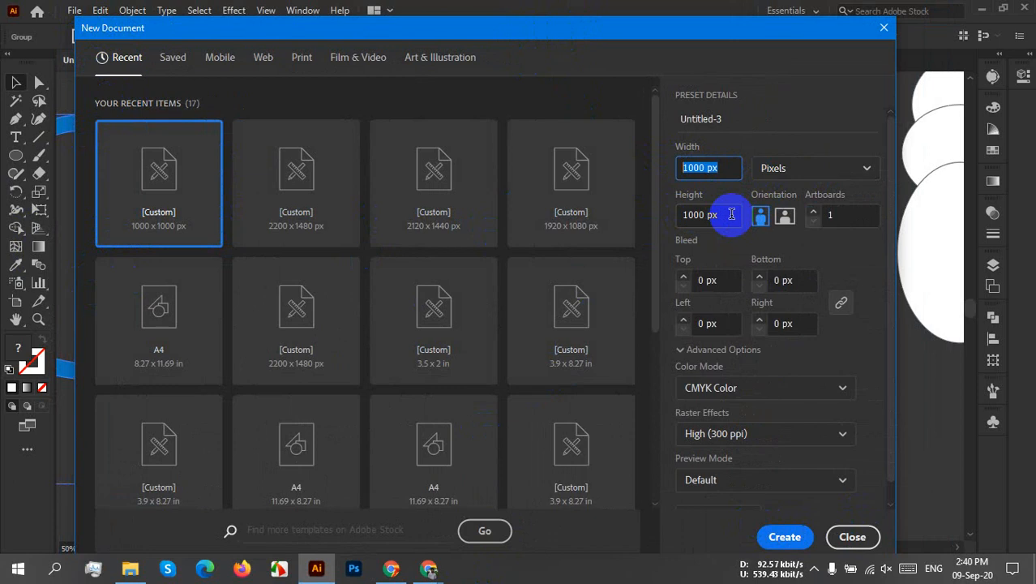
Step: Create a new 1000 x 1000 px document named "olympic logo"
{"action": "left_click", "coordinate": [729, 214]}
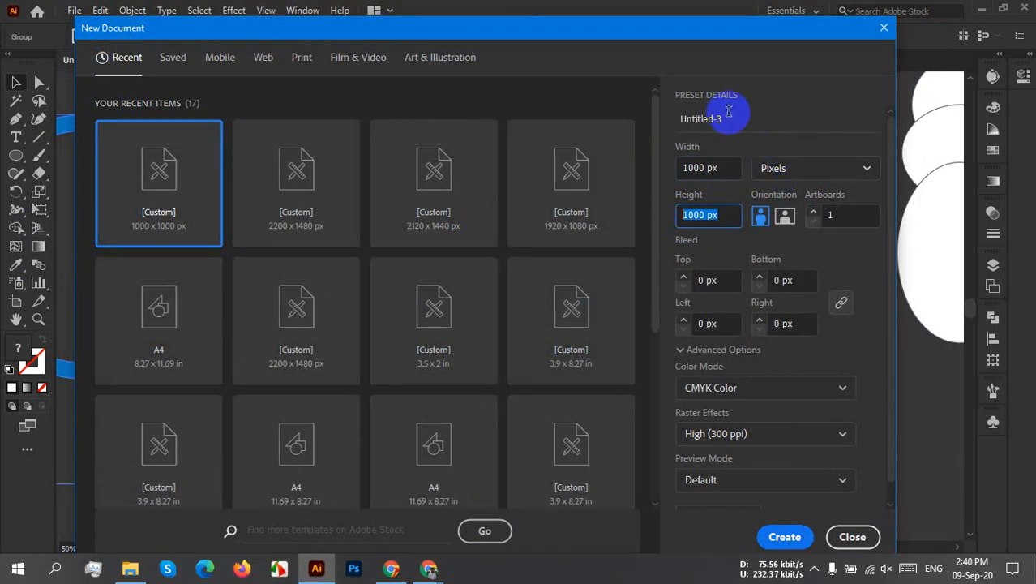
{"action": "left_click", "coordinate": [685, 118]}
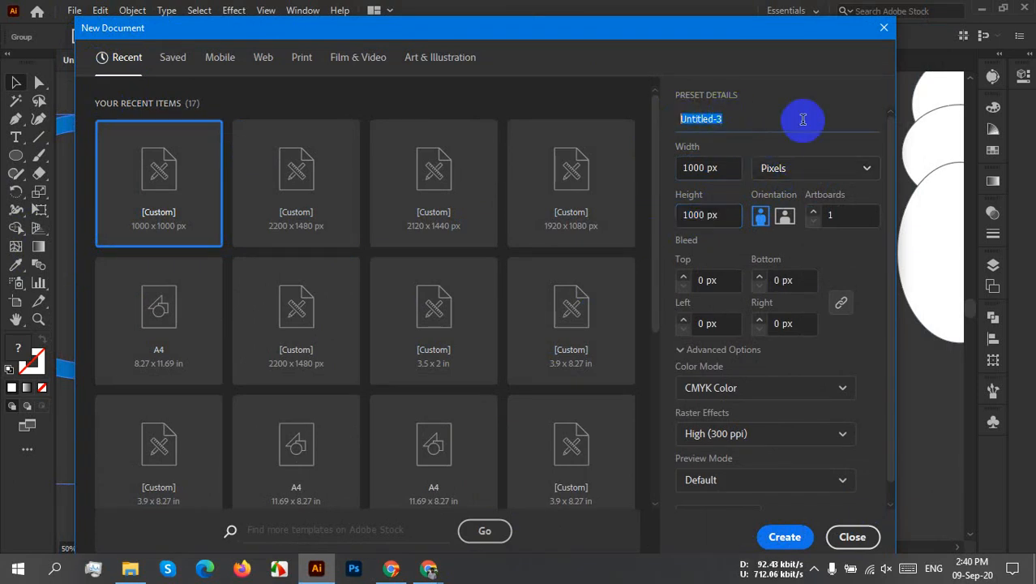
{"action": "type", "text": "o"}
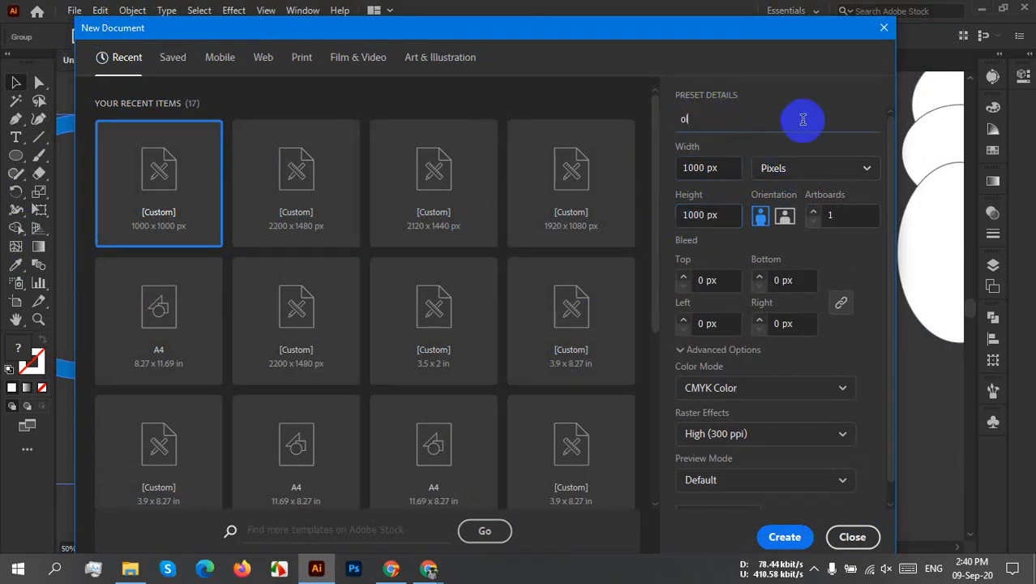
{"action": "type", "text": "M"}
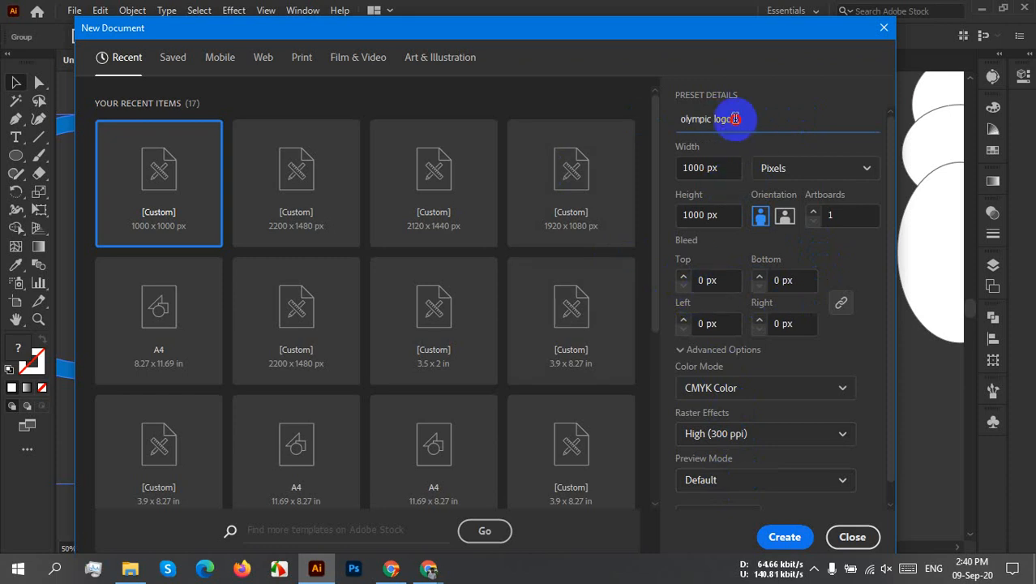
{"action": "left_click_drag", "start_coordinate": [730, 119], "coordinate": [599, 120]}
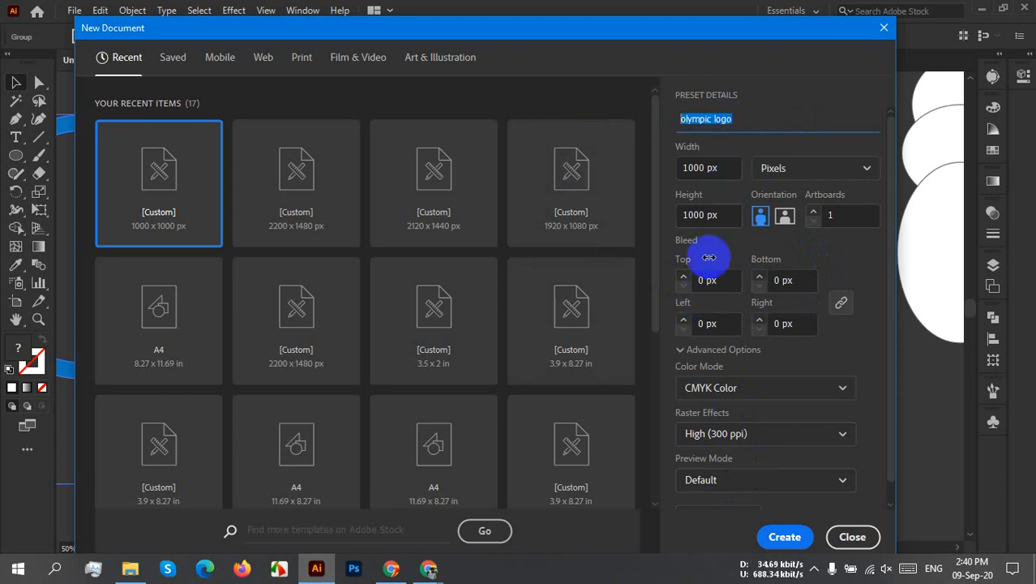
{"action": "left_click", "coordinate": [784, 537]}
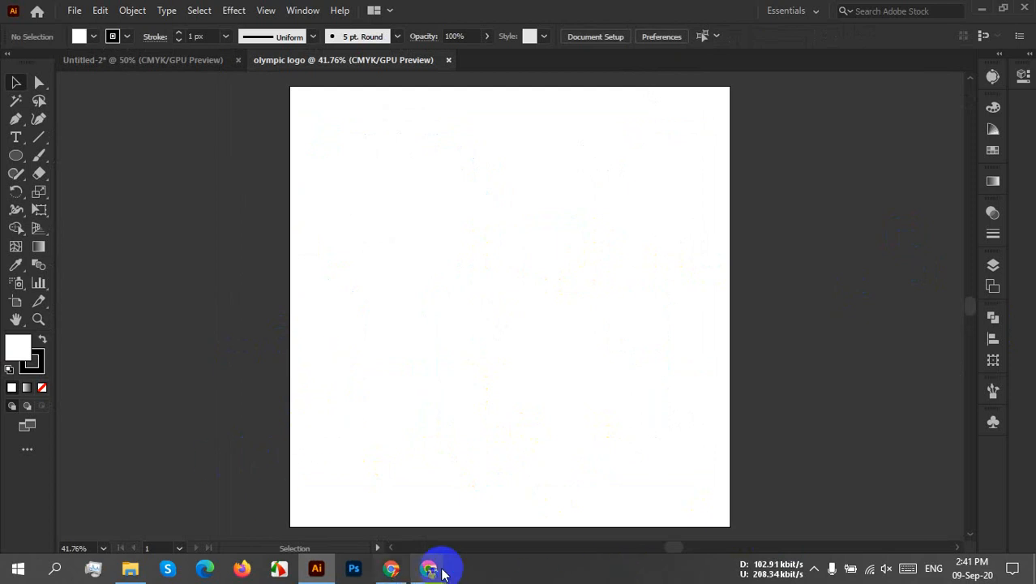
{"action": "mouse_move", "coordinate": [435, 571]}
{"action": "left_click", "coordinate": [336, 497]}
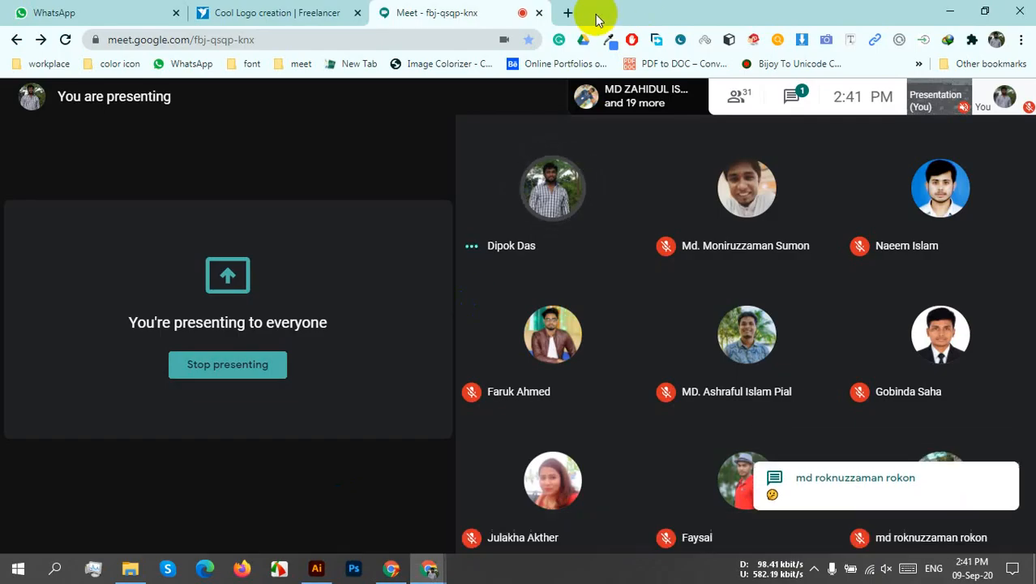
{"action": "left_click", "coordinate": [566, 13]}
{"action": "left_click", "coordinate": [460, 33]}
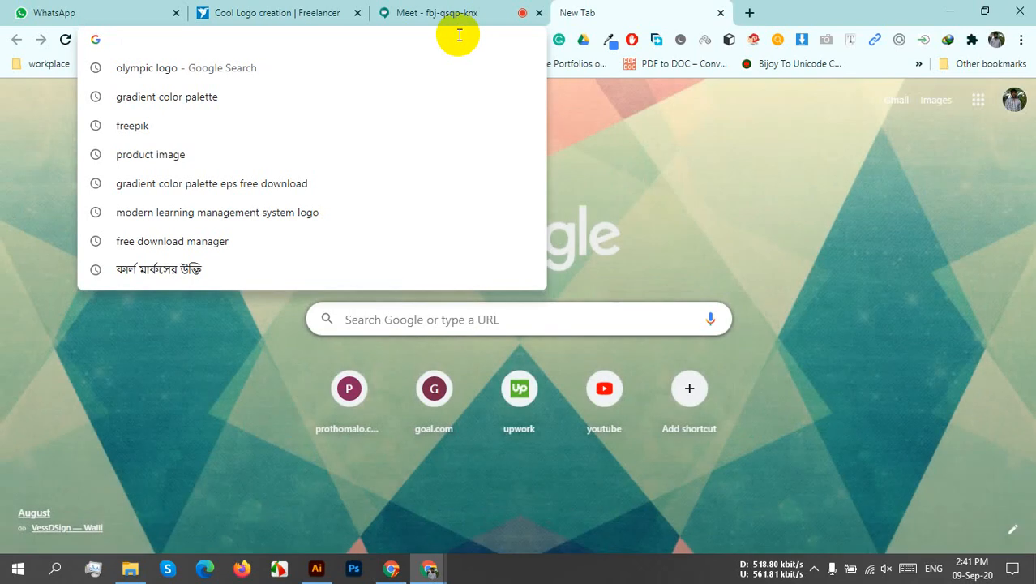
{"action": "left_click", "coordinate": [664, 165]}
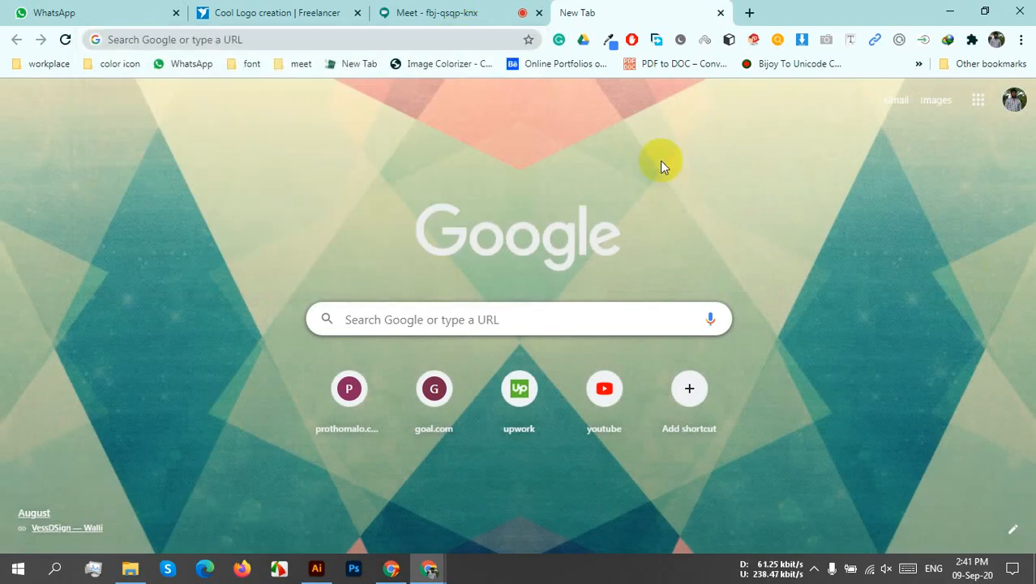
Step: Switch to File Explorer and view the reference images OLYMPIC LOGO 2.png and OLYMPIC LOGO.png from the Desktop folder
{"action": "left_click", "coordinate": [130, 570]}
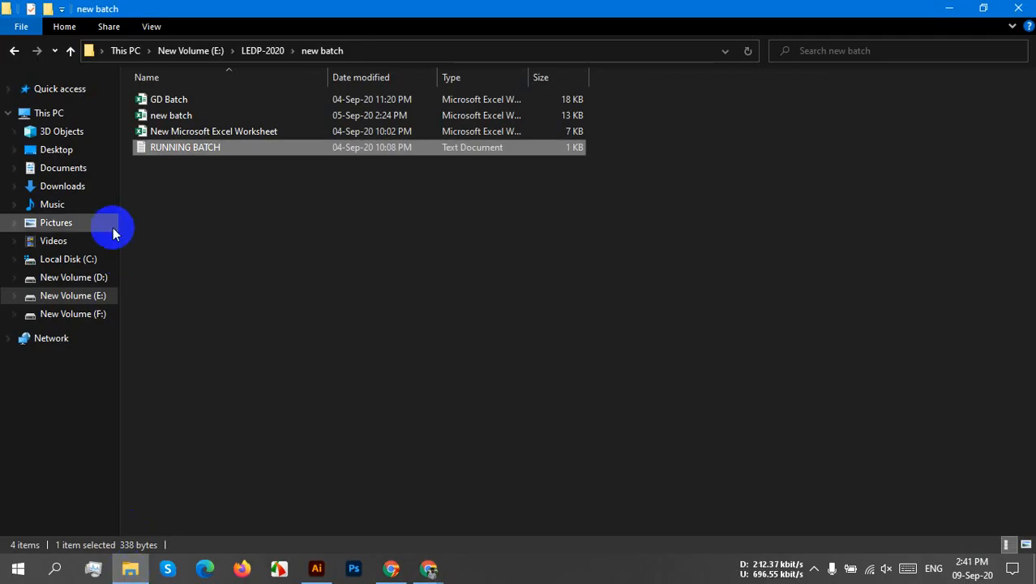
{"action": "left_click", "coordinate": [74, 152]}
{"action": "double_click", "coordinate": [659, 121]}
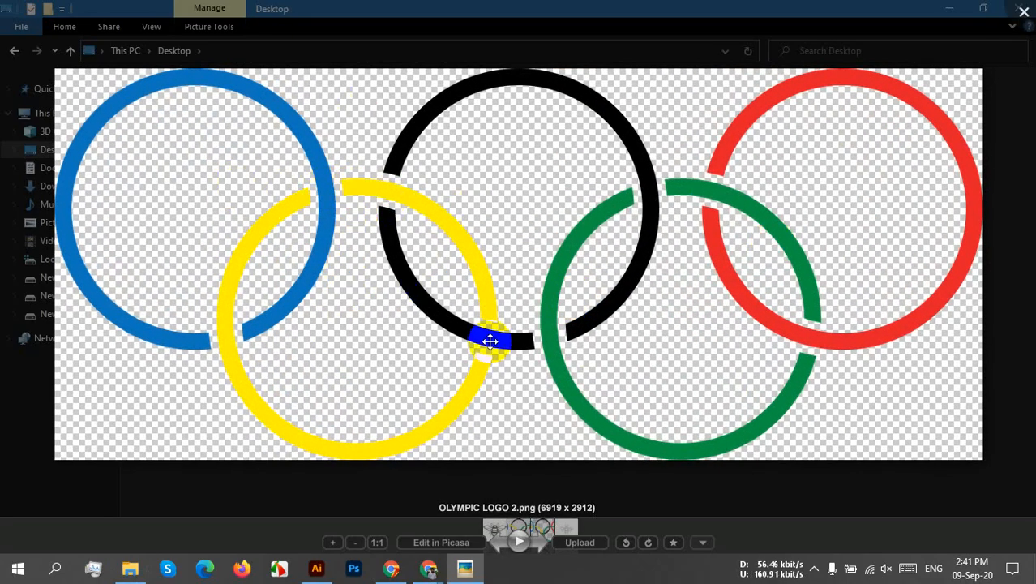
{"action": "left_click", "coordinate": [1024, 11]}
{"action": "double_click", "coordinate": [821, 130]}
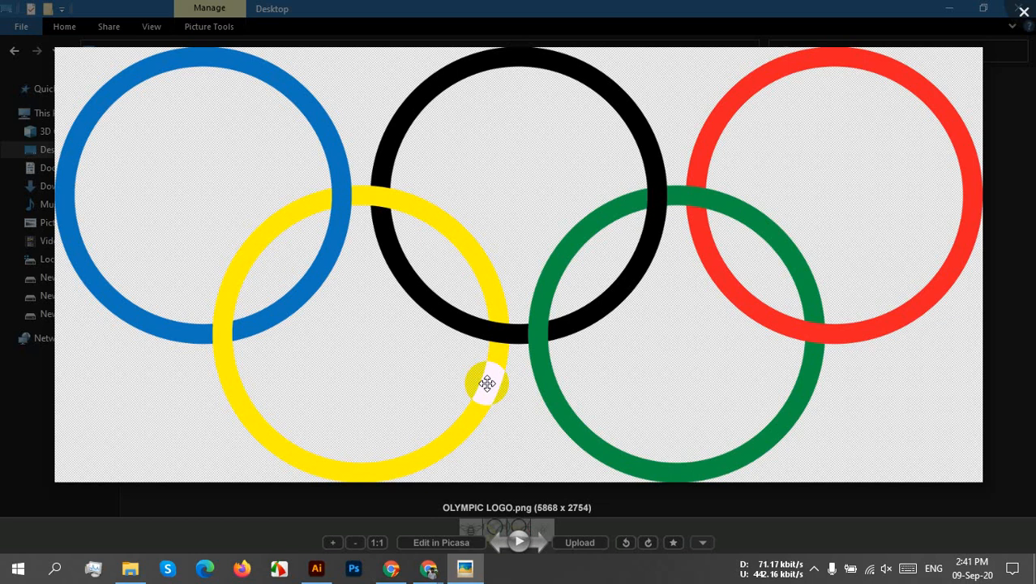
{"action": "left_click", "coordinate": [1023, 11]}
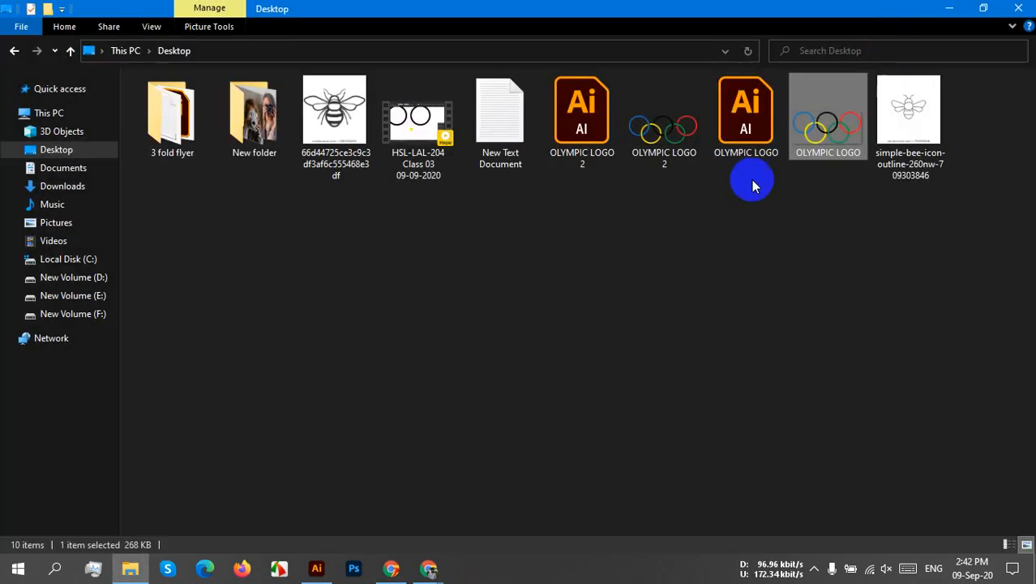
Step: Switch back to Illustrator and draw a perfect circle with the Ellipse tool in the upper-left part of the artboard
{"action": "left_click", "coordinate": [316, 568]}
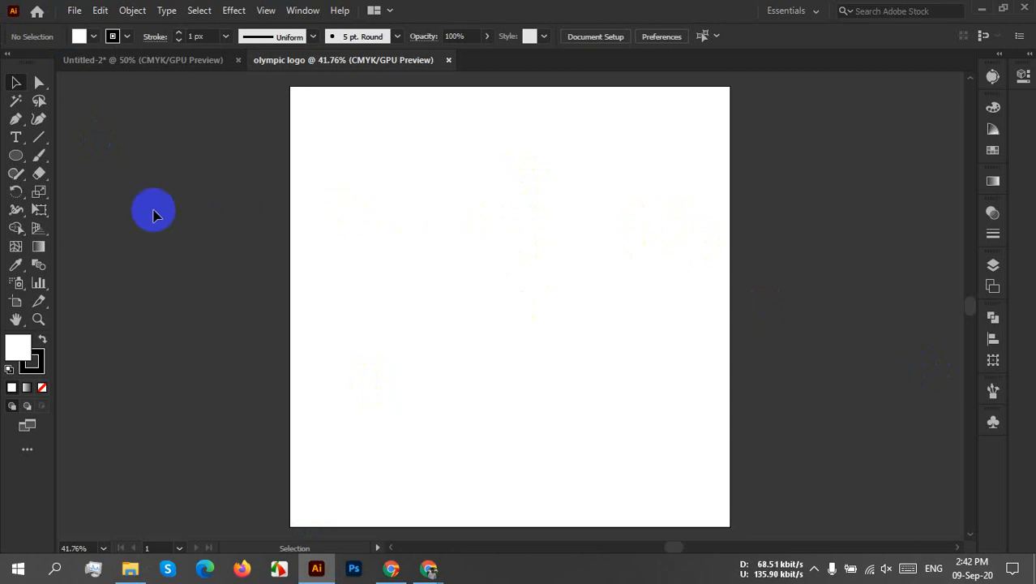
{"action": "left_click_drag", "start_coordinate": [18, 158], "coordinate": [92, 156]}
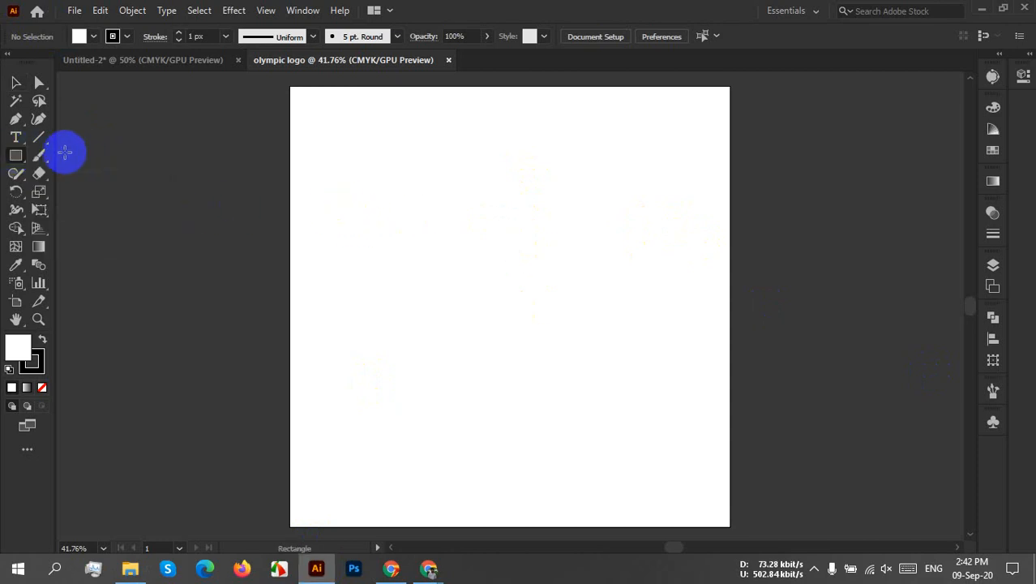
{"action": "left_click_drag", "start_coordinate": [13, 154], "coordinate": [105, 195]}
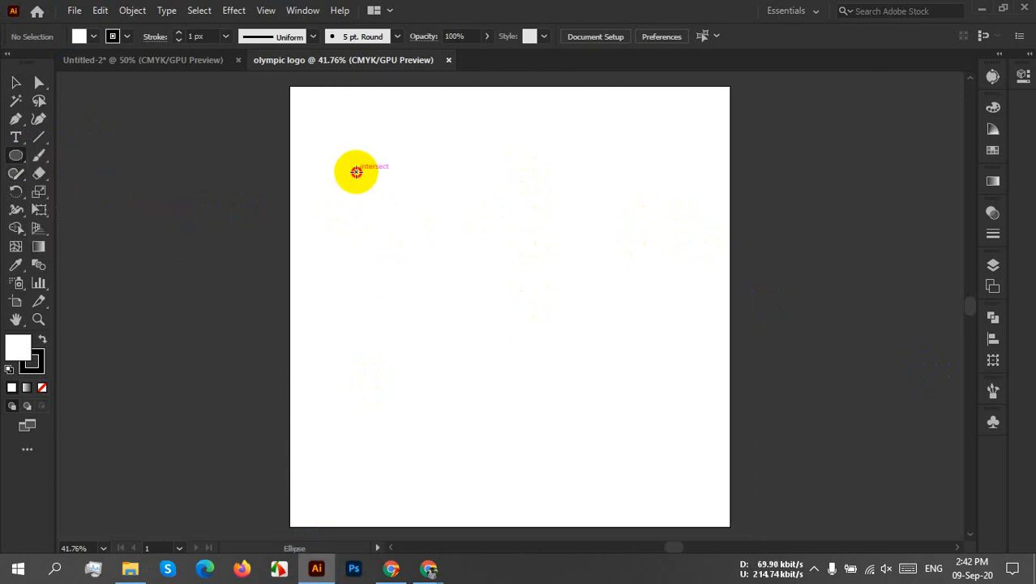
{"action": "left_click_drag", "start_coordinate": [356, 172], "coordinate": [559, 337]}
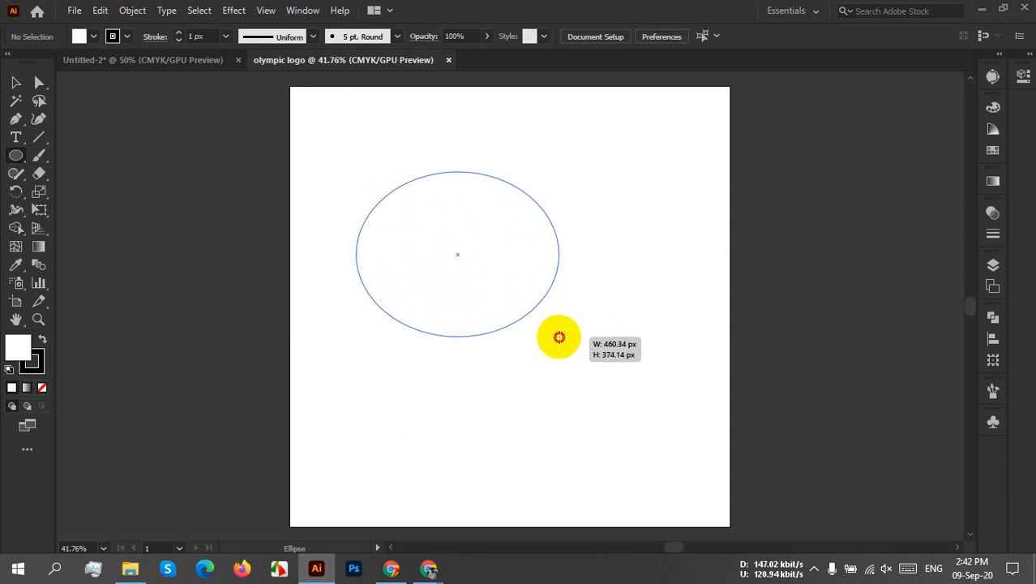
{"action": "left_click_drag", "start_coordinate": [559, 337], "coordinate": [486, 193]}
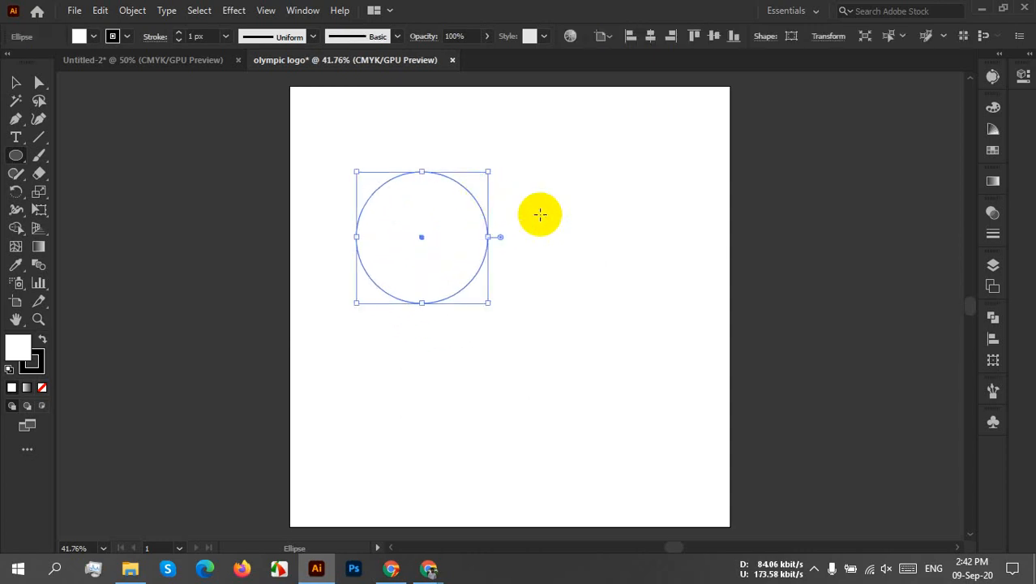
Step: Move the circle so that it straddles the left edge of the artboard
{"action": "left_click", "coordinate": [11, 80]}
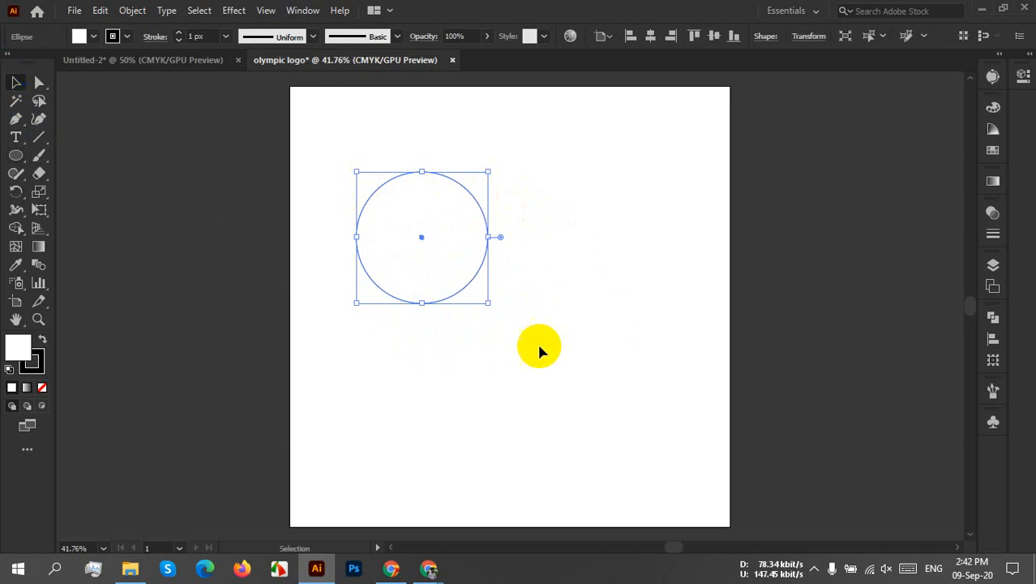
{"action": "left_click_drag", "start_coordinate": [418, 263], "coordinate": [308, 254]}
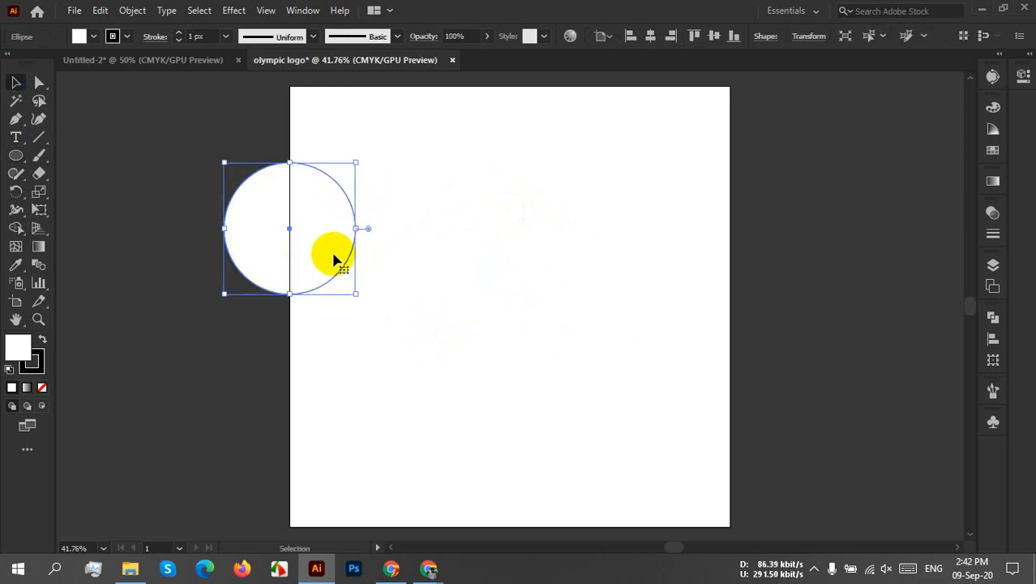
{"action": "left_click", "coordinate": [359, 241]}
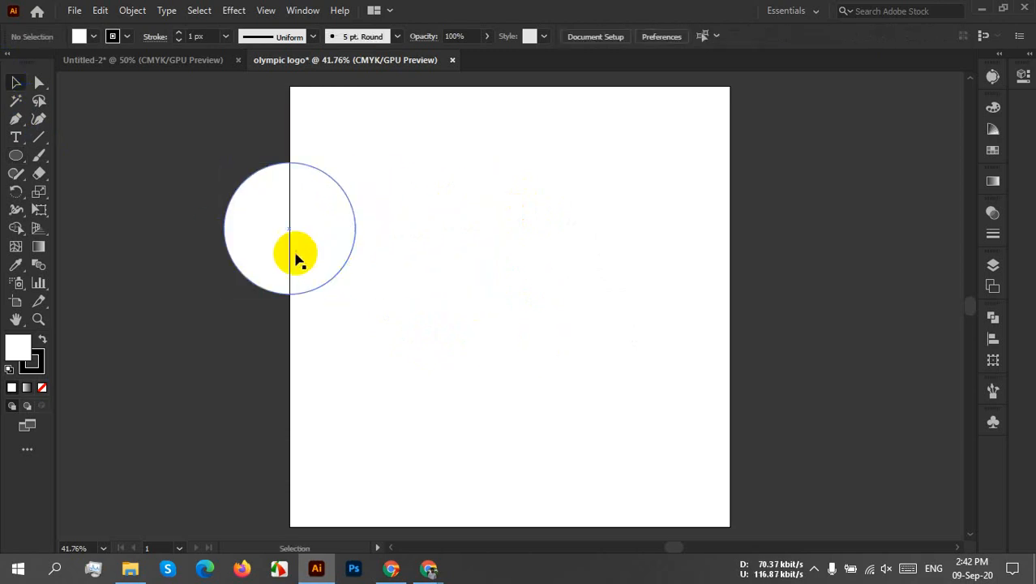
{"action": "scroll", "coordinate": [293, 255], "scroll_direction": "up", "scroll_amount": 3}
{"action": "left_click_drag", "start_coordinate": [358, 261], "coordinate": [322, 367]}
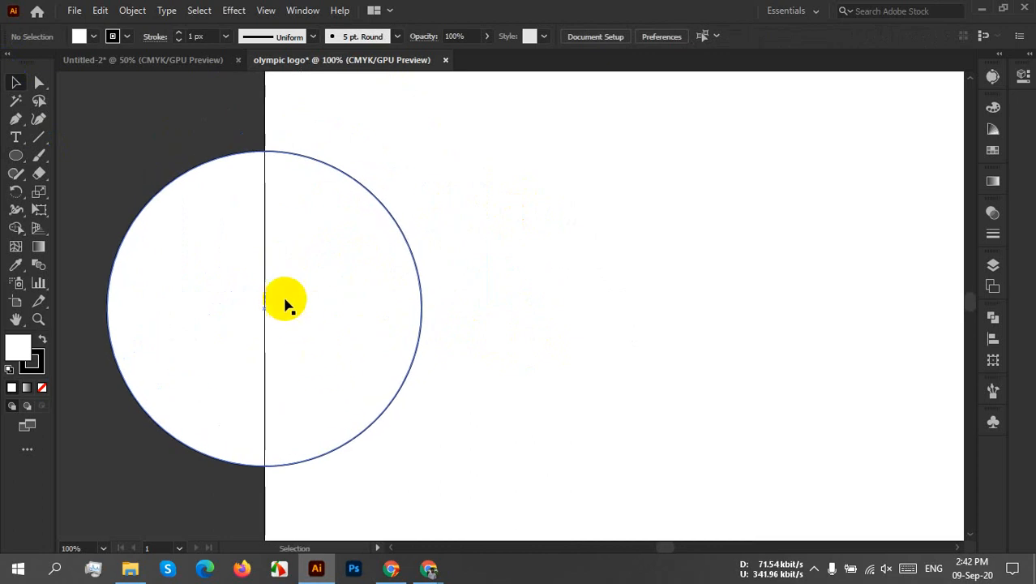
{"action": "left_click_drag", "start_coordinate": [136, 141], "coordinate": [252, 250]}
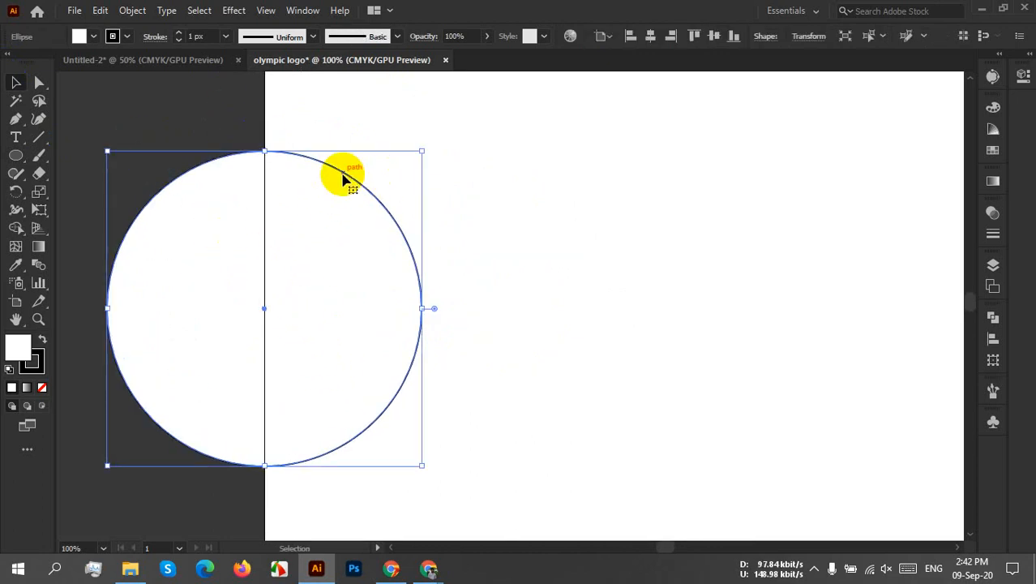
{"action": "left_click", "coordinate": [190, 127]}
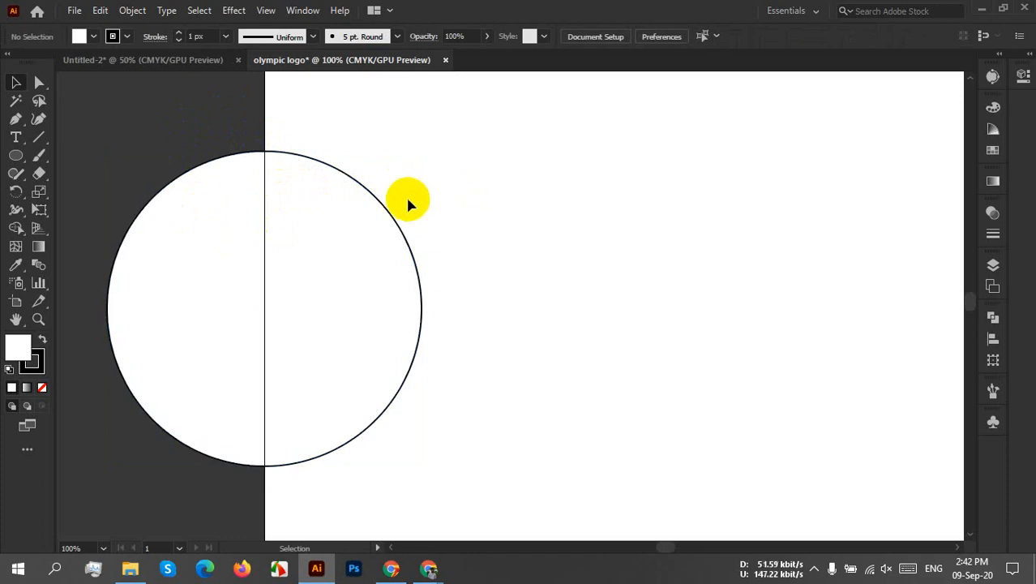
Step: Move the circle fully onto the artboard and then back across its left edge
{"action": "left_click_drag", "start_coordinate": [372, 255], "coordinate": [572, 256]}
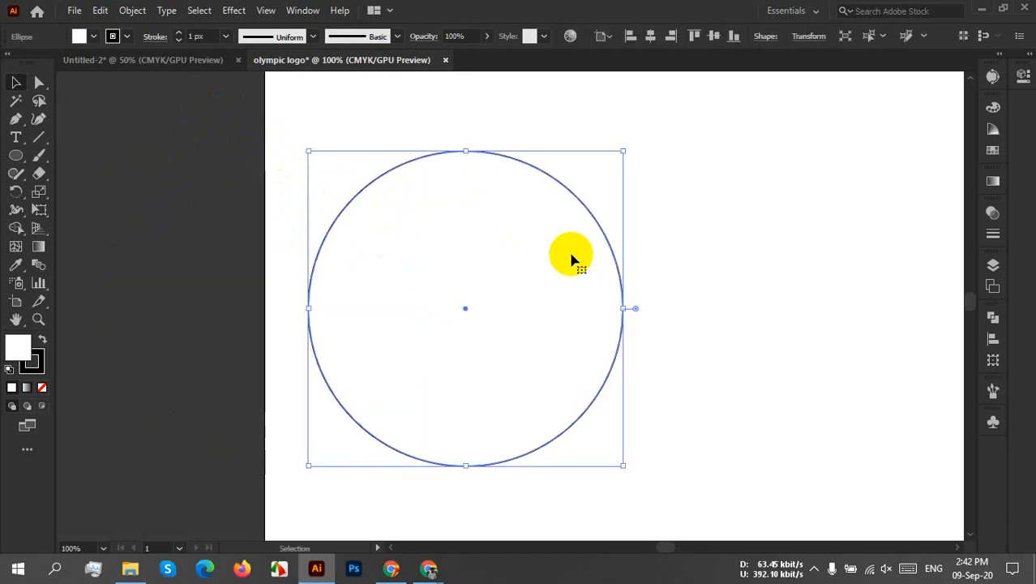
{"action": "left_click", "coordinate": [280, 206]}
{"action": "left_click_drag", "start_coordinate": [463, 296], "coordinate": [272, 300]}
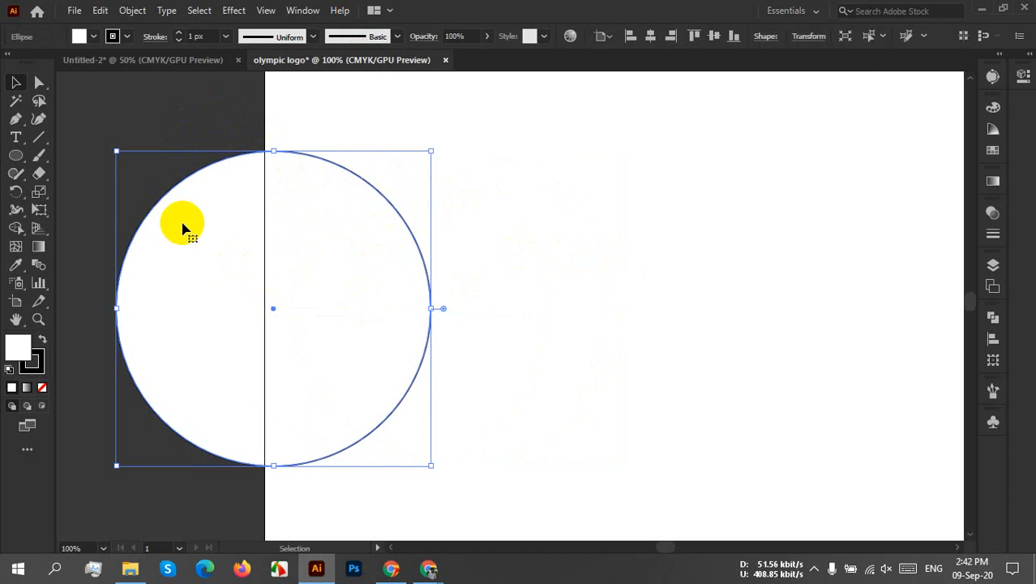
{"action": "left_click", "coordinate": [149, 128]}
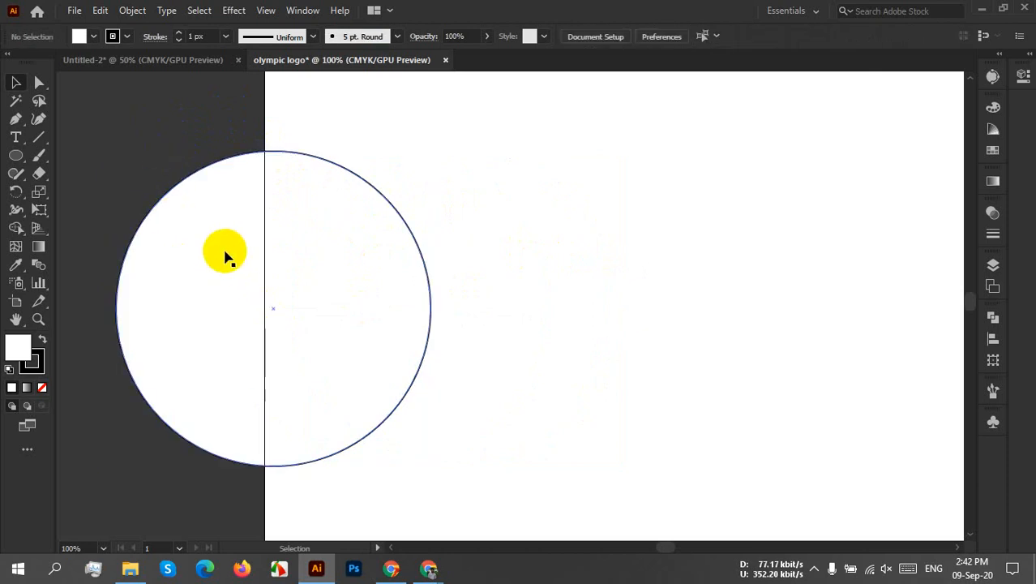
{"action": "left_click_drag", "start_coordinate": [224, 254], "coordinate": [225, 259]}
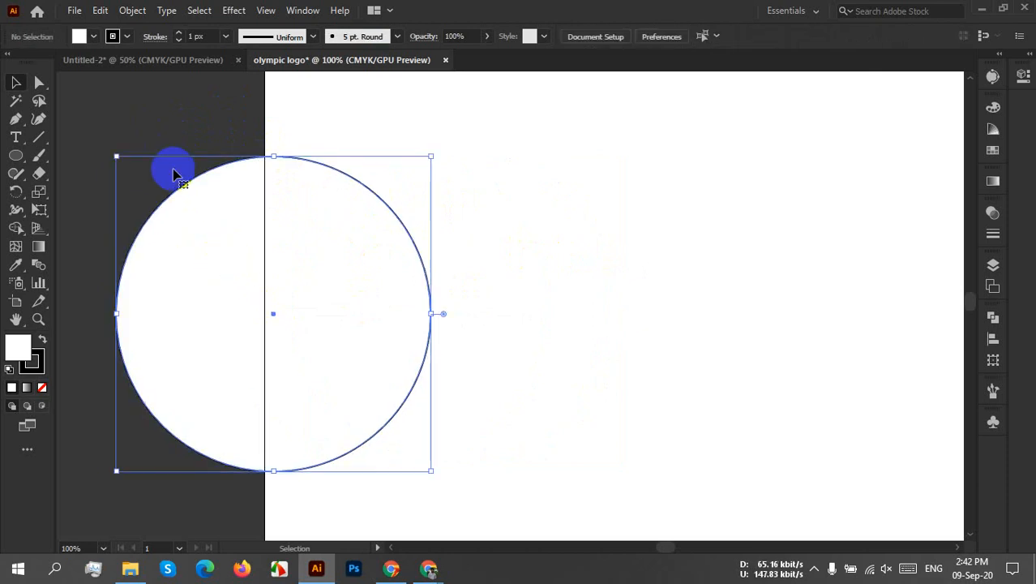
Step: Set the circle's fill to None, keeping its black stroke
{"action": "left_click", "coordinate": [92, 36]}
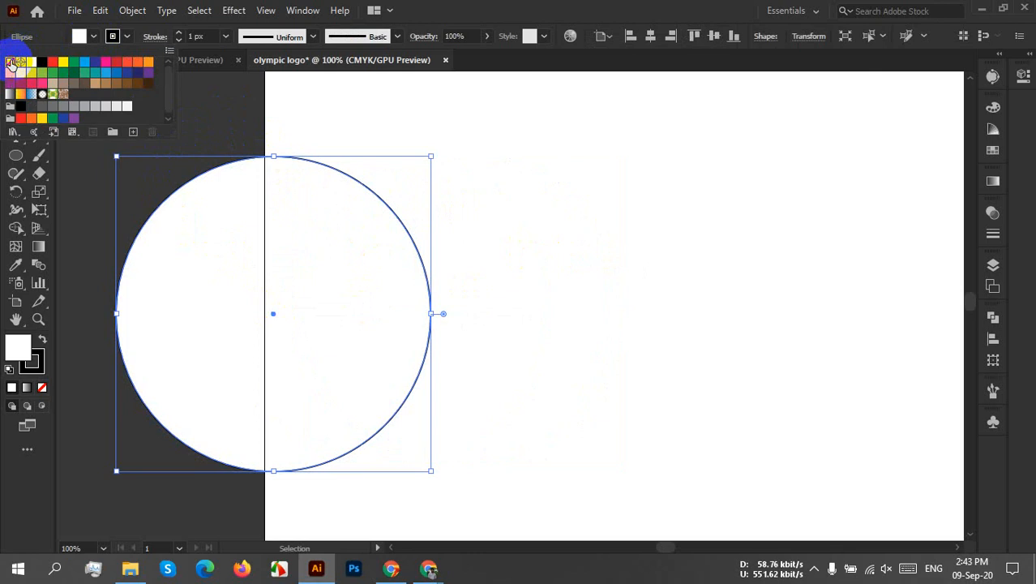
{"action": "left_click", "coordinate": [11, 65]}
{"action": "key", "text": "ctrl+z"}
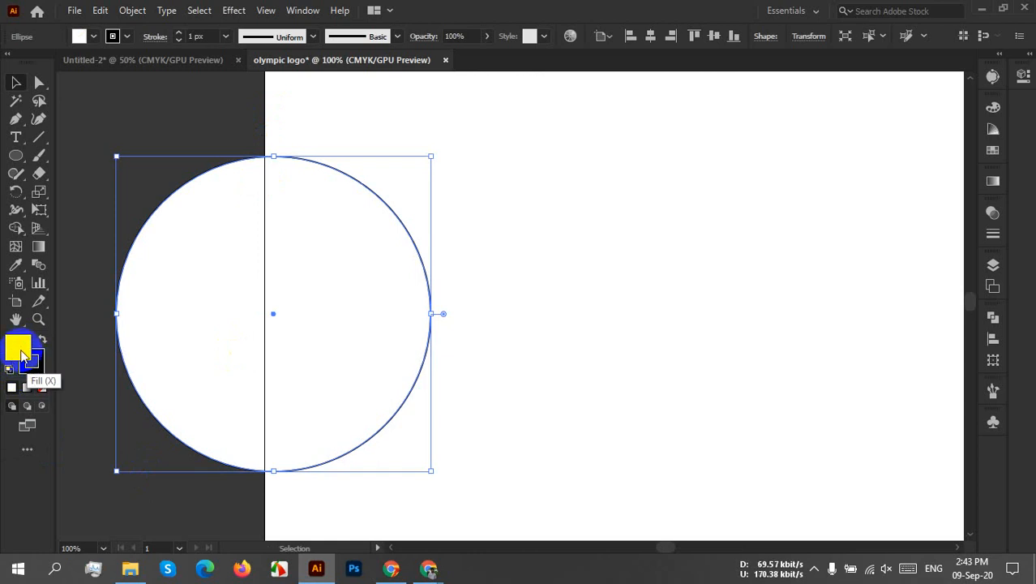
{"action": "left_click", "coordinate": [43, 389]}
{"action": "left_click", "coordinate": [550, 266]}
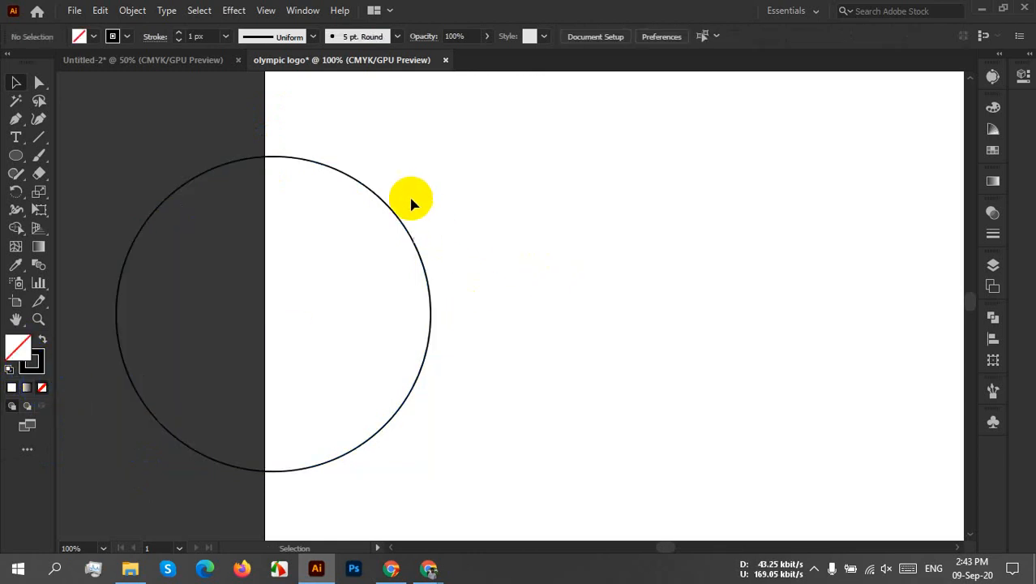
Step: Thicken the circle's stroke to a weight of 27 px
{"action": "left_click_drag", "start_coordinate": [134, 132], "coordinate": [247, 193]}
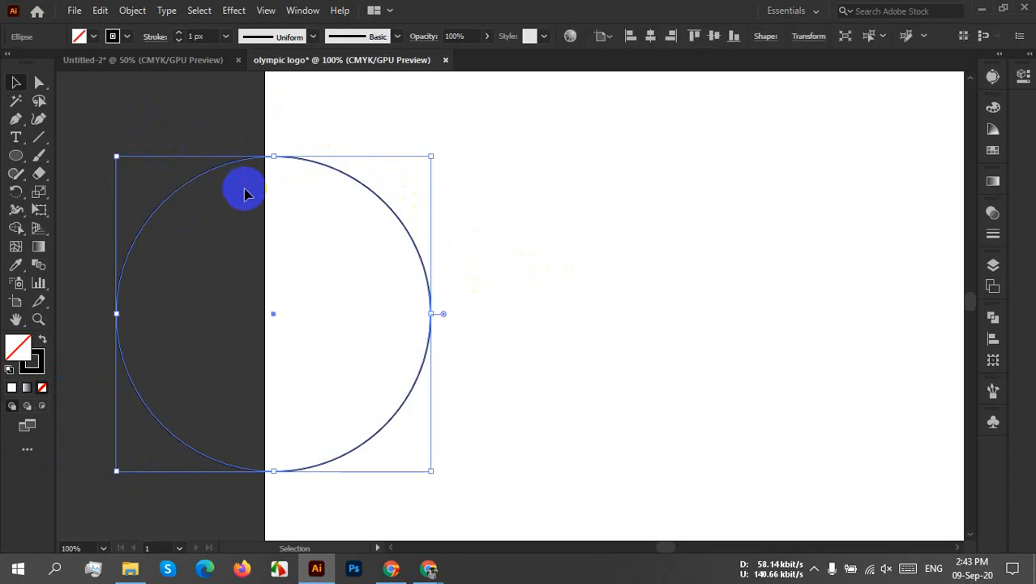
{"action": "left_click", "coordinate": [208, 32]}
{"action": "type", "text": "7"}
{"action": "key", "text": "Return"}
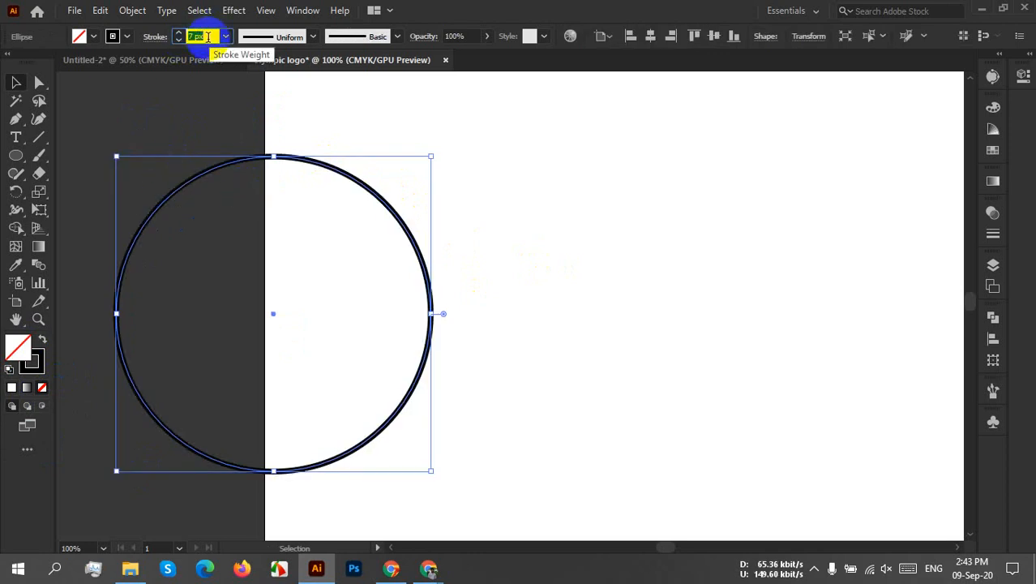
{"action": "key", "text": "Up"}
{"action": "key", "text": "Up"}
{"action": "key", "text": "Up"}
{"action": "key", "text": "Up"}
{"action": "key", "text": "Up"}
{"action": "key", "text": "Up"}
{"action": "key", "text": "Up"}
{"action": "key", "text": "Up"}
{"action": "key", "text": "Up"}
{"action": "key", "text": "Up"}
{"action": "key", "text": "Up"}
{"action": "key", "text": "Up"}
{"action": "key", "text": "Up"}
{"action": "key", "text": "Up"}
{"action": "key", "text": "Up"}
{"action": "key", "text": "Up"}
{"action": "key", "text": "Up"}
{"action": "key", "text": "Up"}
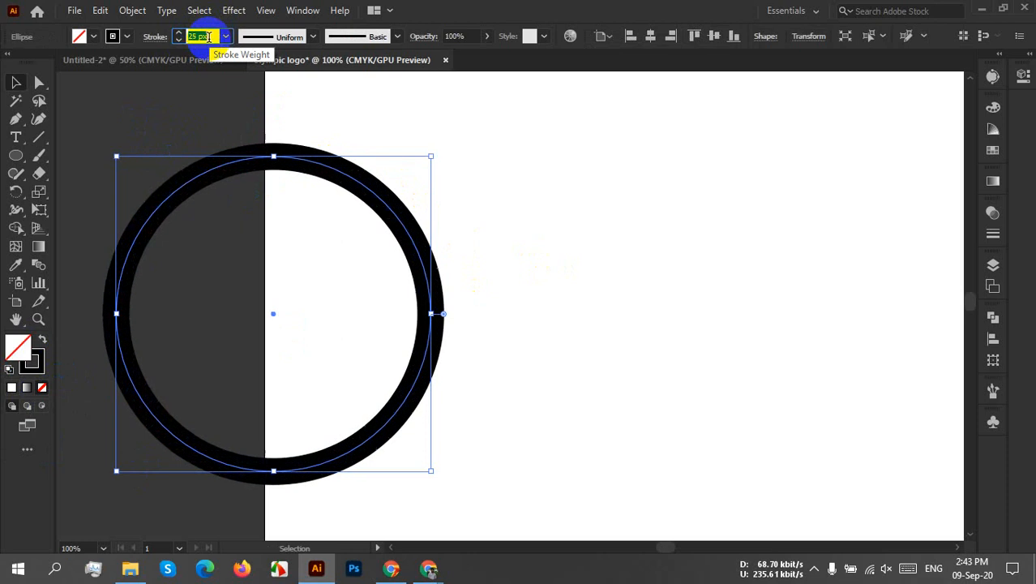
{"action": "key", "text": "Up"}
{"action": "key", "text": "Up"}
{"action": "key", "text": "Up"}
{"action": "key", "text": "Up"}
{"action": "key", "text": "Up"}
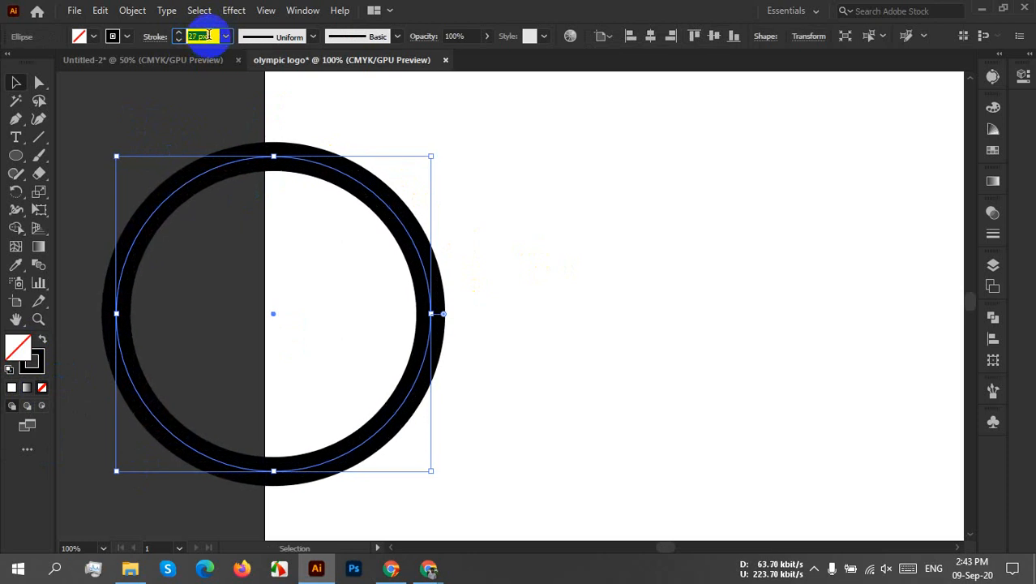
Step: Move the circle fully onto the artboard, near its upper-left corner
{"action": "left_click", "coordinate": [550, 202]}
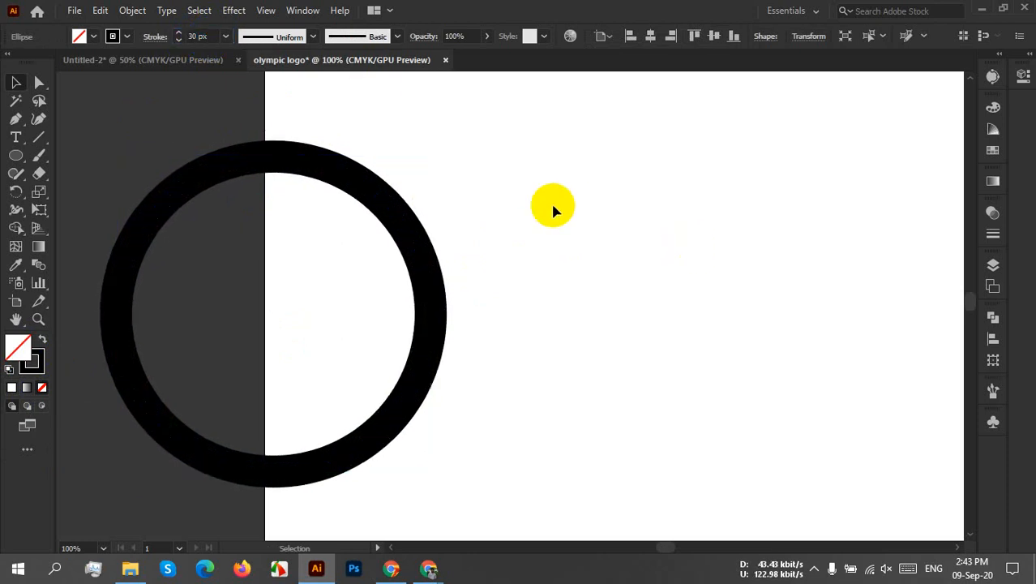
{"action": "scroll", "coordinate": [549, 198], "scroll_direction": "down", "scroll_amount": 3}
{"action": "scroll", "coordinate": [551, 204], "scroll_direction": "down", "scroll_amount": 1}
{"action": "left_click_drag", "start_coordinate": [551, 205], "coordinate": [357, 279]}
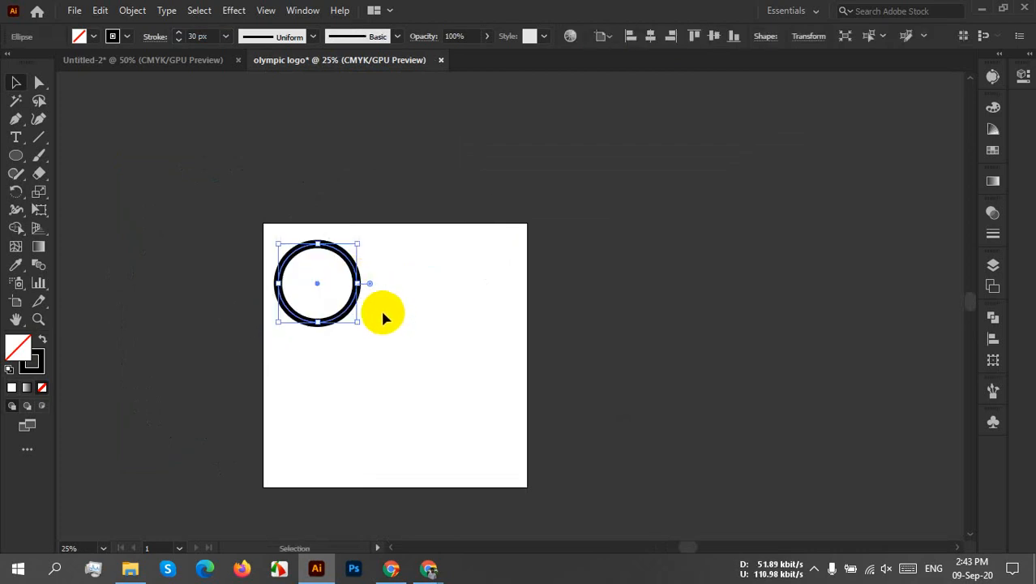
Step: Set the circle's stroke weight to 25 px
{"action": "left_click", "coordinate": [204, 35]}
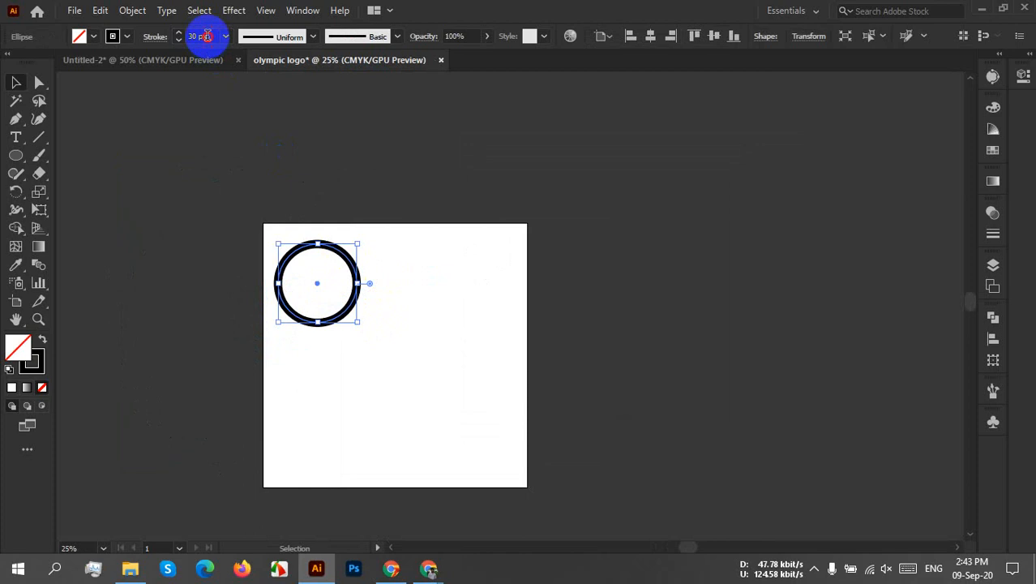
{"action": "type", "text": "25"}
{"action": "key", "text": "Return"}
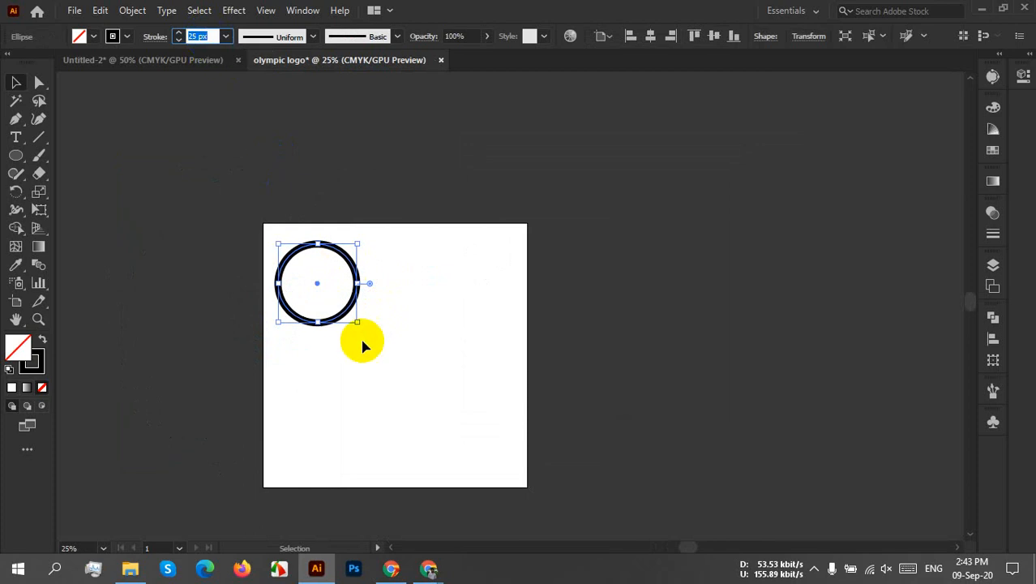
{"action": "left_click", "coordinate": [391, 341]}
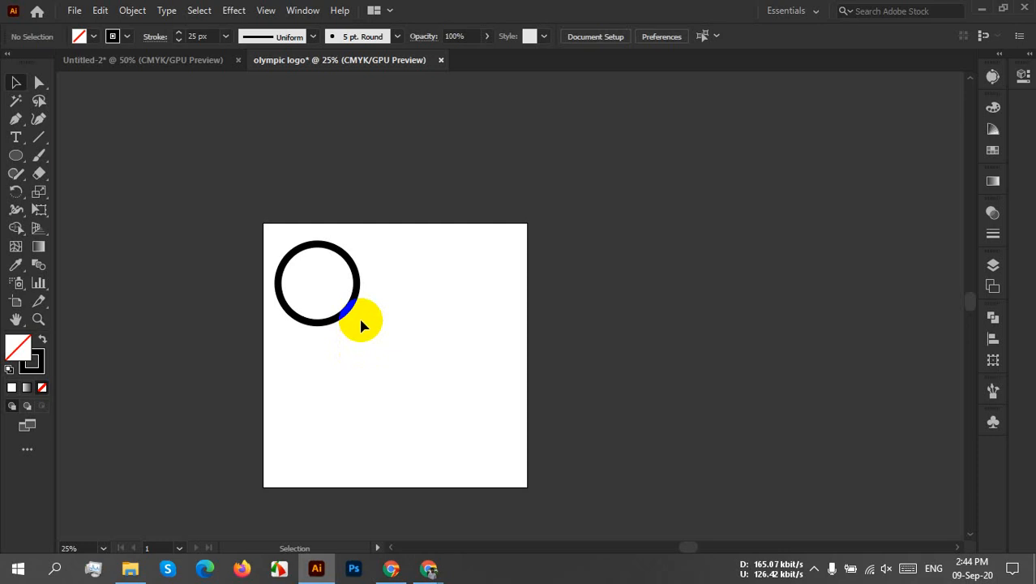
Step: Nudge the circle slightly closer to the artboard's left edge
{"action": "scroll", "coordinate": [355, 315], "scroll_direction": "up", "scroll_amount": 2}
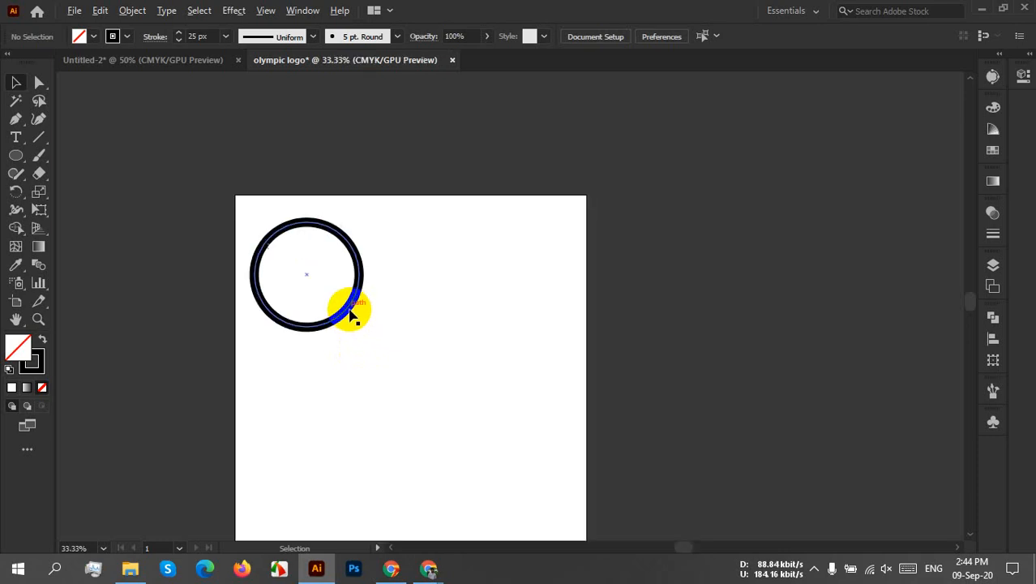
{"action": "left_click_drag", "start_coordinate": [363, 301], "coordinate": [411, 290]}
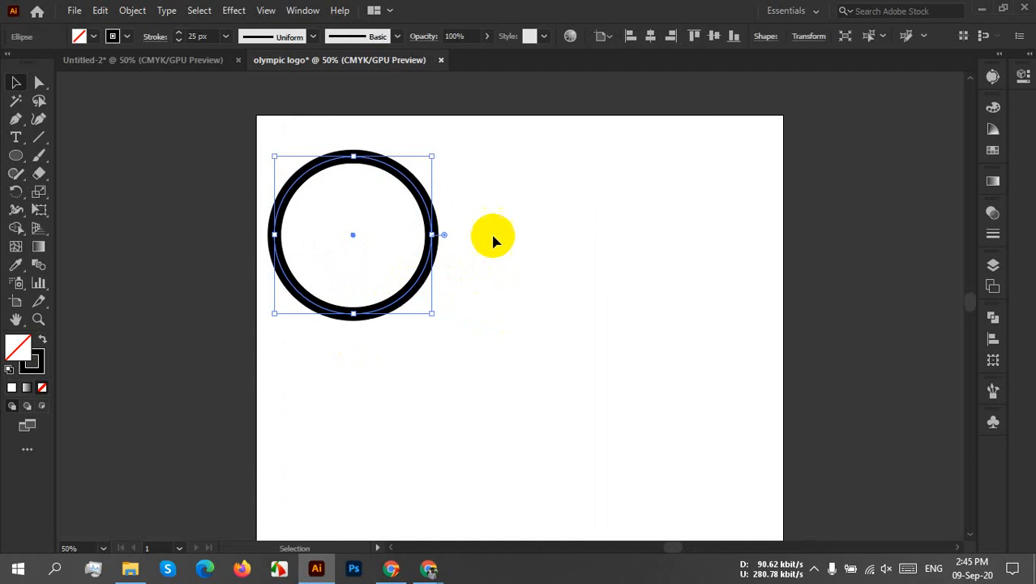
{"action": "left_click", "coordinate": [480, 220]}
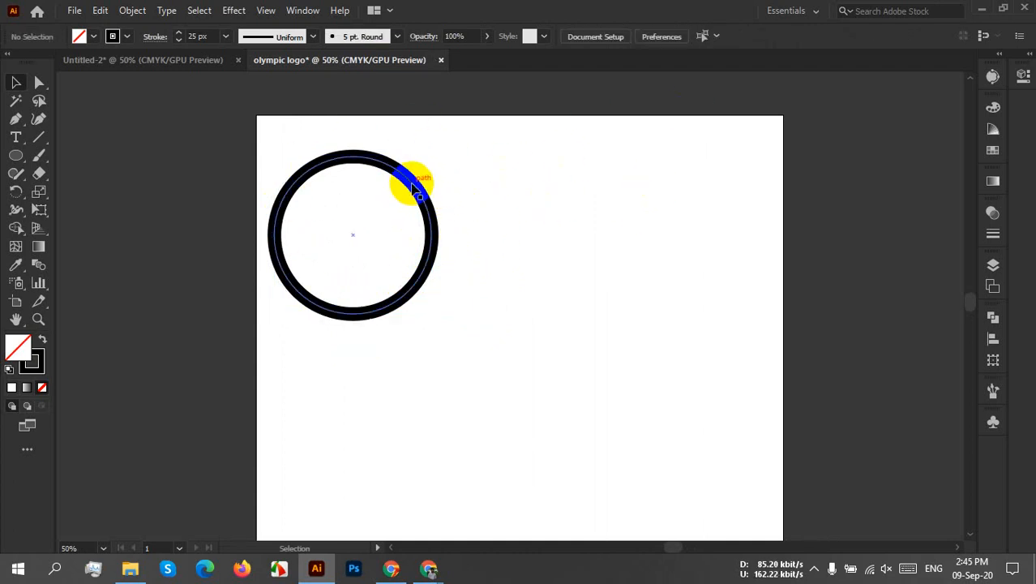
Step: Select the circle with a selection marquee and try to move it by its unfilled interior
{"action": "left_click_drag", "start_coordinate": [509, 173], "coordinate": [331, 347]}
{"action": "left_click", "coordinate": [506, 278]}
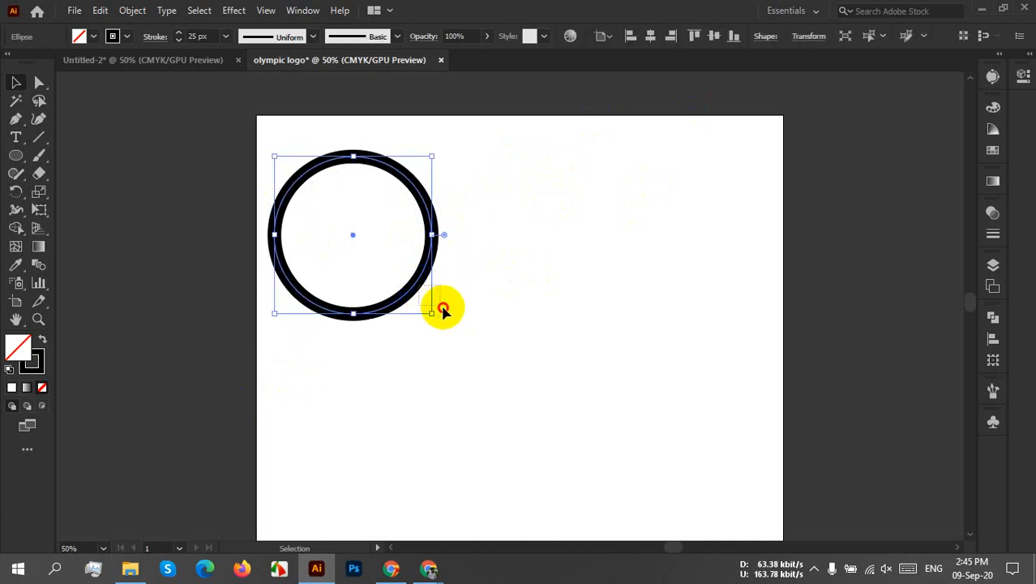
{"action": "left_click", "coordinate": [435, 312]}
{"action": "left_click", "coordinate": [428, 248]}
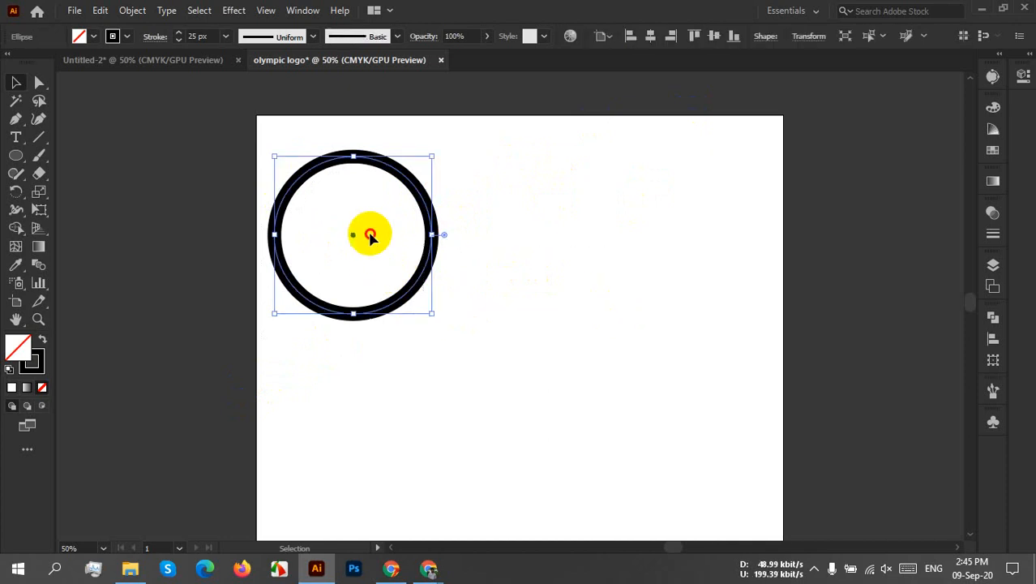
{"action": "left_click_drag", "start_coordinate": [370, 234], "coordinate": [721, 277]}
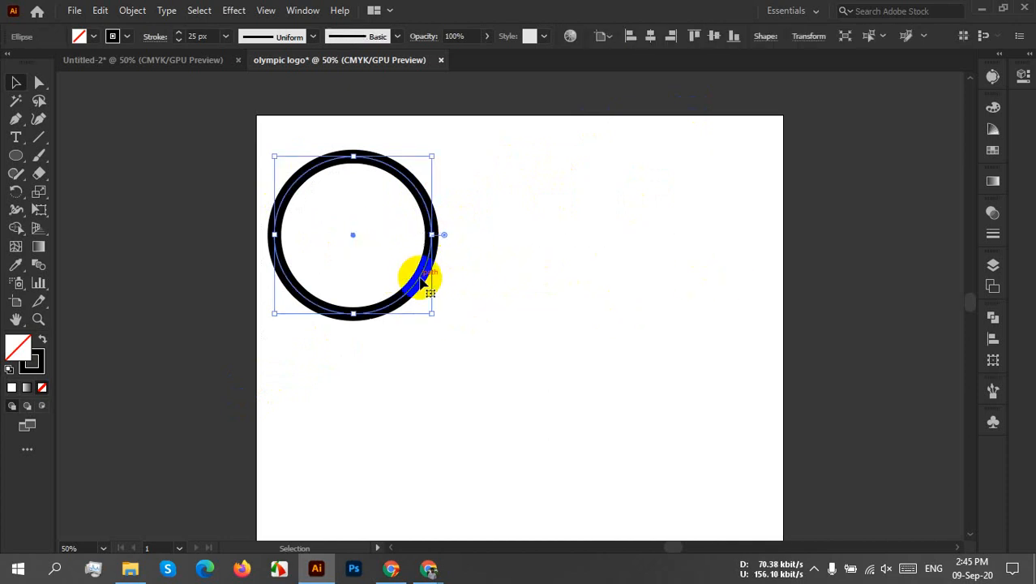
Step: Duplicate the circle to its right, offset about 364 px across and 26 px down
{"action": "left_click_drag", "start_coordinate": [421, 279], "coordinate": [610, 298]}
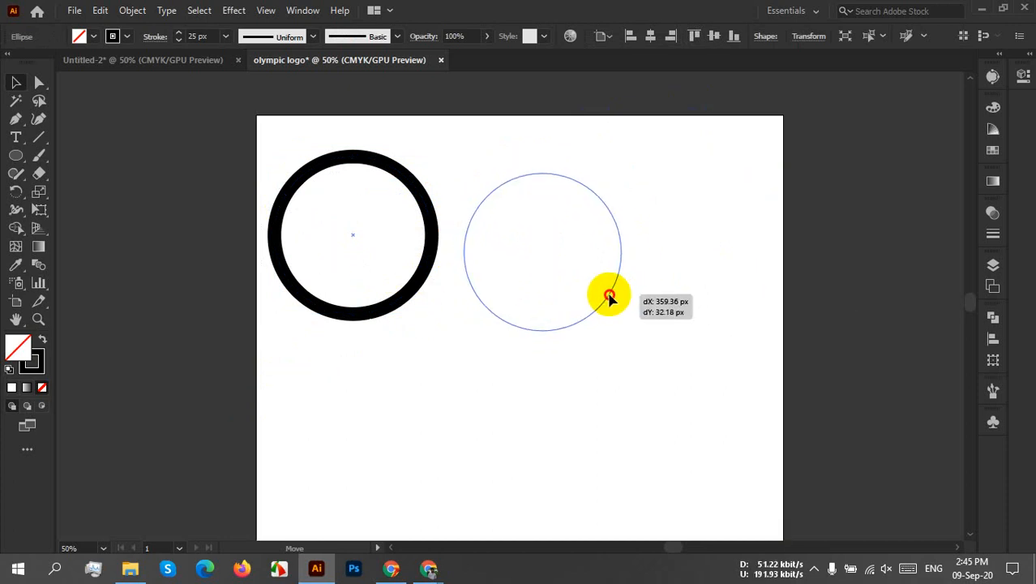
{"action": "left_click_drag", "start_coordinate": [609, 298], "coordinate": [612, 294]}
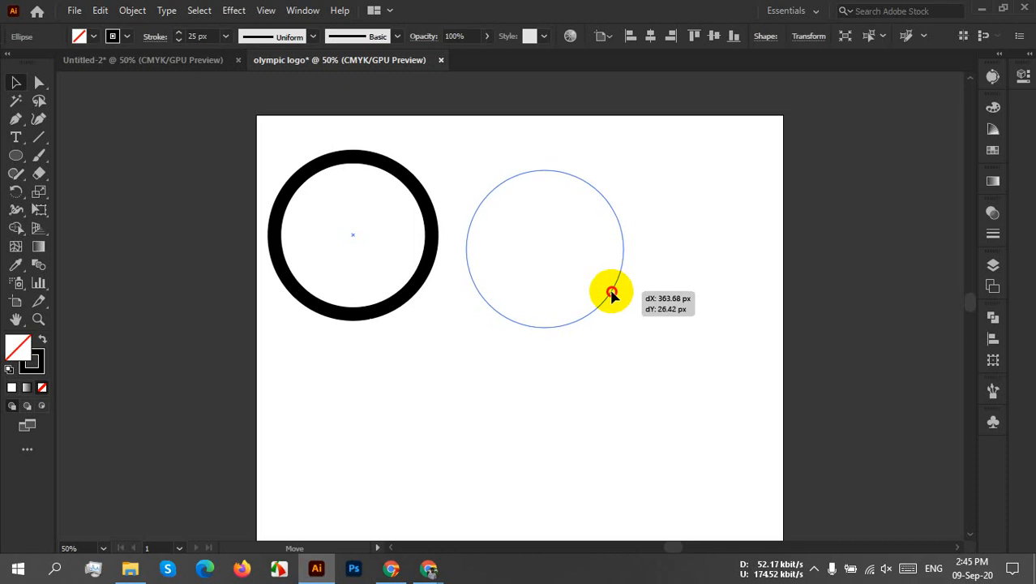
{"action": "key", "text": "alt"}
{"action": "left_click_drag", "start_coordinate": [613, 295], "coordinate": [613, 294]}
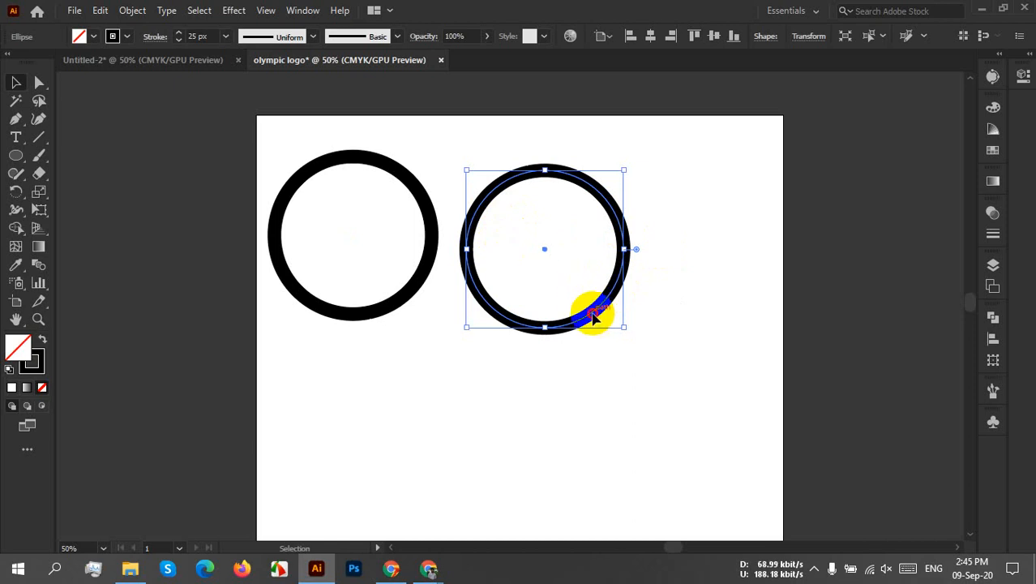
Step: Duplicate the second circle as a third one to its lower right, by the artboard's right edge
{"action": "left_click_drag", "start_coordinate": [596, 317], "coordinate": [695, 472]}
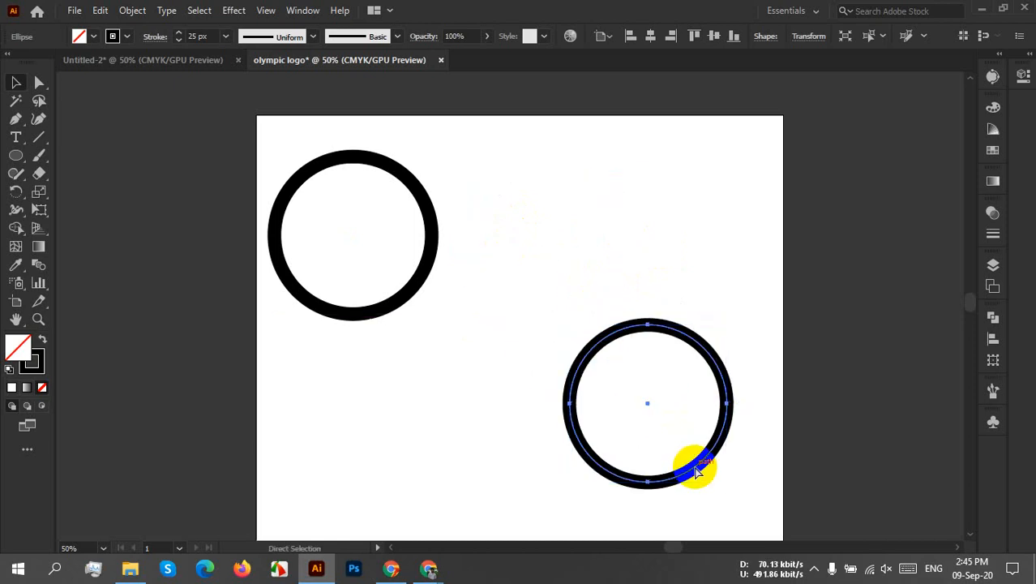
{"action": "key", "text": "ctrl+z"}
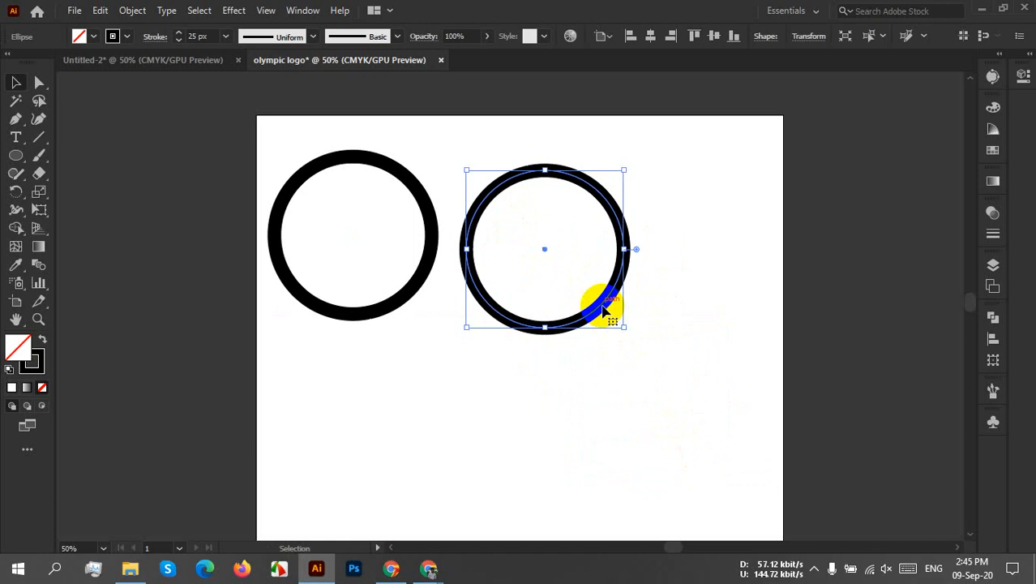
{"action": "left_click_drag", "start_coordinate": [606, 301], "coordinate": [750, 420], "text": "alt"}
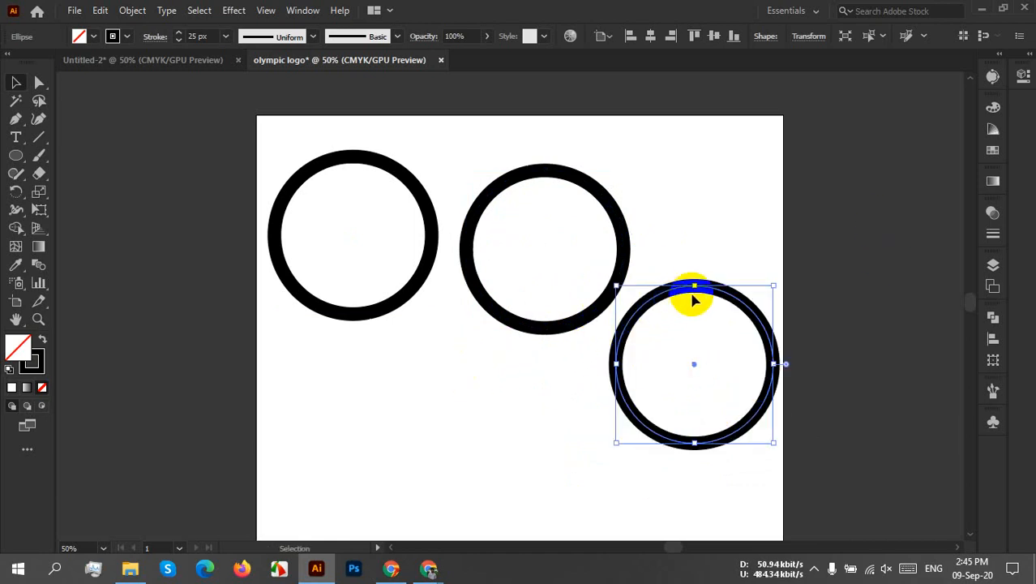
{"action": "left_click_drag", "start_coordinate": [675, 287], "coordinate": [683, 263]}
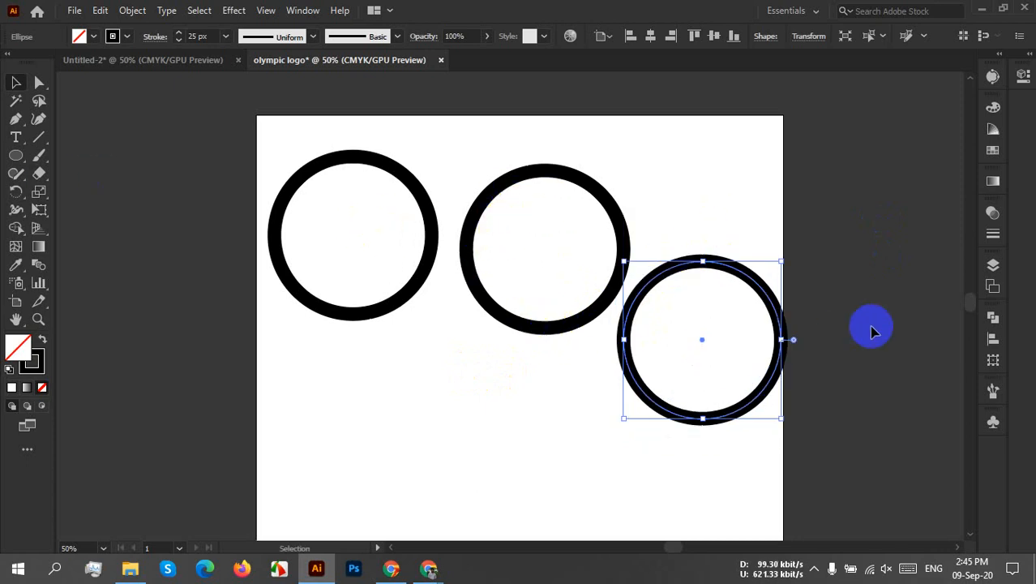
Step: Scale all three circles down together to a diameter of about 244 px each
{"action": "left_click", "coordinate": [582, 215]}
{"action": "left_click_drag", "start_coordinate": [171, 140], "coordinate": [805, 505]}
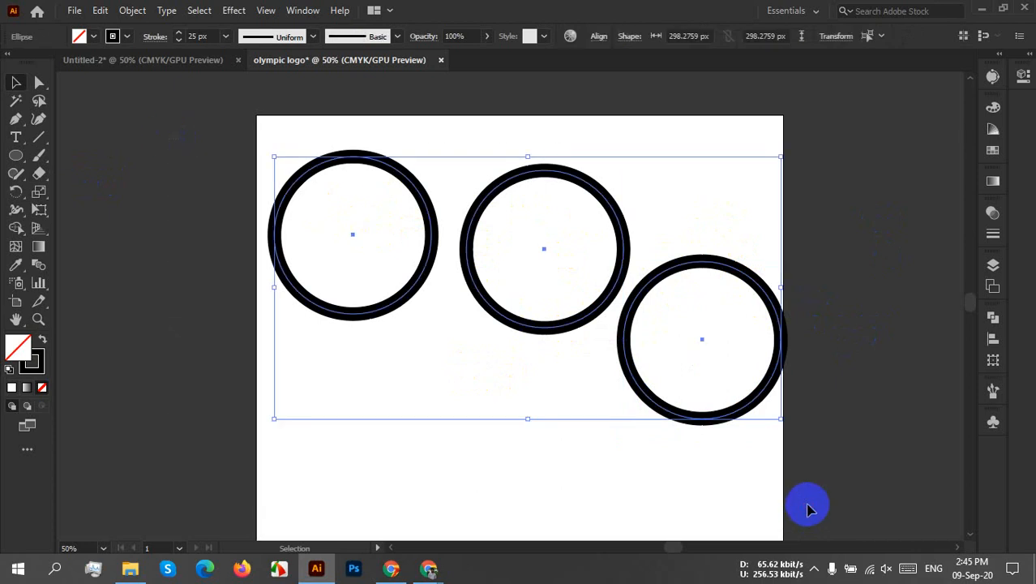
{"action": "left_click_drag", "start_coordinate": [783, 154], "coordinate": [732, 205]}
{"action": "left_click", "coordinate": [717, 249]}
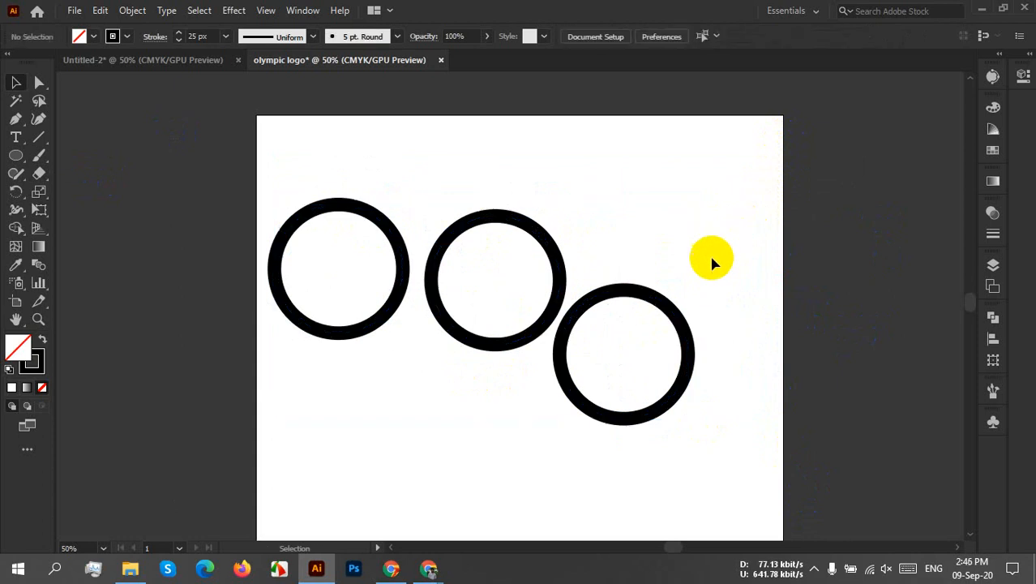
Step: Move the third circle up beside the second and space the circles out into a rough row
{"action": "mouse_move", "coordinate": [683, 310]}
{"action": "left_mouse_down"}
{"action": "mouse_move", "coordinate": [698, 288]}
{"action": "mouse_move", "coordinate": [687, 245]}
{"action": "mouse_move", "coordinate": [709, 236]}
{"action": "left_mouse_up"}
{"action": "left_click", "coordinate": [665, 322]}
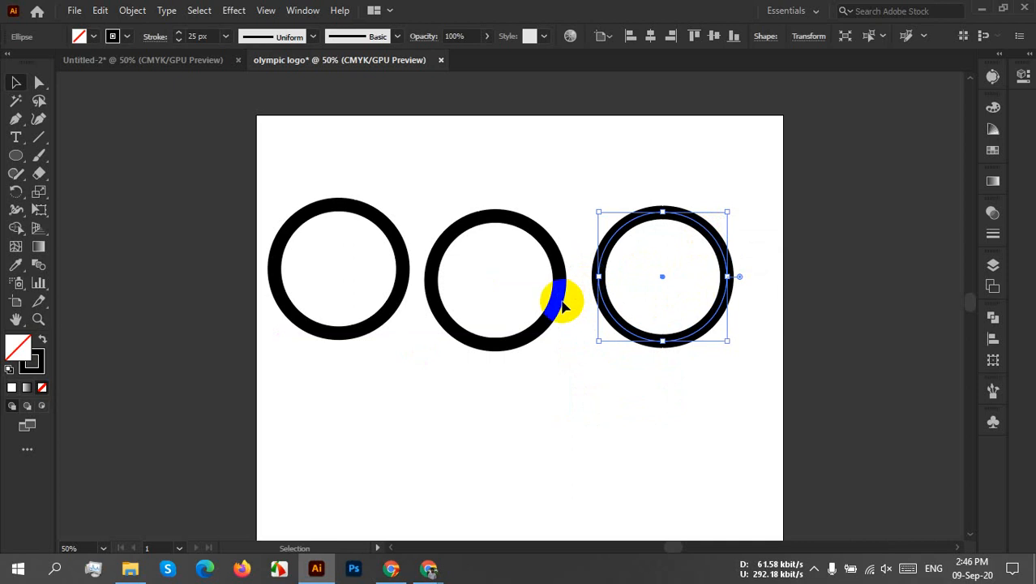
{"action": "left_click_drag", "start_coordinate": [558, 297], "coordinate": [561, 297]}
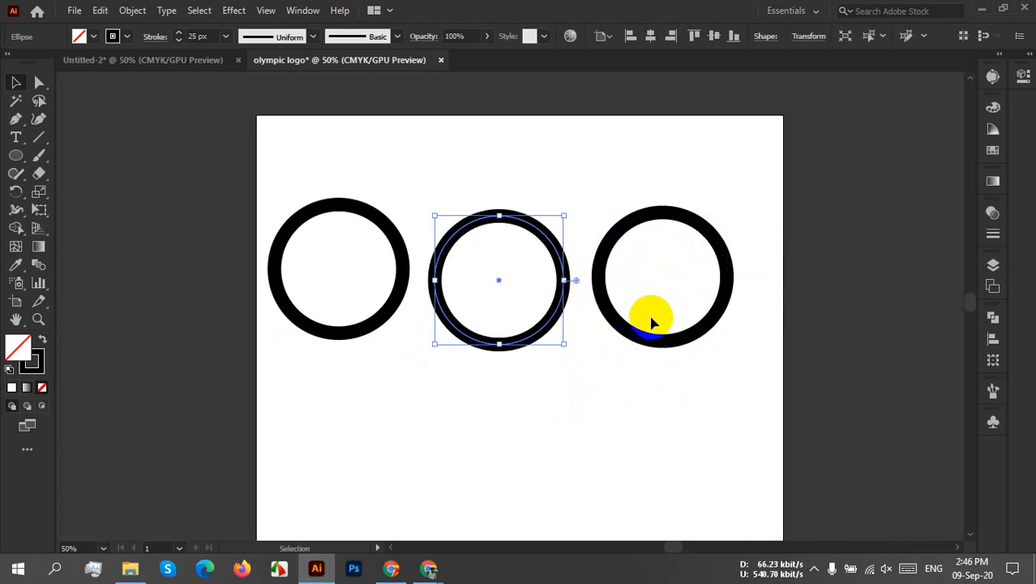
{"action": "left_click_drag", "start_coordinate": [637, 331], "coordinate": [657, 339]}
{"action": "left_click", "coordinate": [594, 382]}
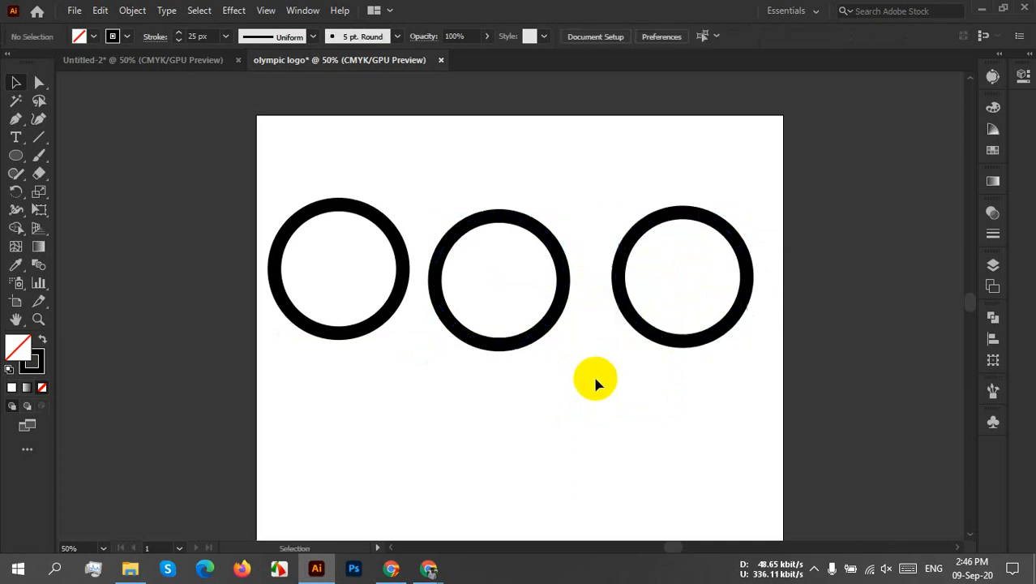
Step: Move the middle circle level with the left one, roughly midway between the two outer circles
{"action": "left_click_drag", "start_coordinate": [249, 208], "coordinate": [487, 368]}
{"action": "left_click", "coordinate": [709, 408]}
{"action": "left_click_drag", "start_coordinate": [182, 177], "coordinate": [745, 373]}
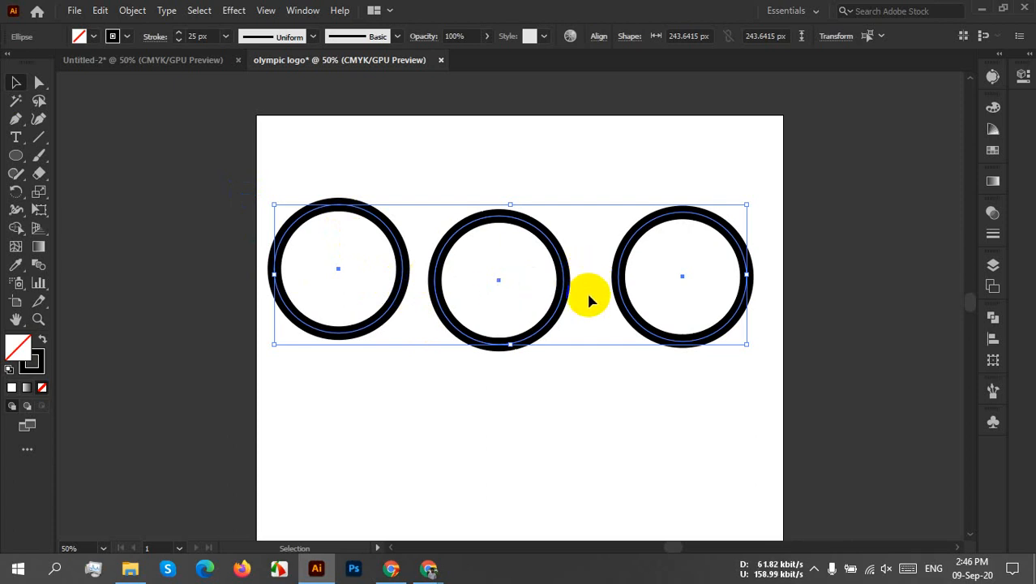
{"action": "left_click", "coordinate": [554, 403]}
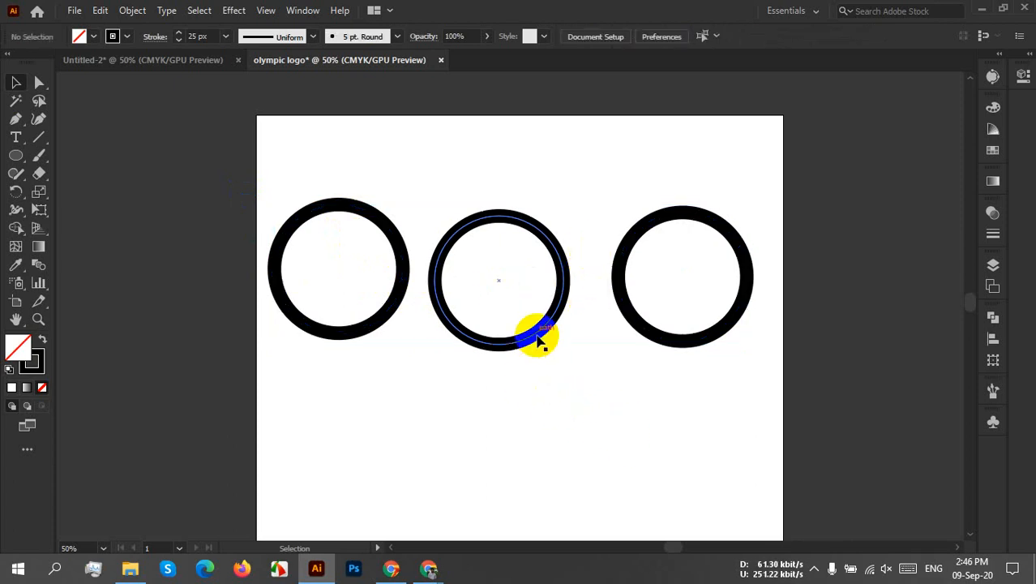
{"action": "mouse_move", "coordinate": [537, 335]}
{"action": "left_mouse_down"}
{"action": "mouse_move", "coordinate": [537, 315]}
{"action": "mouse_move", "coordinate": [540, 330]}
{"action": "mouse_move", "coordinate": [546, 317]}
{"action": "mouse_move", "coordinate": [550, 324]}
{"action": "left_mouse_up"}
{"action": "left_click", "coordinate": [580, 393]}
{"action": "left_click", "coordinate": [578, 383]}
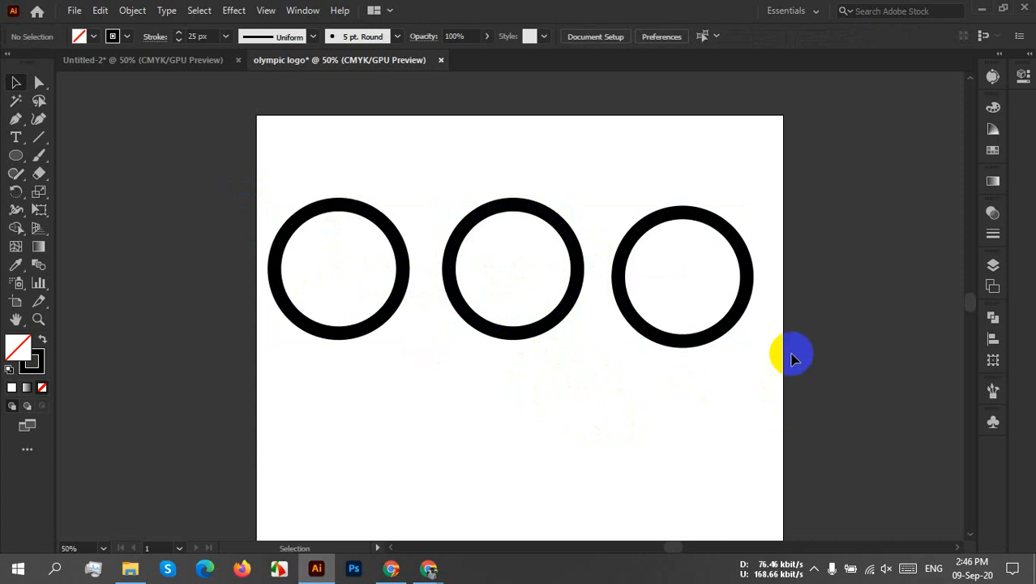
Step: Select all three circles and display the Align controls with the Distribute Spacing and Align To options shown
{"action": "left_click_drag", "start_coordinate": [728, 369], "coordinate": [165, 224]}
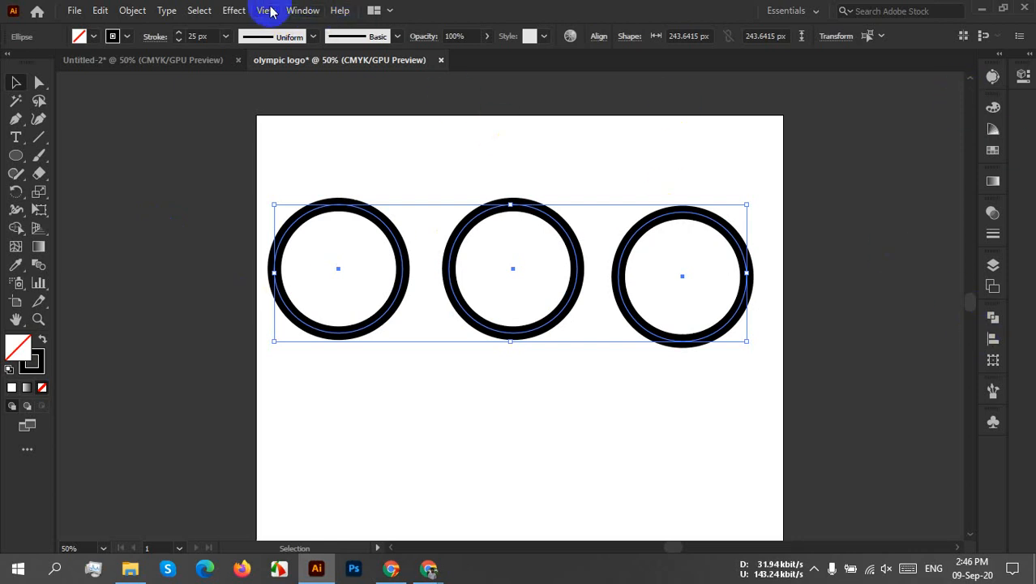
{"action": "left_click", "coordinate": [300, 11]}
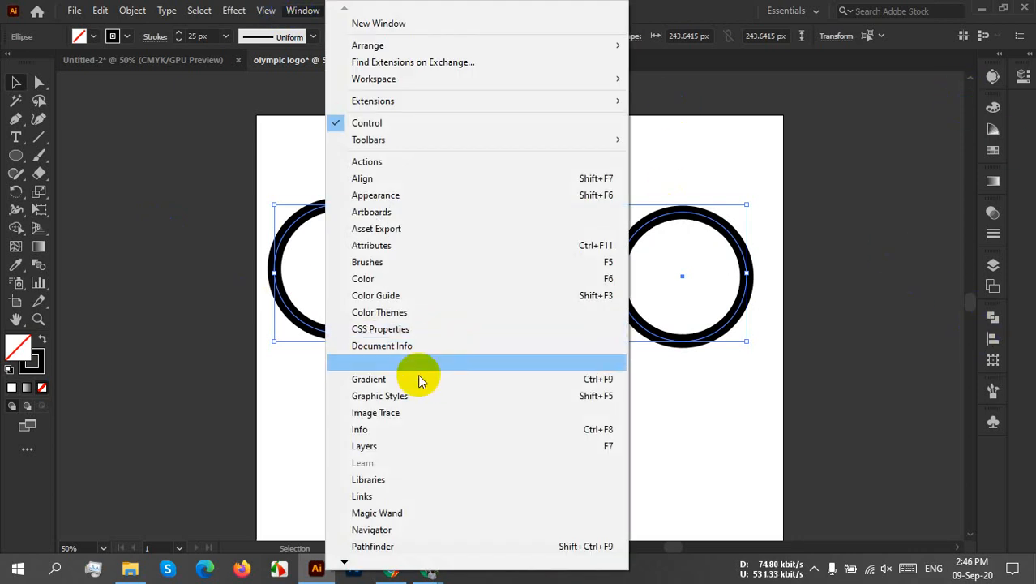
{"action": "left_click", "coordinate": [369, 181]}
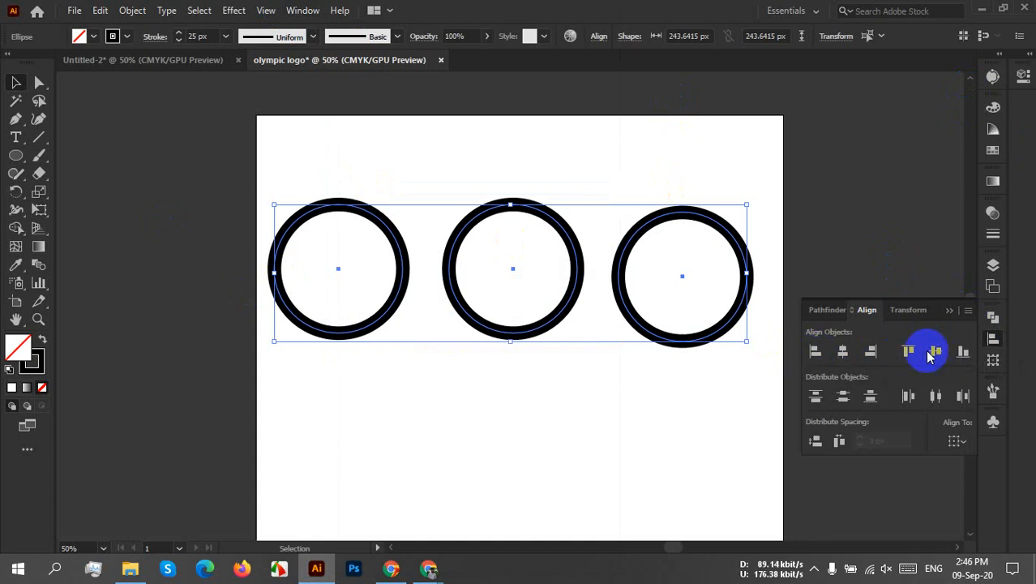
{"action": "left_click", "coordinate": [968, 310]}
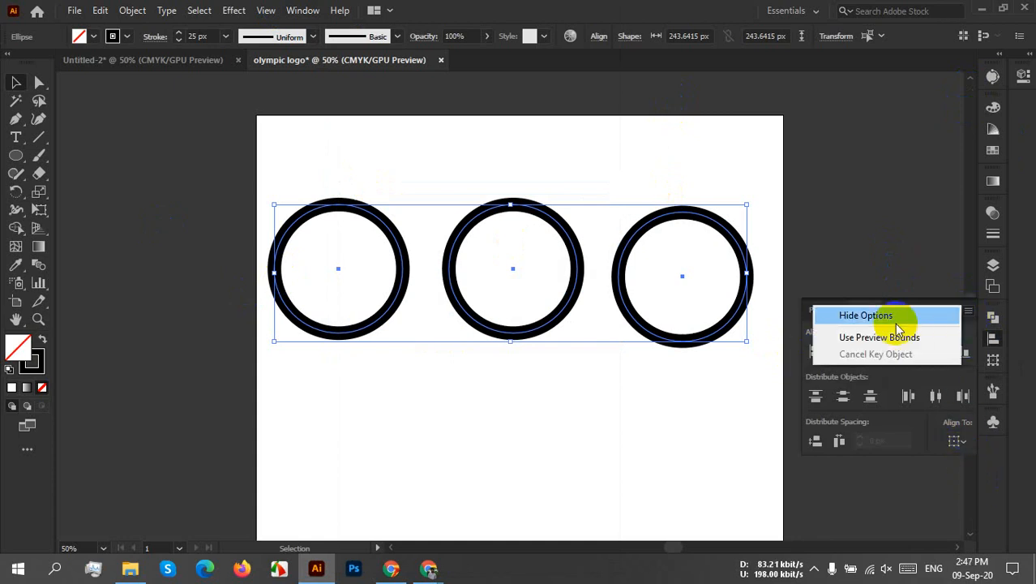
{"action": "left_click", "coordinate": [891, 318]}
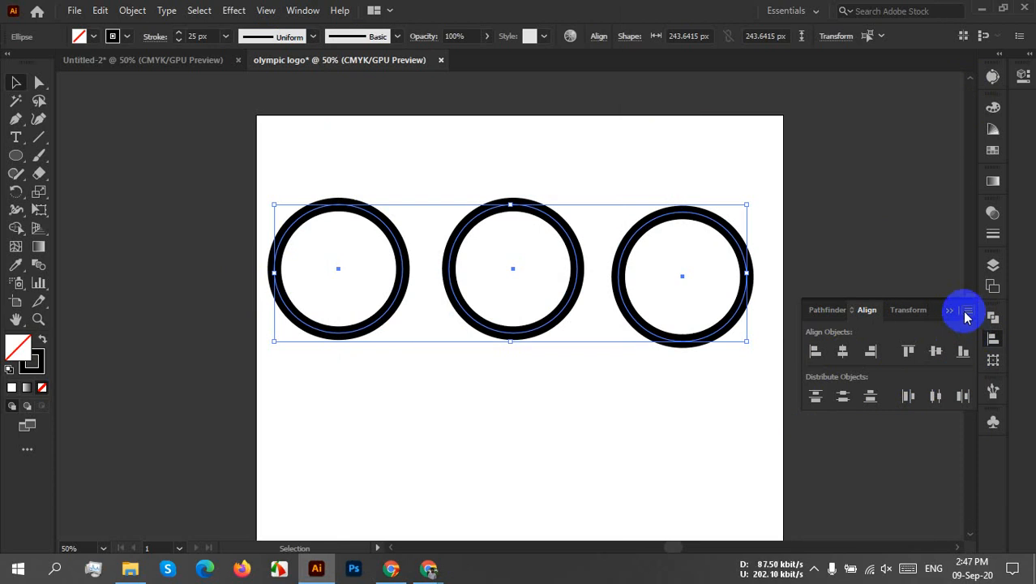
{"action": "left_click", "coordinate": [965, 312]}
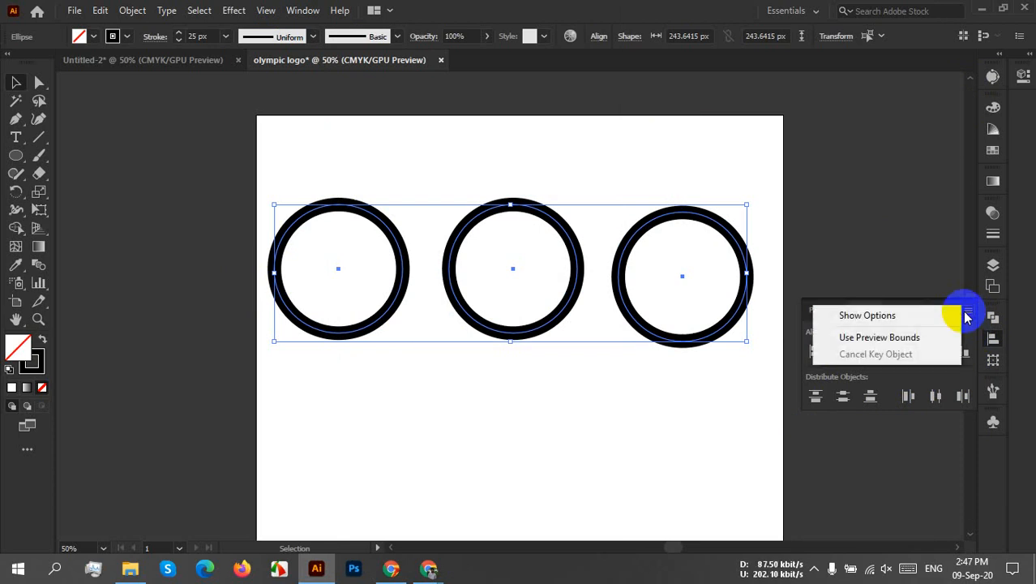
{"action": "left_click", "coordinate": [875, 316]}
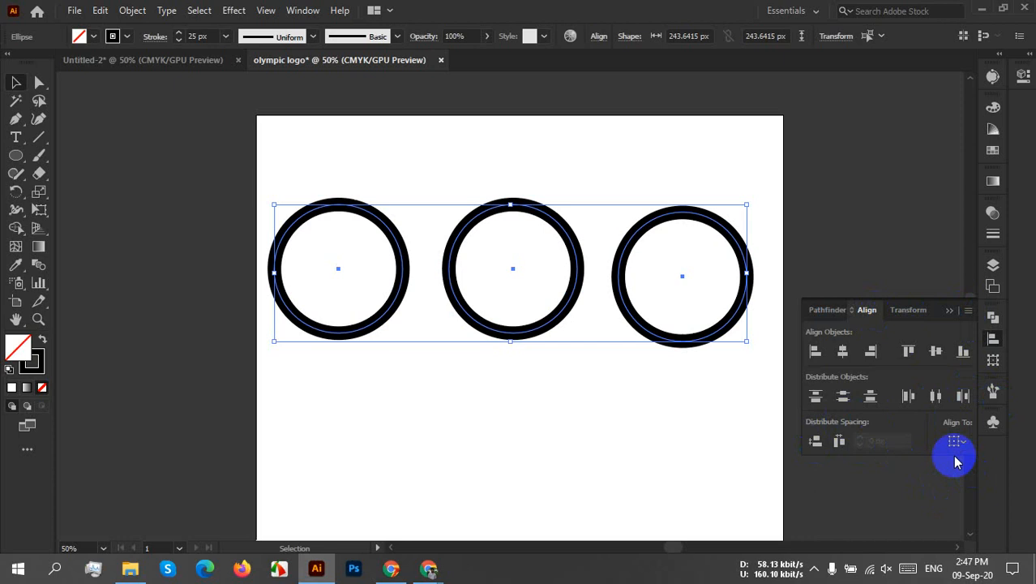
Step: Change the middle circle's stroke colour to dark blue
{"action": "left_click", "coordinate": [534, 383]}
{"action": "left_click", "coordinate": [379, 224]}
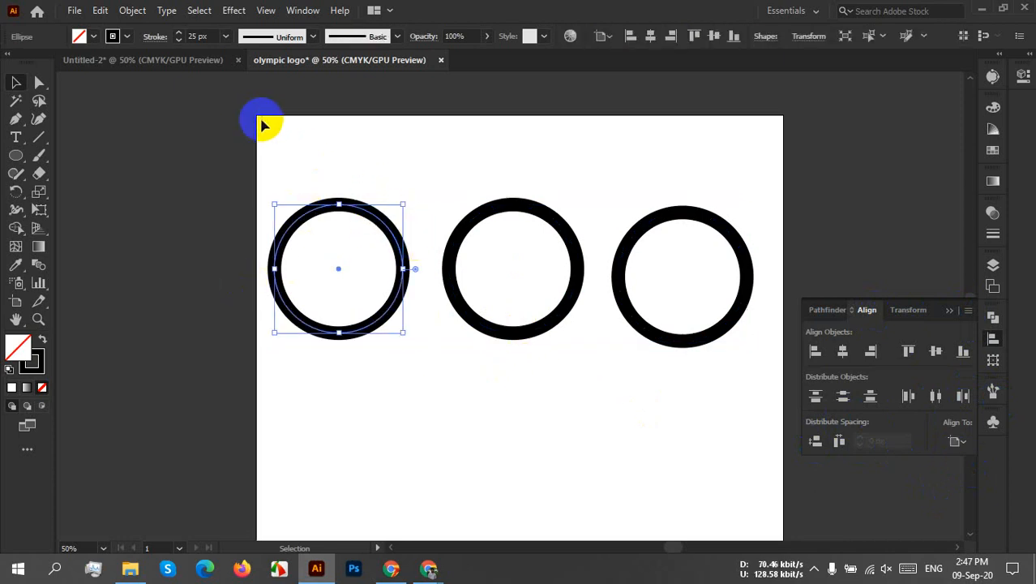
{"action": "left_click", "coordinate": [477, 205]}
{"action": "left_click", "coordinate": [126, 38]}
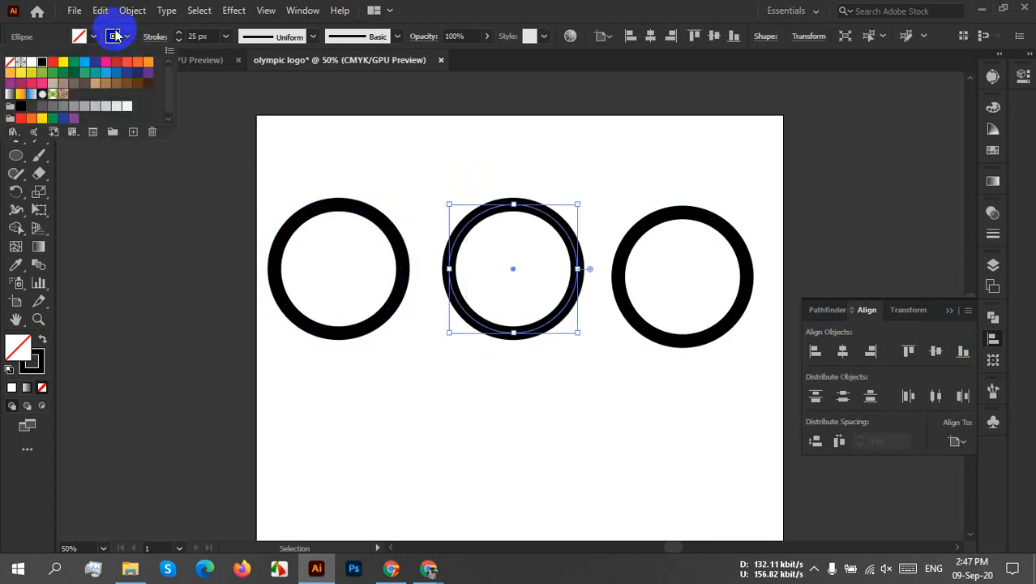
{"action": "left_click", "coordinate": [93, 64]}
Step: Change the rightmost circle's stroke colour to teal
{"action": "left_click_drag", "start_coordinate": [637, 171], "coordinate": [722, 280]}
{"action": "left_click", "coordinate": [112, 36]}
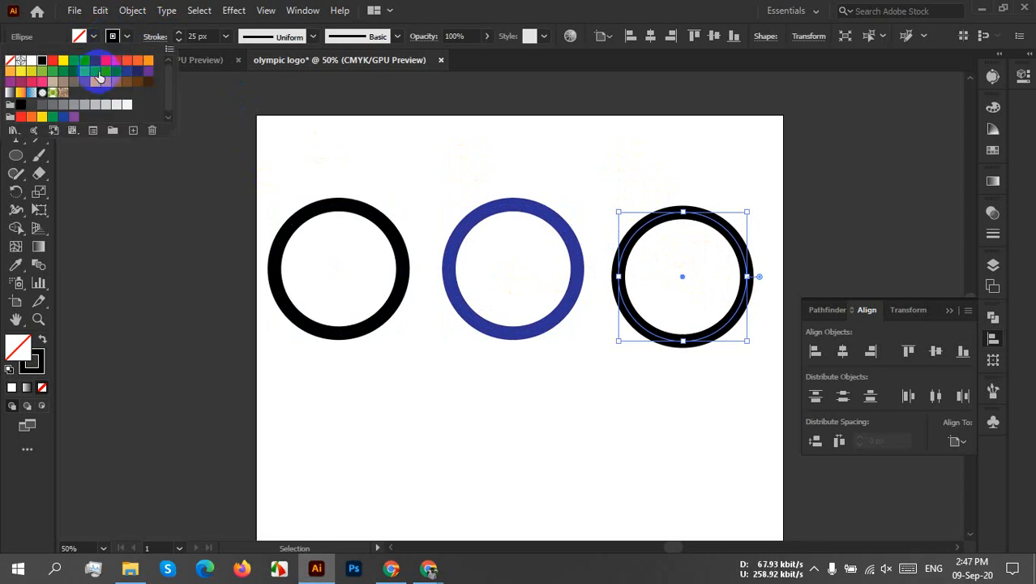
{"action": "left_click", "coordinate": [95, 73]}
{"action": "left_click", "coordinate": [687, 398]}
{"action": "left_click", "coordinate": [689, 398]}
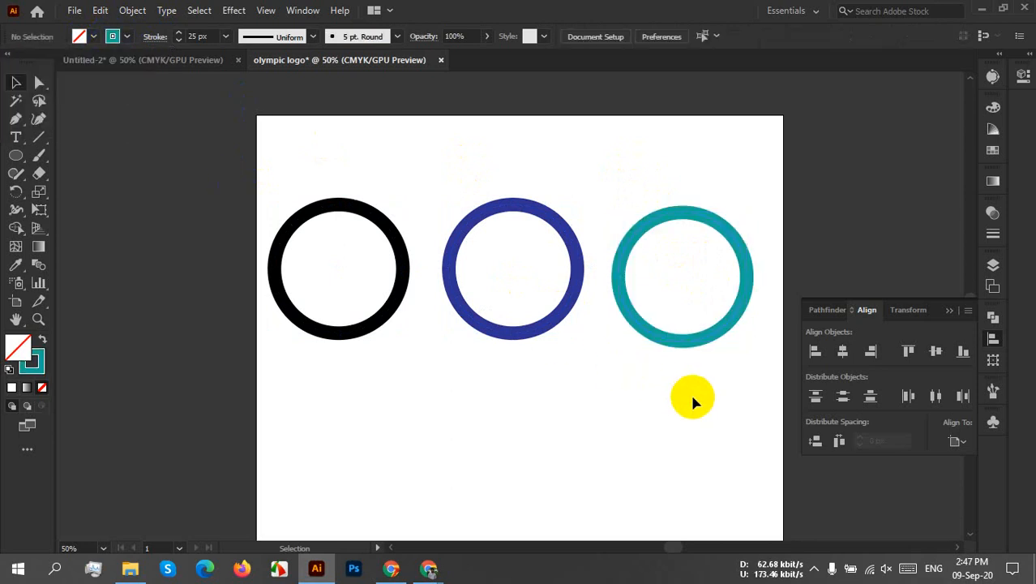
Step: Recolour the rightmost circle's stroke dark green
{"action": "left_click_drag", "start_coordinate": [660, 165], "coordinate": [726, 331]}
{"action": "left_click", "coordinate": [112, 36]}
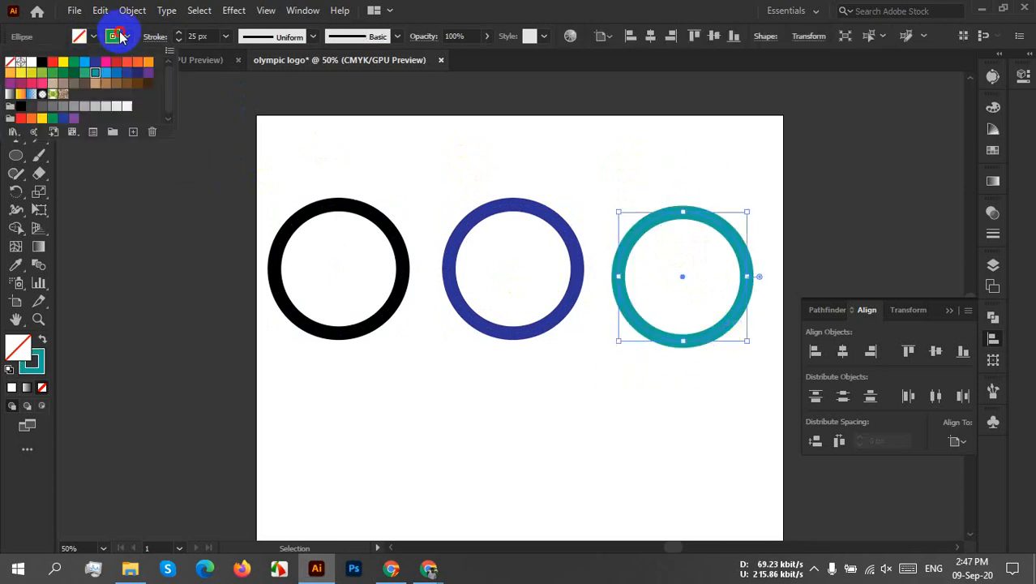
{"action": "left_click", "coordinate": [72, 76]}
{"action": "left_click", "coordinate": [636, 445]}
{"action": "left_click", "coordinate": [653, 456]}
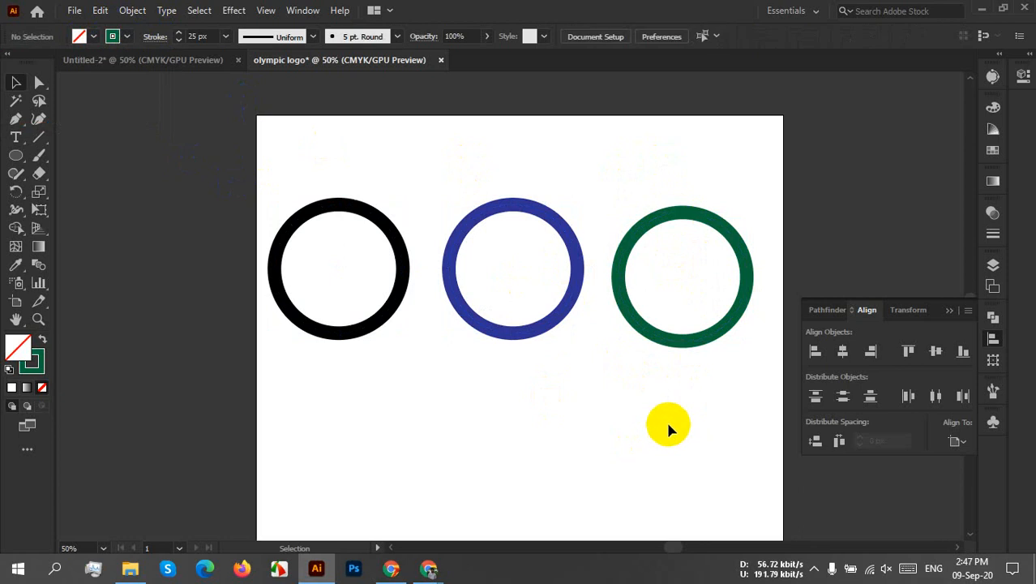
Step: Select the black circle and set its alignment reference to Align to Artboard
{"action": "left_click_drag", "start_coordinate": [405, 173], "coordinate": [235, 276]}
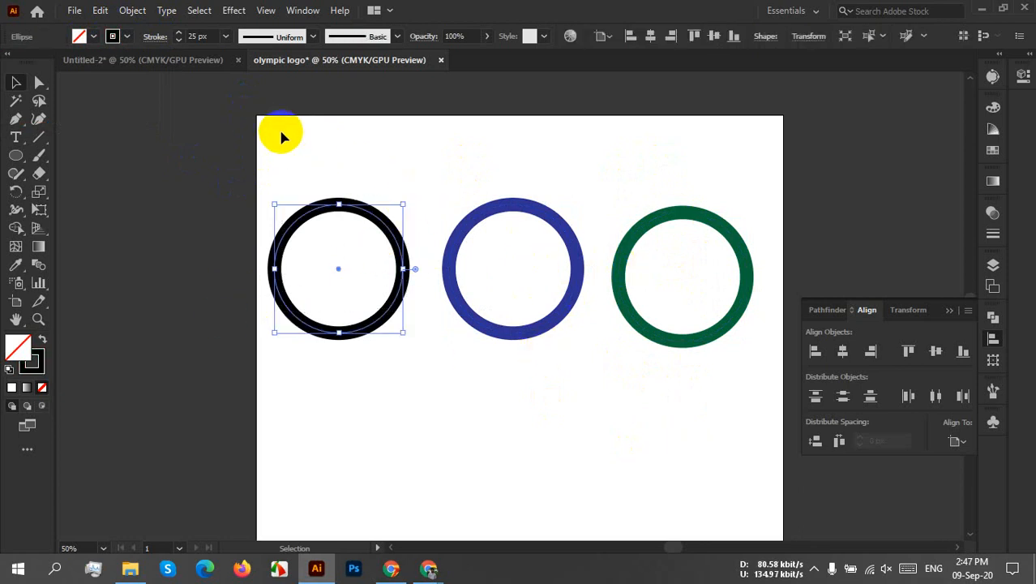
{"action": "scroll", "coordinate": [739, 146], "scroll_direction": "down", "scroll_amount": 1}
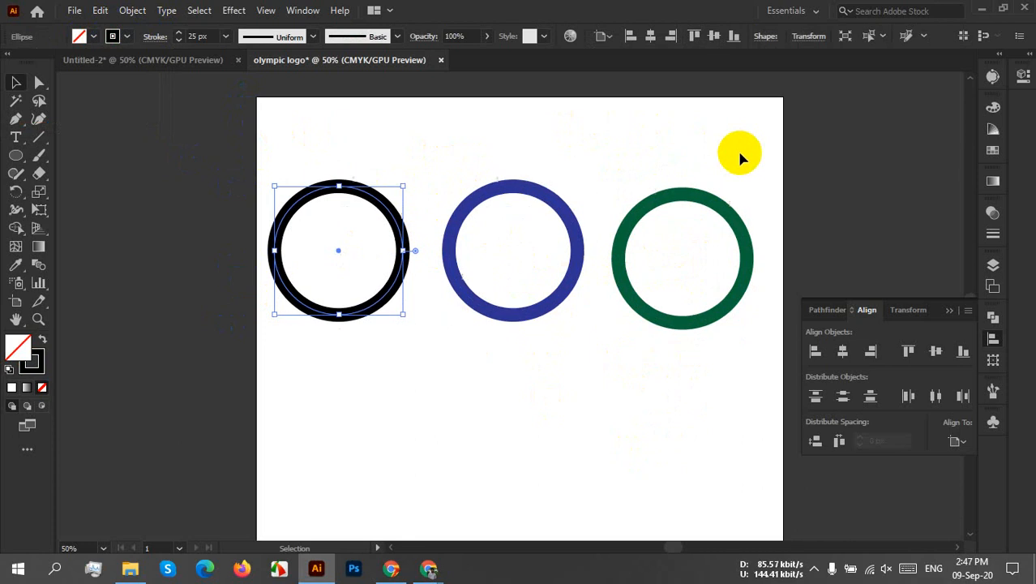
{"action": "left_click", "coordinate": [956, 442]}
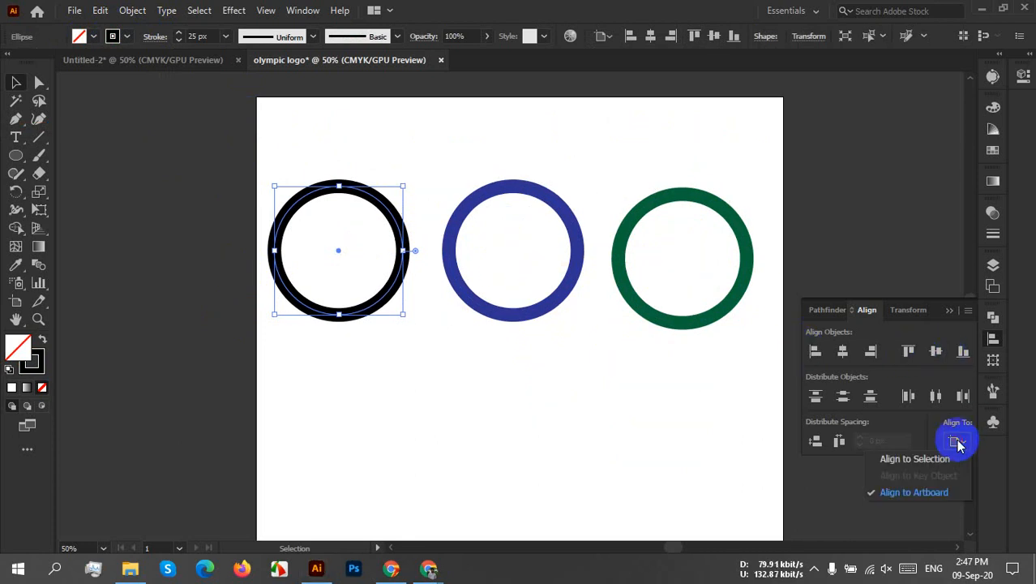
{"action": "left_click", "coordinate": [927, 492]}
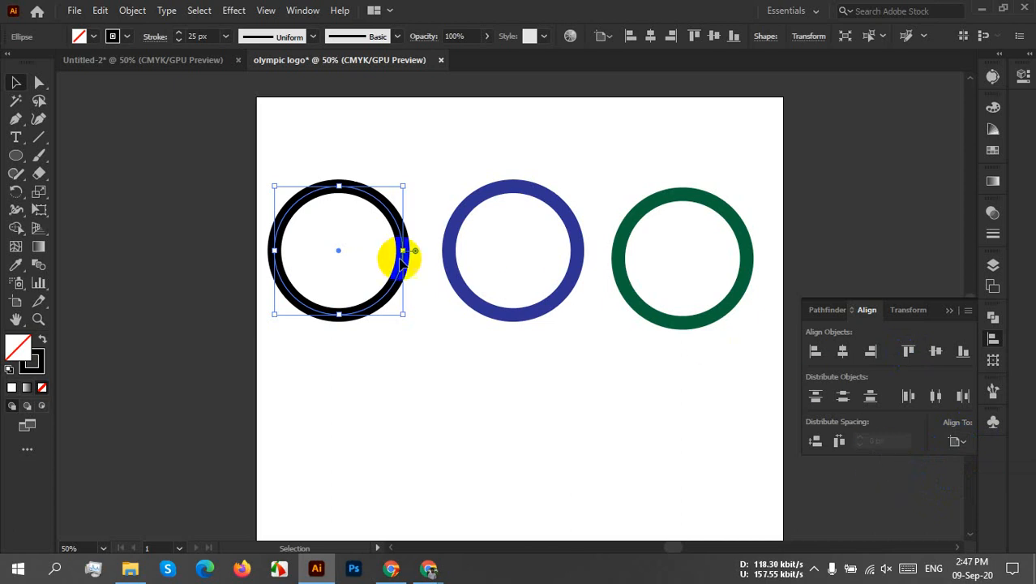
{"action": "left_click", "coordinate": [815, 351]}
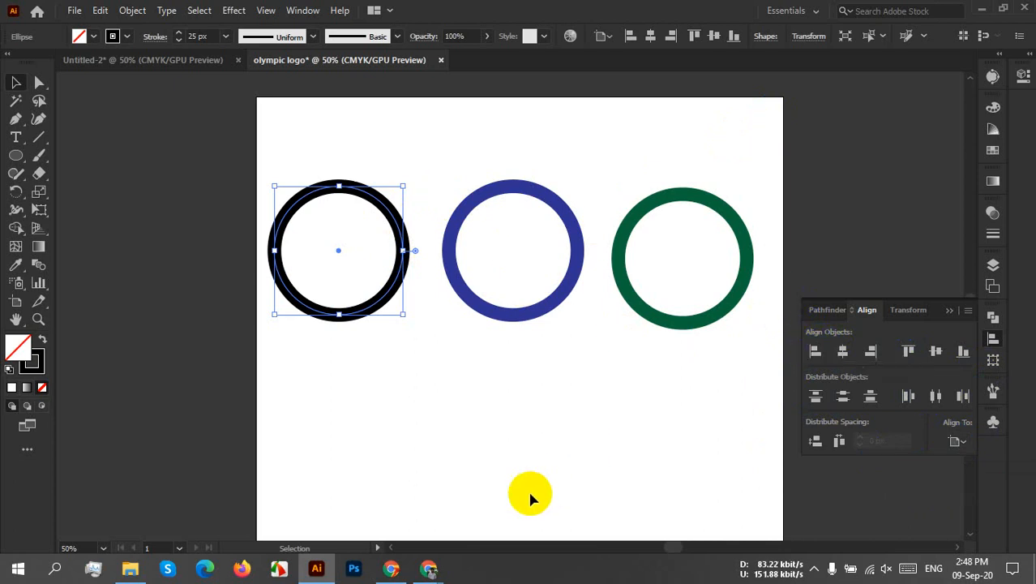
Step: Switch to the Google Meet call in Chrome to check it, and return to the Illustrator document
{"action": "mouse_move", "coordinate": [429, 567]}
{"action": "left_click", "coordinate": [310, 499]}
{"action": "left_click", "coordinate": [410, 12]}
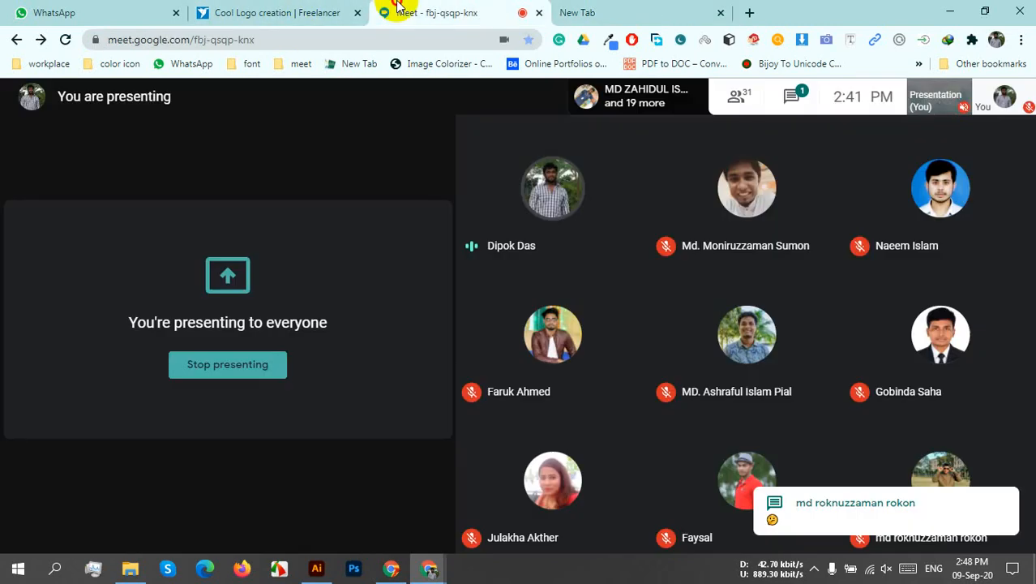
{"action": "left_click", "coordinate": [317, 567]}
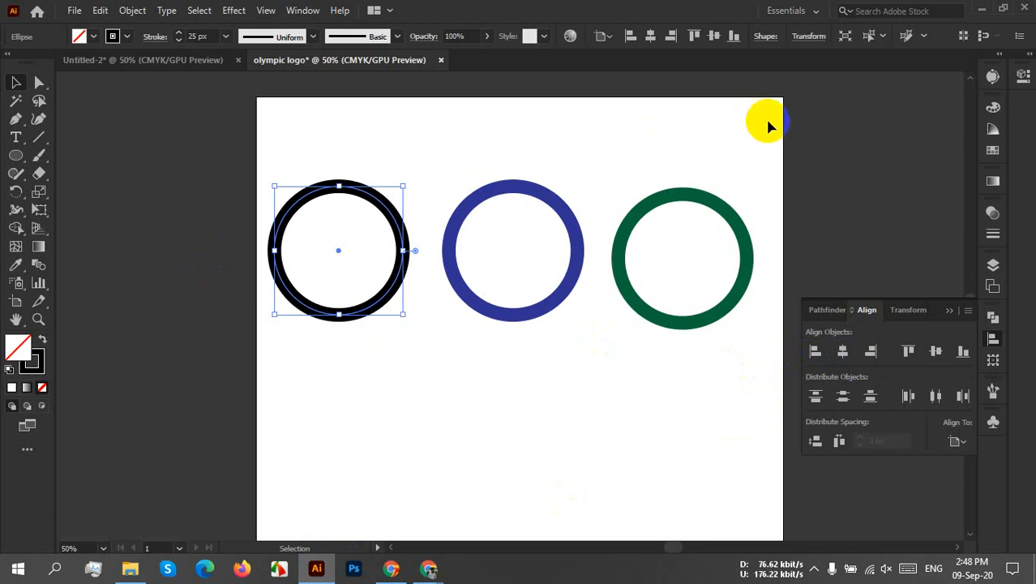
Step: Align the black circle to the artboard's right and top edges
{"action": "left_click", "coordinate": [873, 351]}
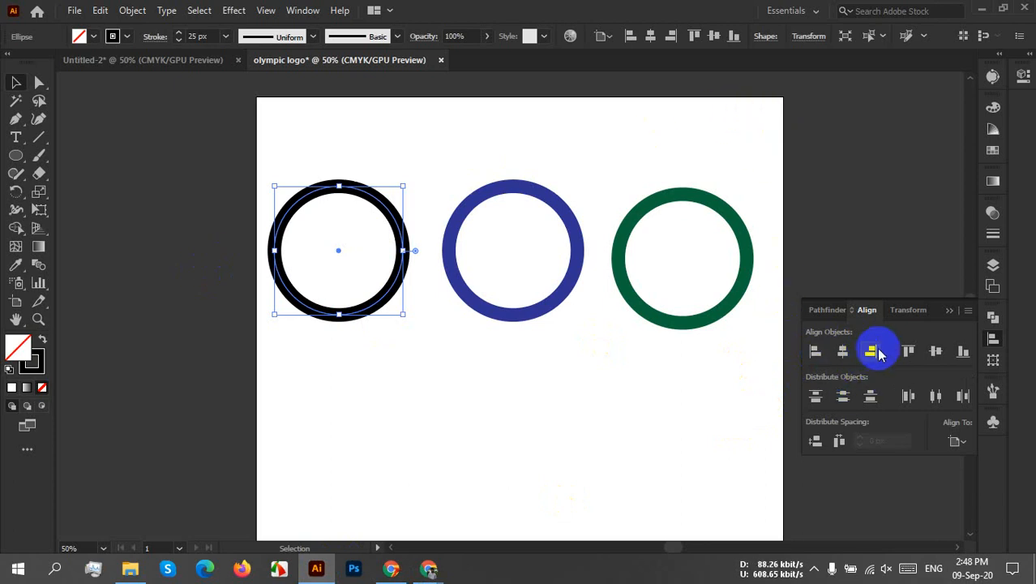
{"action": "left_click", "coordinate": [873, 352]}
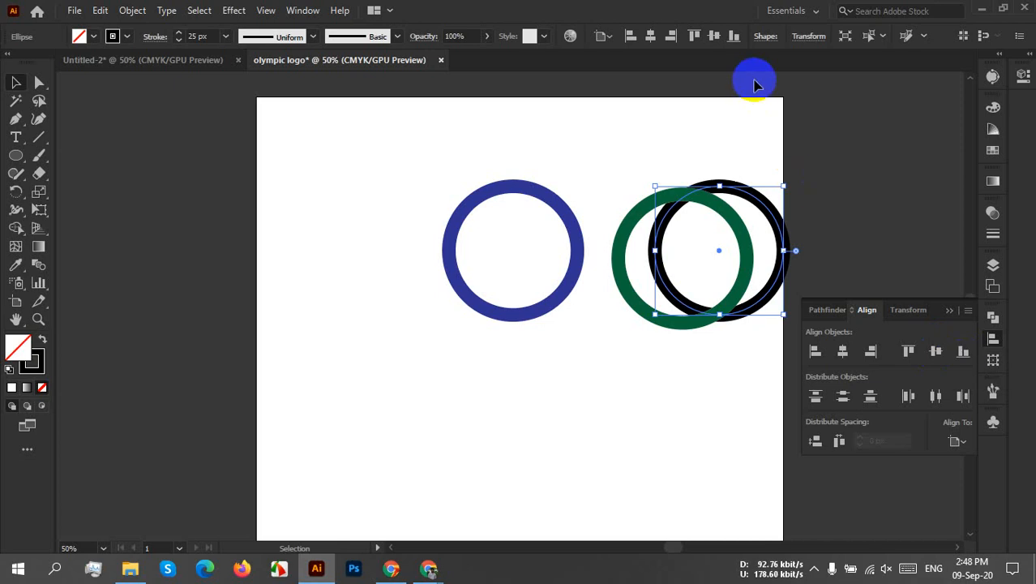
{"action": "left_click", "coordinate": [909, 353]}
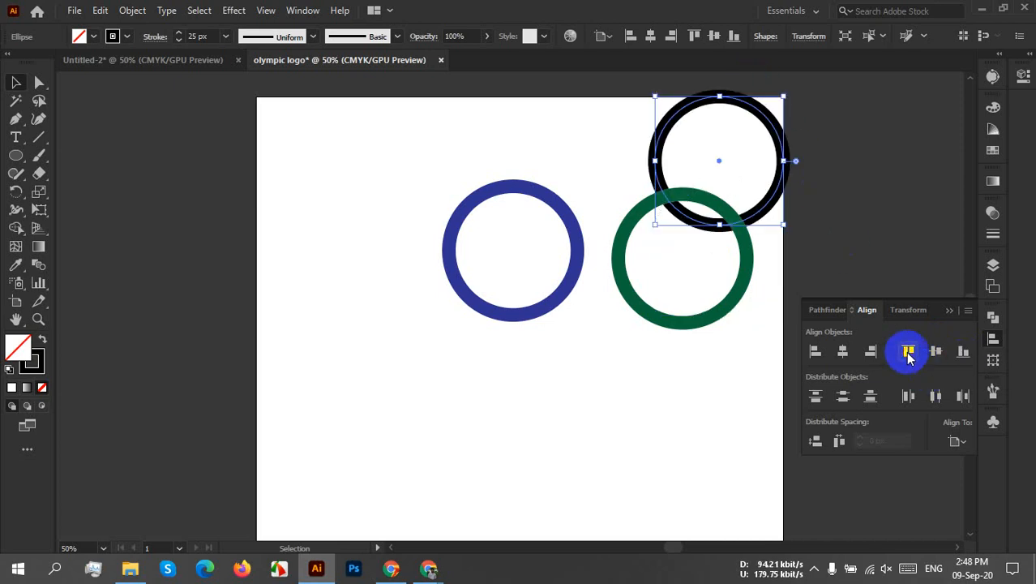
{"action": "left_click", "coordinate": [804, 142]}
Step: Move the blue circle and the green circle down and to the left, clear of the black one
{"action": "scroll", "coordinate": [782, 163], "scroll_direction": "down", "scroll_amount": 2}
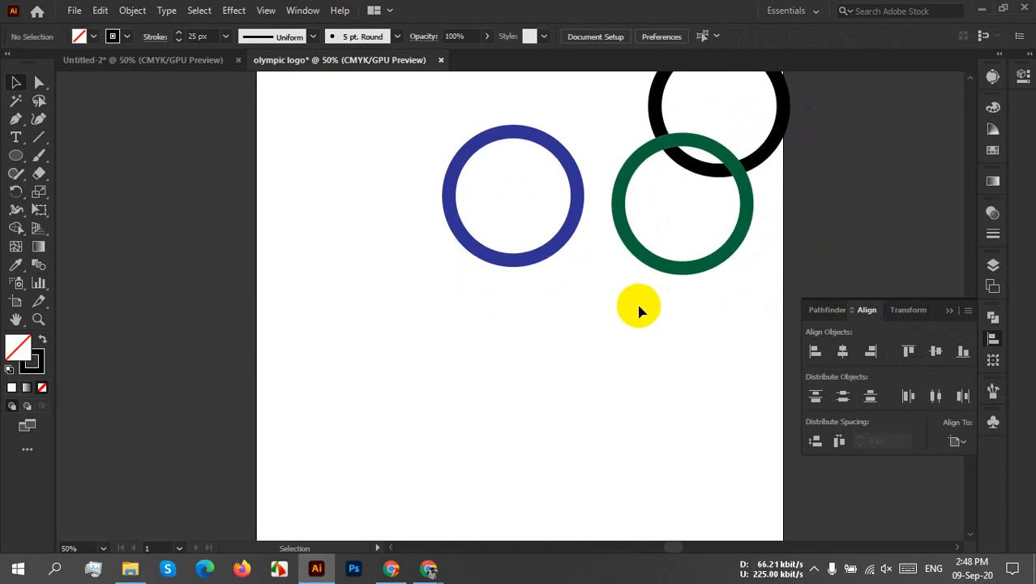
{"action": "left_click_drag", "start_coordinate": [562, 231], "coordinate": [487, 285]}
{"action": "left_click", "coordinate": [651, 255]}
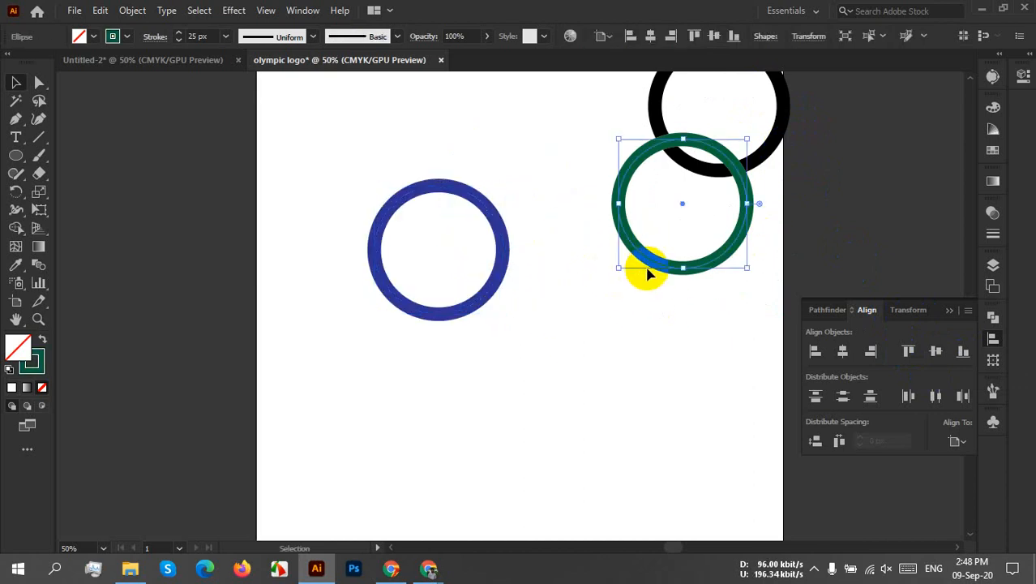
{"action": "left_click_drag", "start_coordinate": [649, 266], "coordinate": [610, 330]}
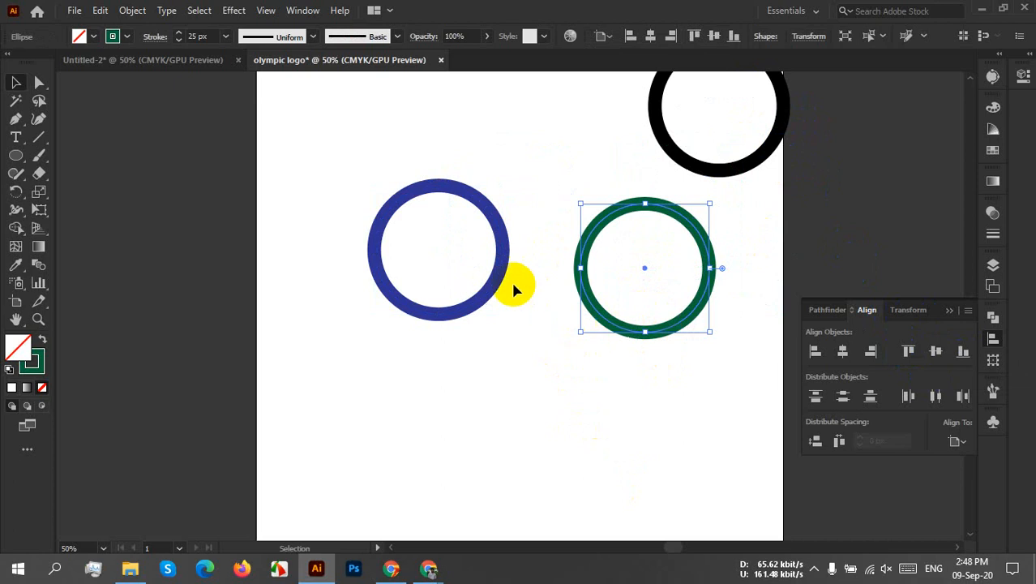
Step: Centre the green circle horizontally and vertically on the artboard
{"action": "scroll", "coordinate": [558, 323], "scroll_direction": "up", "scroll_amount": 1}
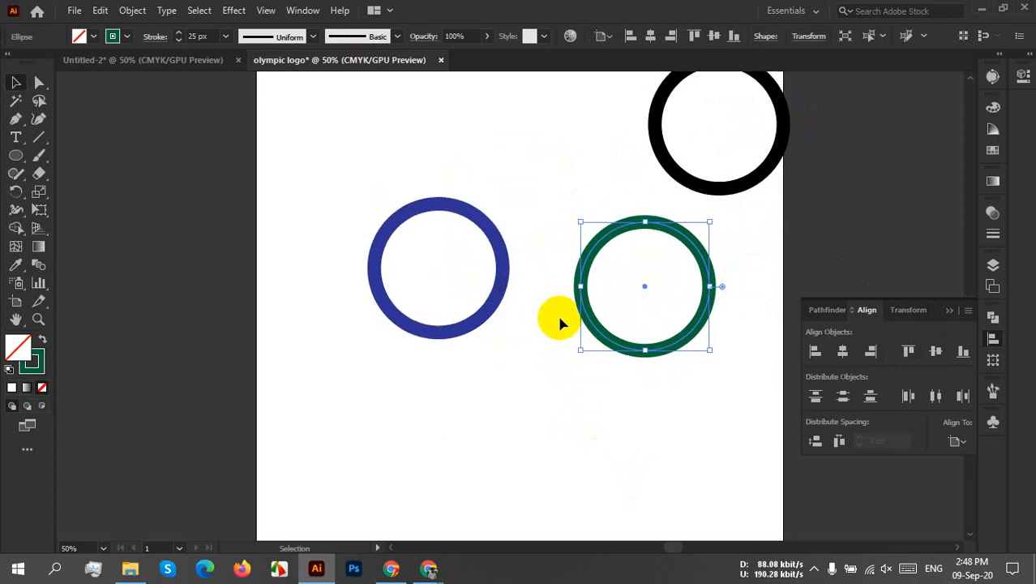
{"action": "scroll", "coordinate": [556, 312], "scroll_direction": "down", "scroll_amount": 1}
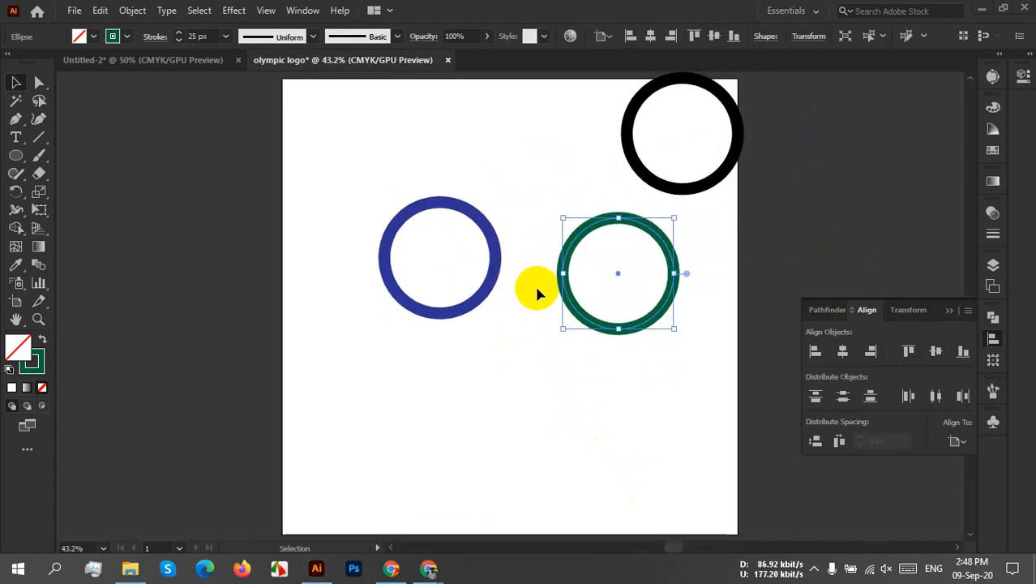
{"action": "left_click", "coordinate": [843, 352]}
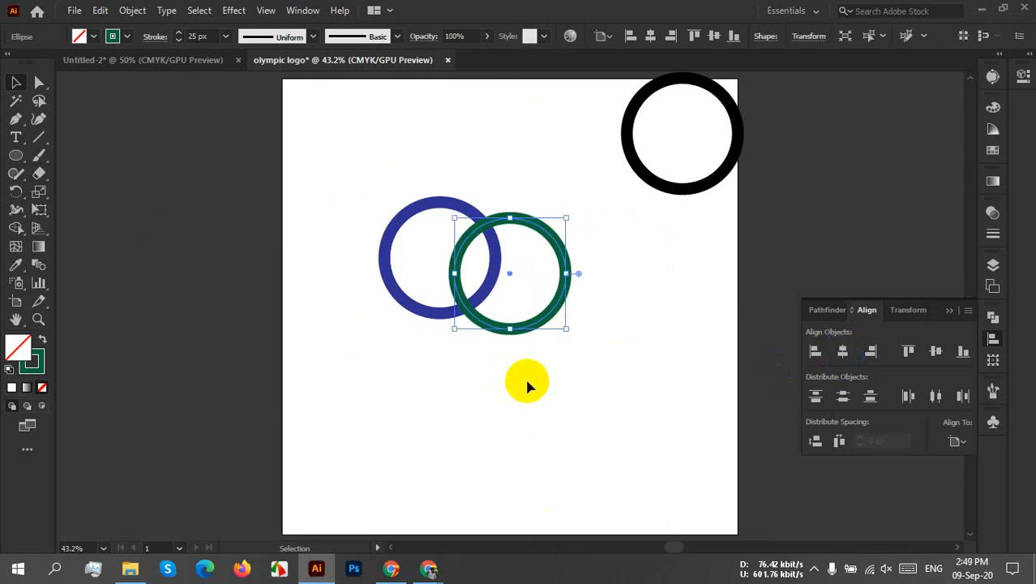
{"action": "left_click", "coordinate": [940, 351]}
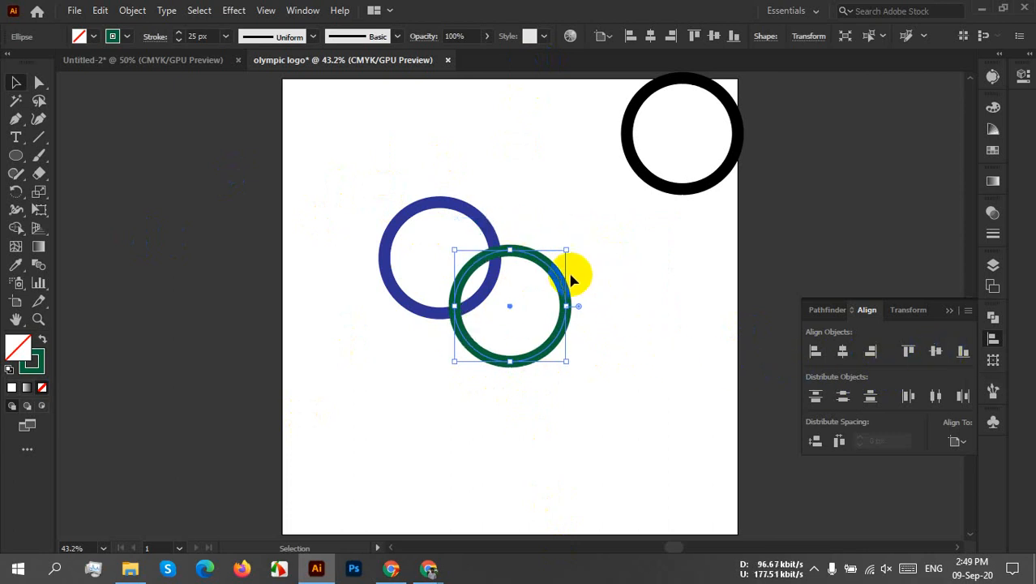
{"action": "left_click", "coordinate": [584, 347]}
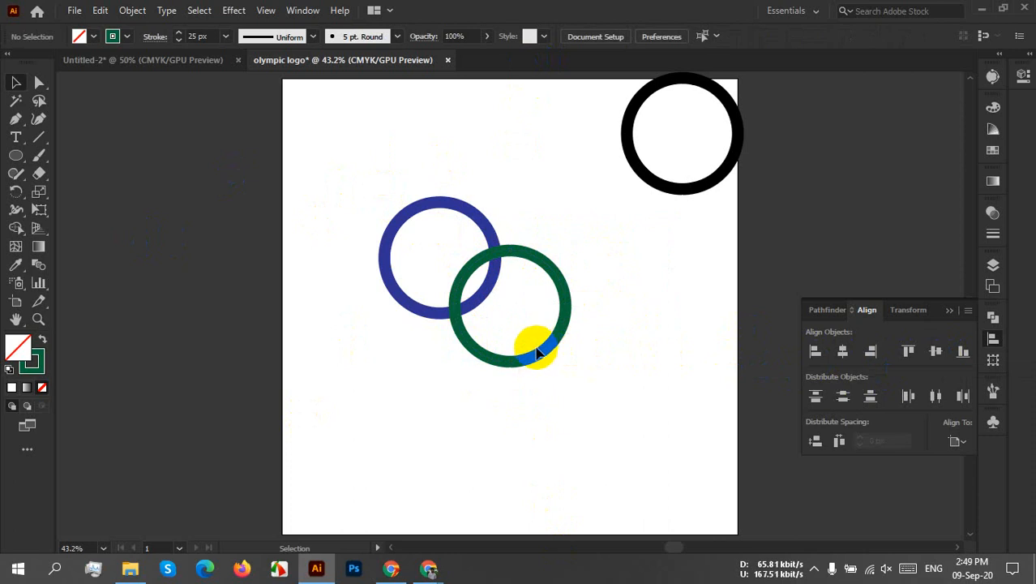
{"action": "left_click", "coordinate": [537, 351]}
{"action": "left_click", "coordinate": [618, 349]}
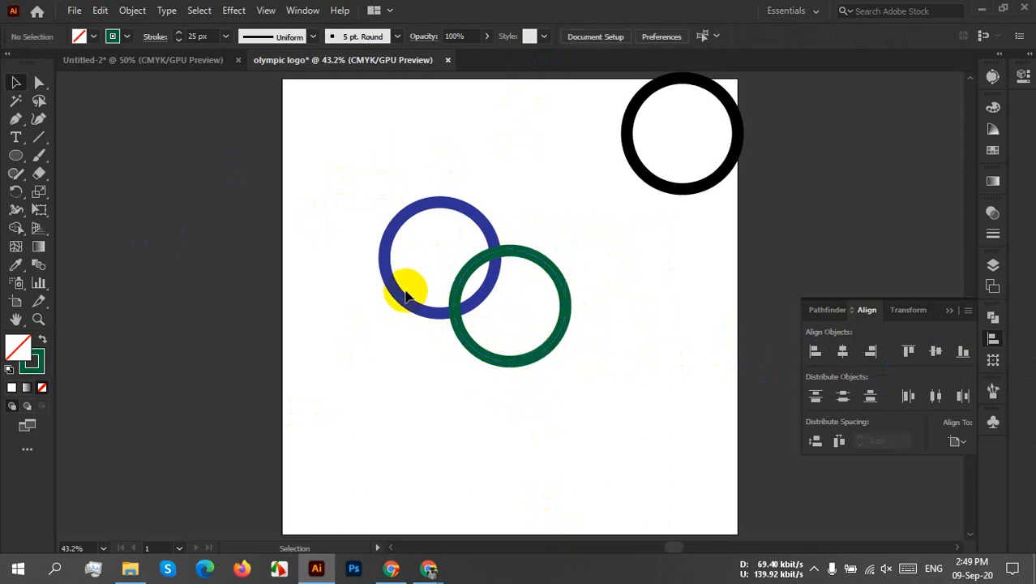
Step: Align the blue circle to the artboard's left and bottom edges
{"action": "left_click", "coordinate": [405, 303]}
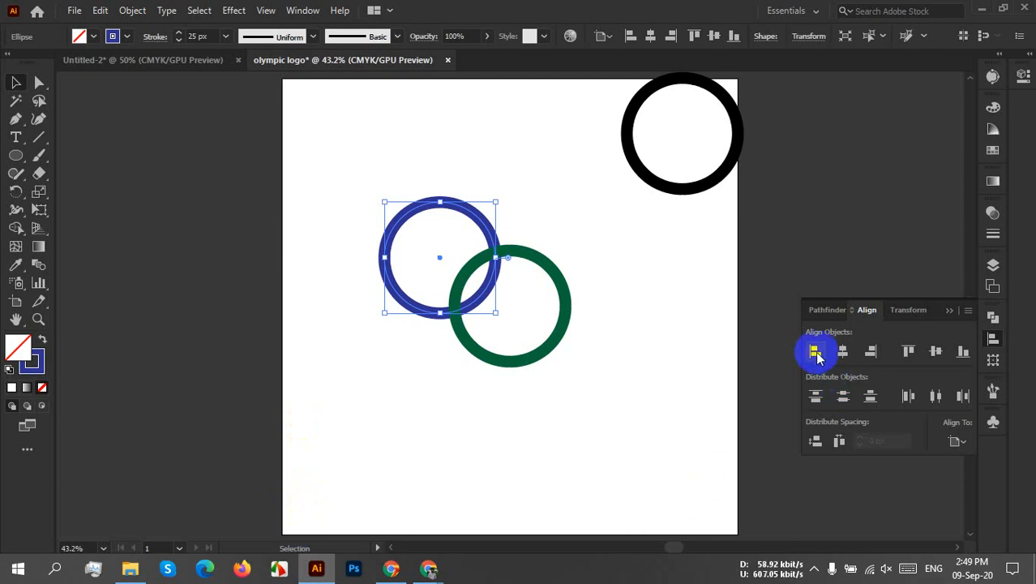
{"action": "left_click", "coordinate": [815, 350]}
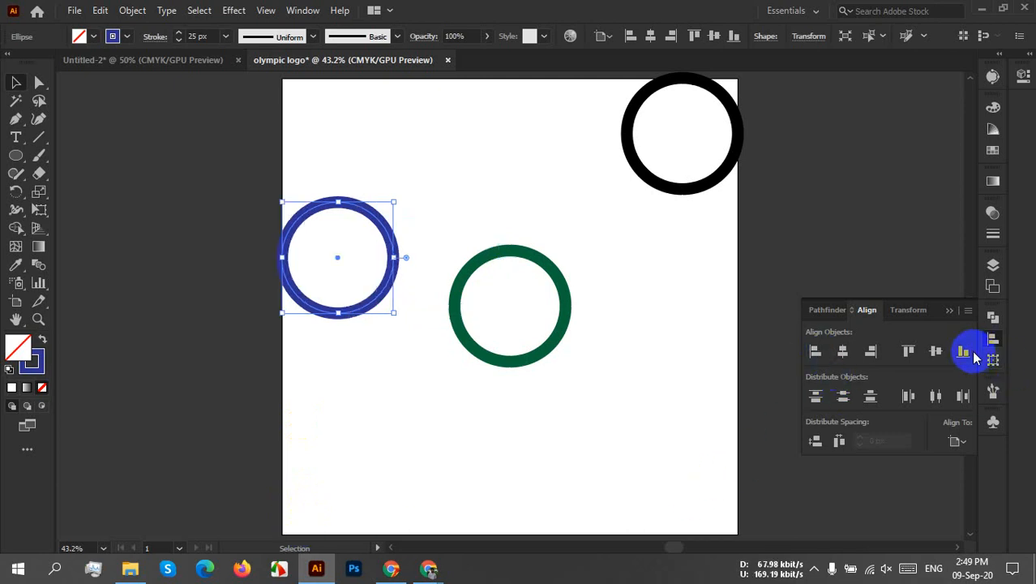
{"action": "left_click", "coordinate": [964, 352]}
{"action": "left_click", "coordinate": [619, 411]}
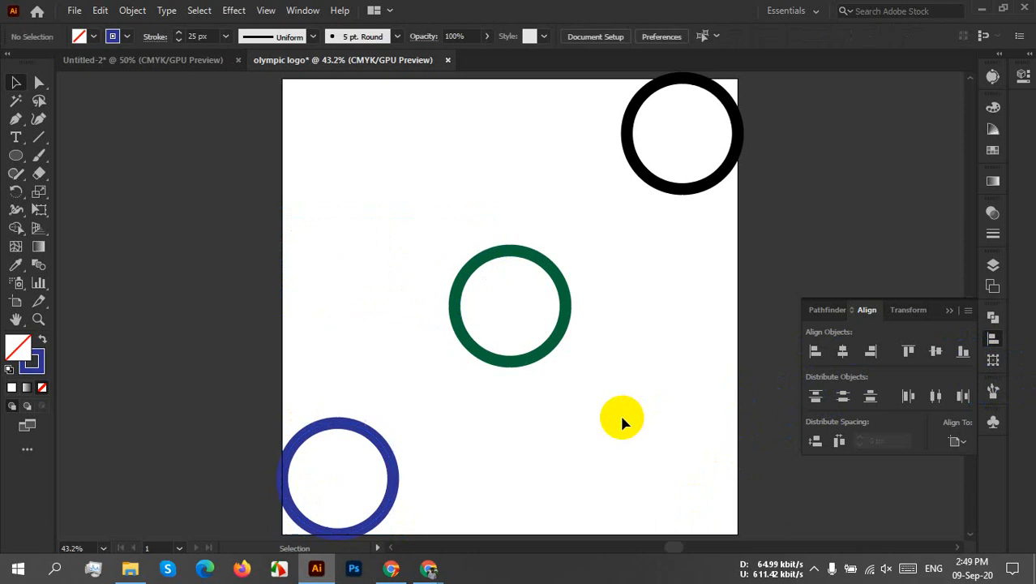
Step: Align the black circle to the artboard's bottom edge so it sits in the lower right corner
{"action": "scroll", "coordinate": [614, 405], "scroll_direction": "down", "scroll_amount": 1}
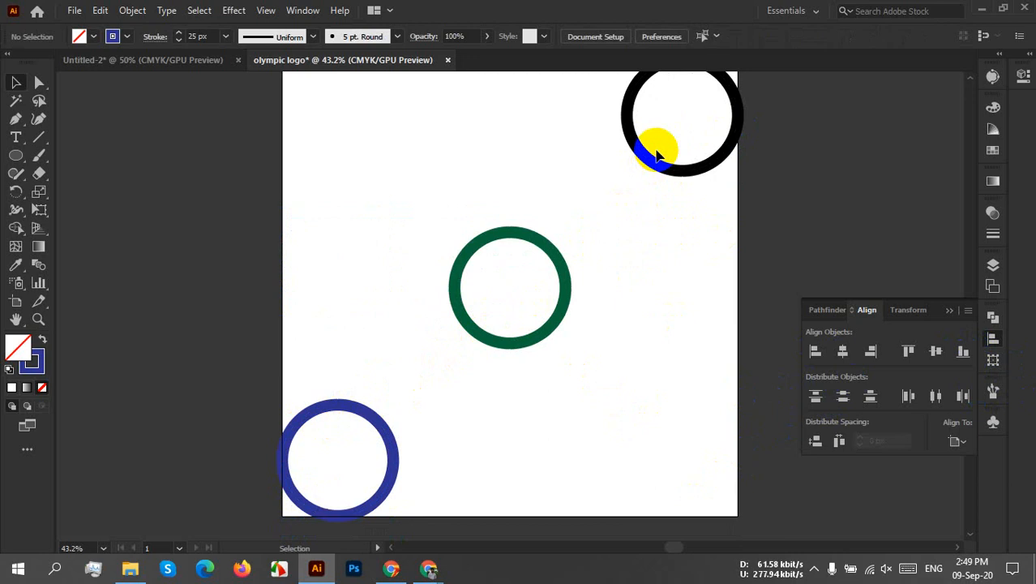
{"action": "scroll", "coordinate": [708, 241], "scroll_direction": "down", "scroll_amount": 1}
{"action": "scroll", "coordinate": [708, 241], "scroll_direction": "up", "scroll_amount": 2}
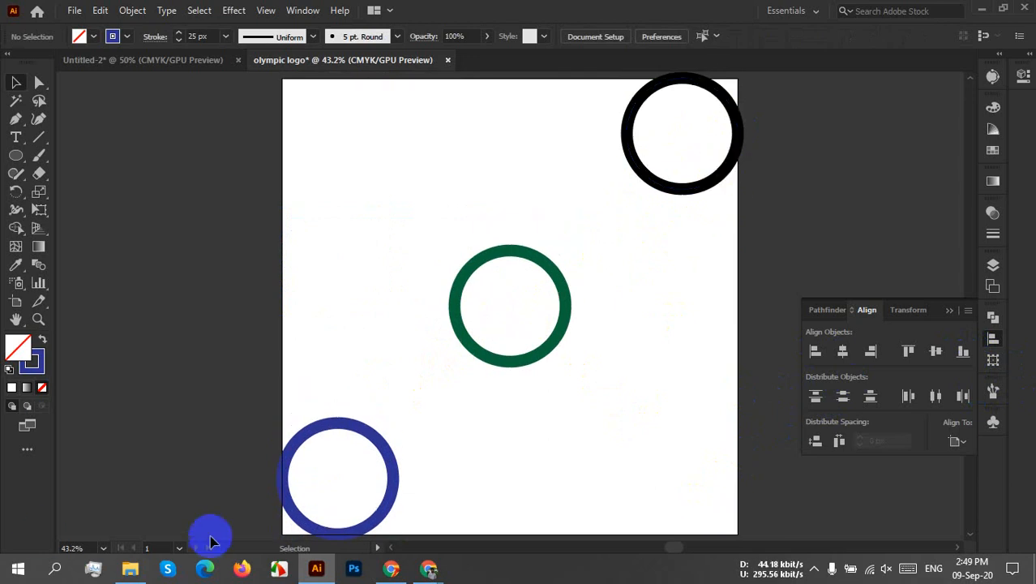
{"action": "left_click_drag", "start_coordinate": [814, 118], "coordinate": [608, 183]}
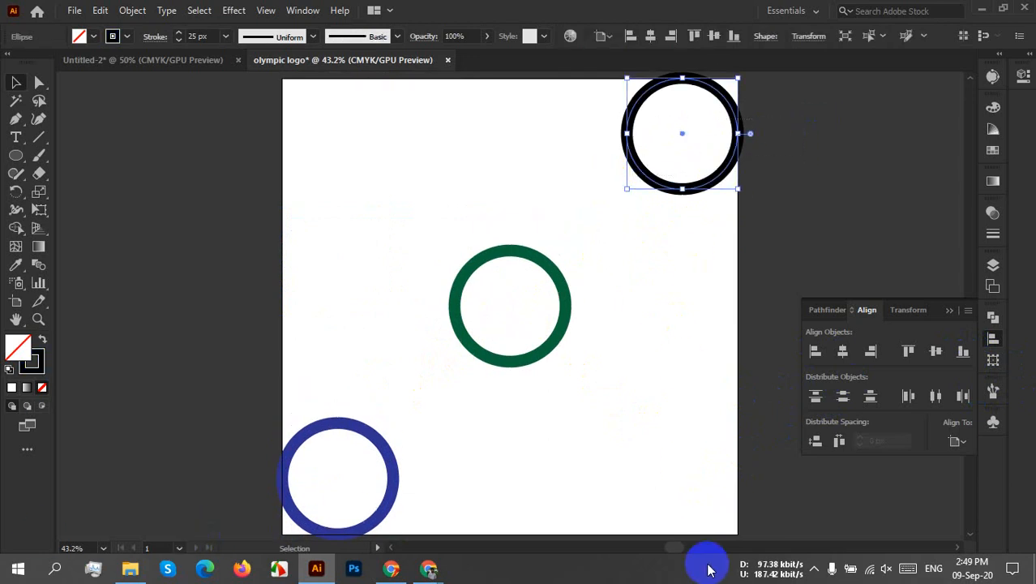
{"action": "left_click", "coordinate": [961, 351]}
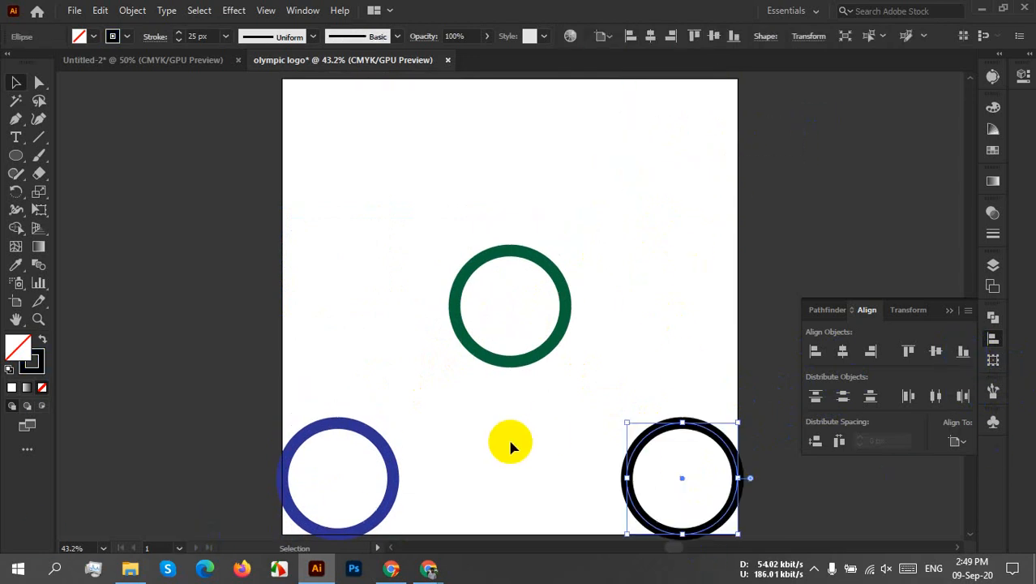
Step: Align the blue circle to the artboard's top edge so it sits in the upper left corner
{"action": "left_click_drag", "start_coordinate": [464, 430], "coordinate": [132, 543]}
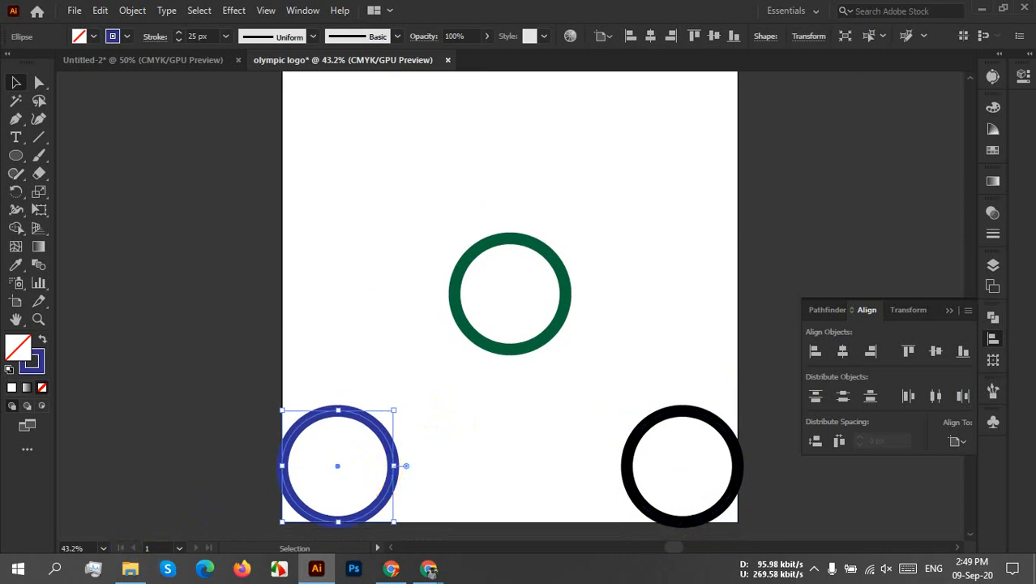
{"action": "left_click", "coordinate": [910, 352]}
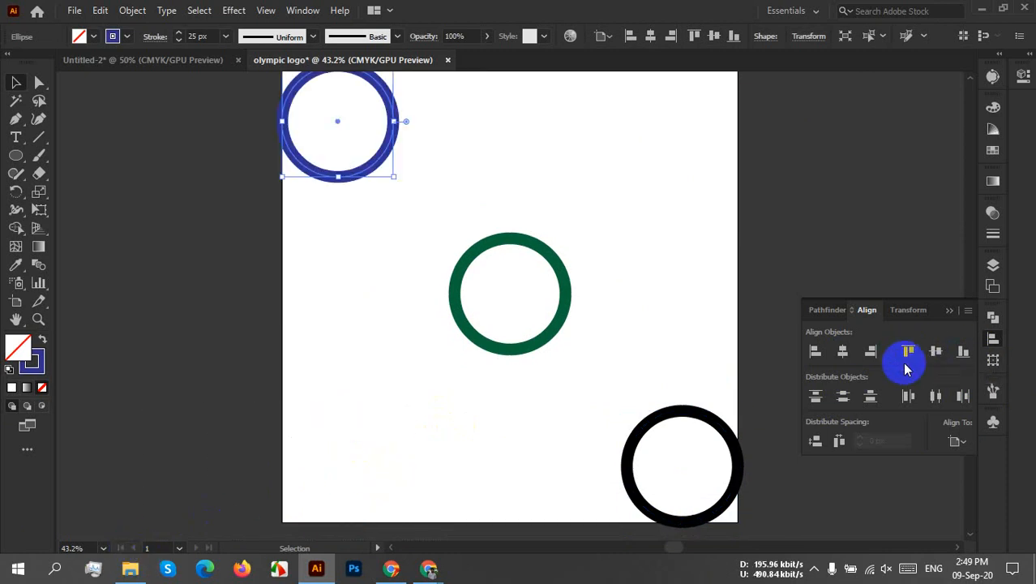
{"action": "left_click", "coordinate": [761, 325]}
{"action": "scroll", "coordinate": [698, 294], "scroll_direction": "up", "scroll_amount": 1}
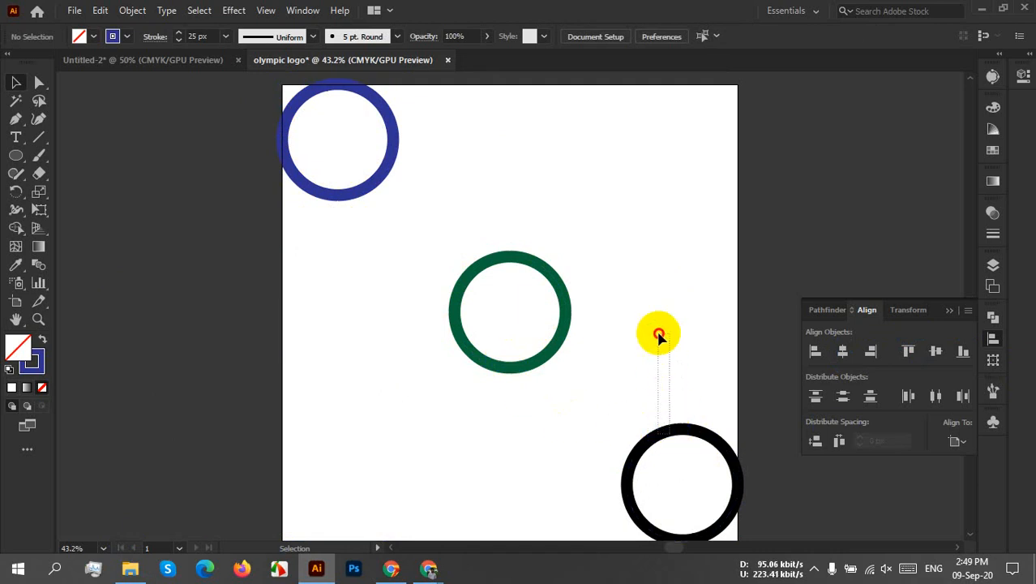
Step: Move the black circle to the right of the green circle and the blue circle to its left, level with it
{"action": "left_click", "coordinate": [681, 431]}
{"action": "left_click_drag", "start_coordinate": [674, 431], "coordinate": [654, 262]}
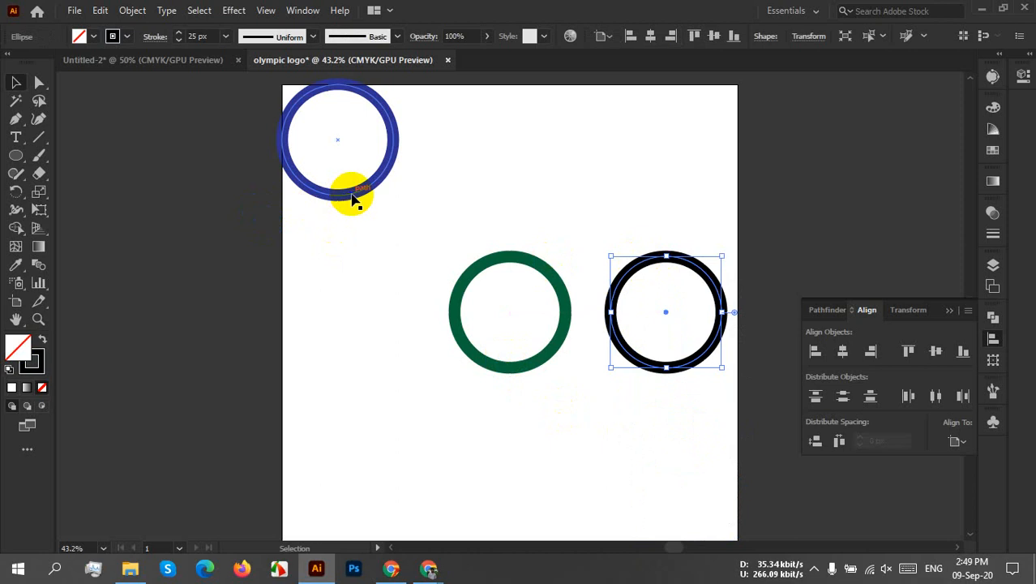
{"action": "left_click_drag", "start_coordinate": [352, 197], "coordinate": [383, 363]}
{"action": "left_click", "coordinate": [516, 427]}
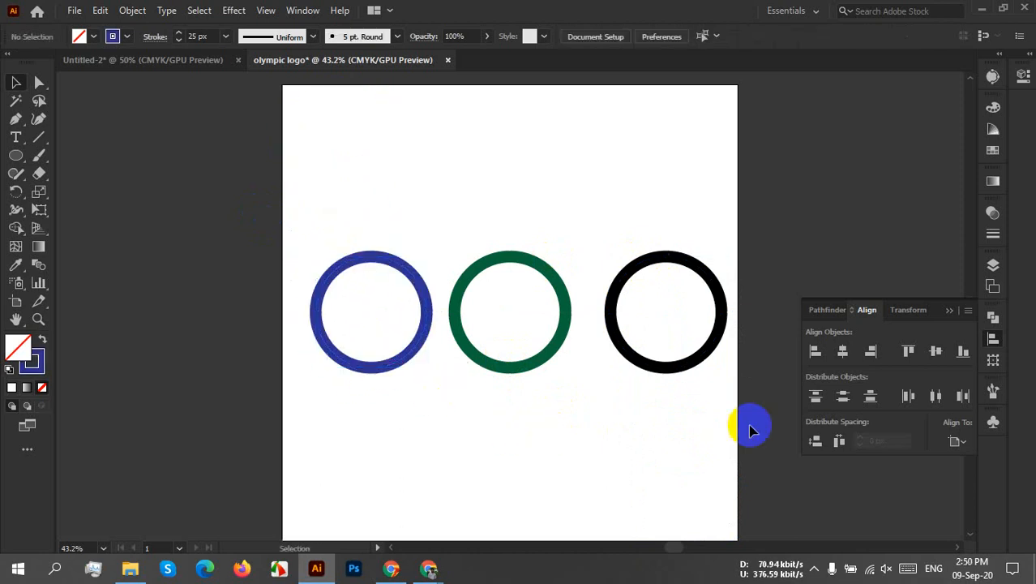
Step: Stagger the outer circles by moving the black one lower and the blue one higher than the green circle
{"action": "left_click_drag", "start_coordinate": [682, 376], "coordinate": [689, 457]}
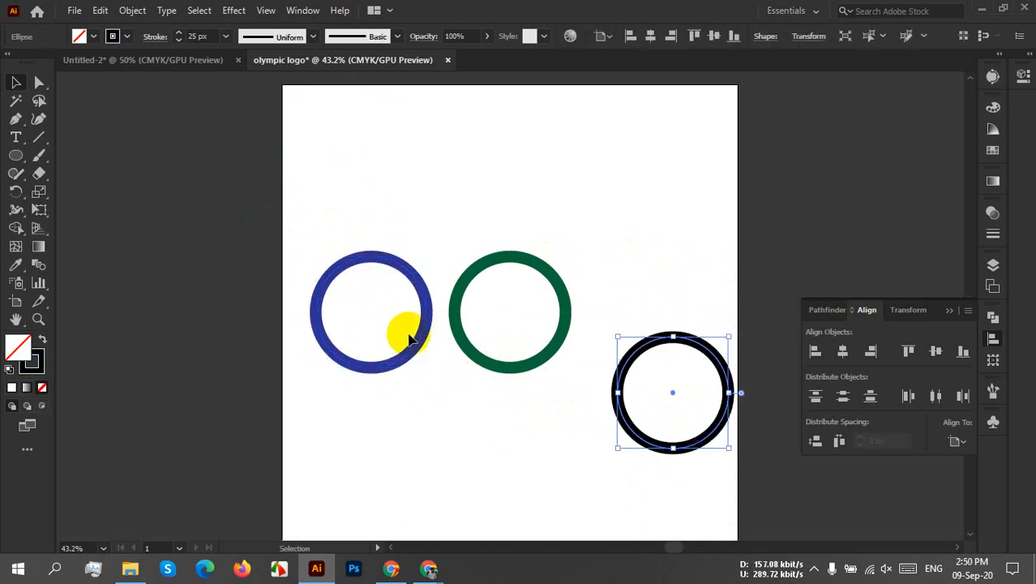
{"action": "left_click", "coordinate": [398, 372]}
{"action": "left_click", "coordinate": [396, 372]}
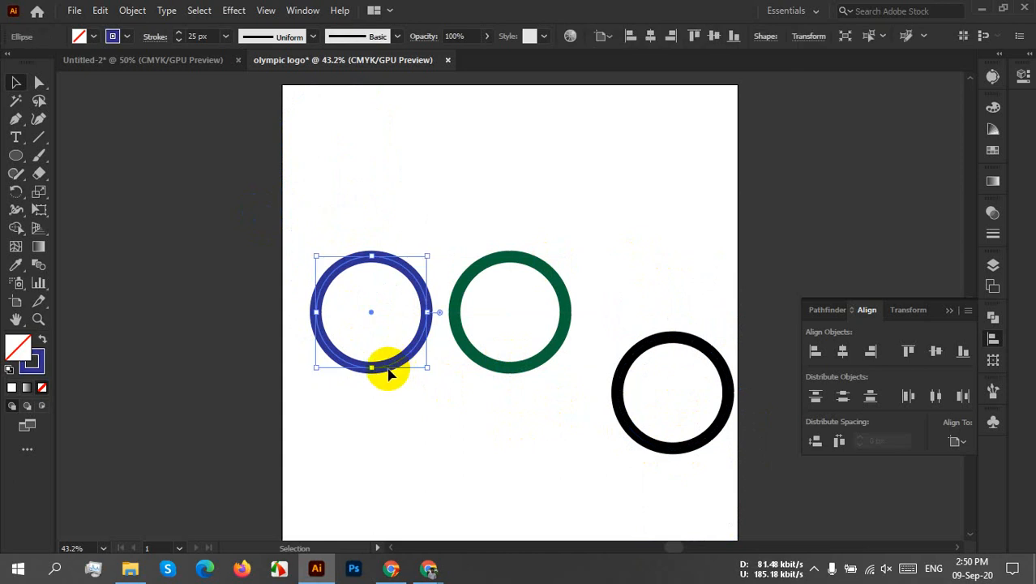
{"action": "left_click_drag", "start_coordinate": [389, 368], "coordinate": [379, 314]}
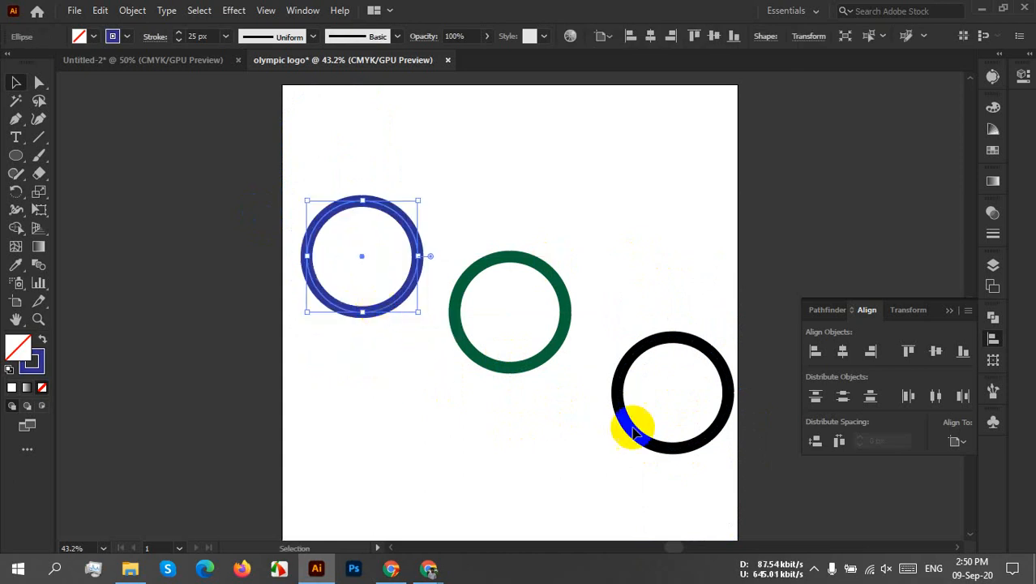
{"action": "left_click", "coordinate": [624, 482]}
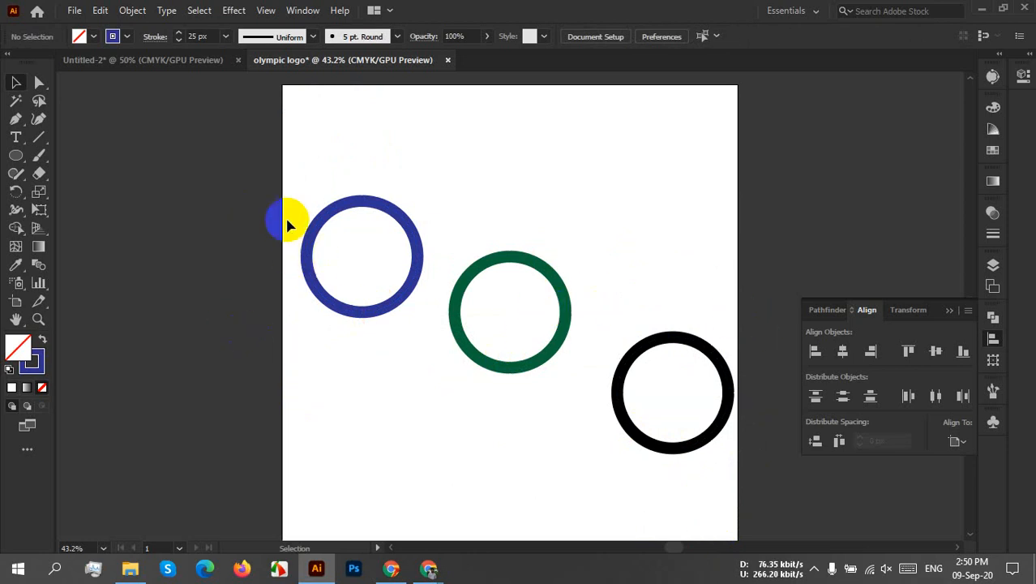
Step: Select all three circles and align their vertical centres relative to the selection
{"action": "left_click_drag", "start_coordinate": [277, 180], "coordinate": [690, 523]}
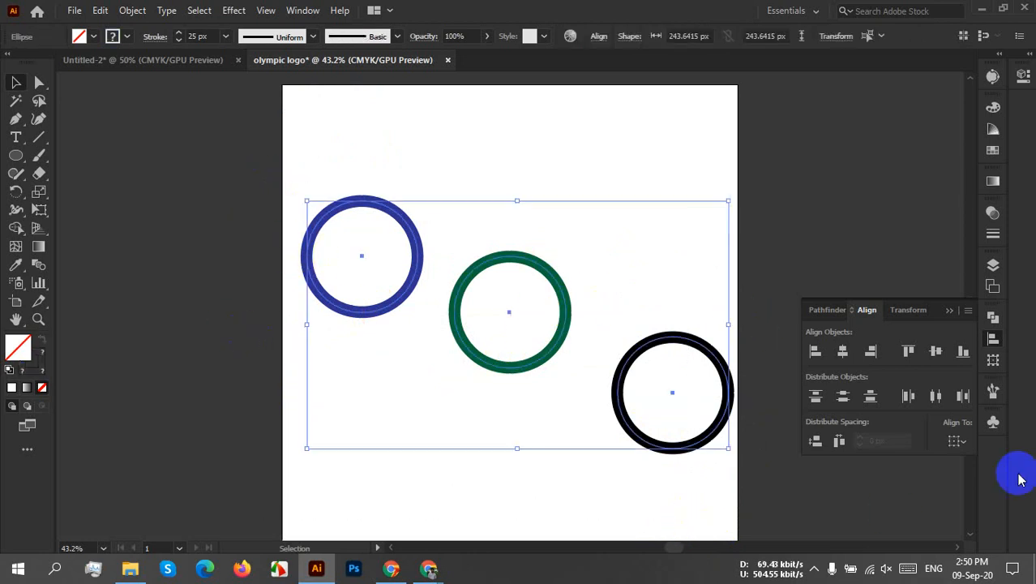
{"action": "left_click", "coordinate": [955, 440]}
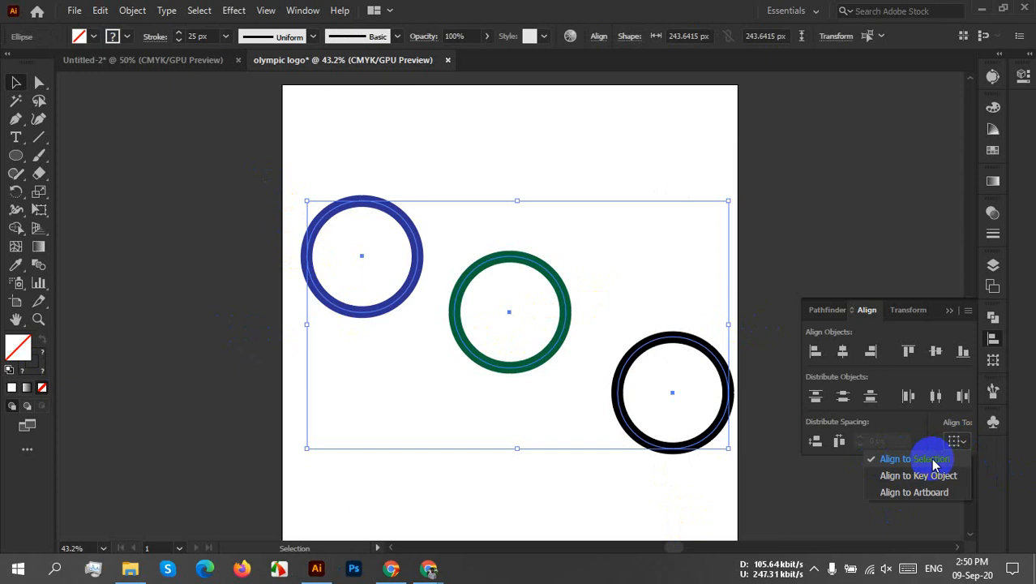
{"action": "left_click", "coordinate": [932, 459]}
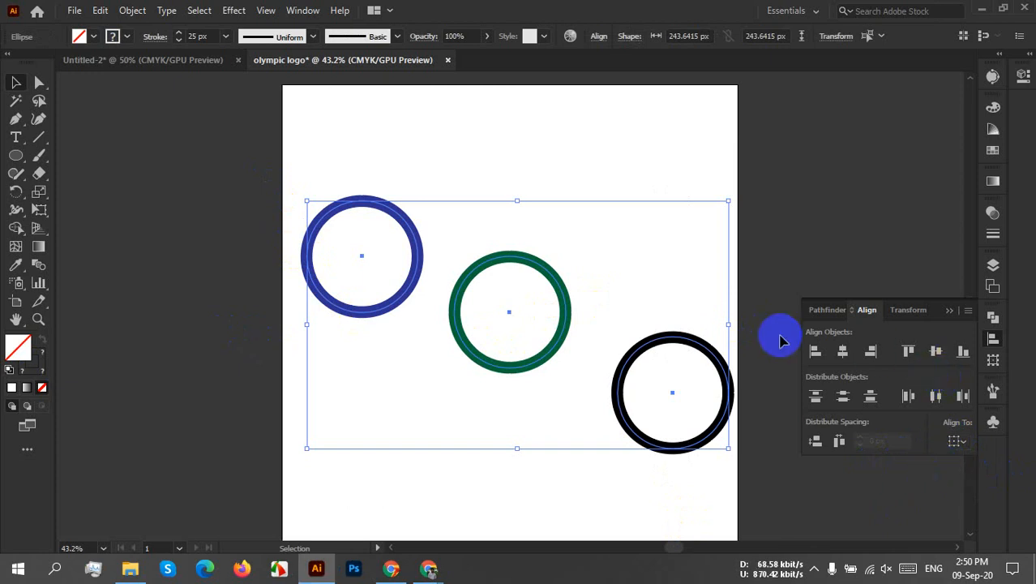
{"action": "left_click", "coordinate": [937, 353]}
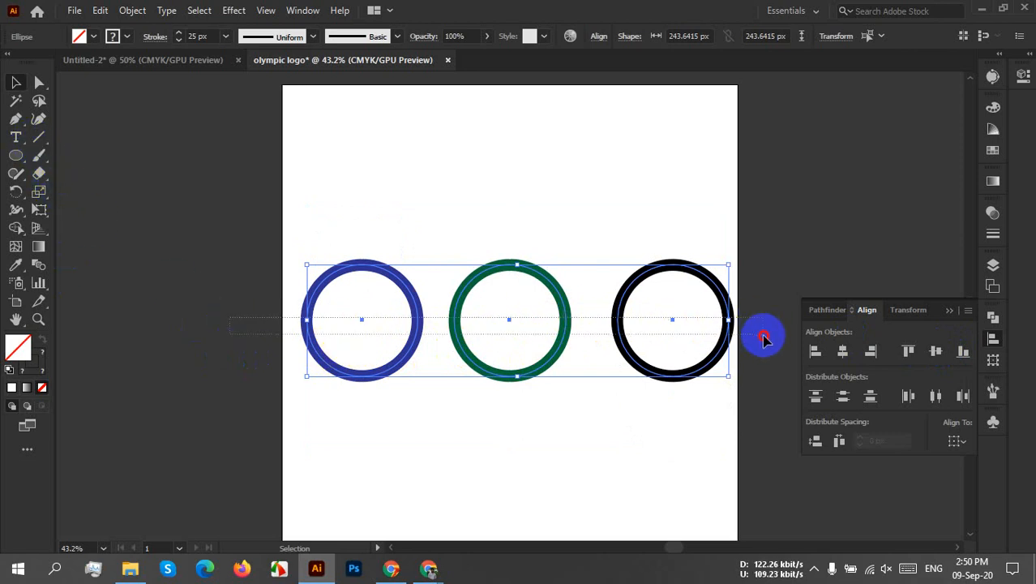
Step: Reselect the three aligned circles and shift the whole row slightly up and to the left on the artboard
{"action": "left_click_drag", "start_coordinate": [153, 328], "coordinate": [305, 329]}
{"action": "left_click_drag", "start_coordinate": [133, 283], "coordinate": [710, 363]}
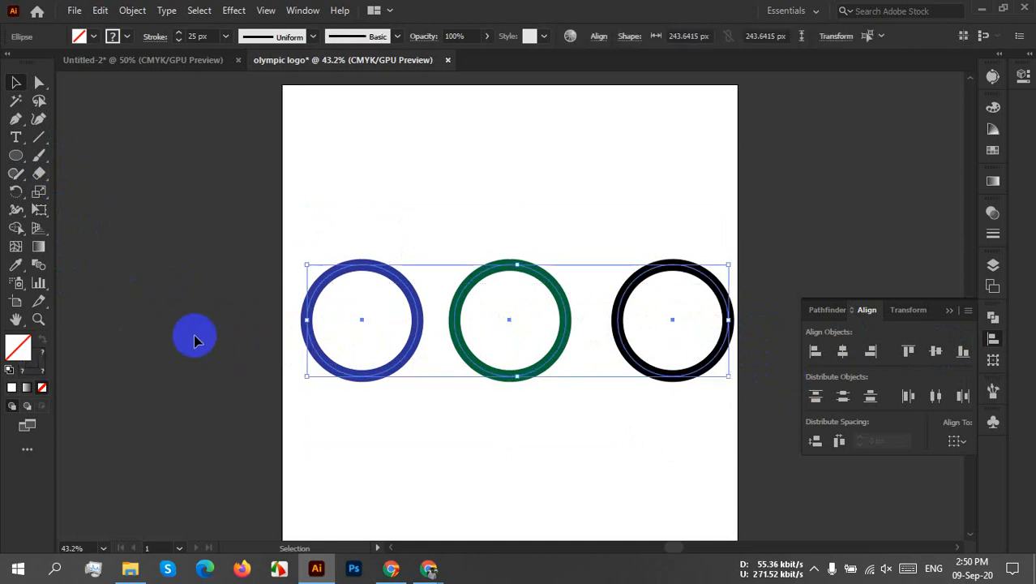
{"action": "left_click", "coordinate": [312, 334]}
{"action": "left_click_drag", "start_coordinate": [148, 306], "coordinate": [729, 387]}
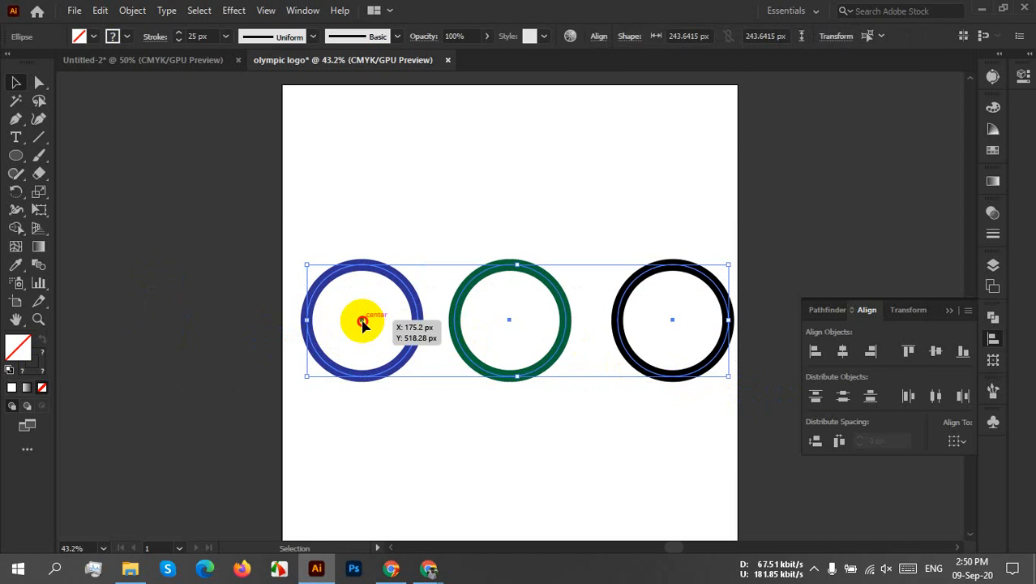
{"action": "mouse_move", "coordinate": [362, 324]}
{"action": "left_mouse_down"}
{"action": "mouse_move", "coordinate": [428, 331]}
{"action": "mouse_move", "coordinate": [369, 323]}
{"action": "left_mouse_up"}
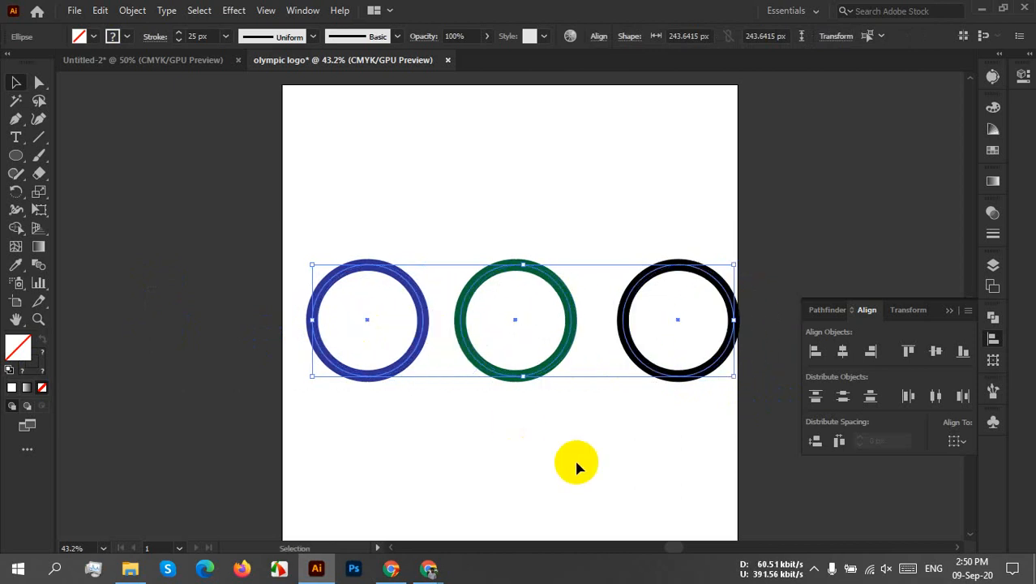
{"action": "left_click", "coordinate": [578, 466]}
{"action": "left_click_drag", "start_coordinate": [690, 442], "coordinate": [264, 281]}
{"action": "left_click_drag", "start_coordinate": [473, 358], "coordinate": [460, 355]}
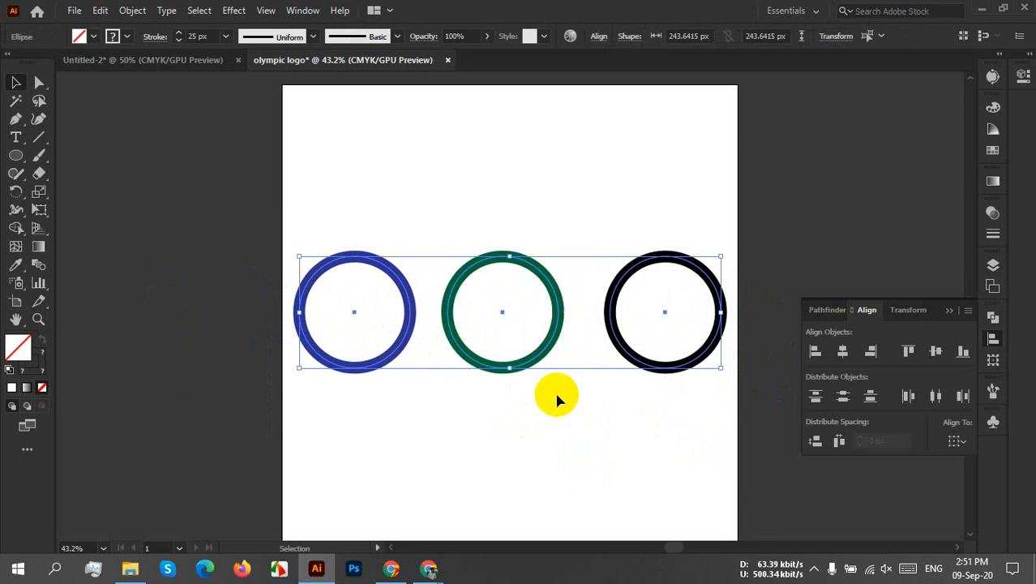
{"action": "left_click", "coordinate": [557, 396]}
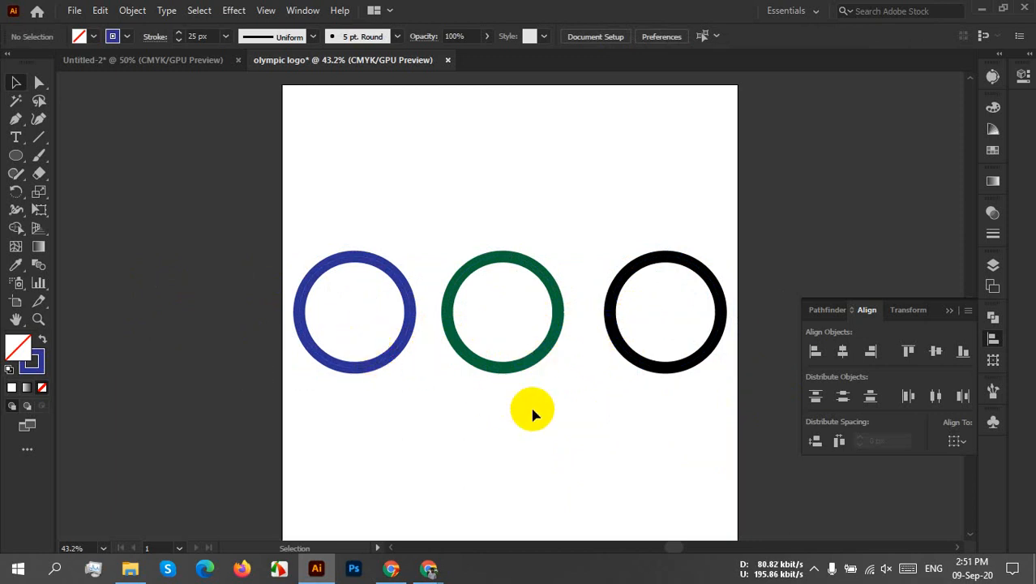
Step: Move the black circle closer to the green one, then realign the vertical centres of all three circles
{"action": "left_click_drag", "start_coordinate": [655, 369], "coordinate": [642, 364]}
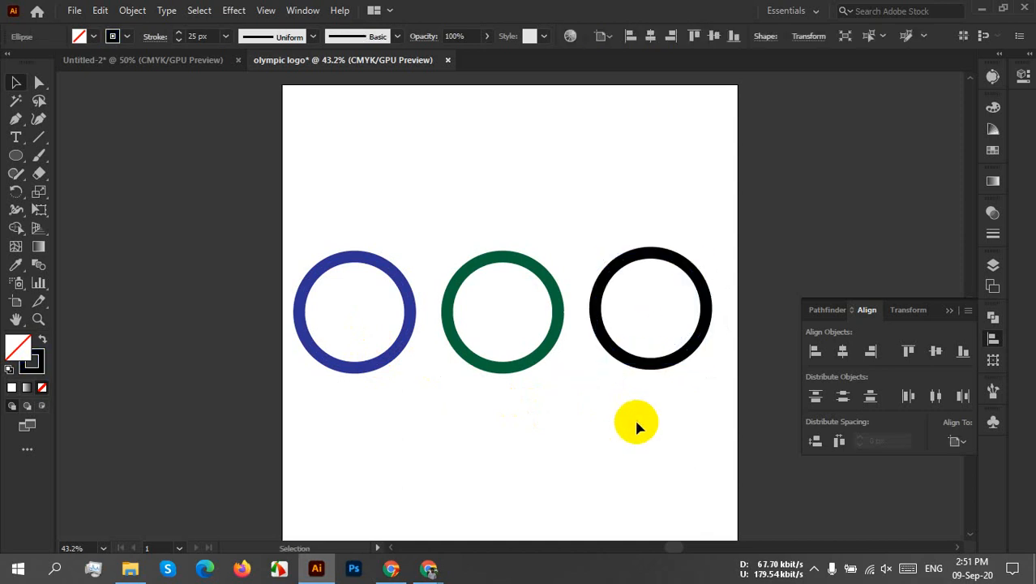
{"action": "left_click", "coordinate": [634, 417]}
{"action": "left_click_drag", "start_coordinate": [691, 405], "coordinate": [178, 195]}
{"action": "left_click", "coordinate": [963, 350]}
{"action": "left_click", "coordinate": [934, 351]}
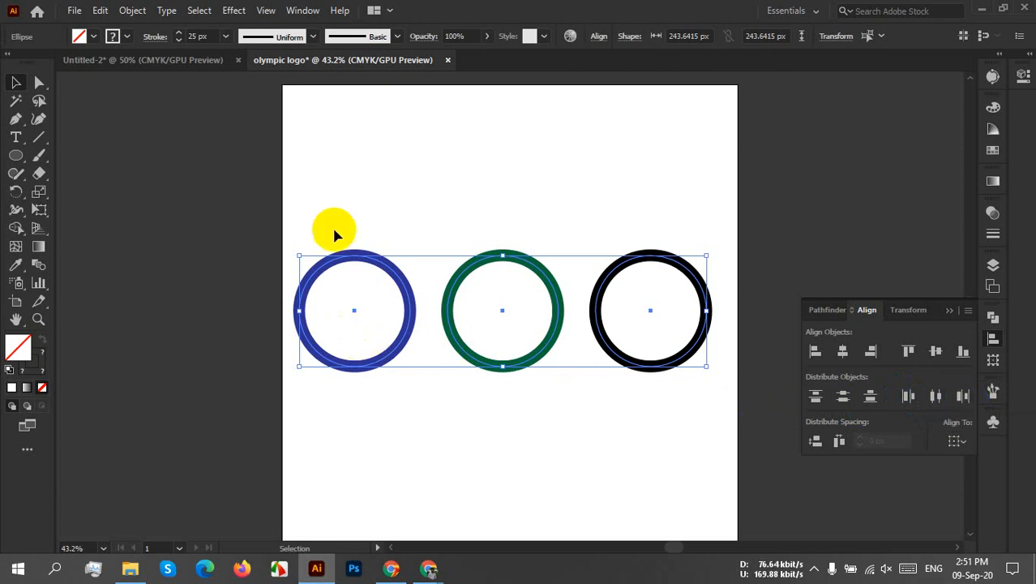
Step: Move the black circle further to the right and distribute the three circles horizontally by their centres
{"action": "left_click", "coordinate": [936, 405]}
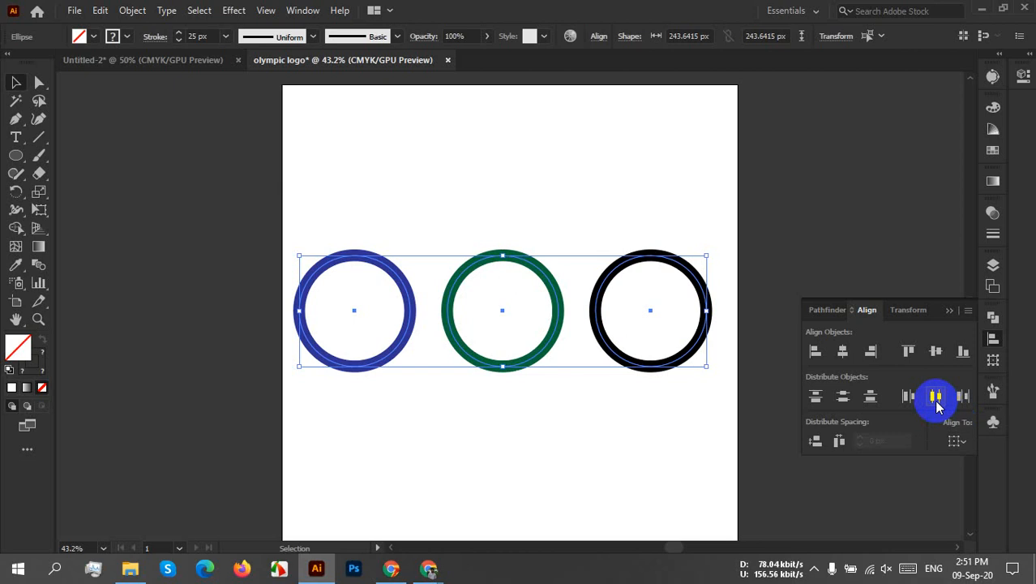
{"action": "left_click", "coordinate": [625, 409]}
{"action": "left_click", "coordinate": [626, 358]}
{"action": "left_click_drag", "start_coordinate": [626, 359], "coordinate": [649, 365]}
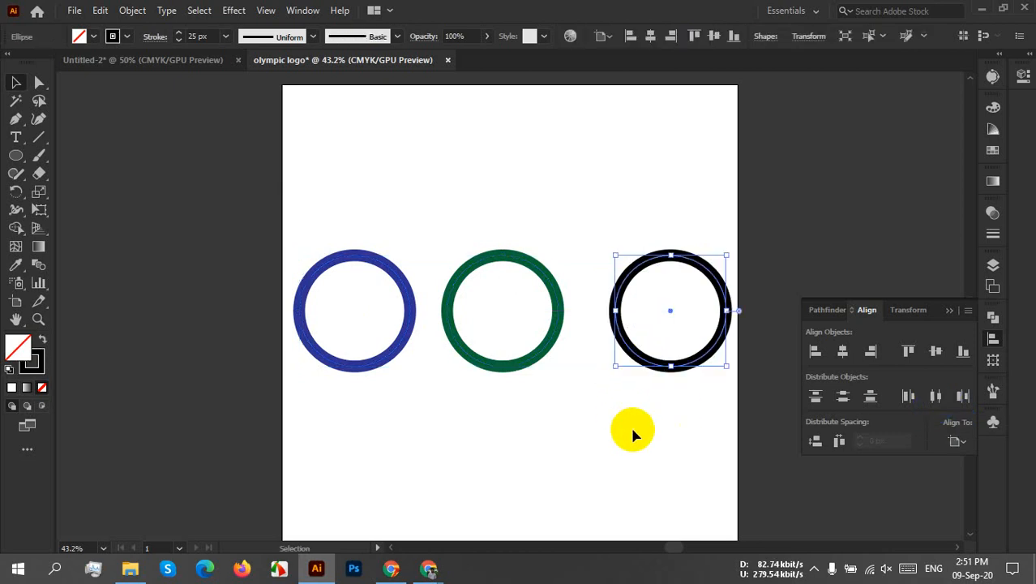
{"action": "left_click_drag", "start_coordinate": [670, 416], "coordinate": [215, 286]}
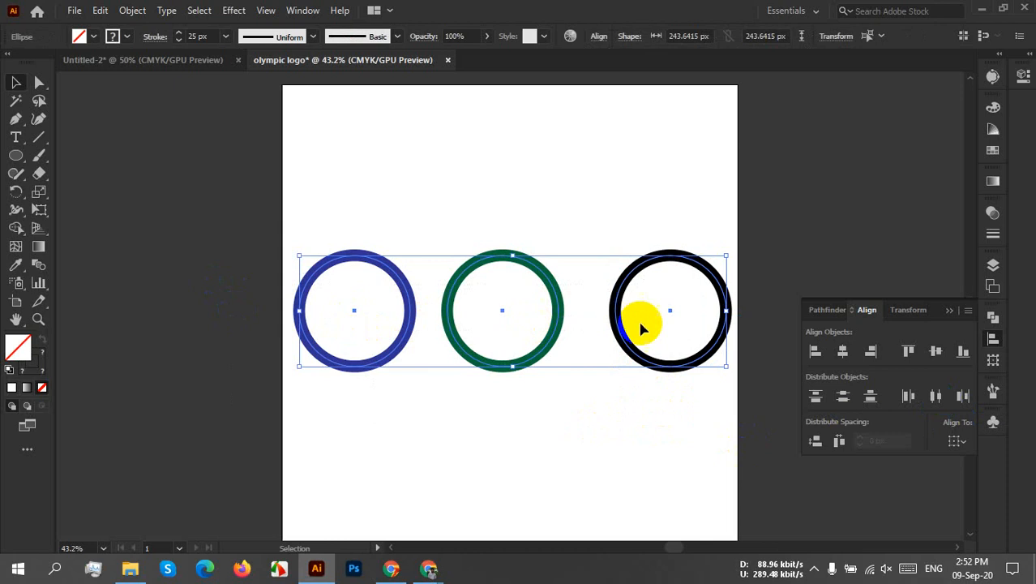
{"action": "left_click", "coordinate": [937, 398]}
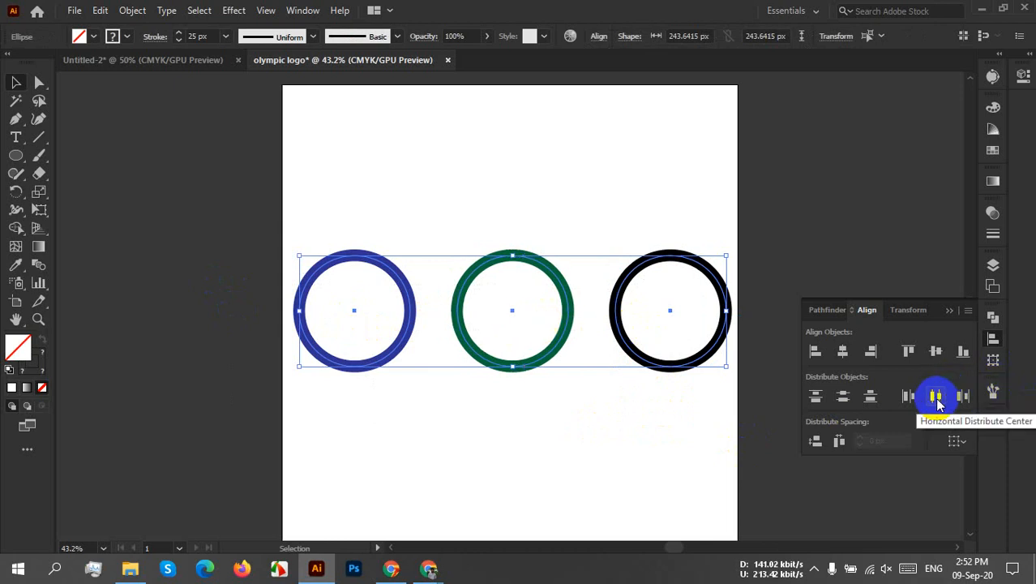
{"action": "left_click", "coordinate": [652, 405]}
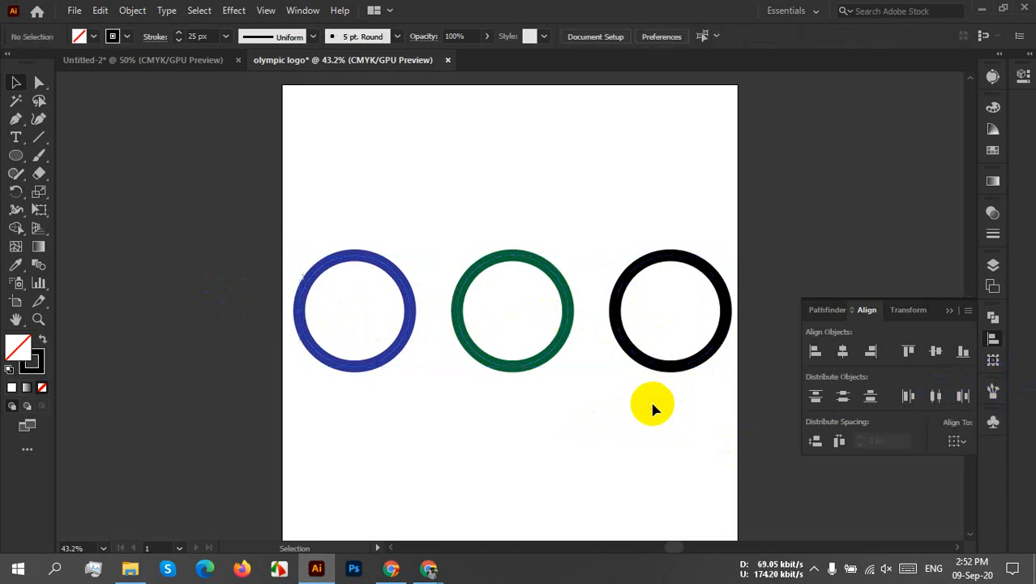
Step: Bring the black circle back towards the green one and redistribute the three circles horizontally by their centres
{"action": "left_click", "coordinate": [622, 347]}
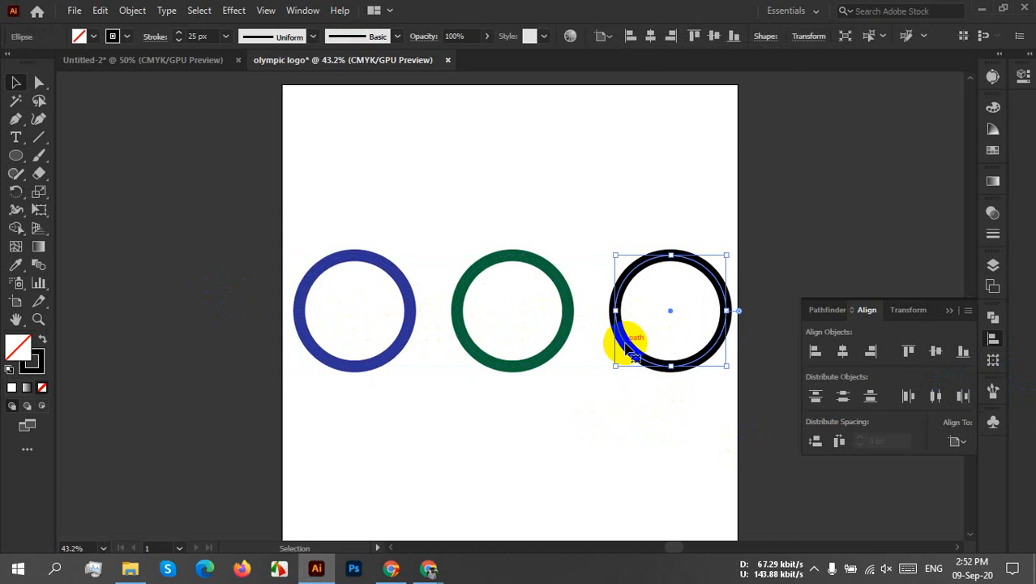
{"action": "left_click_drag", "start_coordinate": [623, 347], "coordinate": [597, 340]}
{"action": "left_click_drag", "start_coordinate": [650, 422], "coordinate": [245, 286]}
{"action": "left_click", "coordinate": [937, 396]}
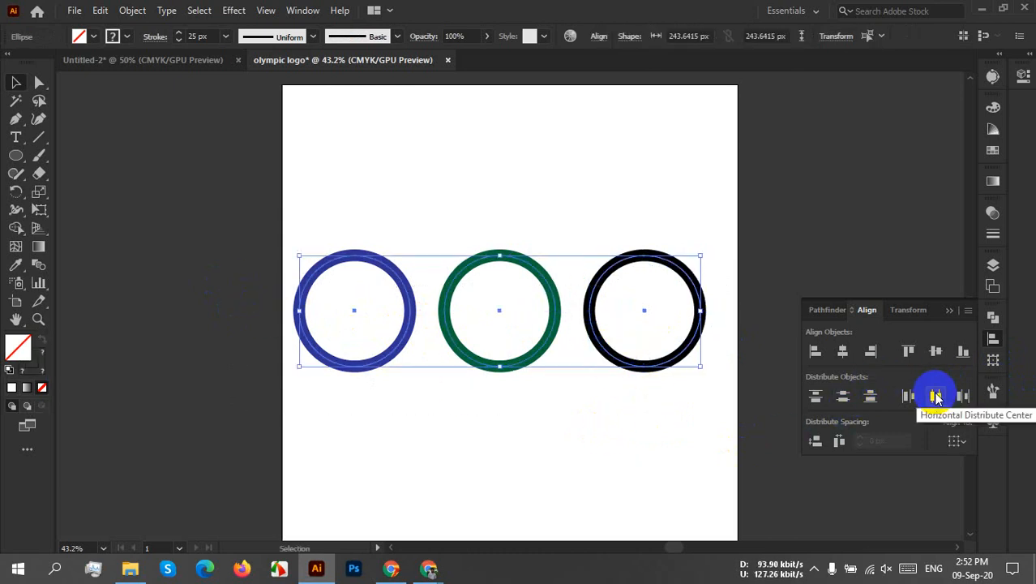
{"action": "left_click", "coordinate": [636, 410]}
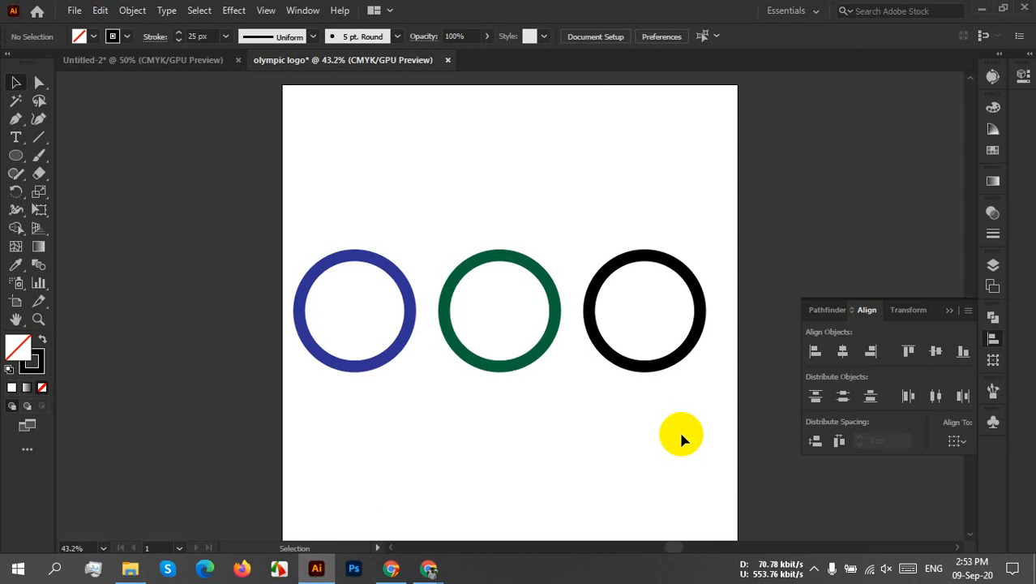
Step: Move the row of three circles up near the artboard's top edge, with a small gap on both sides
{"action": "left_click_drag", "start_coordinate": [297, 214], "coordinate": [585, 381]}
{"action": "left_click_drag", "start_coordinate": [602, 347], "coordinate": [595, 219]}
{"action": "left_click", "coordinate": [621, 275]}
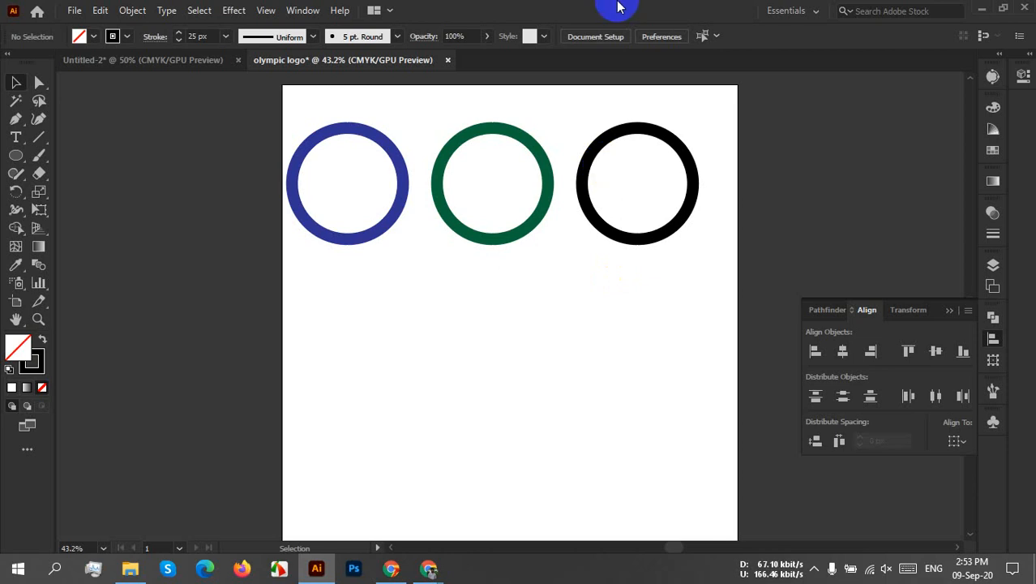
{"action": "left_click_drag", "start_coordinate": [653, 222], "coordinate": [171, 162]}
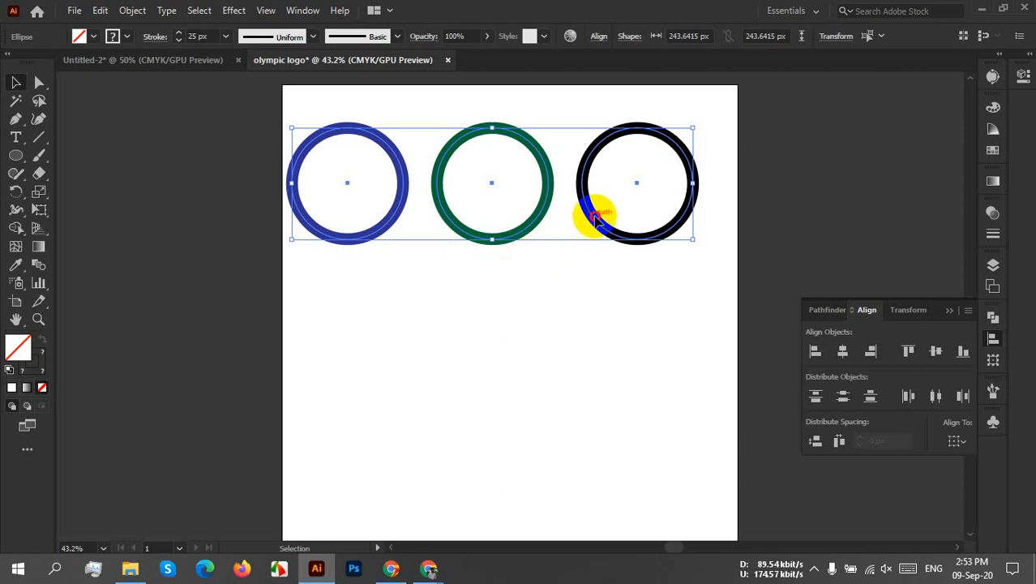
{"action": "left_click_drag", "start_coordinate": [597, 218], "coordinate": [611, 213]}
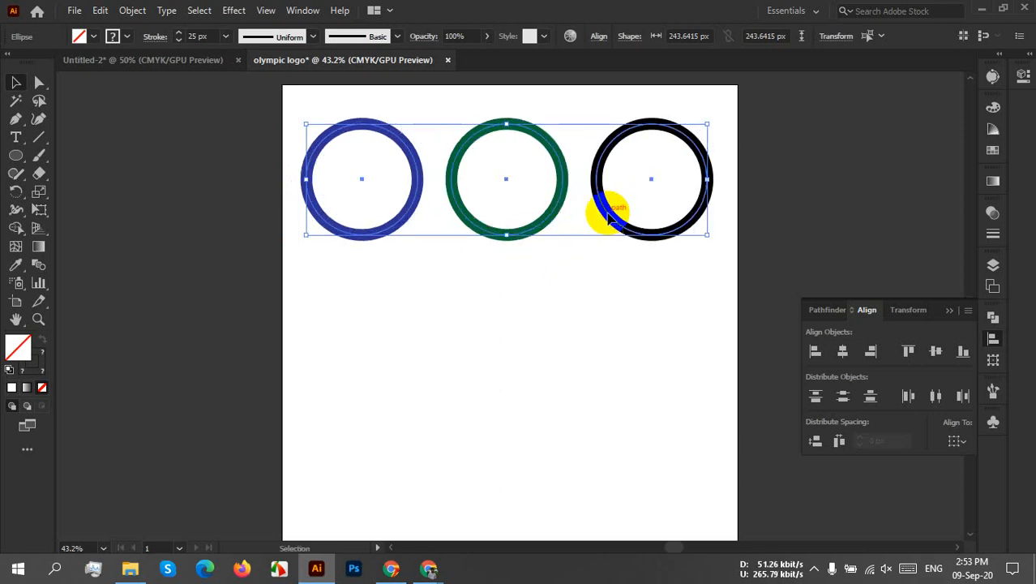
{"action": "left_click", "coordinate": [480, 274]}
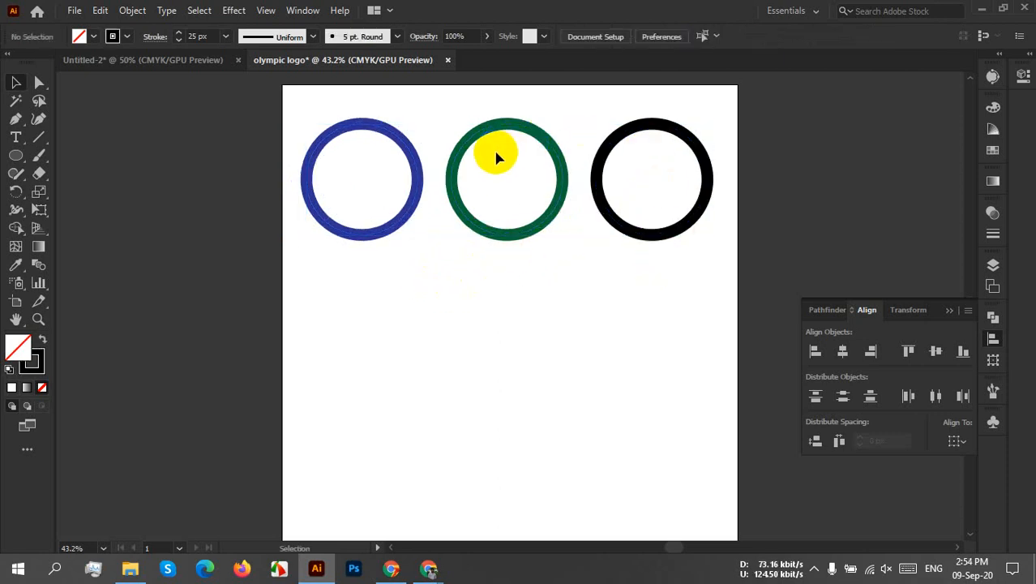
Step: Duplicate the green and black circles together and place the copies in a second row below the first
{"action": "left_click_drag", "start_coordinate": [497, 159], "coordinate": [671, 204]}
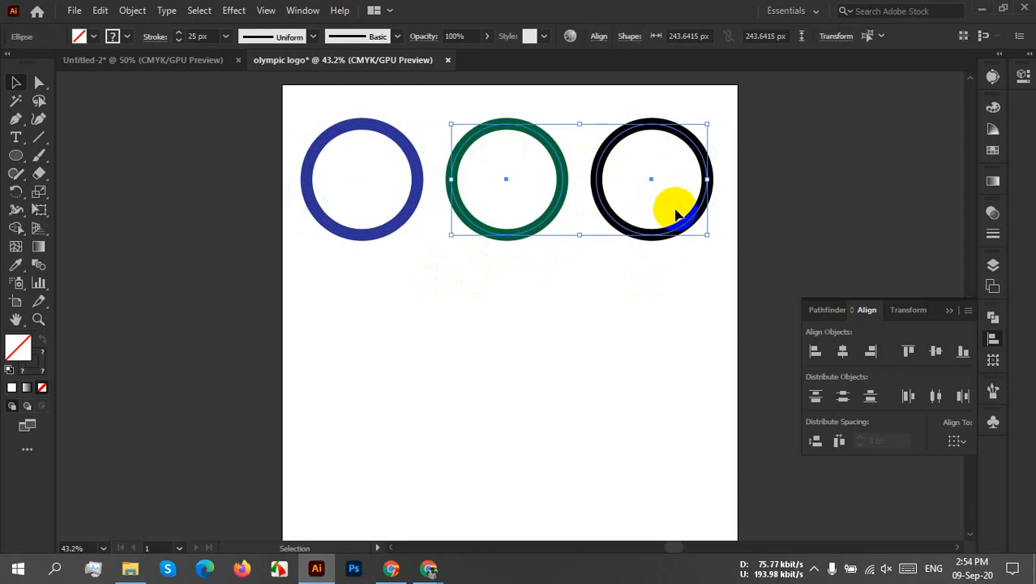
{"action": "left_click_drag", "start_coordinate": [365, 183], "coordinate": [509, 227]}
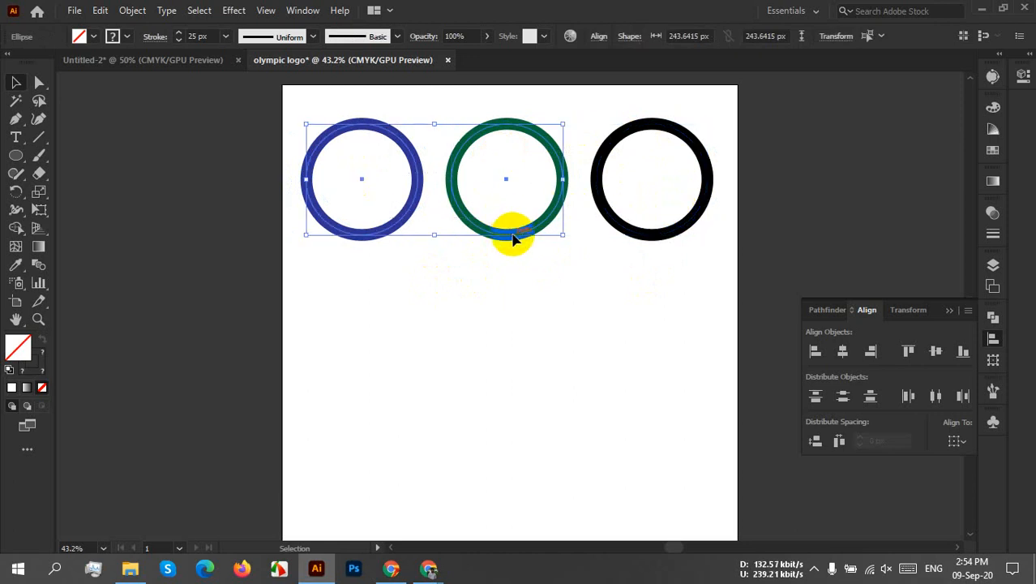
{"action": "left_click", "coordinate": [571, 337]}
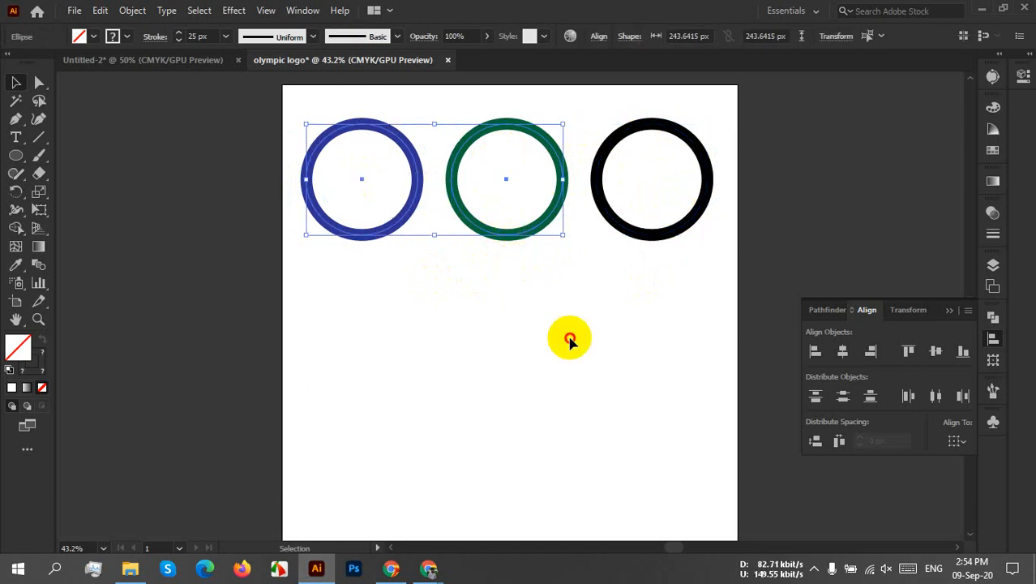
{"action": "left_click_drag", "start_coordinate": [657, 268], "coordinate": [513, 132]}
{"action": "left_click_drag", "start_coordinate": [604, 216], "coordinate": [585, 359]}
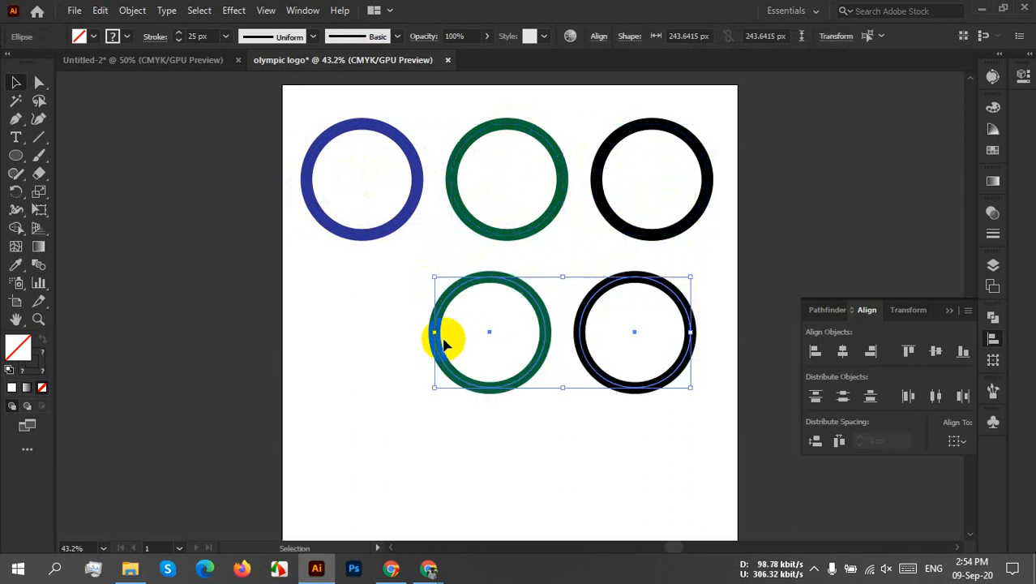
Step: Give the three circles of the top row a black stroke and group them together
{"action": "left_click_drag", "start_coordinate": [296, 139], "coordinate": [709, 198]}
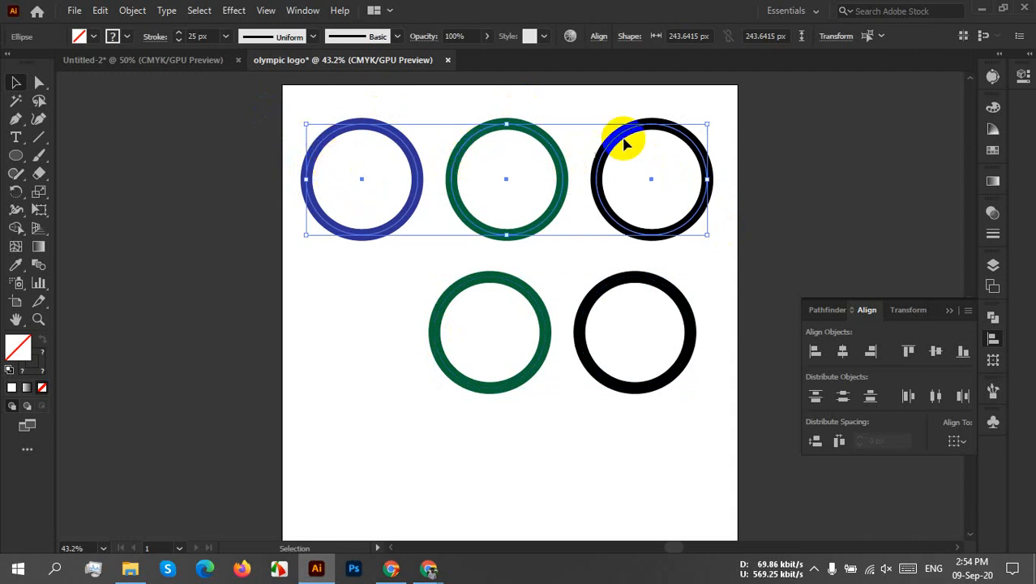
{"action": "left_click", "coordinate": [112, 36]}
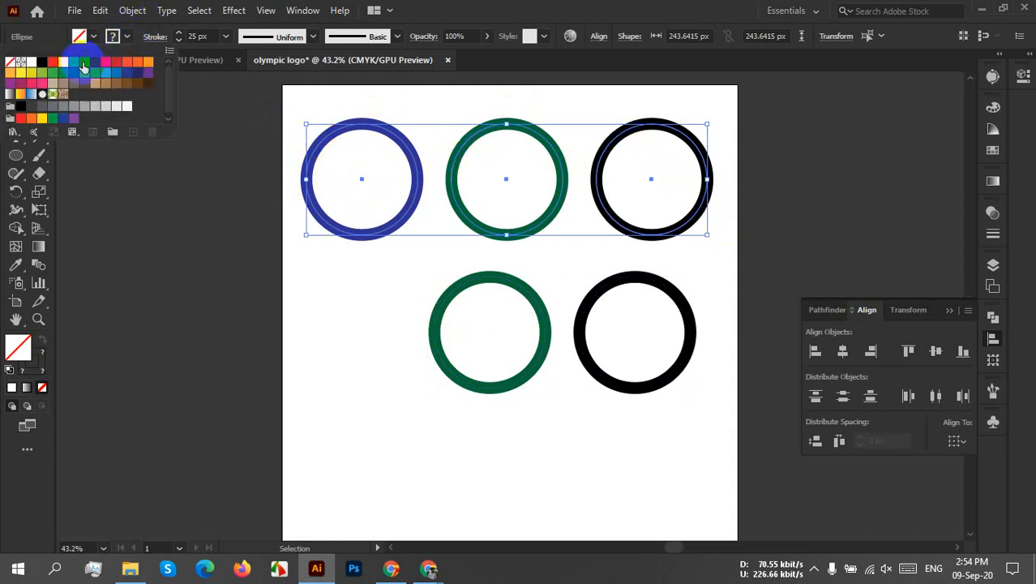
{"action": "left_click", "coordinate": [38, 73]}
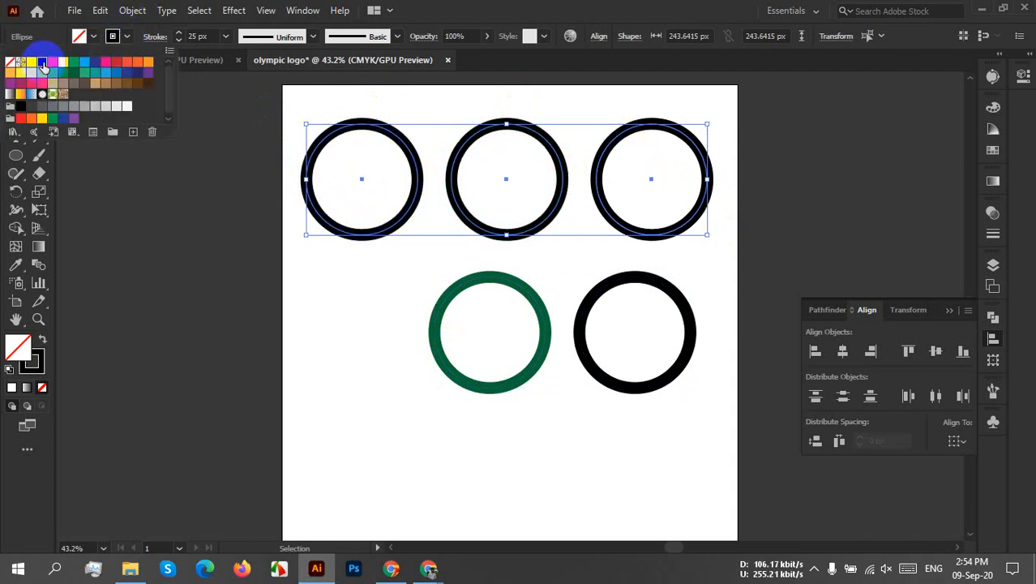
{"action": "left_click", "coordinate": [581, 165]}
{"action": "right_click", "coordinate": [570, 167]}
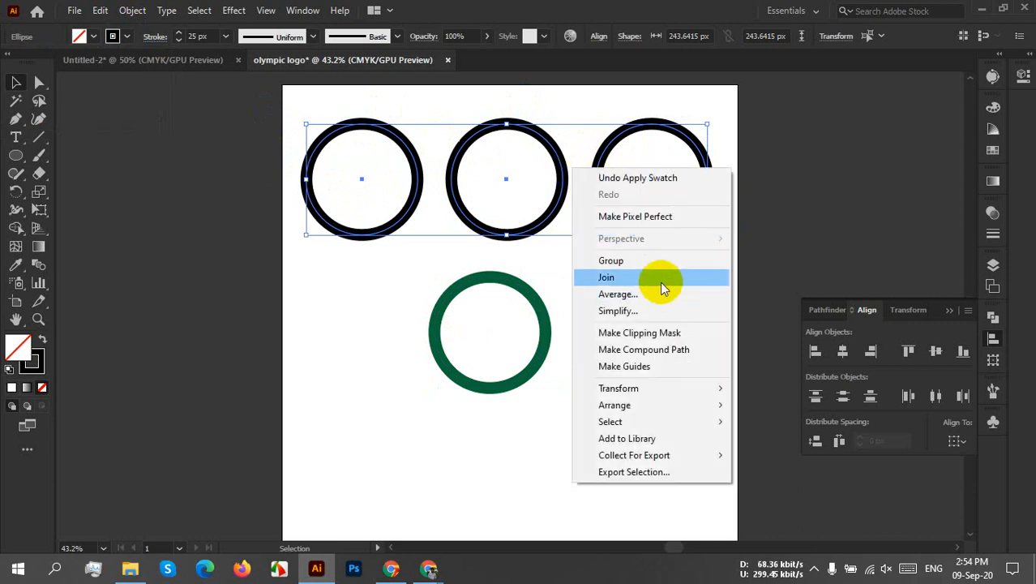
{"action": "left_click", "coordinate": [622, 264]}
Step: Group the two circles of the second row and set their stroke to black
{"action": "left_click_drag", "start_coordinate": [663, 434], "coordinate": [411, 340]}
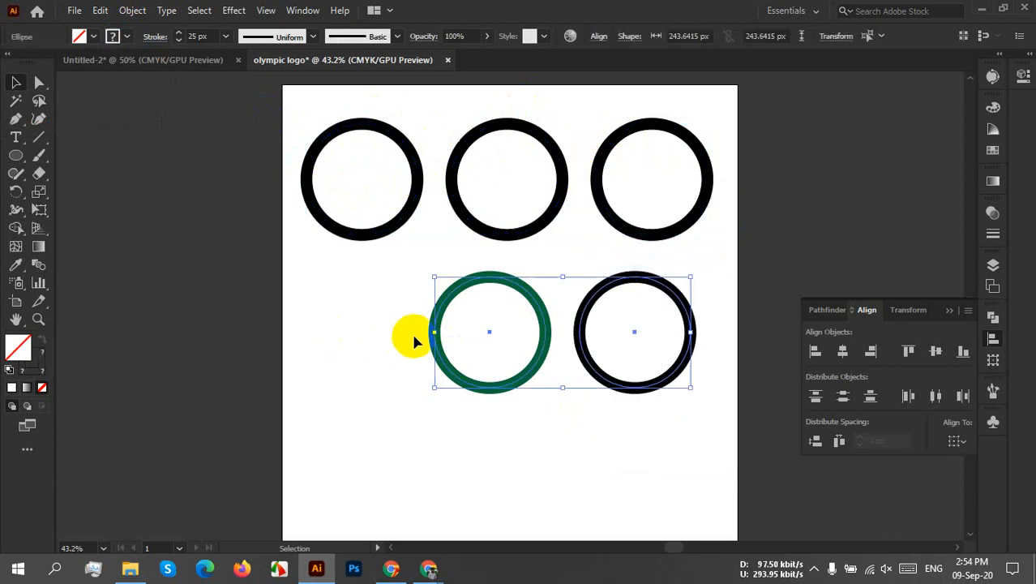
{"action": "right_click", "coordinate": [490, 332]}
{"action": "left_click", "coordinate": [559, 104]}
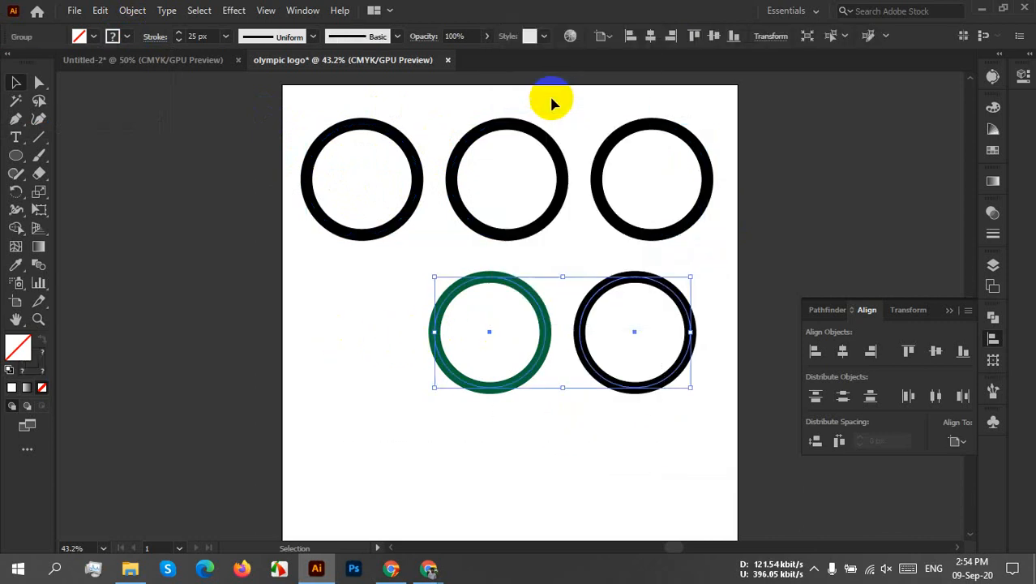
{"action": "left_click", "coordinate": [126, 36]}
{"action": "left_click", "coordinate": [42, 61]}
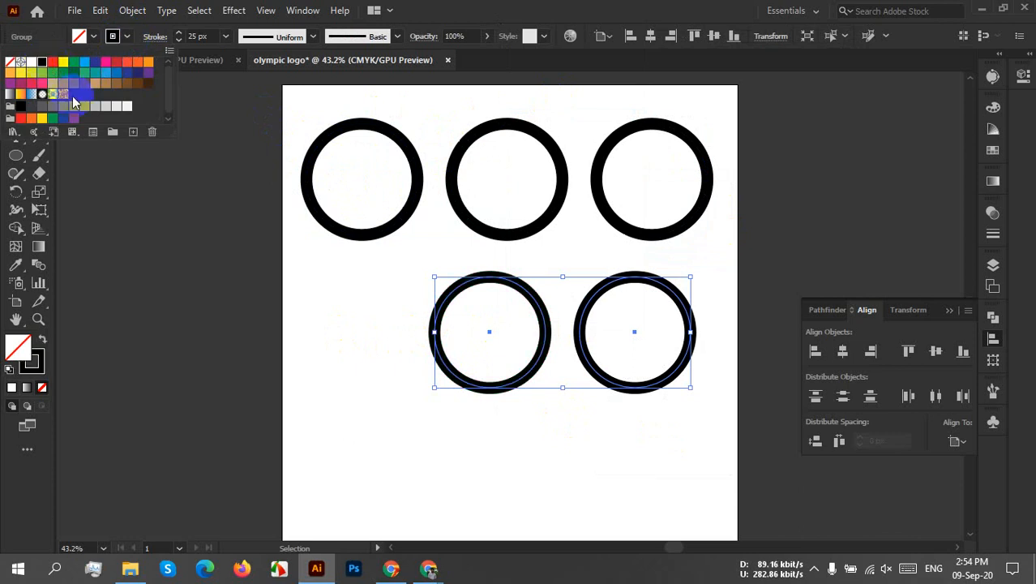
{"action": "left_click", "coordinate": [598, 458]}
Step: Nudge the top row slightly and move the lower pair up so its rings overlap those of the top row
{"action": "left_click_drag", "start_coordinate": [633, 451], "coordinate": [165, 309]}
{"action": "left_click_drag", "start_coordinate": [543, 316], "coordinate": [521, 321]}
{"action": "mouse_move", "coordinate": [514, 235]}
{"action": "left_mouse_down"}
{"action": "mouse_move", "coordinate": [540, 235]}
{"action": "mouse_move", "coordinate": [516, 230]}
{"action": "left_mouse_up"}
{"action": "left_click", "coordinate": [648, 264]}
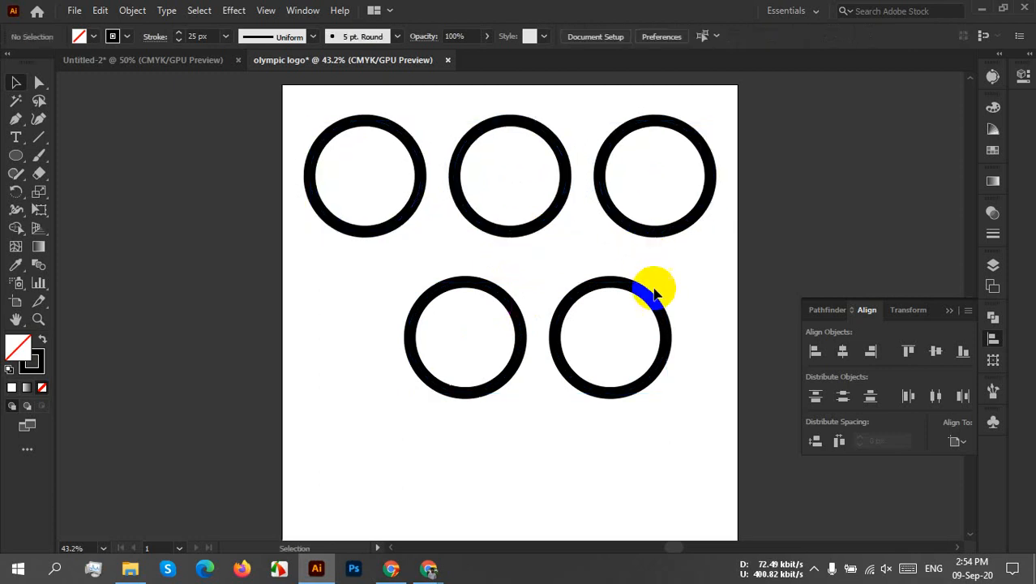
{"action": "left_click_drag", "start_coordinate": [659, 304], "coordinate": [638, 184]}
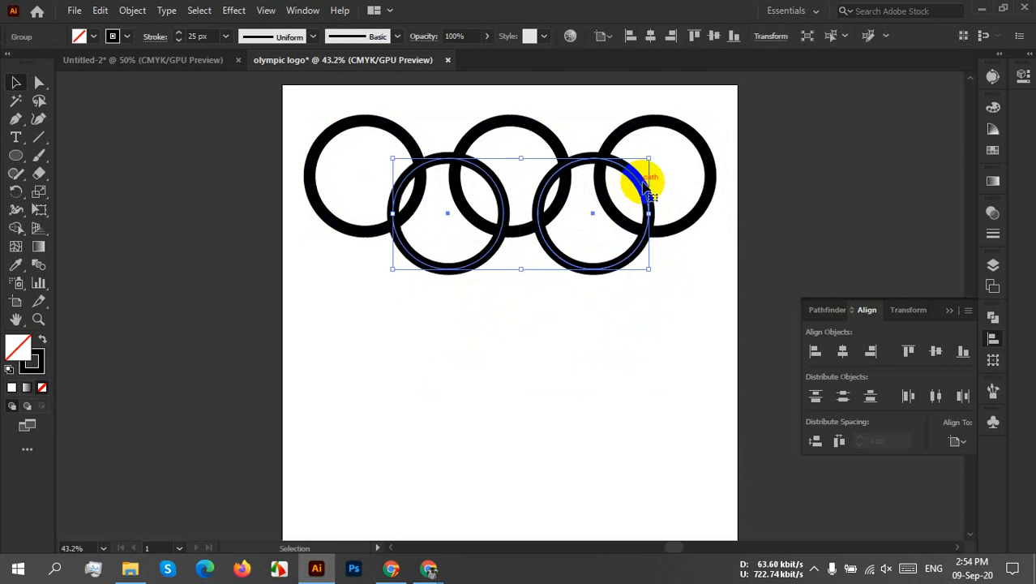
Step: Align the top-row group and the lower pair on their horizontal centres, relative to the selection
{"action": "left_click", "coordinate": [719, 315]}
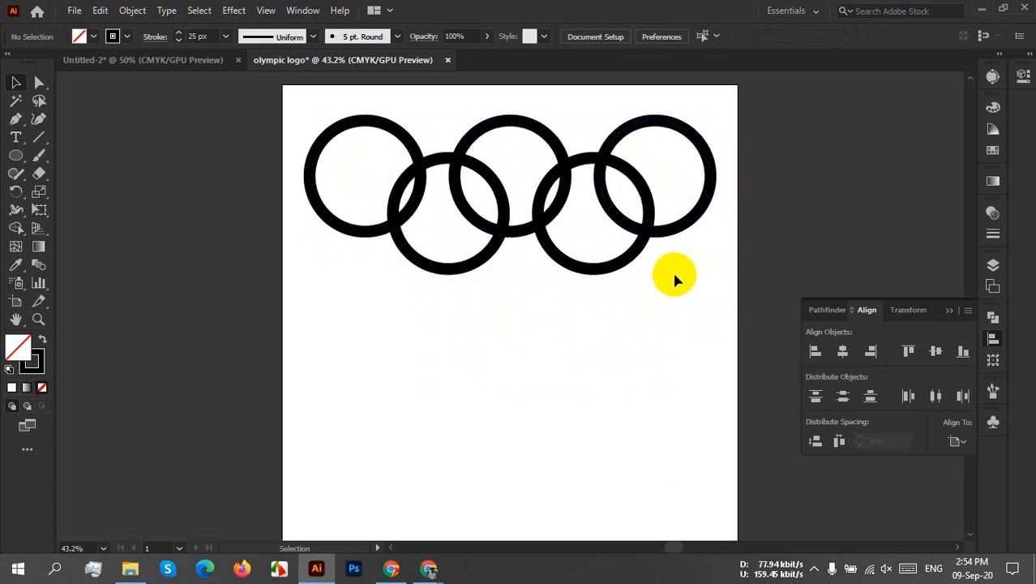
{"action": "left_click_drag", "start_coordinate": [668, 302], "coordinate": [310, 188]}
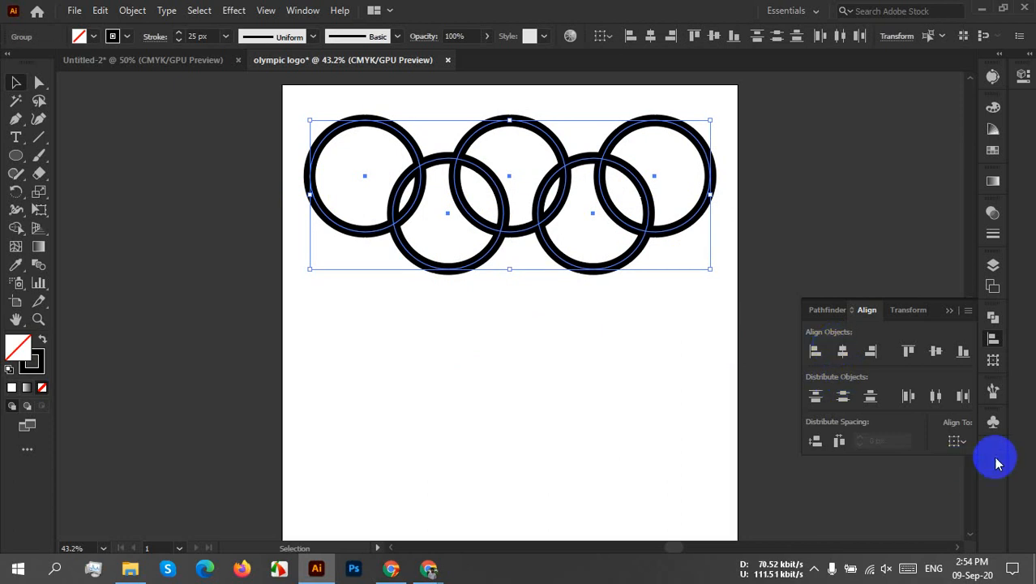
{"action": "left_click", "coordinate": [953, 442]}
{"action": "left_click", "coordinate": [936, 462]}
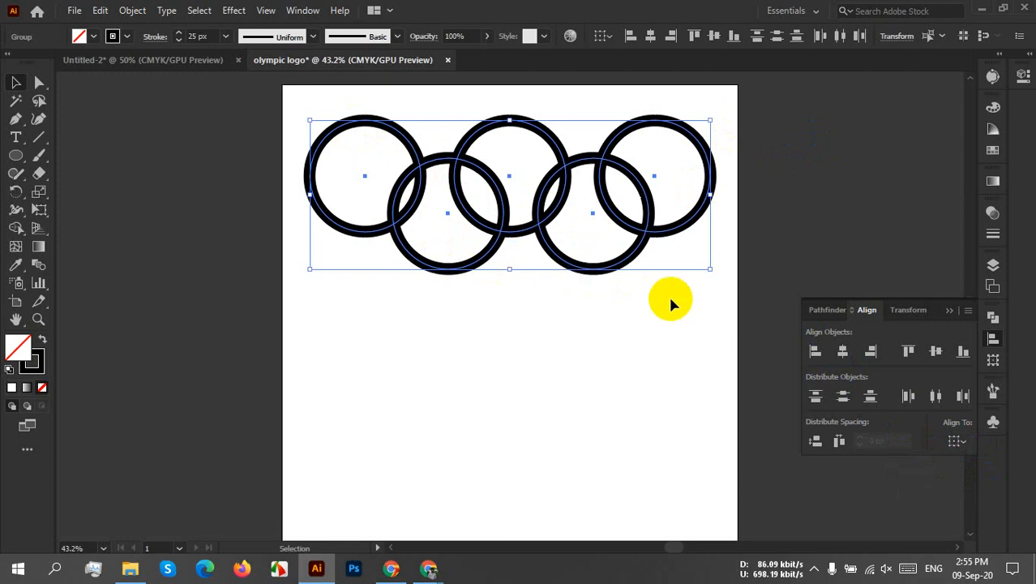
{"action": "left_click", "coordinate": [844, 352]}
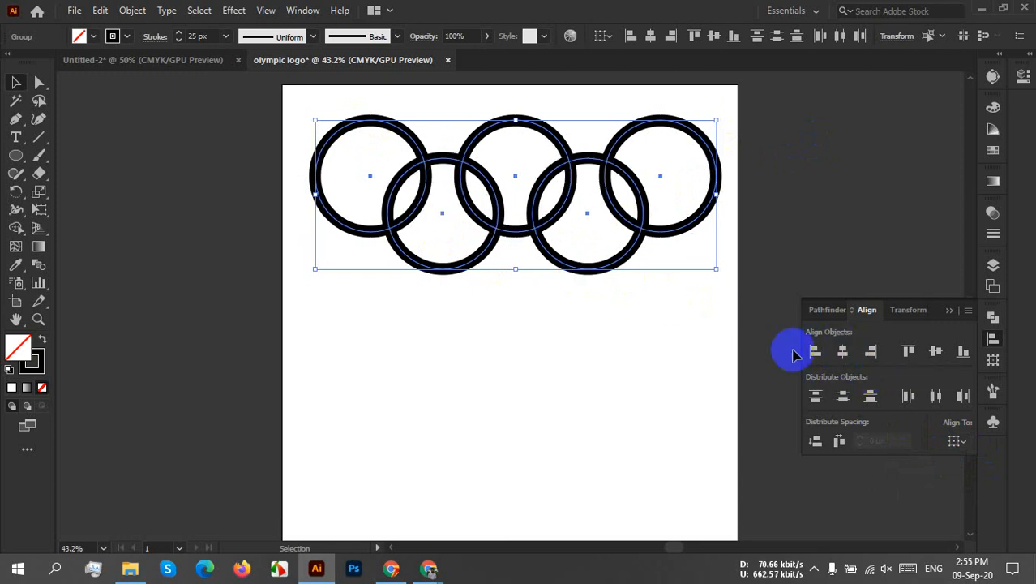
{"action": "left_click", "coordinate": [606, 341]}
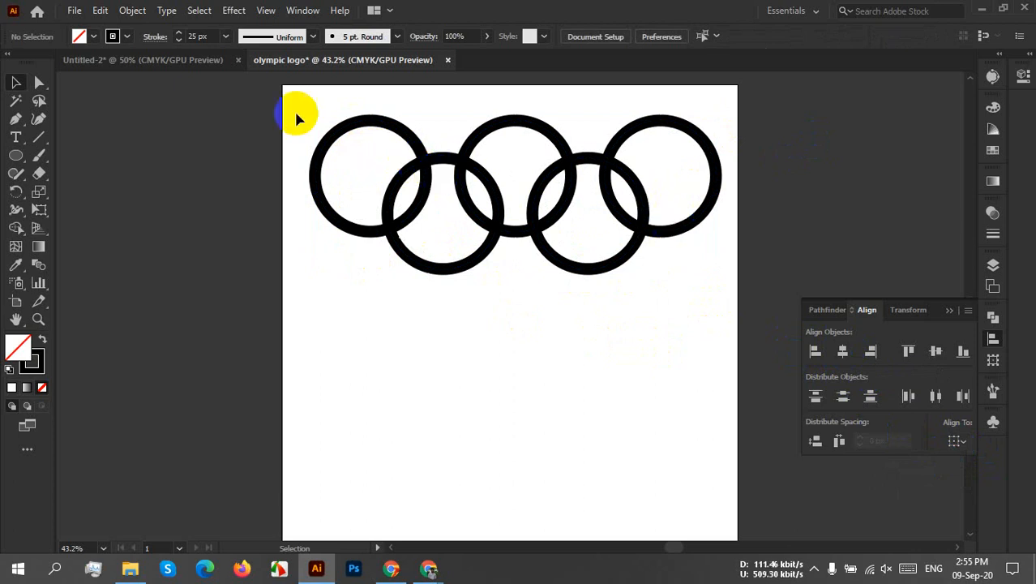
Step: Shift the lower pair of rings slightly down so it overlaps the top row a little less
{"action": "left_click_drag", "start_coordinate": [293, 109], "coordinate": [893, 277]}
{"action": "left_click", "coordinate": [610, 285]}
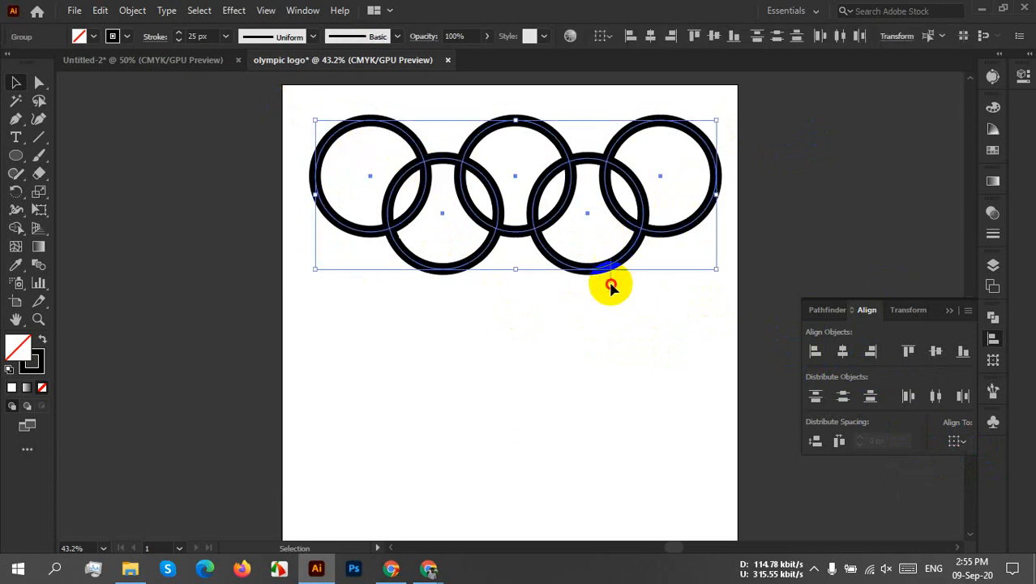
{"action": "left_click", "coordinate": [606, 271]}
{"action": "left_click_drag", "start_coordinate": [601, 269], "coordinate": [601, 281]}
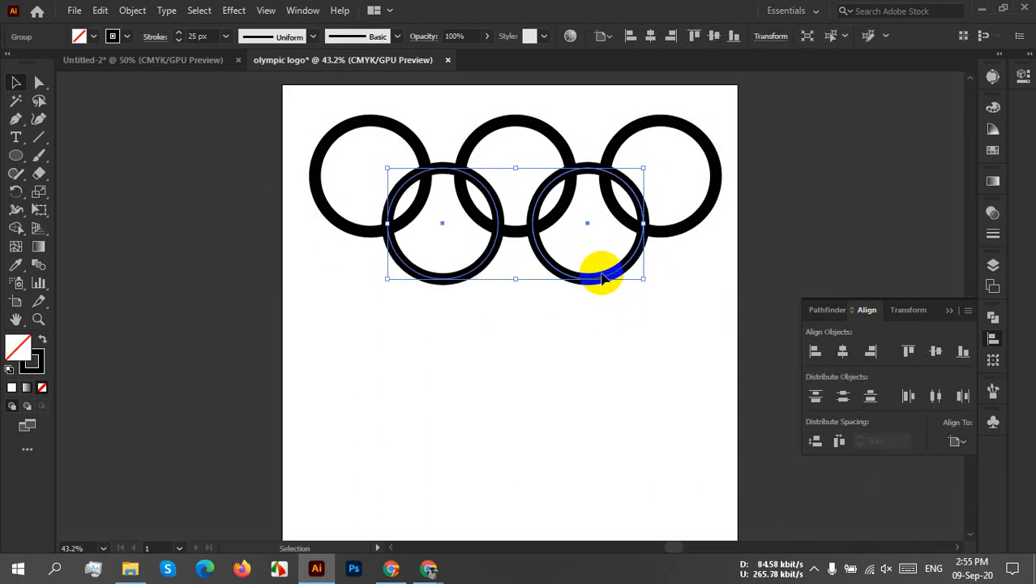
{"action": "left_click", "coordinate": [602, 270]}
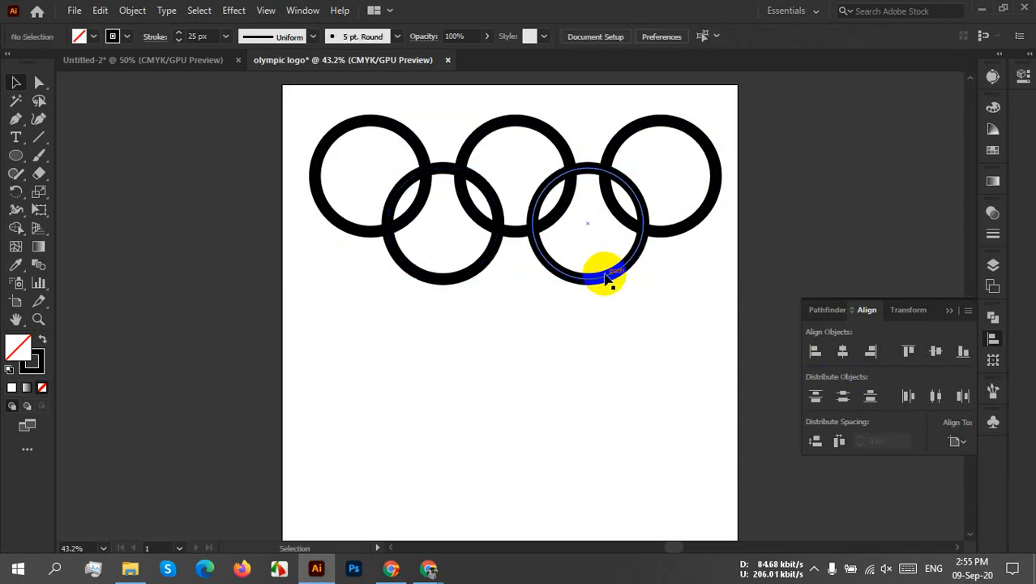
{"action": "left_click_drag", "start_coordinate": [605, 277], "coordinate": [605, 273]}
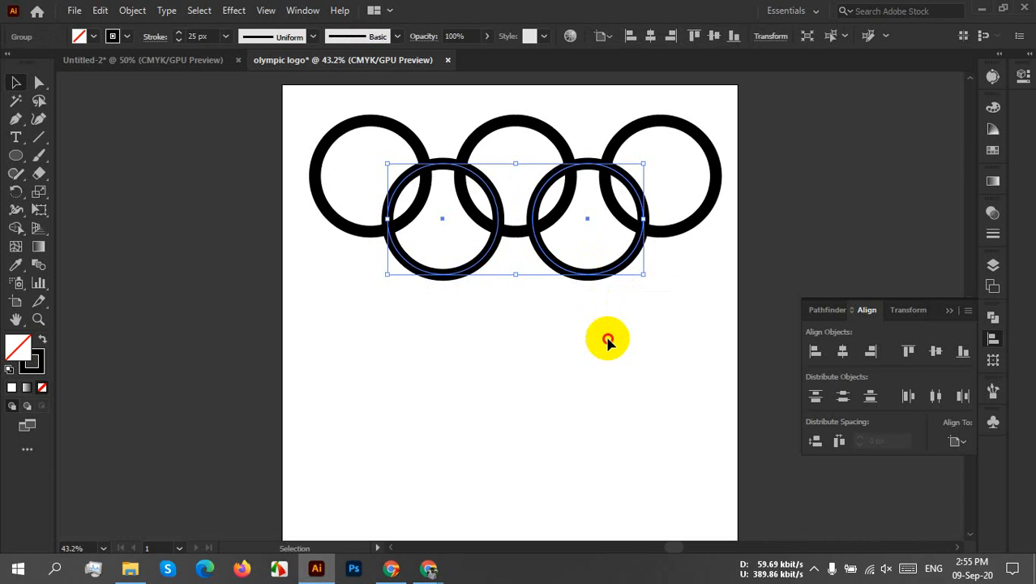
Step: Realign both groups on their horizontal centres and move the whole logo slightly down on the artboard
{"action": "left_click", "coordinate": [605, 340]}
{"action": "left_click_drag", "start_coordinate": [271, 92], "coordinate": [864, 387]}
{"action": "left_click", "coordinate": [842, 350]}
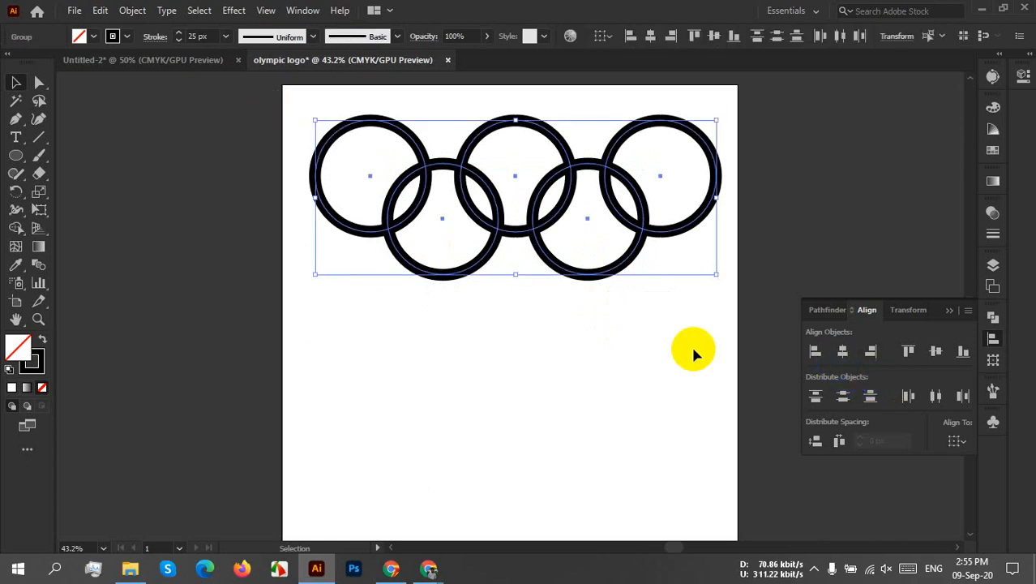
{"action": "left_click", "coordinate": [608, 342]}
{"action": "left_click", "coordinate": [551, 227]}
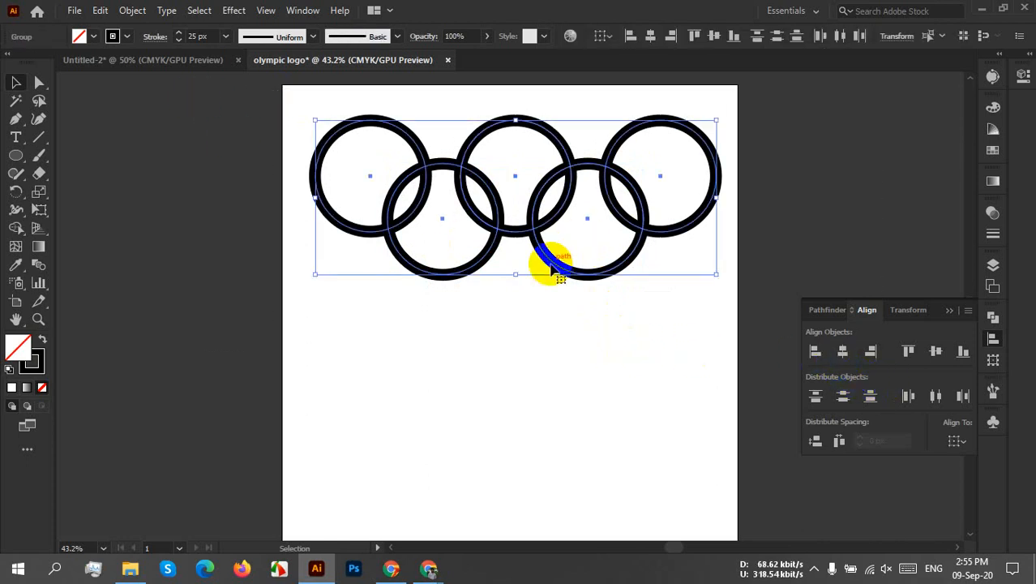
{"action": "left_click_drag", "start_coordinate": [548, 261], "coordinate": [551, 284]}
{"action": "left_click", "coordinate": [546, 352]}
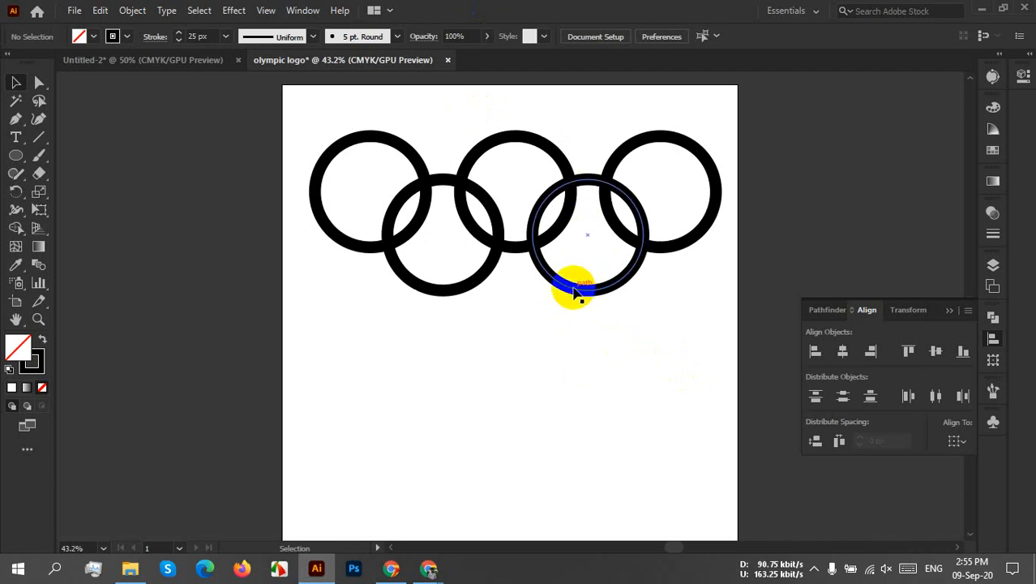
Step: Delete the lower pair of circles and ungroup the three circles of the top row
{"action": "left_click_drag", "start_coordinate": [574, 292], "coordinate": [587, 352]}
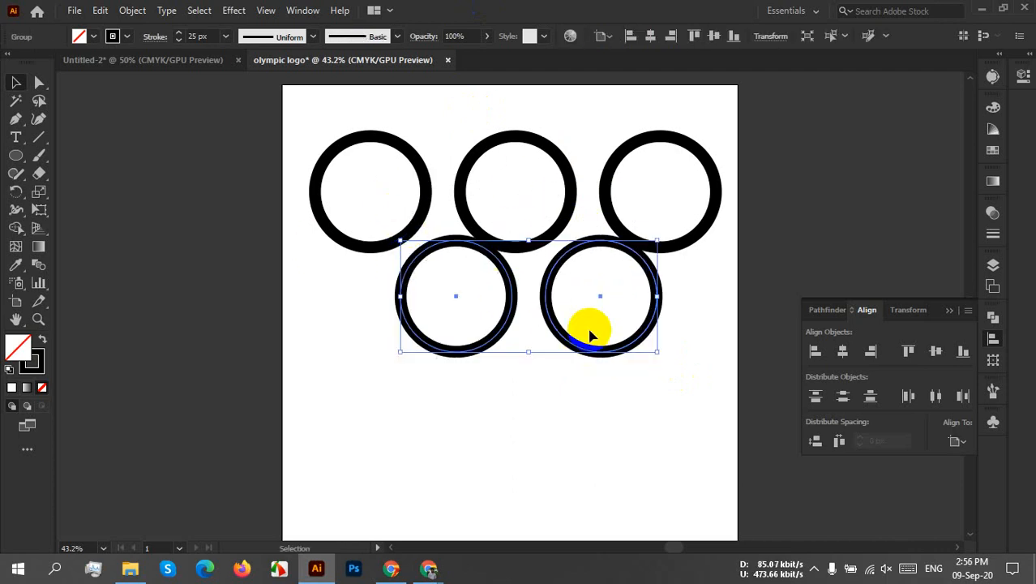
{"action": "key", "text": "Delete"}
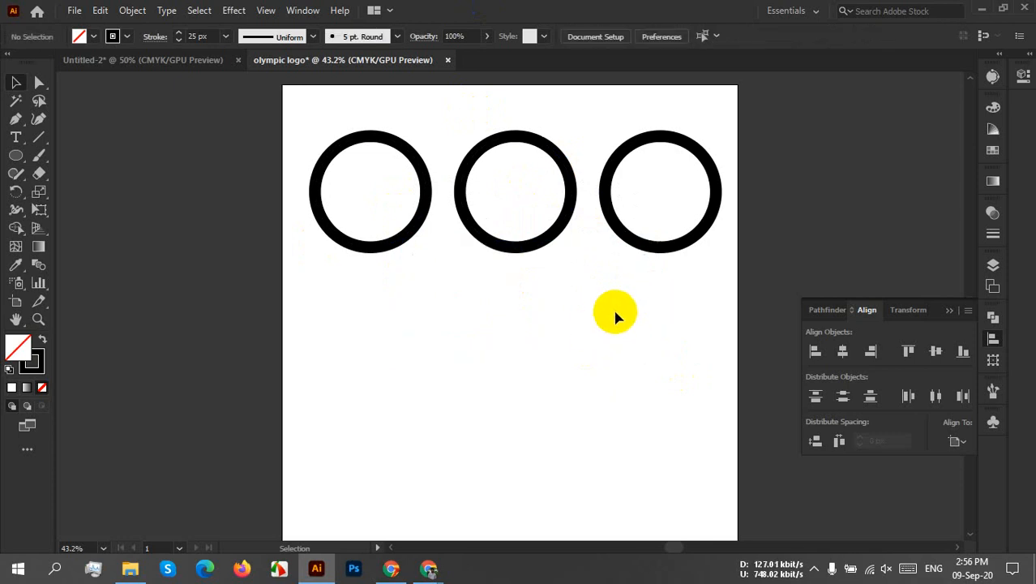
{"action": "left_click", "coordinate": [631, 240]}
{"action": "right_click", "coordinate": [635, 240]}
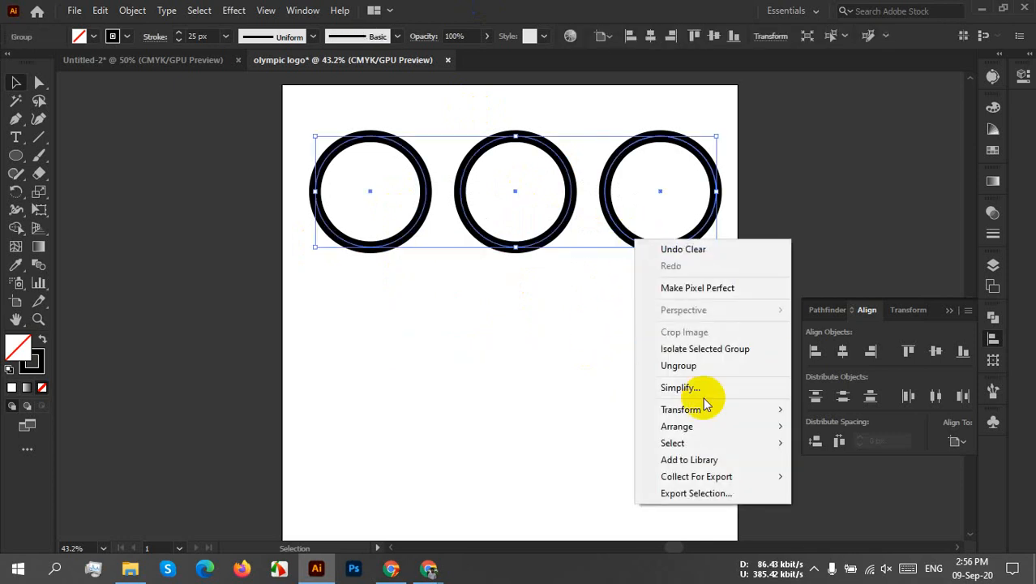
{"action": "left_click", "coordinate": [677, 370]}
{"action": "left_click", "coordinate": [584, 361]}
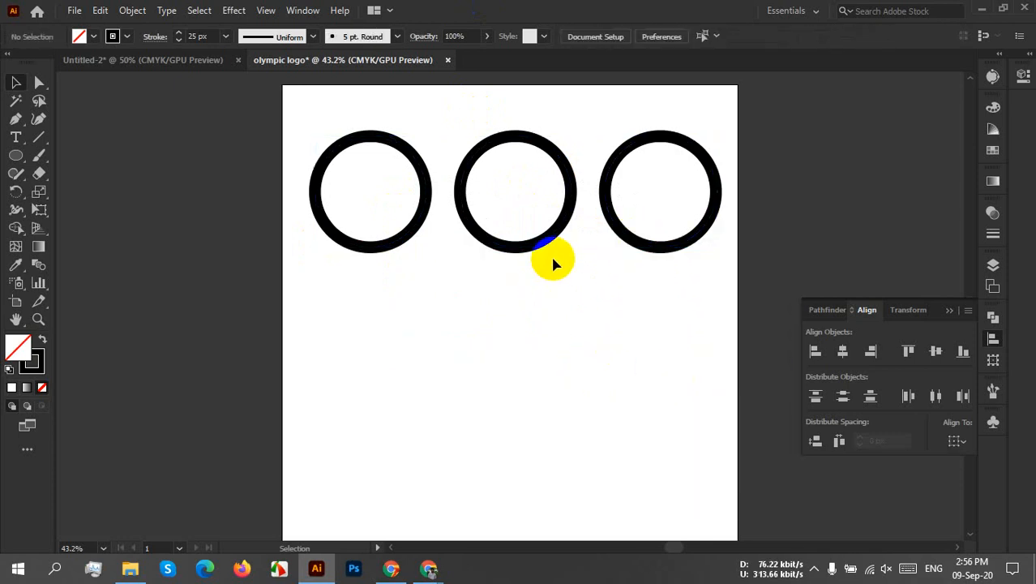
Step: Move the middle and last circles slightly left and distribute the three circles horizontally by their centres
{"action": "left_click_drag", "start_coordinate": [545, 242], "coordinate": [535, 240]}
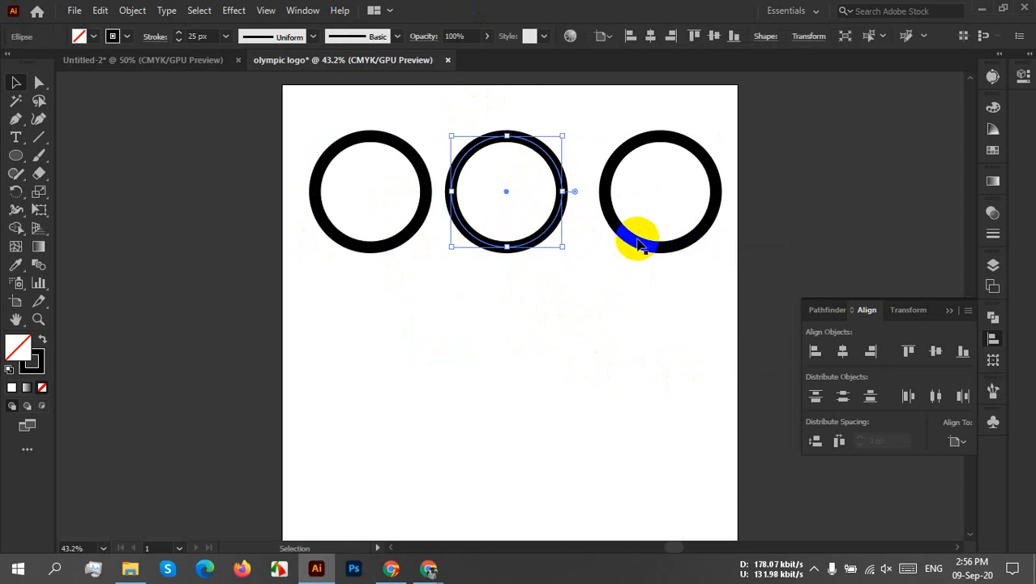
{"action": "left_click_drag", "start_coordinate": [639, 245], "coordinate": [628, 248]}
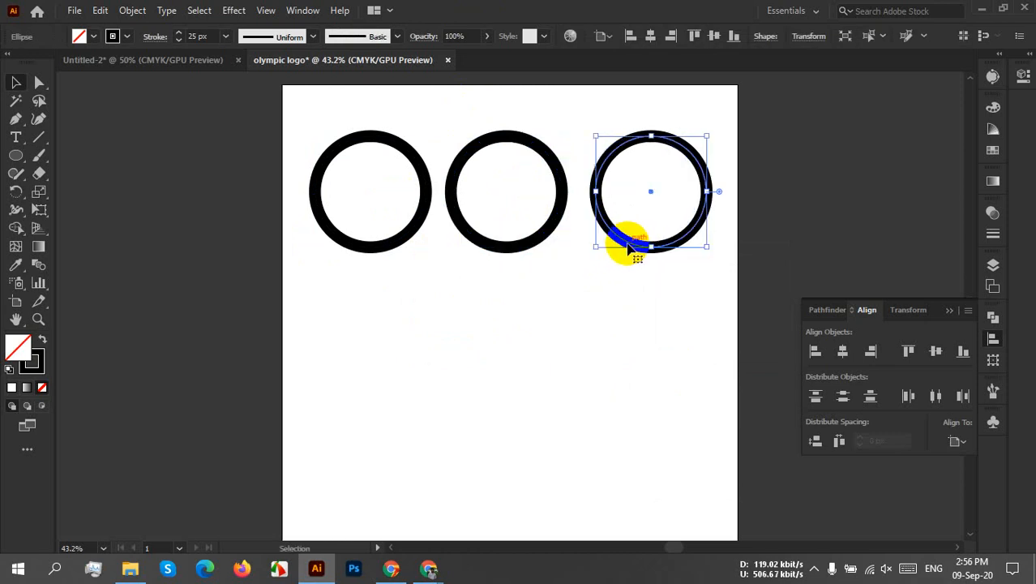
{"action": "left_click_drag", "start_coordinate": [656, 300], "coordinate": [316, 107]}
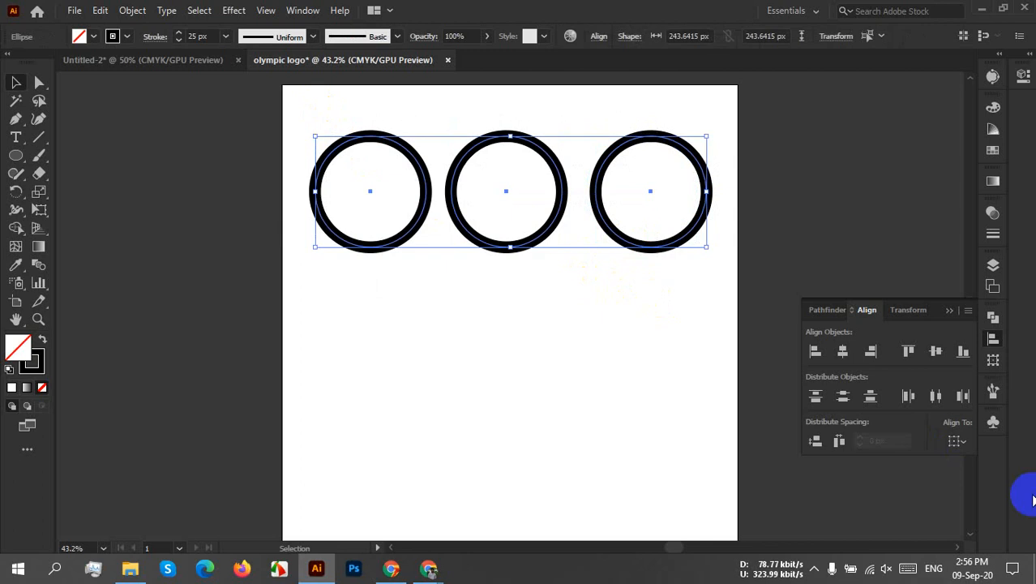
{"action": "left_click", "coordinate": [935, 396]}
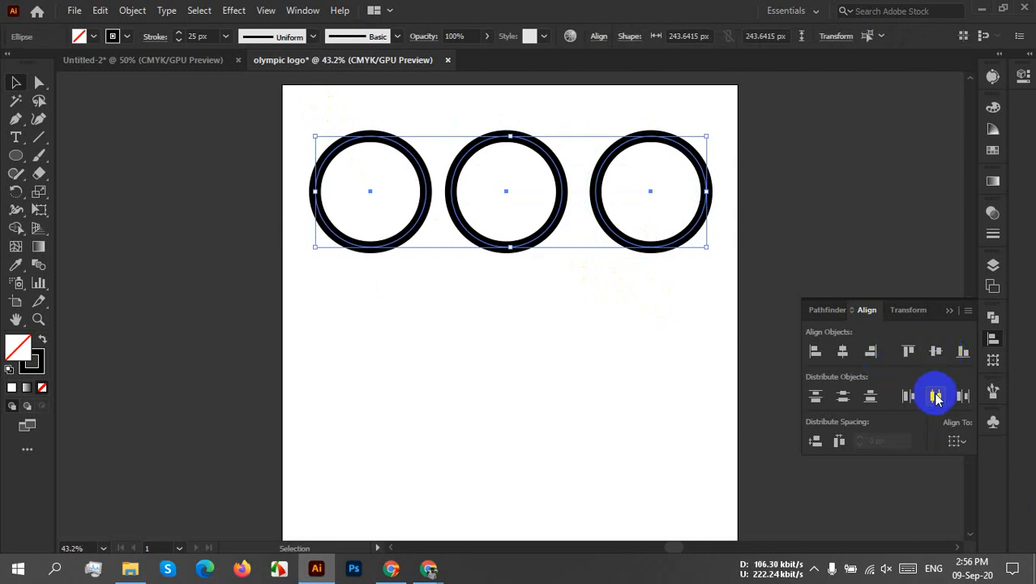
{"action": "left_click", "coordinate": [677, 391]}
Step: Place copies of the middle and last circles in a second row, grouping the pair and the three top circles separately
{"action": "left_click_drag", "start_coordinate": [659, 274], "coordinate": [548, 354]}
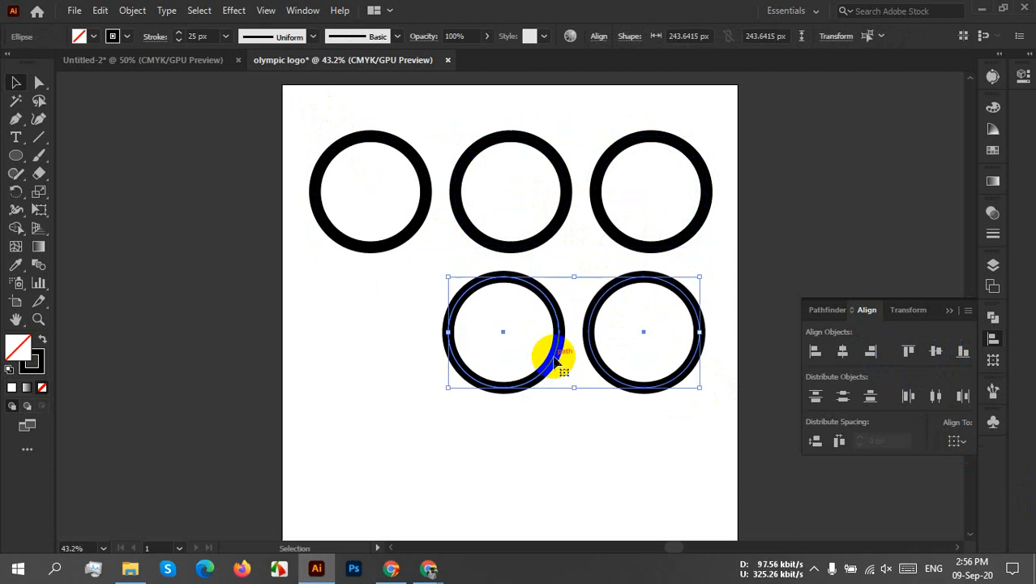
{"action": "right_click", "coordinate": [555, 352]}
{"action": "left_click", "coordinate": [614, 142]}
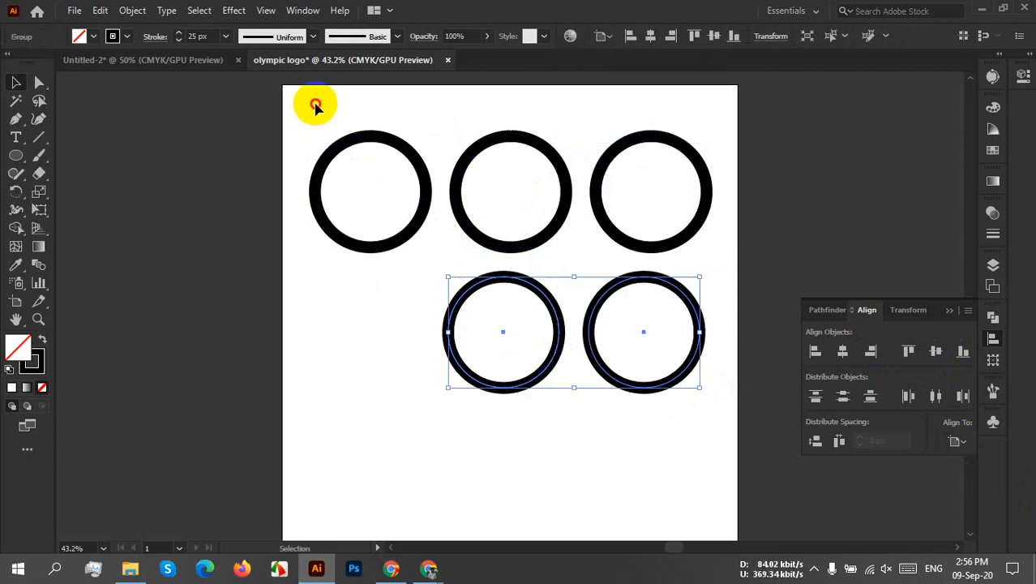
{"action": "left_click_drag", "start_coordinate": [315, 103], "coordinate": [736, 177]}
{"action": "right_click", "coordinate": [592, 172]}
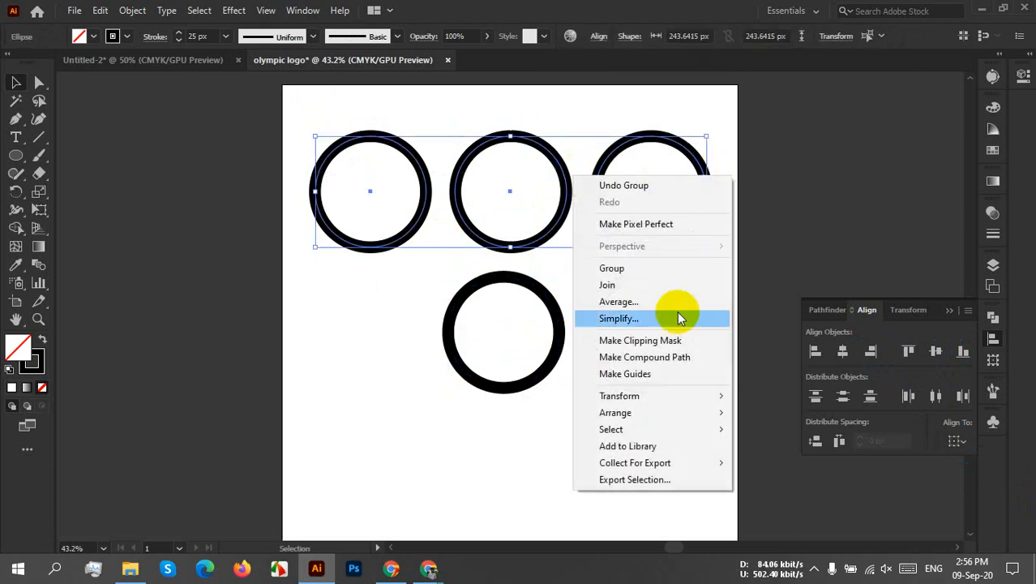
{"action": "left_click", "coordinate": [609, 271]}
Step: Move the lower pair up to overlap the top row and align both groups on their horizontal centres
{"action": "left_click_drag", "start_coordinate": [559, 343], "coordinate": [566, 253]}
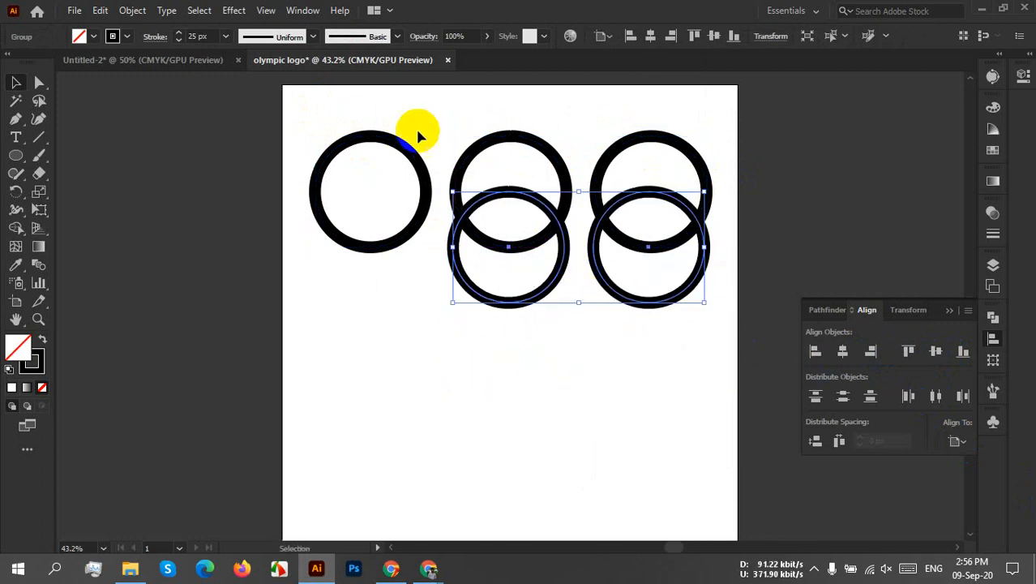
{"action": "left_click_drag", "start_coordinate": [263, 111], "coordinate": [712, 404]}
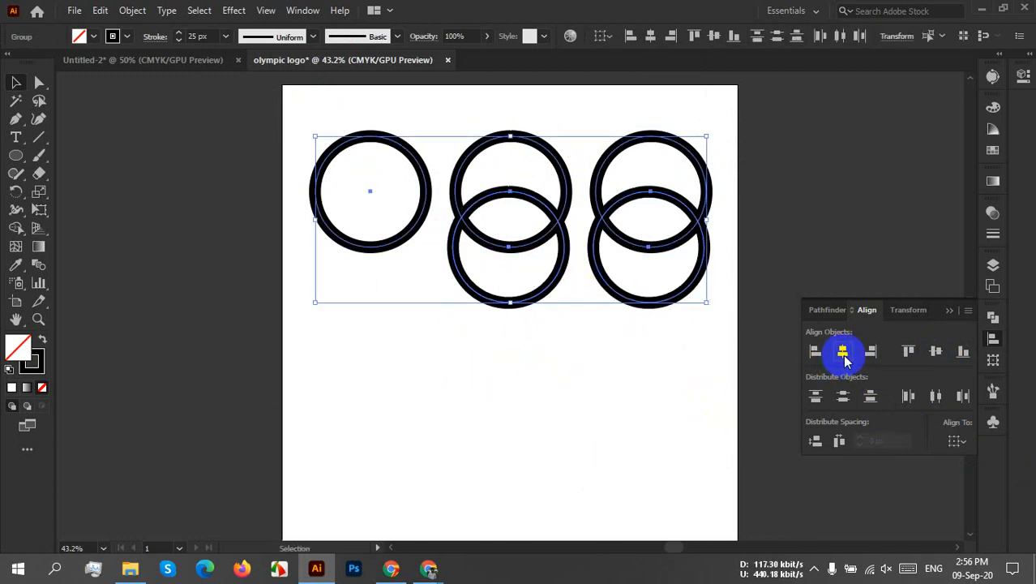
{"action": "left_click", "coordinate": [843, 351]}
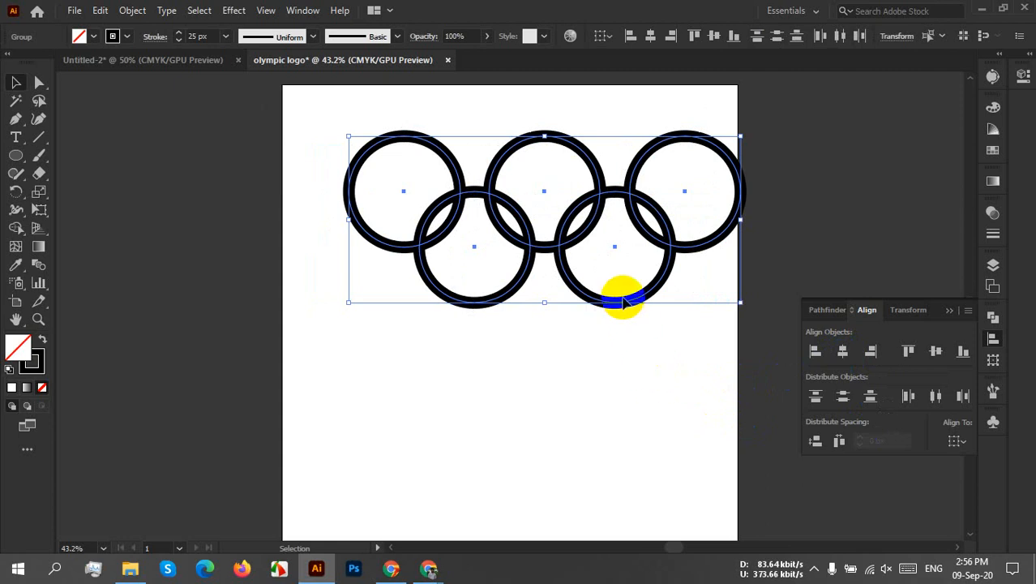
Step: Move the two ring groups left together to centre them across the artboard, and ungroup them into separate circles
{"action": "left_click_drag", "start_coordinate": [623, 301], "coordinate": [595, 302]}
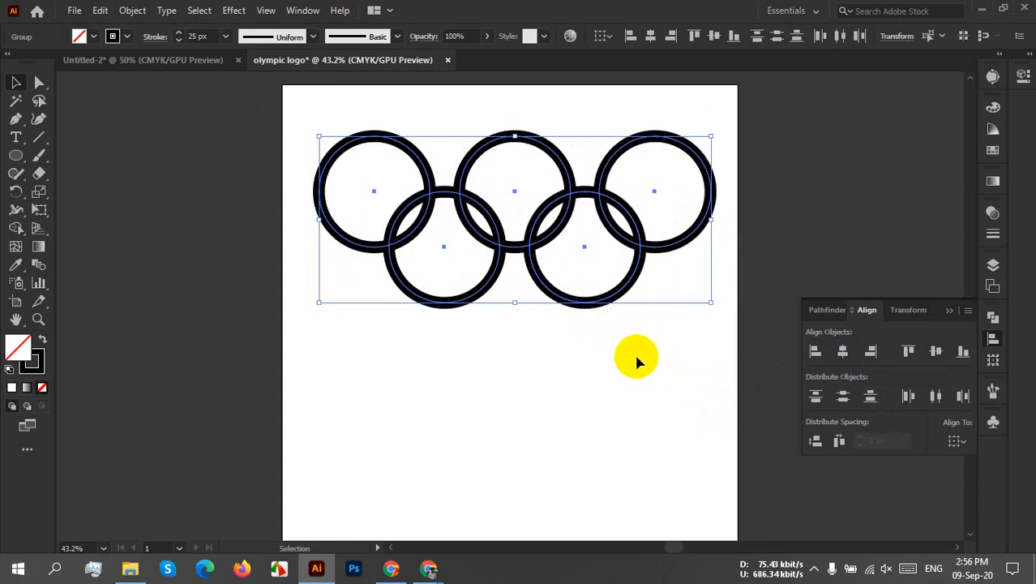
{"action": "left_click", "coordinate": [637, 362]}
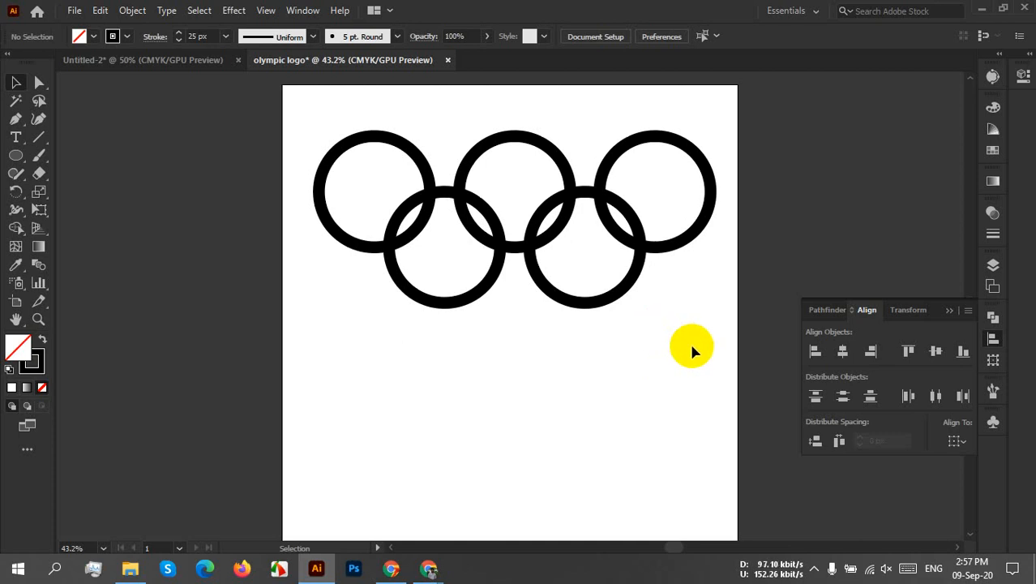
{"action": "left_click_drag", "start_coordinate": [689, 341], "coordinate": [252, 142]}
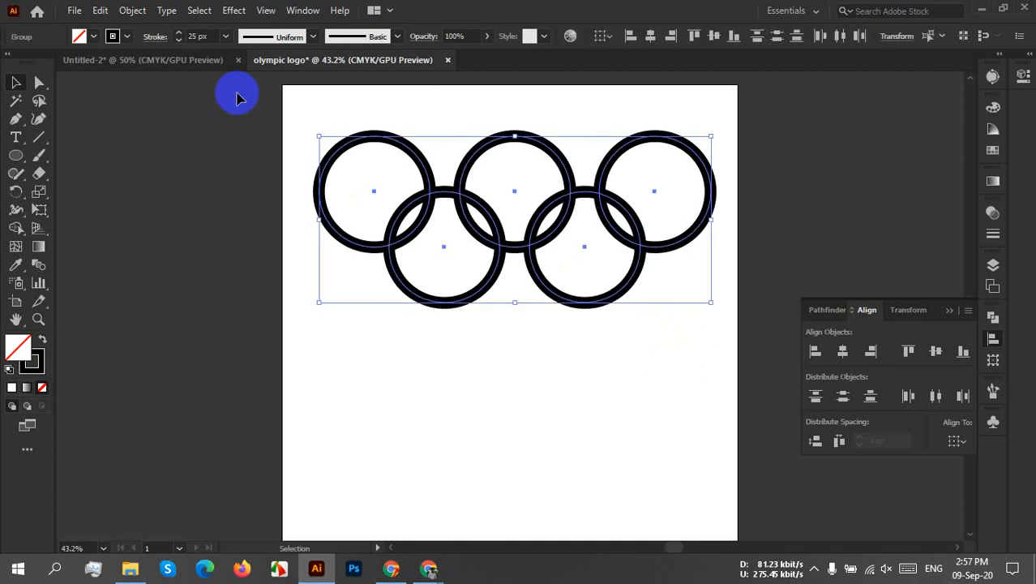
{"action": "right_click", "coordinate": [521, 218]}
{"action": "left_click", "coordinate": [591, 324]}
{"action": "left_click", "coordinate": [513, 366]}
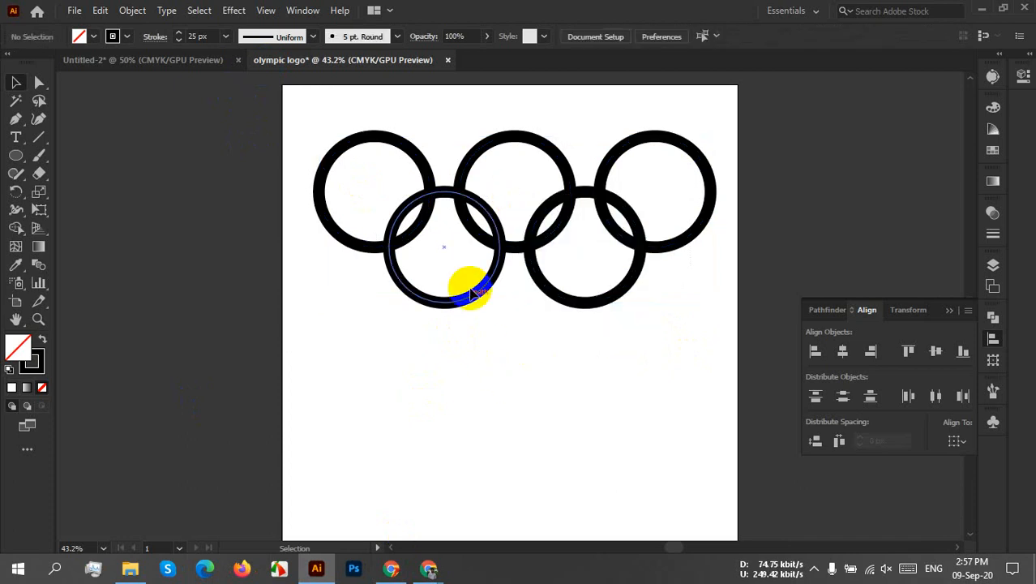
Step: Check that the five circles are ungrouped by inspecting the object options and selecting each circle individually
{"action": "left_click_drag", "start_coordinate": [261, 148], "coordinate": [616, 365]}
{"action": "right_click", "coordinate": [548, 258]}
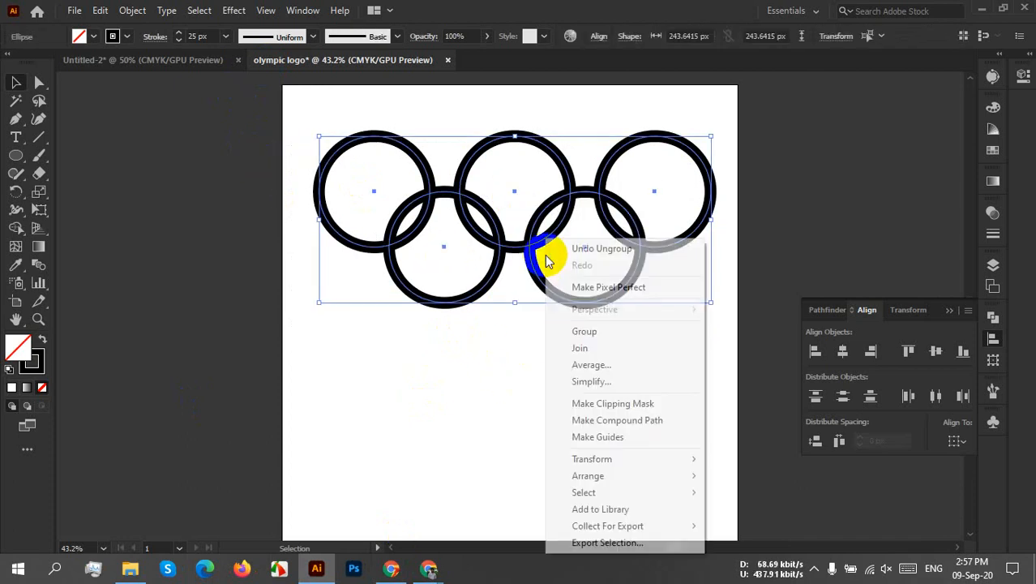
{"action": "left_click", "coordinate": [432, 393]}
{"action": "left_click", "coordinate": [432, 394]}
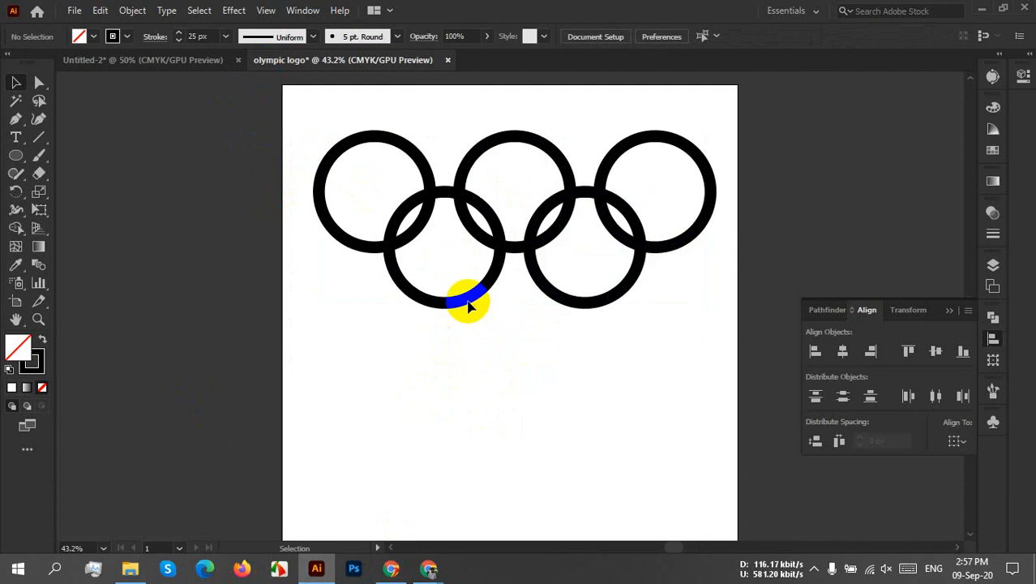
{"action": "left_click", "coordinate": [469, 301]}
{"action": "left_click", "coordinate": [590, 301]}
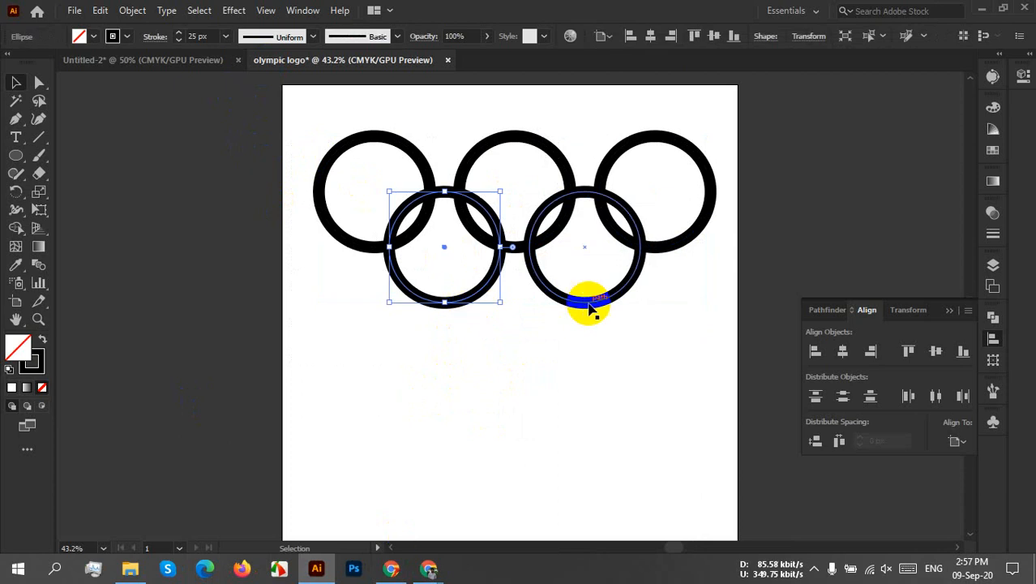
{"action": "left_click", "coordinate": [690, 236]}
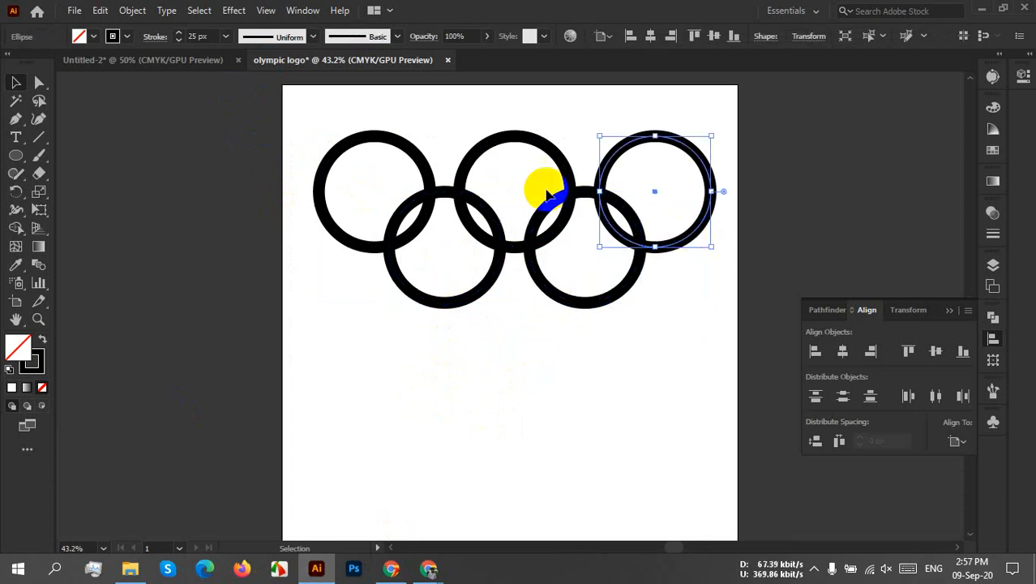
{"action": "left_click", "coordinate": [554, 160]}
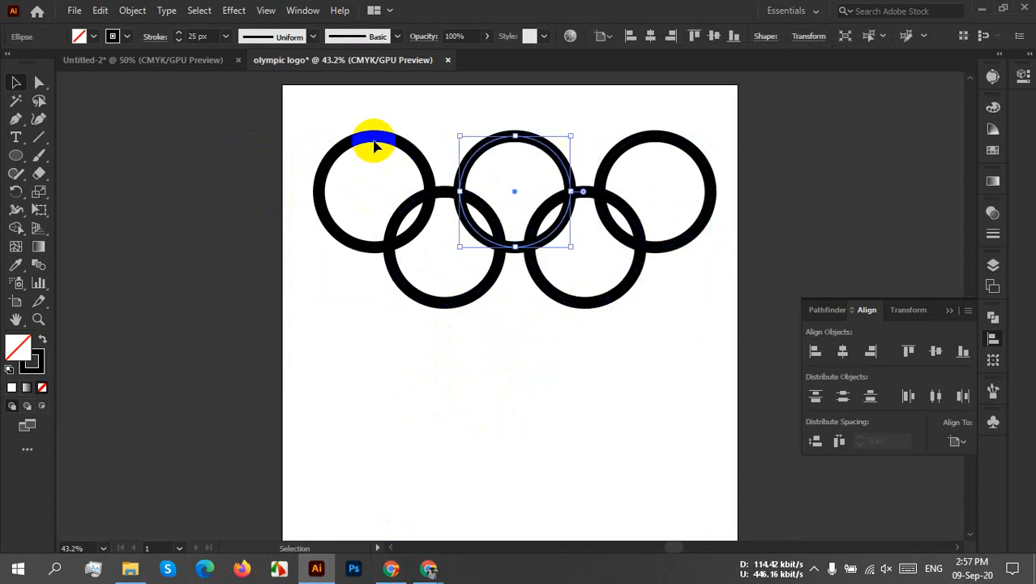
{"action": "left_click", "coordinate": [370, 144]}
{"action": "left_click", "coordinate": [437, 404]}
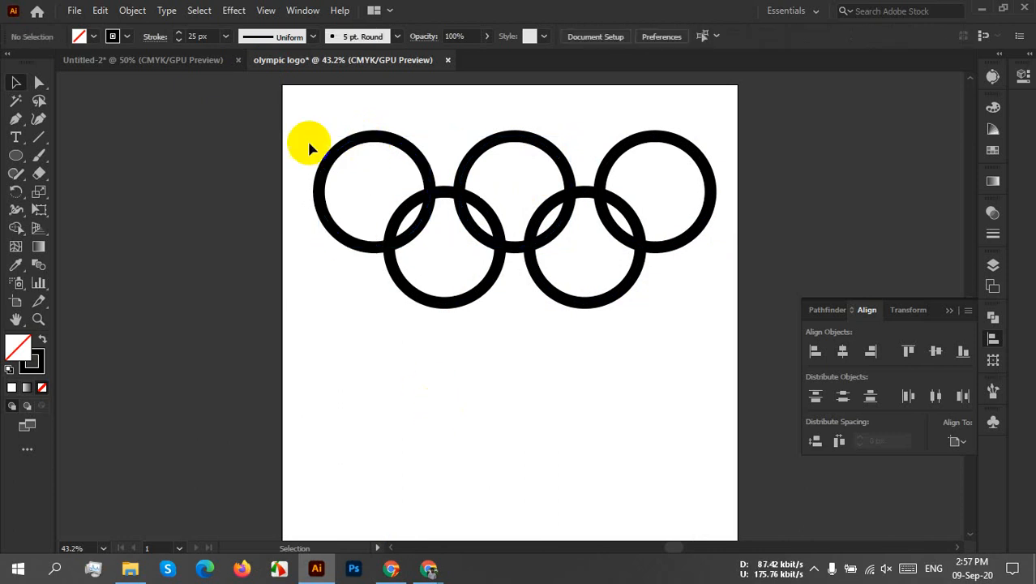
{"action": "left_click_drag", "start_coordinate": [290, 108], "coordinate": [687, 416]}
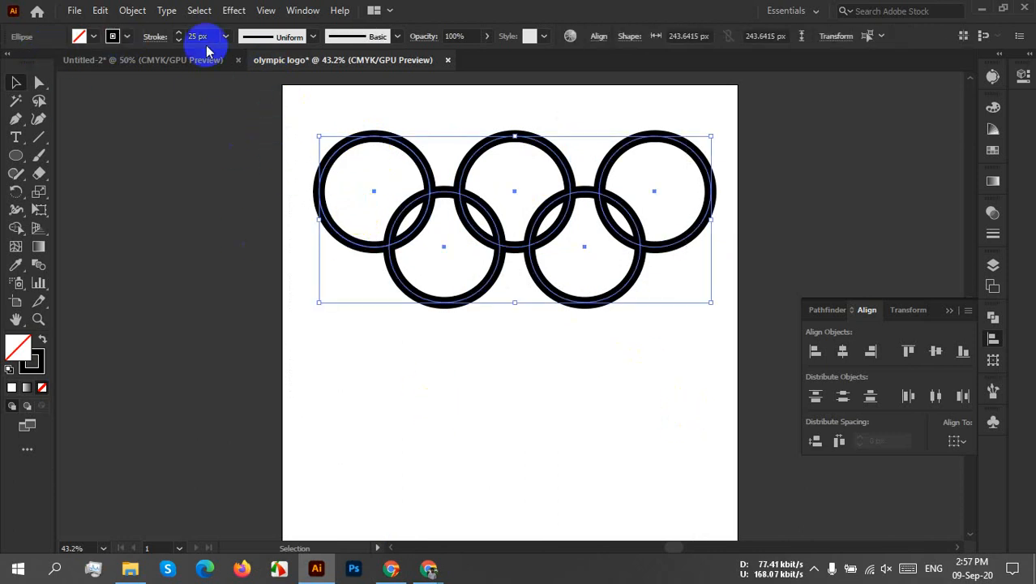
{"action": "left_click", "coordinate": [134, 11]}
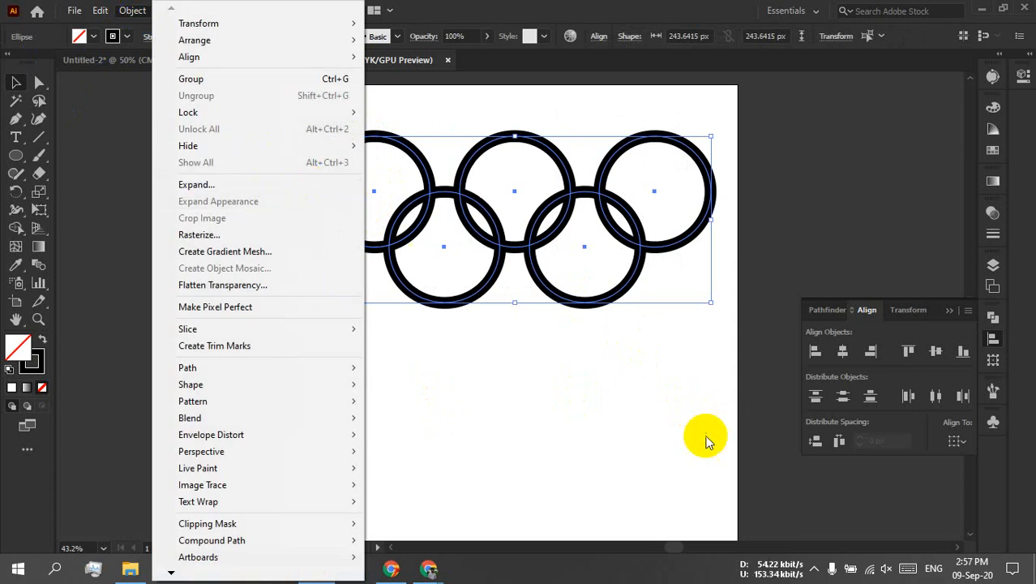
{"action": "left_click", "coordinate": [581, 436]}
Step: Expand all five circles with Fill turned off and Stroke kept on, converting their strokes to outlined shapes
{"action": "left_click_drag", "start_coordinate": [220, 139], "coordinate": [770, 347]}
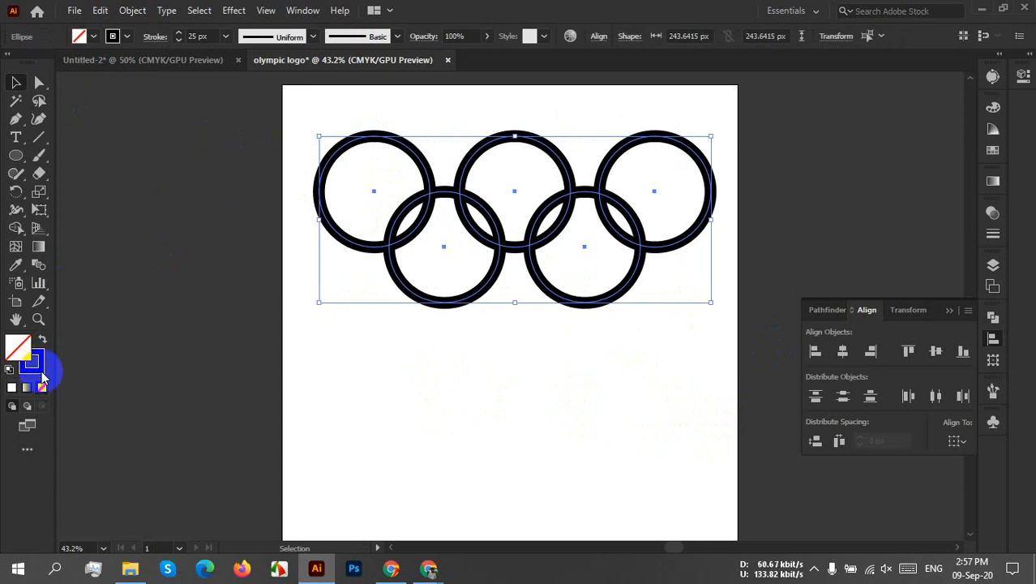
{"action": "left_click", "coordinate": [19, 347]}
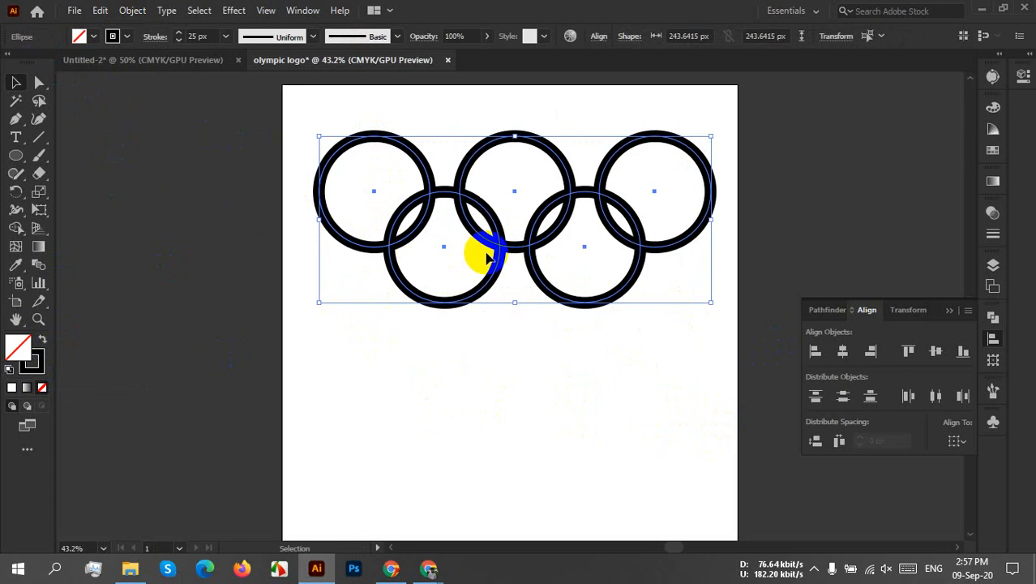
{"action": "left_click", "coordinate": [22, 344]}
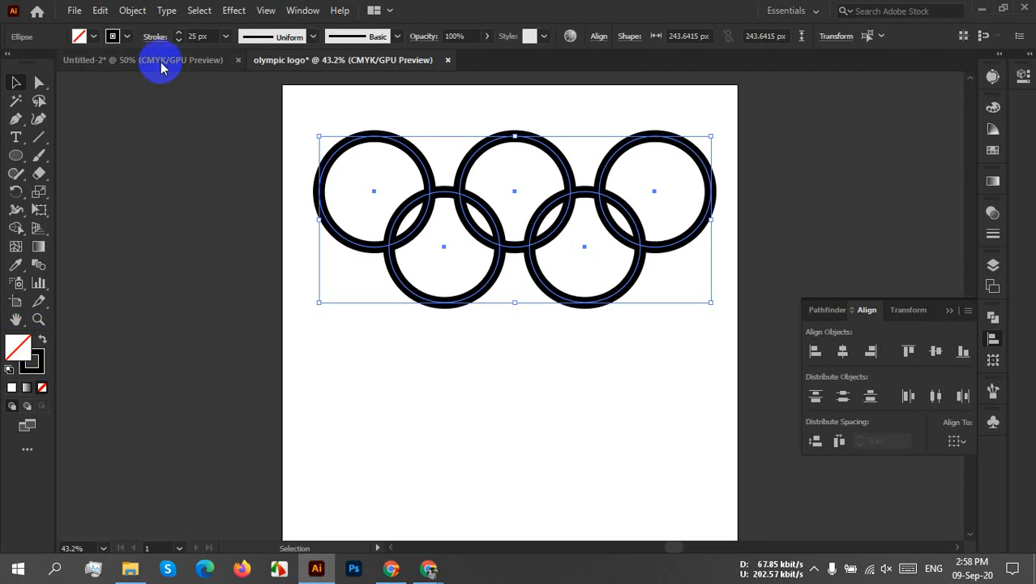
{"action": "left_click", "coordinate": [134, 12]}
{"action": "left_click", "coordinate": [215, 184]}
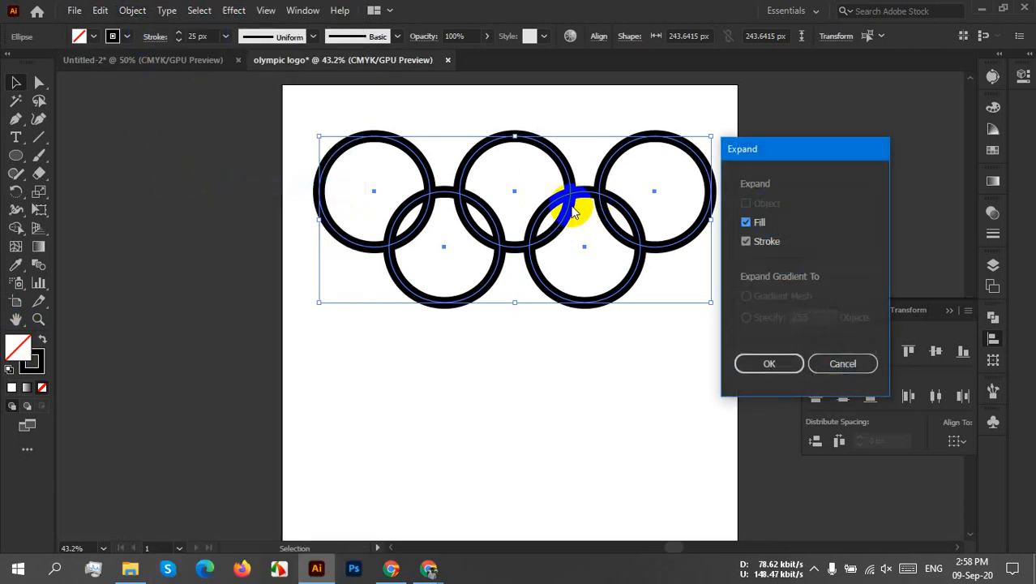
{"action": "left_click", "coordinate": [746, 222]}
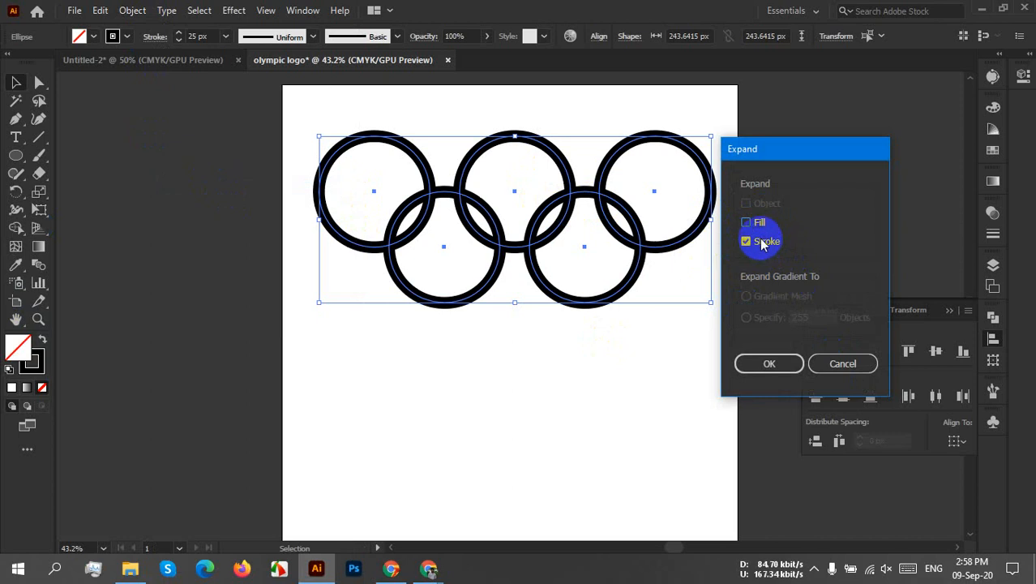
{"action": "left_click", "coordinate": [747, 240]}
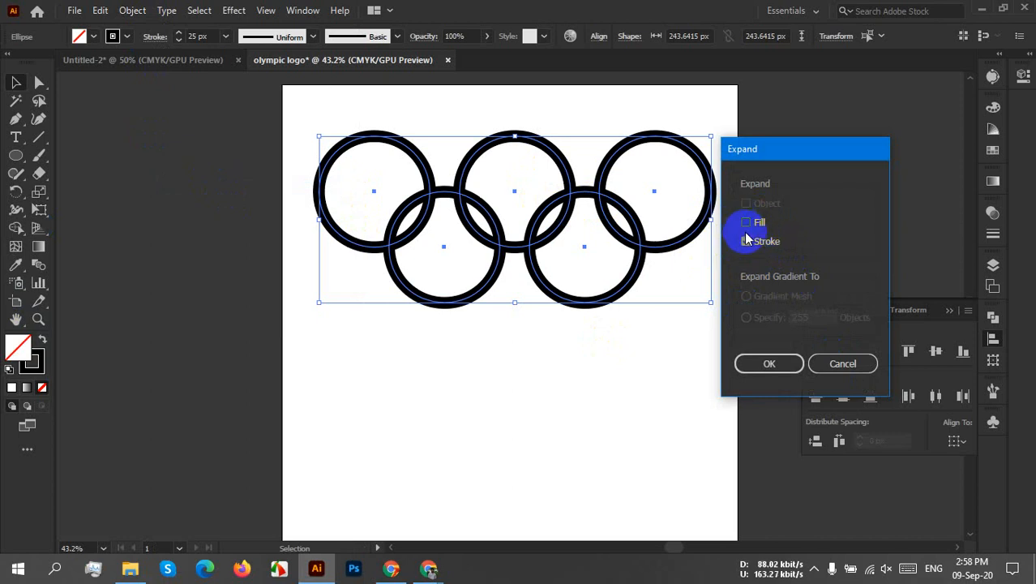
{"action": "left_click", "coordinate": [747, 240]}
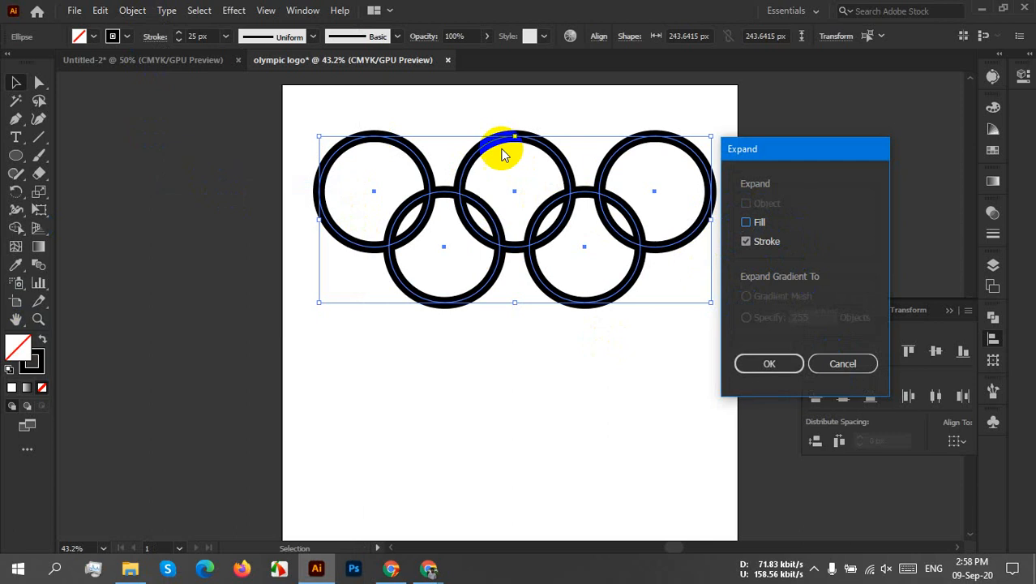
{"action": "left_click", "coordinate": [767, 363]}
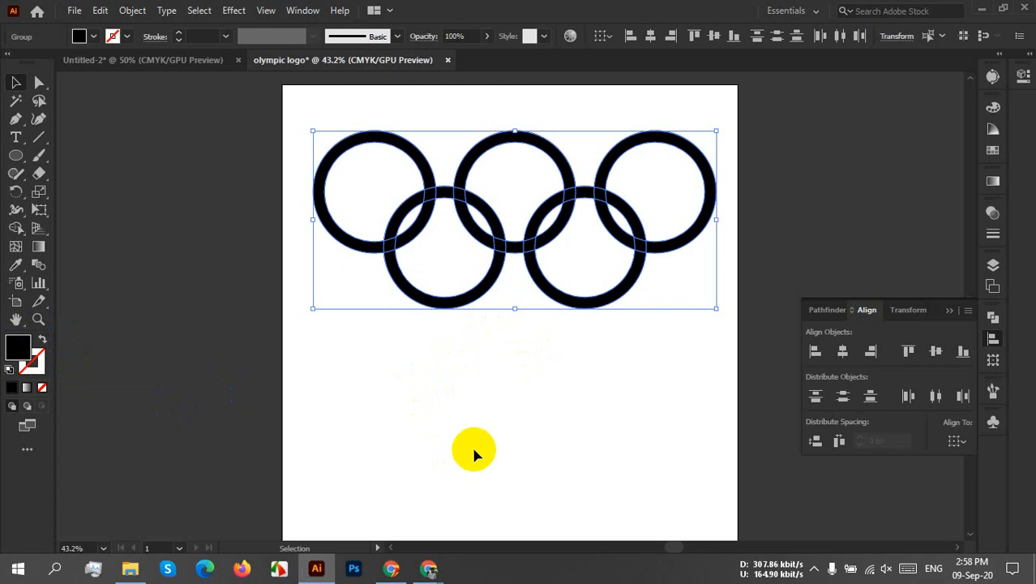
{"action": "left_click", "coordinate": [553, 392]}
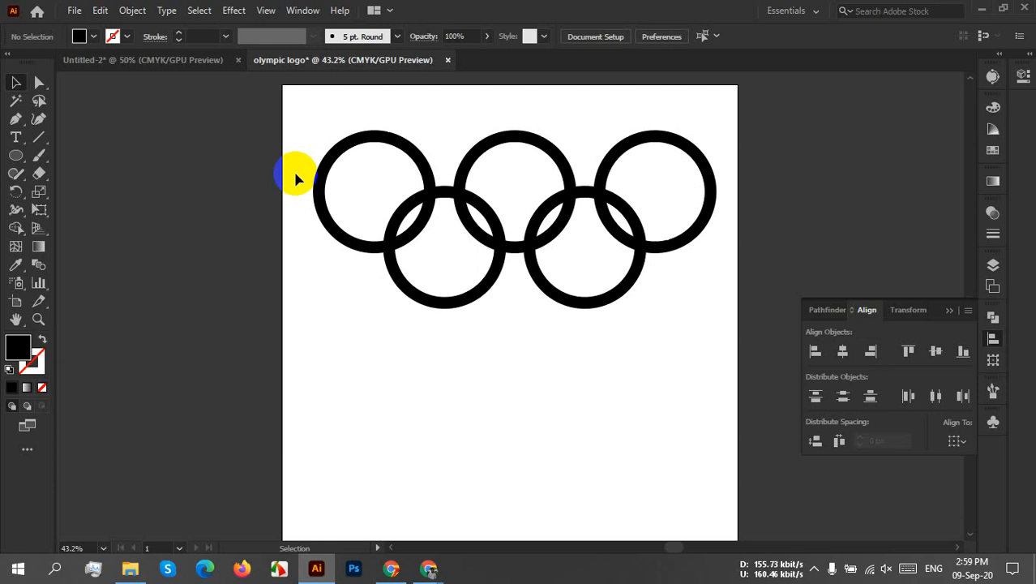
Step: Select all five stroked circles and expand only their strokes into filled shapes, leaving the Fill option off
{"action": "key", "text": "ctrl+a"}
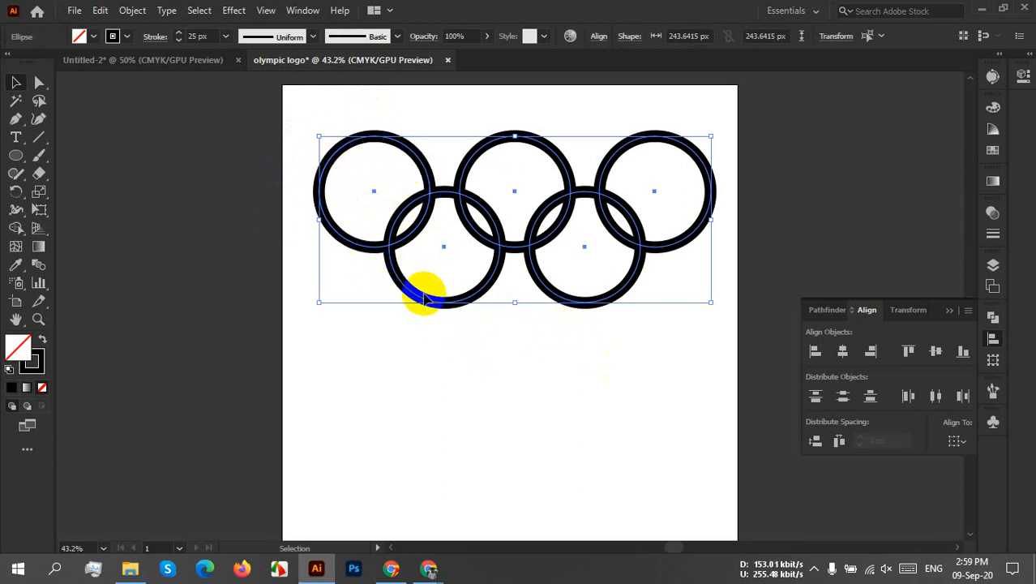
{"action": "left_click", "coordinate": [133, 12]}
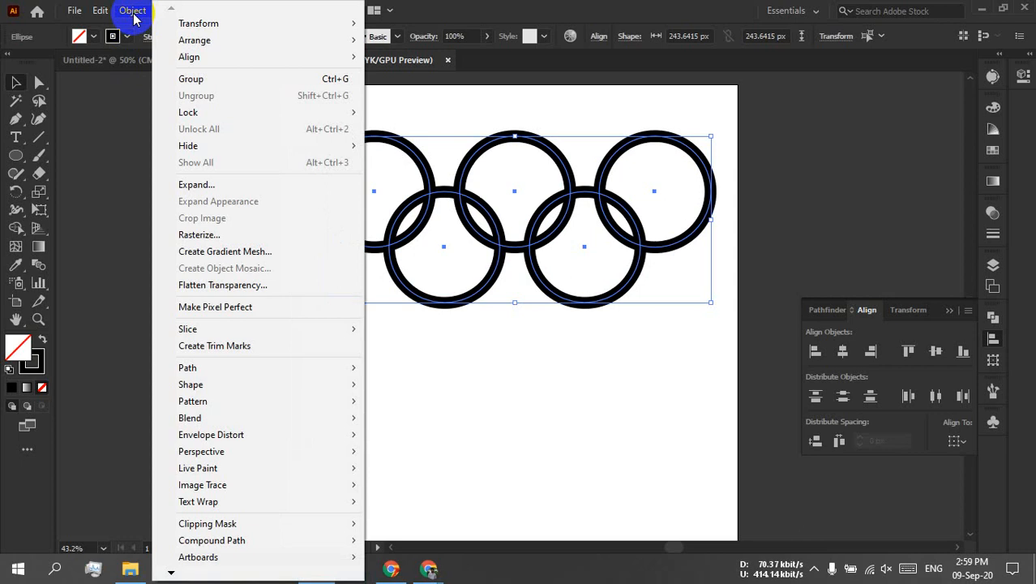
{"action": "left_click", "coordinate": [201, 186]}
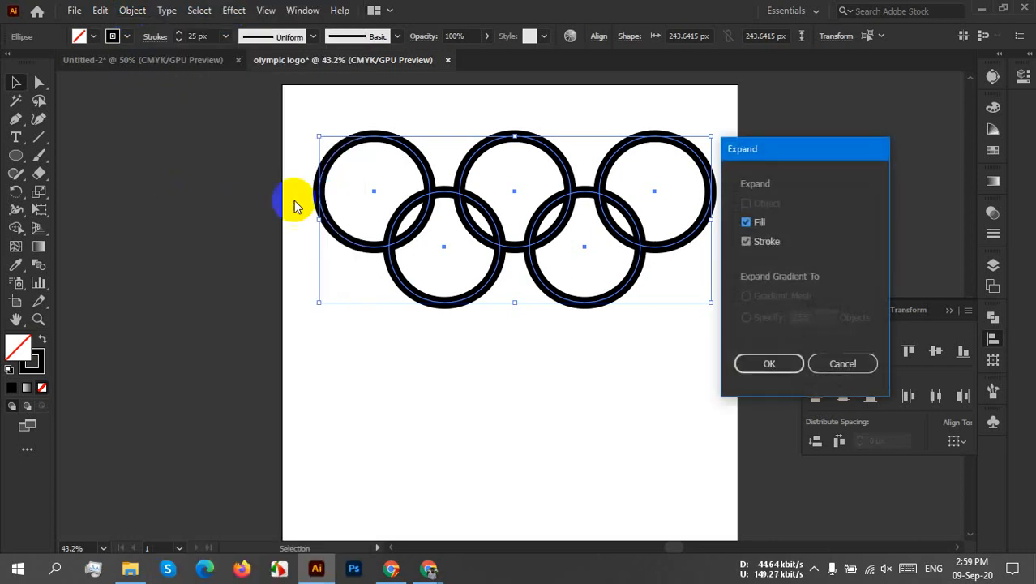
{"action": "left_click", "coordinate": [757, 224]}
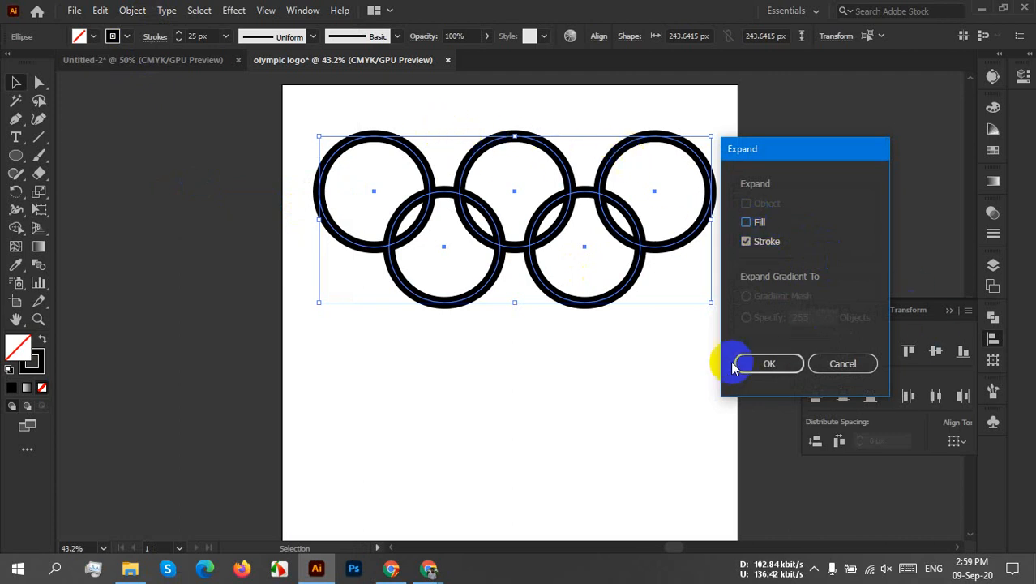
{"action": "left_click", "coordinate": [766, 366]}
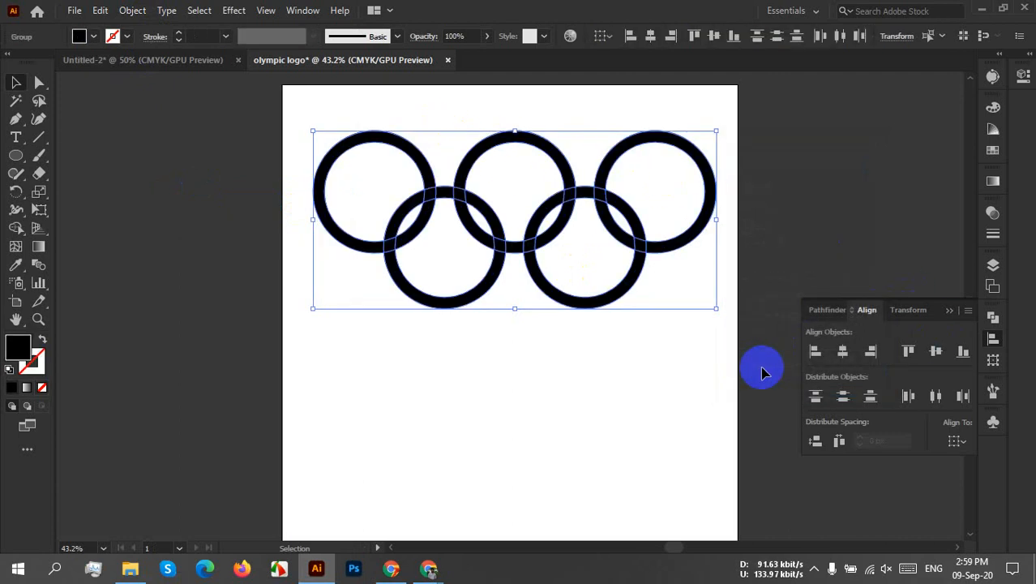
{"action": "left_click", "coordinate": [560, 373]}
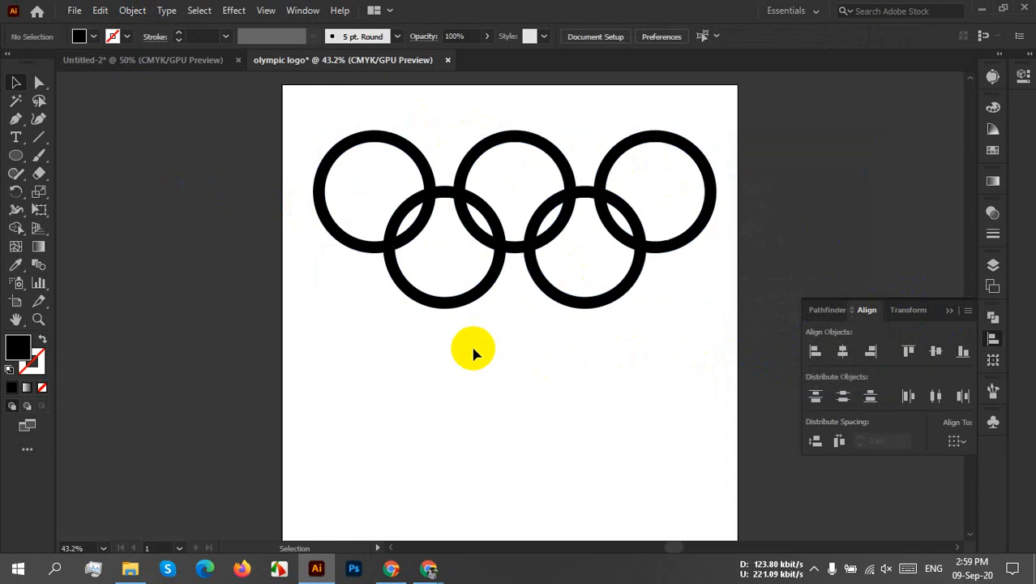
{"action": "left_click", "coordinate": [431, 306]}
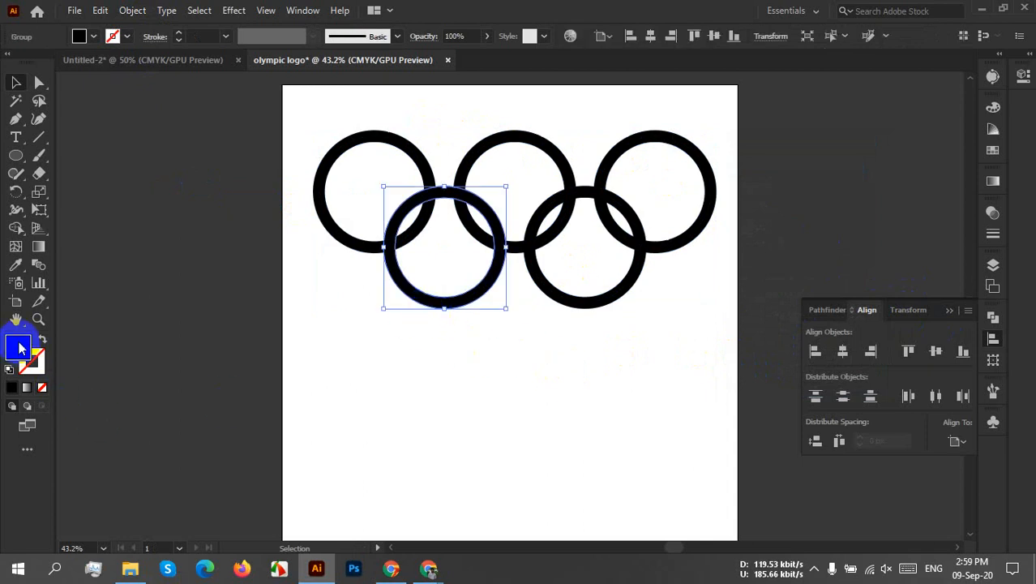
{"action": "left_click", "coordinate": [376, 354]}
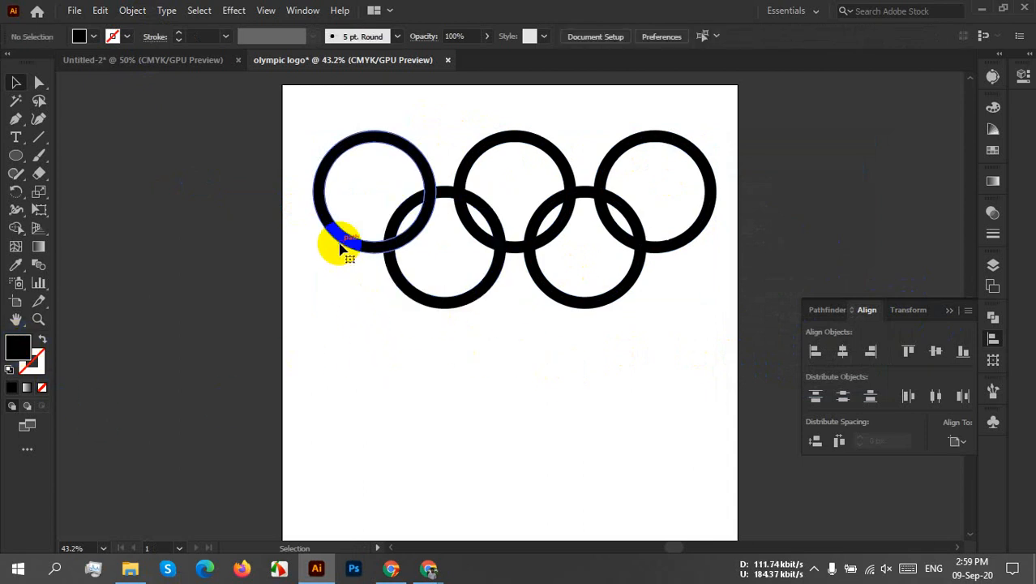
{"action": "left_click", "coordinate": [342, 248]}
{"action": "left_click", "coordinate": [403, 363]}
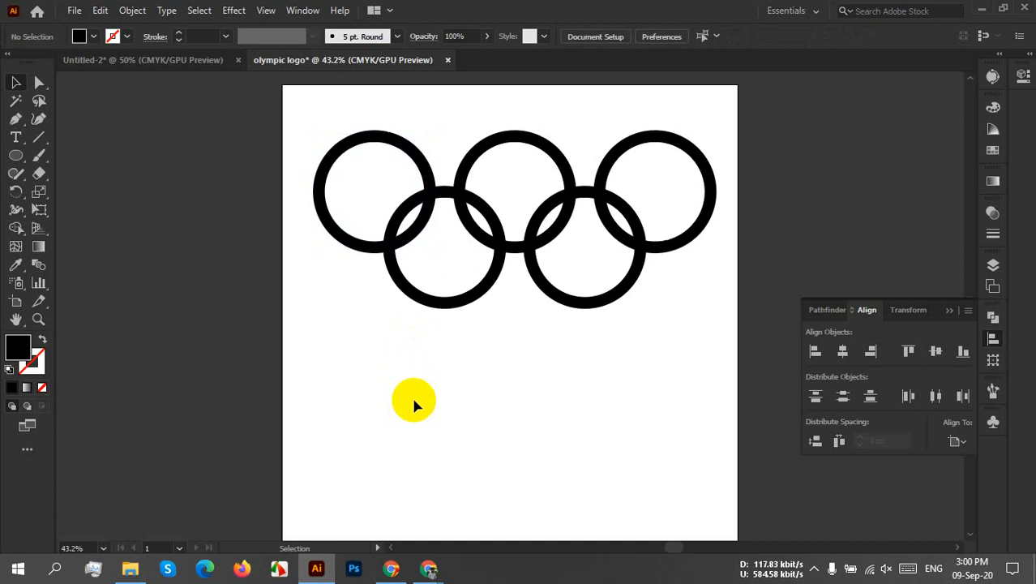
{"action": "left_click", "coordinate": [813, 567]}
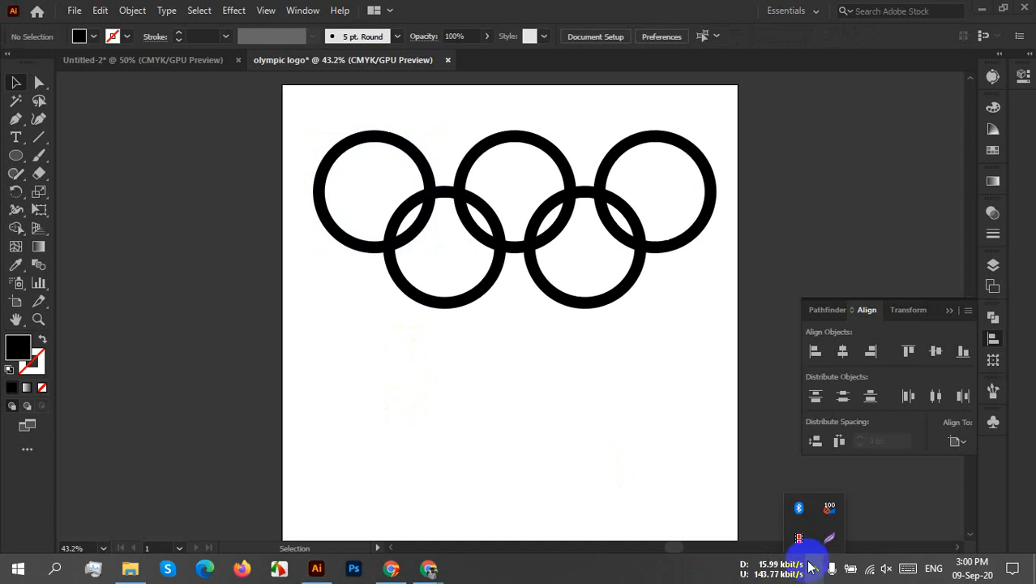
{"action": "left_click", "coordinate": [801, 541]}
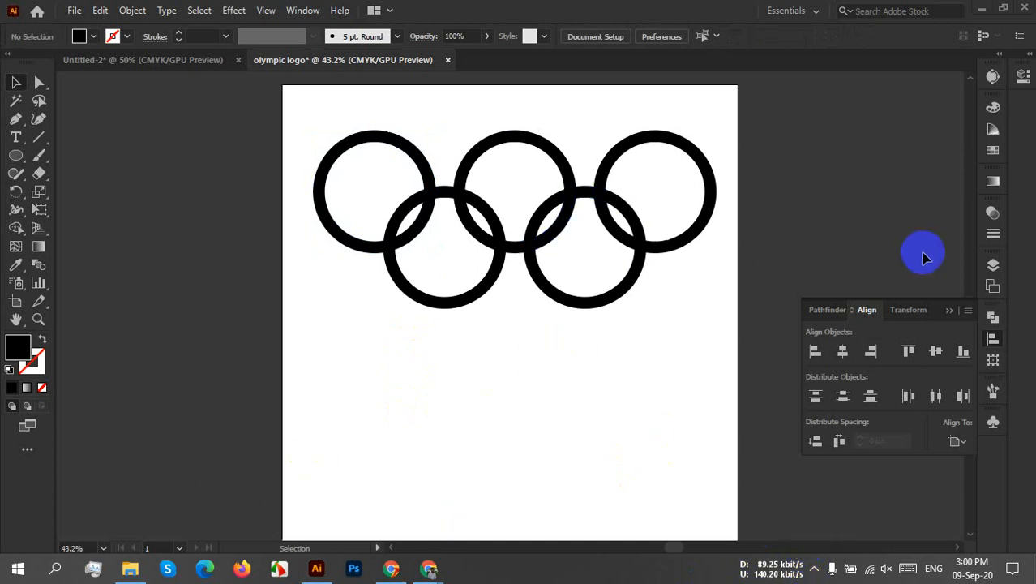
Step: Move each of the five rings away from the others to check that they are separate shapes
{"action": "left_click", "coordinate": [951, 310]}
{"action": "scroll", "coordinate": [620, 346], "scroll_direction": "up", "scroll_amount": 1}
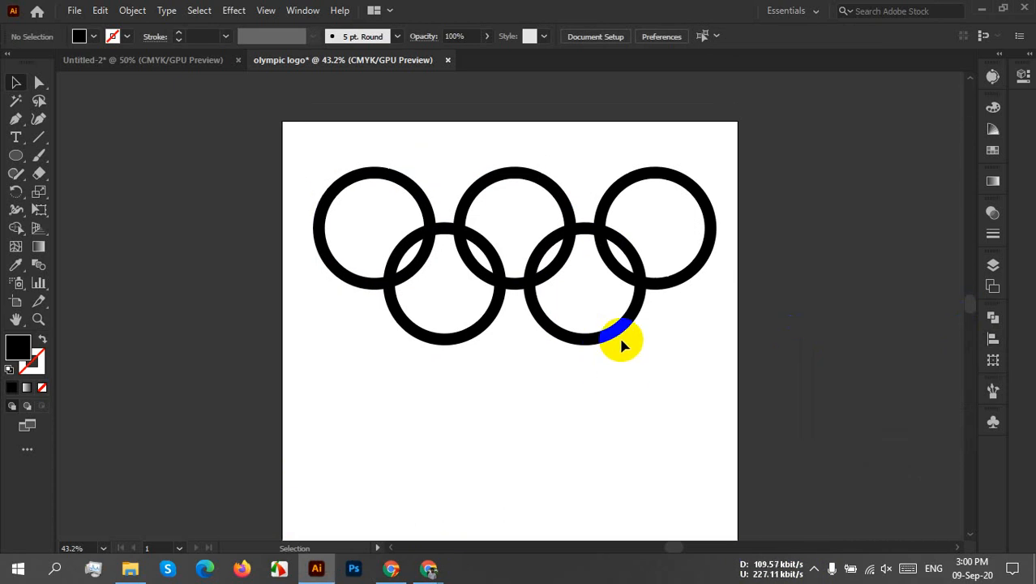
{"action": "left_click", "coordinate": [416, 249]}
{"action": "left_click", "coordinate": [476, 311]}
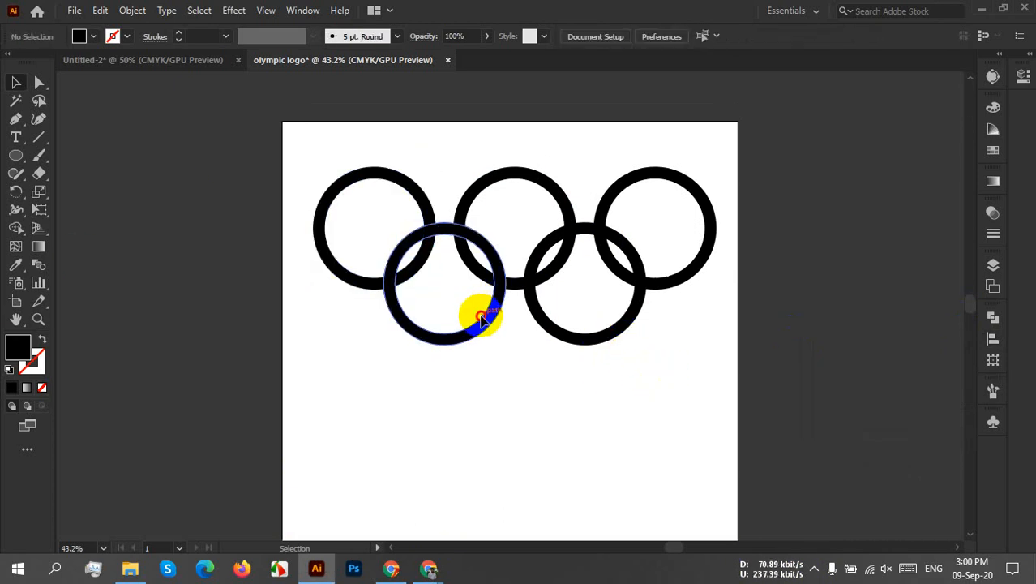
{"action": "left_click_drag", "start_coordinate": [483, 318], "coordinate": [504, 423]}
{"action": "left_click_drag", "start_coordinate": [385, 280], "coordinate": [354, 274]}
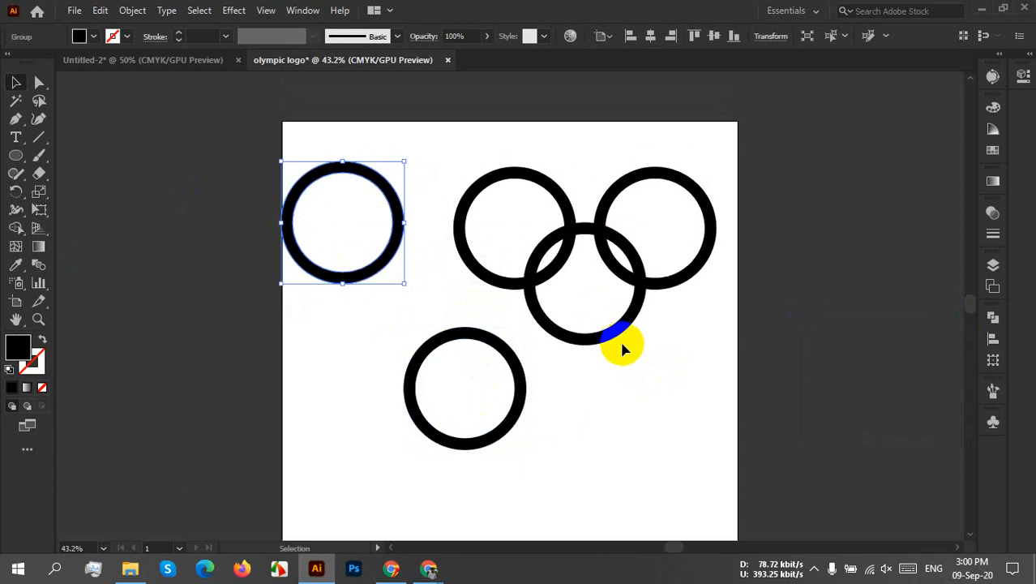
{"action": "left_click_drag", "start_coordinate": [606, 335], "coordinate": [663, 440]}
{"action": "left_click_drag", "start_coordinate": [695, 261], "coordinate": [789, 208]}
{"action": "left_click_drag", "start_coordinate": [558, 231], "coordinate": [564, 147]}
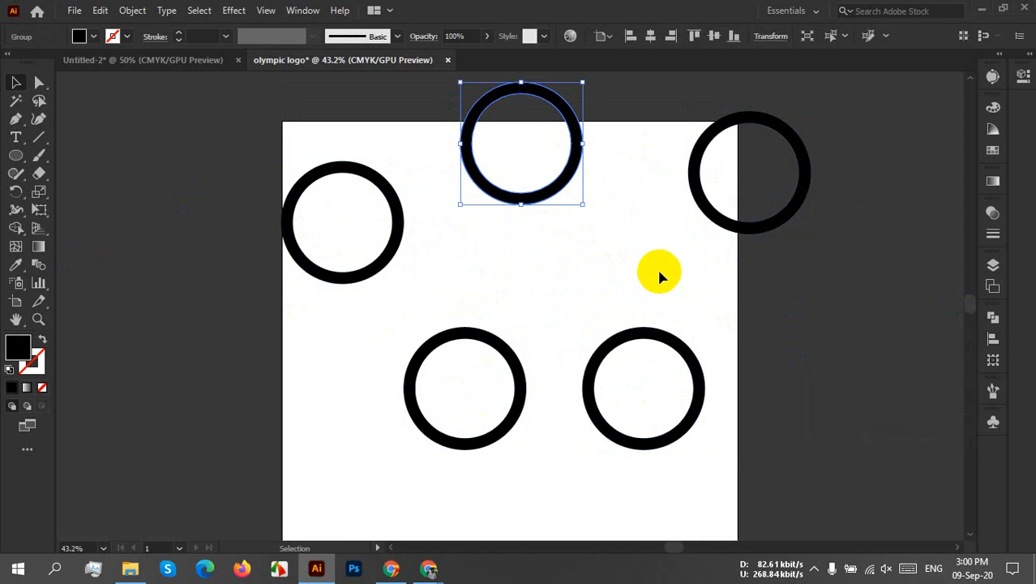
Step: Undo all the ring moves that spread the logo apart, and clear the selection
{"action": "key", "text": "ctrl+z"}
{"action": "key", "text": "ctrl+z"}
{"action": "key", "text": "ctrl+z"}
{"action": "key", "text": "ctrl+z"}
{"action": "key", "text": "ctrl+z"}
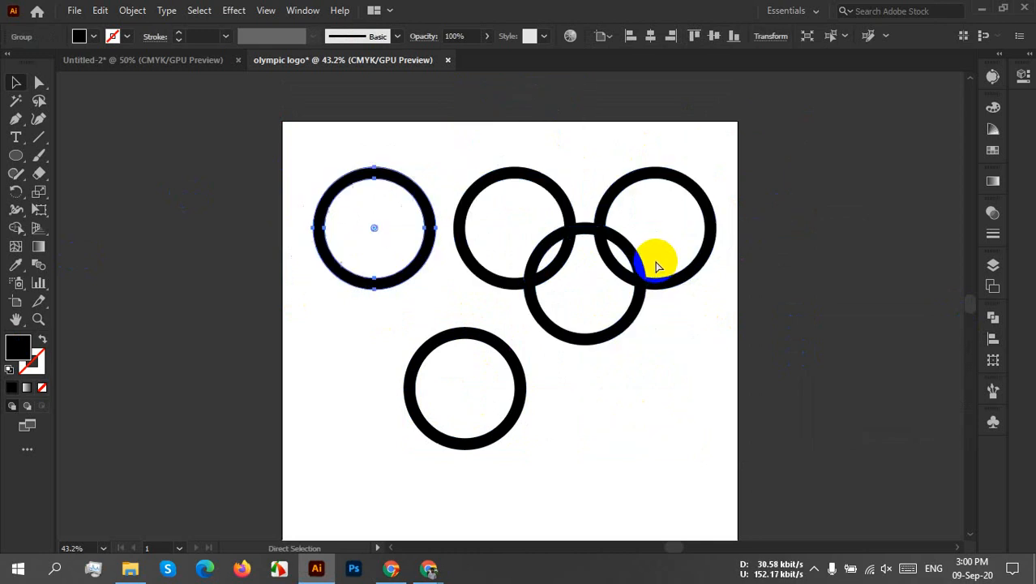
{"action": "key", "text": "ctrl+z"}
{"action": "left_click", "coordinate": [566, 390]}
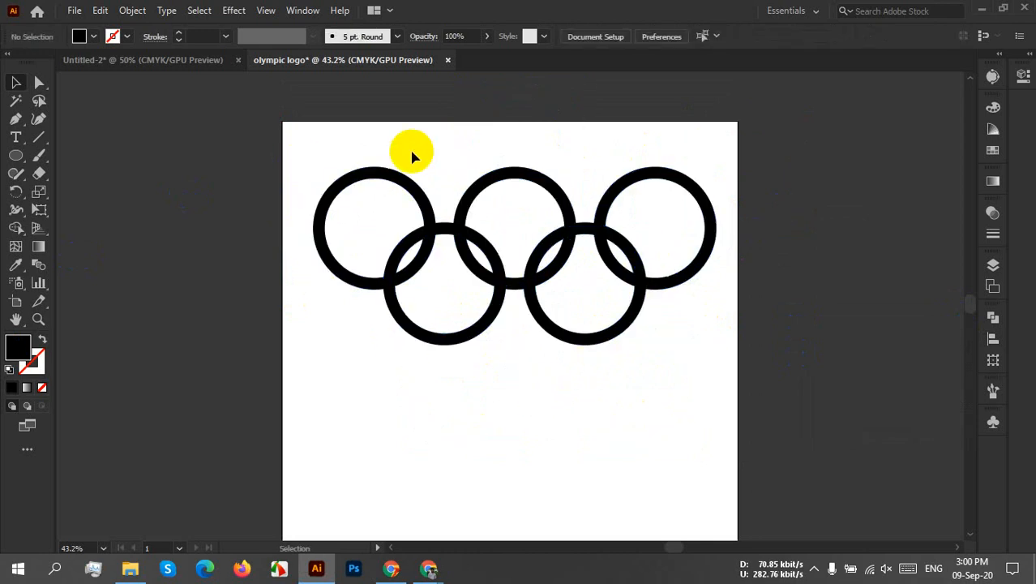
Step: Select all five rings and start an Offset Path on them with the offset set to 10 px
{"action": "left_click_drag", "start_coordinate": [724, 381], "coordinate": [308, 154]}
{"action": "left_click_drag", "start_coordinate": [605, 389], "coordinate": [588, 389]}
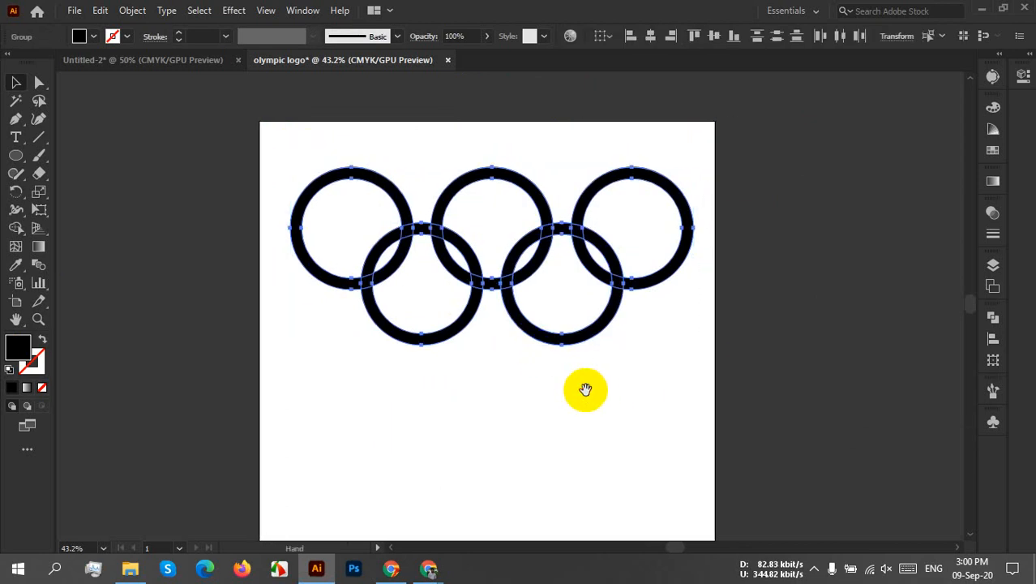
{"action": "left_click", "coordinate": [134, 12]}
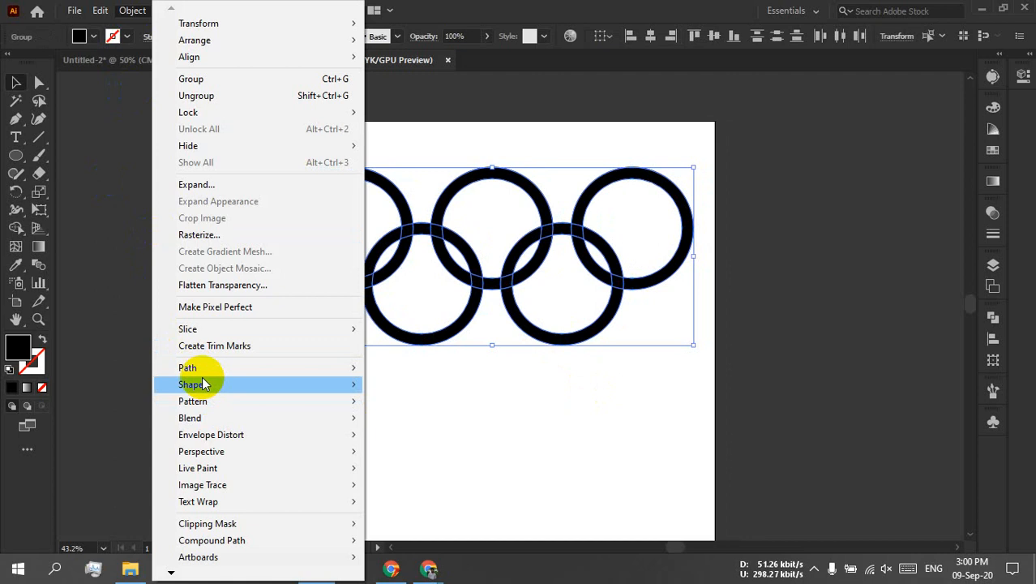
{"action": "mouse_move", "coordinate": [195, 369]}
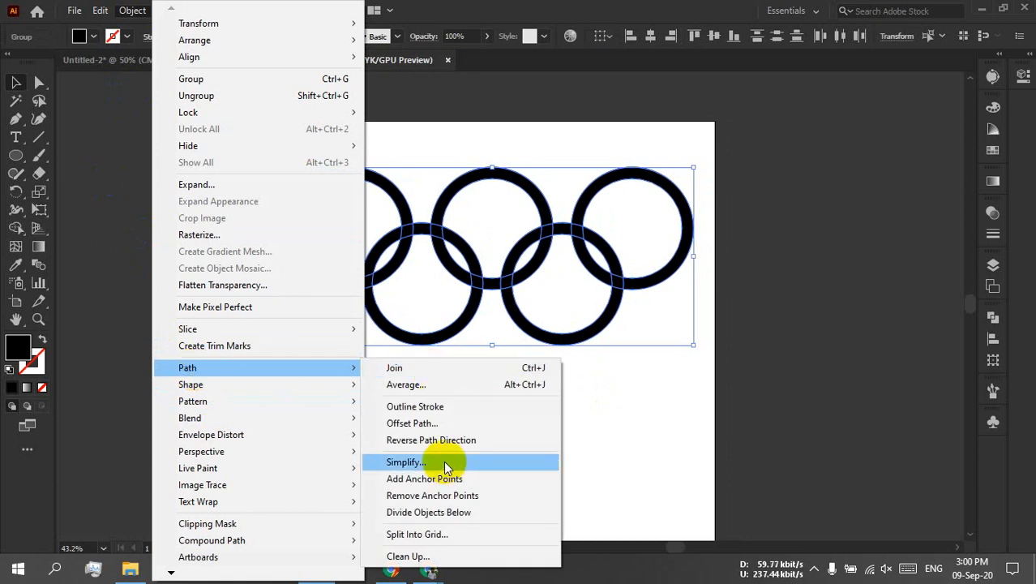
{"action": "left_click", "coordinate": [428, 423]}
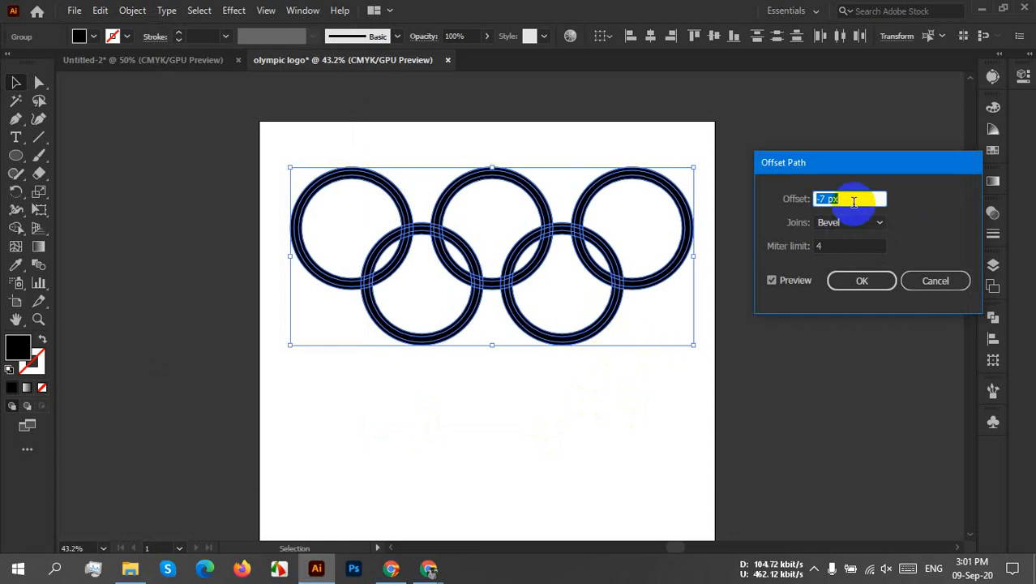
{"action": "type", "text": "2"}
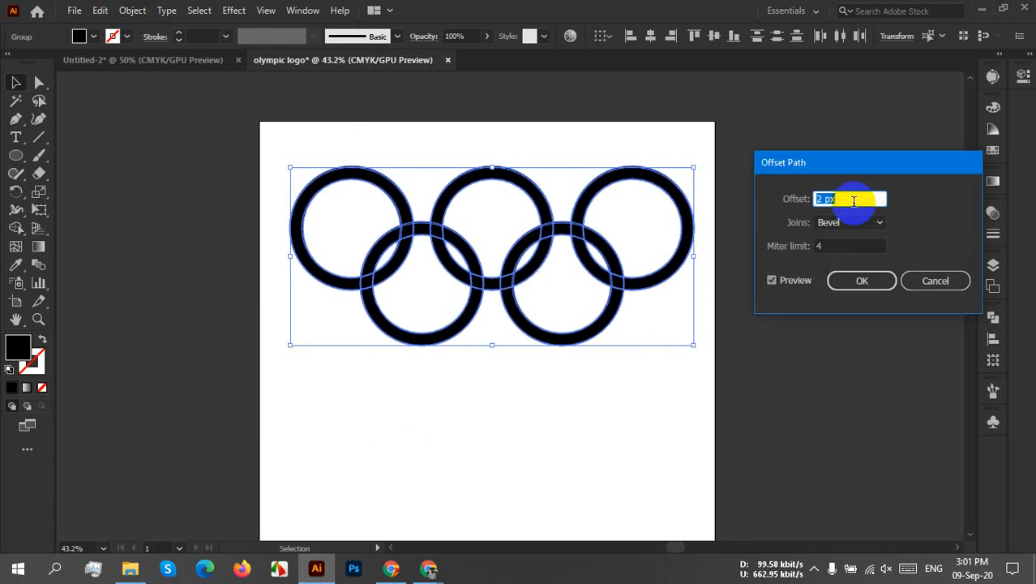
{"action": "key", "text": "Up"}
{"action": "key", "text": "Up"}
{"action": "key", "text": "Up"}
{"action": "key", "text": "Up"}
{"action": "key", "text": "Up"}
{"action": "key", "text": "Up"}
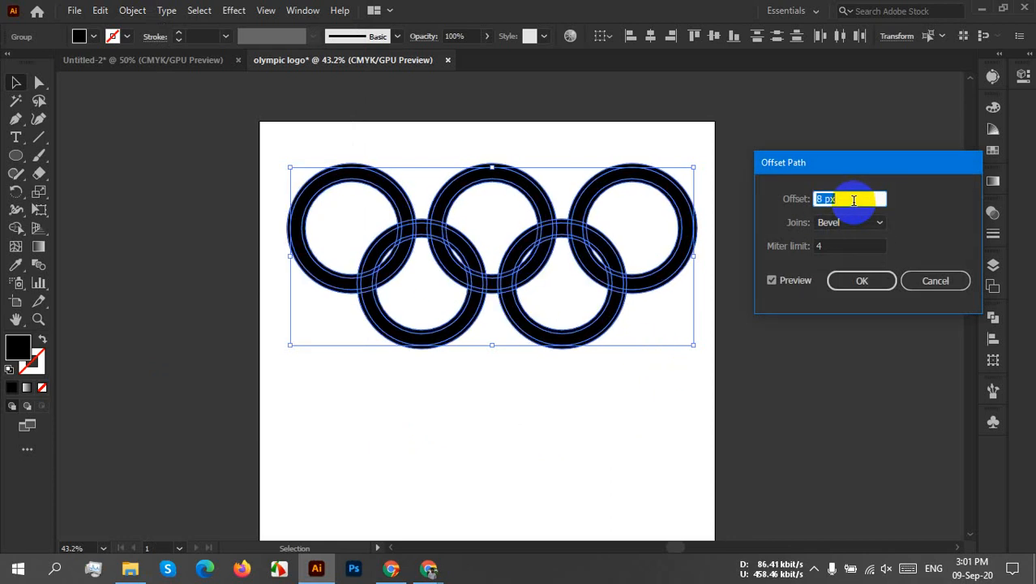
{"action": "key", "text": "Up"}
{"action": "key", "text": "Up"}
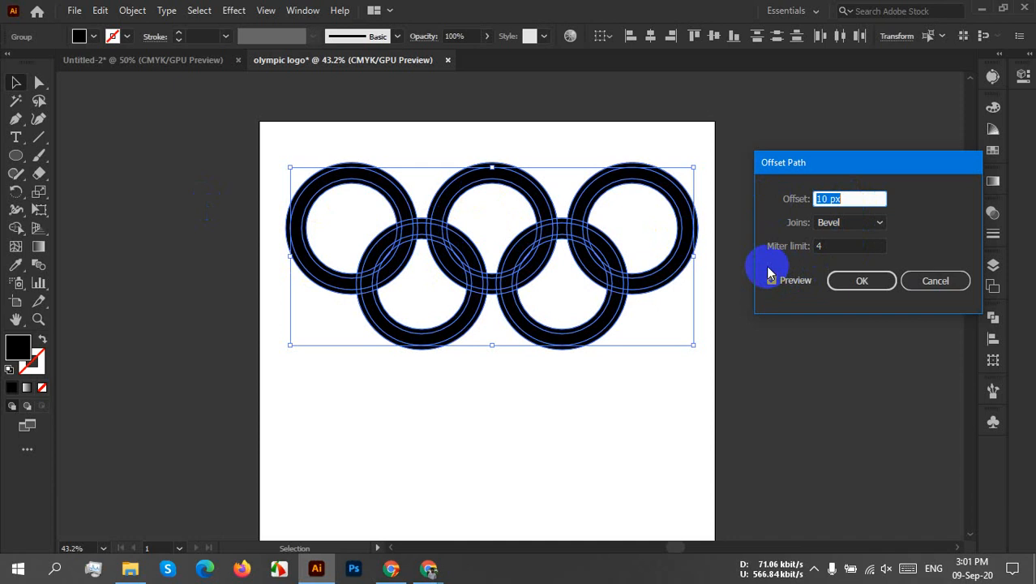
Step: Set the offset joins to Round, apply the path offset to the rings, and deselect them
{"action": "left_click", "coordinate": [842, 199]}
{"action": "left_click_drag", "start_coordinate": [856, 197], "coordinate": [809, 200]}
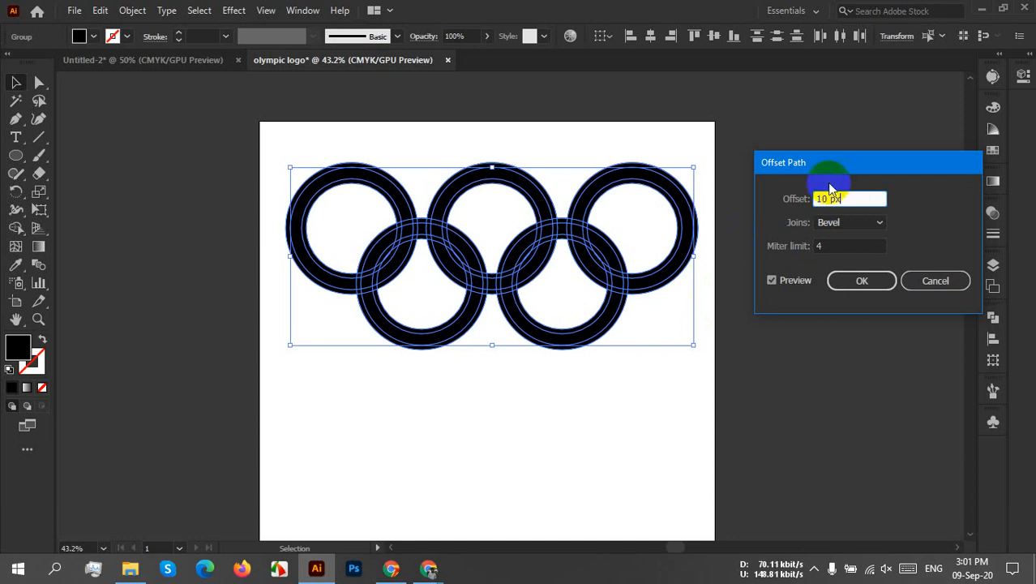
{"action": "left_click", "coordinate": [842, 198]}
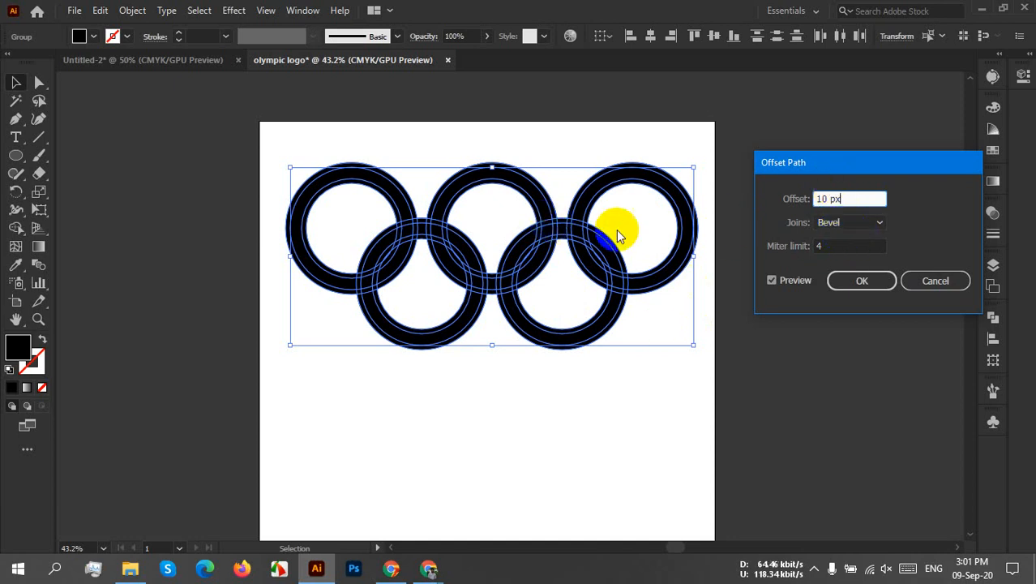
{"action": "left_click", "coordinate": [853, 224]}
{"action": "left_click", "coordinate": [840, 239]}
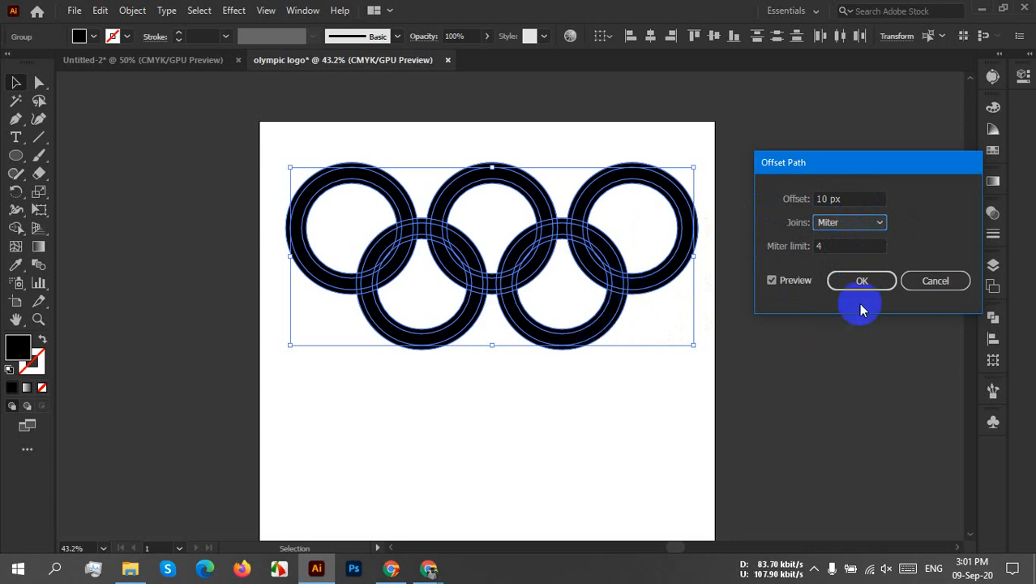
{"action": "left_click", "coordinate": [862, 280]}
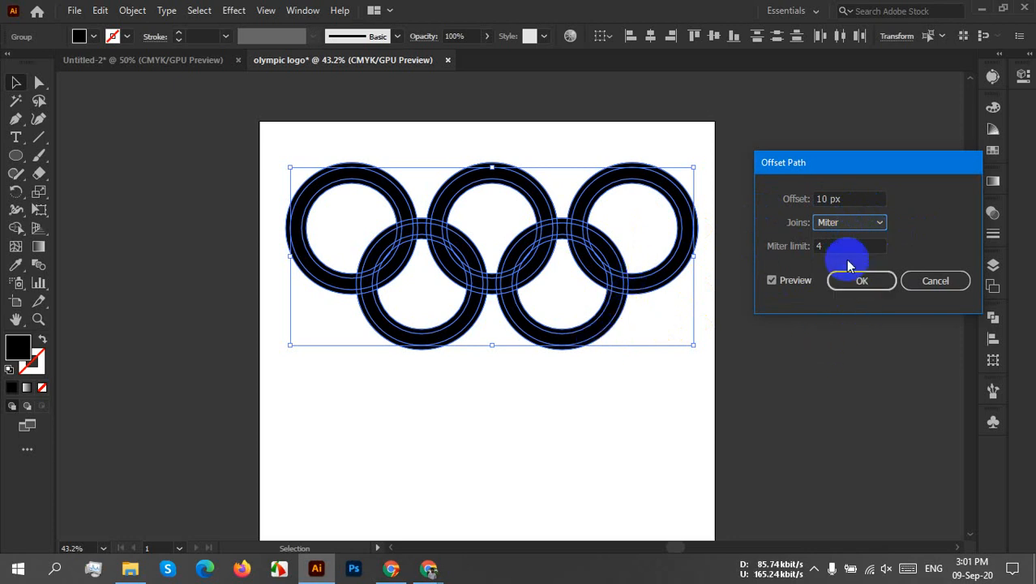
{"action": "left_click", "coordinate": [848, 222]}
{"action": "left_click", "coordinate": [847, 258]}
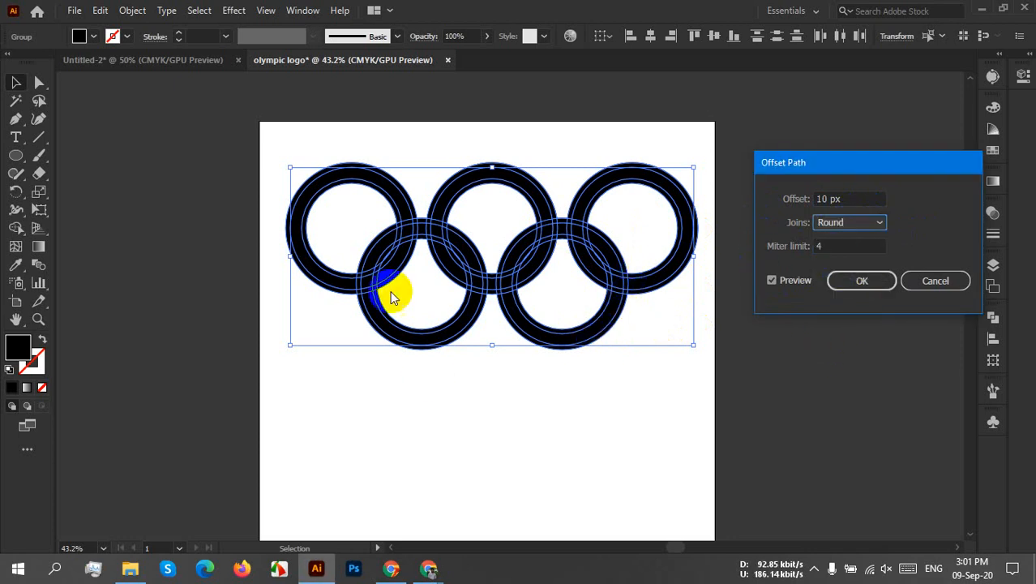
{"action": "left_click", "coordinate": [853, 276]}
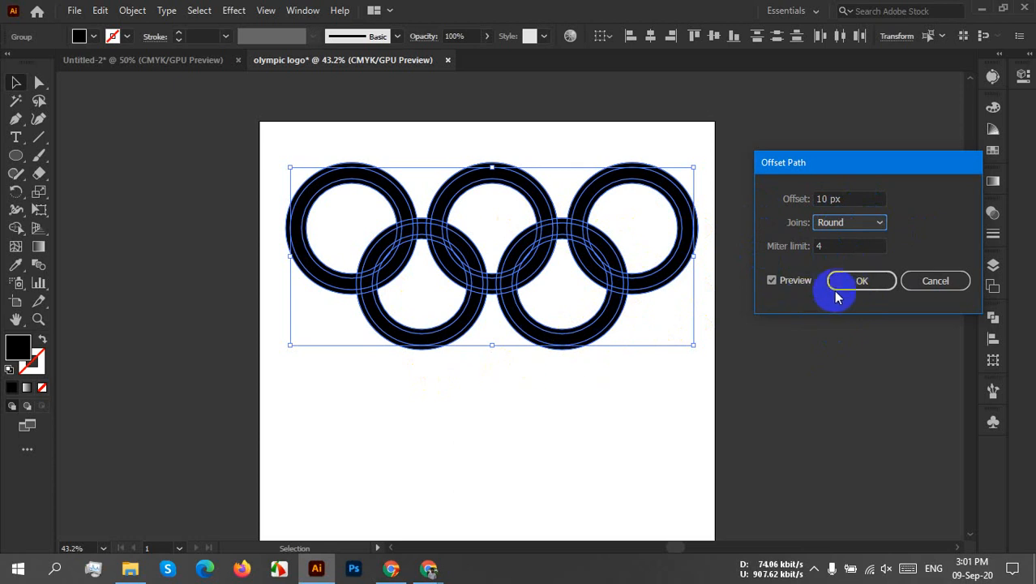
{"action": "left_click", "coordinate": [851, 278]}
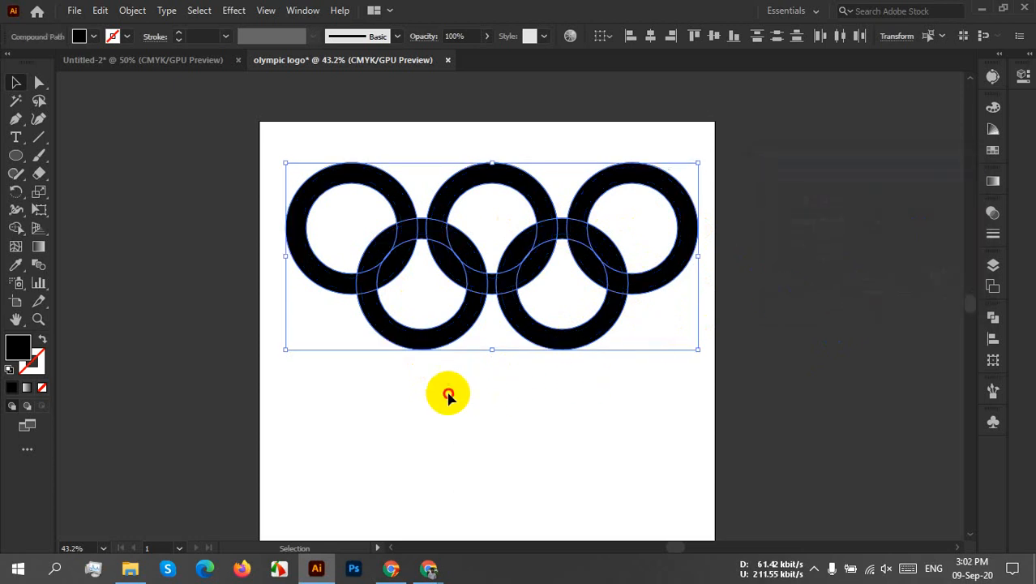
{"action": "left_click", "coordinate": [443, 369]}
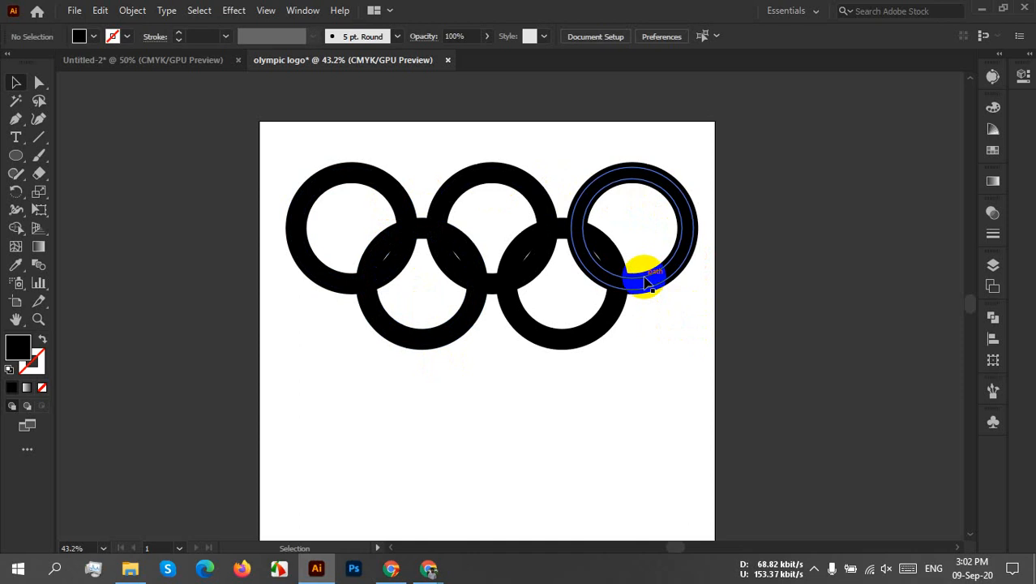
Step: Select all rings with their offset outlines and split them at every overlap with Pathfinder Divide
{"action": "left_click_drag", "start_coordinate": [237, 148], "coordinate": [758, 361]}
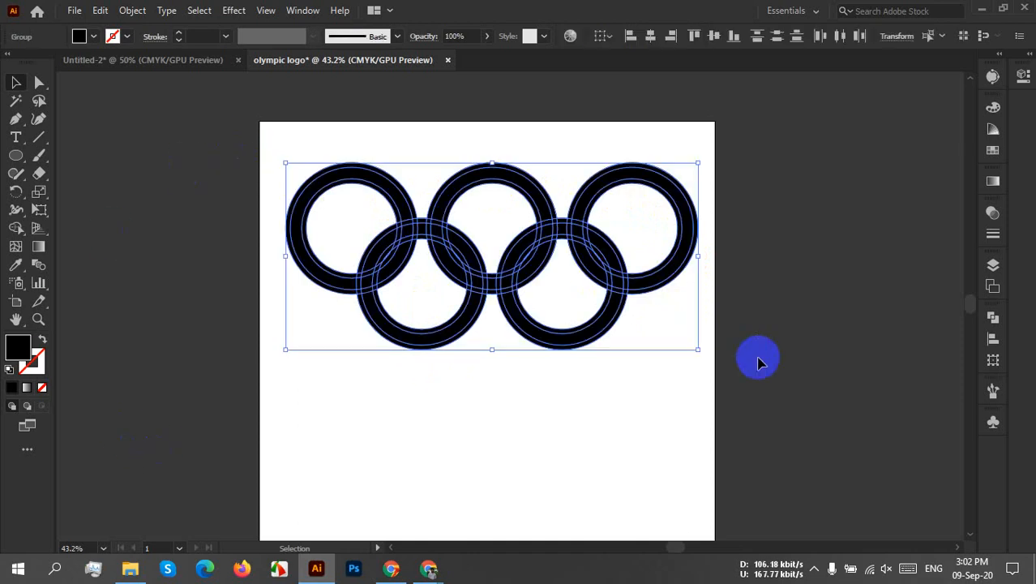
{"action": "left_click", "coordinate": [995, 320]}
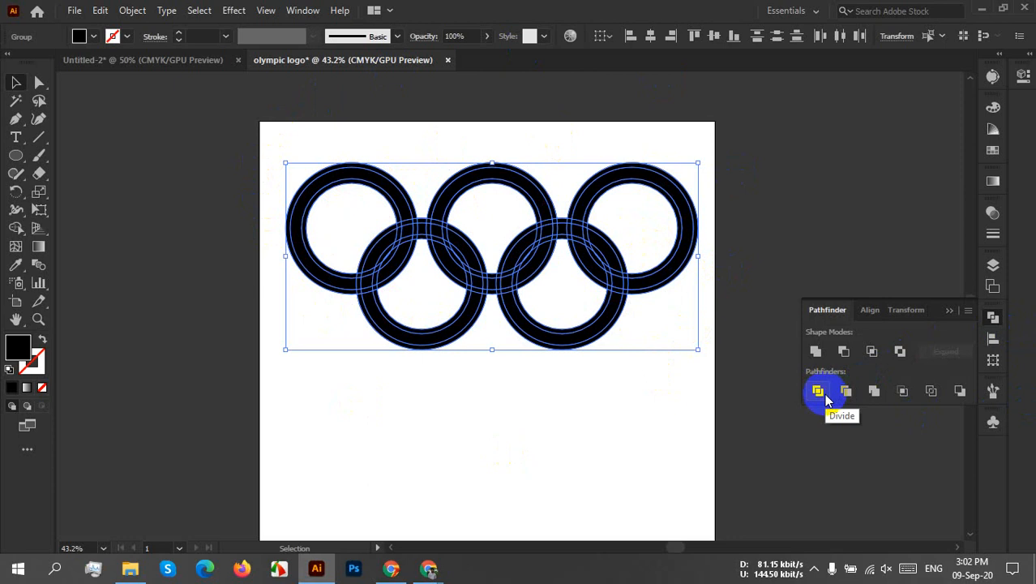
{"action": "left_click", "coordinate": [302, 10]}
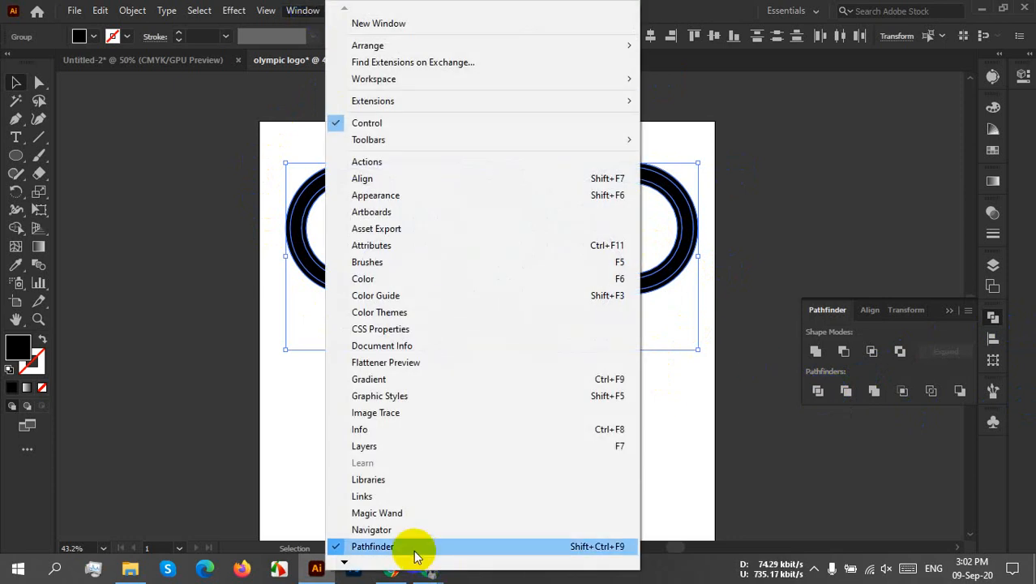
{"action": "scroll", "coordinate": [511, 551], "scroll_direction": "down", "scroll_amount": 1}
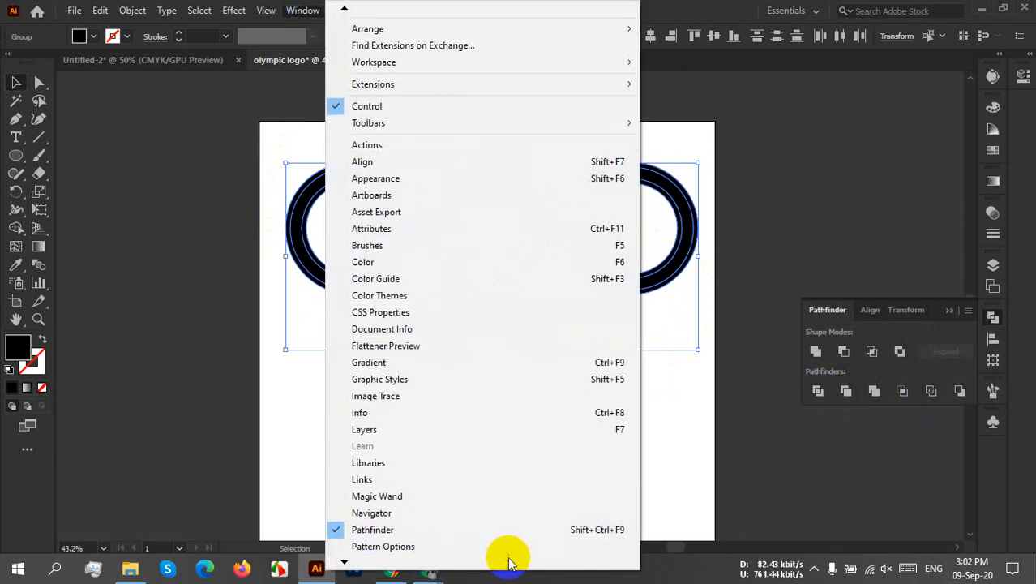
{"action": "left_click", "coordinate": [485, 531]}
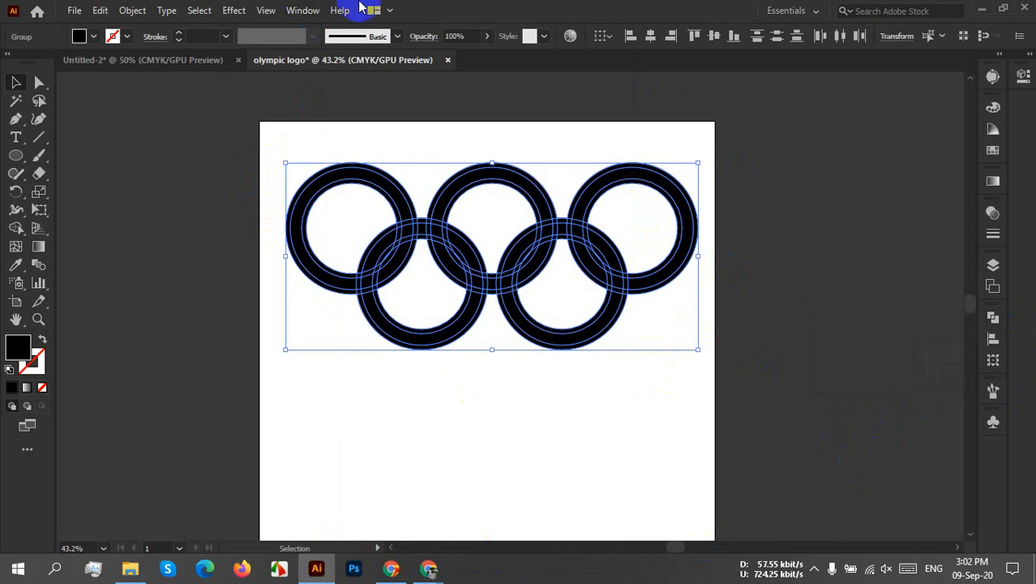
{"action": "left_click", "coordinate": [302, 10]}
{"action": "left_click", "coordinate": [403, 534]}
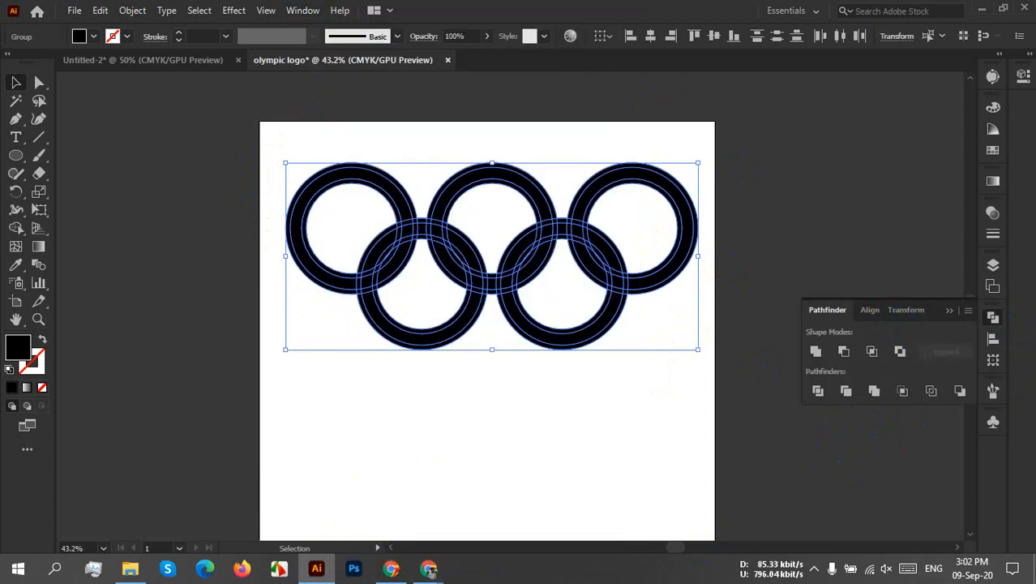
{"action": "left_click", "coordinate": [817, 393]}
{"action": "left_click", "coordinate": [949, 310]}
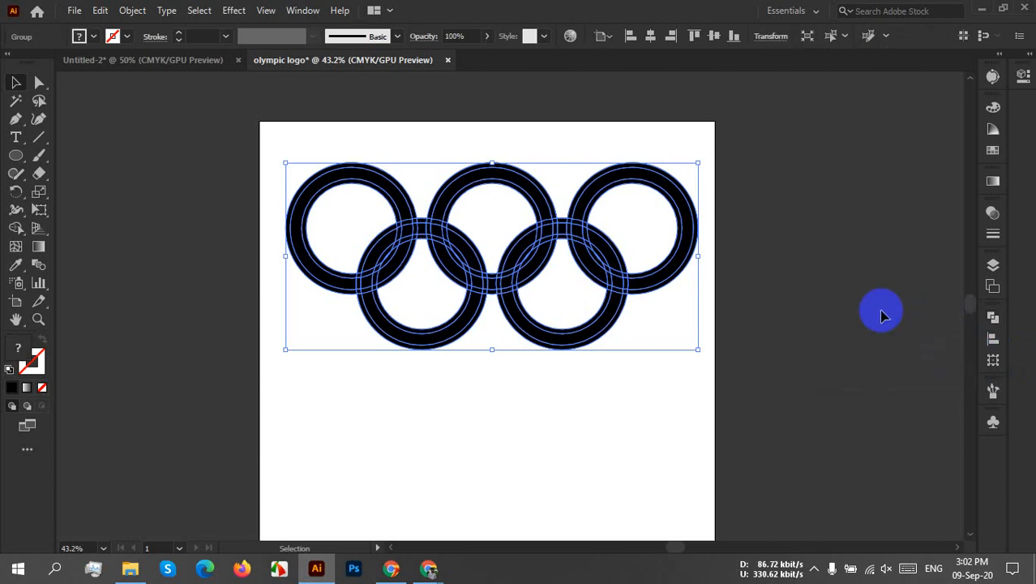
Step: Ungroup the divided ring artwork into individual pieces and deselect them
{"action": "right_click", "coordinate": [475, 235]}
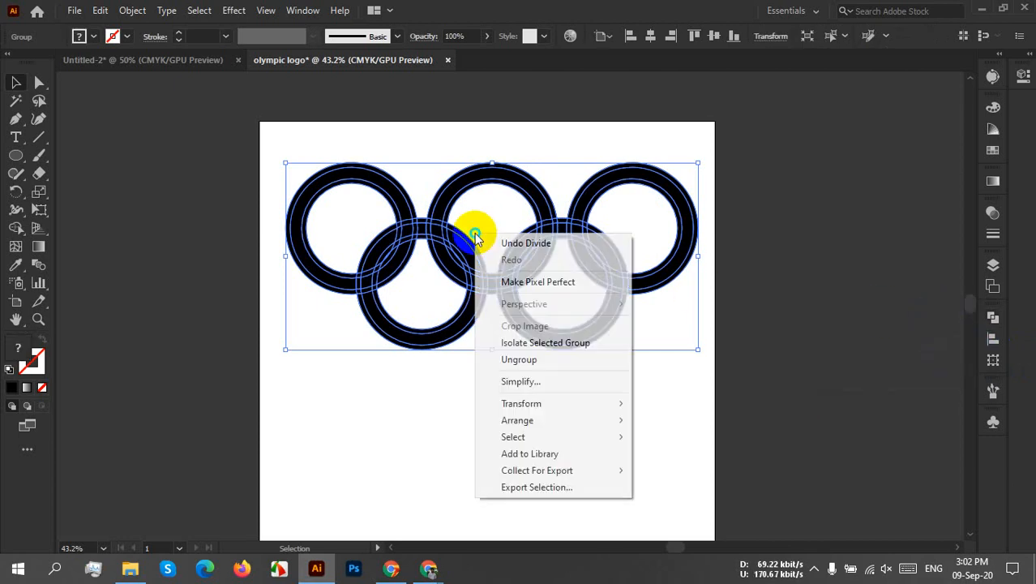
{"action": "left_click", "coordinate": [523, 361]}
{"action": "left_click", "coordinate": [679, 367]}
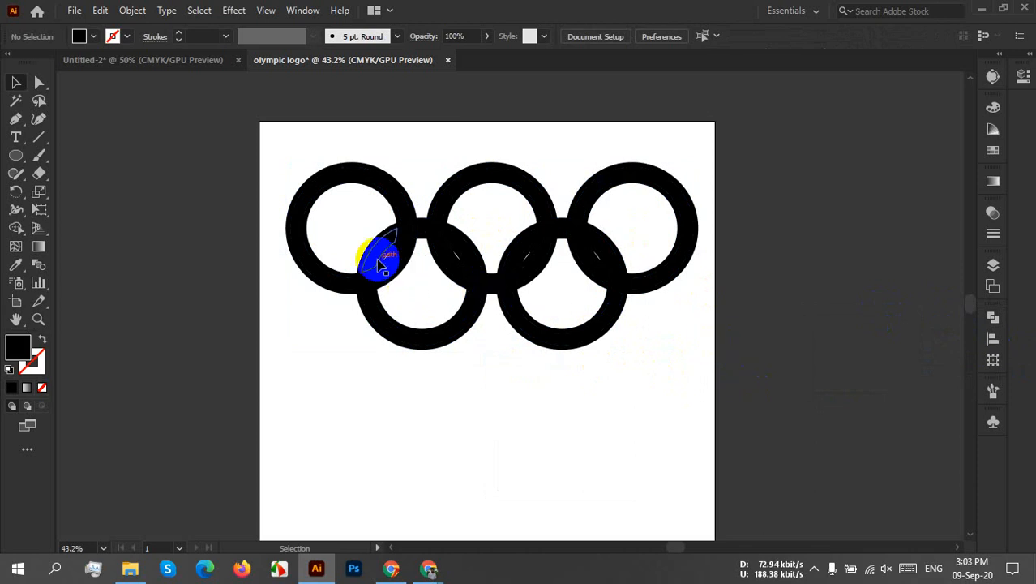
Step: Delete the inner offset band, the unfilled piece inside and the outer offset band of the upper-left ring
{"action": "scroll", "coordinate": [381, 259], "scroll_direction": "up", "scroll_amount": 5}
{"action": "left_click_drag", "start_coordinate": [537, 155], "coordinate": [620, 296]}
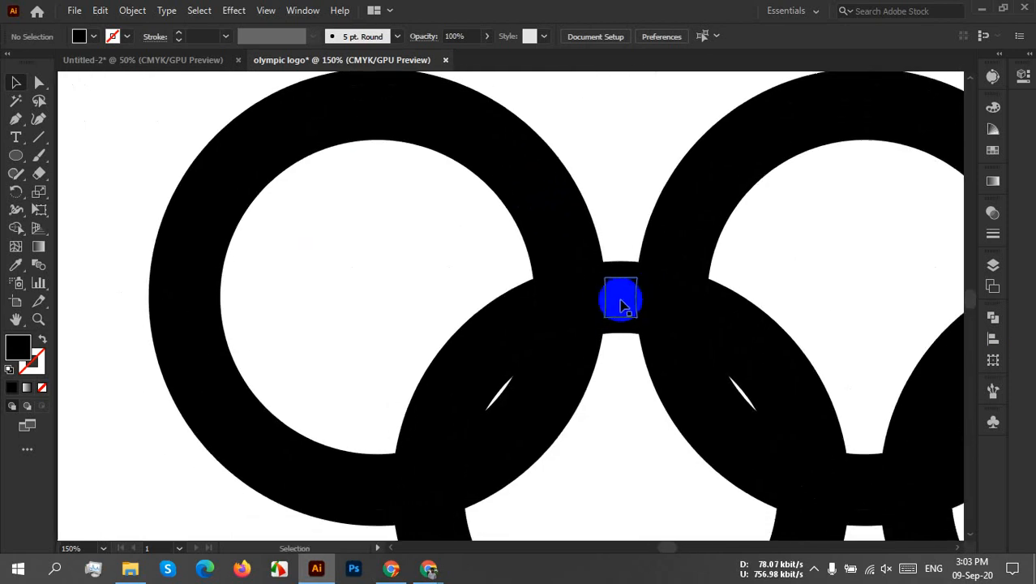
{"action": "scroll", "coordinate": [609, 301], "scroll_direction": "down", "scroll_amount": 2}
{"action": "left_click", "coordinate": [518, 215]}
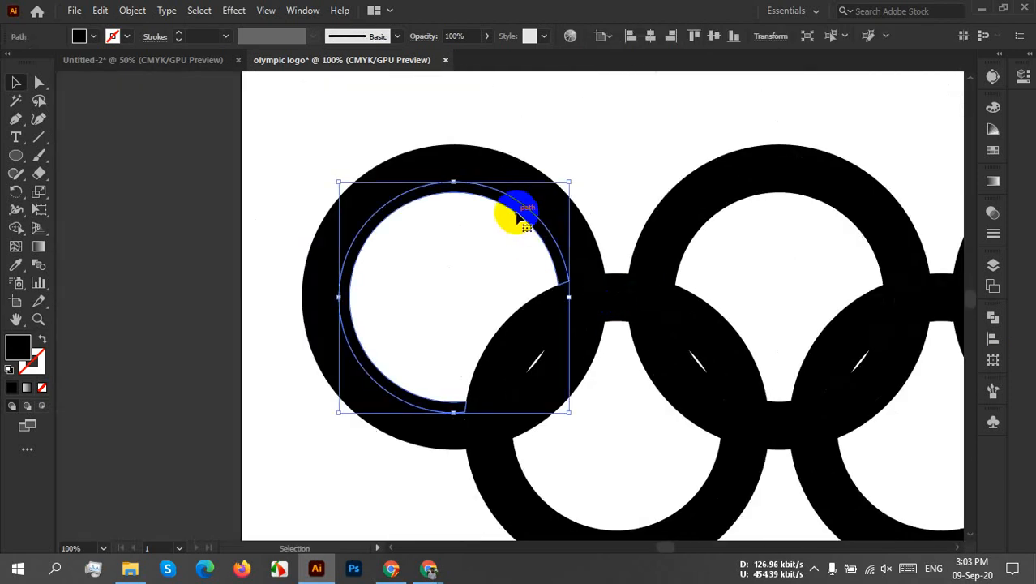
{"action": "key", "text": "Delete"}
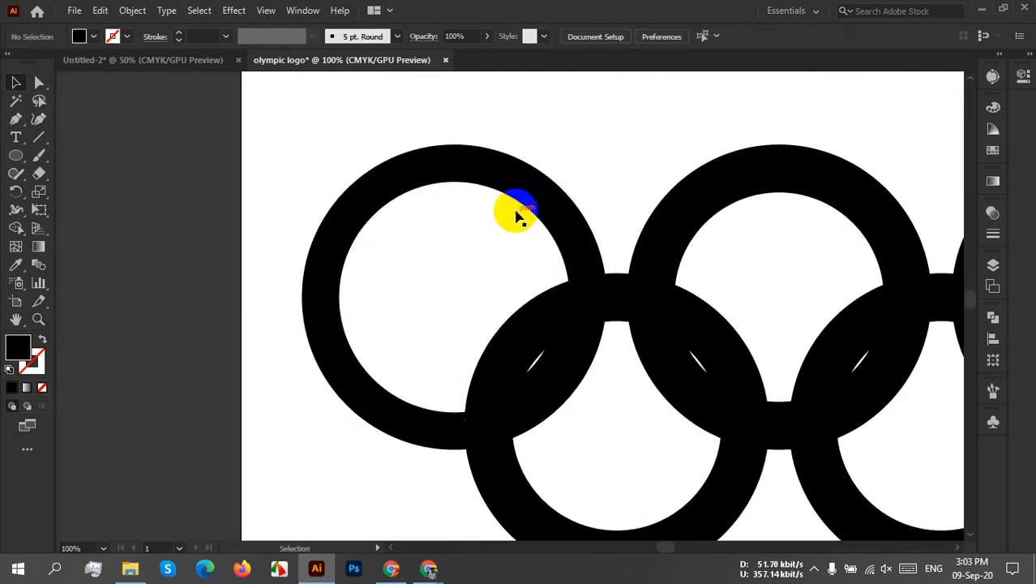
{"action": "left_click", "coordinate": [517, 213]}
{"action": "key", "text": "Delete"}
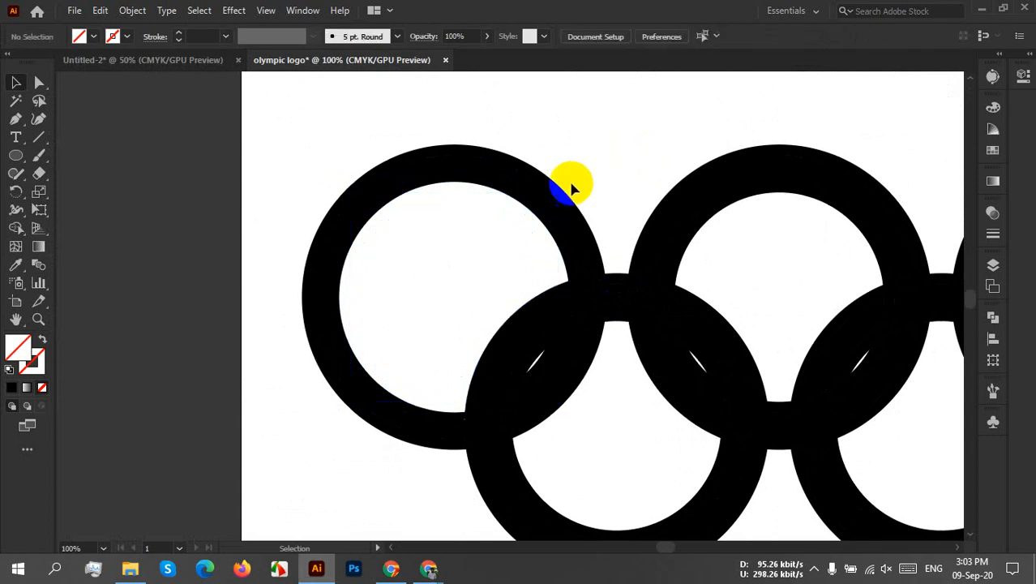
{"action": "left_click", "coordinate": [571, 199]}
{"action": "key", "text": "Delete"}
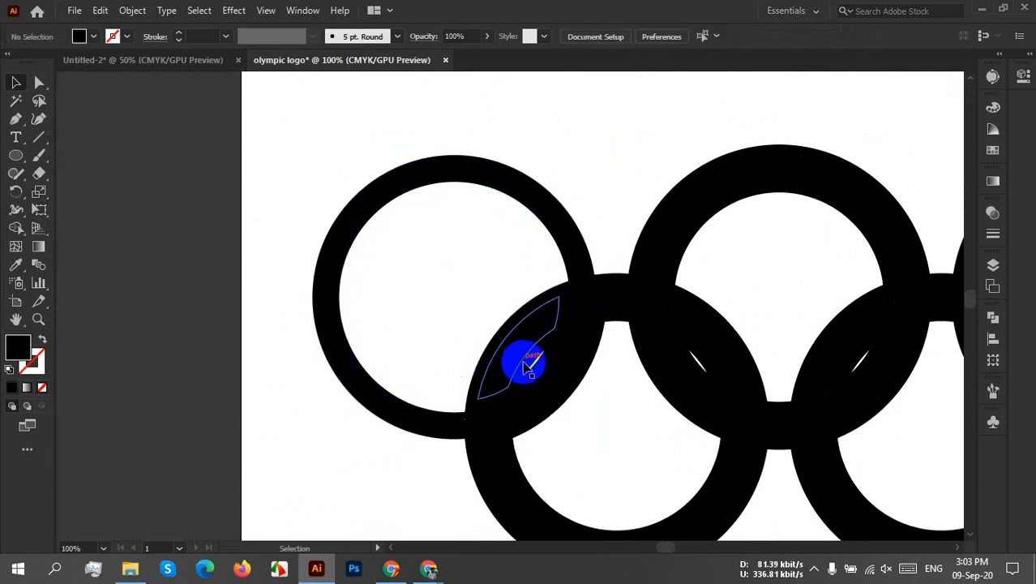
Step: Delete the outer offset band pieces and the small corner piece where the upper-left and lower-left rings overlap
{"action": "left_click", "coordinate": [525, 361]}
{"action": "key", "text": "Delete"}
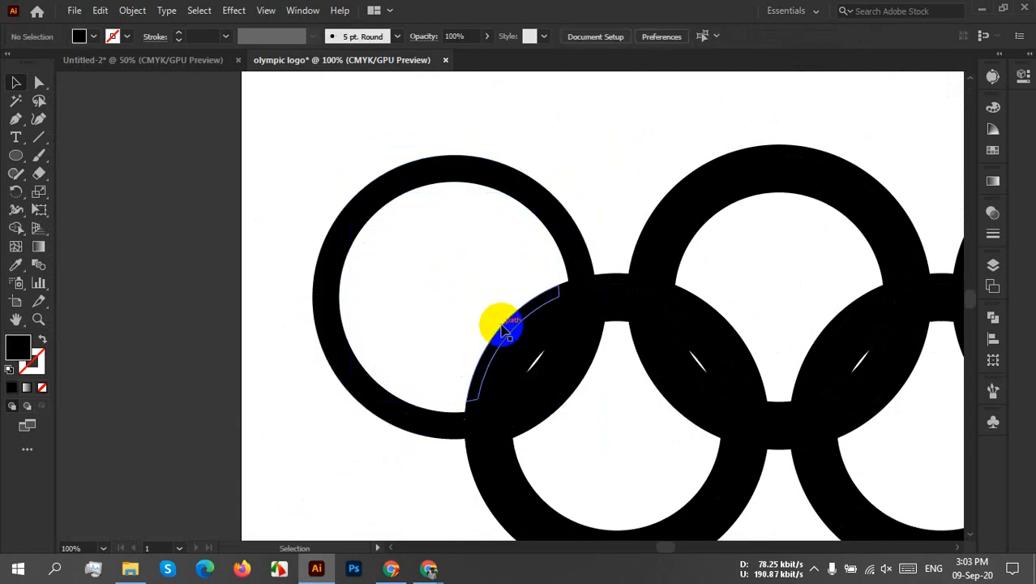
{"action": "left_click", "coordinate": [558, 282]}
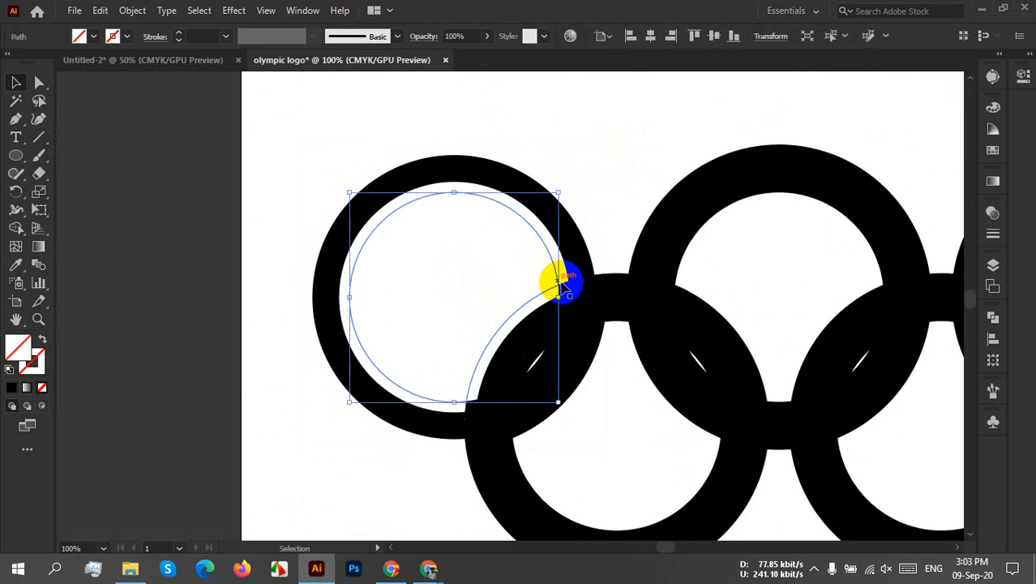
{"action": "key", "text": "Delete"}
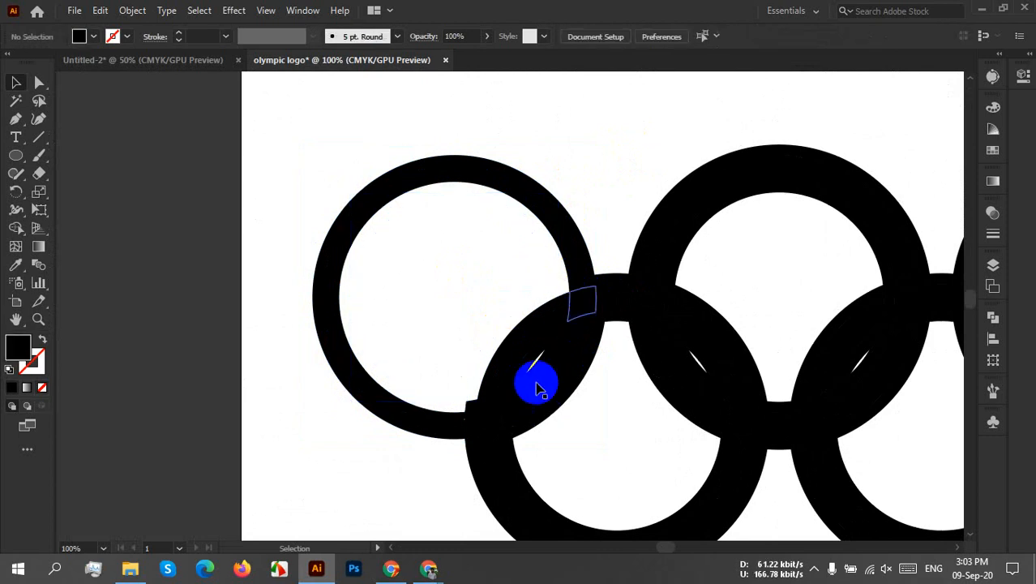
{"action": "left_click", "coordinate": [467, 406]}
{"action": "key", "text": "Delete"}
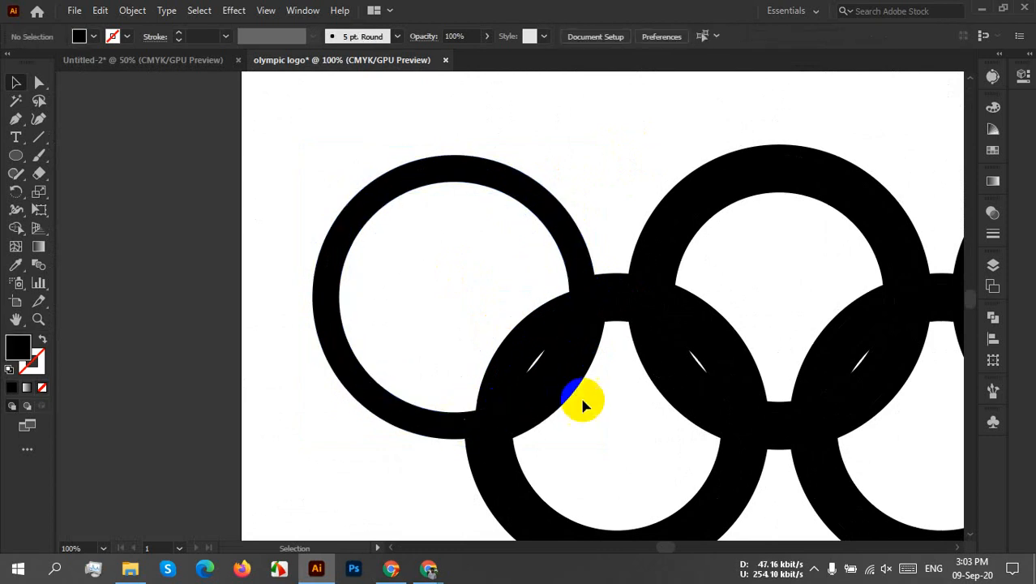
{"action": "left_click", "coordinate": [571, 389]}
{"action": "key", "text": "Delete"}
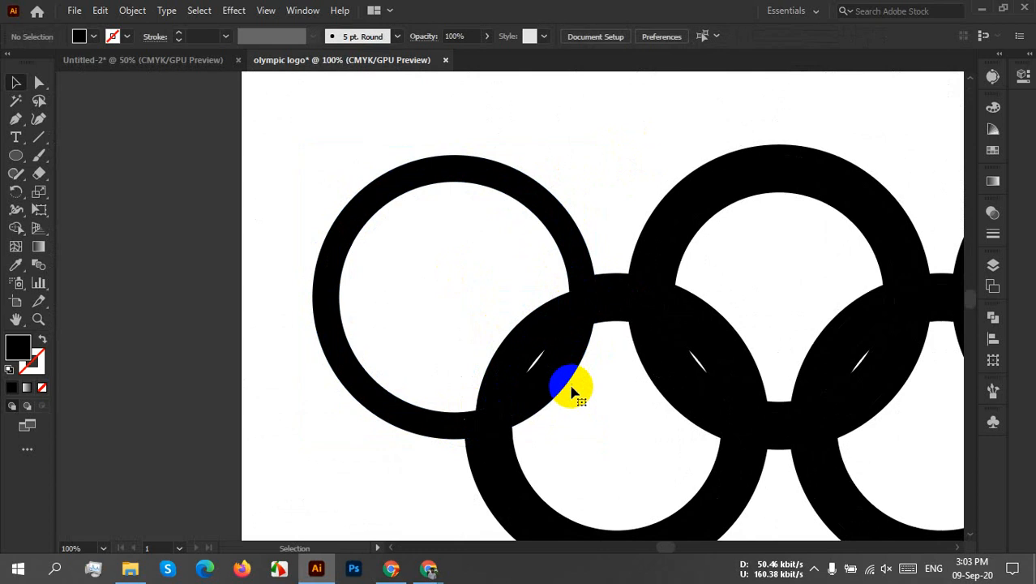
Step: Clear the leftover inner offset pieces from the lens-shaped opening between the upper-left and lower-left rings
{"action": "left_click", "coordinate": [549, 356]}
{"action": "key", "text": "Delete"}
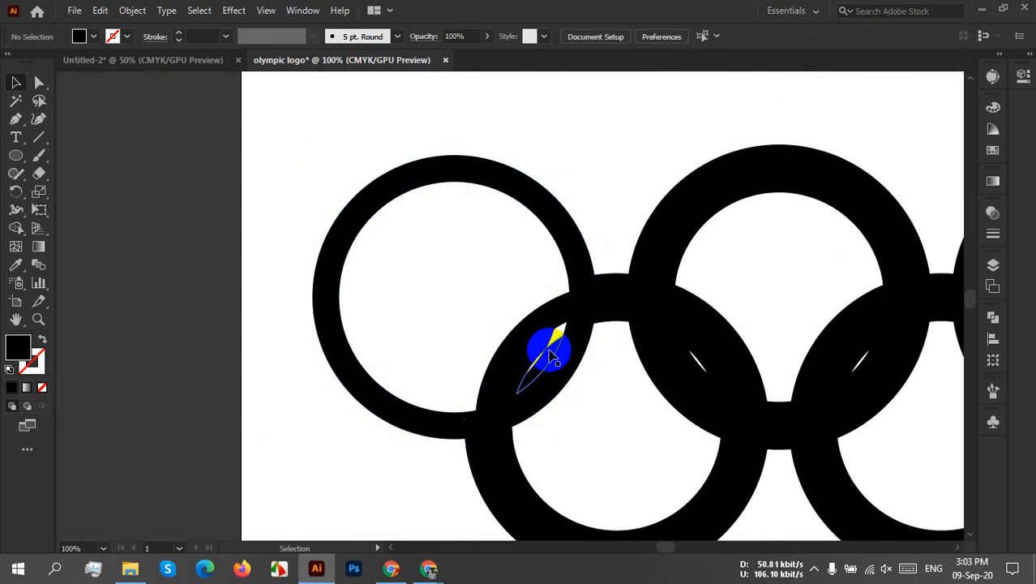
{"action": "left_click", "coordinate": [553, 361]}
{"action": "key", "text": "Delete"}
{"action": "left_click", "coordinate": [550, 359]}
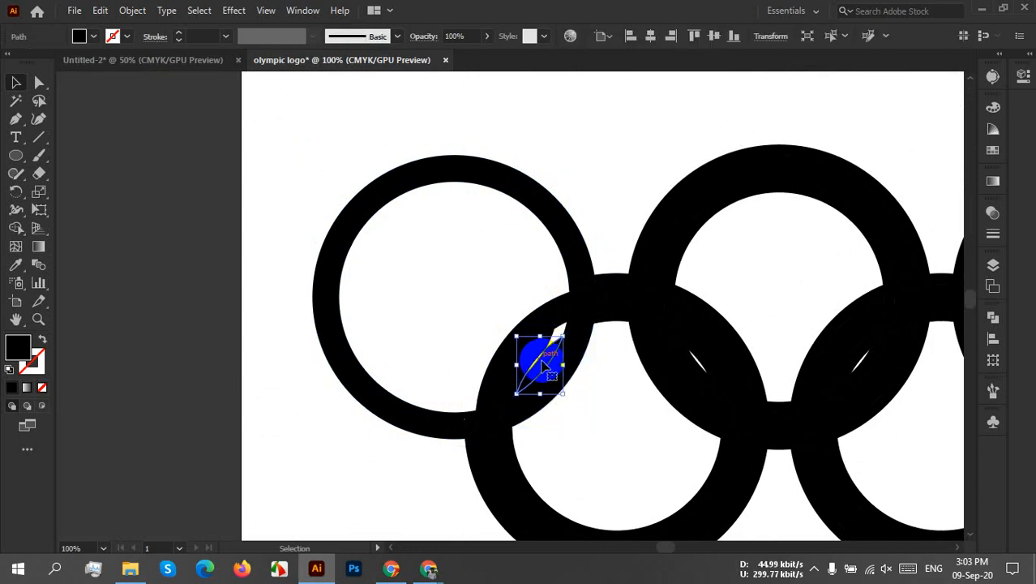
{"action": "key", "text": "Delete"}
{"action": "left_click", "coordinate": [538, 359]}
{"action": "key", "text": "Delete"}
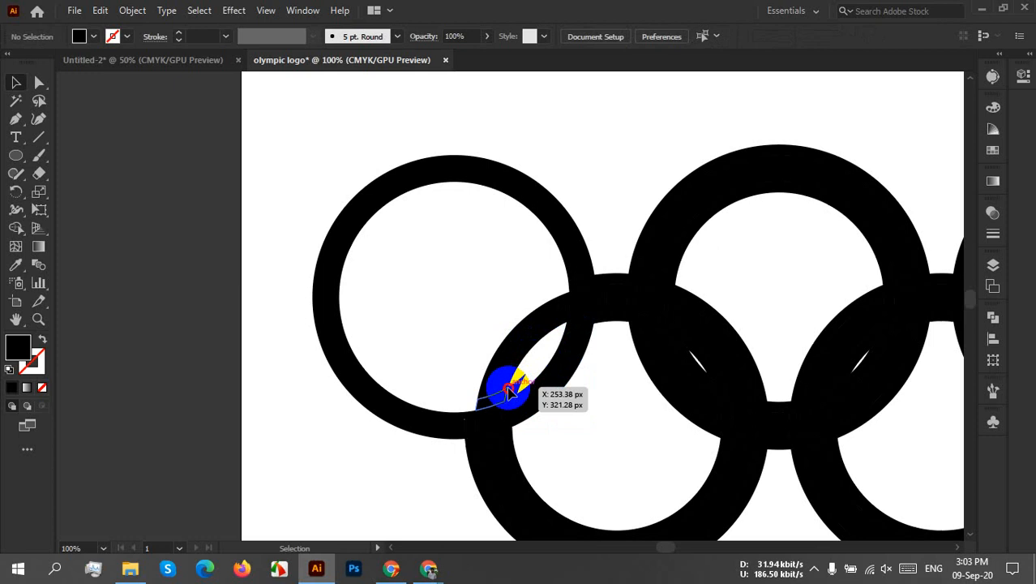
{"action": "left_click", "coordinate": [511, 385]}
{"action": "key", "text": "Delete"}
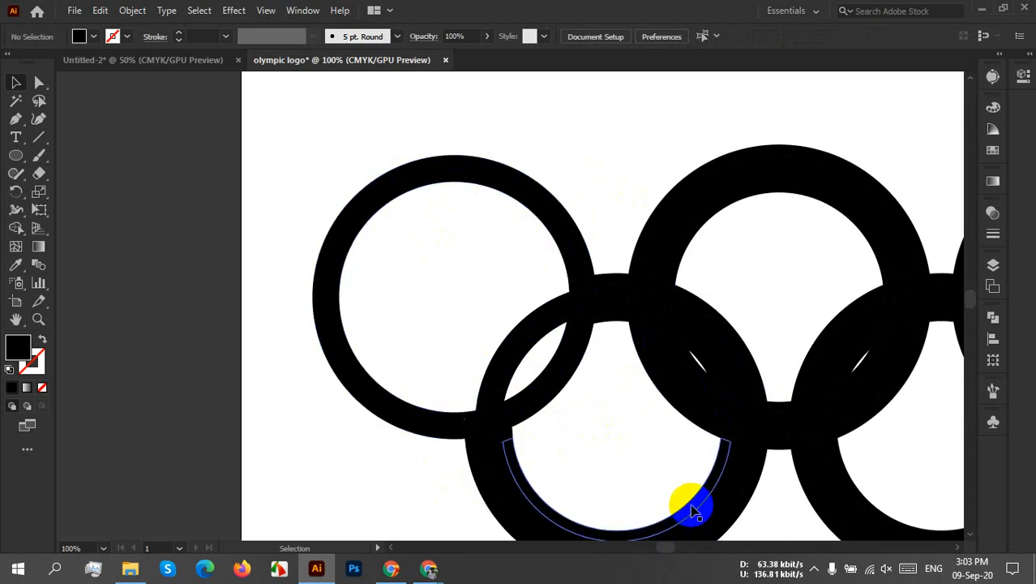
Step: Show the artwork as outlines and delete the unfilled sliver in the overlap of the upper-left and lower-left rings
{"action": "left_click", "coordinate": [382, 182]}
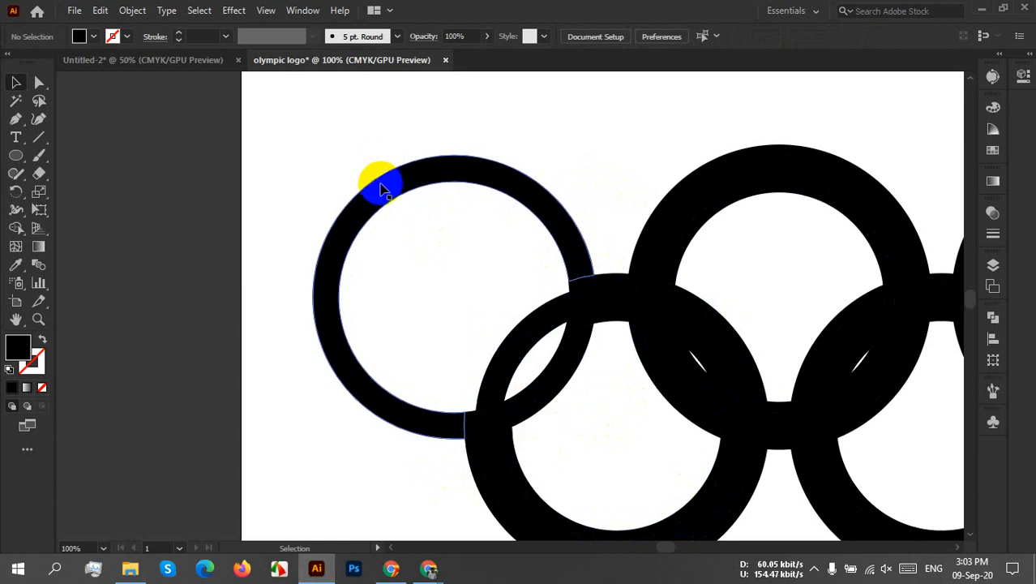
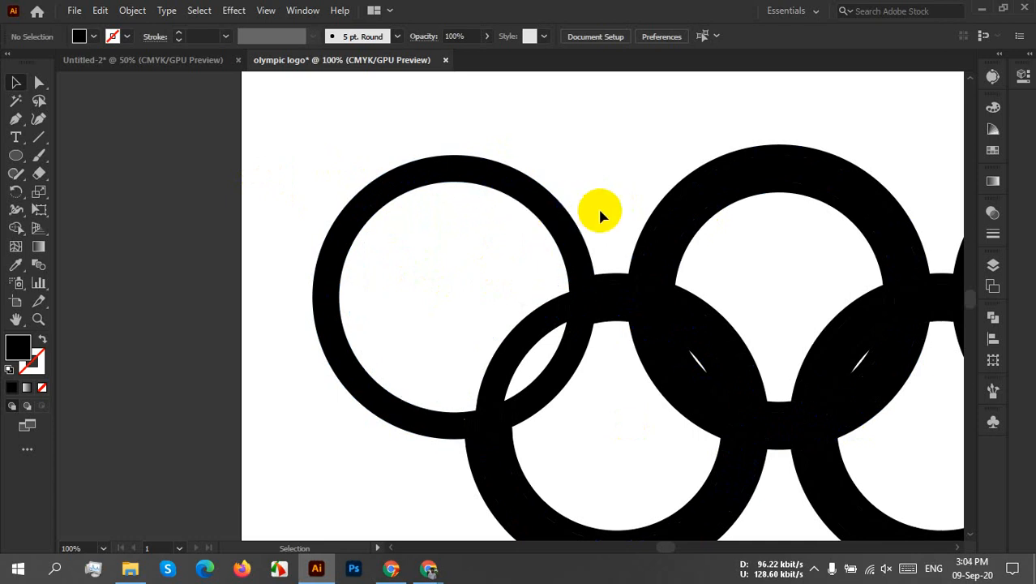
{"action": "scroll", "coordinate": [598, 207], "scroll_direction": "down", "scroll_amount": 2, "text": "alt"}
{"action": "key", "text": "space"}
{"action": "left_click_drag", "start_coordinate": [648, 157], "coordinate": [542, 191]}
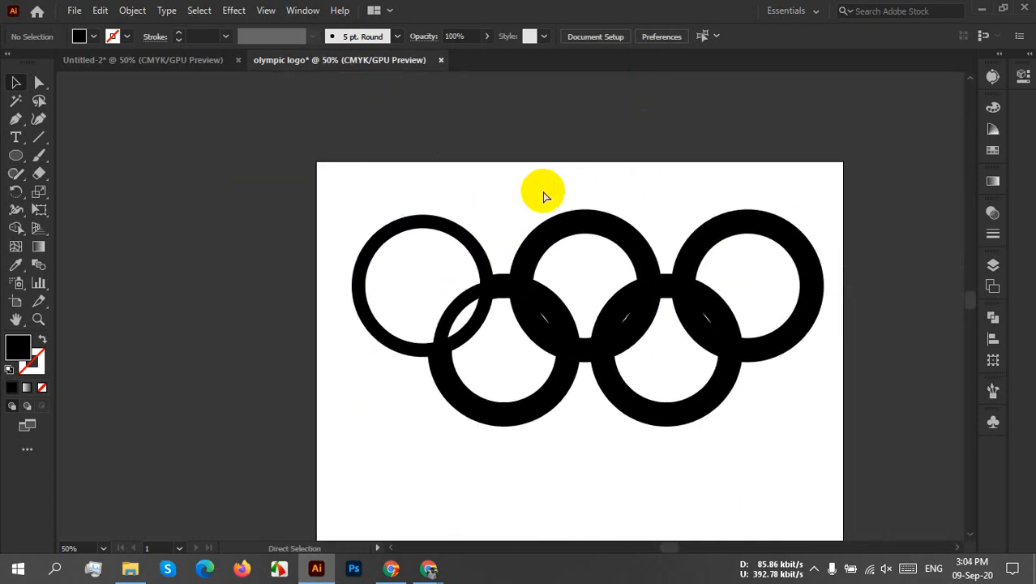
{"action": "key", "text": "ctrl+y"}
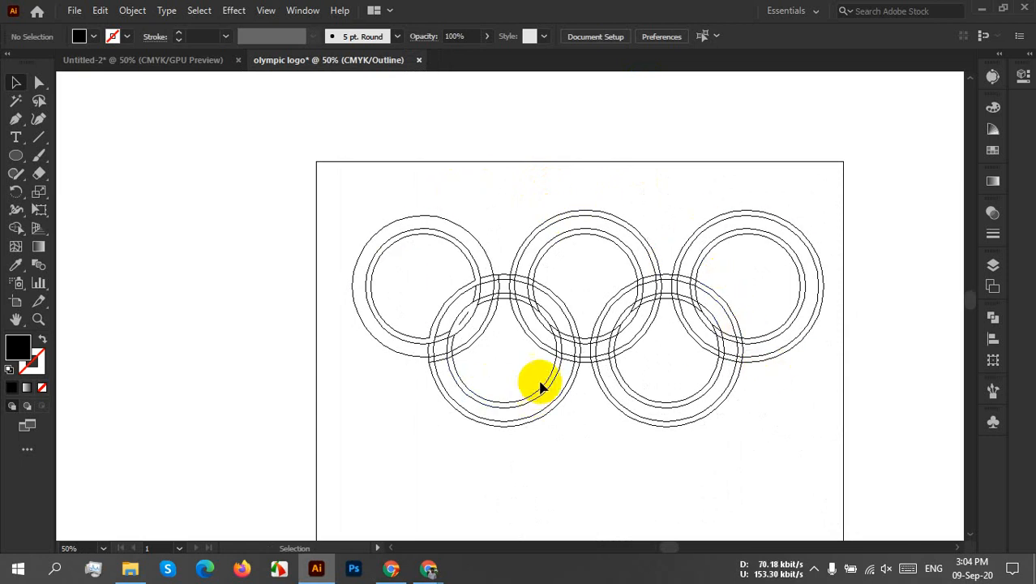
{"action": "scroll", "coordinate": [539, 381], "scroll_direction": "up", "scroll_amount": 4}
{"action": "left_click_drag", "start_coordinate": [492, 385], "coordinate": [528, 410]}
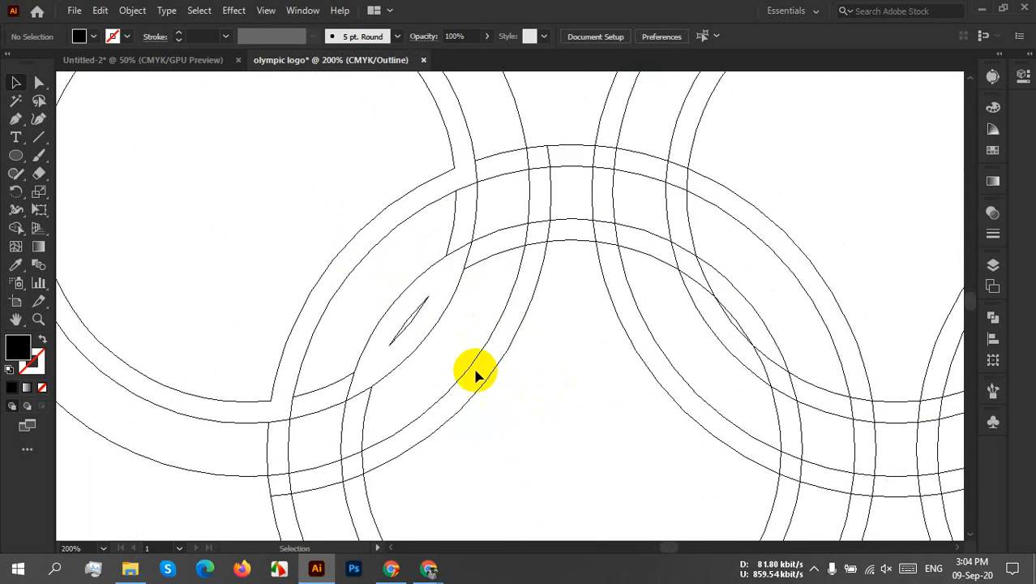
{"action": "left_click", "coordinate": [413, 318]}
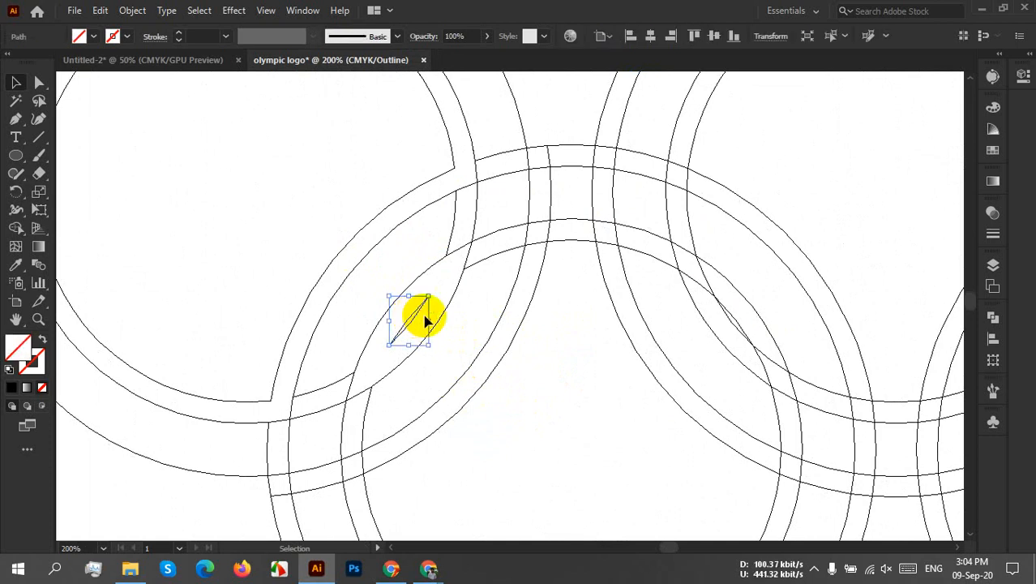
{"action": "key", "text": "Delete"}
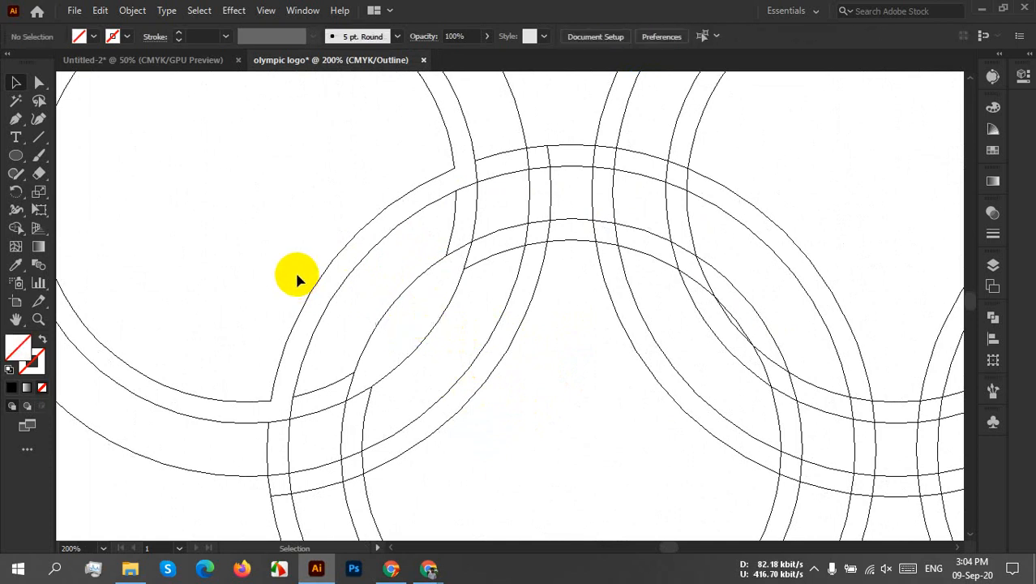
Step: Delete the unfilled path left inside the upper-left ring and return the artwork to preview display
{"action": "scroll", "coordinate": [296, 275], "scroll_direction": "up", "scroll_amount": 2}
{"action": "left_click", "coordinate": [443, 176]}
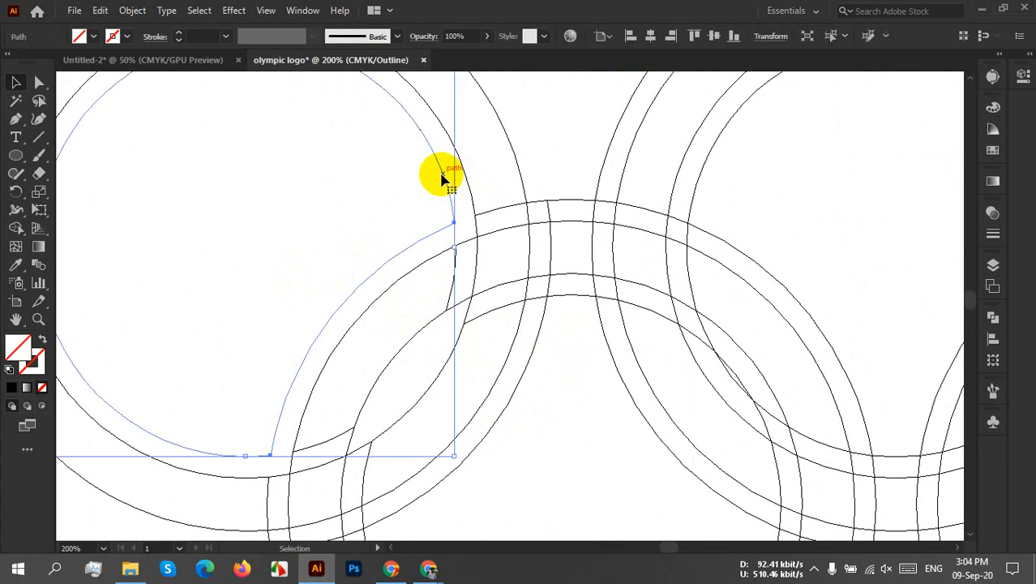
{"action": "scroll", "coordinate": [444, 176], "scroll_direction": "down", "scroll_amount": 2}
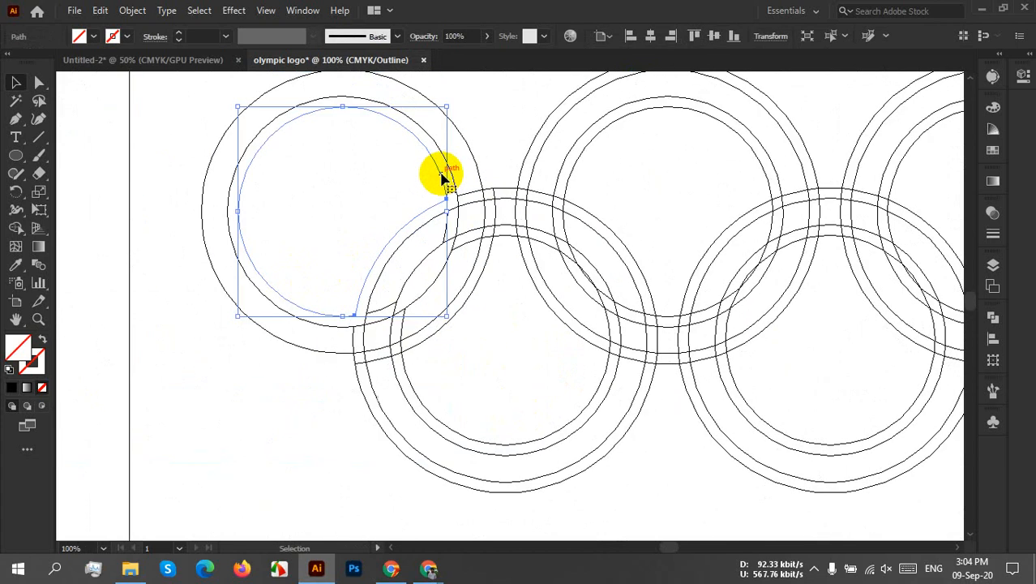
{"action": "key", "text": "Delete"}
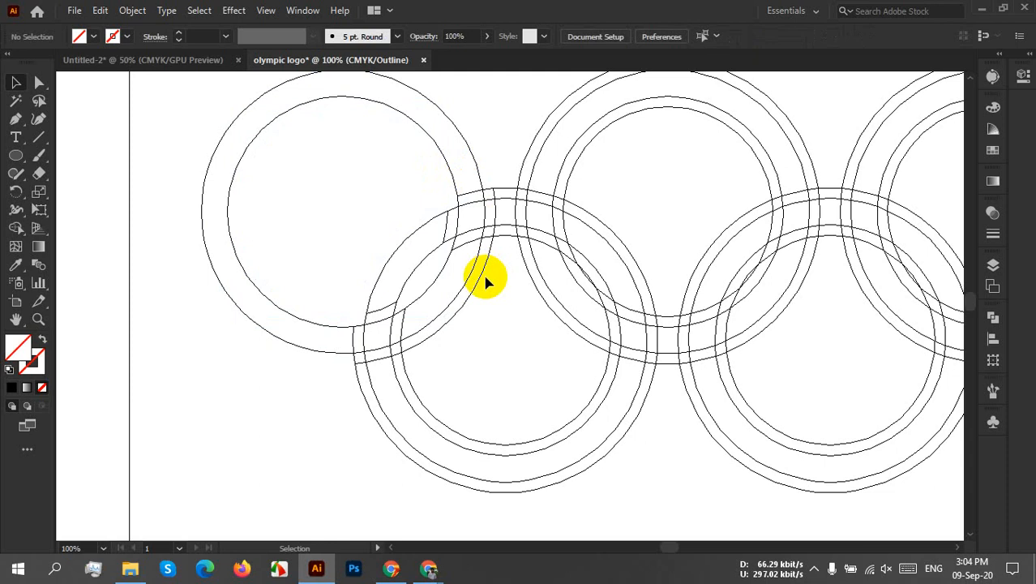
{"action": "left_click_drag", "start_coordinate": [668, 276], "coordinate": [574, 307]}
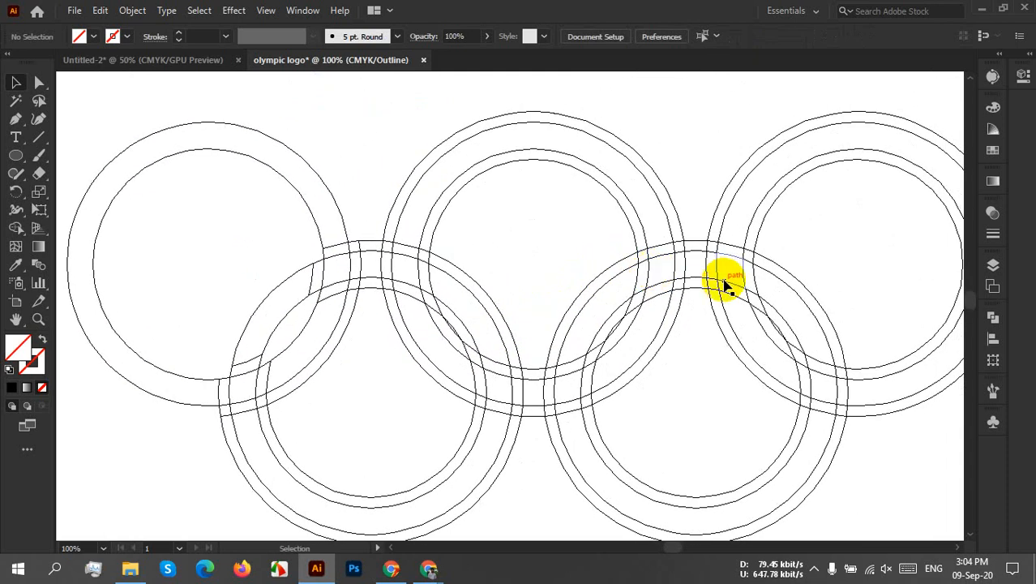
{"action": "key", "text": "ctrl+y"}
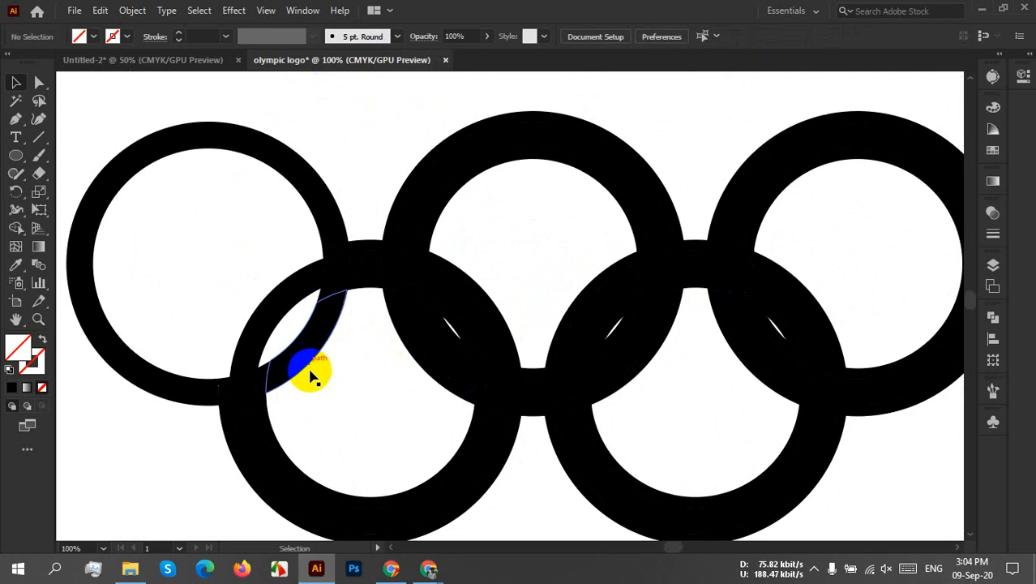
Step: Delete the lower-left ring's inner offset band, the unfilled piece inside it and the small corner piece beside the upper-middle ring
{"action": "left_click", "coordinate": [282, 446]}
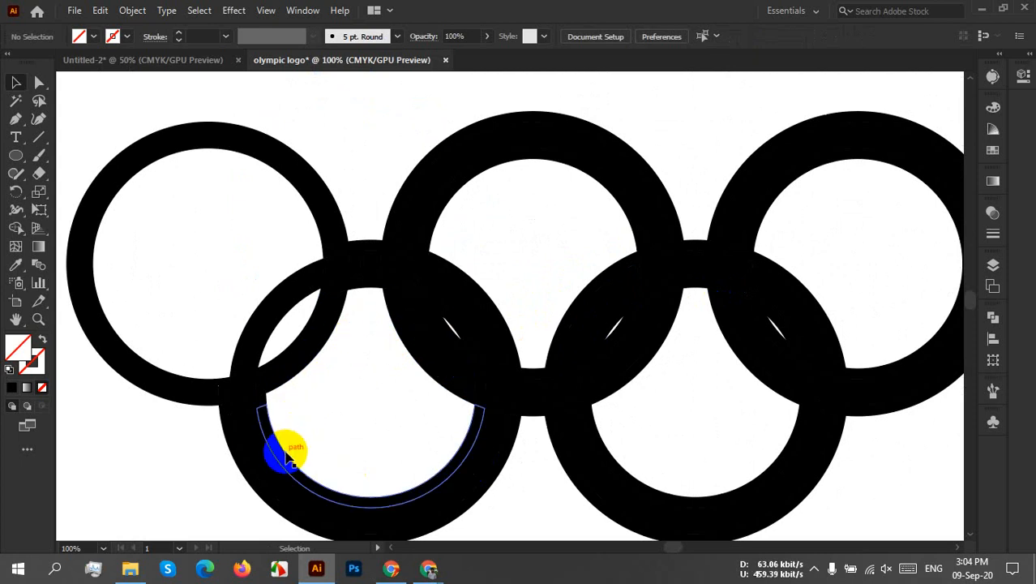
{"action": "key", "text": "Delete"}
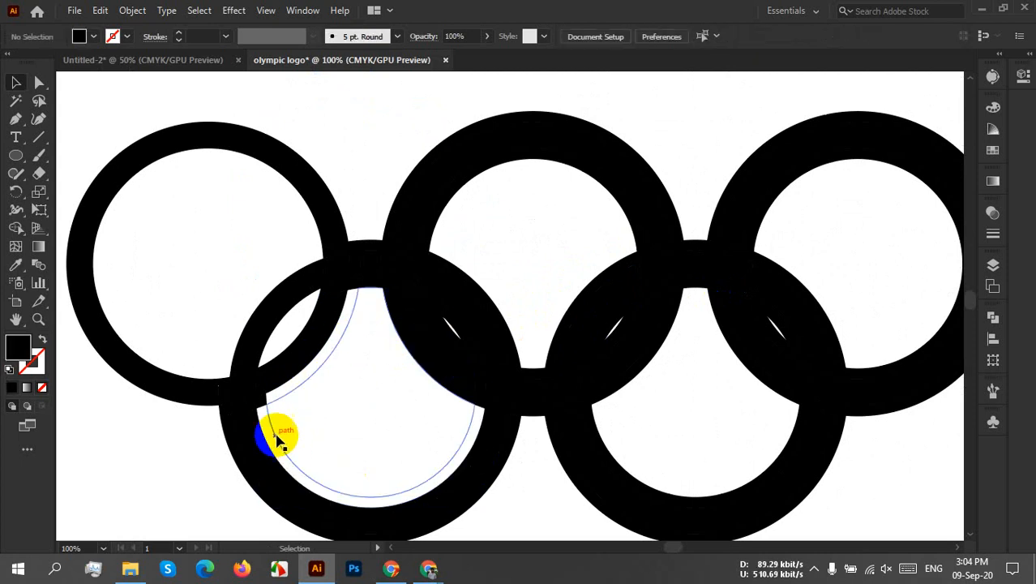
{"action": "left_click", "coordinate": [303, 470]}
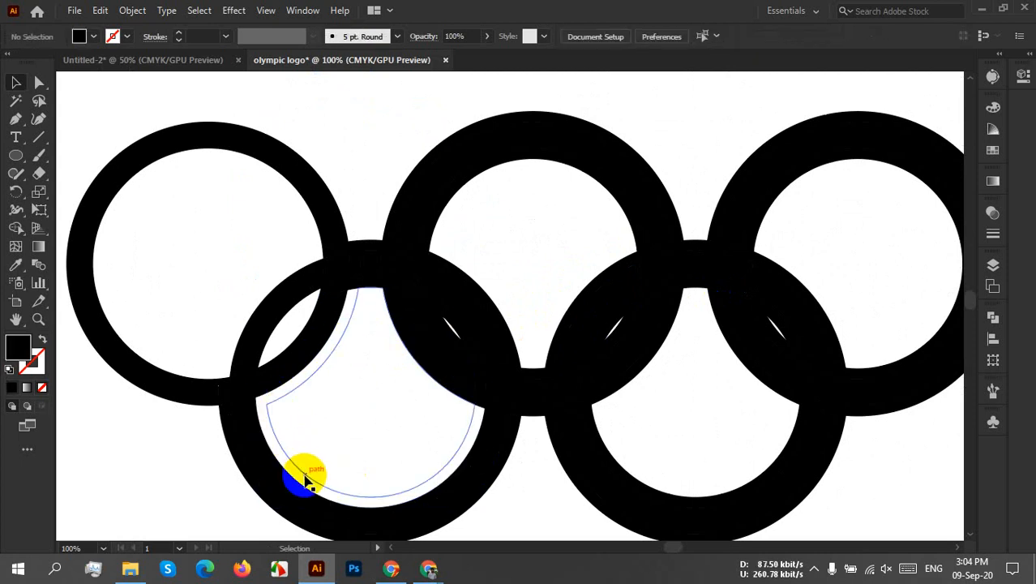
{"action": "key", "text": "Delete"}
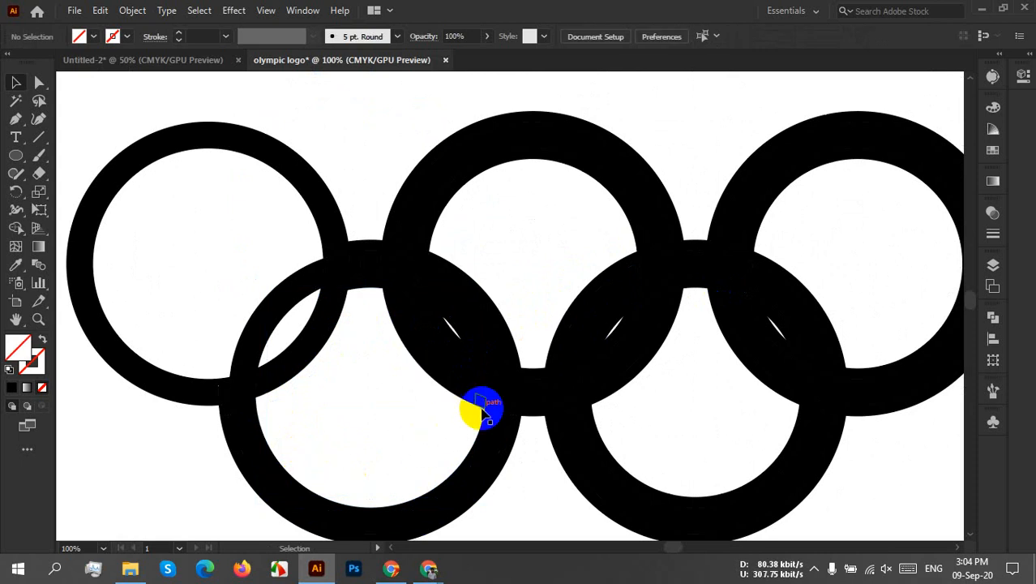
{"action": "left_click", "coordinate": [482, 412]}
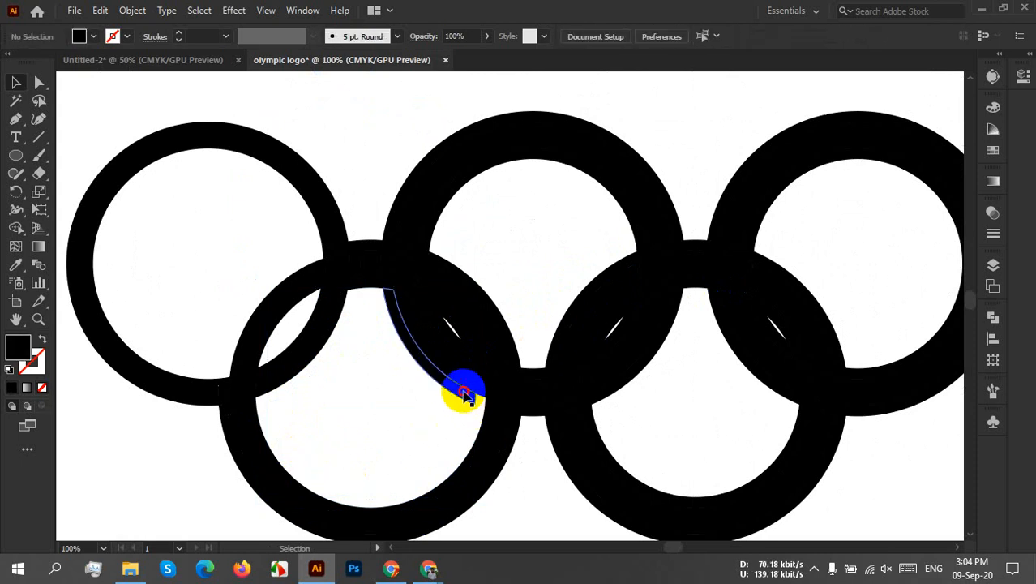
{"action": "key", "text": "Delete"}
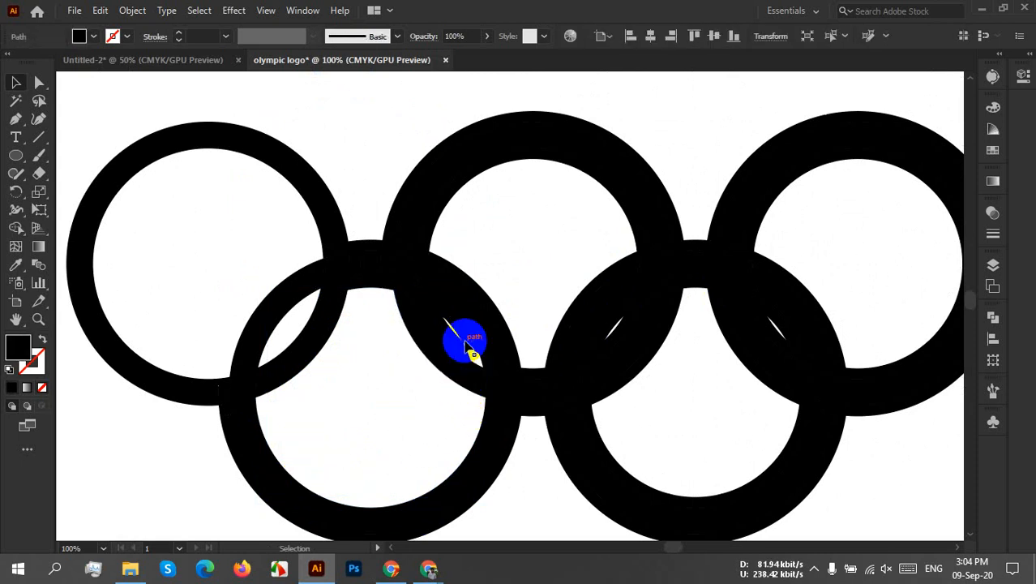
Step: Clear the leftover offset pieces from the lens-shaped opening between the lower-left and upper-middle rings
{"action": "left_click", "coordinate": [438, 306]}
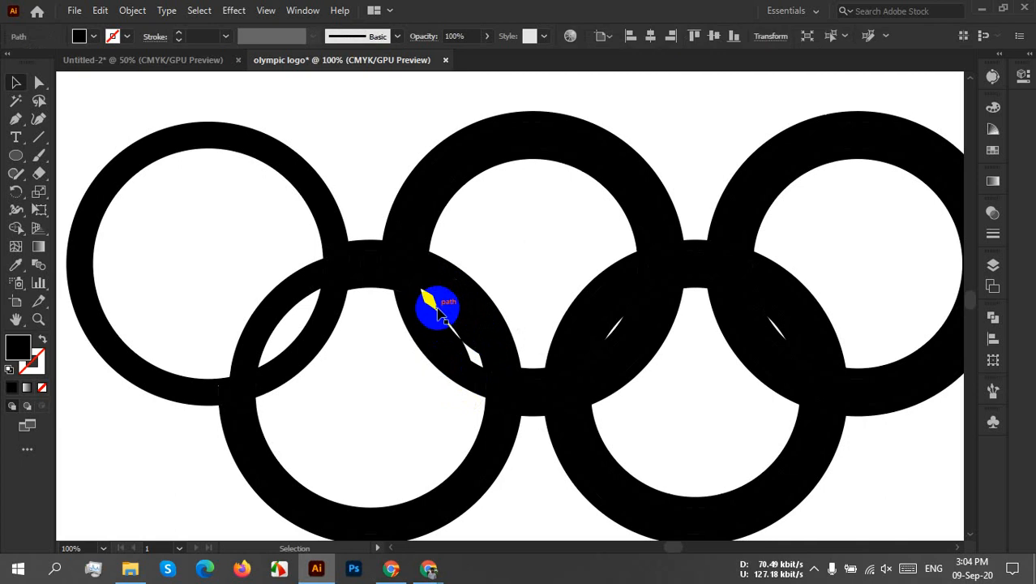
{"action": "key", "text": "Delete"}
{"action": "left_click", "coordinate": [453, 332]}
{"action": "key", "text": "Delete"}
{"action": "left_click", "coordinate": [467, 331]}
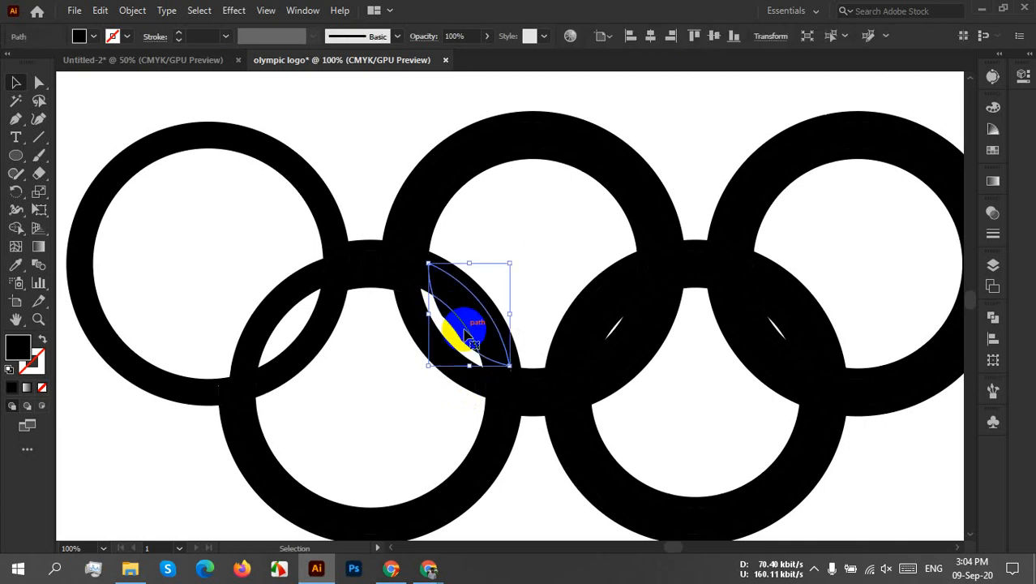
{"action": "left_click", "coordinate": [457, 333]}
{"action": "key", "text": "Delete"}
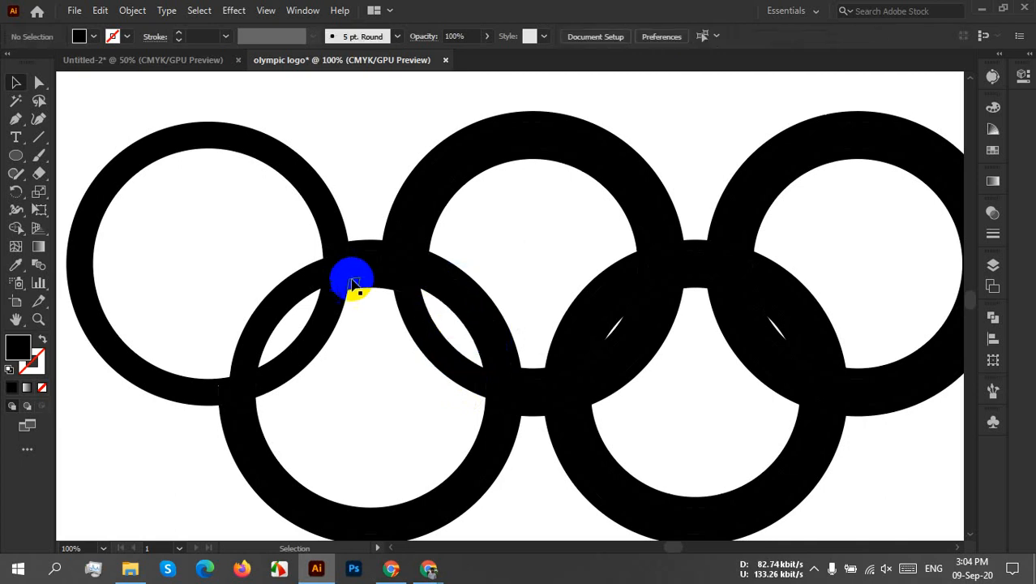
Step: Delete the offset band pieces at the top of the lower-left ring, its outer band and the adjoining corner piece
{"action": "left_click_drag", "start_coordinate": [370, 285], "coordinate": [369, 249]}
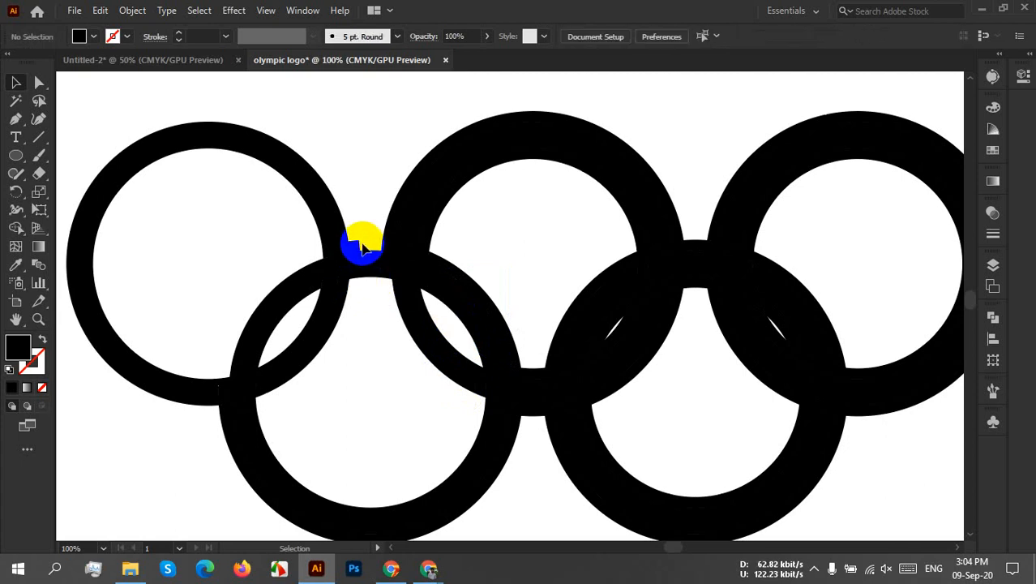
{"action": "left_click", "coordinate": [235, 450]}
{"action": "key", "text": "Delete"}
{"action": "left_click", "coordinate": [224, 412]}
{"action": "key", "text": "Delete"}
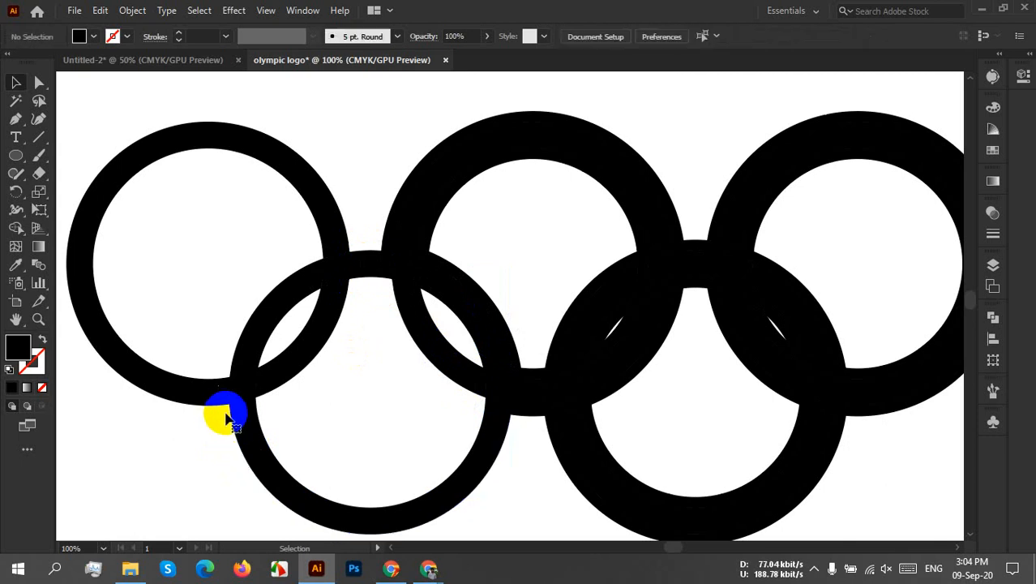
{"action": "left_click", "coordinate": [483, 332]}
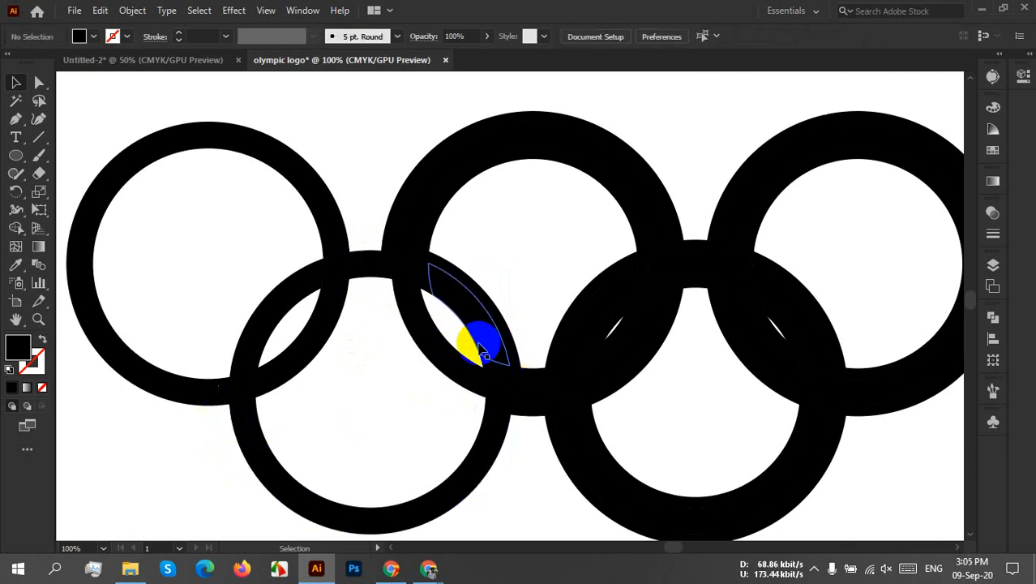
Step: Delete the excess pieces where the upper middle ring overlaps the lower left and lower right rings, plus the lower right ring's outer strip there
{"action": "left_click", "coordinate": [482, 326]}
{"action": "key", "text": "Delete"}
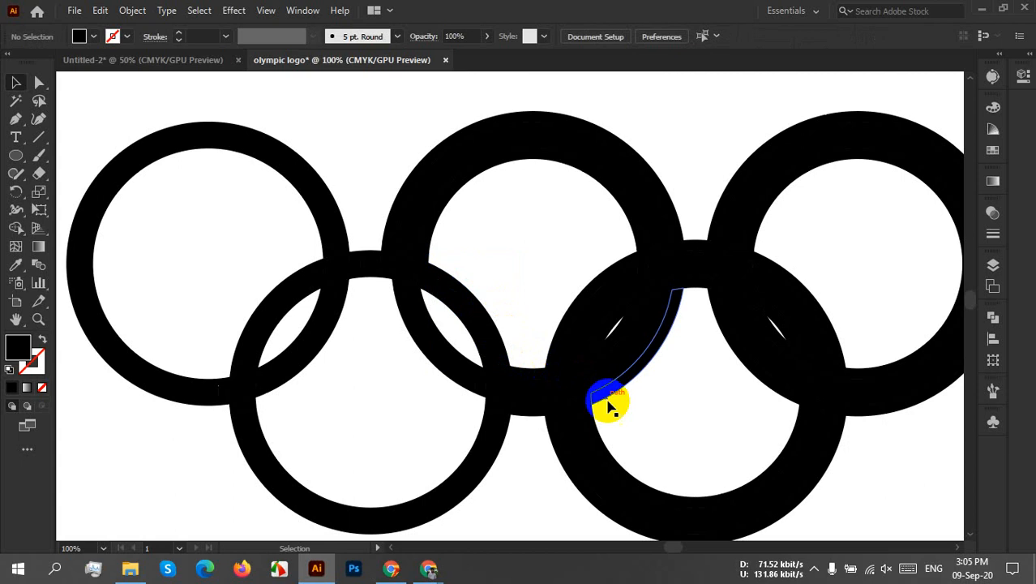
{"action": "left_click", "coordinate": [612, 334]}
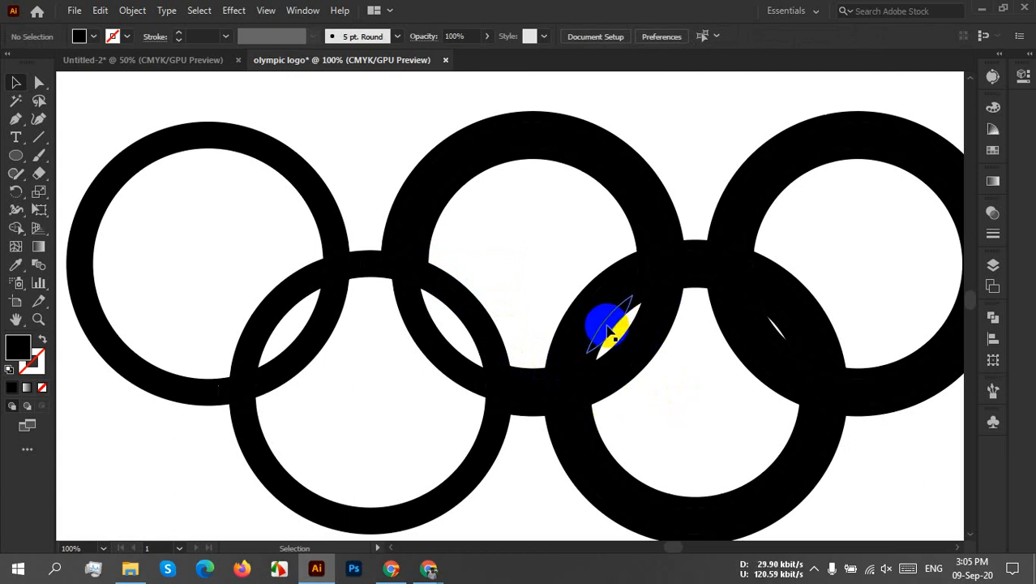
{"action": "key", "text": "Delete"}
{"action": "left_click", "coordinate": [629, 300]}
{"action": "key", "text": "Delete"}
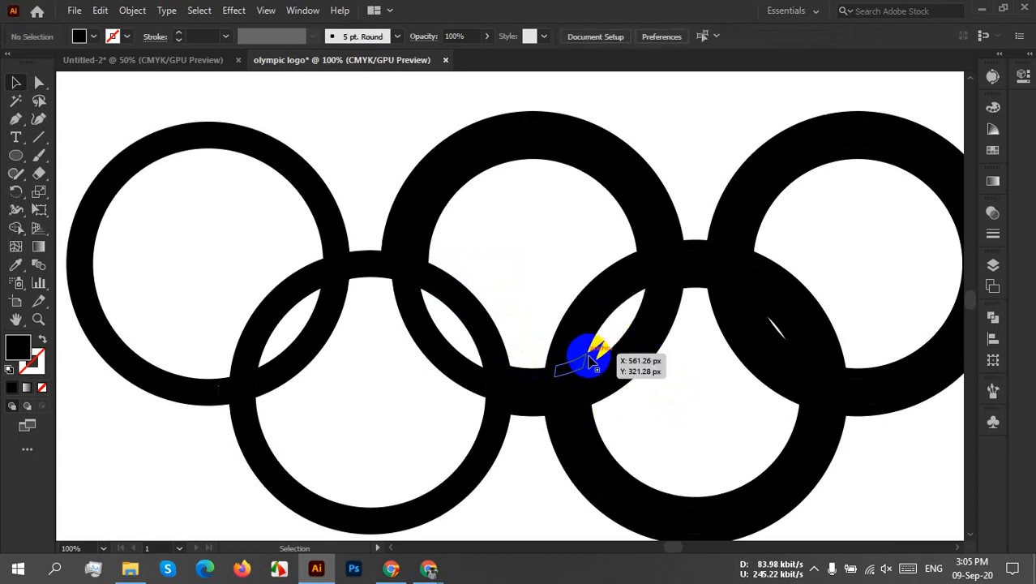
{"action": "left_click", "coordinate": [591, 354]}
{"action": "key", "text": "Delete"}
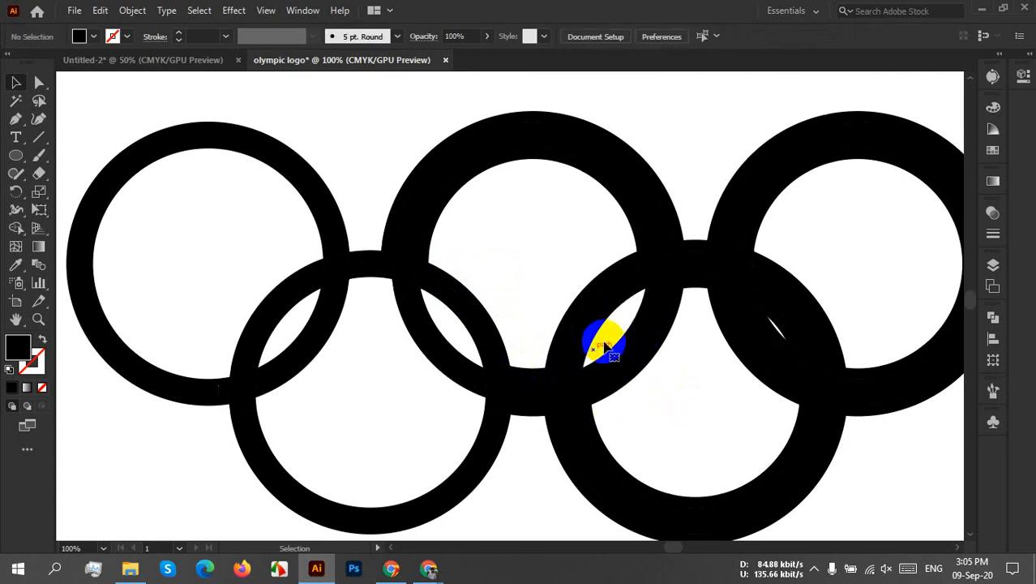
{"action": "left_click", "coordinate": [594, 288]}
{"action": "key", "text": "Delete"}
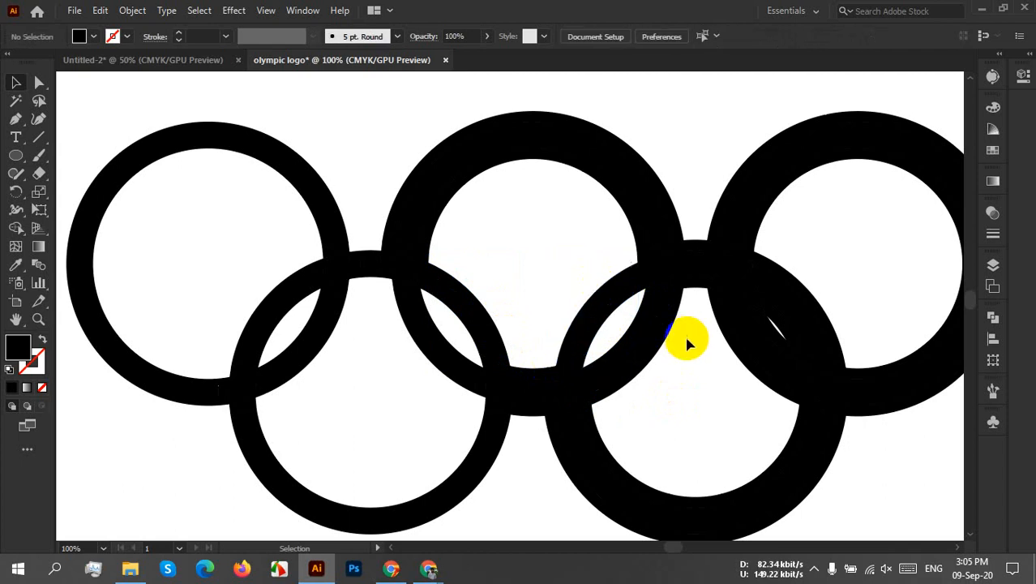
Step: Delete the surplus strip of the upper middle ring inside the lower right ring and the excess pieces at the lower right ring's top
{"action": "left_click", "coordinate": [662, 332]}
{"action": "key", "text": "Delete"}
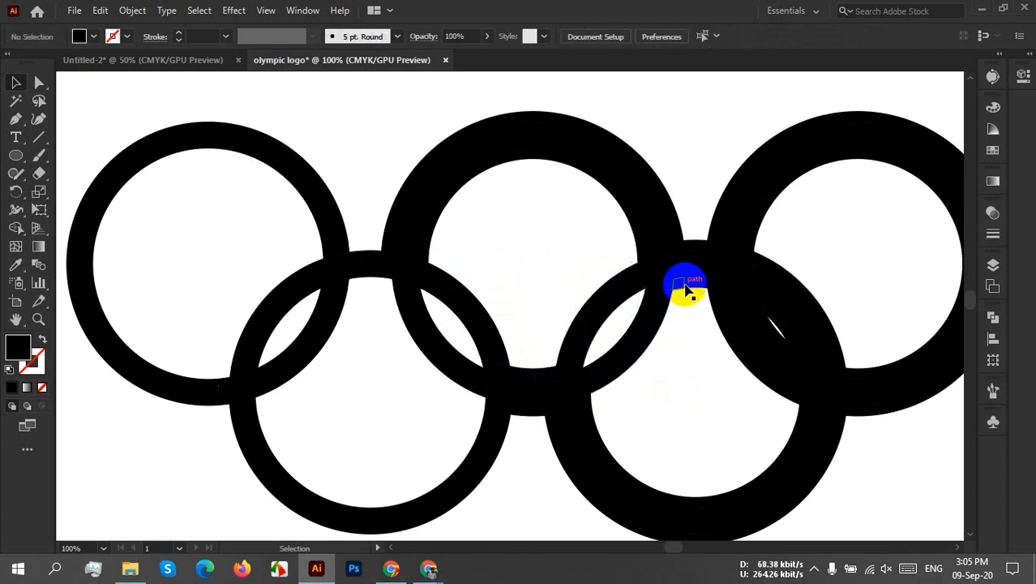
{"action": "left_click", "coordinate": [685, 287]}
{"action": "key", "text": "Delete"}
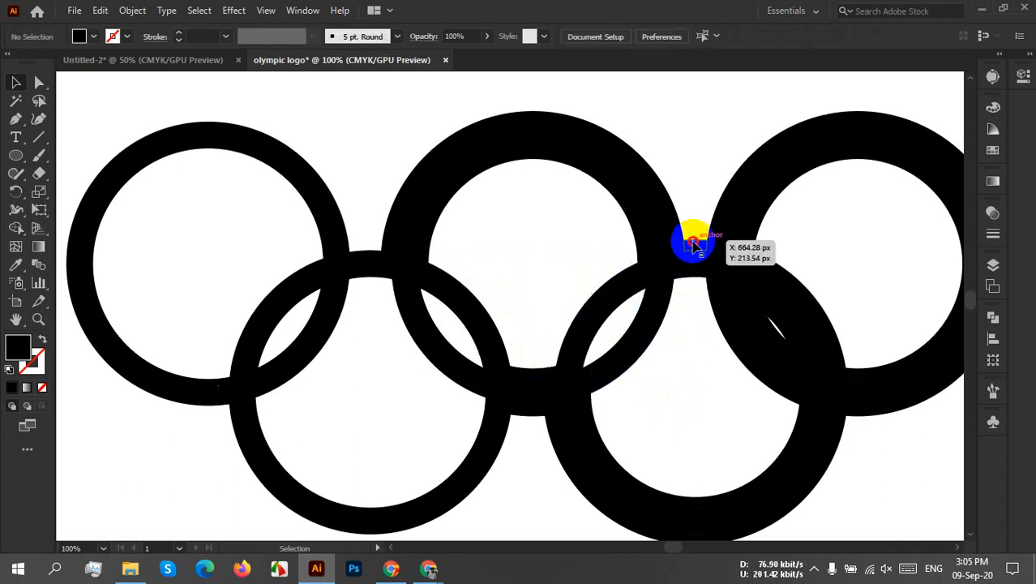
{"action": "left_click", "coordinate": [601, 457]}
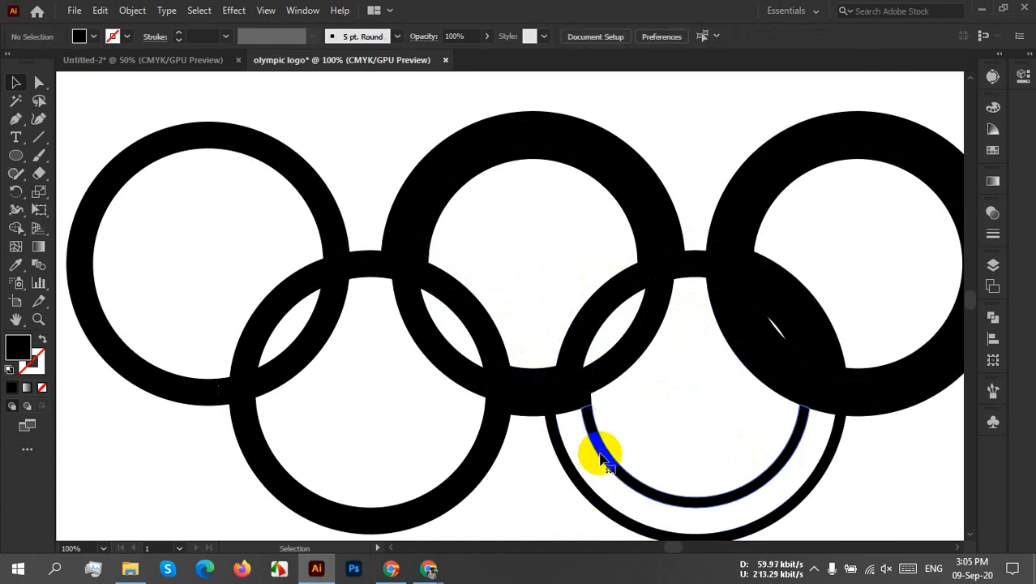
{"action": "key", "text": "ctrl+z"}
{"action": "left_click", "coordinate": [643, 455]}
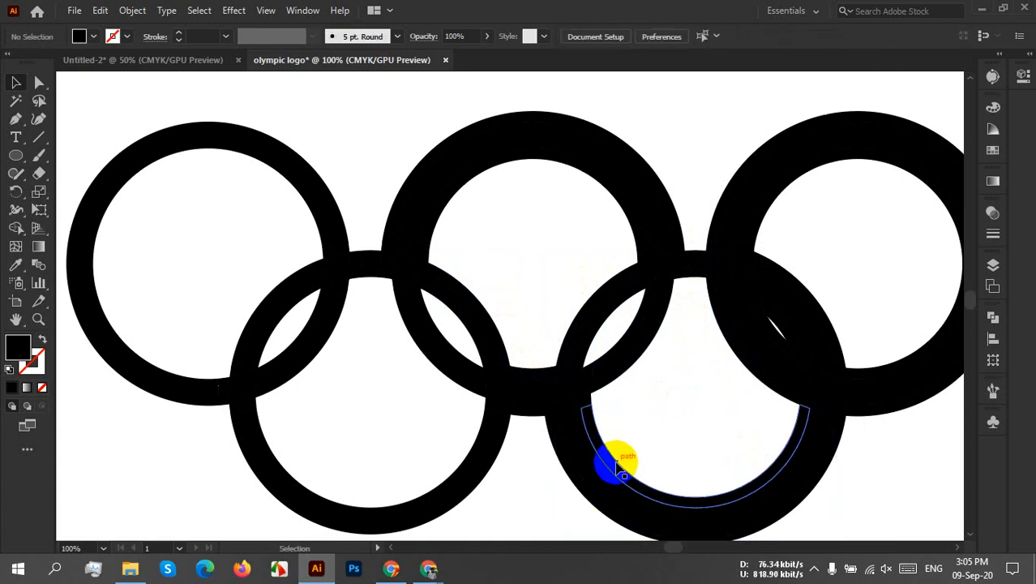
Step: Delete the surplus inner and outer bands along the lower half of the lower right ring, including the leftover corner piece
{"action": "left_click", "coordinate": [616, 463]}
{"action": "key", "text": "Delete"}
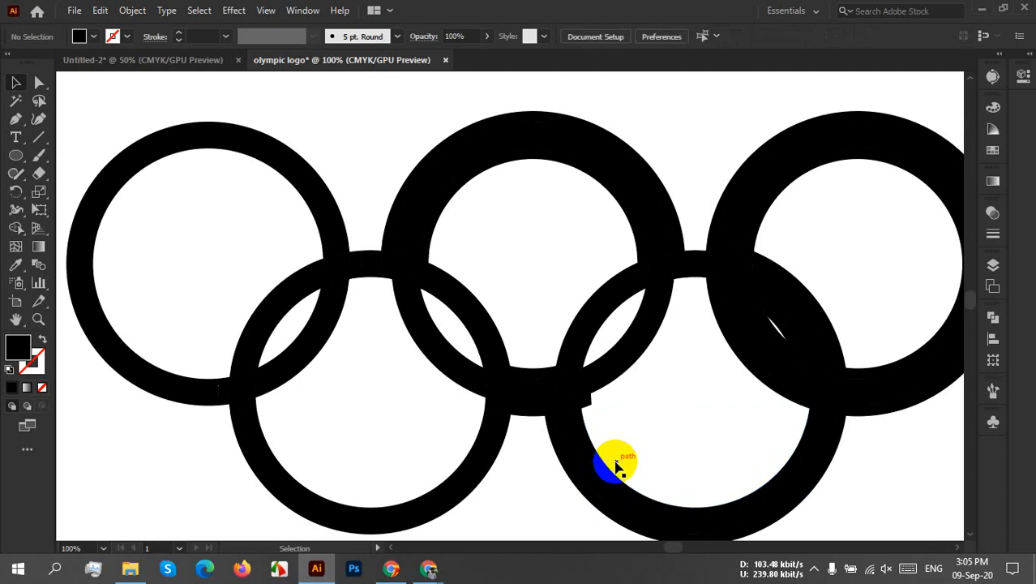
{"action": "left_click", "coordinate": [586, 400]}
{"action": "key", "text": "Delete"}
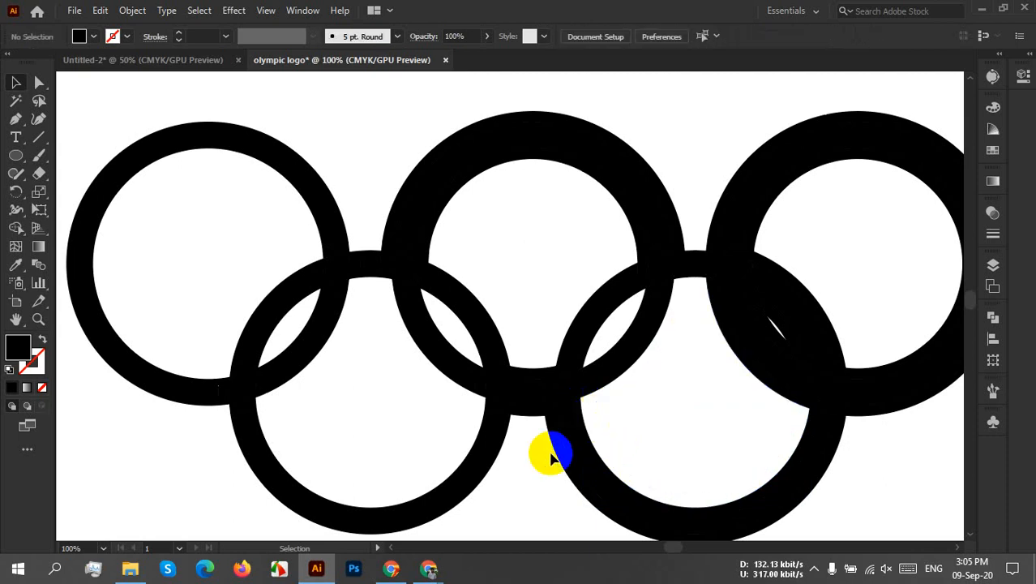
{"action": "left_click", "coordinate": [561, 451]}
{"action": "key", "text": "Delete"}
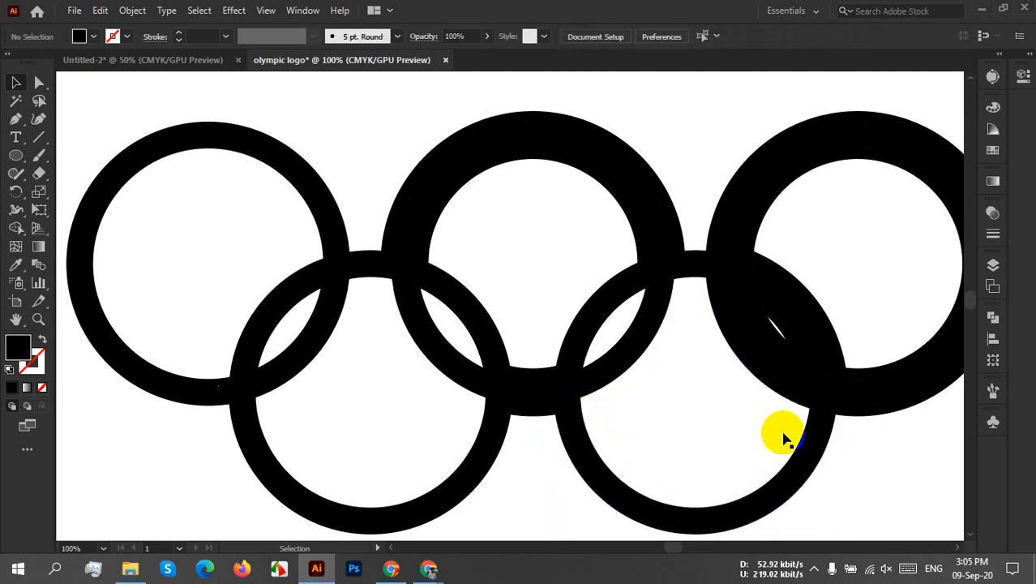
Step: Delete the excess inner slivers and the outer strip where the lower right ring overlaps the upper right ring
{"action": "left_click_drag", "start_coordinate": [796, 356], "coordinate": [773, 318]}
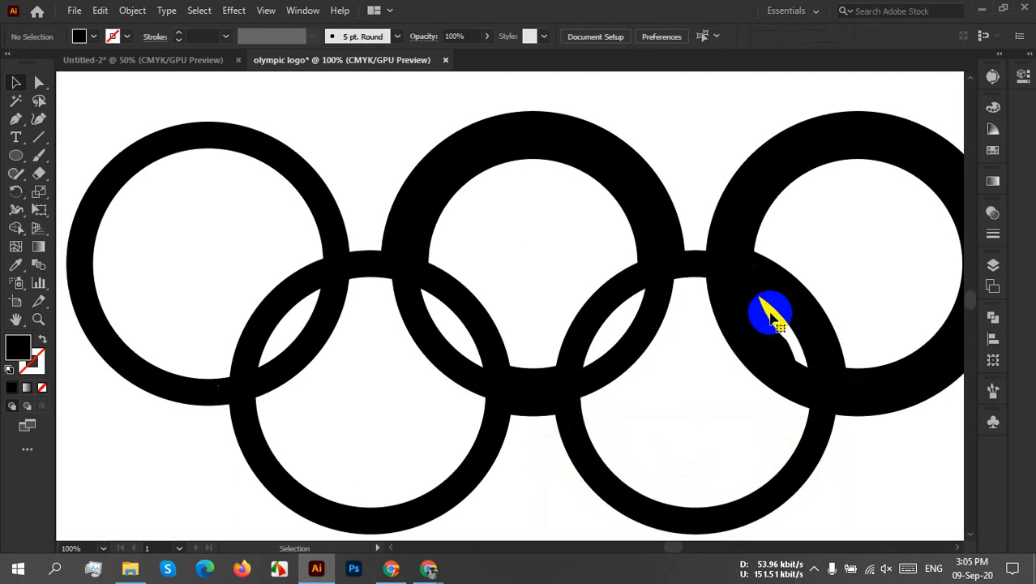
{"action": "left_click", "coordinate": [768, 322]}
{"action": "key", "text": "Delete"}
{"action": "left_click", "coordinate": [759, 309]}
{"action": "key", "text": "Delete"}
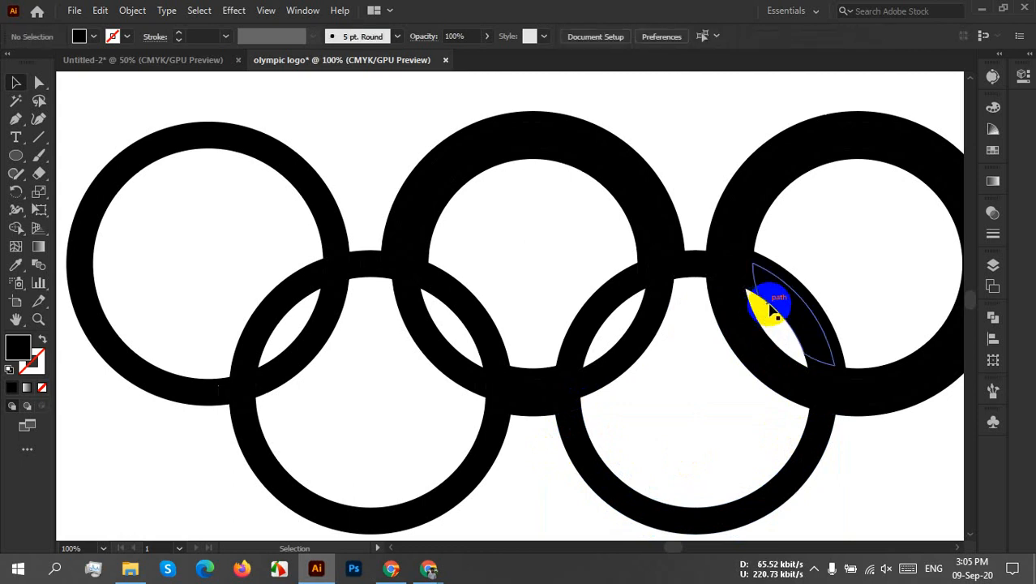
{"action": "left_click", "coordinate": [803, 300]}
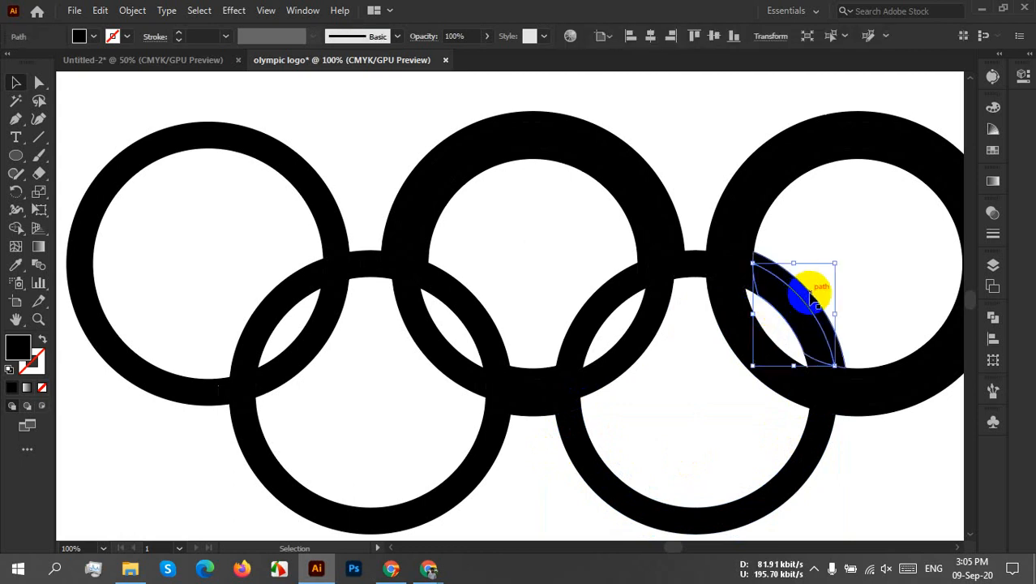
{"action": "left_click", "coordinate": [811, 294]}
{"action": "left_click", "coordinate": [849, 295]}
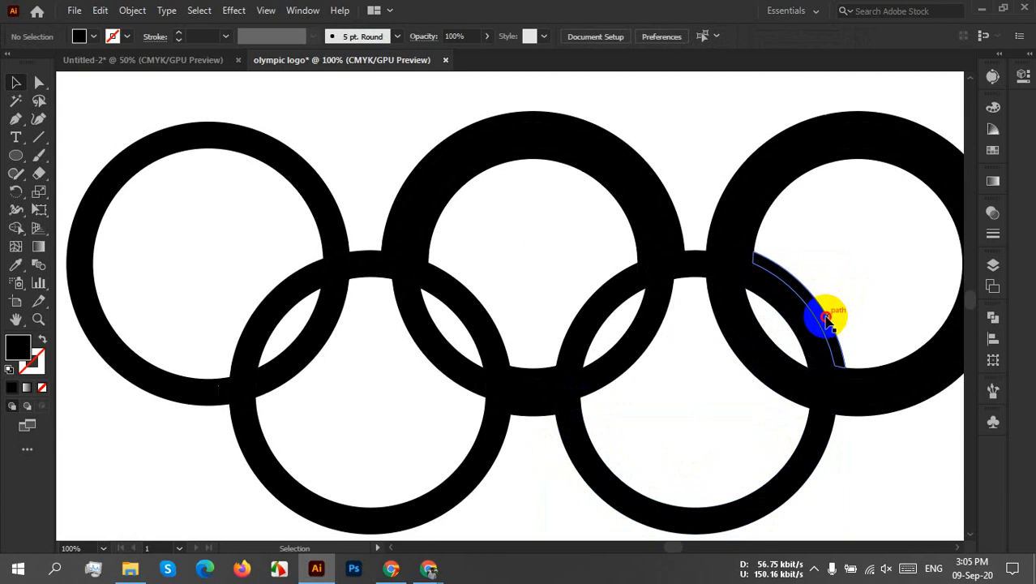
{"action": "left_click", "coordinate": [826, 317]}
{"action": "key", "text": "Delete"}
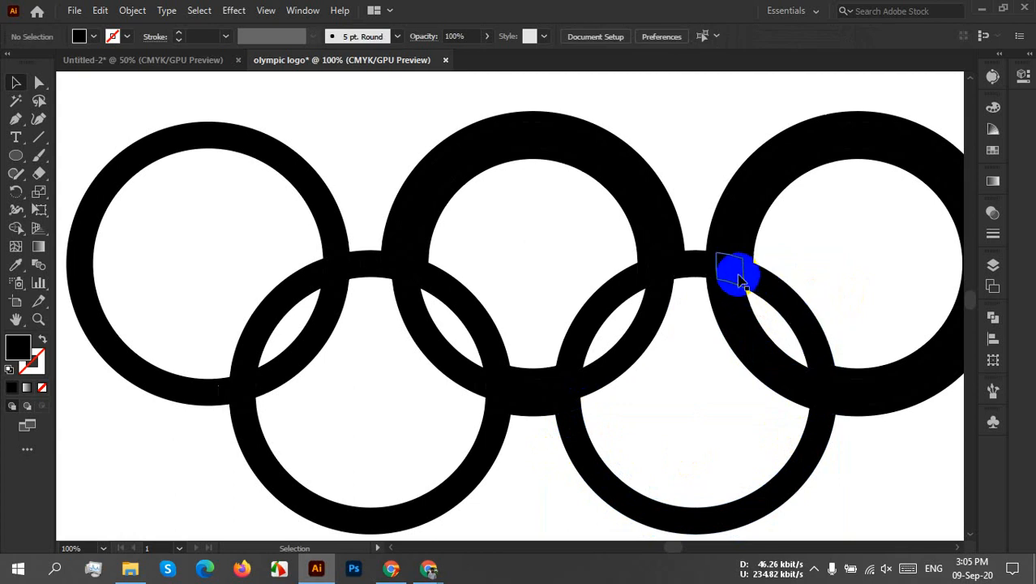
Step: Delete the surplus inner band, its leftover corner pieces and the outer band of the upper right ring
{"action": "left_click", "coordinate": [756, 237]}
{"action": "key", "text": "Delete"}
{"action": "left_click", "coordinate": [754, 248]}
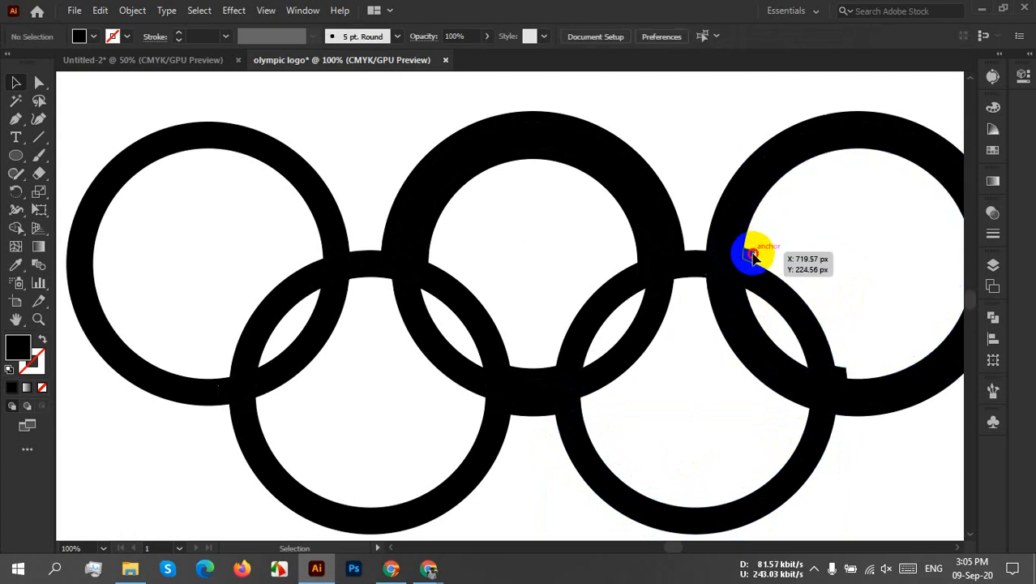
{"action": "key", "text": "Delete"}
{"action": "left_click", "coordinate": [840, 374]}
{"action": "key", "text": "Delete"}
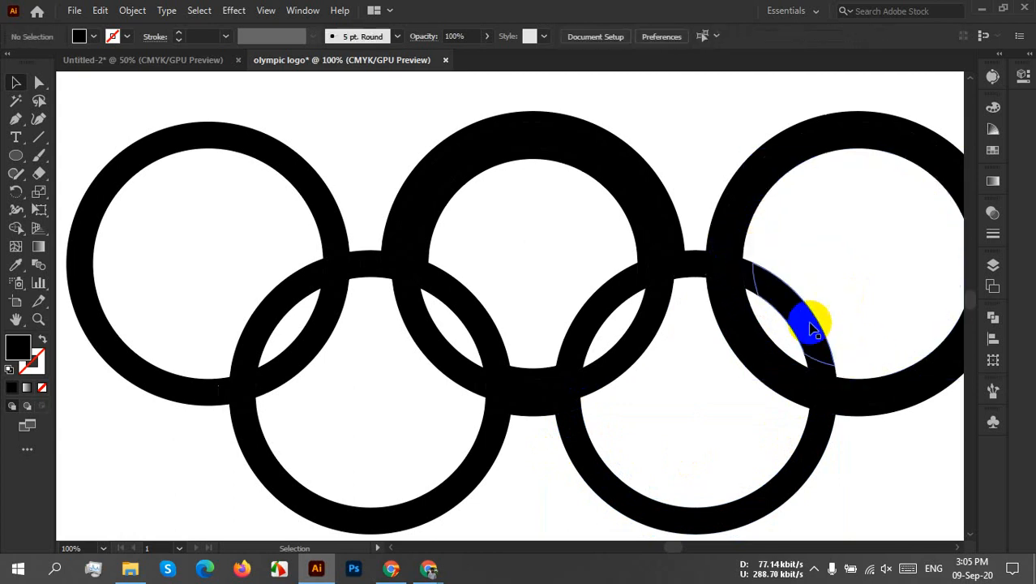
{"action": "left_click", "coordinate": [718, 208]}
{"action": "key", "text": "Delete"}
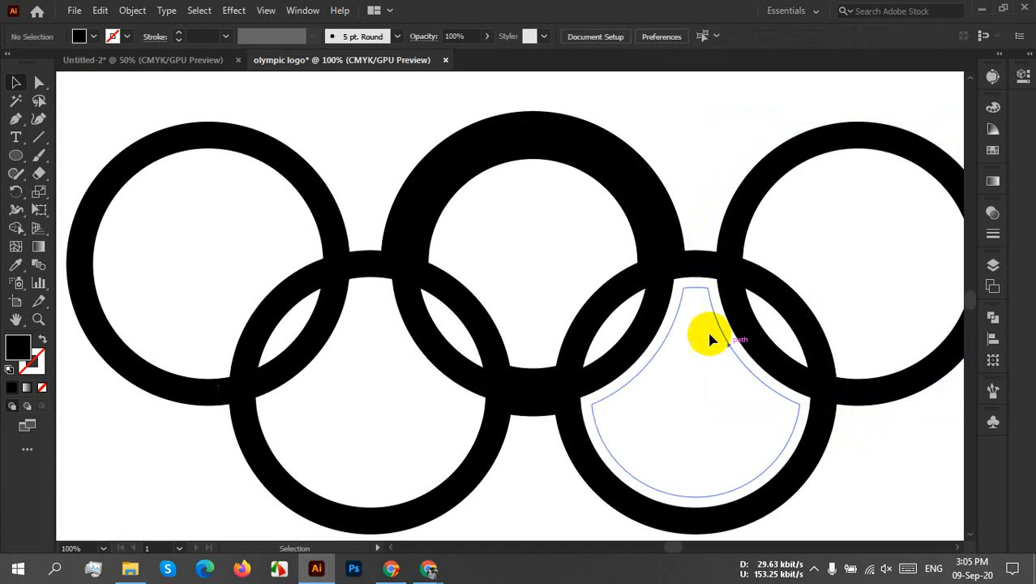
Step: Delete the surplus outer band around the top of the upper middle ring and its leftover corner pieces
{"action": "left_click", "coordinate": [685, 235]}
{"action": "key", "text": "Delete"}
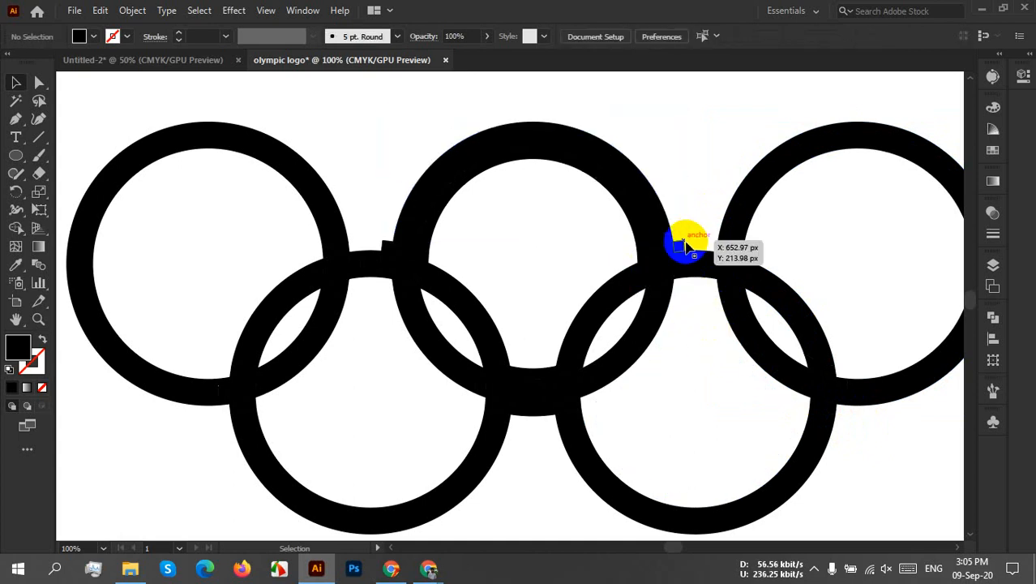
{"action": "left_click", "coordinate": [684, 241]}
{"action": "key", "text": "Delete"}
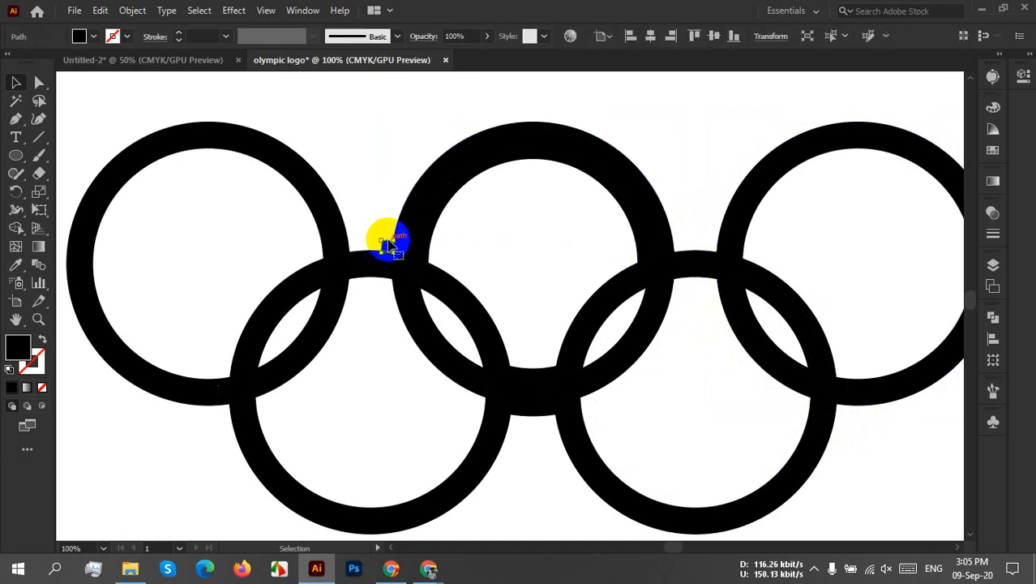
Step: Delete the surplus inner band along the top of the upper middle ring and its small end pieces
{"action": "left_click", "coordinate": [430, 257]}
{"action": "key", "text": "Delete"}
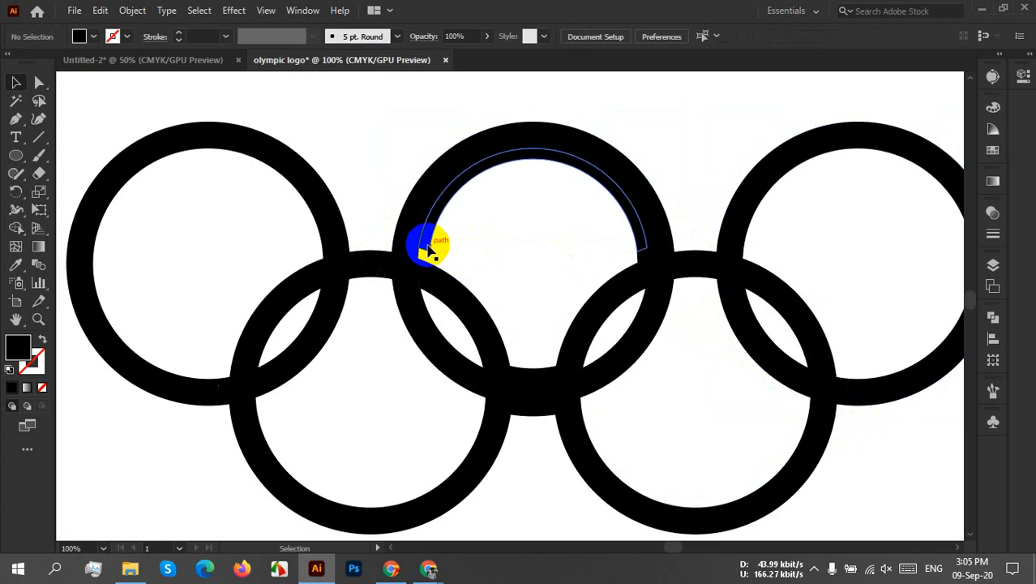
{"action": "left_click", "coordinate": [429, 256]}
{"action": "key", "text": "Delete"}
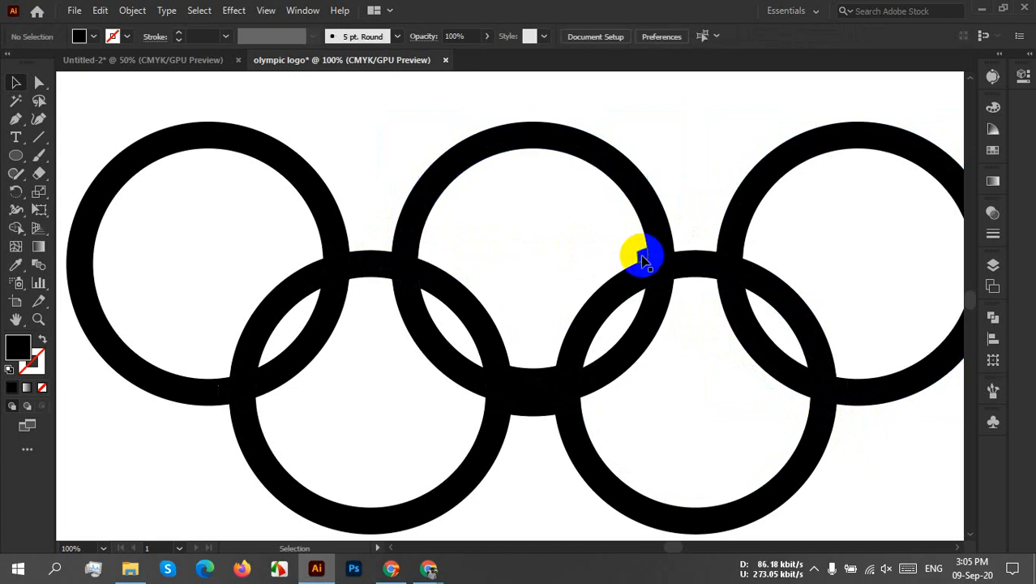
{"action": "left_click", "coordinate": [614, 201]}
{"action": "key", "text": "Delete"}
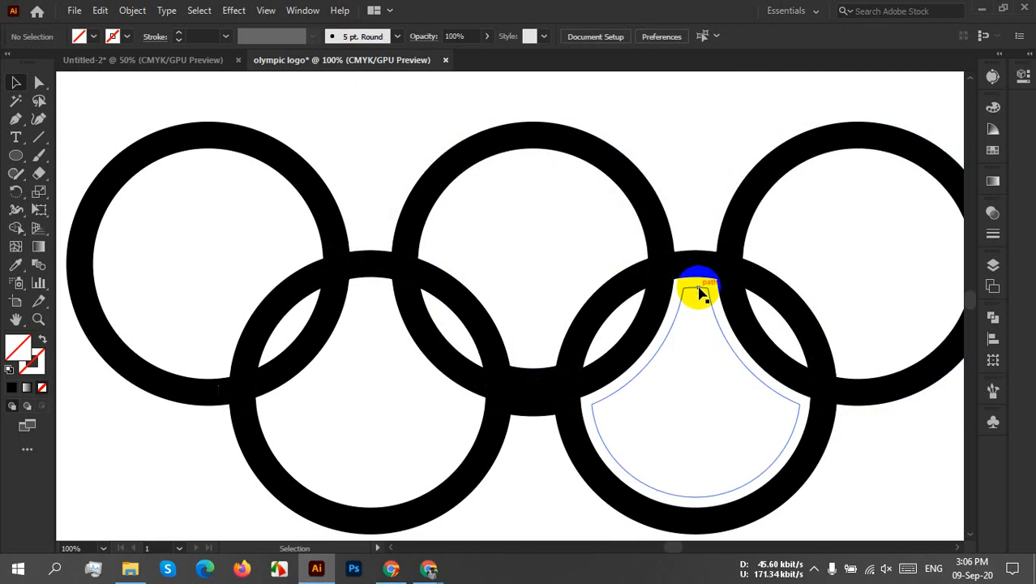
Step: Delete the unfilled leftover paths inside the lower right ring and the upper right ring
{"action": "left_click", "coordinate": [699, 288]}
{"action": "key", "text": "Delete"}
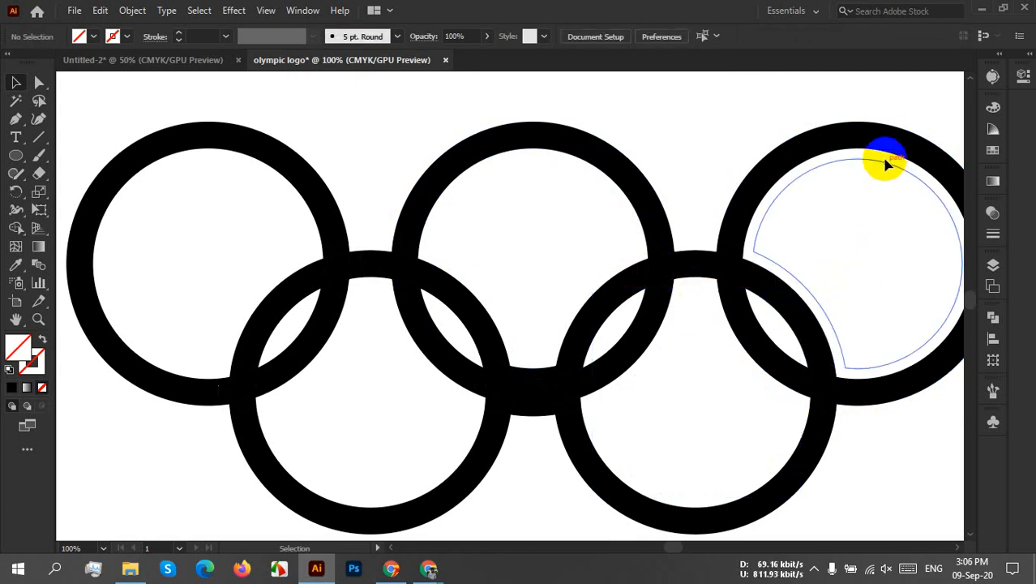
{"action": "left_click", "coordinate": [880, 161]}
{"action": "key", "text": "Delete"}
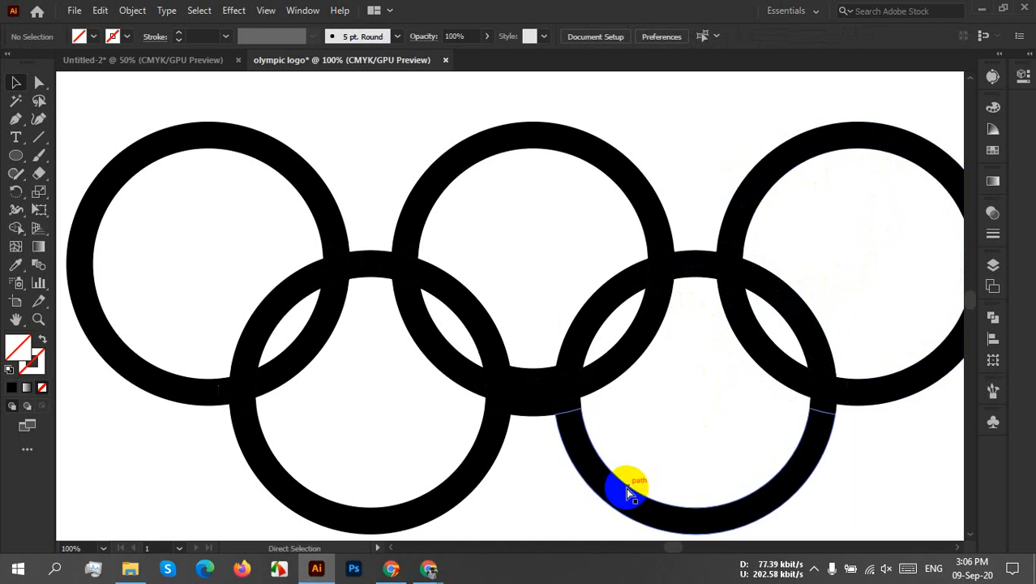
Step: Show the artwork in Outline view and delete the three leftover sliver paths inside the ring overlaps
{"action": "key", "text": "ctrl+y"}
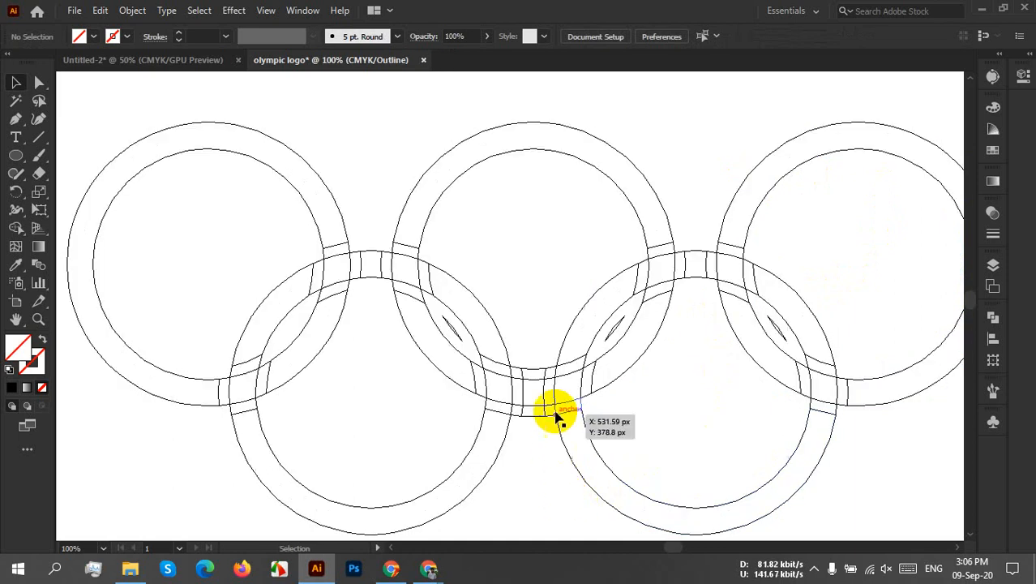
{"action": "left_click", "coordinate": [615, 330]}
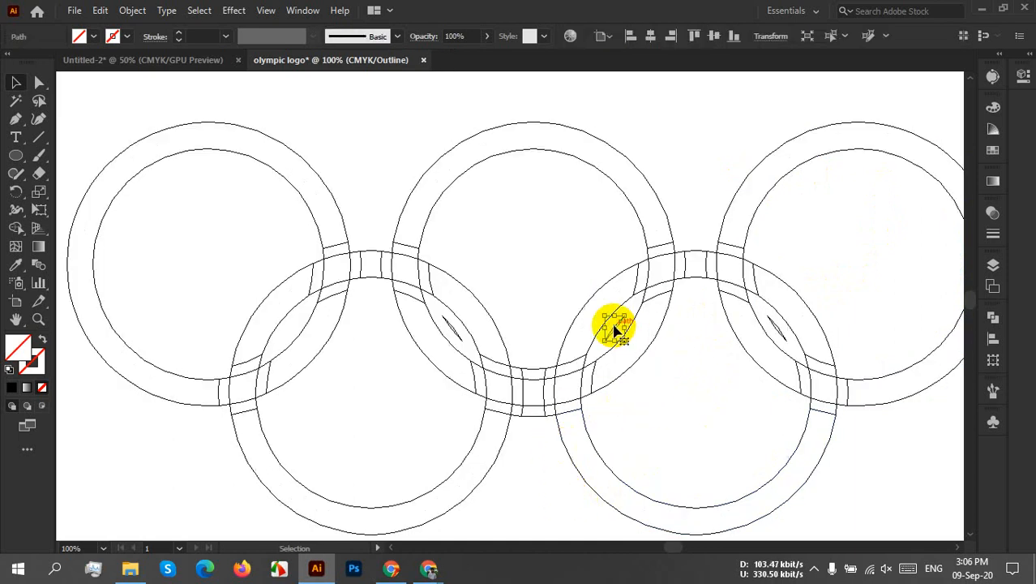
{"action": "key", "text": "Delete"}
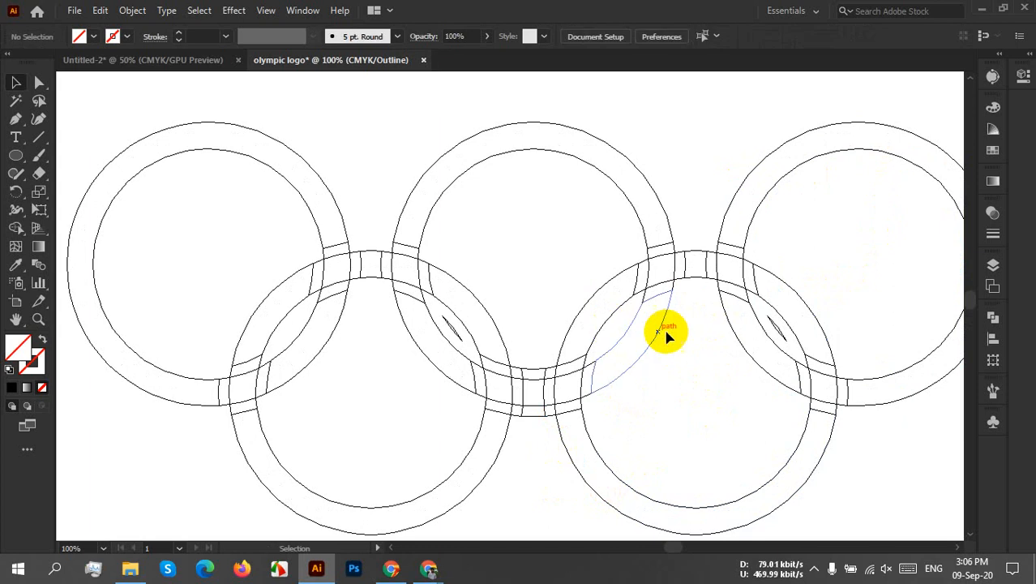
{"action": "left_click", "coordinate": [774, 328]}
{"action": "key", "text": "Delete"}
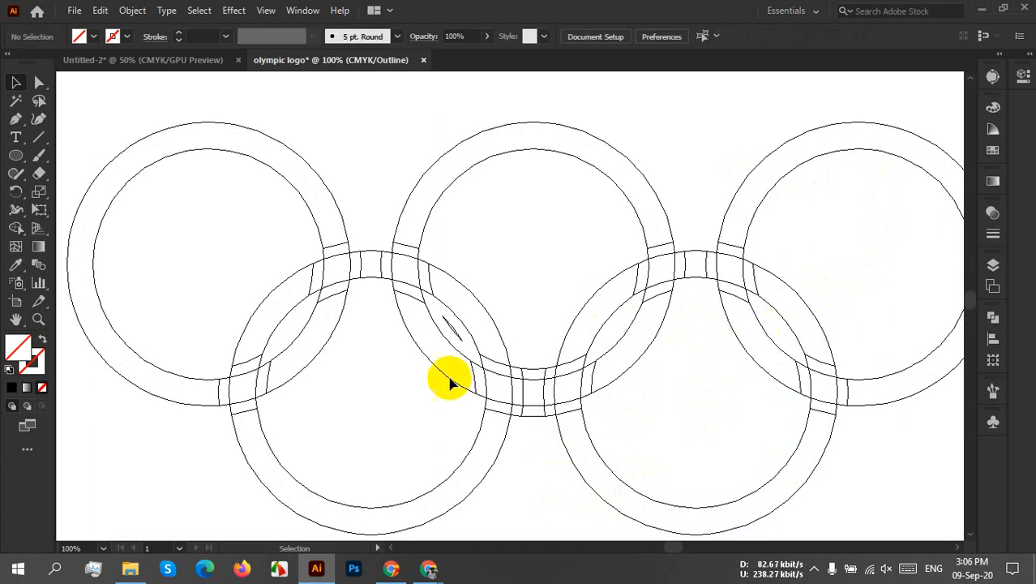
{"action": "left_click", "coordinate": [456, 333]}
{"action": "key", "text": "Delete"}
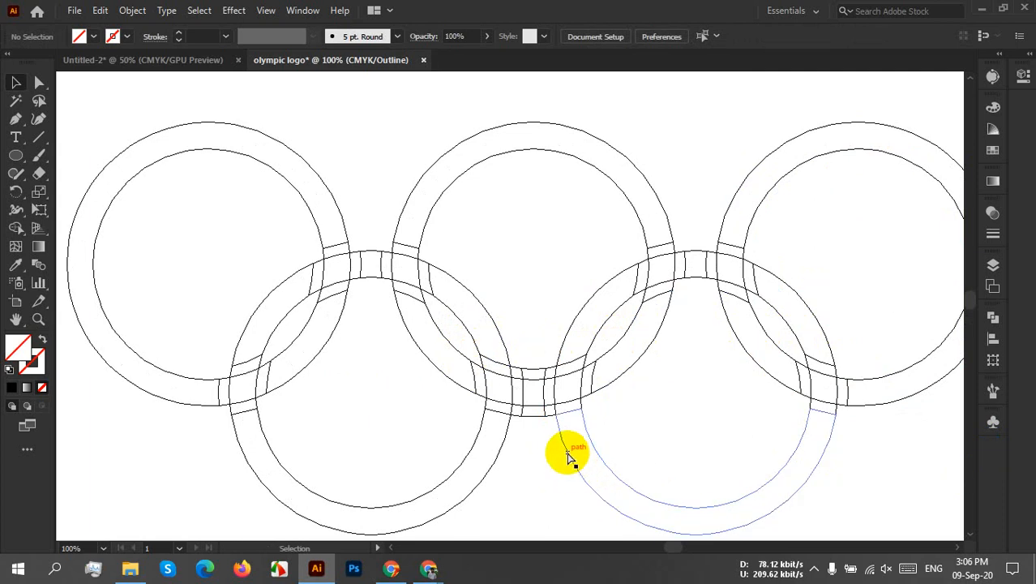
Step: Return to the filled preview and delete the surplus outer pieces below the bottom of the upper middle ring
{"action": "key", "text": "ctrl+y"}
{"action": "left_click", "coordinate": [540, 415]}
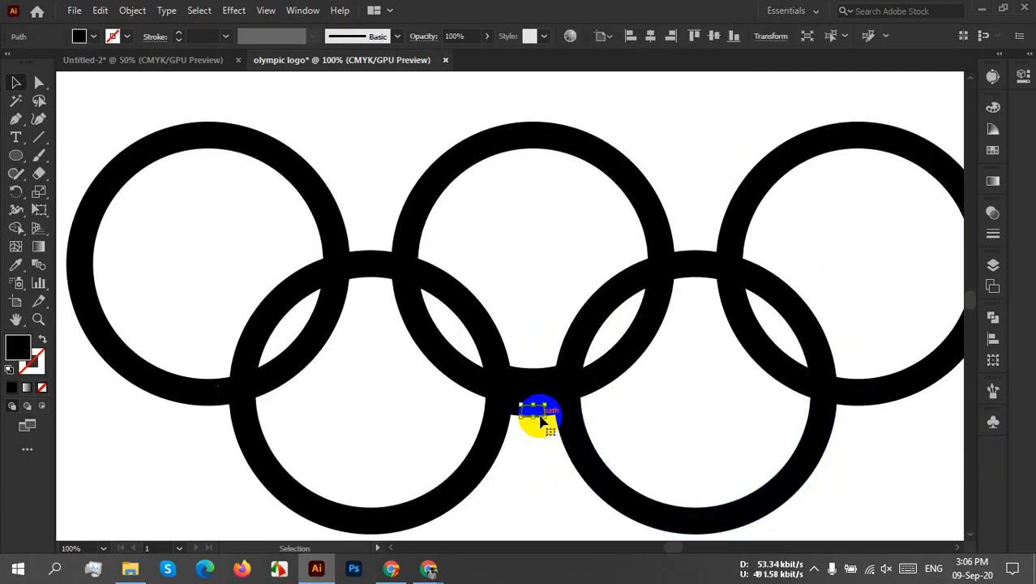
{"action": "key", "text": "Delete"}
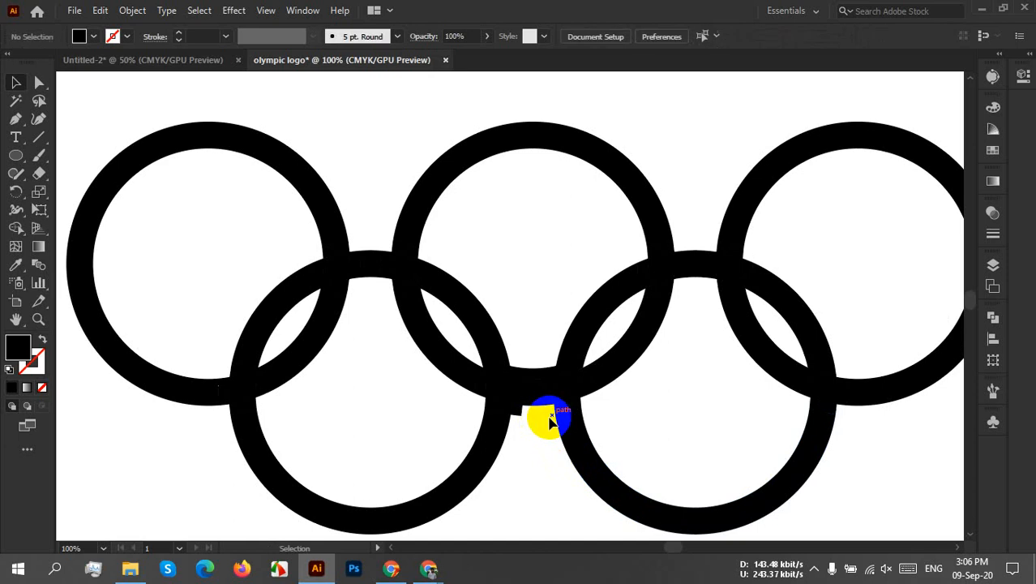
{"action": "left_click", "coordinate": [520, 415]}
{"action": "key", "text": "Delete"}
Step: Delete the three surplus inner band pieces along the bottom of the upper middle ring
{"action": "left_click", "coordinate": [535, 374]}
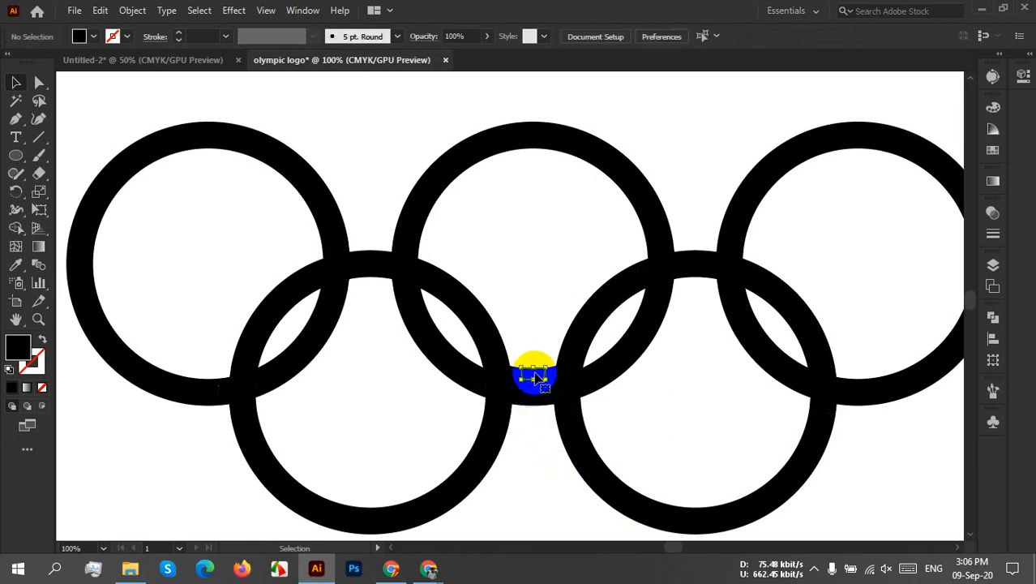
{"action": "key", "text": "Delete"}
{"action": "left_click", "coordinate": [549, 372]}
{"action": "key", "text": "Delete"}
{"action": "left_click", "coordinate": [519, 374]}
{"action": "key", "text": "Delete"}
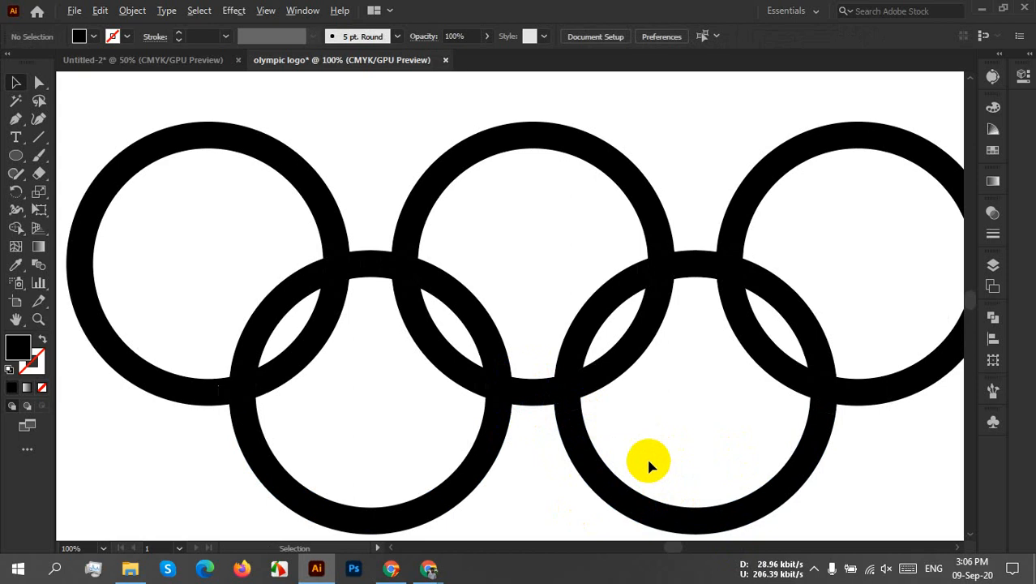
Step: Delete the two short pieces of the upper left ring on either side of the lower left ring's band at their lower crossing
{"action": "scroll", "coordinate": [646, 455], "scroll_direction": "down", "scroll_amount": 1}
{"action": "left_click_drag", "start_coordinate": [677, 460], "coordinate": [597, 398]}
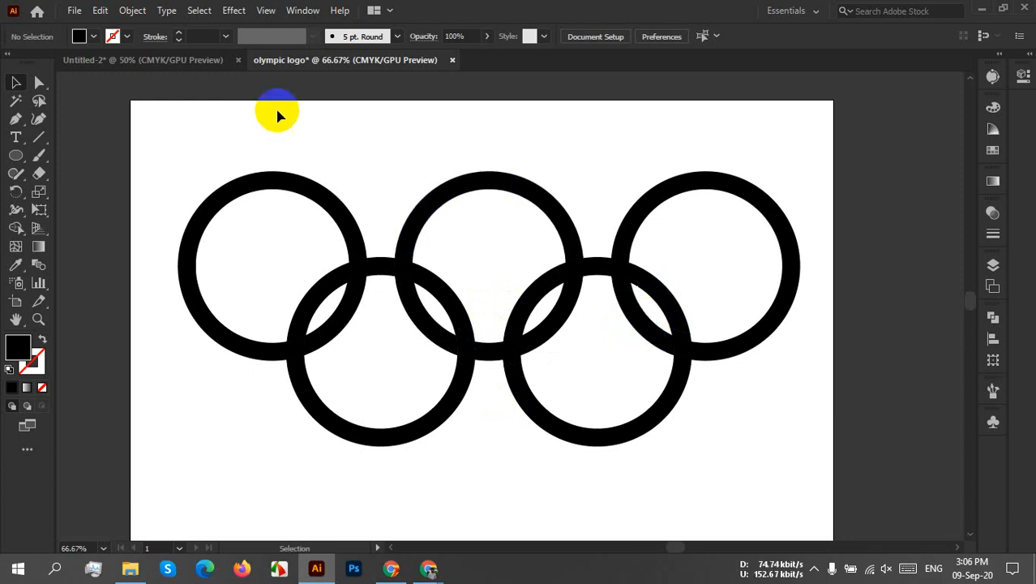
{"action": "scroll", "coordinate": [387, 334], "scroll_direction": "up", "scroll_amount": 2}
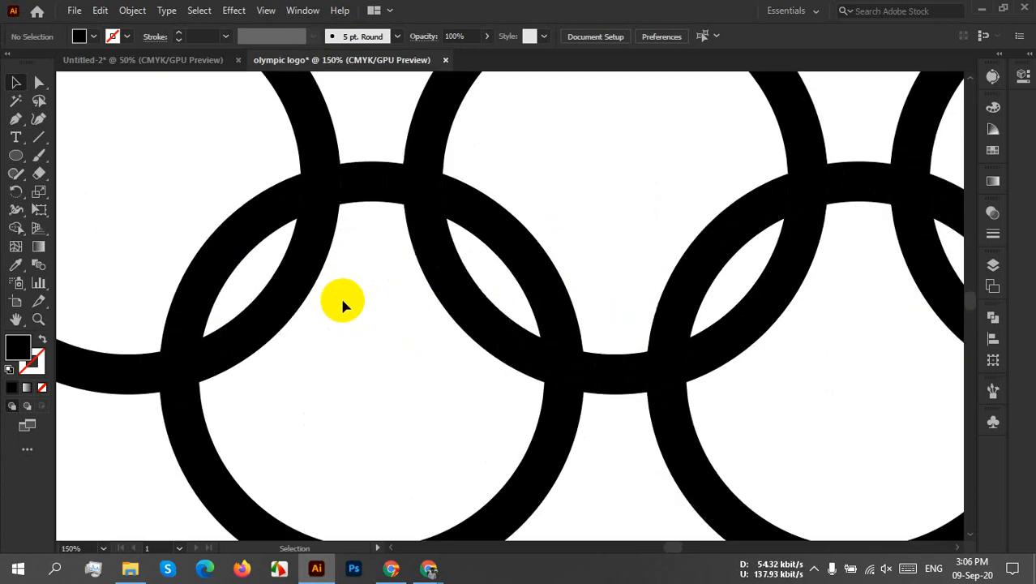
{"action": "left_click_drag", "start_coordinate": [342, 294], "coordinate": [423, 361]}
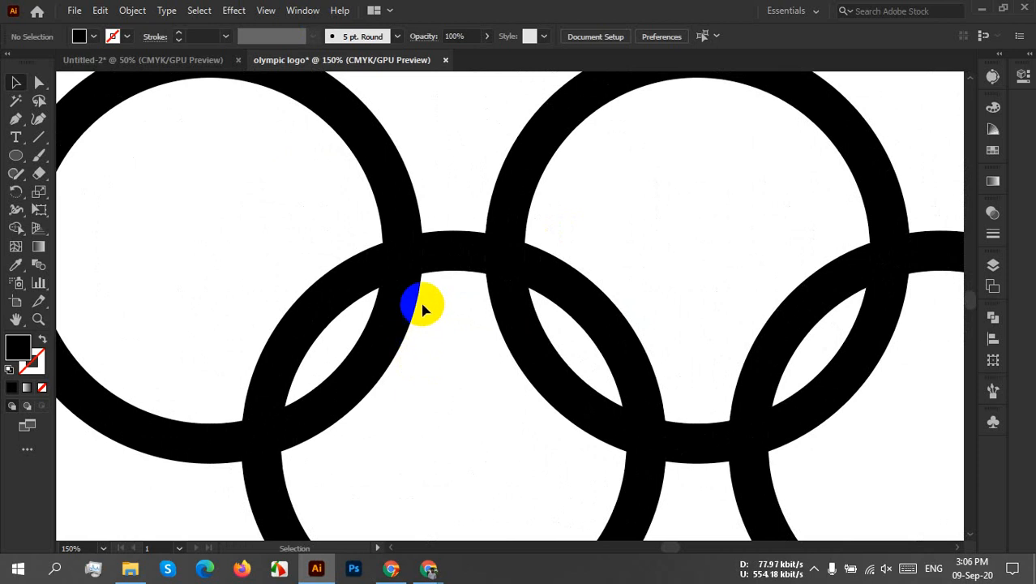
{"action": "scroll", "coordinate": [428, 301], "scroll_direction": "down", "scroll_amount": 1}
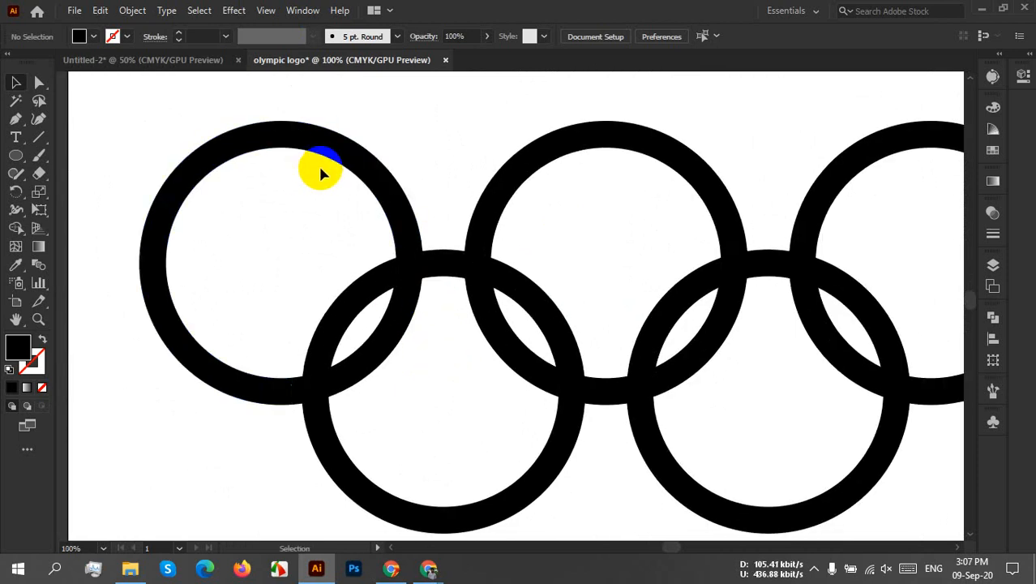
{"action": "left_click", "coordinate": [376, 333]}
{"action": "left_click", "coordinate": [334, 383]}
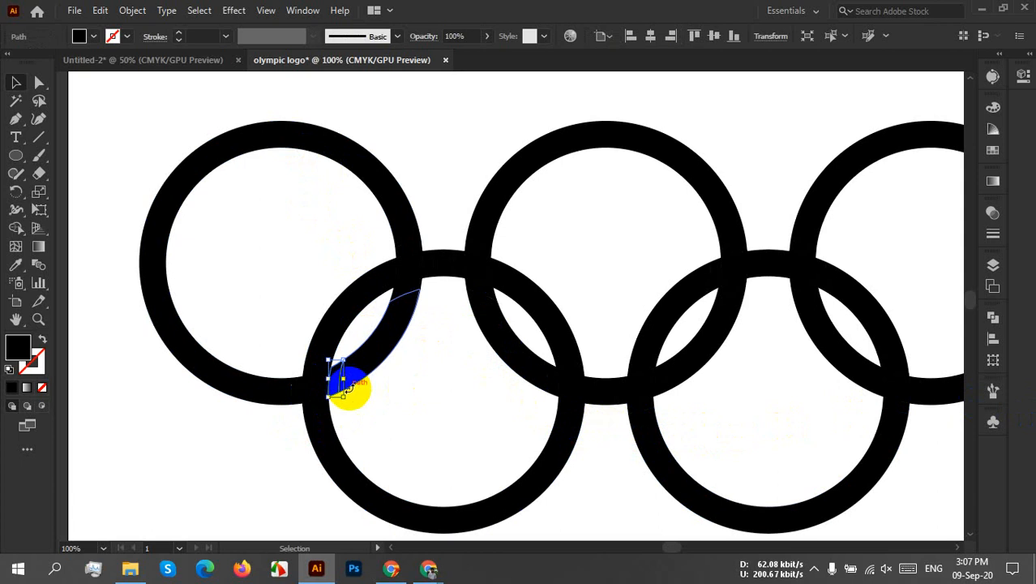
{"action": "key", "text": "Delete"}
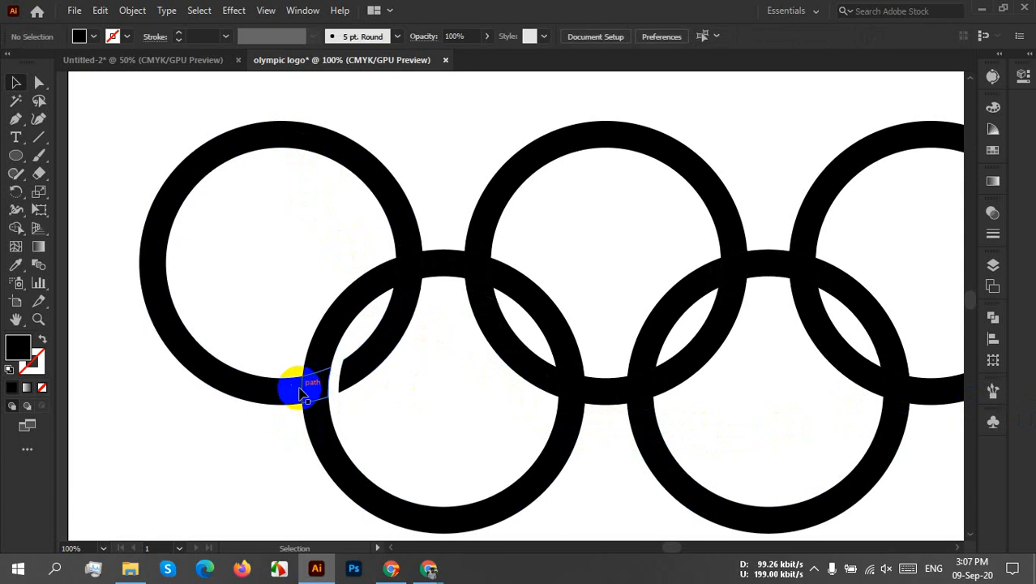
{"action": "left_click", "coordinate": [296, 388]}
{"action": "key", "text": "Delete"}
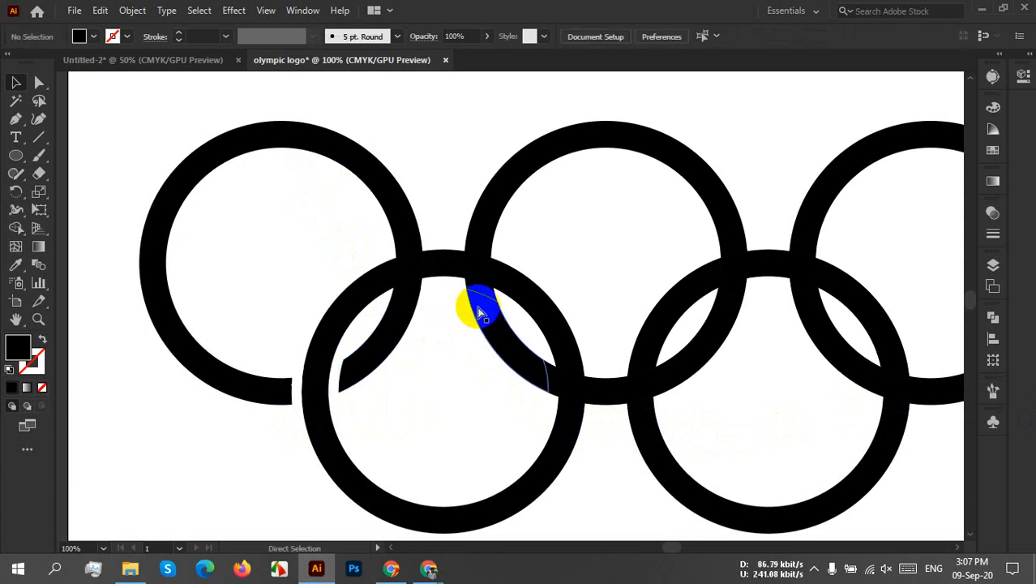
Step: Open the gaps in the lower left ring beside the upper left ring, and in the upper middle ring around the lower left ring, by deleting the short pieces
{"action": "key", "text": "ctrl+y"}
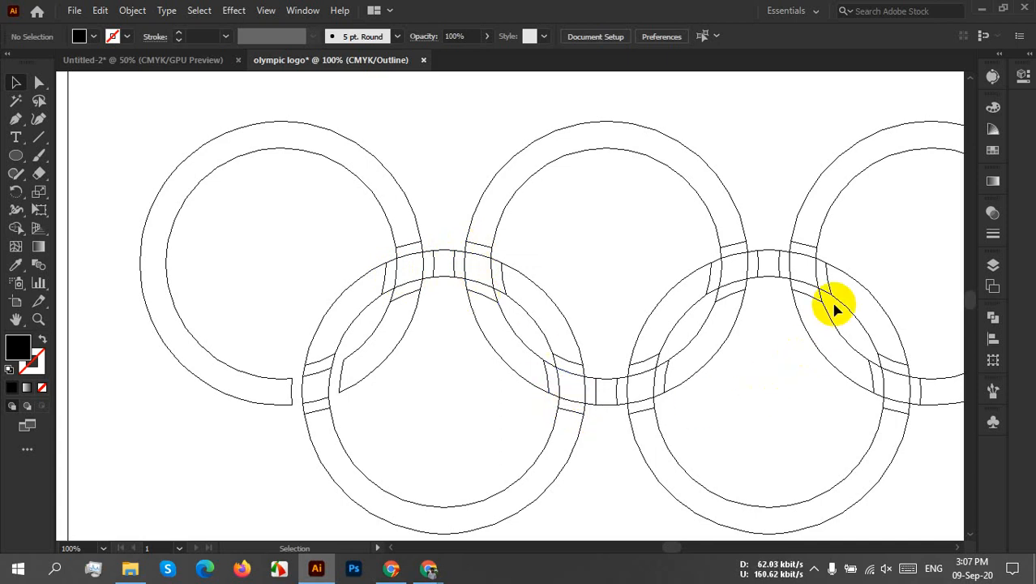
{"action": "left_click_drag", "start_coordinate": [901, 336], "coordinate": [776, 294]}
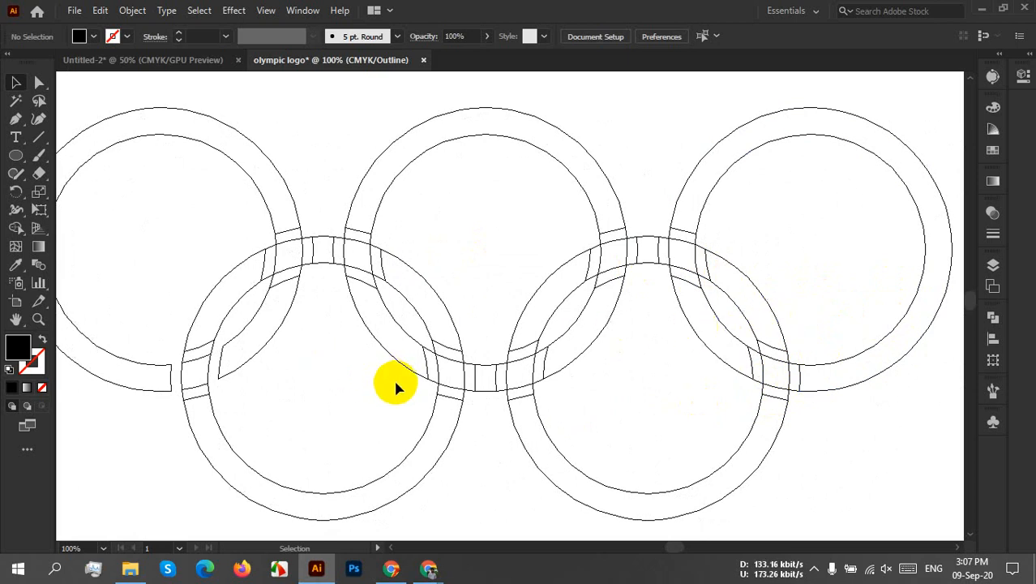
{"action": "key", "text": "ctrl+y"}
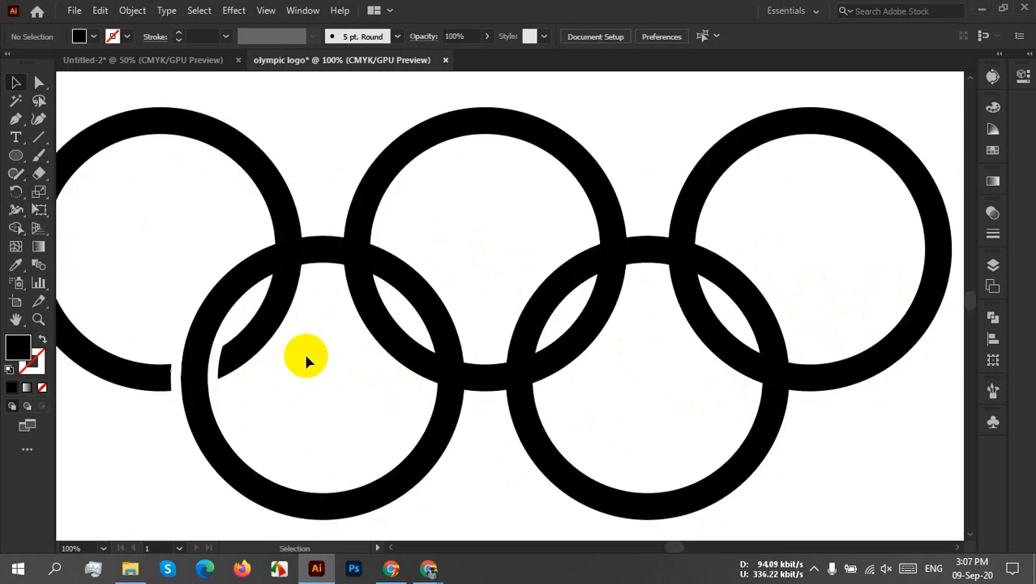
{"action": "left_click_drag", "start_coordinate": [308, 353], "coordinate": [331, 406]}
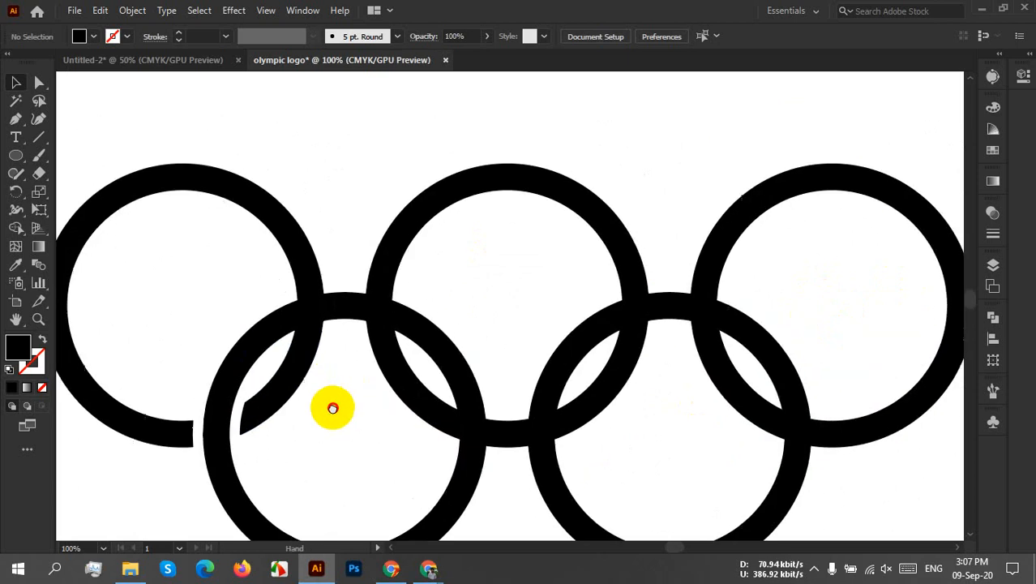
{"action": "left_click", "coordinate": [293, 321]}
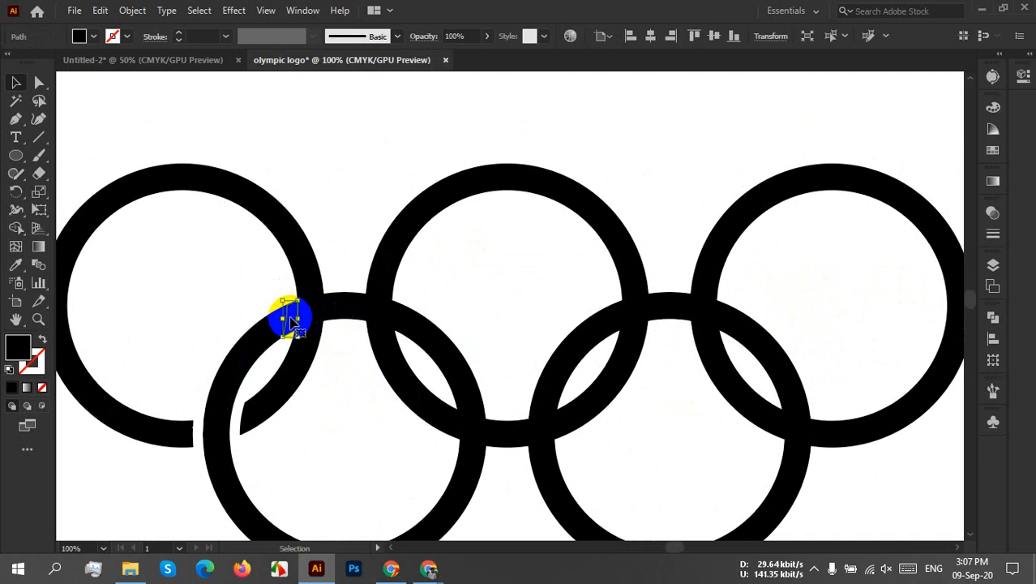
{"action": "key", "text": "Delete"}
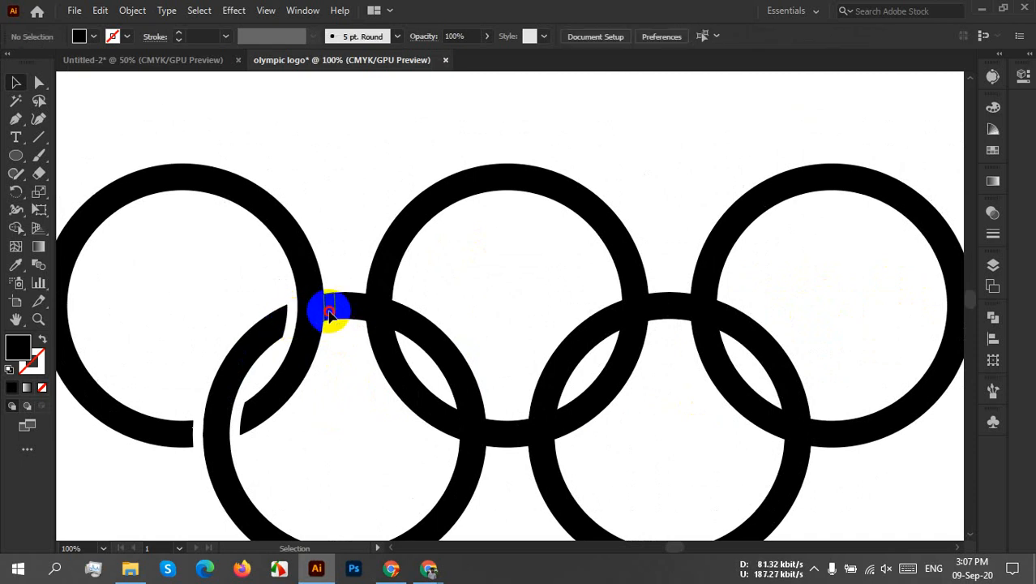
{"action": "left_click", "coordinate": [378, 331]}
{"action": "key", "text": "Delete"}
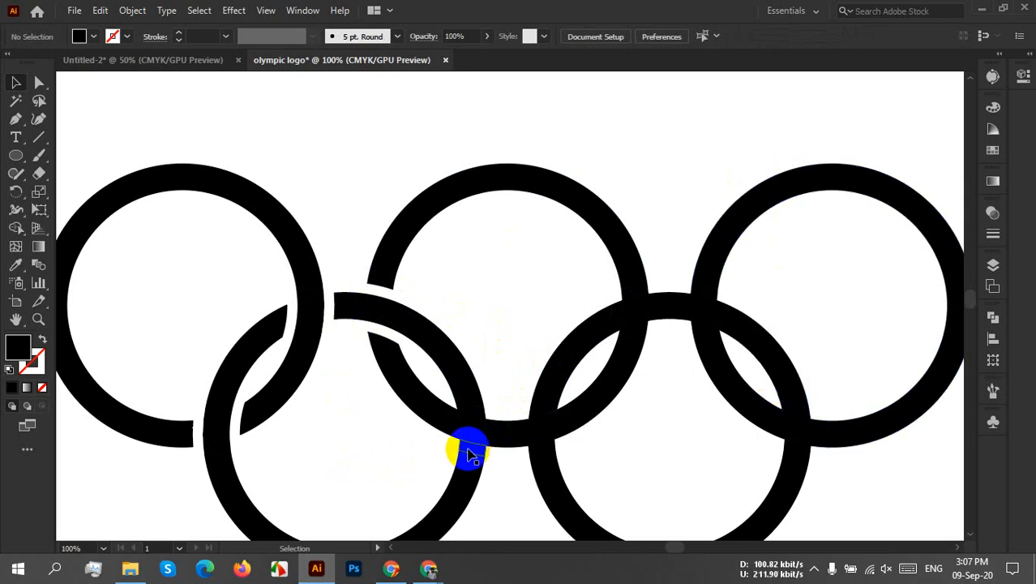
Step: Delete the short pieces of the lower left ring above and below the upper middle ring's band at their lower crossing
{"action": "left_click", "coordinate": [467, 406]}
{"action": "key", "text": "Delete"}
{"action": "left_click", "coordinate": [471, 448]}
{"action": "key", "text": "Delete"}
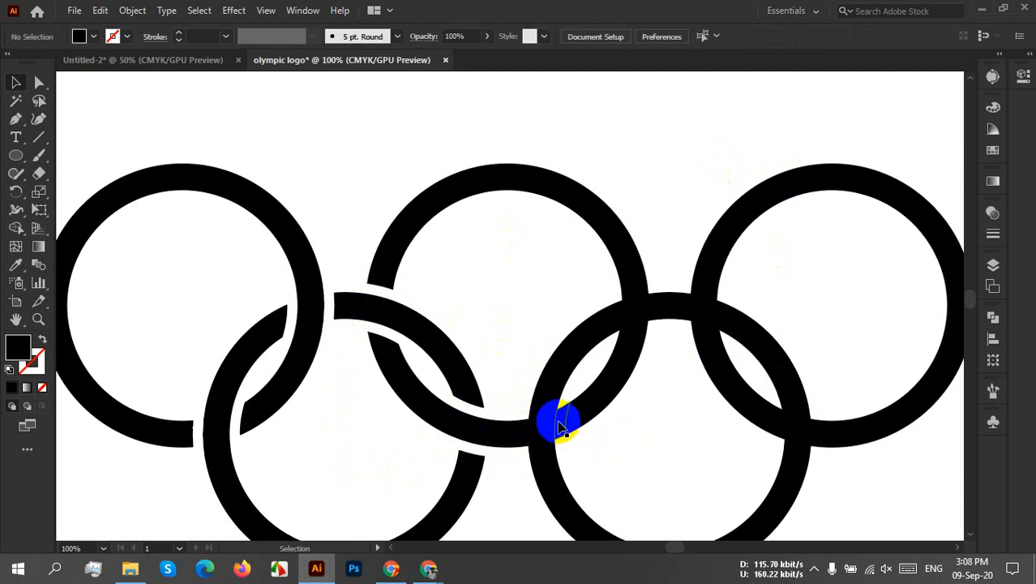
Step: Delete the short pieces of the upper middle ring on either side of the lower right ring's band at their lower crossing
{"action": "left_click", "coordinate": [559, 426]}
{"action": "key", "text": "Delete"}
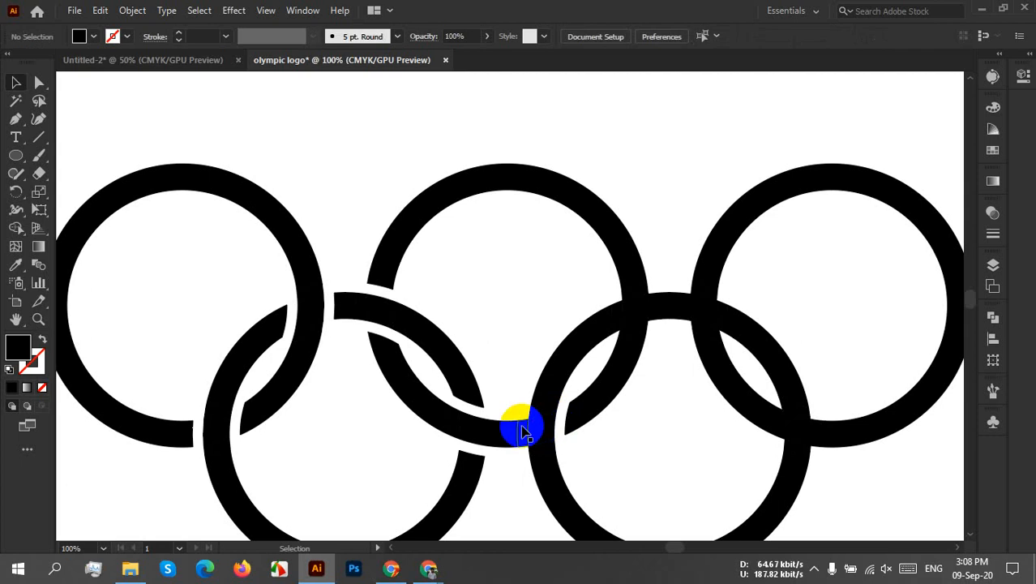
{"action": "left_click", "coordinate": [523, 425]}
{"action": "key", "text": "Delete"}
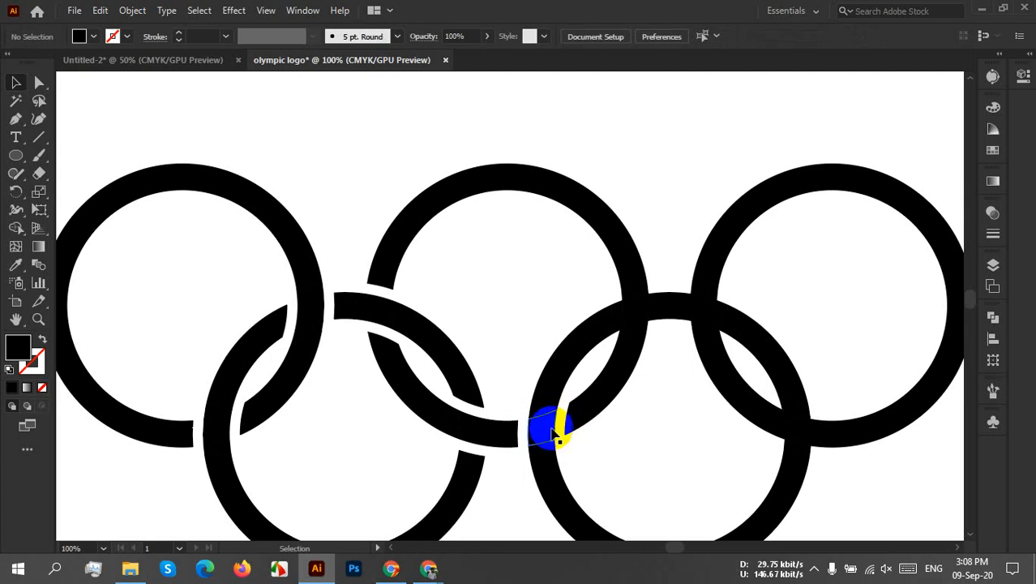
{"action": "left_click", "coordinate": [638, 290]}
{"action": "key", "text": "Delete"}
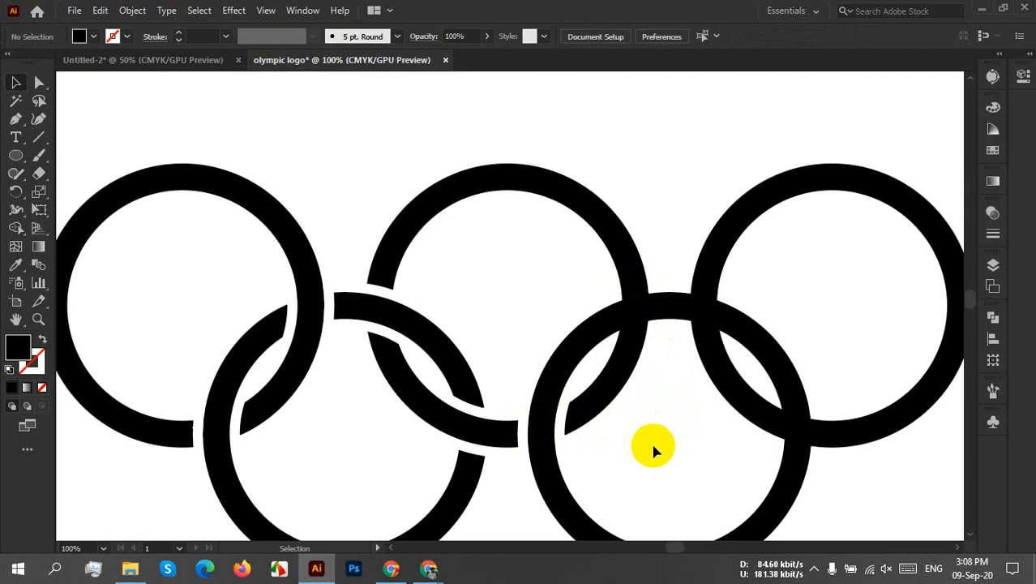
Step: Delete the short pieces of the lower right ring on either side of the upper middle ring's band at their upper crossing
{"action": "scroll", "coordinate": [648, 447], "scroll_direction": "down", "scroll_amount": 1}
{"action": "left_click_drag", "start_coordinate": [620, 445], "coordinate": [541, 418]}
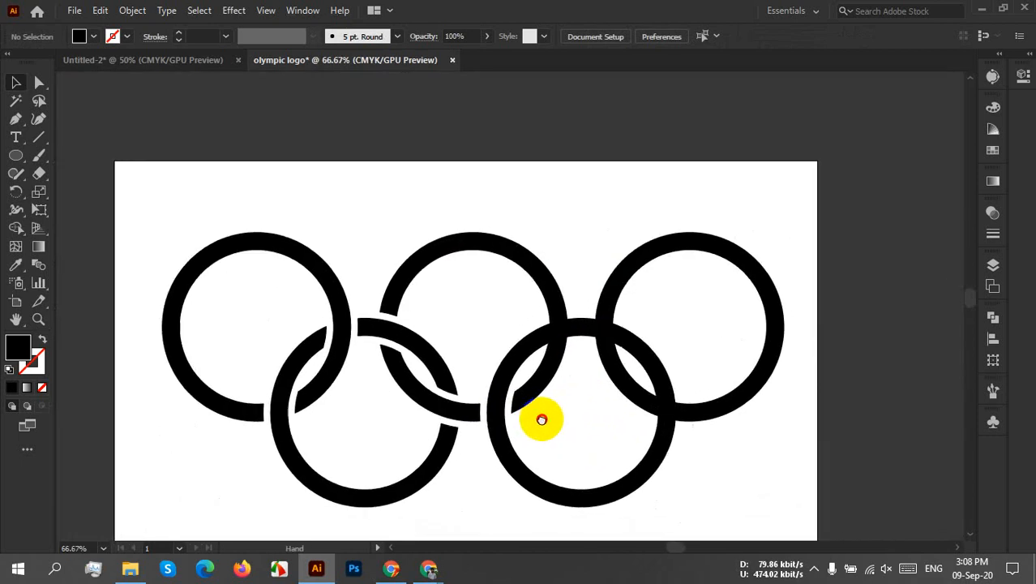
{"action": "left_click", "coordinate": [574, 330]}
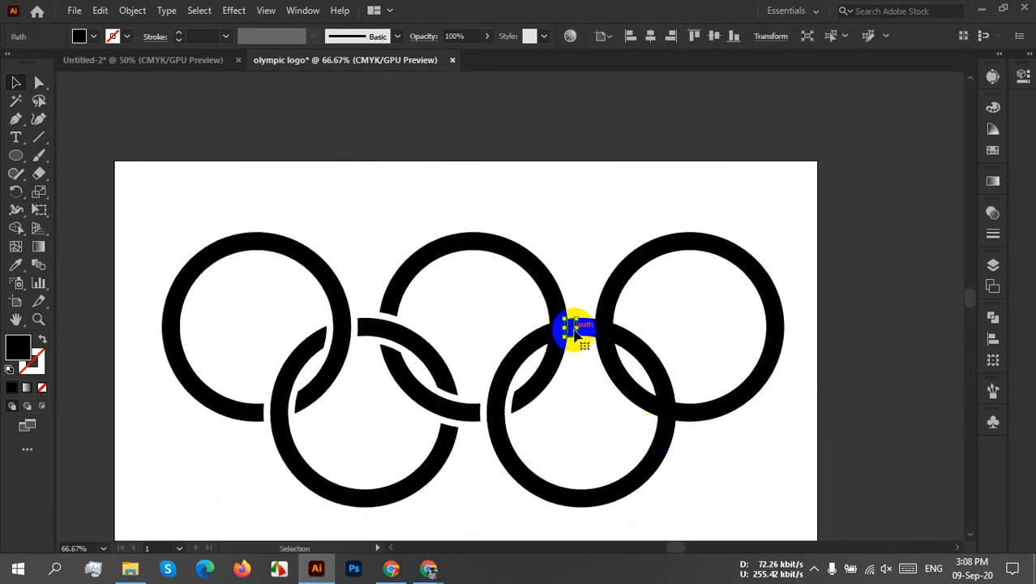
{"action": "key", "text": "Delete"}
{"action": "left_click", "coordinate": [547, 333]}
{"action": "key", "text": "Delete"}
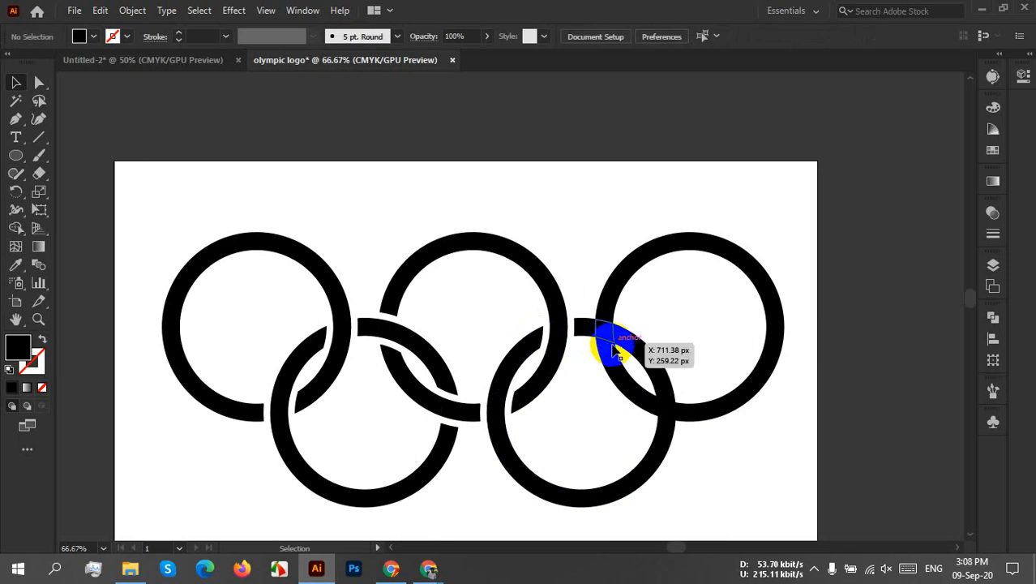
Step: Delete the short pieces of the upper right ring above and below the lower right ring's band at their upper crossing
{"action": "left_click", "coordinate": [611, 351]}
{"action": "key", "text": "Delete"}
{"action": "left_click", "coordinate": [607, 315]}
{"action": "key", "text": "Delete"}
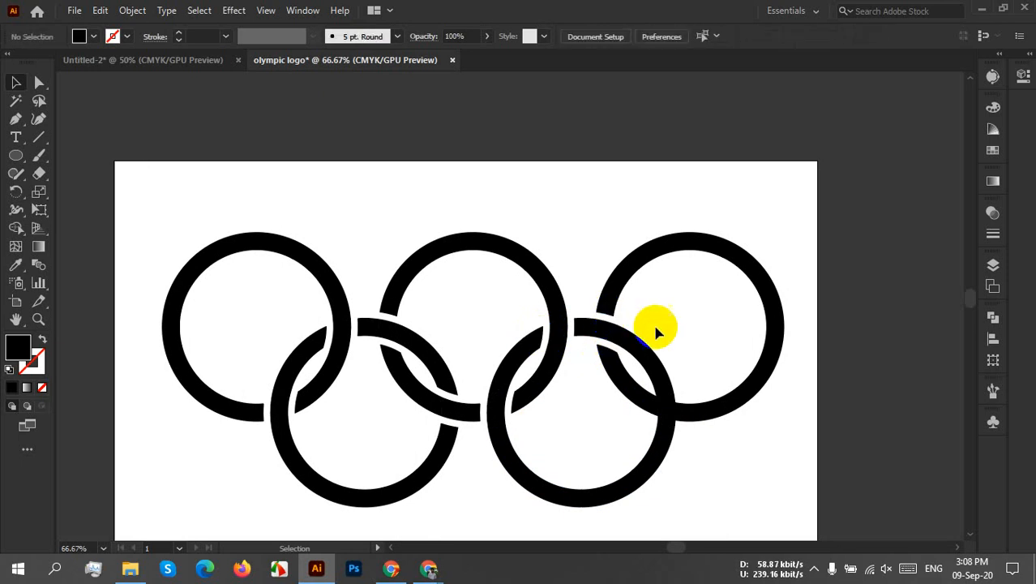
Step: Delete the short pieces of the lower right ring above and below the upper right ring's band at their lower crossing
{"action": "left_click", "coordinate": [673, 394]}
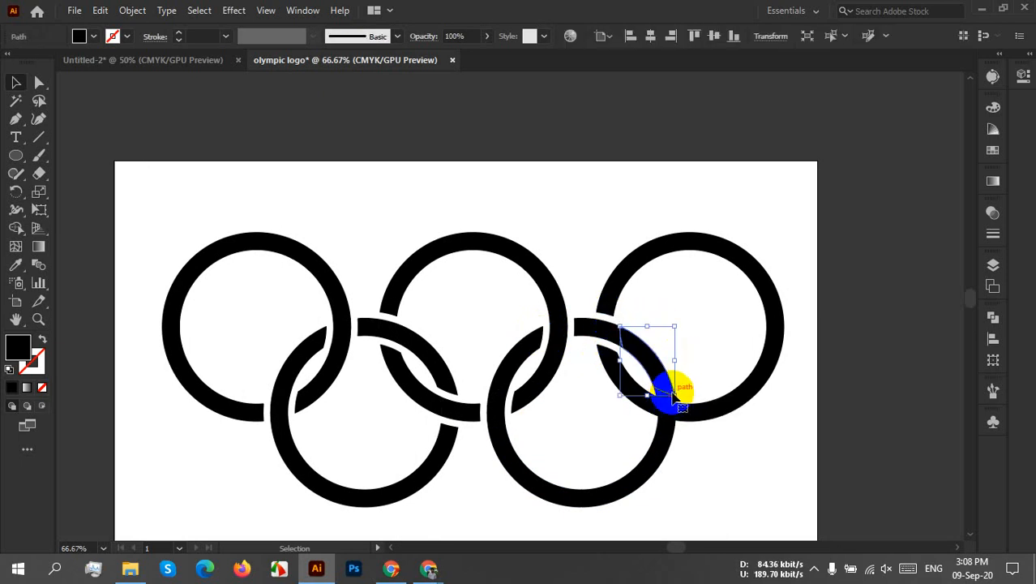
{"action": "key", "text": "Delete"}
{"action": "left_click", "coordinate": [670, 395]}
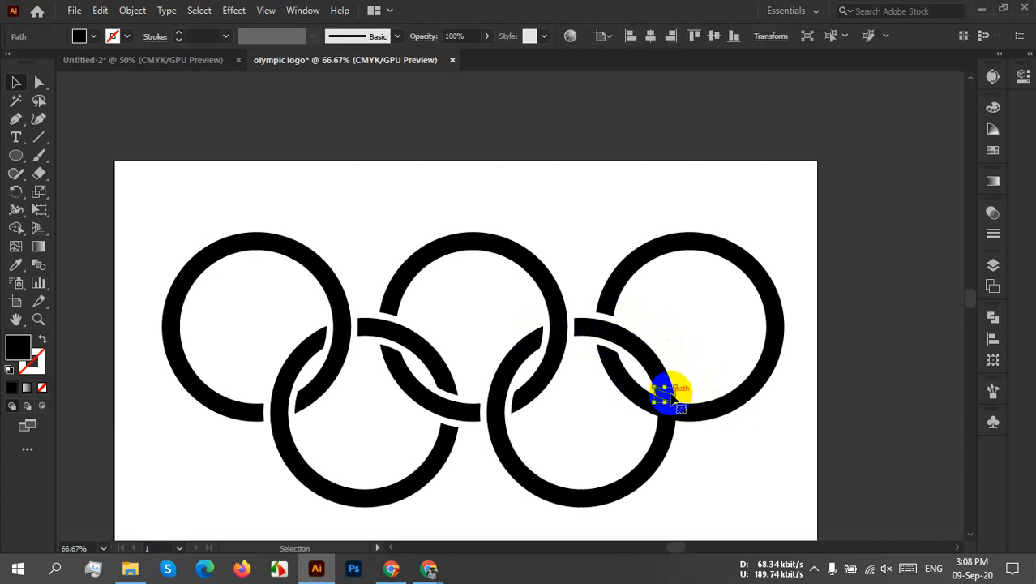
{"action": "key", "text": "Delete"}
{"action": "left_click", "coordinate": [671, 428]}
{"action": "key", "text": "Delete"}
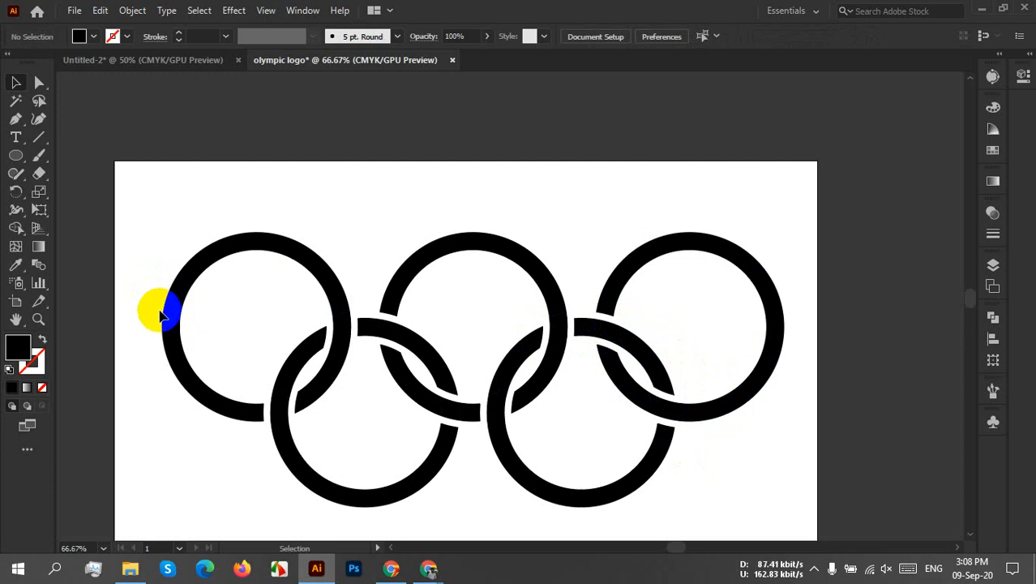
Step: Fill the large main segment of the upper left ring with the blue swatch and deselect it
{"action": "left_click_drag", "start_coordinate": [162, 236], "coordinate": [207, 297]}
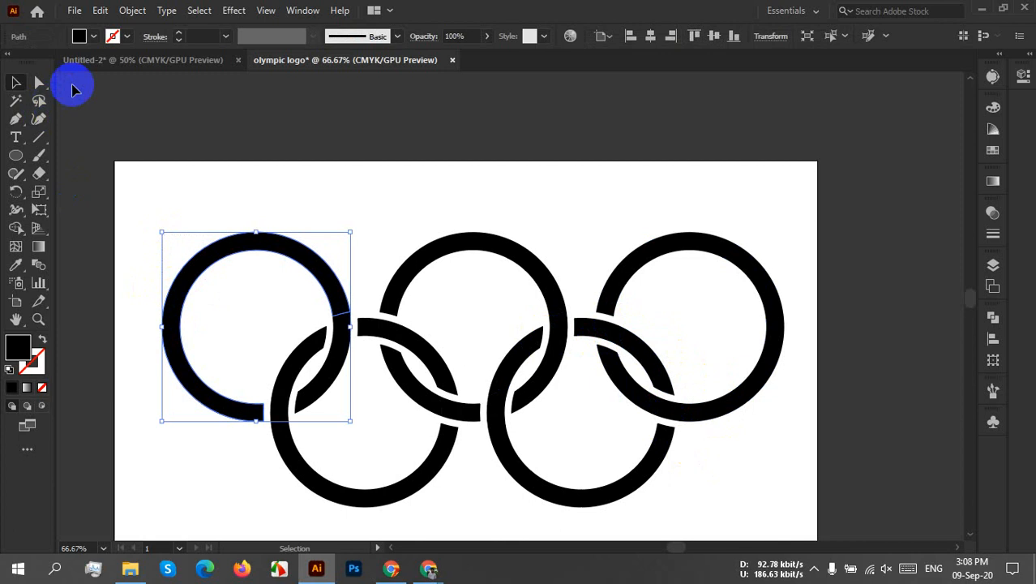
{"action": "left_click", "coordinate": [81, 36]}
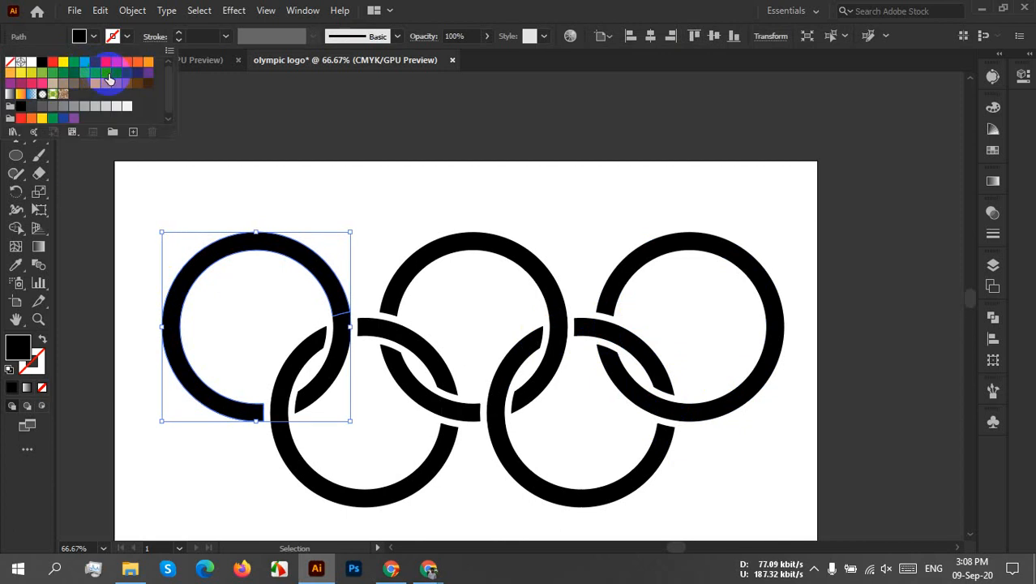
{"action": "left_click", "coordinate": [114, 72]}
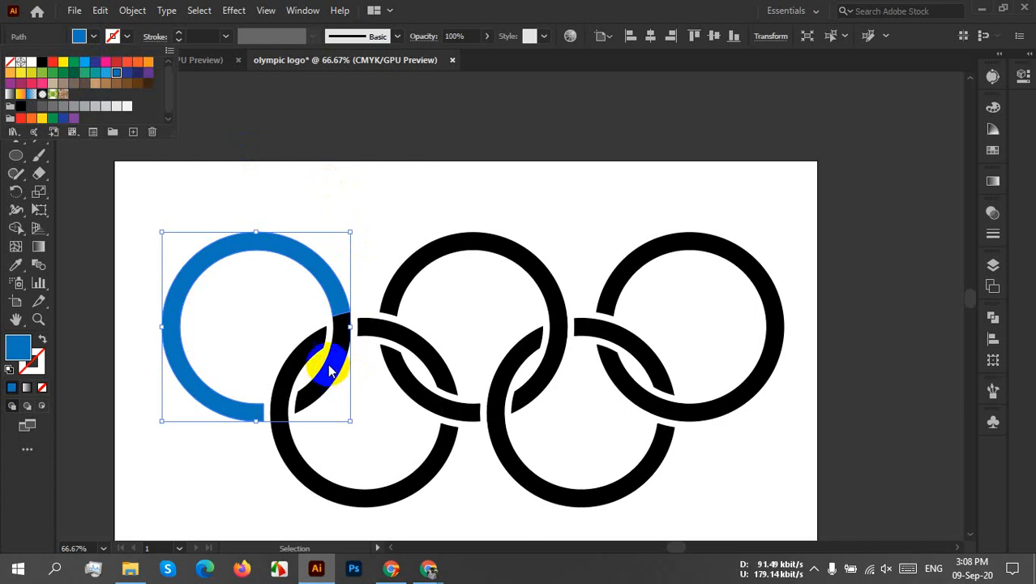
{"action": "left_click", "coordinate": [381, 204]}
{"action": "scroll", "coordinate": [328, 363], "scroll_direction": "up", "scroll_amount": 3}
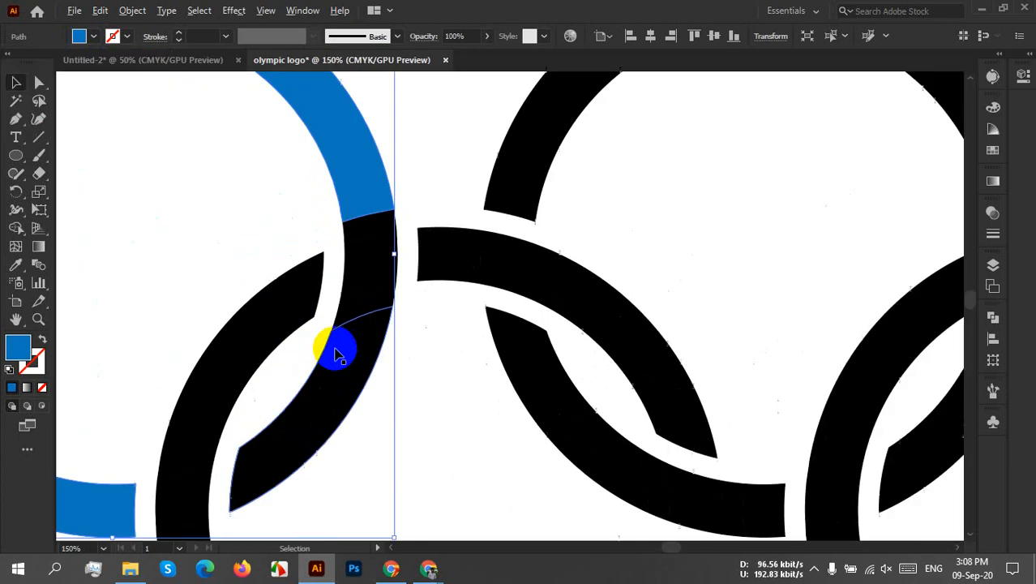
{"action": "left_click_drag", "start_coordinate": [434, 339], "coordinate": [435, 398]}
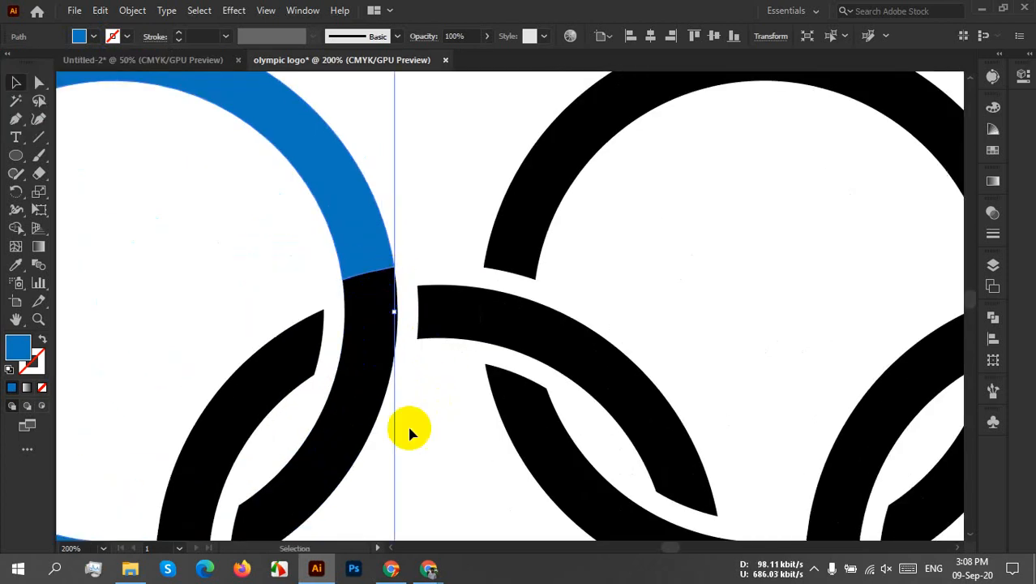
{"action": "left_click", "coordinate": [432, 416]}
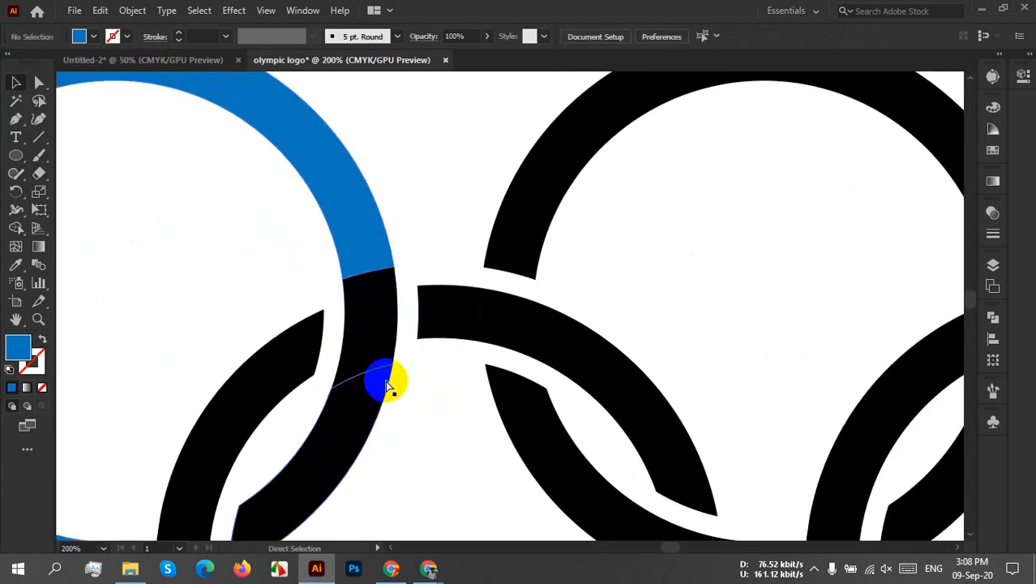
Step: Unite the blue main segment of the upper left ring with the short black piece directly below its cut end at the right-hand crossing
{"action": "key", "text": "ctrl+y"}
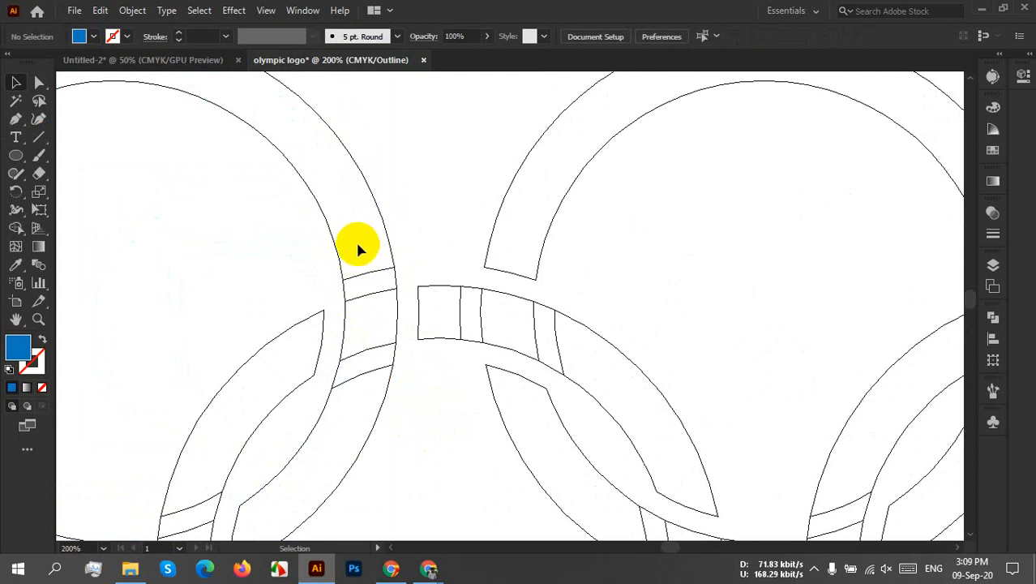
{"action": "left_click_drag", "start_coordinate": [347, 241], "coordinate": [581, 222]}
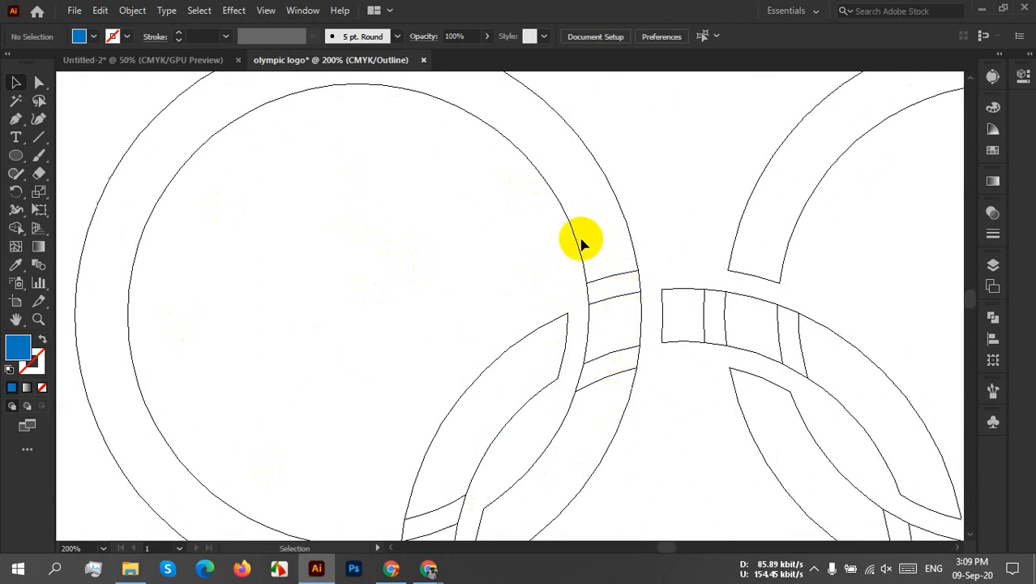
{"action": "scroll", "coordinate": [602, 329], "scroll_direction": "down", "scroll_amount": 3}
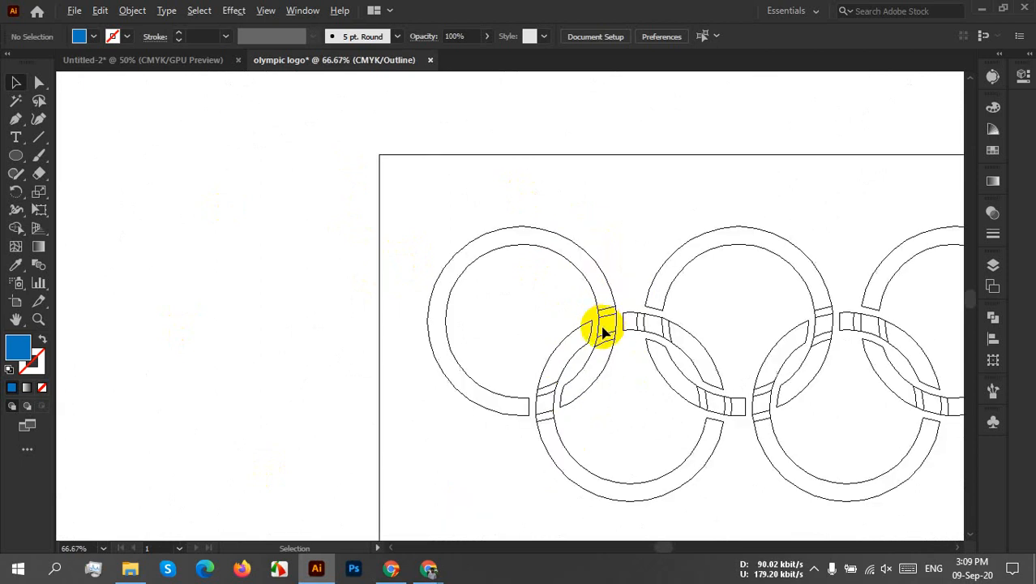
{"action": "left_click_drag", "start_coordinate": [648, 321], "coordinate": [527, 345]}
{"action": "key", "text": "ctrl+y"}
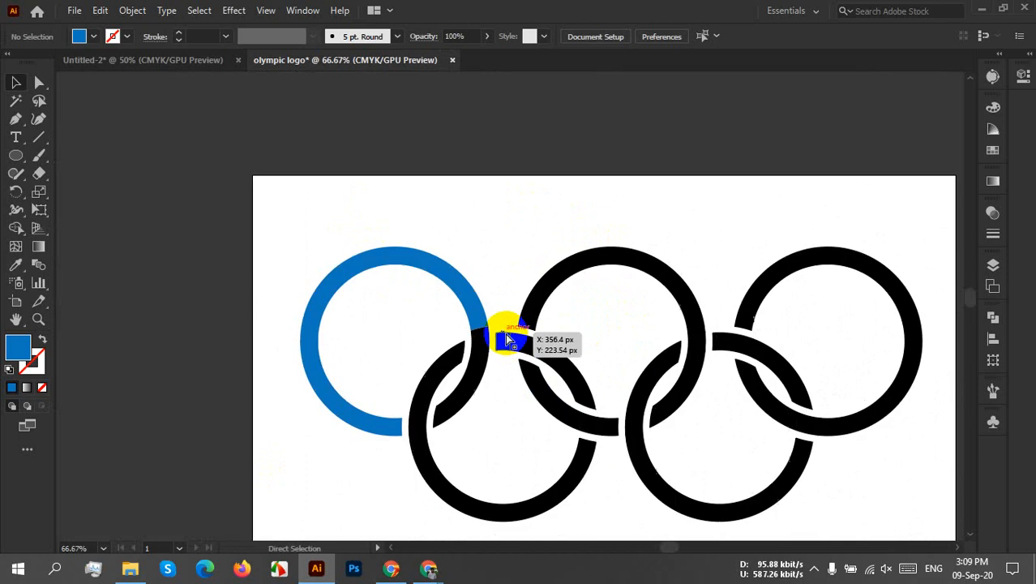
{"action": "scroll", "coordinate": [490, 340], "scroll_direction": "up", "scroll_amount": 5}
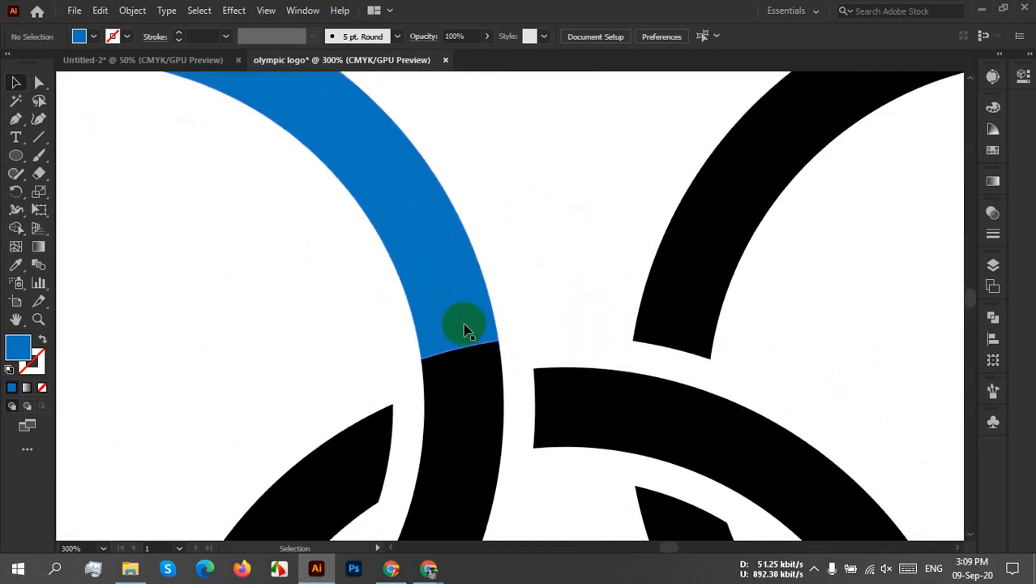
{"action": "left_click", "coordinate": [464, 325]}
{"action": "left_click", "coordinate": [463, 366], "text": "shift"}
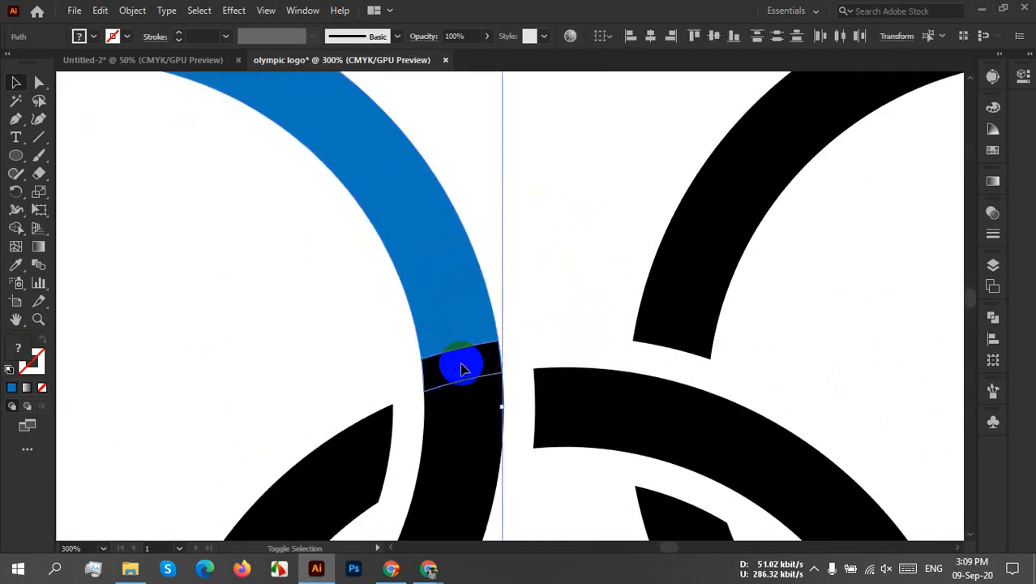
{"action": "left_click", "coordinate": [992, 316]}
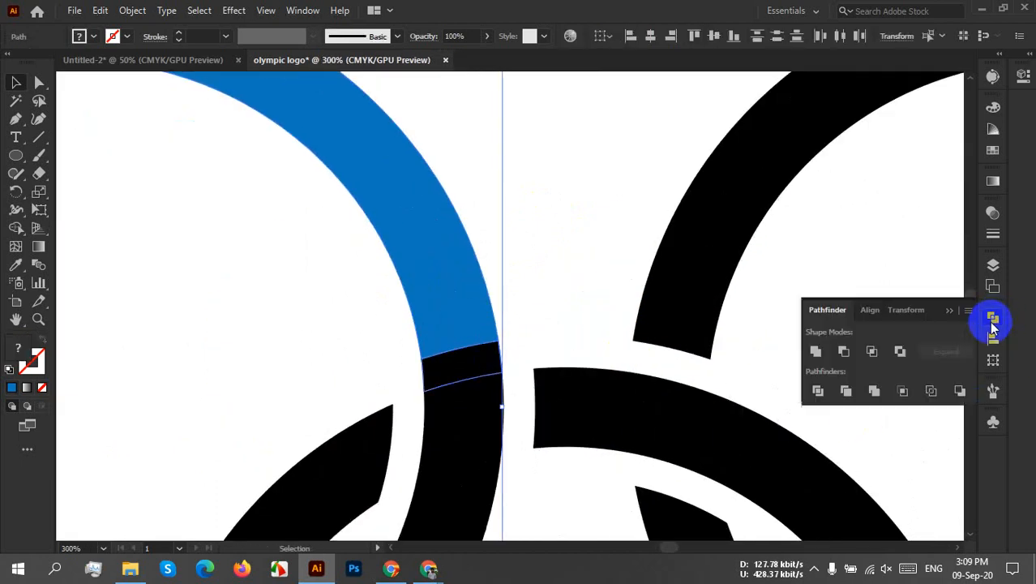
{"action": "left_click", "coordinate": [815, 351]}
Step: Unite the remaining crossing pieces and lower right arc of the upper left ring with its main segment
{"action": "scroll", "coordinate": [496, 332], "scroll_direction": "down", "scroll_amount": 3}
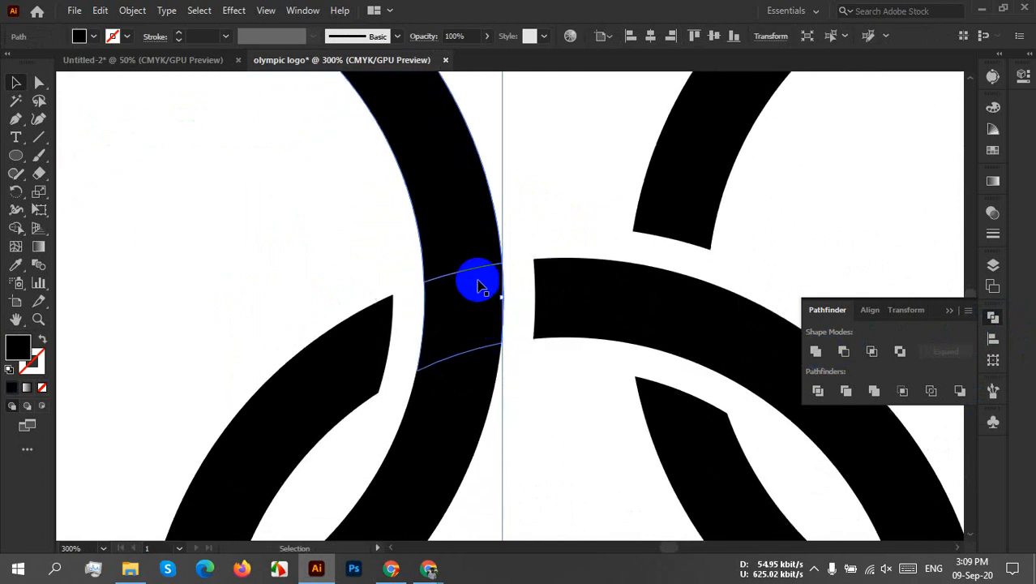
{"action": "left_click", "coordinate": [474, 237], "text": "shift"}
{"action": "left_click", "coordinate": [483, 306], "text": "shift"}
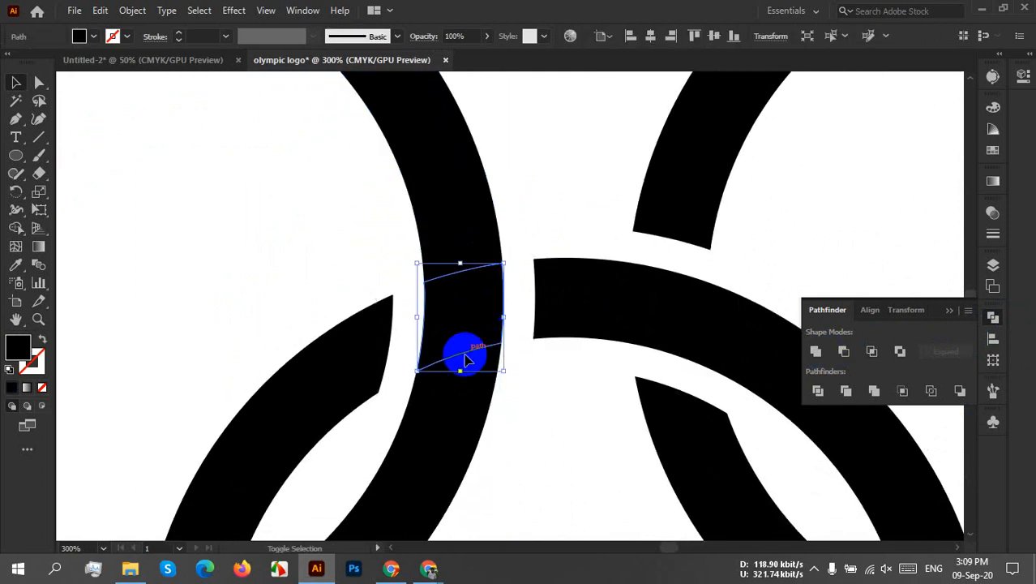
{"action": "left_click", "coordinate": [447, 388], "text": "shift"}
{"action": "left_click", "coordinate": [439, 436], "text": "shift"}
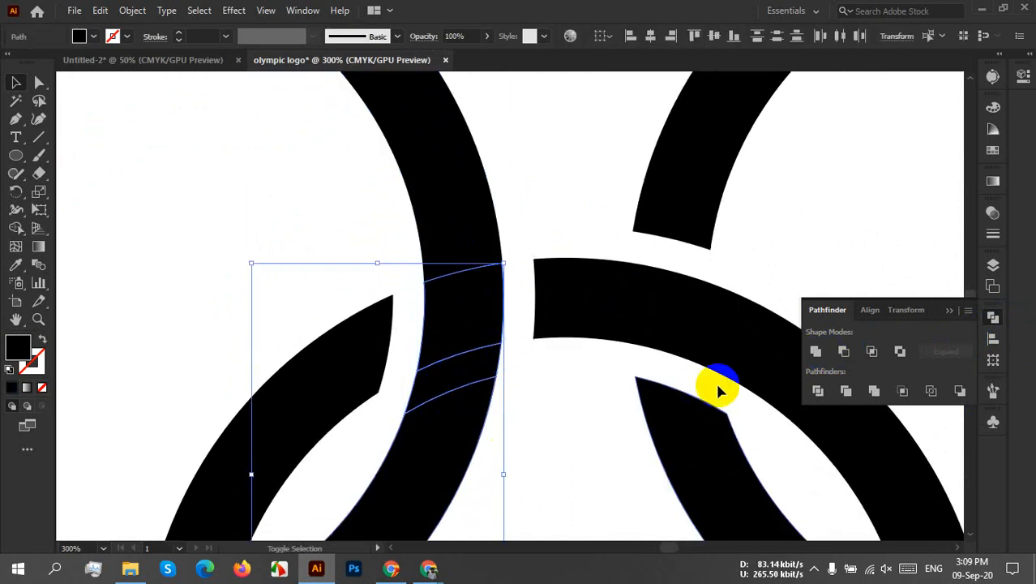
{"action": "left_click", "coordinate": [816, 351]}
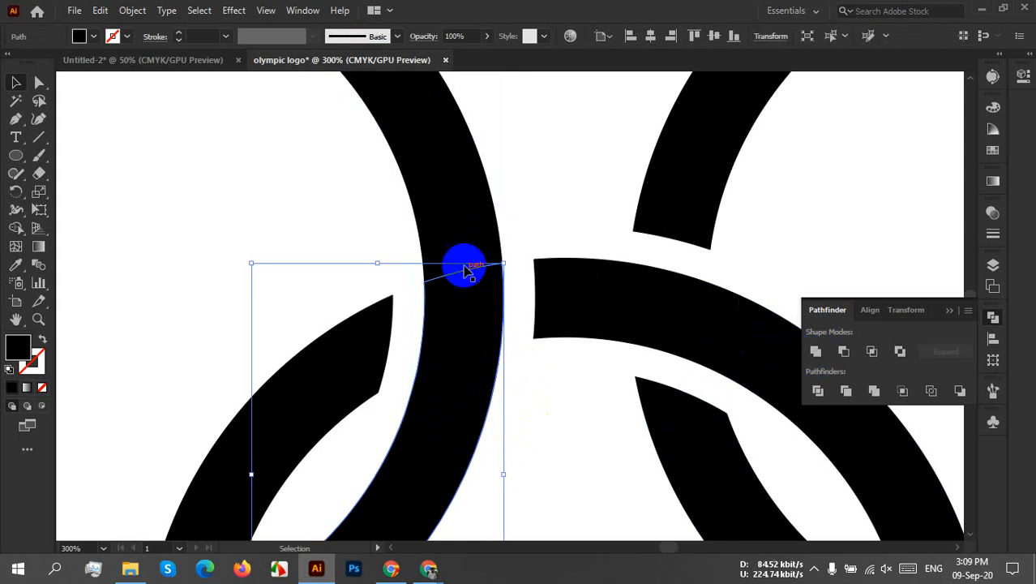
{"action": "left_click", "coordinate": [458, 215], "text": "shift"}
{"action": "left_click", "coordinate": [815, 351]}
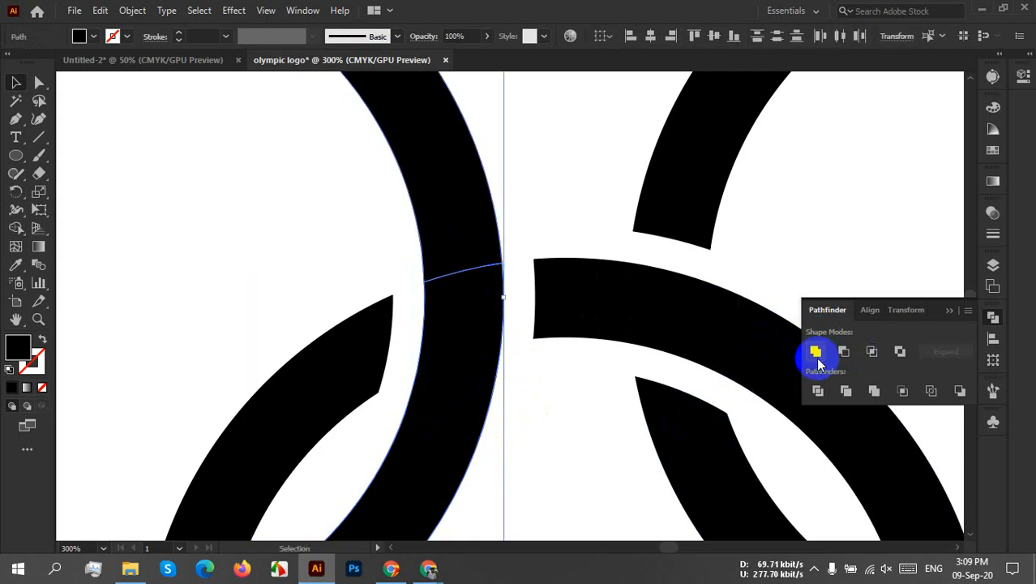
Step: Check the united upper left ring in outline view, then fill it with the blue swatch in preview and deselect it
{"action": "key", "text": "ctrl+y"}
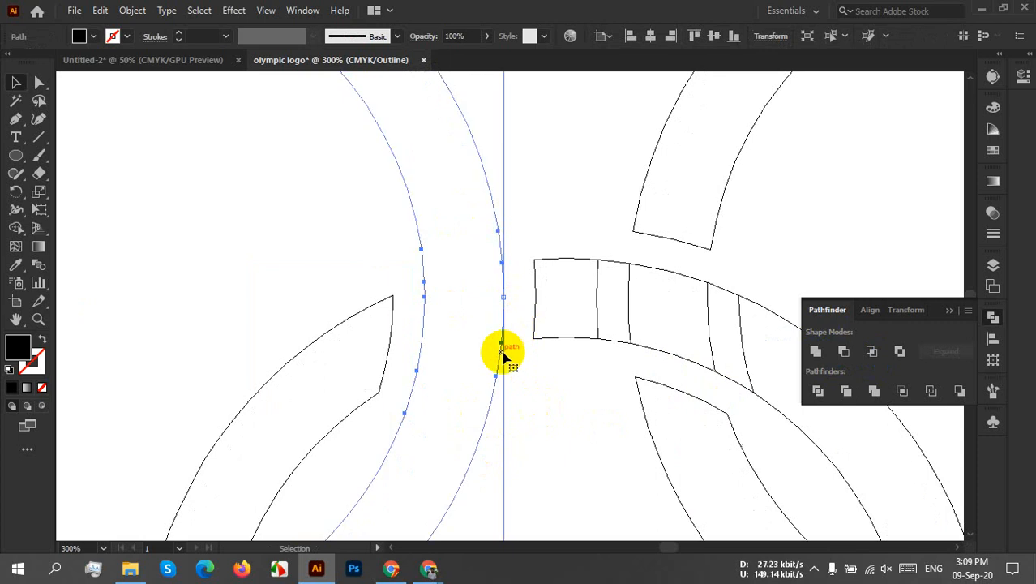
{"action": "left_click", "coordinate": [814, 568]}
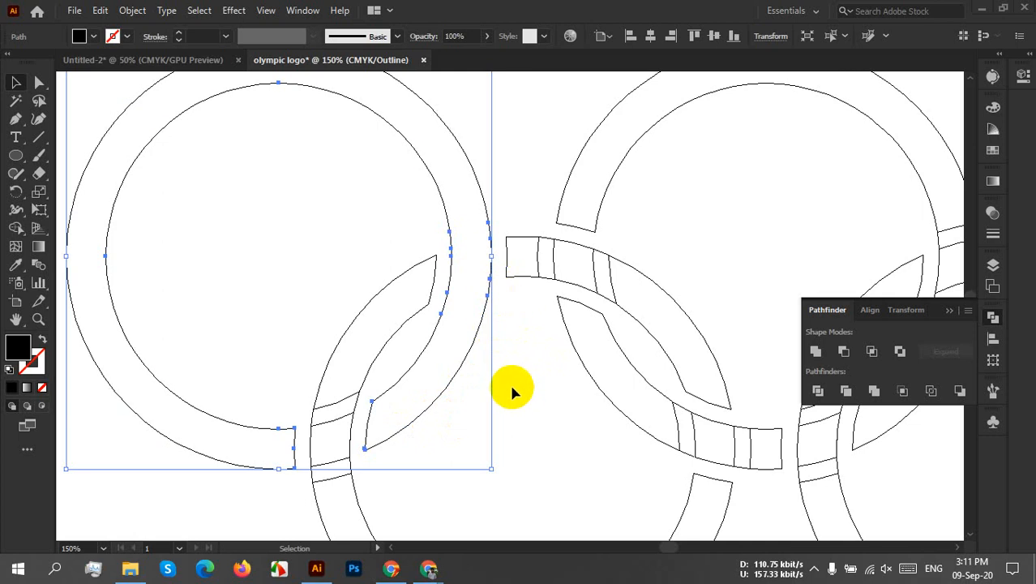
{"action": "scroll", "coordinate": [508, 376], "scroll_direction": "down", "scroll_amount": 2}
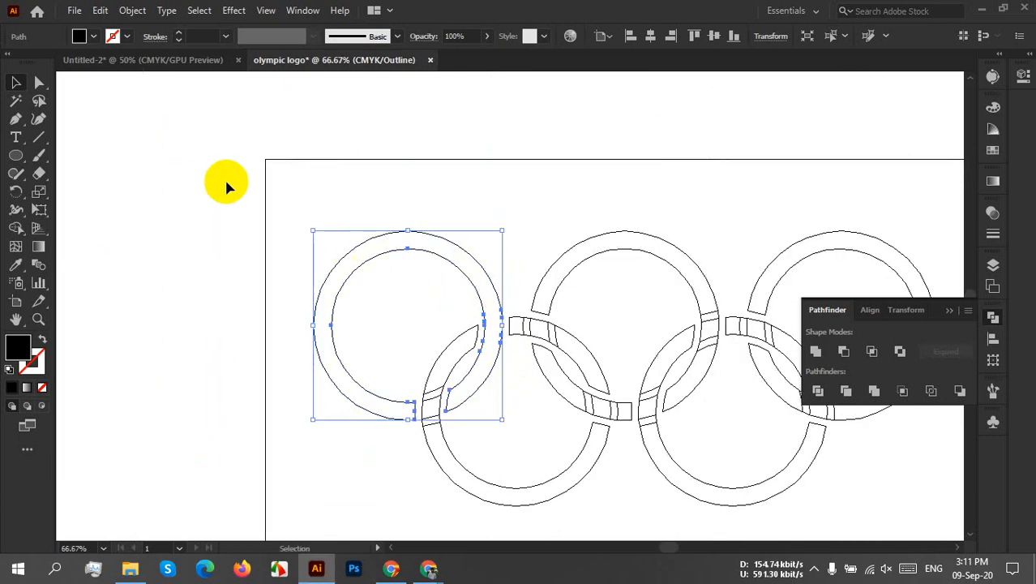
{"action": "key", "text": "ctrl"}
{"action": "key", "text": "ctrl+y"}
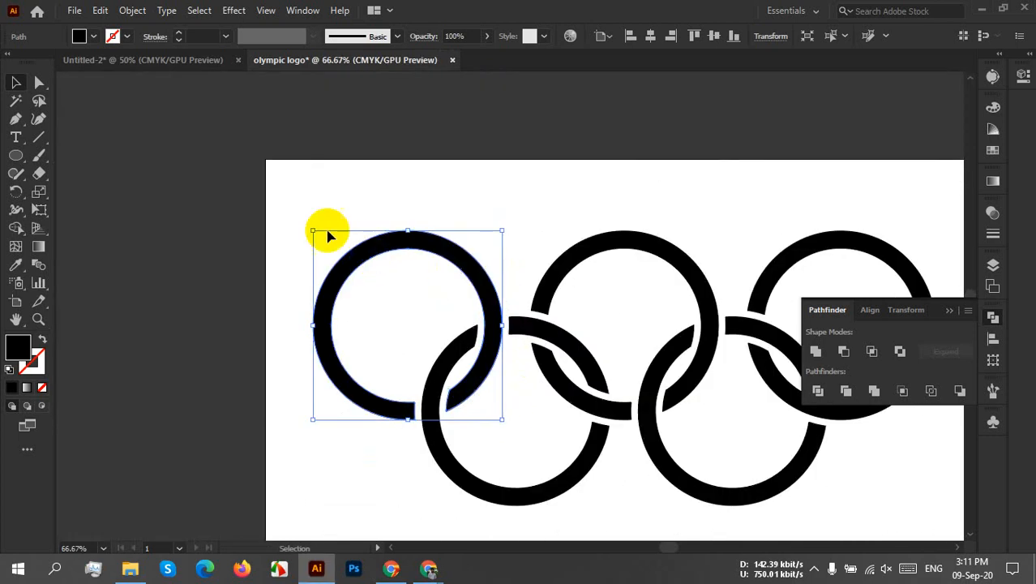
{"action": "left_click", "coordinate": [90, 38]}
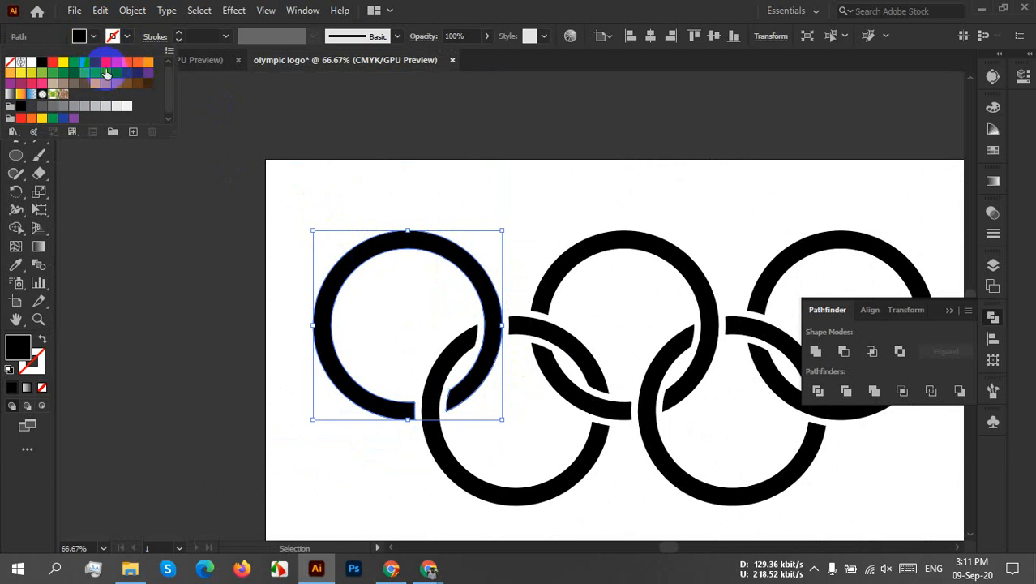
{"action": "left_click", "coordinate": [116, 72]}
{"action": "left_click", "coordinate": [511, 195]}
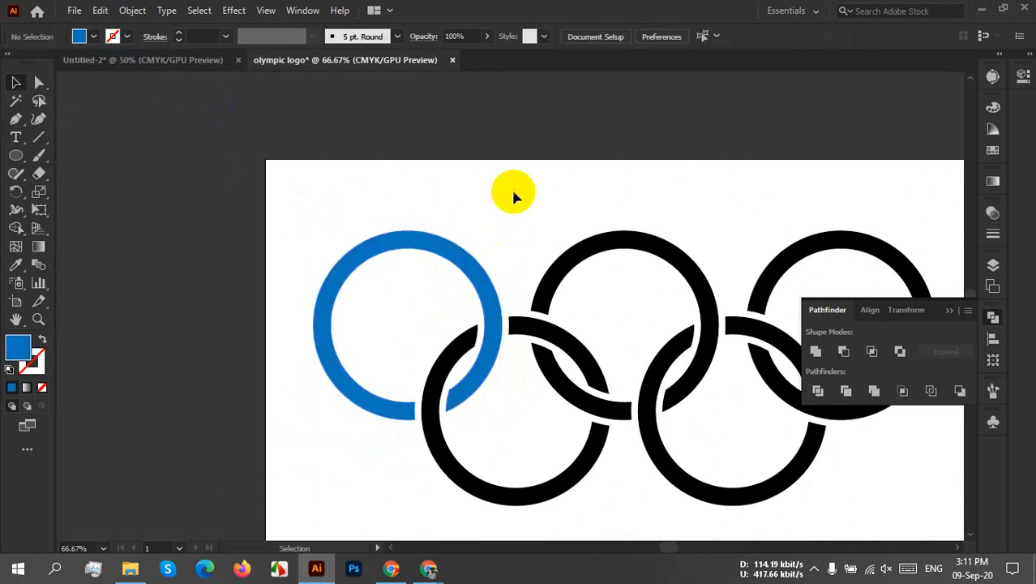
{"action": "left_click_drag", "start_coordinate": [606, 215], "coordinate": [505, 176]}
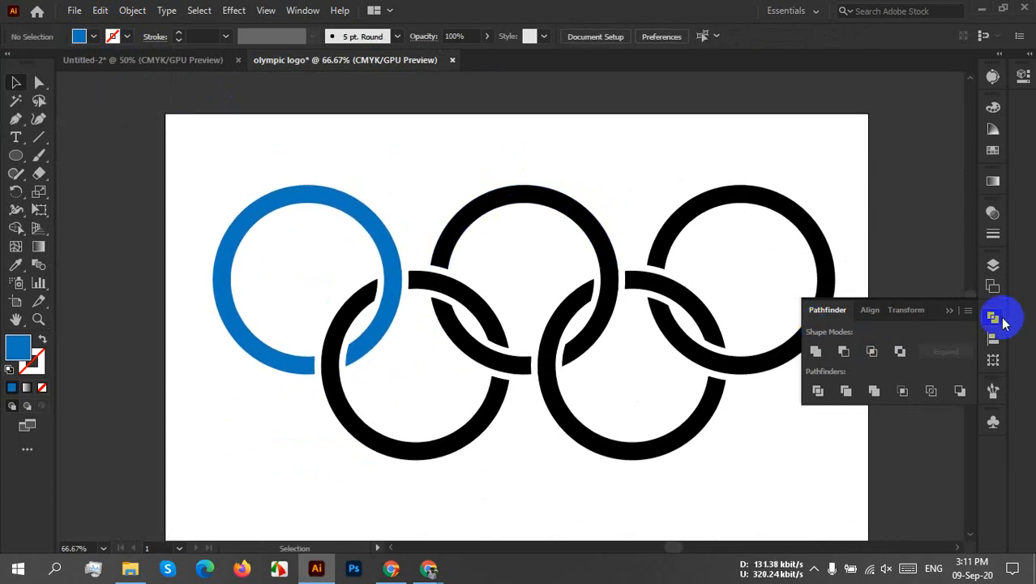
{"action": "left_click", "coordinate": [947, 310]}
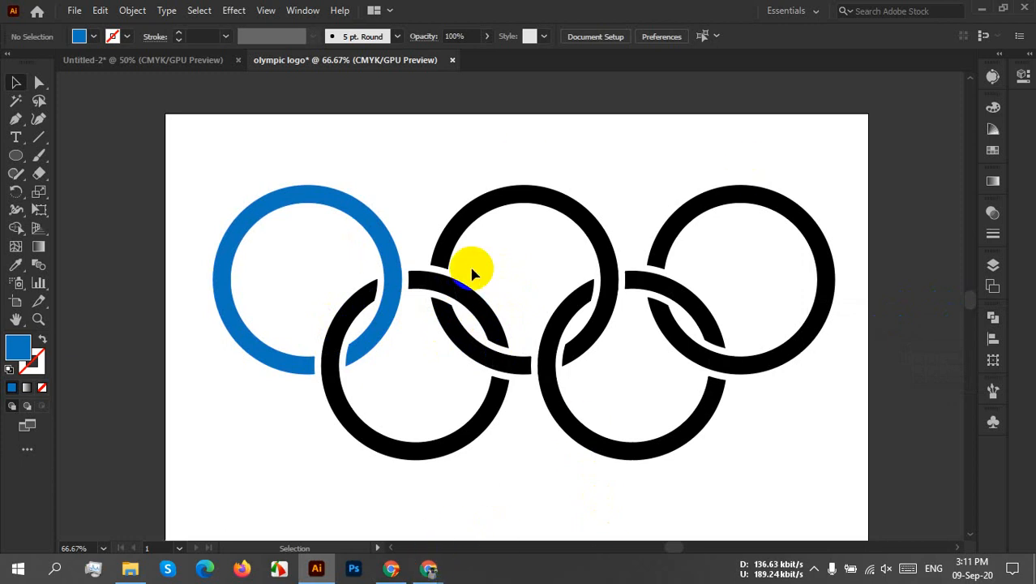
Step: Switch to the Google Meet window in Chrome to check the call, and return to Illustrator
{"action": "mouse_move", "coordinate": [430, 565]}
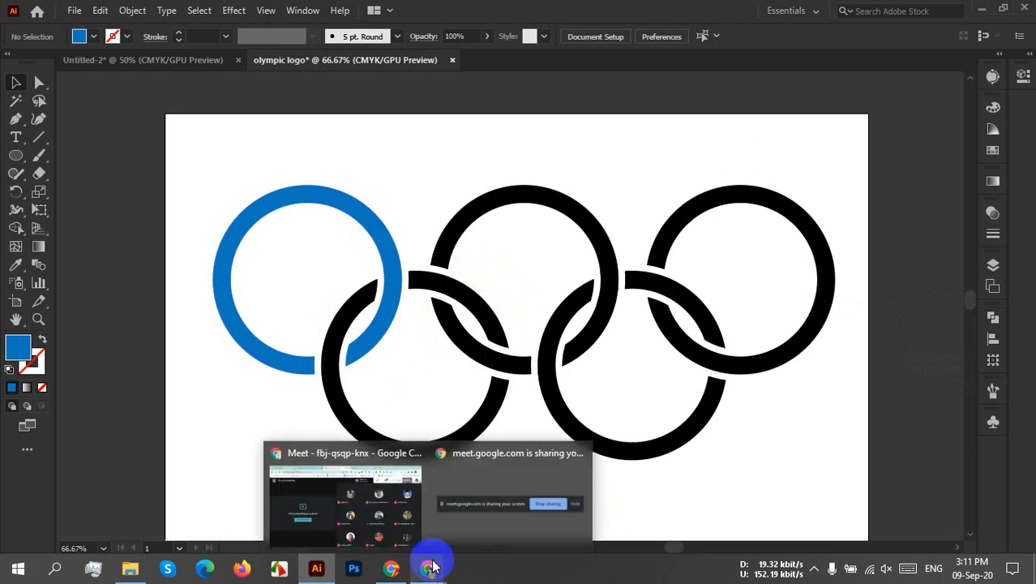
{"action": "left_click", "coordinate": [366, 490]}
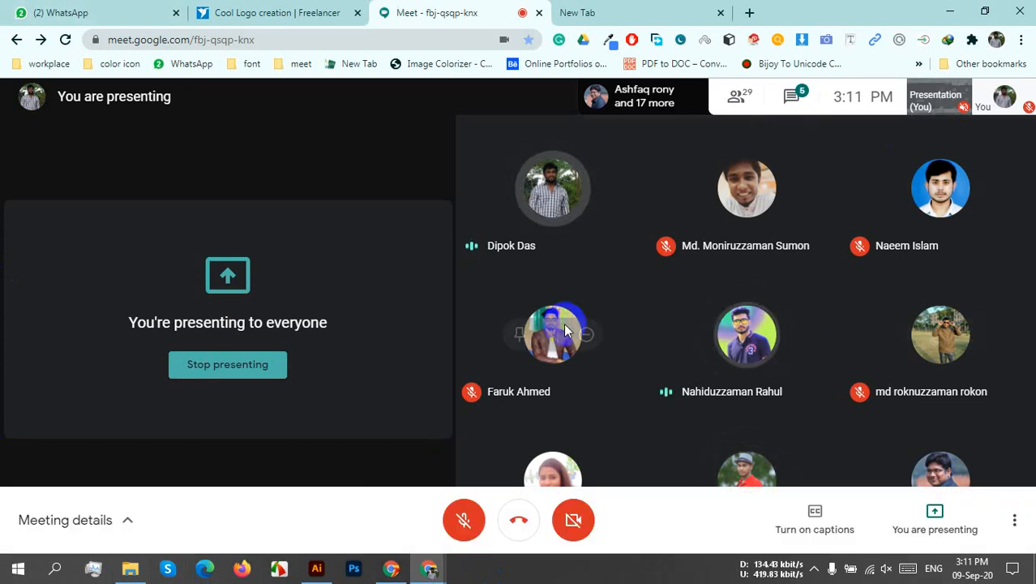
{"action": "mouse_move", "coordinate": [565, 331]}
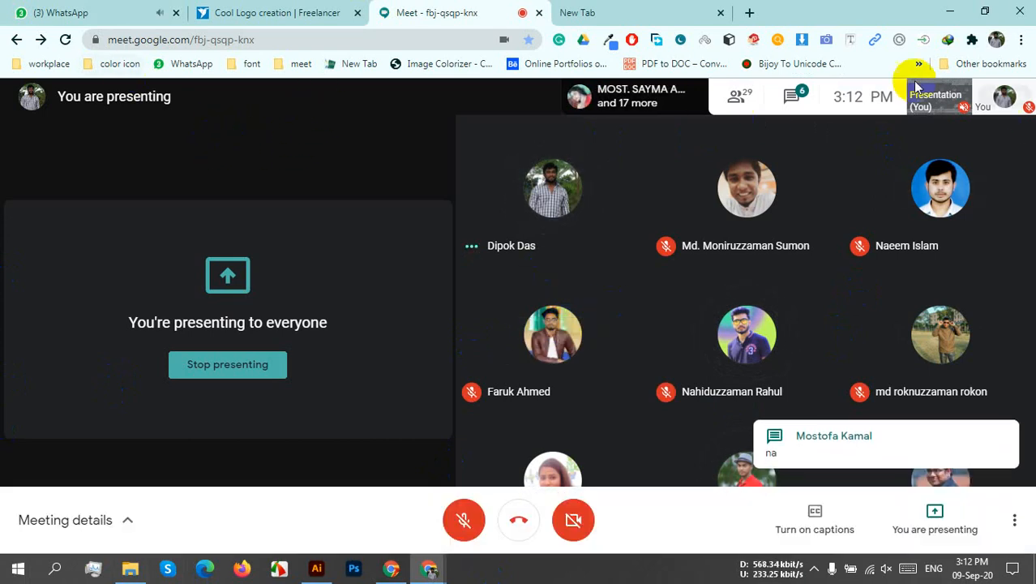
{"action": "left_click", "coordinate": [328, 571]}
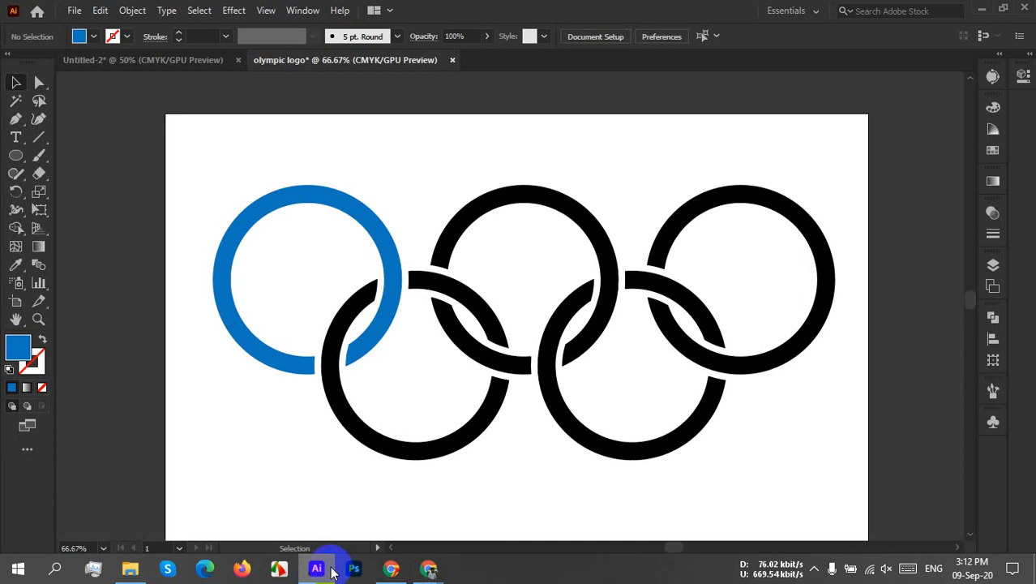
Step: Unite the lower left ring's upper left arc, the three short pieces at its left crossing and its large lower segment
{"action": "left_click", "coordinate": [351, 322]}
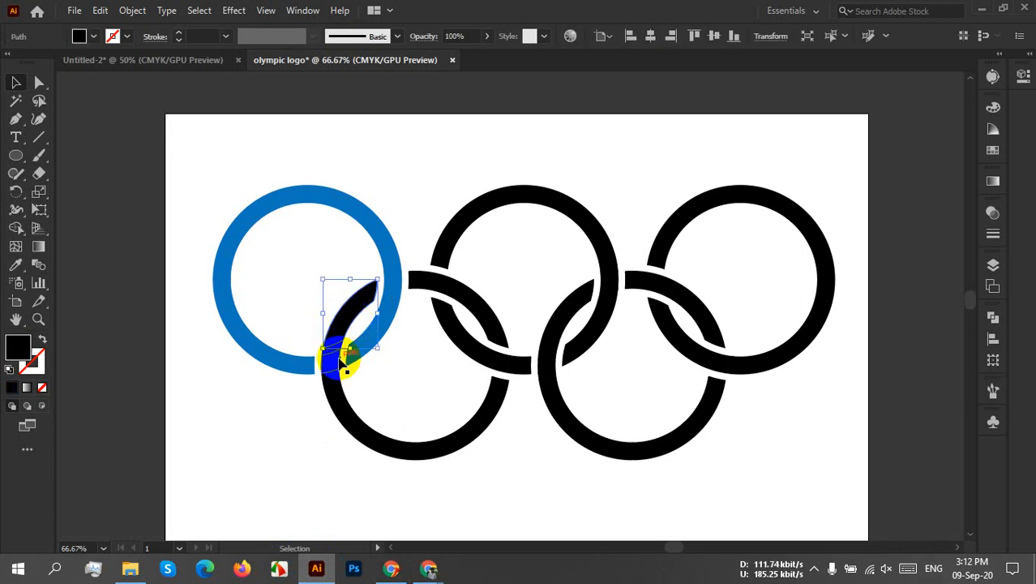
{"action": "scroll", "coordinate": [339, 357], "scroll_direction": "up", "scroll_amount": 2}
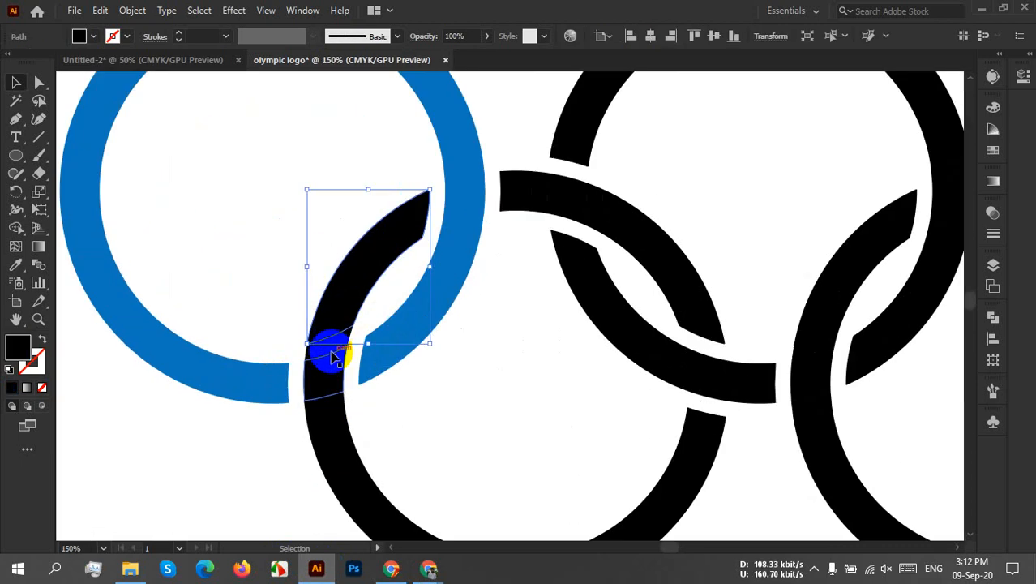
{"action": "left_click", "coordinate": [324, 357], "text": "shift"}
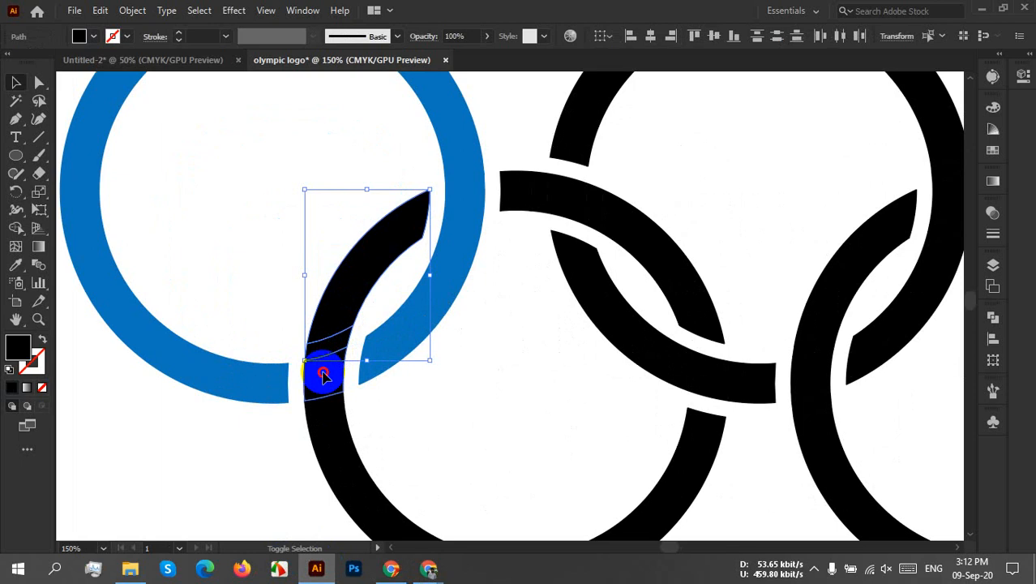
{"action": "left_click", "coordinate": [322, 387], "text": "shift"}
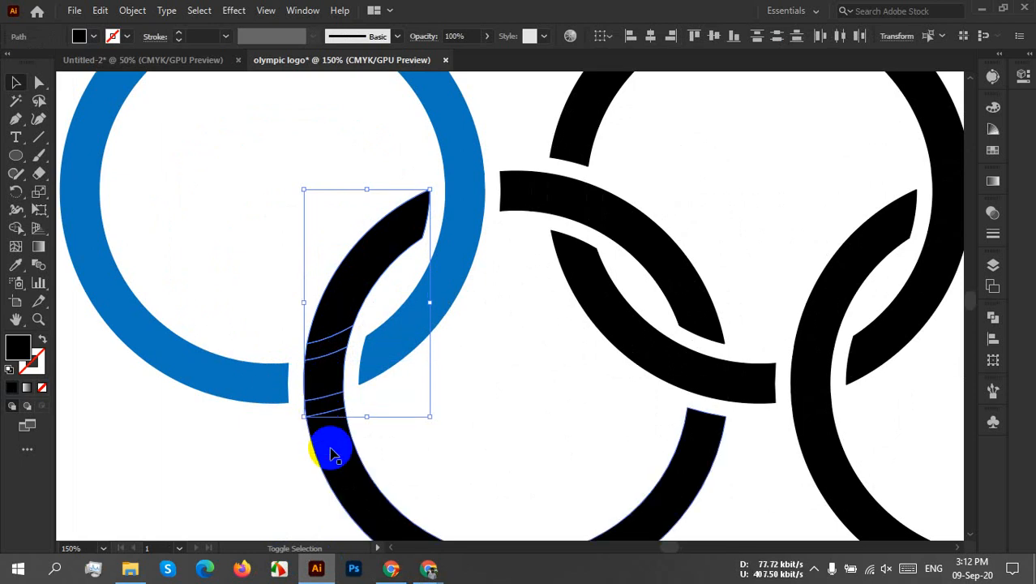
{"action": "left_click", "coordinate": [331, 447], "text": "shift"}
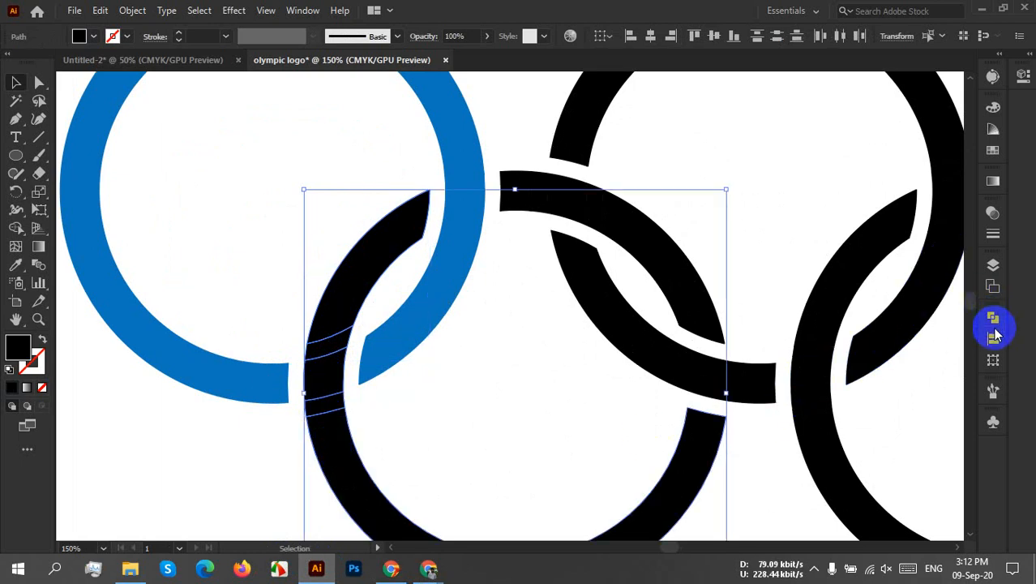
{"action": "left_click", "coordinate": [993, 319]}
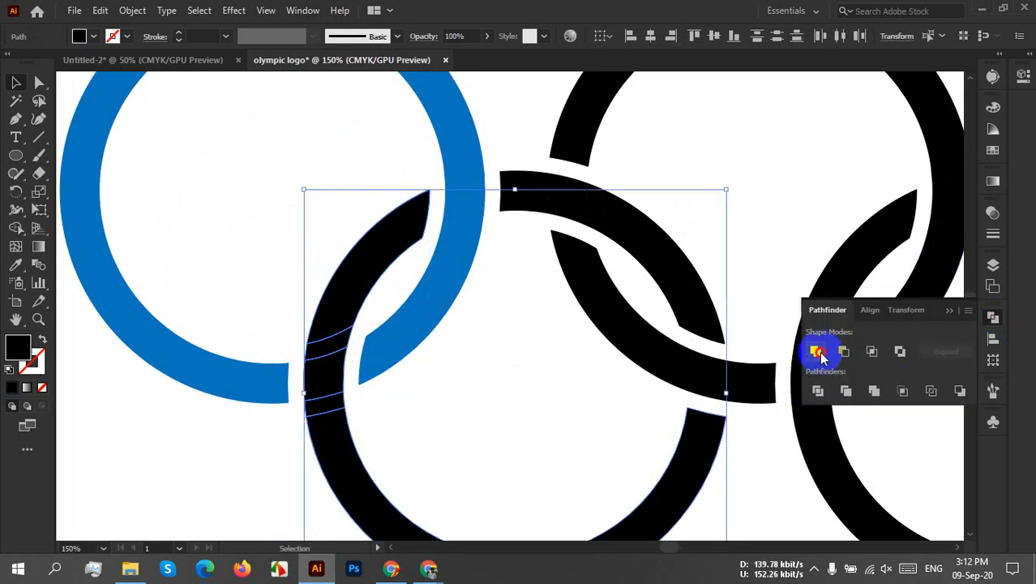
{"action": "left_click", "coordinate": [817, 351]}
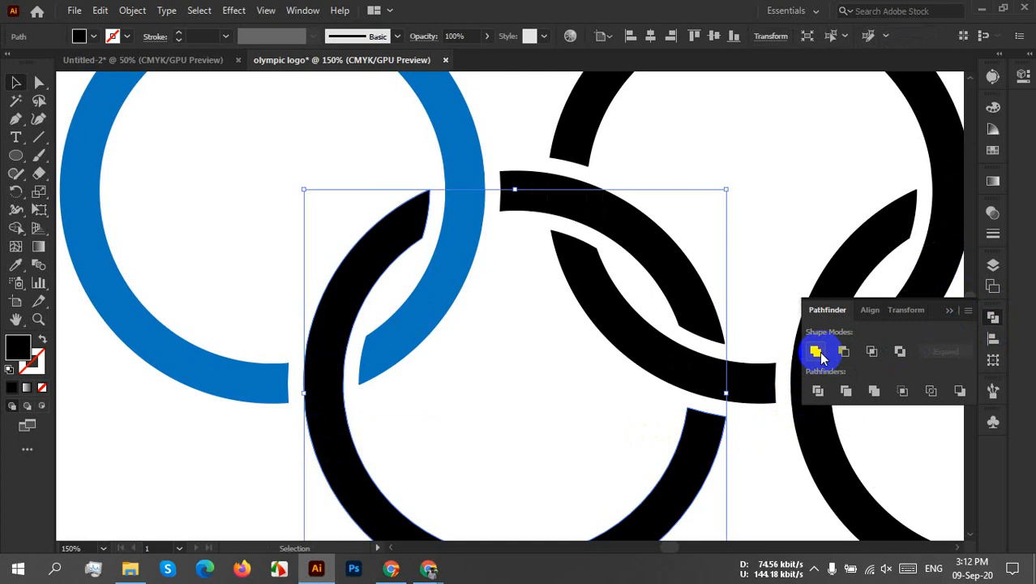
Step: Unite the pieces of the lower left ring's upper right arc with the rest of that ring and deselect it
{"action": "left_click", "coordinate": [654, 263], "text": "shift"}
{"action": "left_click", "coordinate": [600, 217], "text": "shift"}
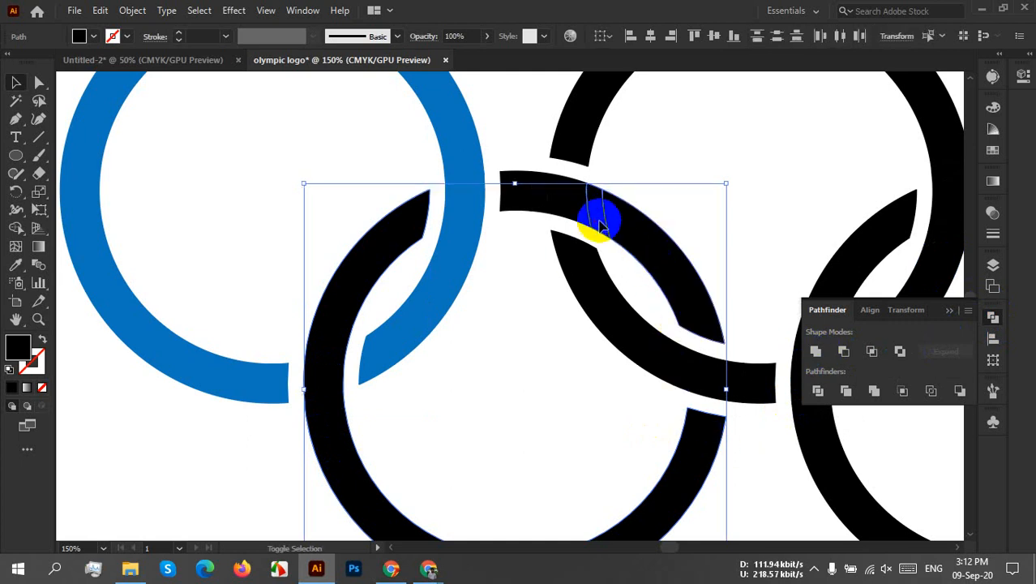
{"action": "left_click", "coordinate": [572, 212], "text": "shift"}
{"action": "left_click", "coordinate": [527, 211], "text": "shift"}
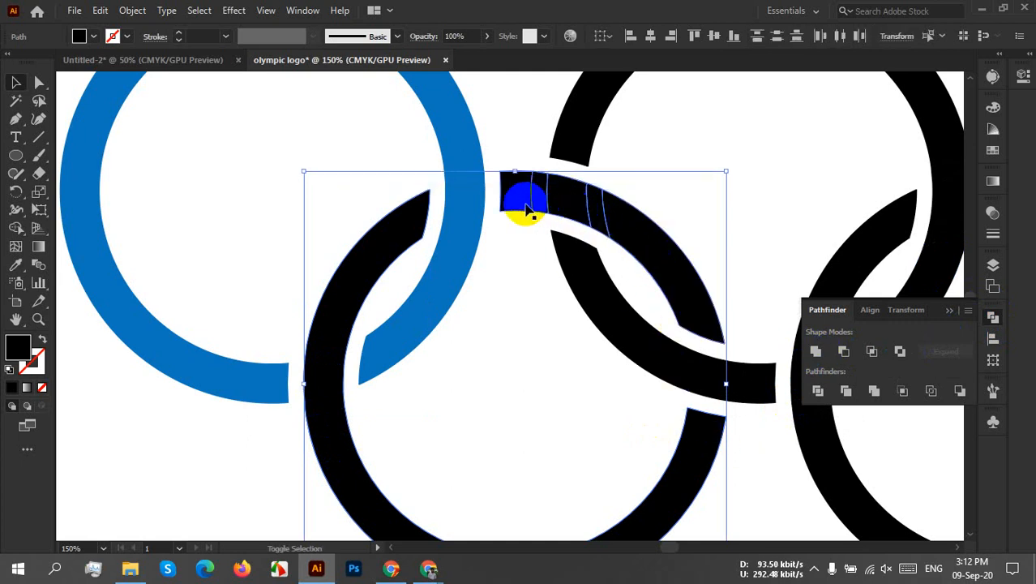
{"action": "left_click", "coordinate": [816, 354]}
{"action": "left_click", "coordinate": [463, 373]}
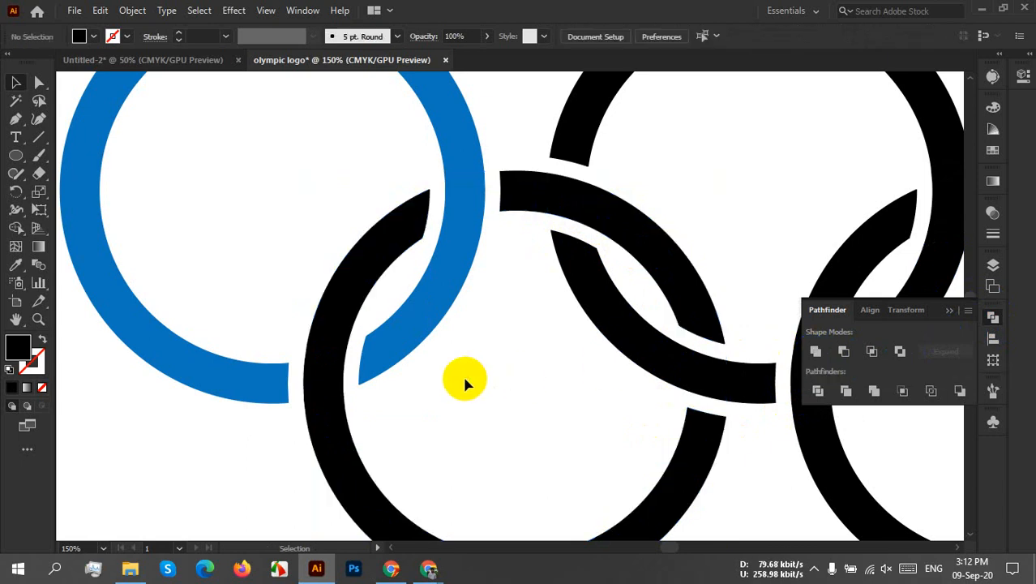
Step: Fill the united lower left ring with the yellow swatch and deselect it
{"action": "left_click", "coordinate": [542, 194]}
{"action": "left_click", "coordinate": [94, 36]}
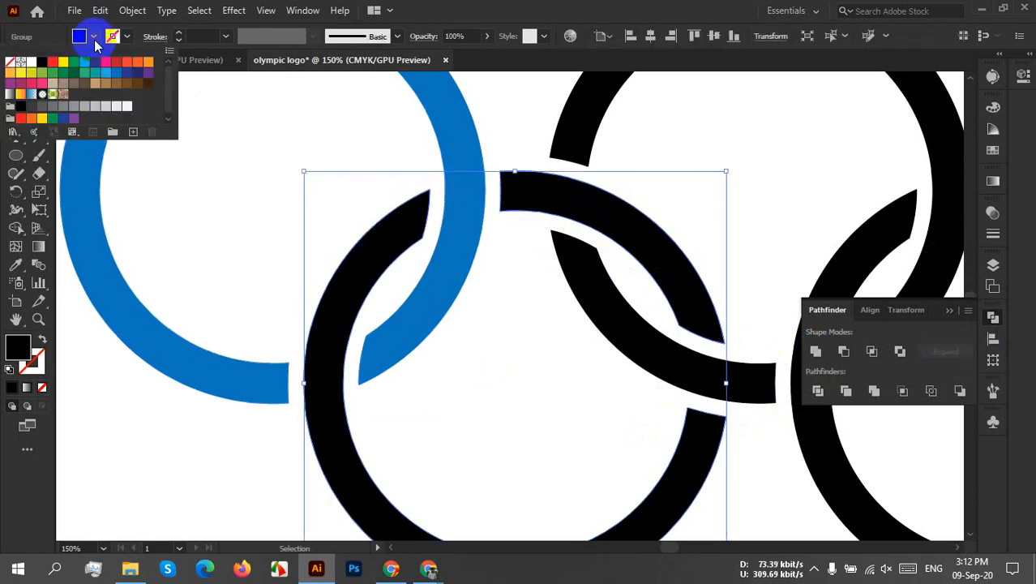
{"action": "left_click", "coordinate": [67, 64]}
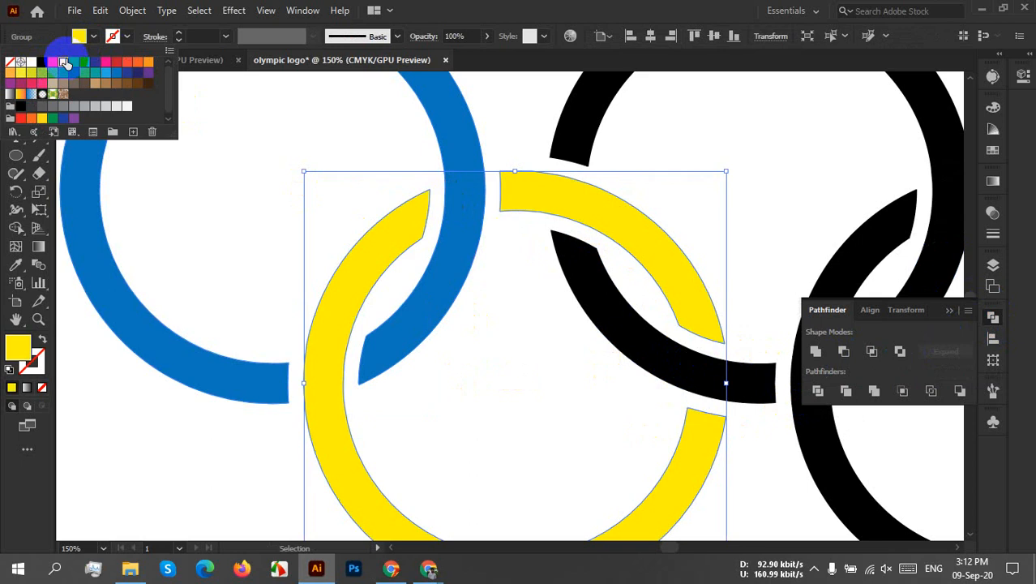
{"action": "left_click", "coordinate": [512, 357]}
{"action": "left_click", "coordinate": [509, 355]}
Step: Check the upper middle ring's pieces in outline view, then unite its lower left arc with the short pieces beside it in preview
{"action": "scroll", "coordinate": [511, 359], "scroll_direction": "down", "scroll_amount": 2}
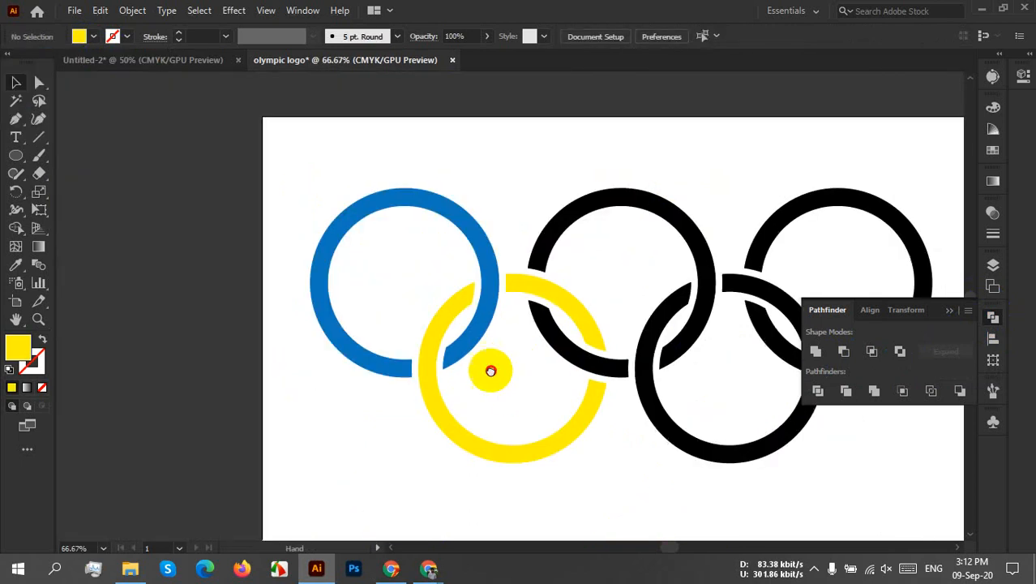
{"action": "left_click_drag", "start_coordinate": [490, 370], "coordinate": [277, 276]}
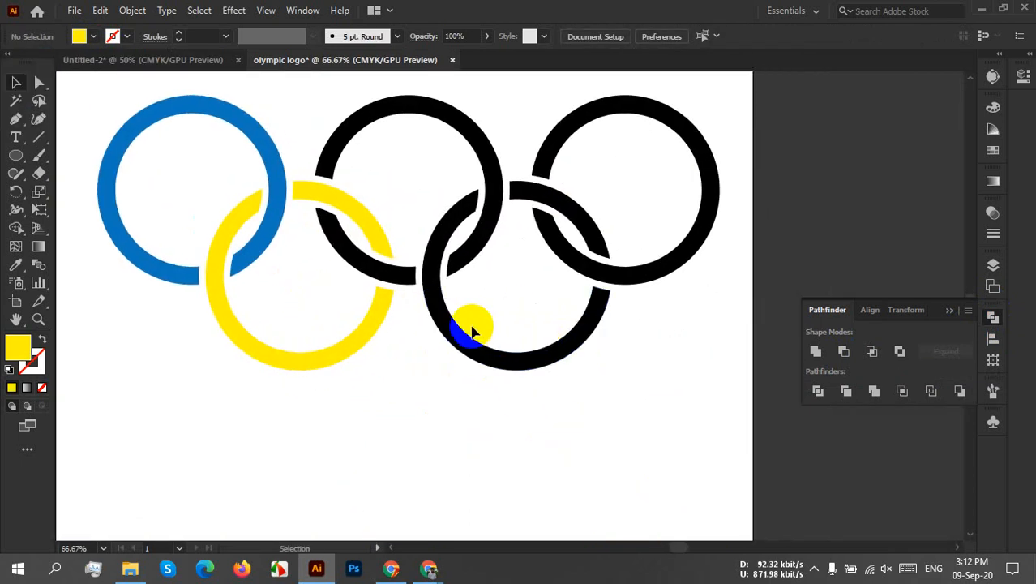
{"action": "scroll", "coordinate": [455, 317], "scroll_direction": "up", "scroll_amount": 2}
{"action": "left_click_drag", "start_coordinate": [459, 317], "coordinate": [455, 423]}
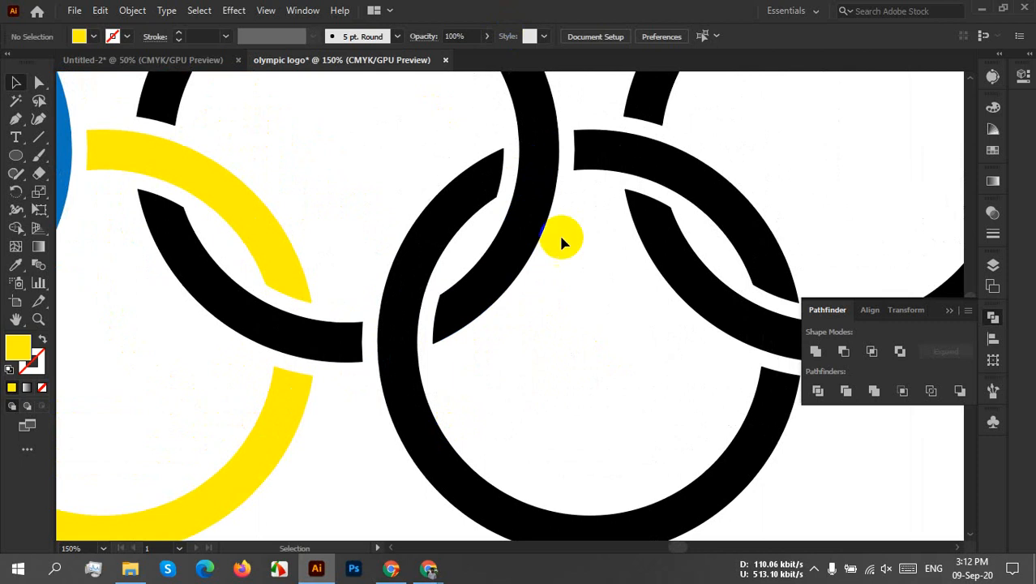
{"action": "left_click_drag", "start_coordinate": [591, 236], "coordinate": [613, 347]}
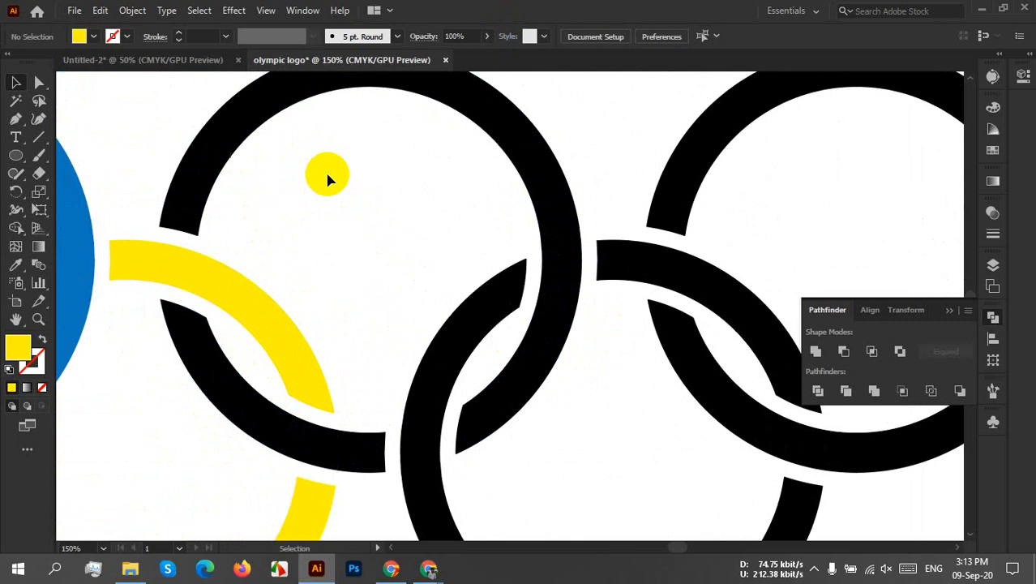
{"action": "key", "text": "ctrl+y"}
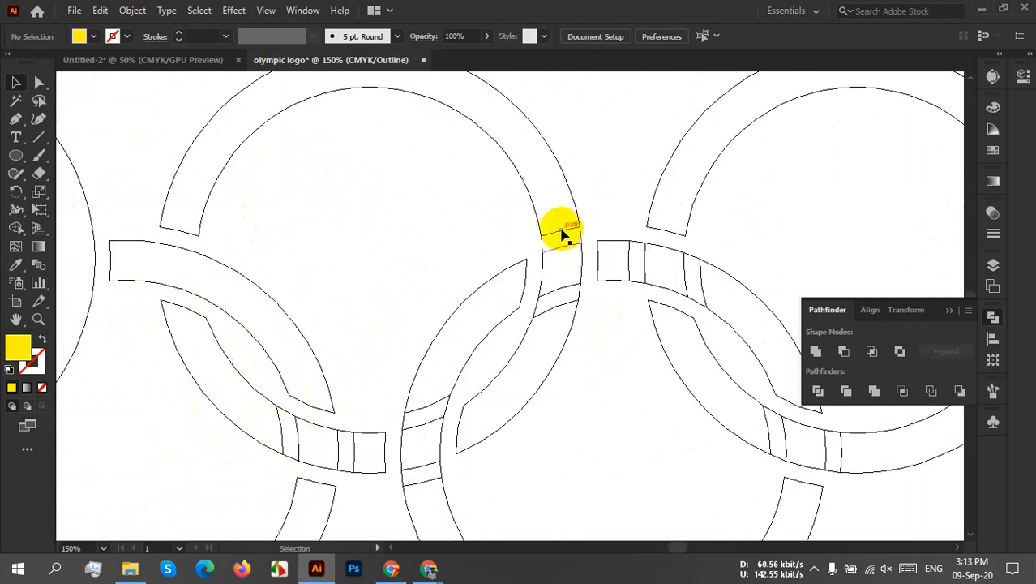
{"action": "key", "text": "ctrl+y"}
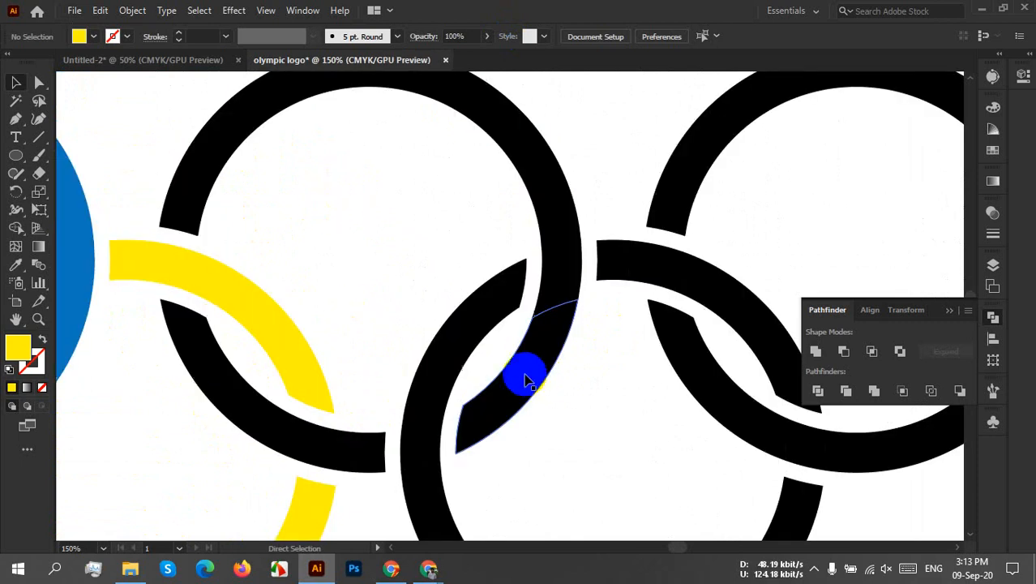
{"action": "left_click", "coordinate": [275, 426]}
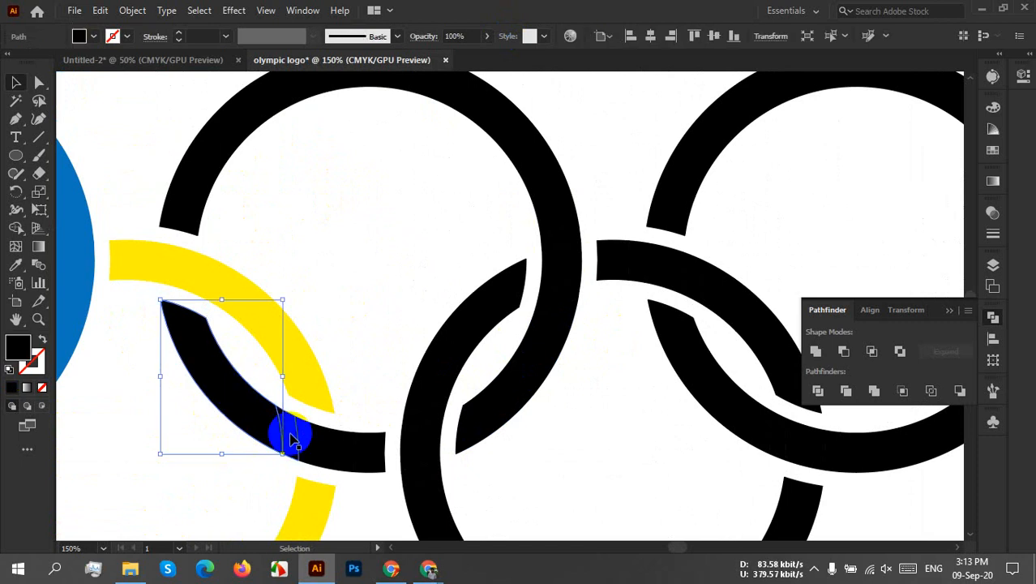
{"action": "left_click_drag", "start_coordinate": [290, 436], "coordinate": [360, 453]}
{"action": "left_click", "coordinate": [351, 451], "text": "shift"}
{"action": "left_click", "coordinate": [369, 455], "text": "shift"}
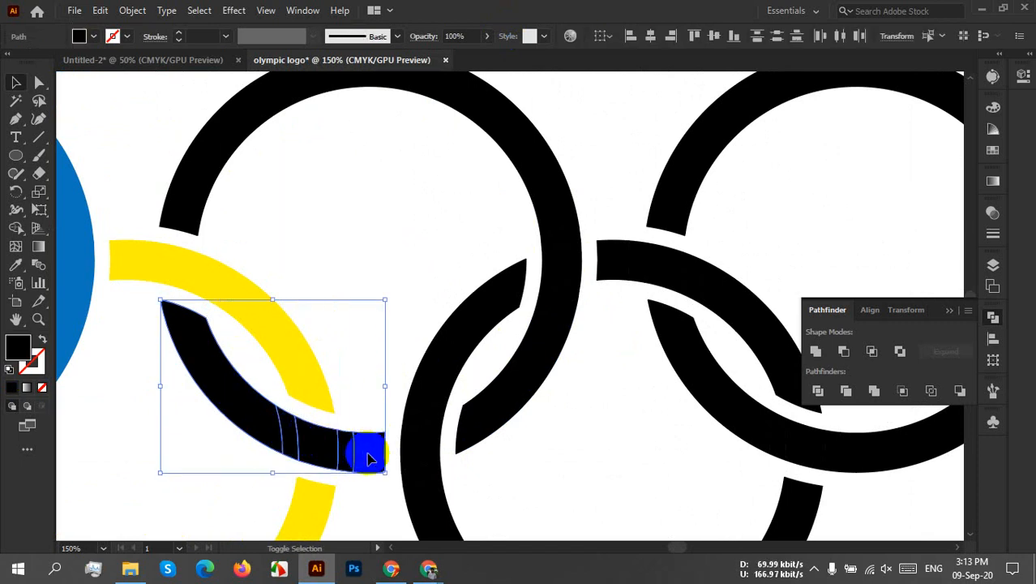
{"action": "left_click", "coordinate": [816, 350]}
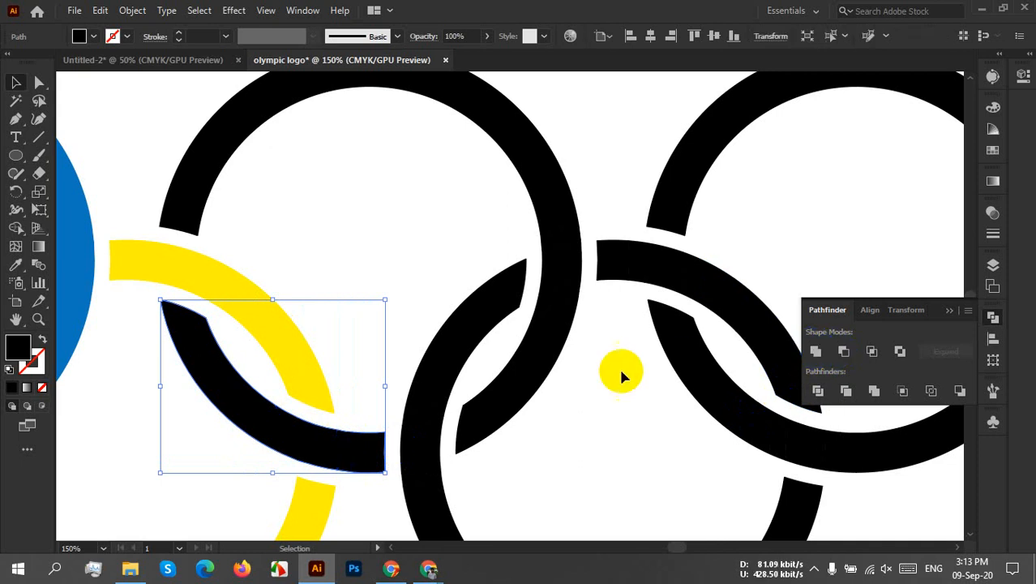
Step: Unite the upper middle ring's lower right arc, the short pieces at its right crossing and its large upper segment
{"action": "left_click", "coordinate": [548, 366]}
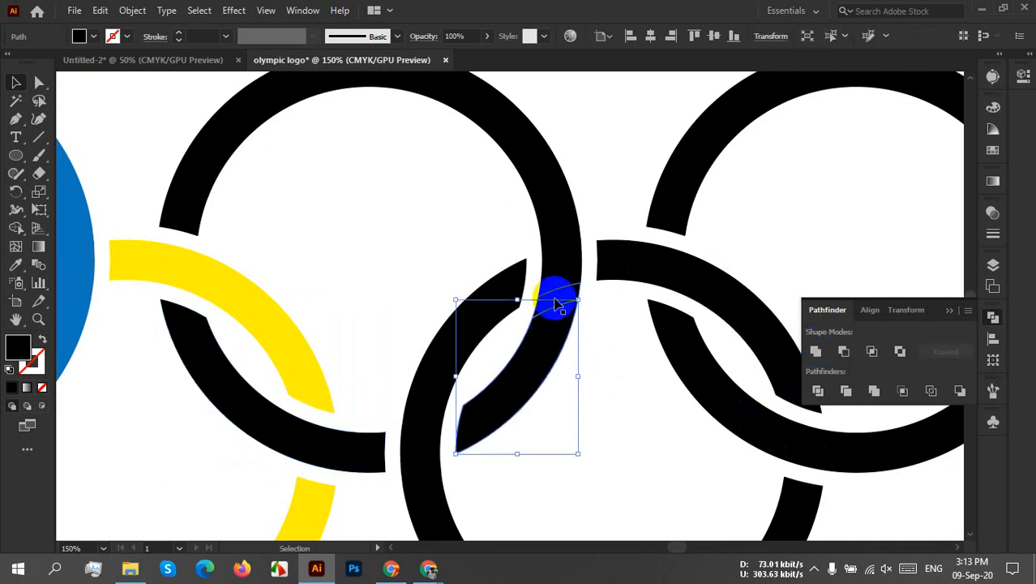
{"action": "left_click", "coordinate": [554, 302], "text": "shift"}
{"action": "left_click", "coordinate": [561, 236], "text": "shift"}
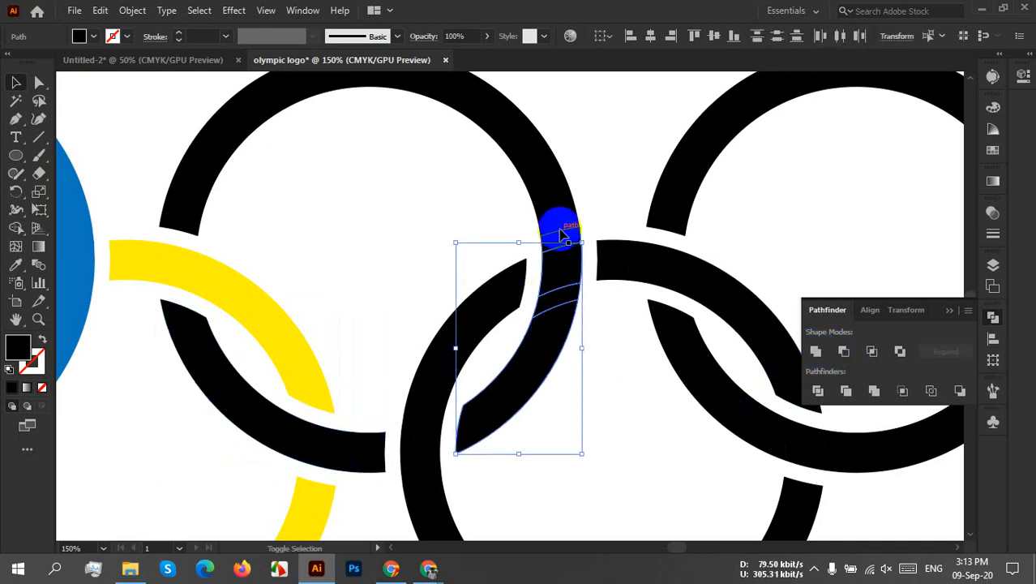
{"action": "left_click", "coordinate": [566, 232], "text": "shift"}
{"action": "left_click", "coordinate": [562, 222], "text": "shift"}
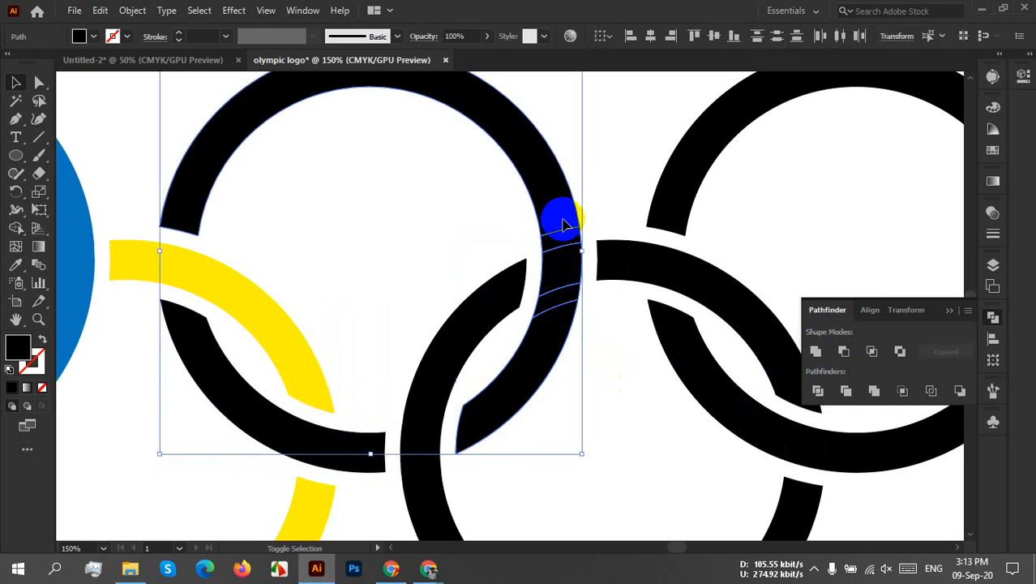
{"action": "left_click", "coordinate": [816, 350]}
Step: Unite the upper middle ring's lower left arc with the rest of that ring and deselect it
{"action": "left_click", "coordinate": [261, 418], "text": "shift"}
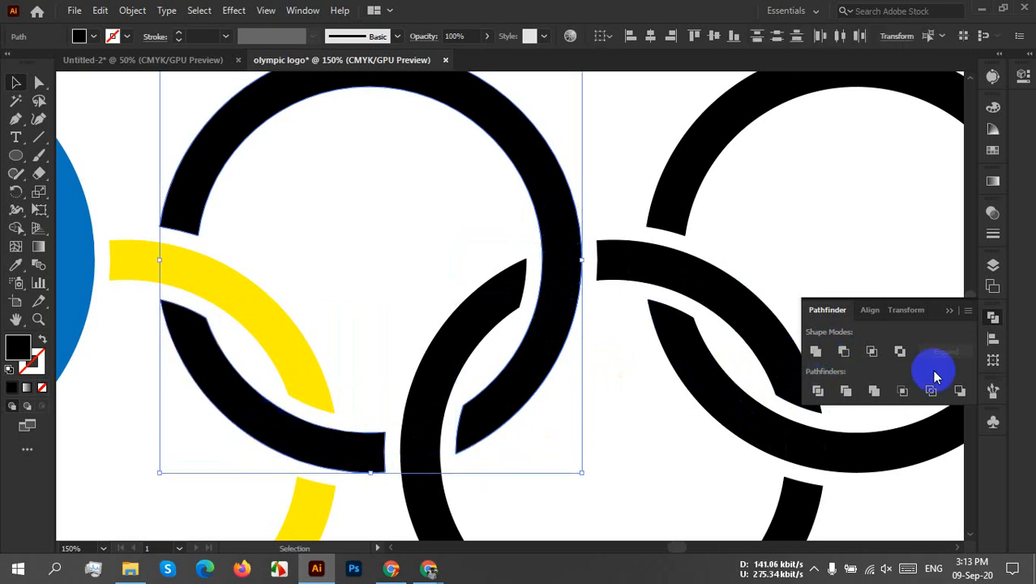
{"action": "left_click", "coordinate": [815, 351]}
{"action": "left_click", "coordinate": [514, 475]}
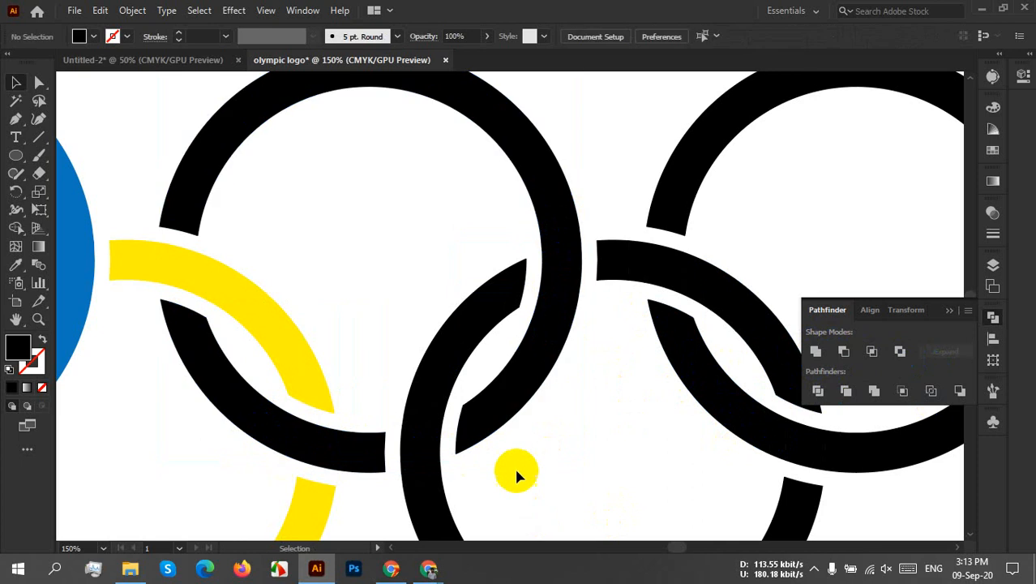
Step: Unite the lower right ring's upper left arc, the short pieces at its left crossing and its large lower segment
{"action": "left_click_drag", "start_coordinate": [609, 434], "coordinate": [494, 352]}
{"action": "left_click", "coordinate": [322, 276]}
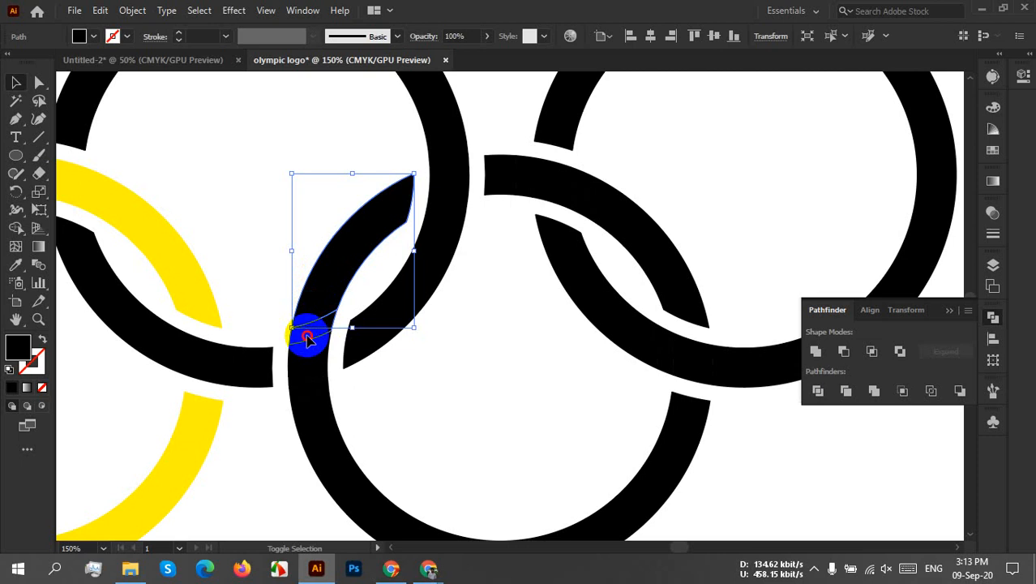
{"action": "left_click", "coordinate": [307, 336], "text": "shift"}
{"action": "left_click", "coordinate": [313, 360], "text": "shift"}
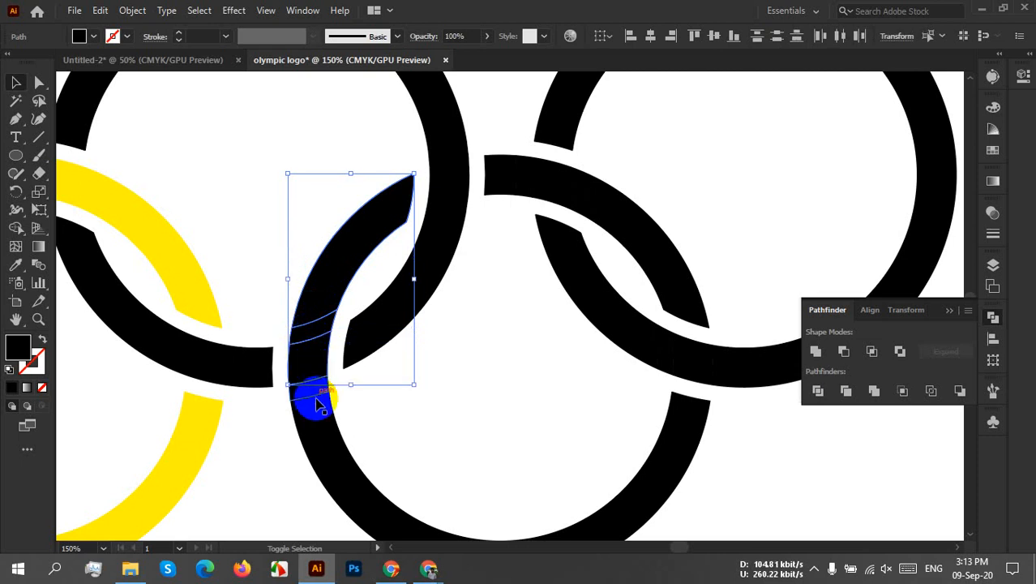
{"action": "left_click", "coordinate": [694, 424], "text": "shift"}
{"action": "left_click", "coordinate": [815, 352]}
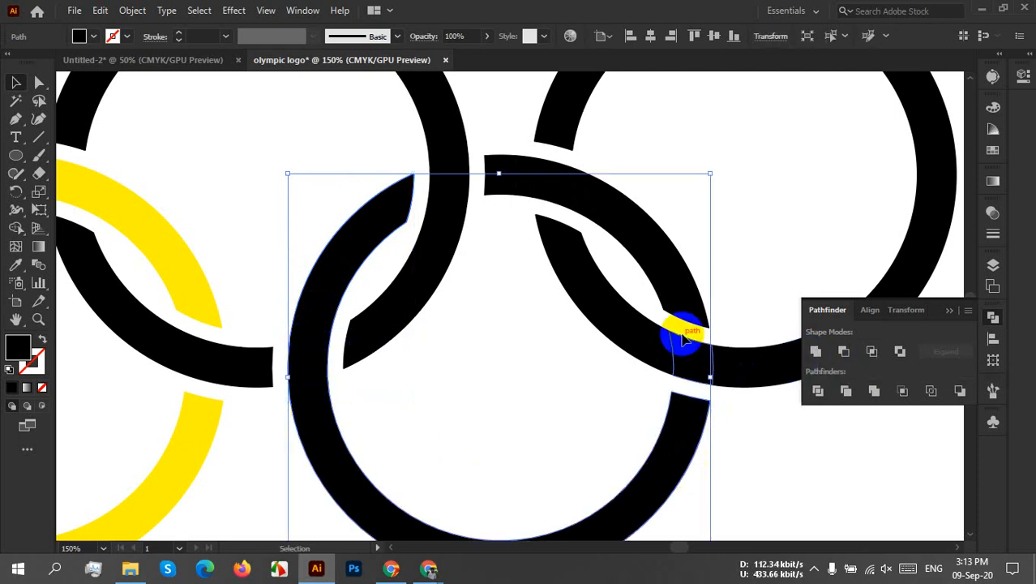
Step: Unite the pieces of the lower right ring's upper right arc, and unite that arc with the rest of the ring
{"action": "left_click", "coordinate": [624, 228]}
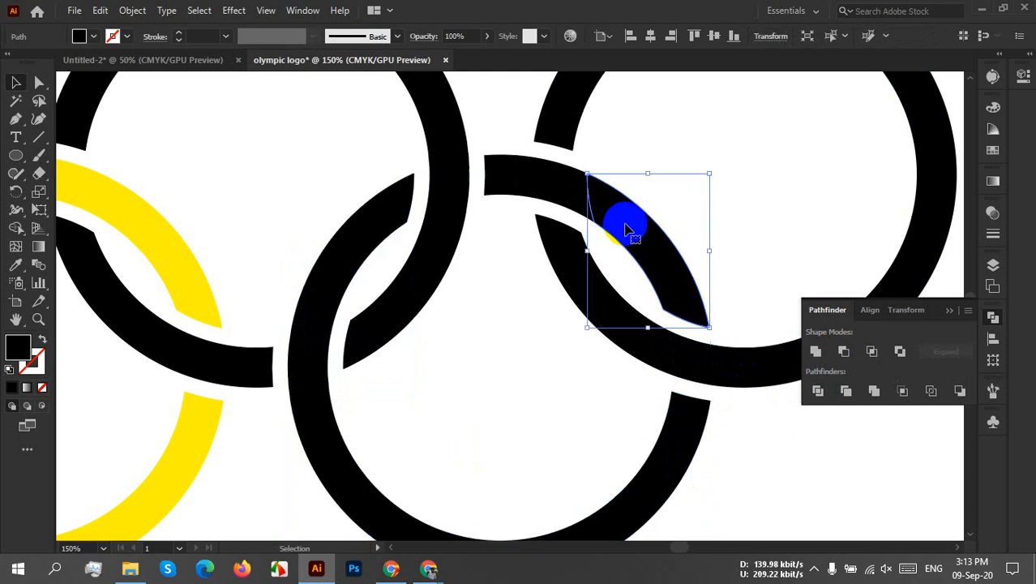
{"action": "left_click", "coordinate": [578, 195], "text": "shift"}
{"action": "left_click", "coordinate": [566, 192], "text": "shift"}
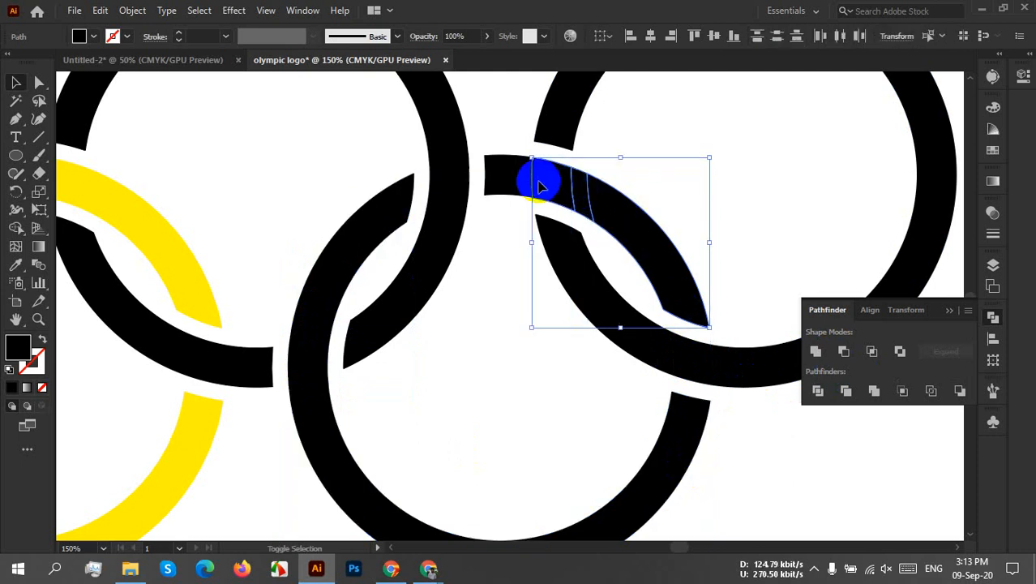
{"action": "left_click", "coordinate": [523, 185], "text": "shift"}
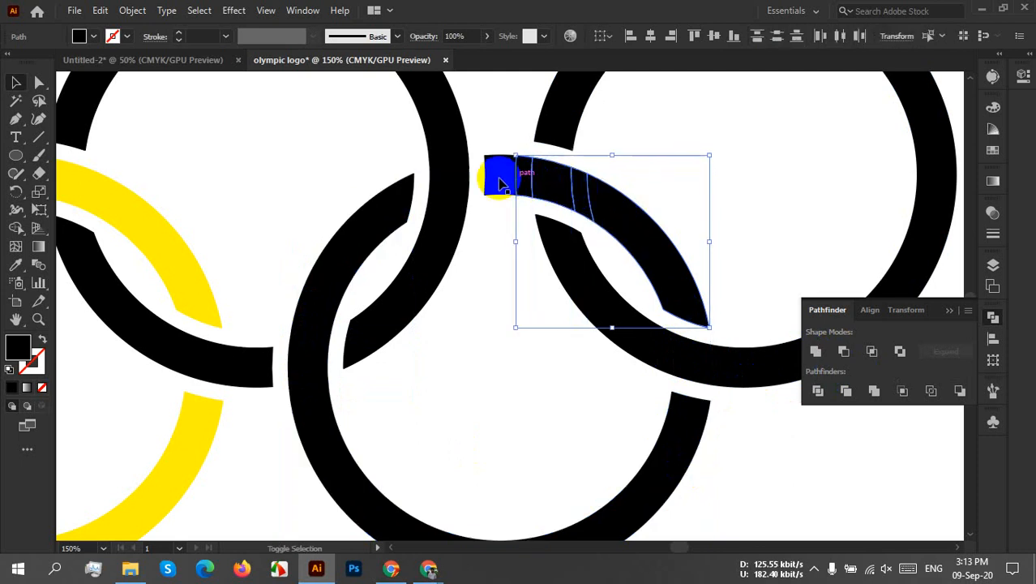
{"action": "left_click", "coordinate": [815, 353]}
{"action": "left_click", "coordinate": [685, 426], "text": "shift"}
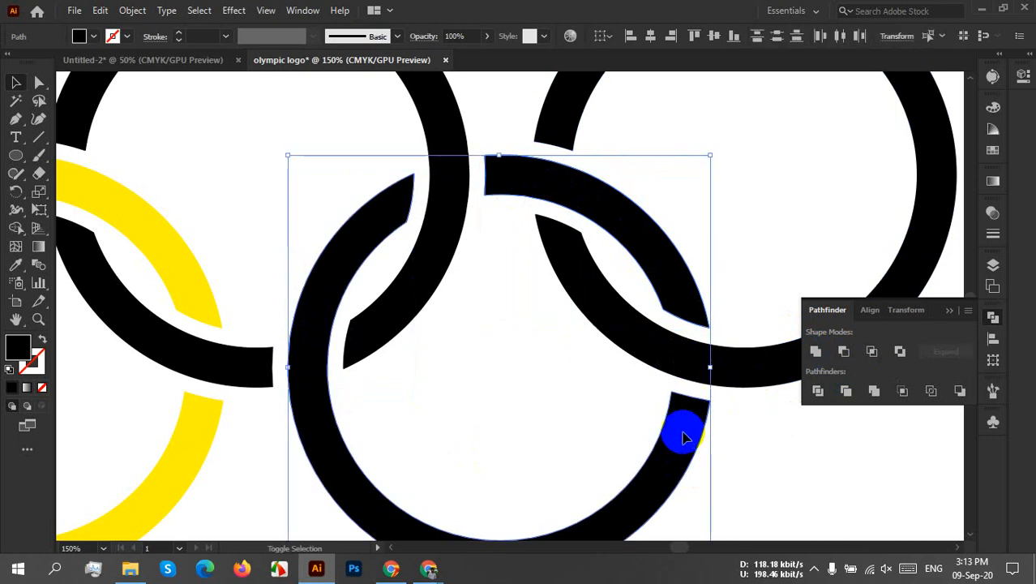
{"action": "left_click", "coordinate": [818, 350]}
Step: Fill the united lower right ring with a green swatch and deselect it
{"action": "scroll", "coordinate": [388, 318], "scroll_direction": "down", "scroll_amount": 2}
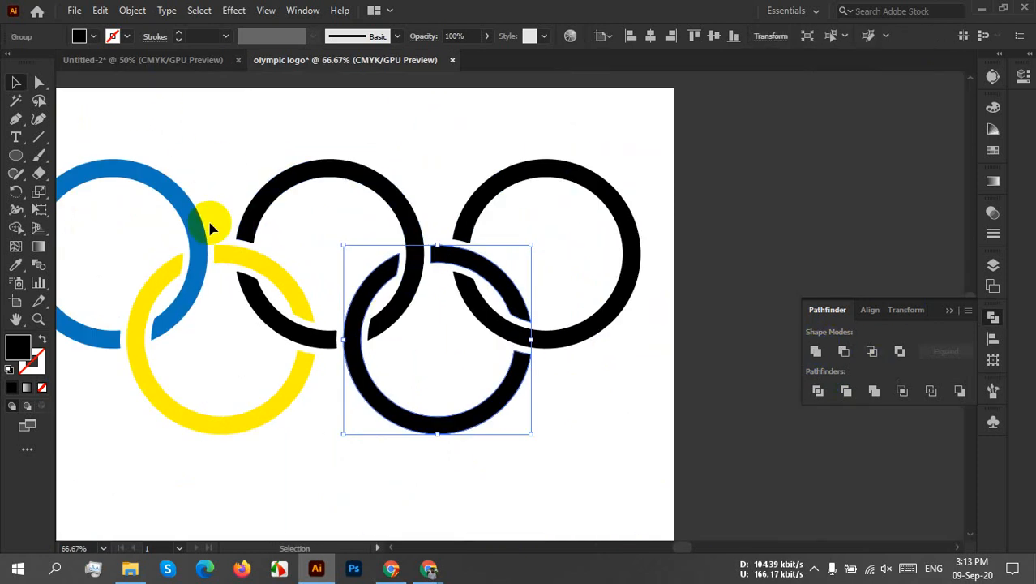
{"action": "scroll", "coordinate": [263, 258], "scroll_direction": "down", "scroll_amount": 1}
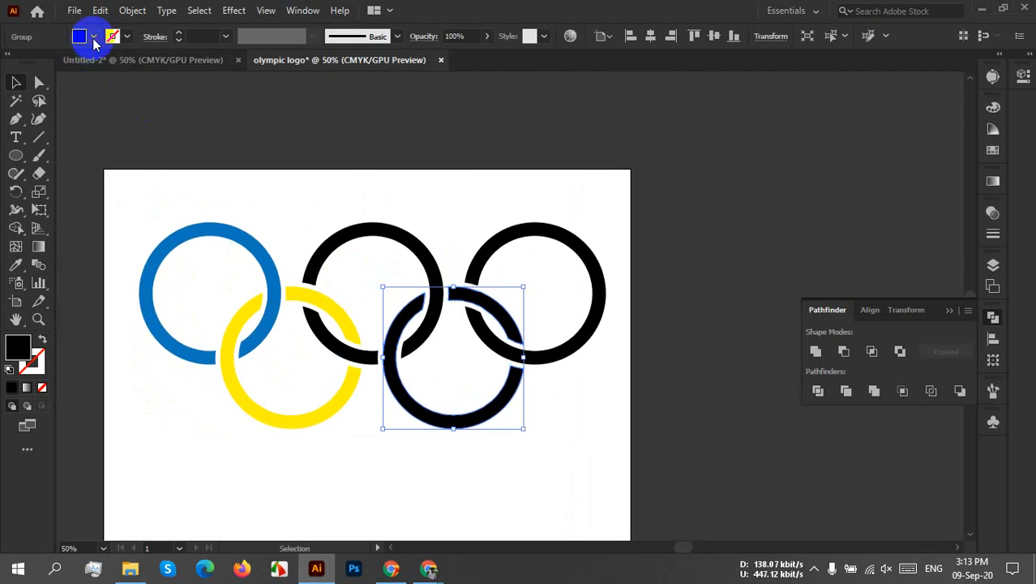
{"action": "left_click", "coordinate": [92, 37]}
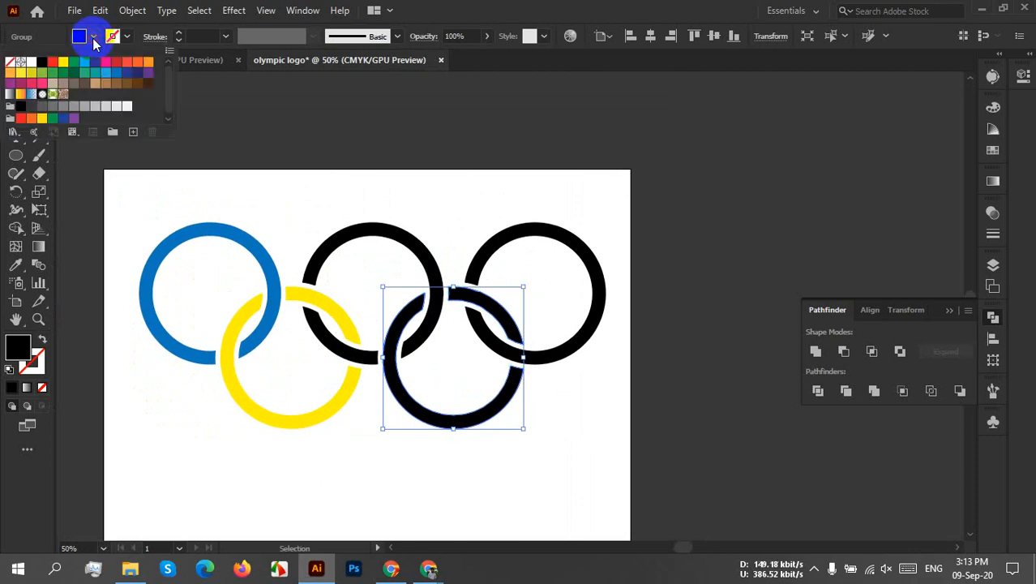
{"action": "left_click", "coordinate": [53, 73]}
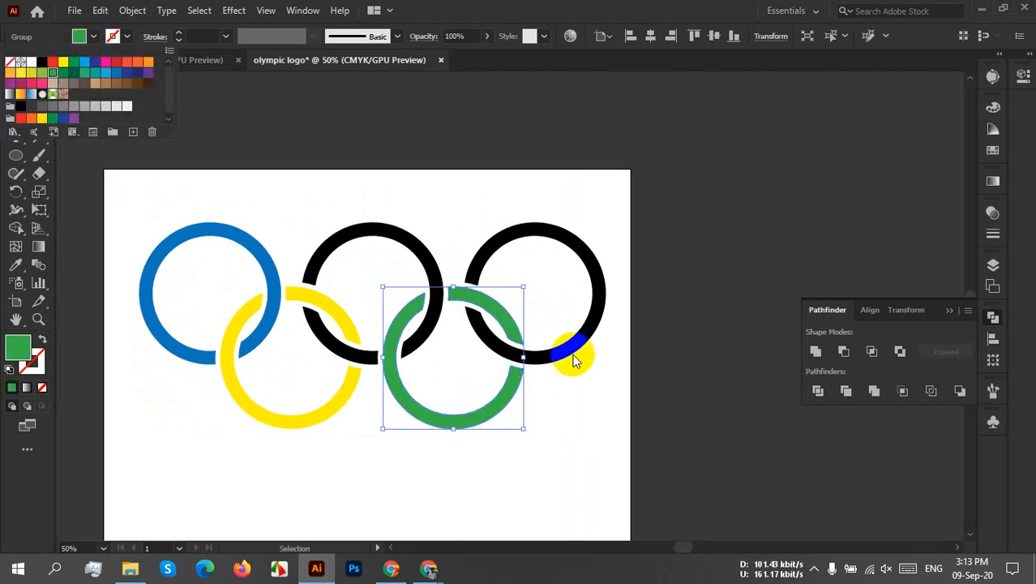
{"action": "left_click", "coordinate": [590, 392]}
{"action": "left_click", "coordinate": [603, 375]}
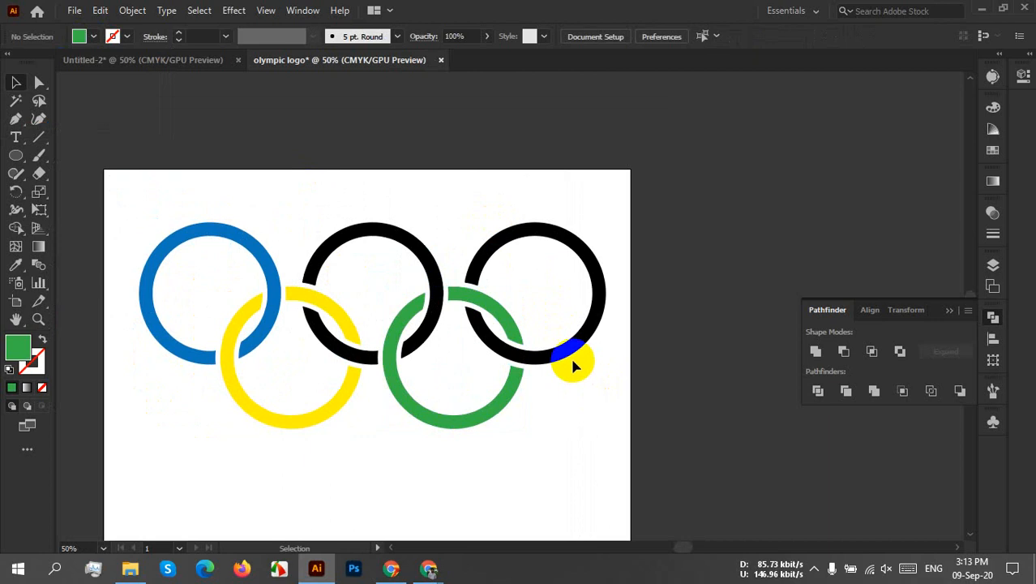
Step: Check the upper right ring's pieces in outline view, then unite its large segment, crossing pieces and lower left arc in preview
{"action": "key", "text": "ctrl+y"}
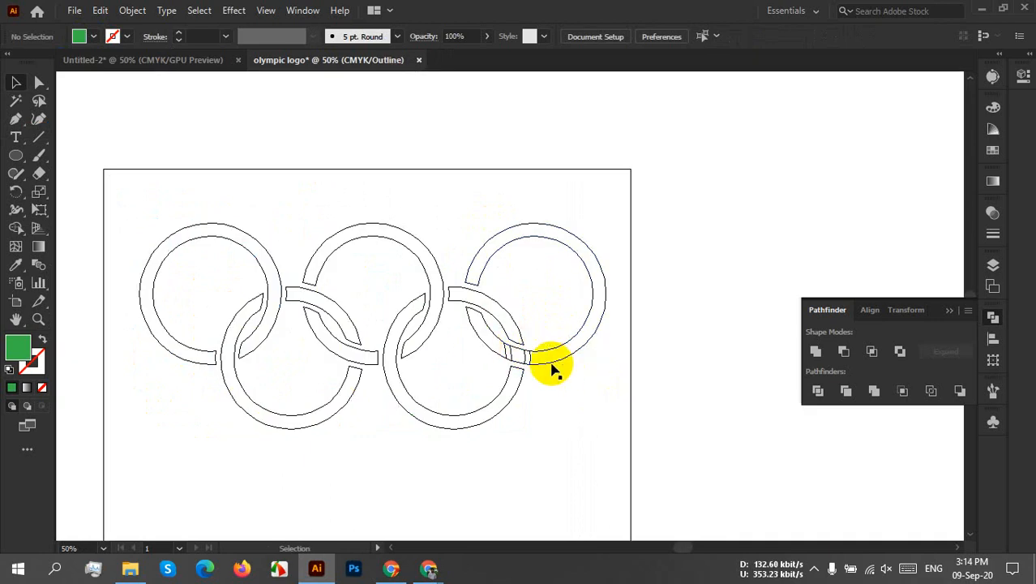
{"action": "key", "text": "ctrl+y"}
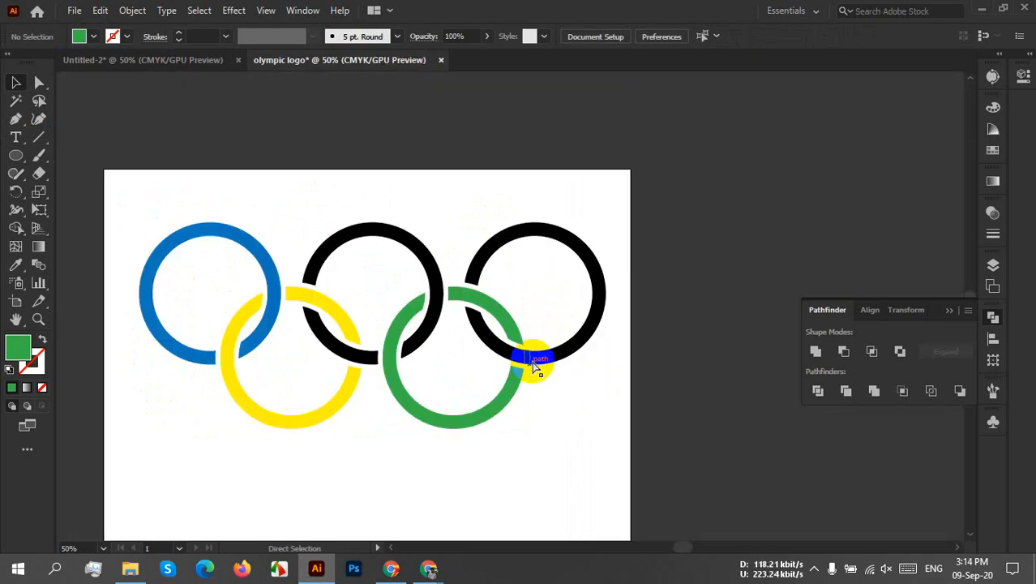
{"action": "scroll", "coordinate": [533, 365], "scroll_direction": "up", "scroll_amount": 3}
{"action": "left_click", "coordinate": [571, 353]}
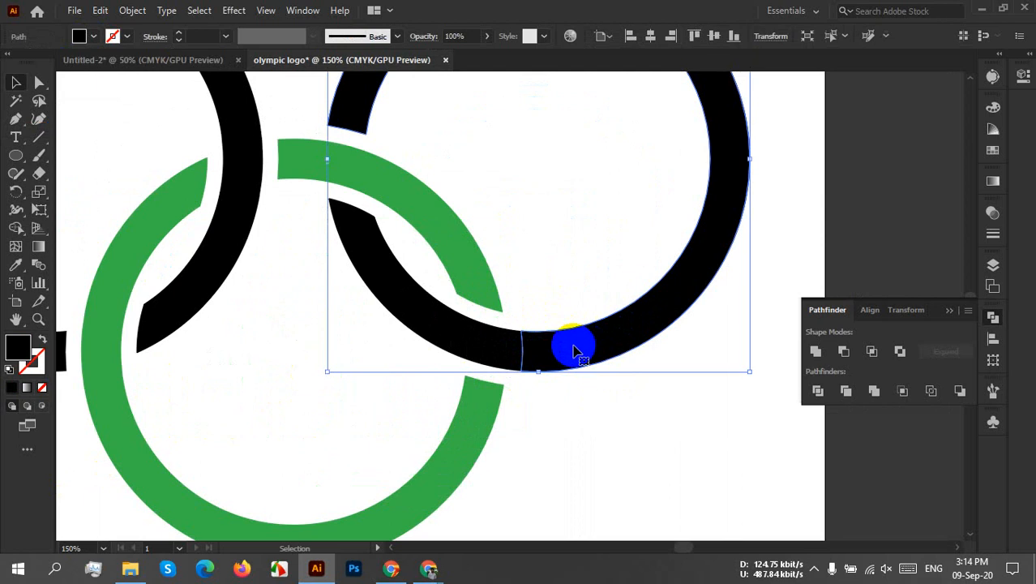
{"action": "left_click", "coordinate": [517, 346]}
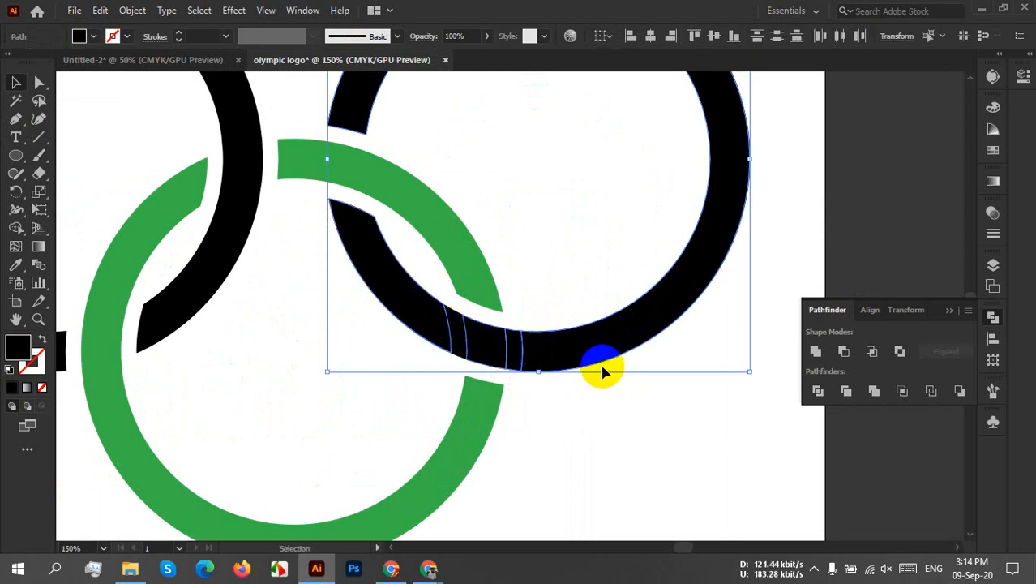
{"action": "left_click", "coordinate": [814, 352]}
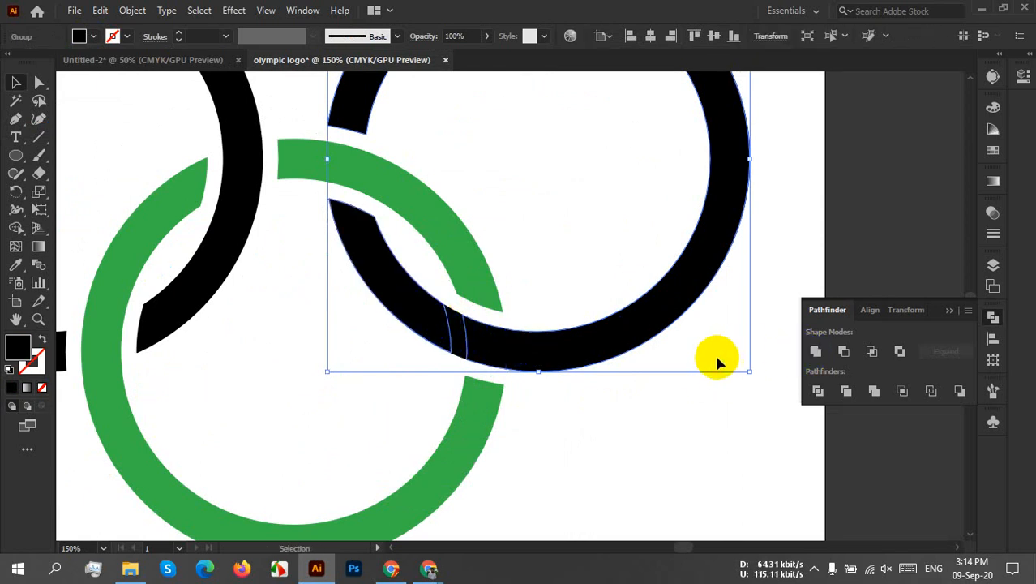
Step: Unite the leftover short piece at the upper right ring's lower crossing with the rest of the ring and deselect it
{"action": "left_click", "coordinate": [647, 416]}
{"action": "left_click", "coordinate": [455, 344]}
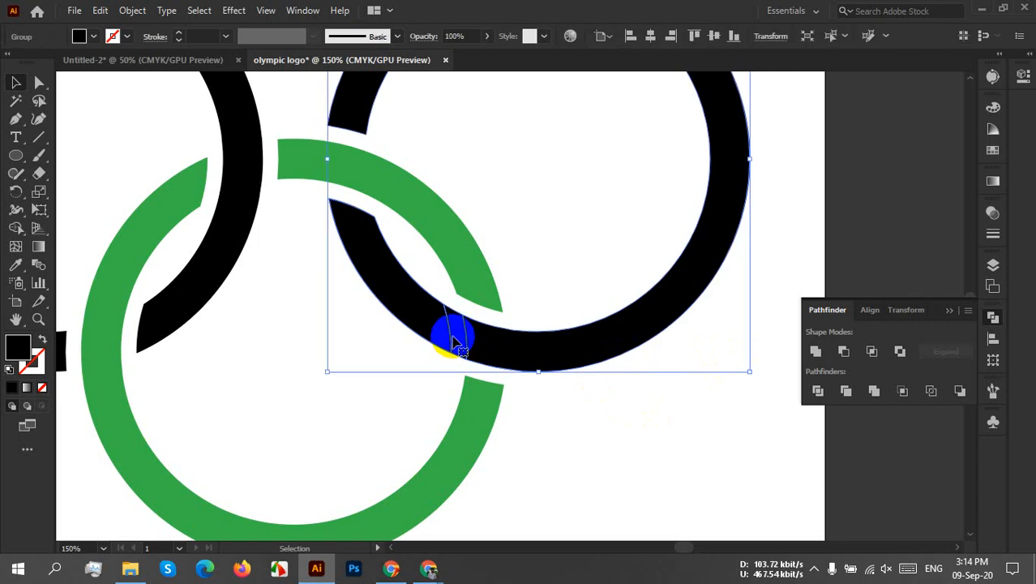
{"action": "left_click", "coordinate": [405, 309], "text": "shift"}
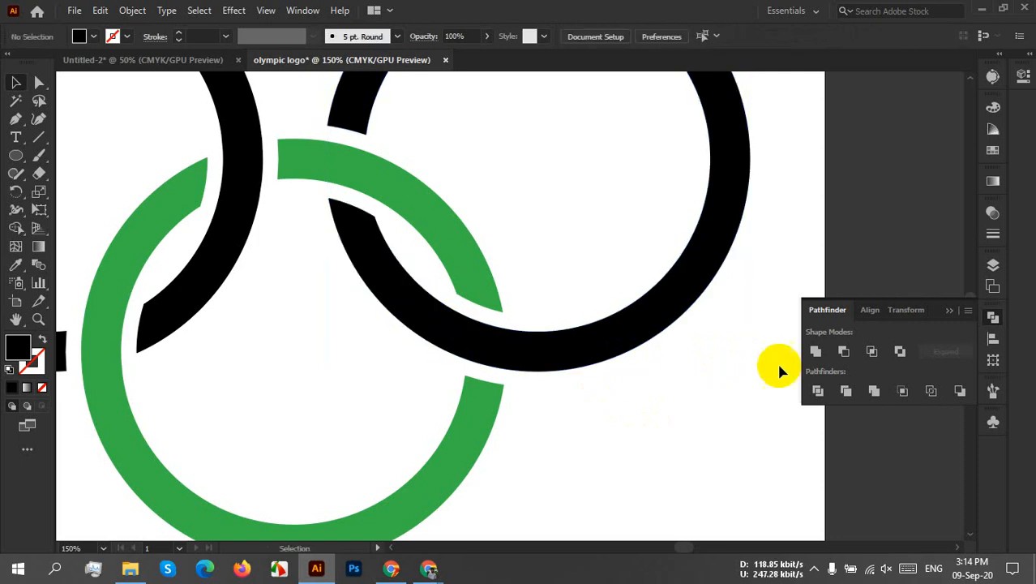
Step: Unite the short piece where the upper right ring crosses the green ring with the rest of the upper right ring
{"action": "left_click", "coordinate": [816, 350]}
{"action": "left_click", "coordinate": [643, 305]}
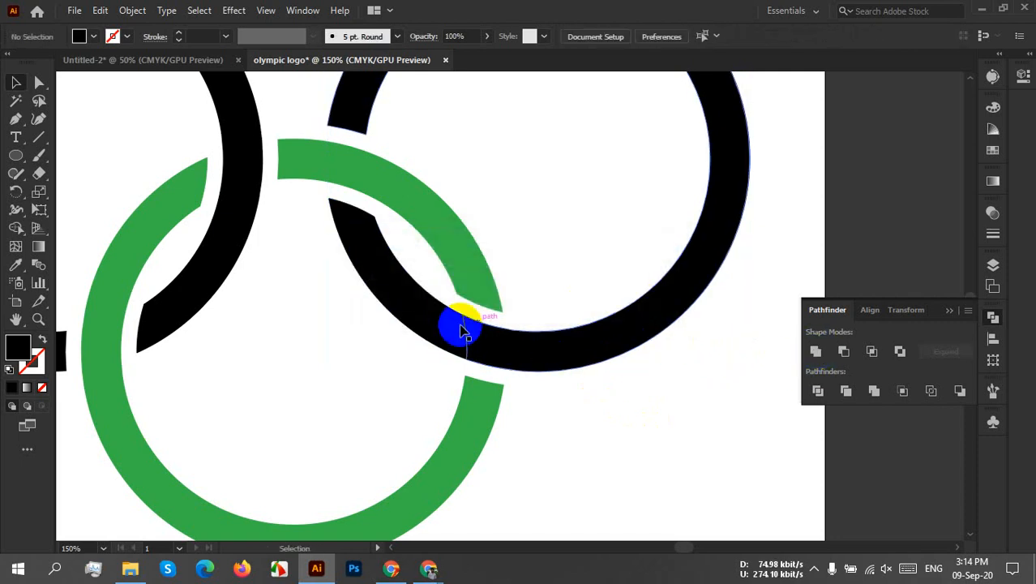
{"action": "left_click", "coordinate": [457, 339]}
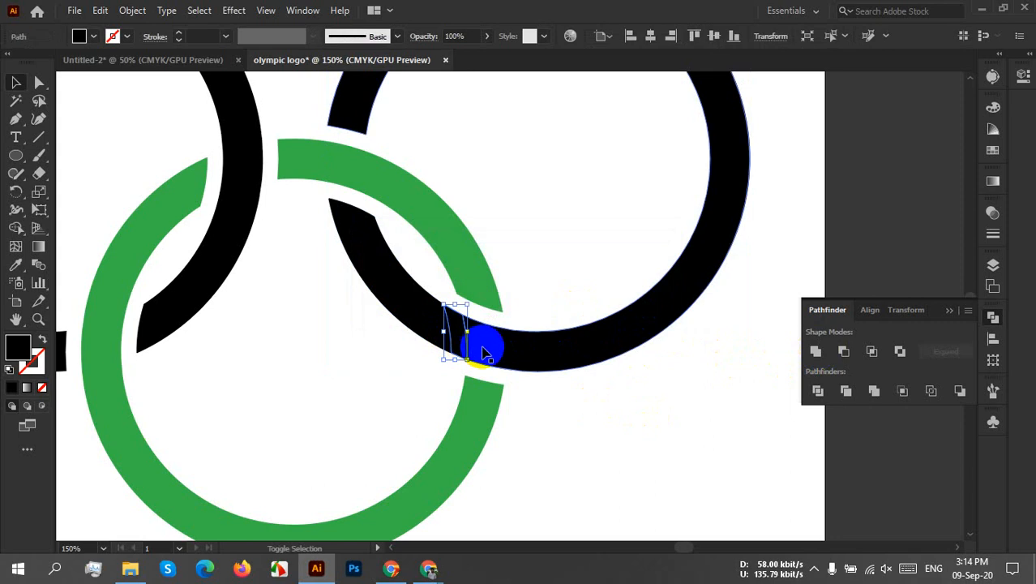
{"action": "left_click", "coordinate": [480, 347], "text": "shift"}
{"action": "left_click", "coordinate": [815, 351]}
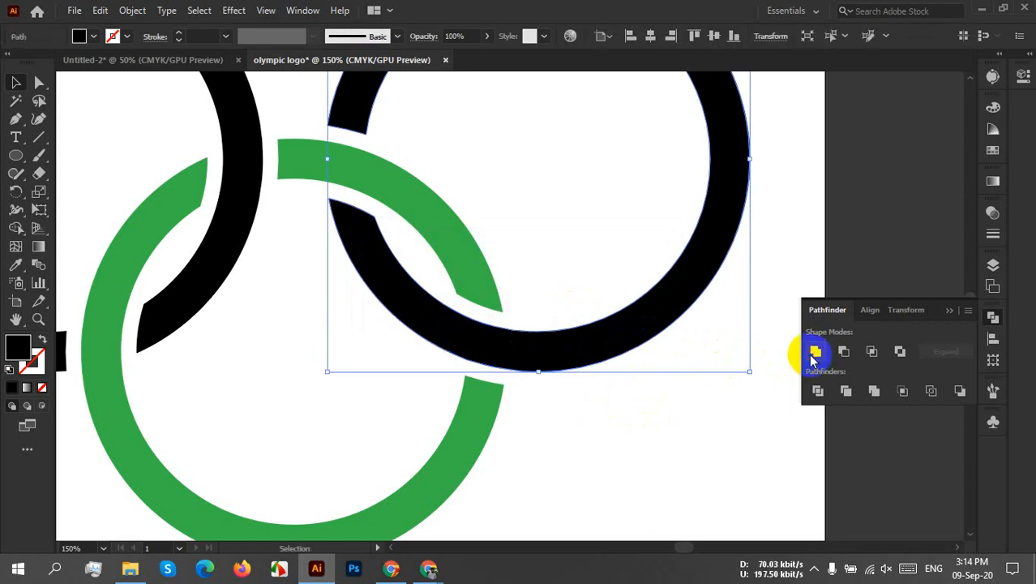
{"action": "left_click", "coordinate": [607, 419]}
Step: Fill the united upper right ring with a red swatch and deselect it
{"action": "key", "text": "ctrl+minus"}
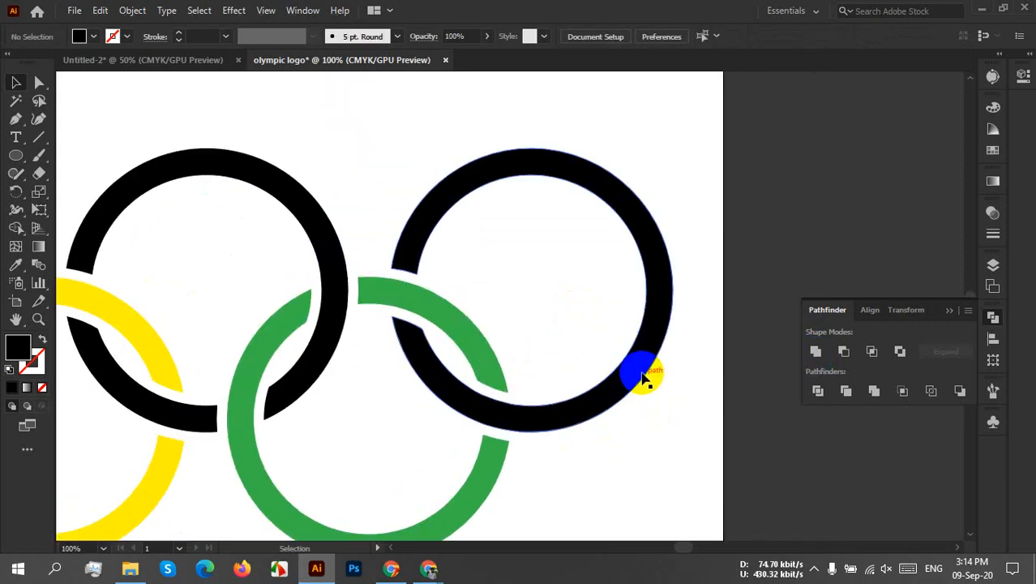
{"action": "left_click", "coordinate": [642, 367]}
{"action": "left_click", "coordinate": [100, 39]}
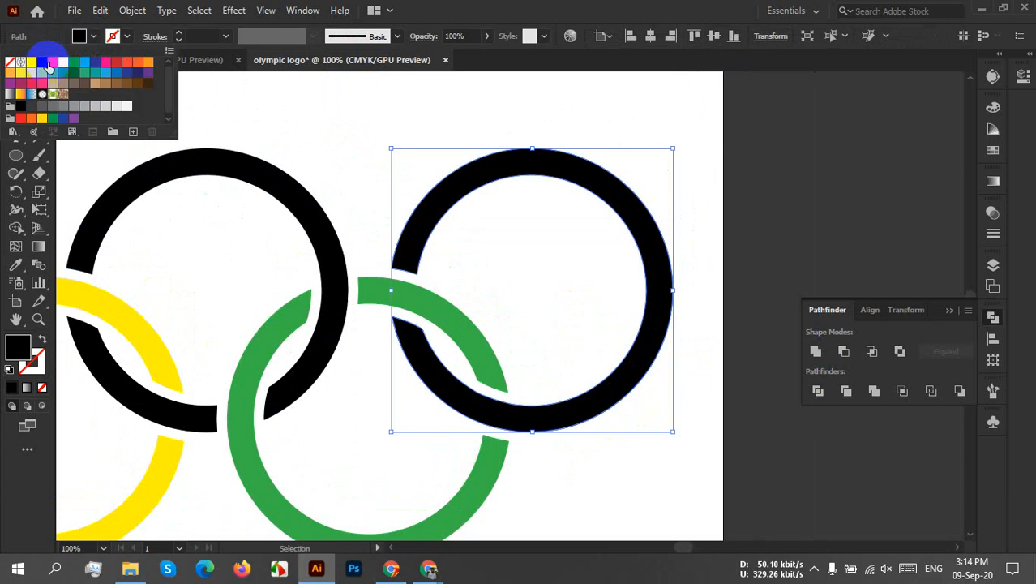
{"action": "left_click", "coordinate": [51, 63]}
{"action": "left_click", "coordinate": [514, 326]}
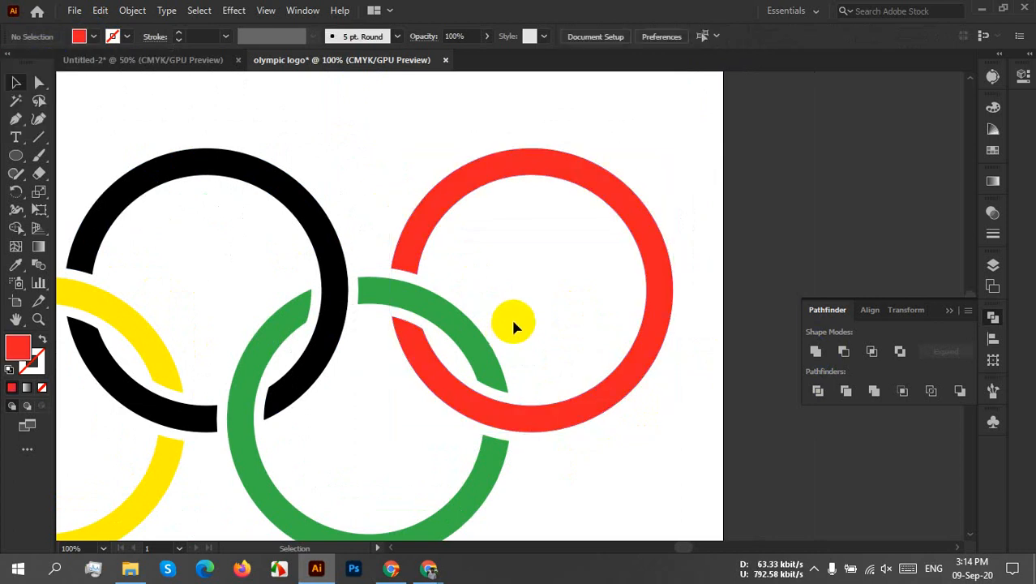
Step: Inspect the coloured rings and their crossings in outline view for stray pieces, and return to preview
{"action": "scroll", "coordinate": [513, 325], "scroll_direction": "down", "scroll_amount": 2}
{"action": "left_click_drag", "start_coordinate": [509, 313], "coordinate": [519, 286]}
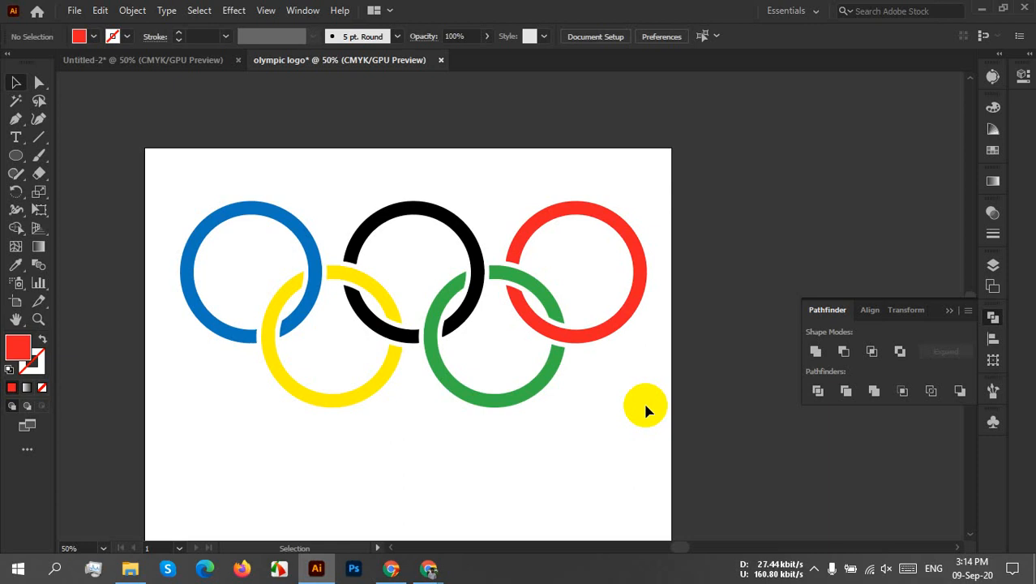
{"action": "scroll", "coordinate": [594, 332], "scroll_direction": "down", "scroll_amount": 1}
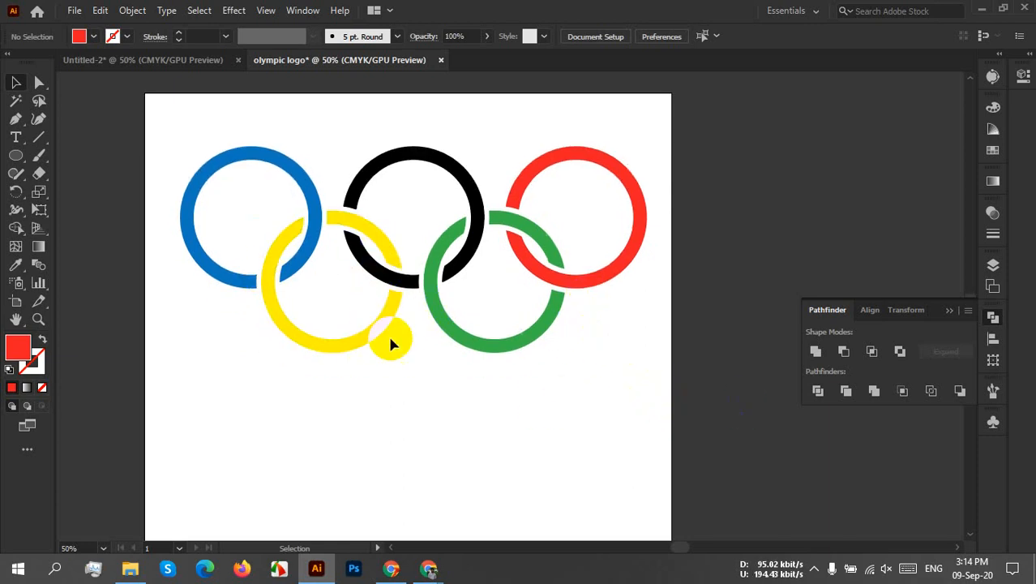
{"action": "left_click", "coordinate": [371, 325]}
{"action": "left_click", "coordinate": [483, 407]}
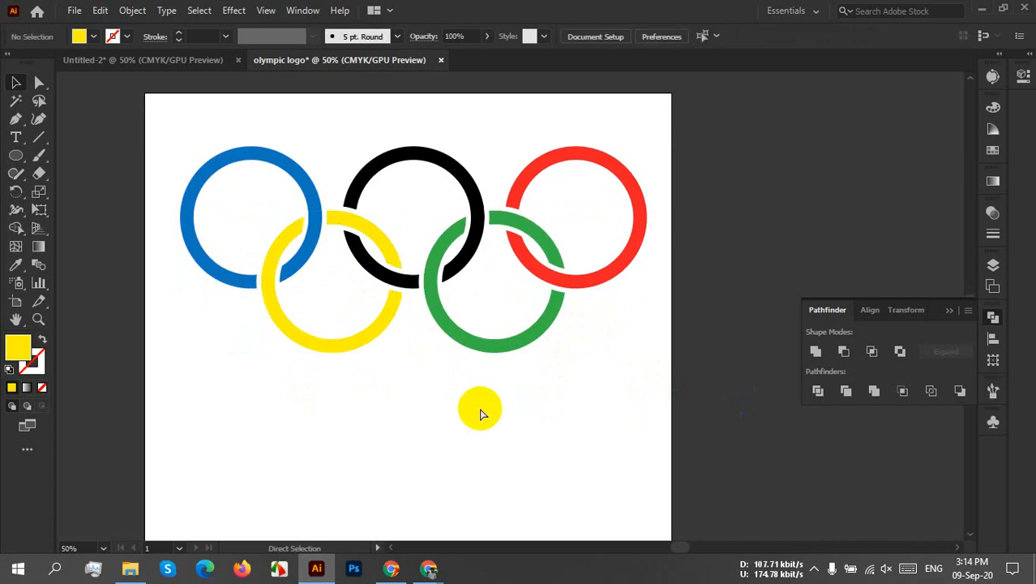
{"action": "key", "text": "ctrl+y"}
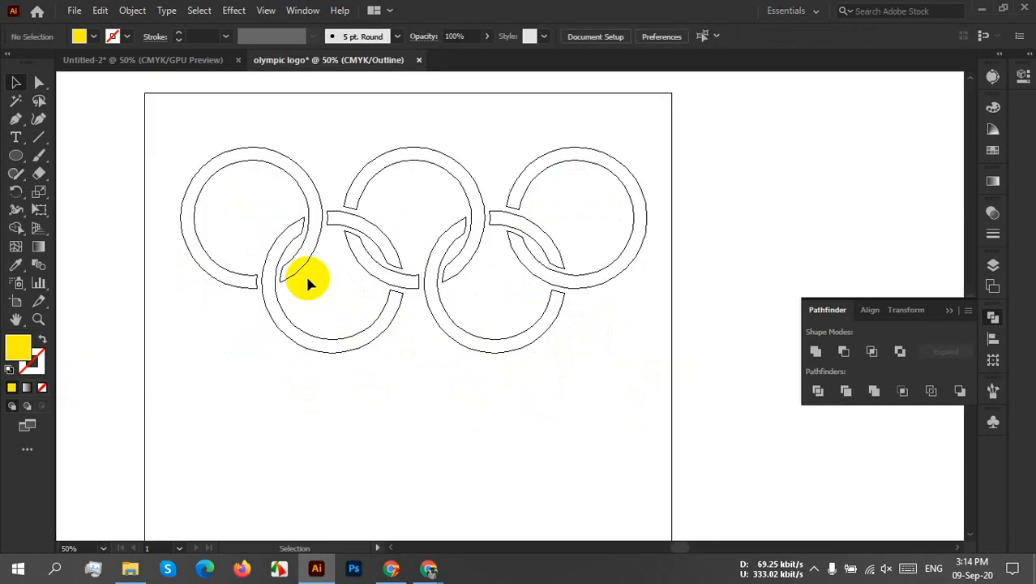
{"action": "scroll", "coordinate": [308, 281], "scroll_direction": "up", "scroll_amount": 3}
{"action": "left_click_drag", "start_coordinate": [331, 277], "coordinate": [268, 304]}
{"action": "left_click_drag", "start_coordinate": [675, 416], "coordinate": [344, 382]}
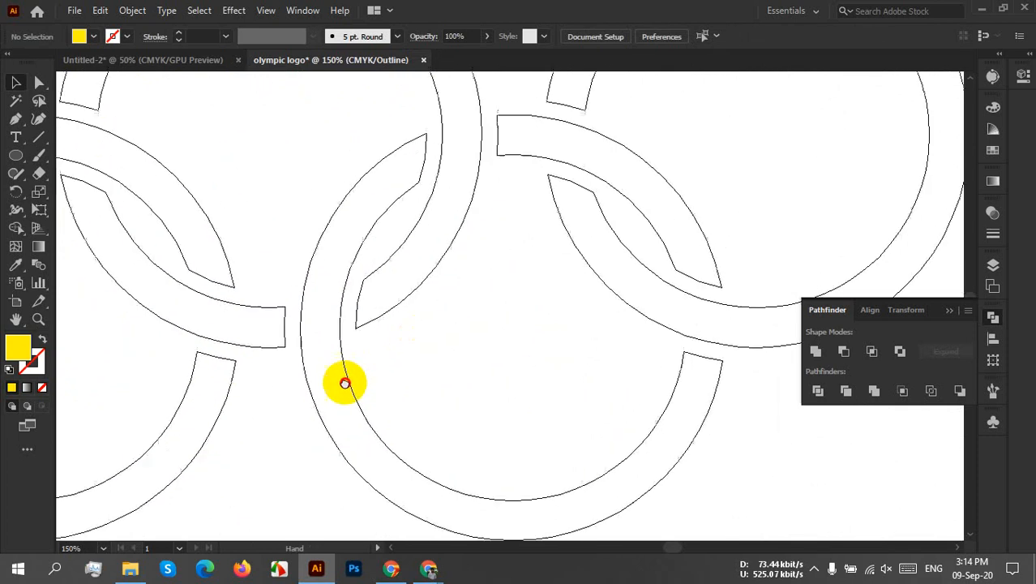
{"action": "left_click_drag", "start_coordinate": [605, 324], "coordinate": [539, 301]}
{"action": "scroll", "coordinate": [464, 443], "scroll_direction": "down", "scroll_amount": 4}
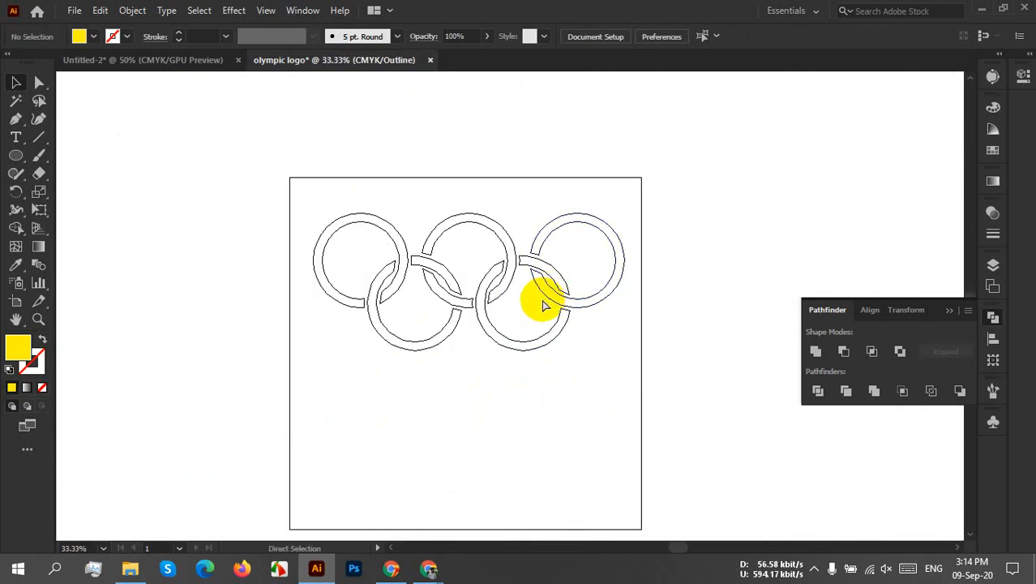
{"action": "key", "text": "ctrl+y"}
Step: Try moving the green ring down away from the other rings, and undo the move
{"action": "left_click_drag", "start_coordinate": [527, 347], "coordinate": [519, 442]}
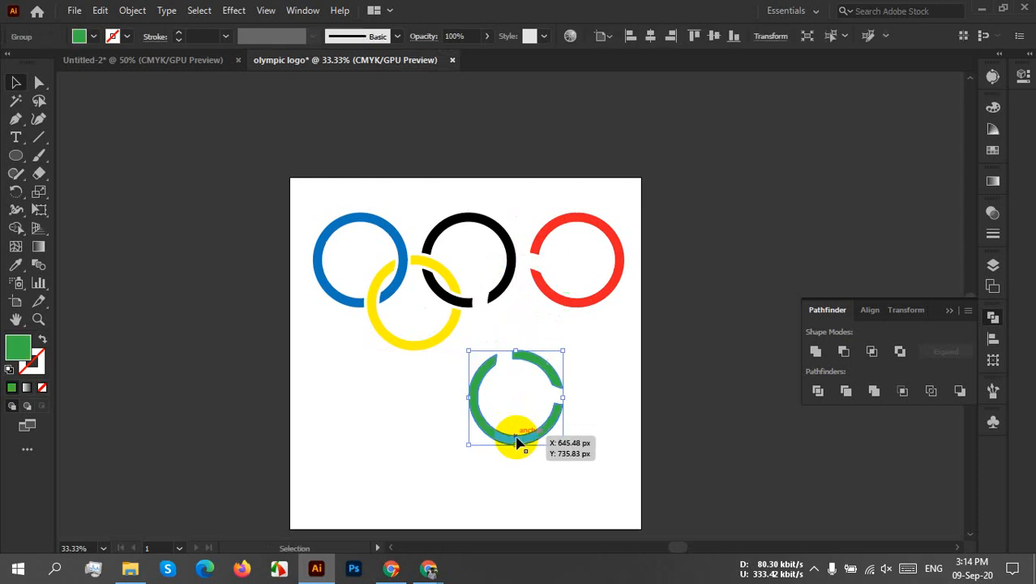
{"action": "key", "text": "a"}
{"action": "left_click", "coordinate": [539, 432]}
{"action": "key", "text": "ctrl+z"}
{"action": "key", "text": "v"}
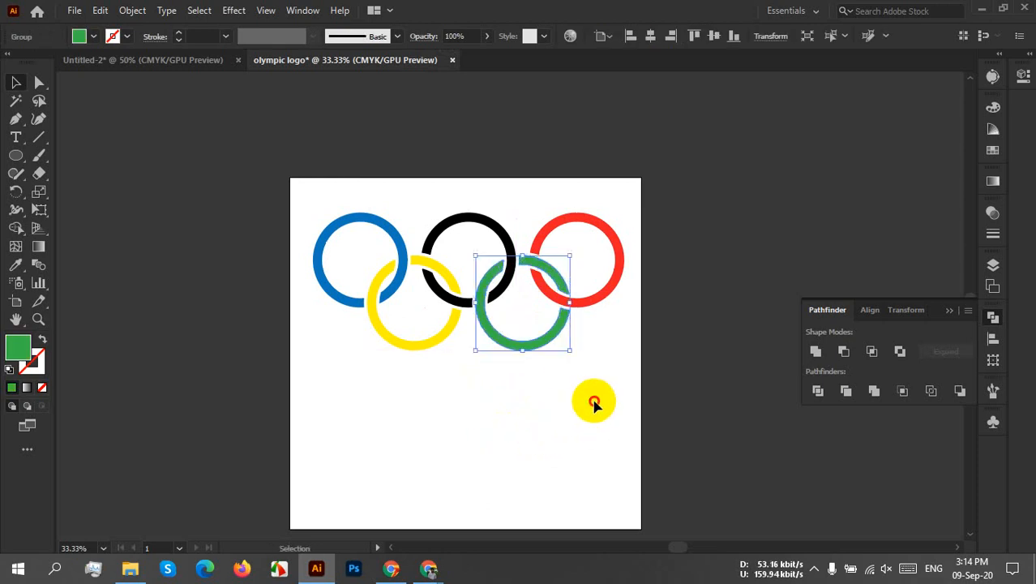
Step: Select all five rings, check their anchor points in outline view, and return to preview
{"action": "left_click_drag", "start_coordinate": [298, 210], "coordinate": [624, 376]}
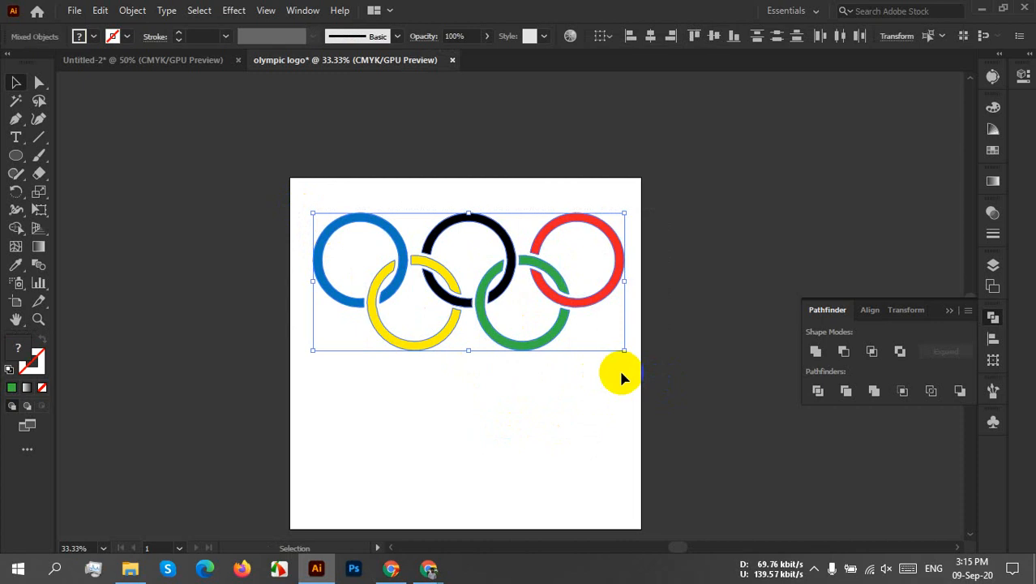
{"action": "key", "text": "a"}
{"action": "key", "text": "ctrl+y"}
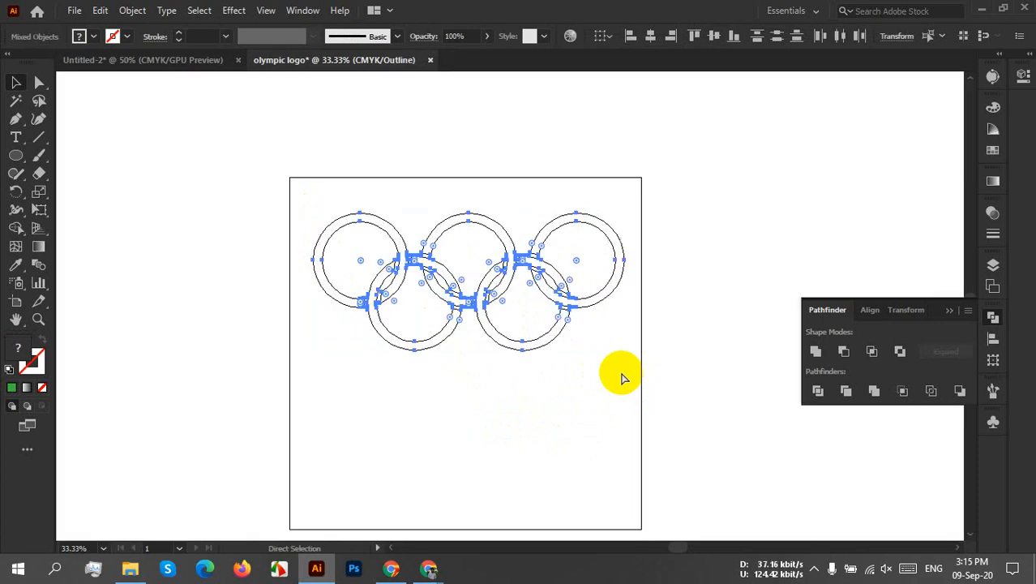
{"action": "key", "text": "ctrl+y"}
{"action": "key", "text": "v"}
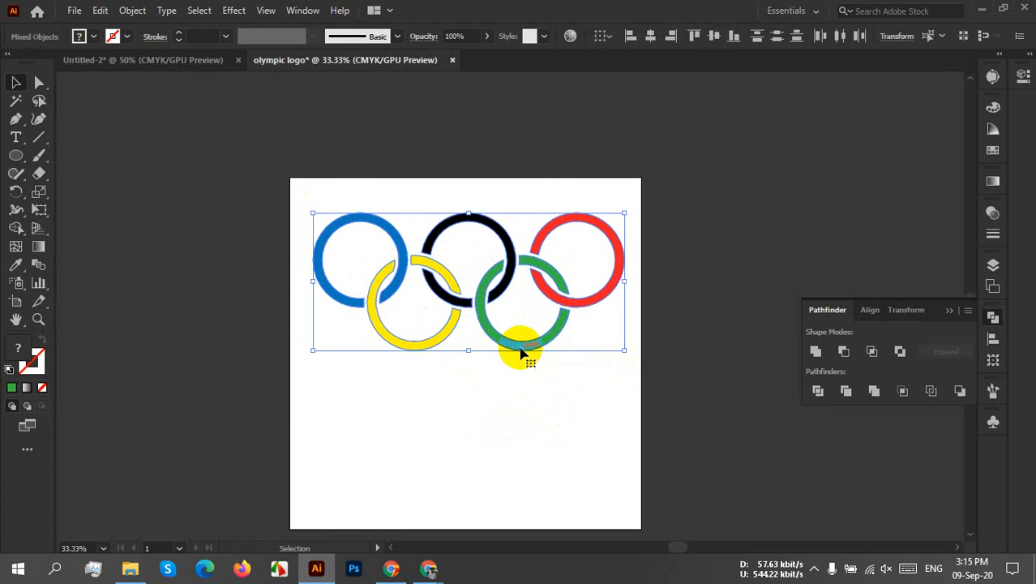
Step: Group the five selected rings, position the logo around the middle of the artboard, and deselect it
{"action": "left_click_drag", "start_coordinate": [522, 351], "coordinate": [516, 420]}
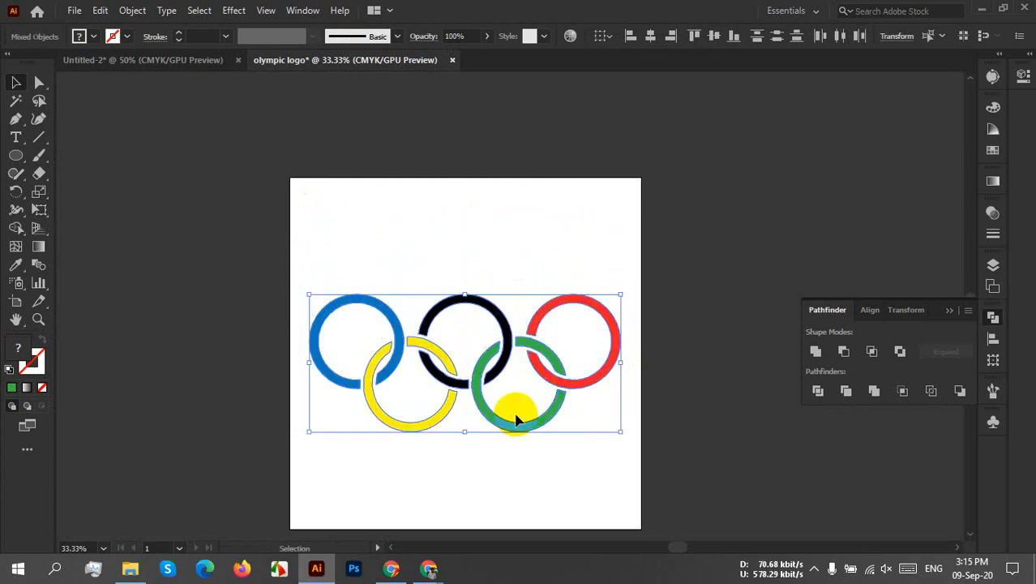
{"action": "right_click", "coordinate": [510, 387]}
{"action": "left_click", "coordinate": [556, 257]}
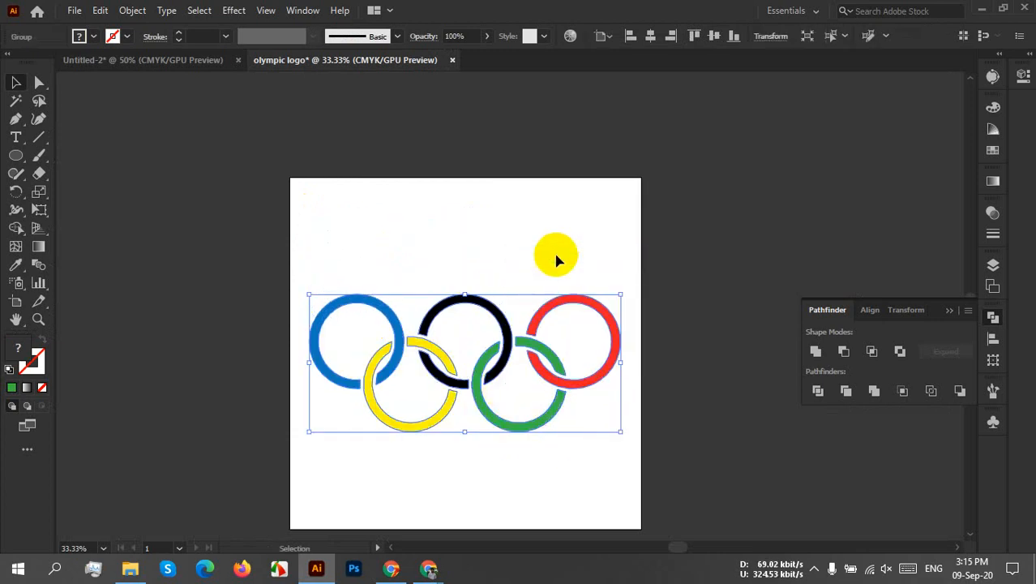
{"action": "left_click_drag", "start_coordinate": [551, 308], "coordinate": [554, 281]}
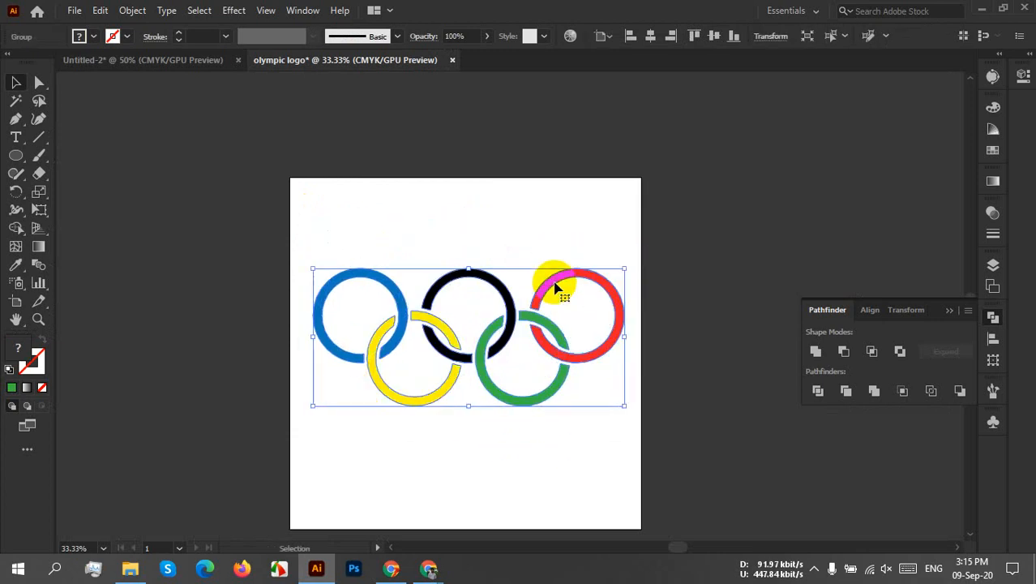
{"action": "left_click", "coordinate": [535, 442]}
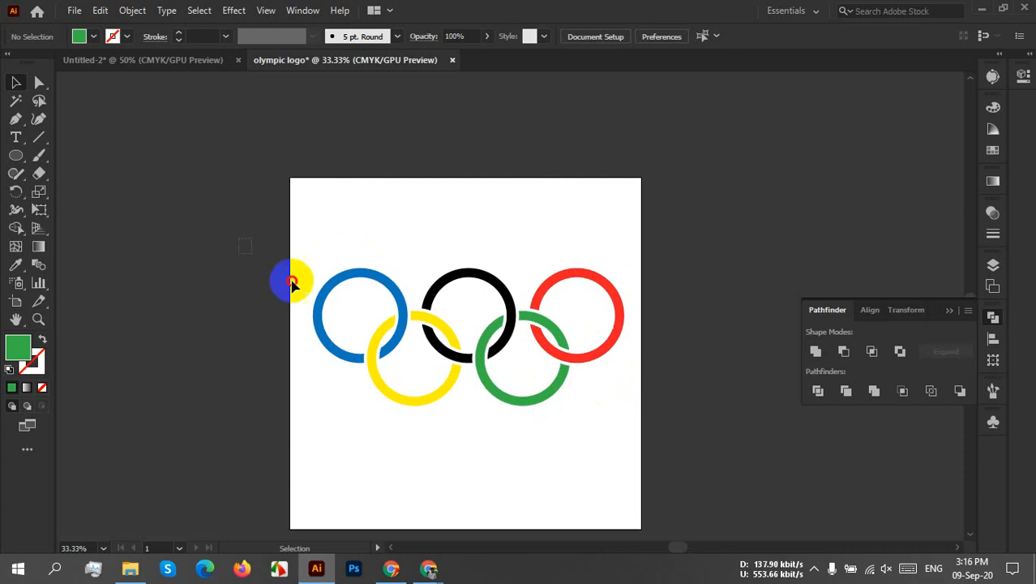
Step: Delete the grouped logo and draw a circle on the left half of the empty artboard
{"action": "left_click_drag", "start_coordinate": [289, 280], "coordinate": [652, 477]}
{"action": "key", "text": "Delete"}
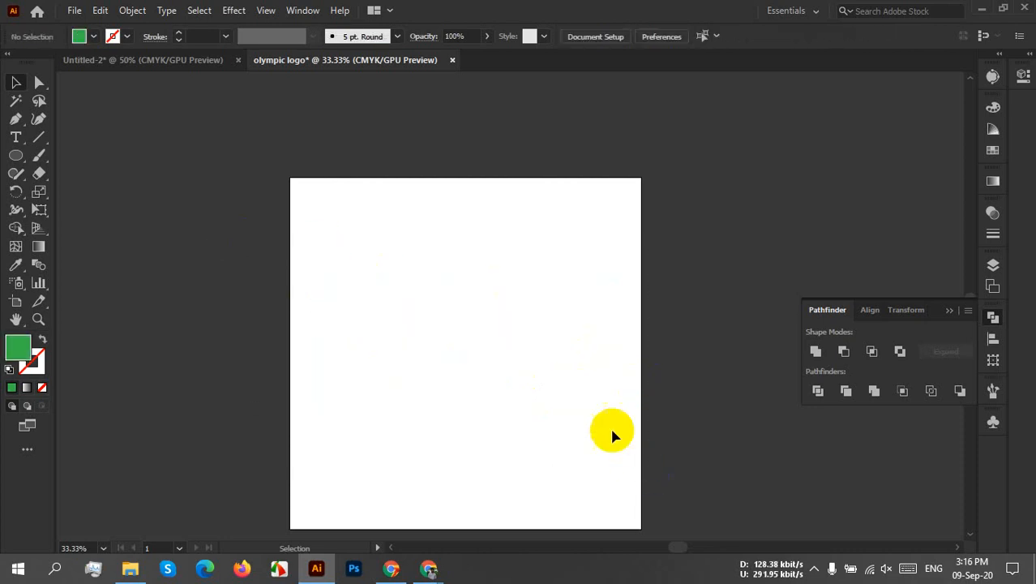
{"action": "left_click", "coordinate": [13, 159]}
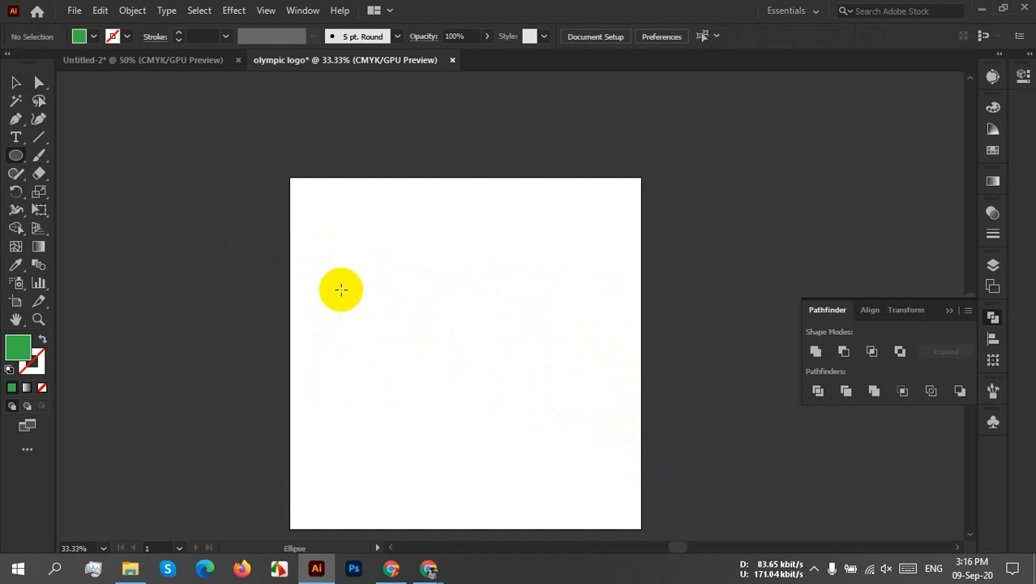
{"action": "left_click_drag", "start_coordinate": [340, 289], "coordinate": [446, 394]}
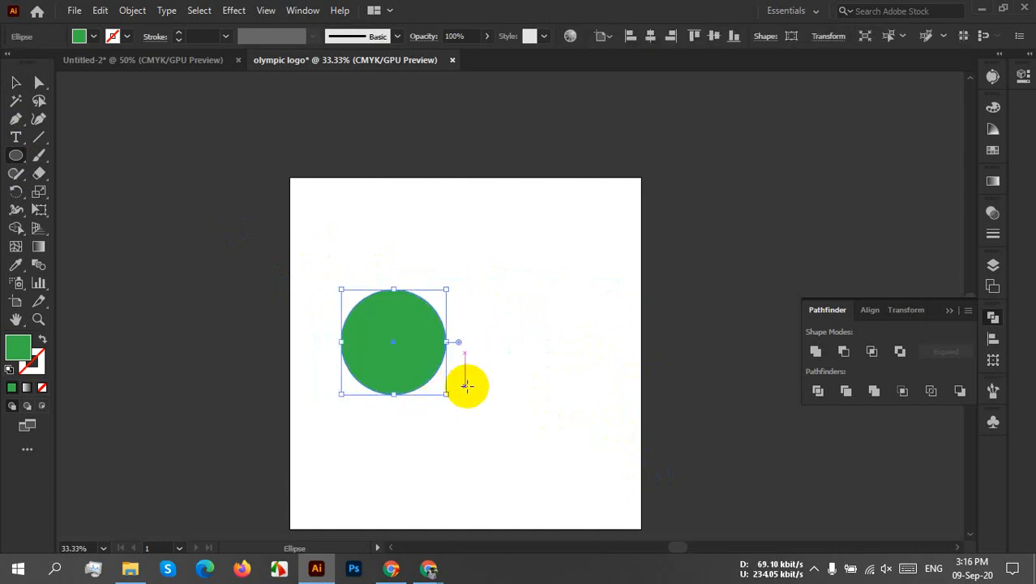
Step: Remove the circle's fill and give it a black stroke of 25 px
{"action": "left_click", "coordinate": [93, 36]}
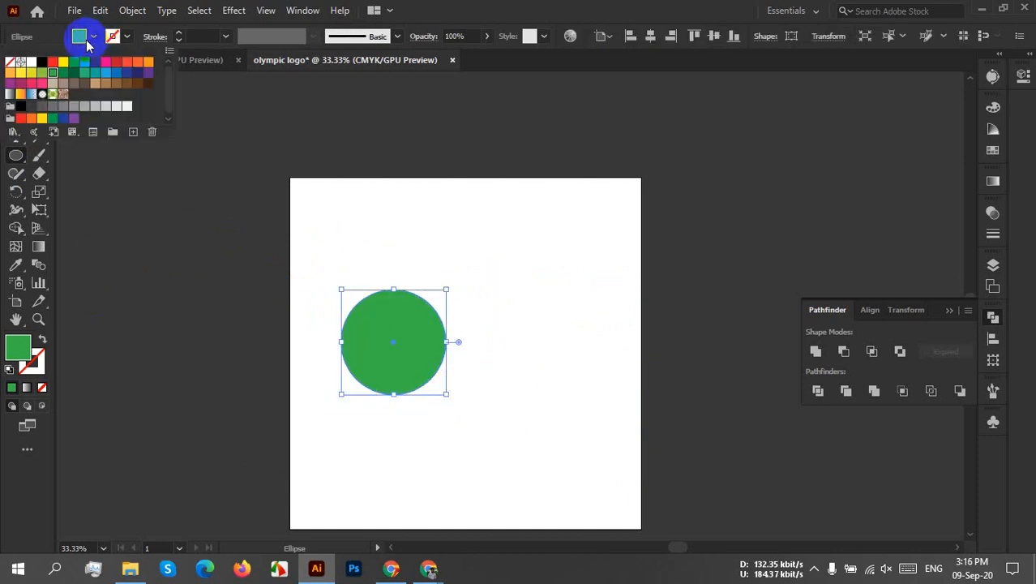
{"action": "left_click", "coordinate": [10, 65]}
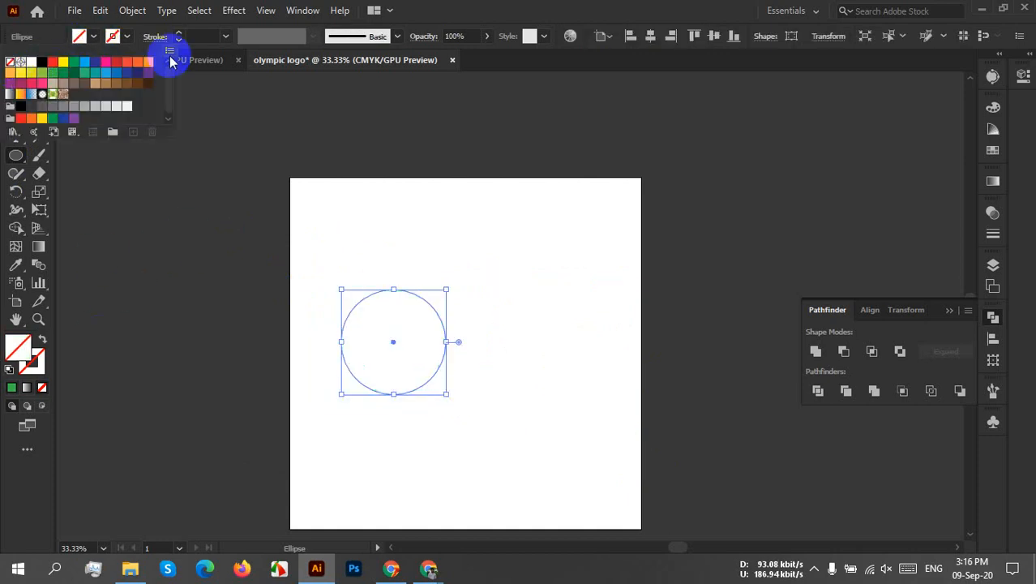
{"action": "left_click", "coordinate": [208, 36]}
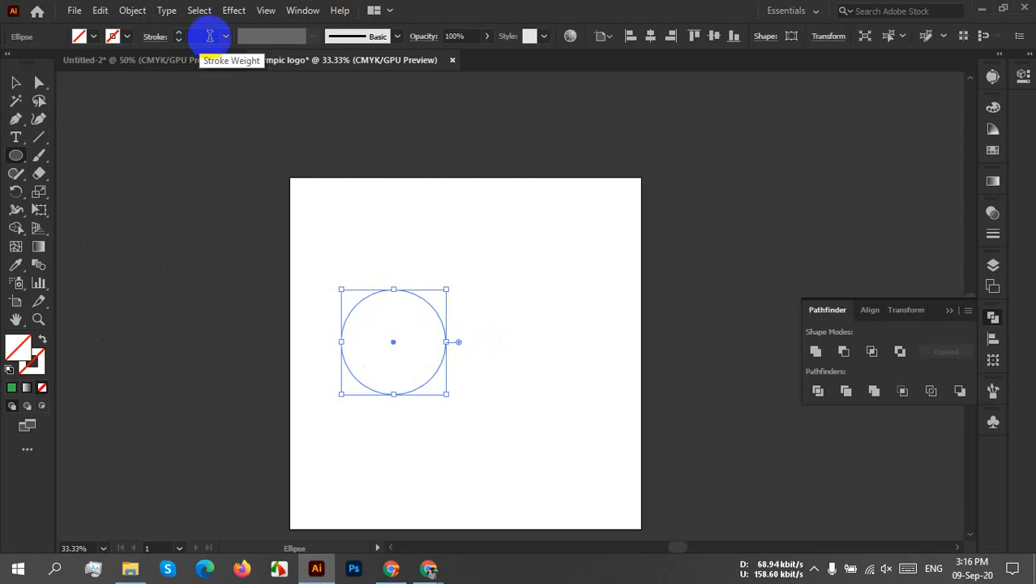
{"action": "type", "text": "25"}
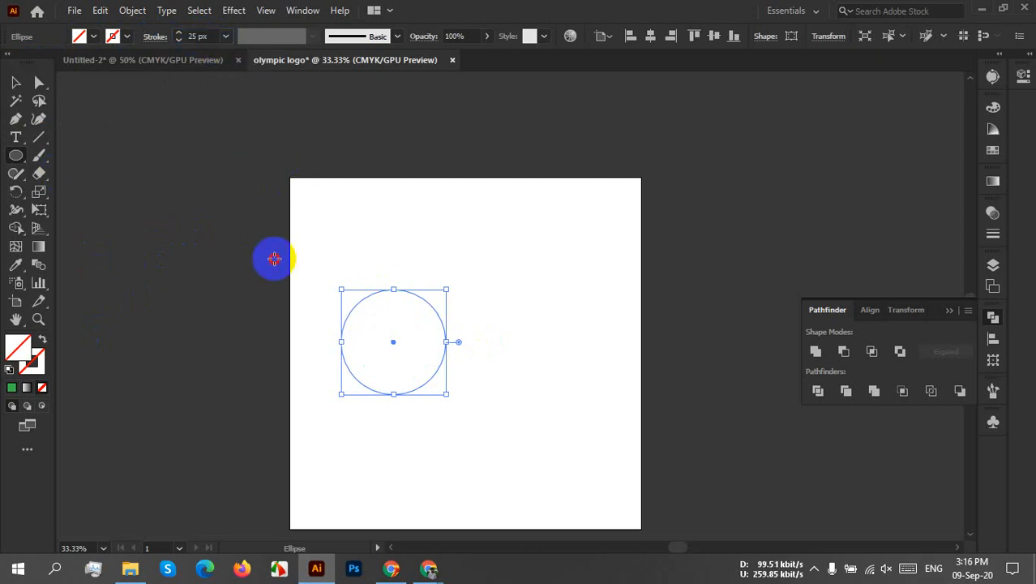
{"action": "left_click", "coordinate": [292, 252]}
{"action": "left_click", "coordinate": [555, 308]}
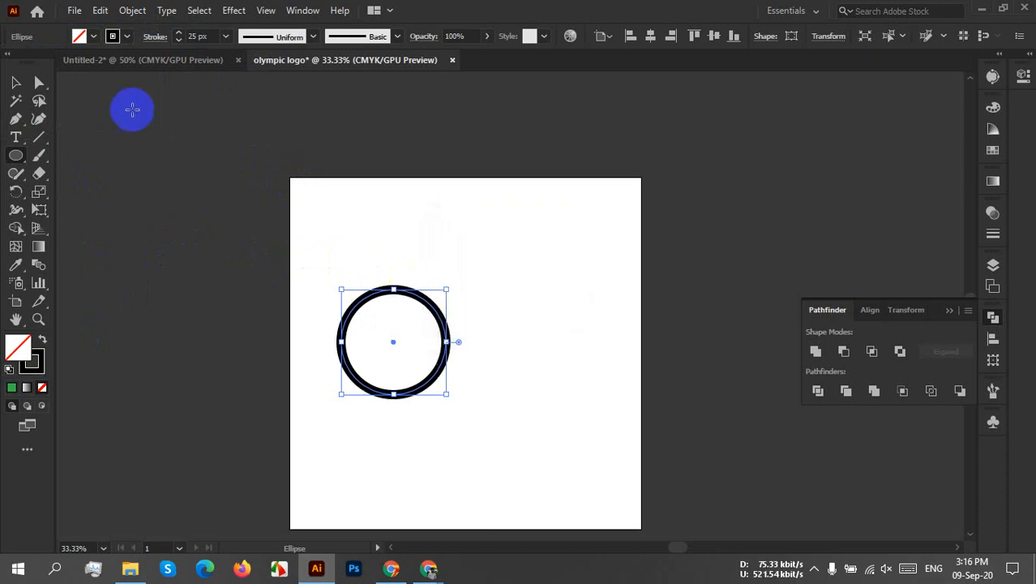
Step: Move the stroked circle to the upper left area of the artboard
{"action": "left_click", "coordinate": [18, 83]}
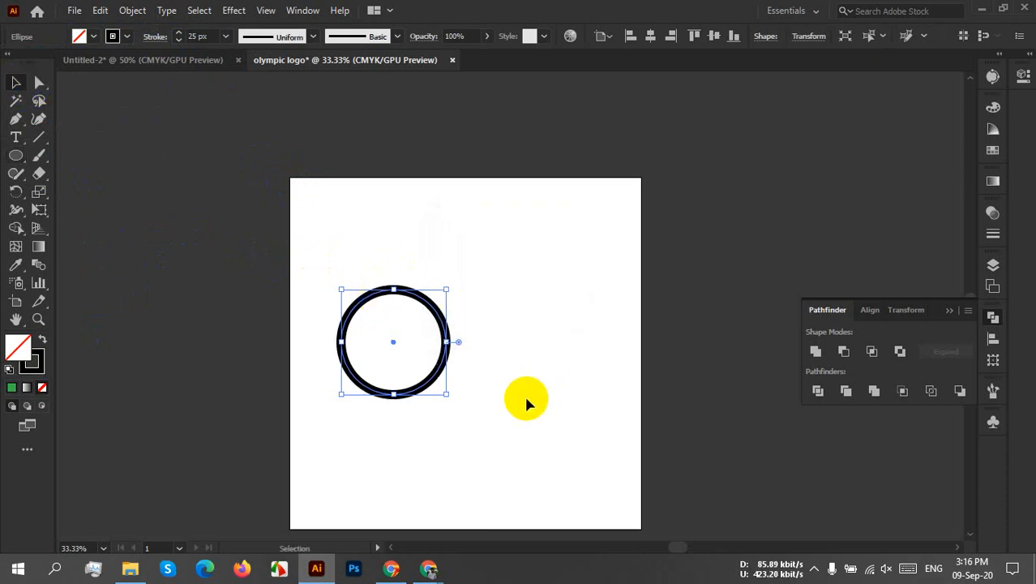
{"action": "scroll", "coordinate": [510, 349], "scroll_direction": "up", "scroll_amount": 1}
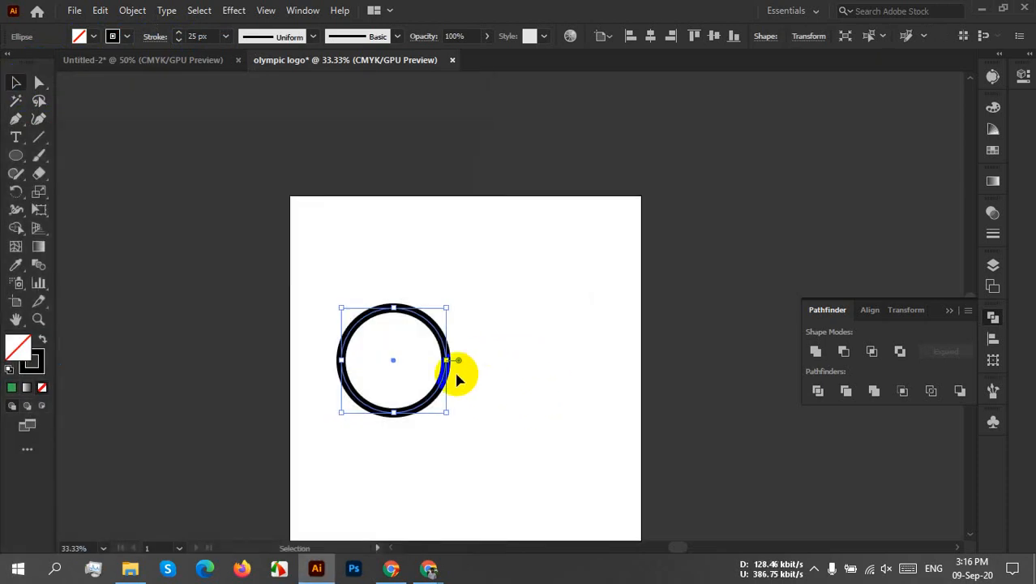
{"action": "scroll", "coordinate": [456, 375], "scroll_direction": "up", "scroll_amount": 2}
{"action": "left_click_drag", "start_coordinate": [486, 318], "coordinate": [557, 392]}
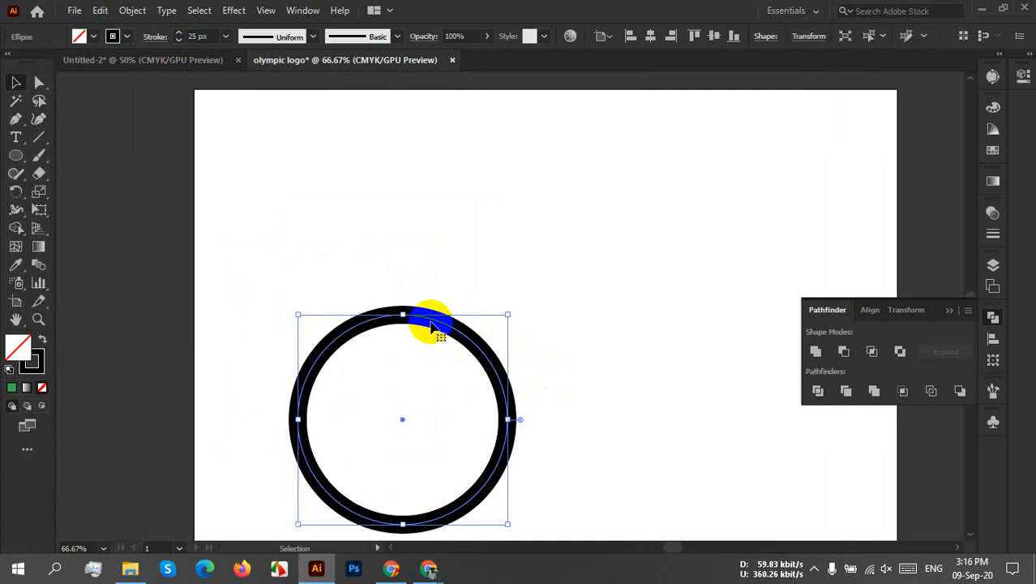
{"action": "left_click_drag", "start_coordinate": [430, 319], "coordinate": [367, 171]}
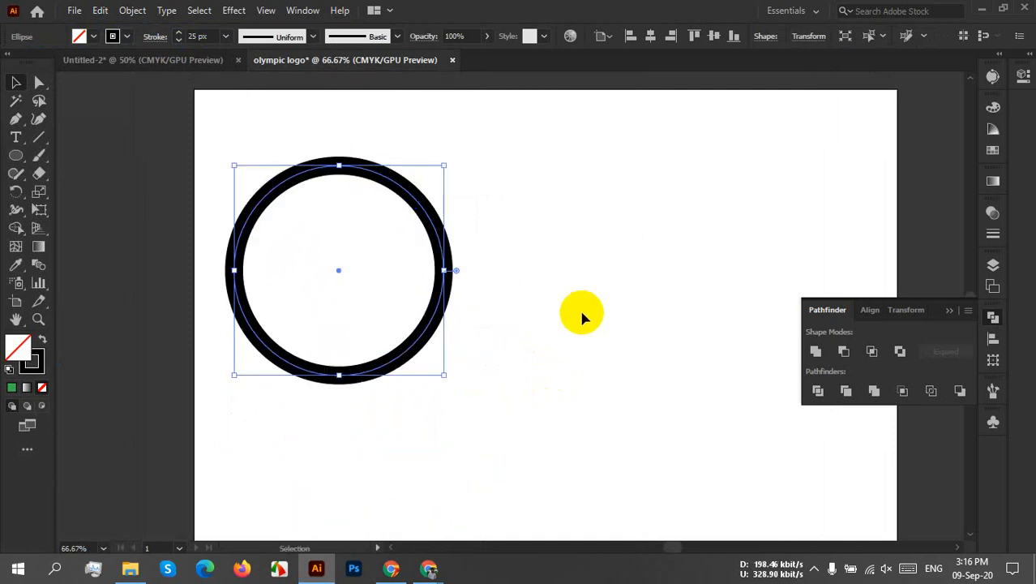
Step: Collapse the Pathfinder panel and duplicate the ring straight to its right, leaving a narrow gap between the two rings
{"action": "left_click", "coordinate": [950, 311]}
{"action": "left_click", "coordinate": [490, 308]}
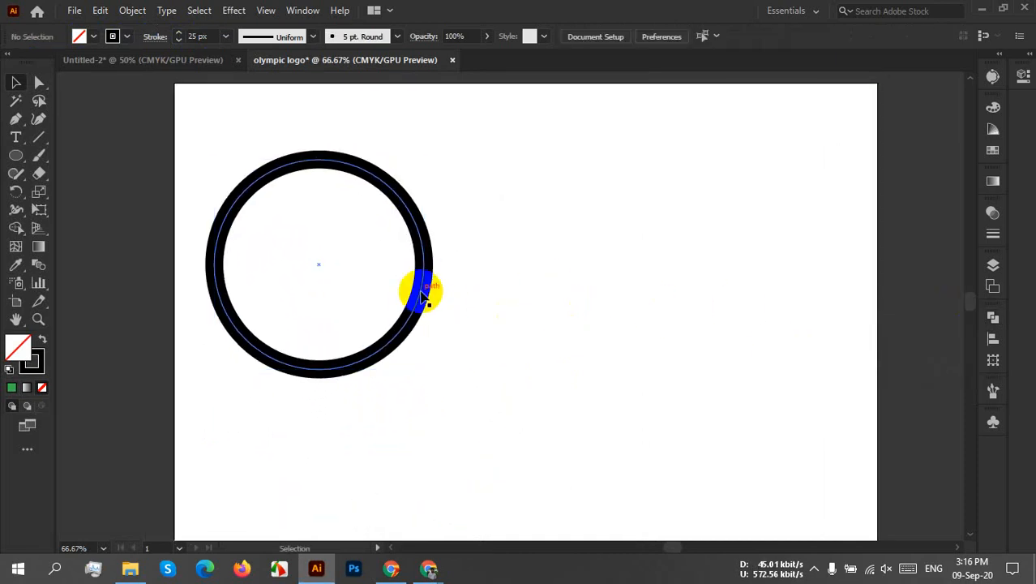
{"action": "left_click_drag", "start_coordinate": [421, 293], "coordinate": [664, 294]}
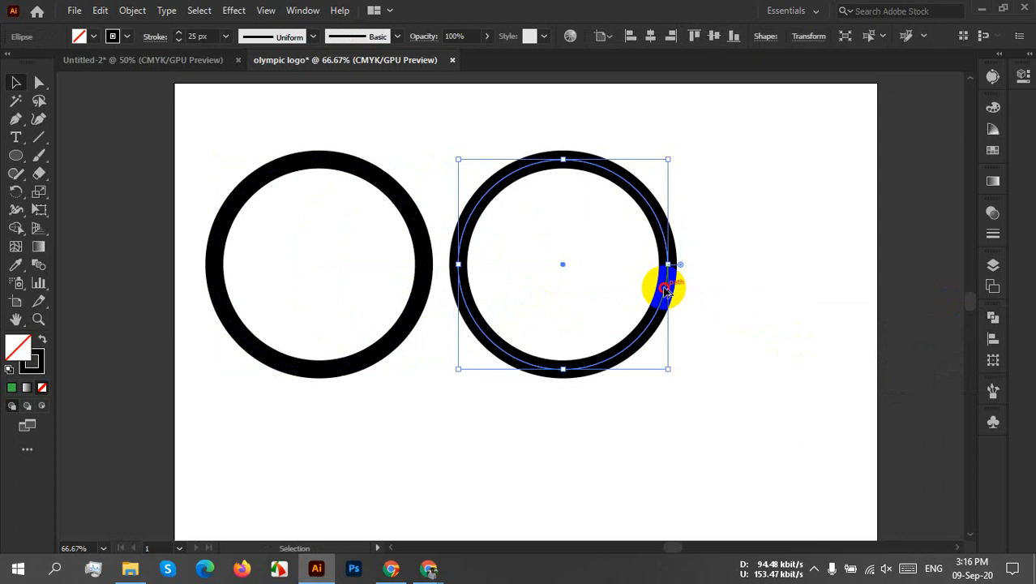
Step: Add a third ring copy beyond the second one, then align all three by vertical centre and distribute them by horizontal centre
{"action": "left_click_drag", "start_coordinate": [668, 290], "coordinate": [911, 300]}
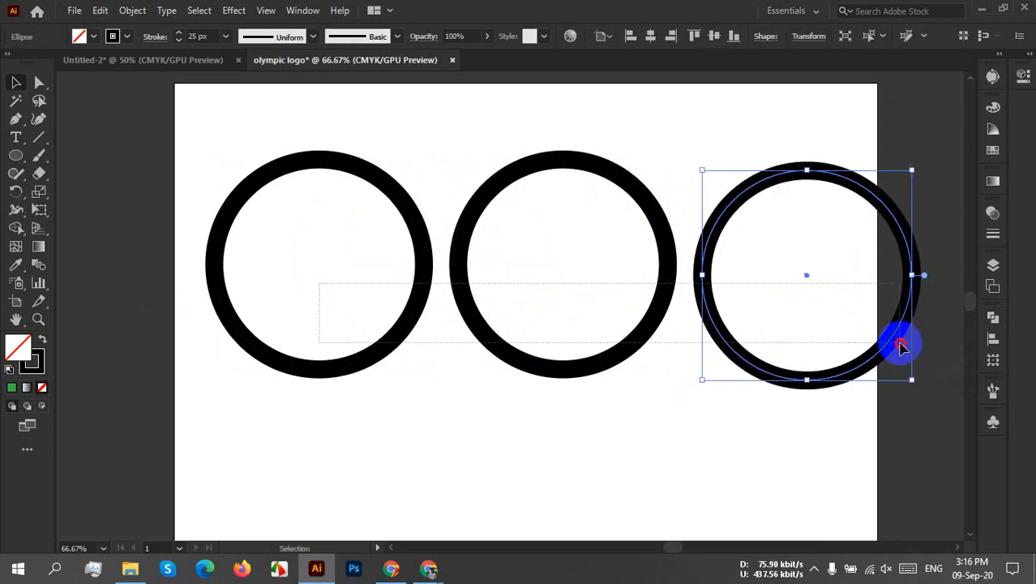
{"action": "key", "text": "ctrl+a"}
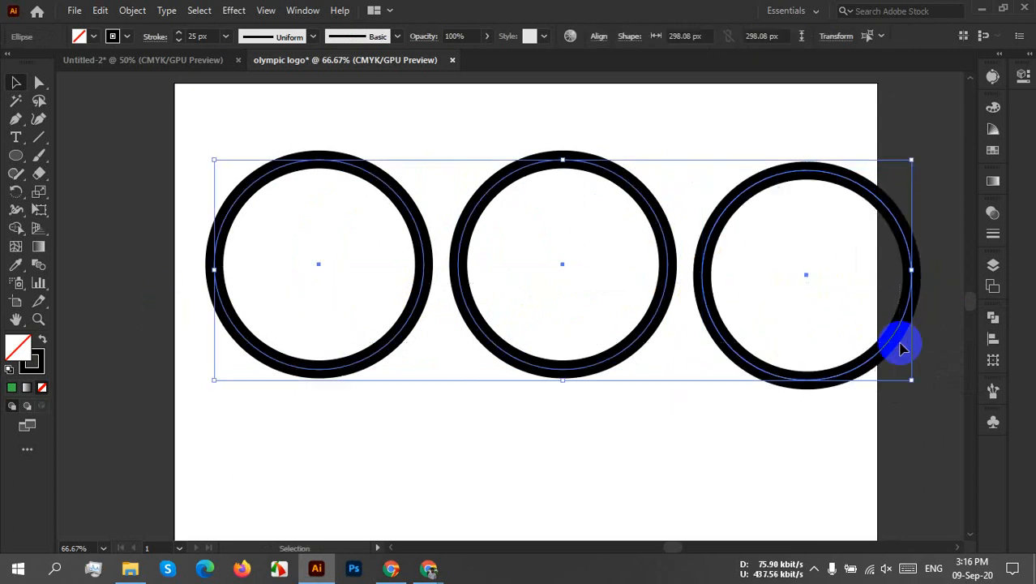
{"action": "left_click", "coordinate": [994, 340]}
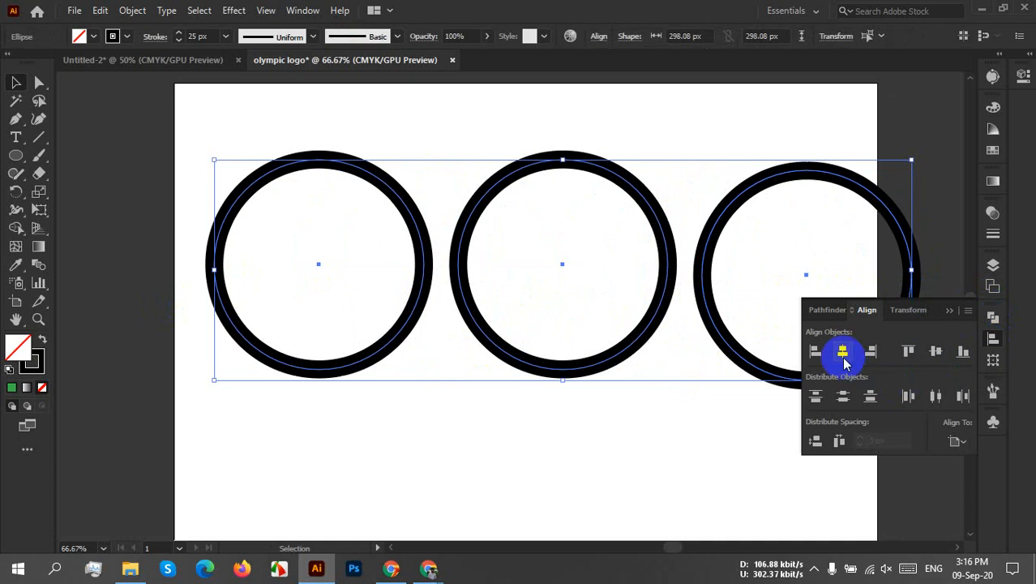
{"action": "left_click", "coordinate": [936, 351]}
{"action": "left_click", "coordinate": [935, 397]}
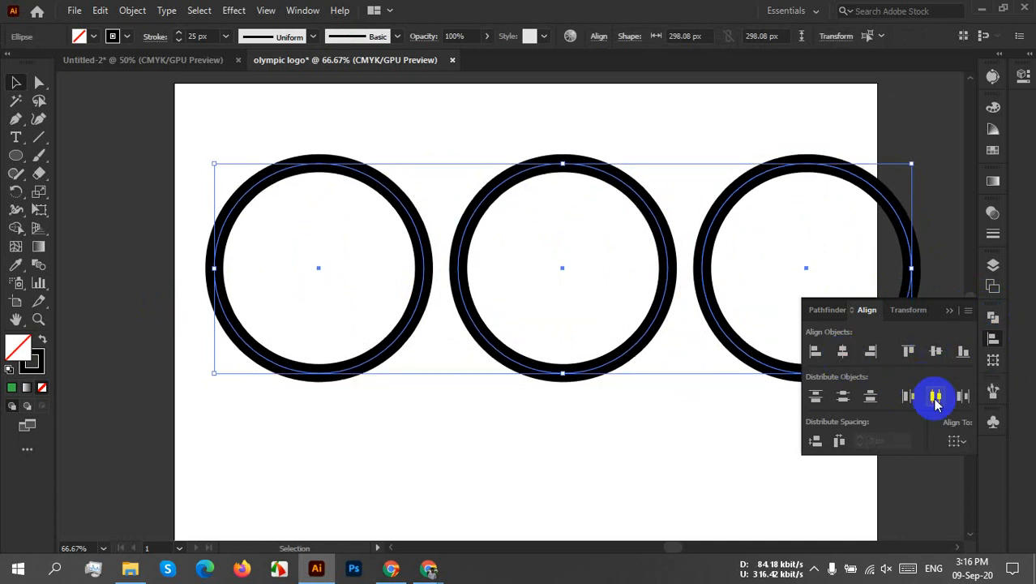
{"action": "left_click", "coordinate": [949, 311]}
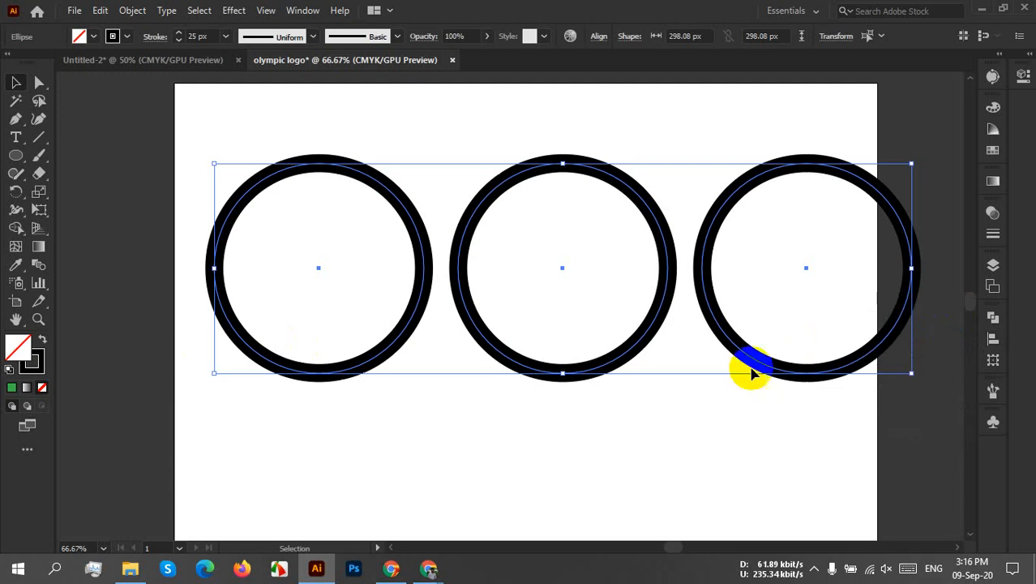
Step: Scale the row of three rings down proportionally to about 251 px per ring and position it within the upper artboard
{"action": "left_click_drag", "start_coordinate": [752, 365], "coordinate": [696, 362]}
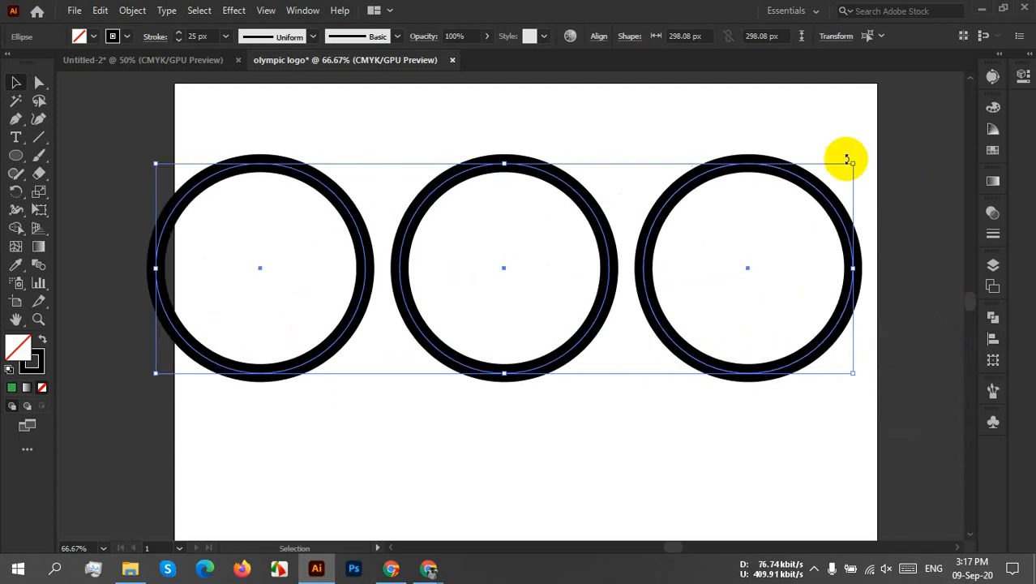
{"action": "left_click_drag", "start_coordinate": [848, 164], "coordinate": [815, 197]}
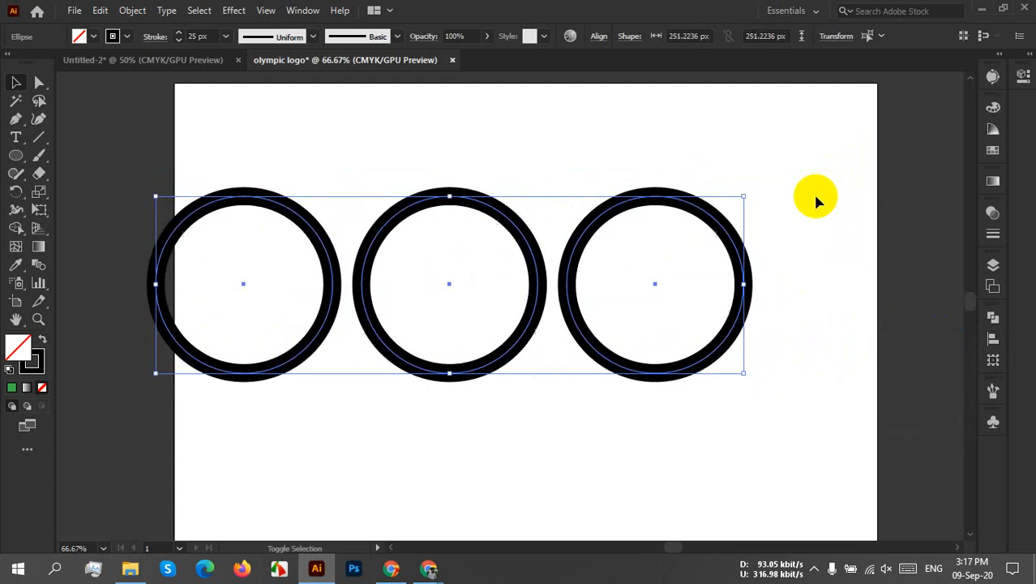
{"action": "left_click", "coordinate": [548, 303]}
{"action": "left_click_drag", "start_coordinate": [198, 248], "coordinate": [417, 318]}
{"action": "scroll", "coordinate": [417, 318], "scroll_direction": "right", "scroll_amount": 1}
{"action": "left_click_drag", "start_coordinate": [565, 336], "coordinate": [618, 318]}
{"action": "left_click", "coordinate": [638, 373]}
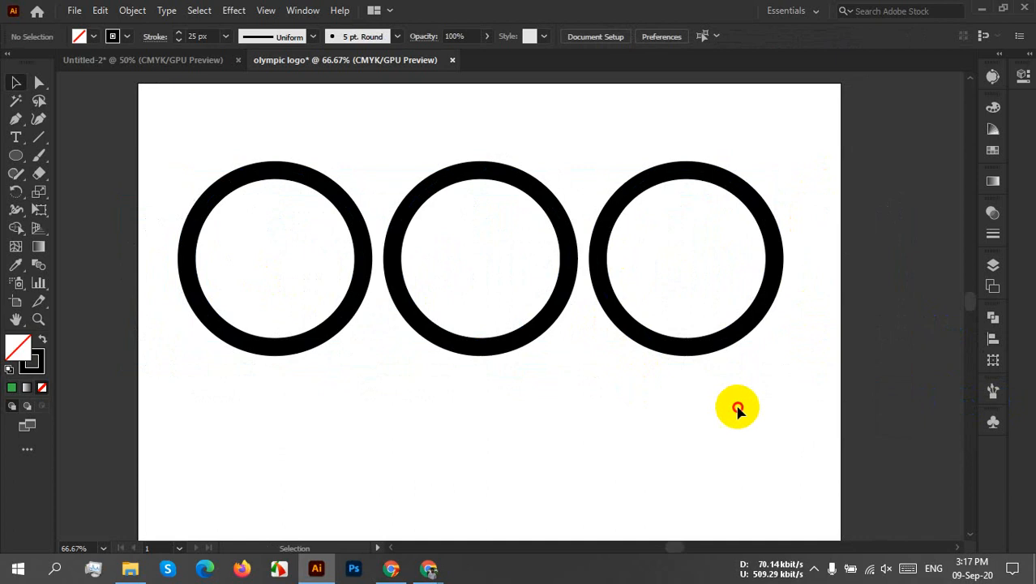
Step: Duplicate the first two rings of the row straight below to form a second row of two rings
{"action": "left_click_drag", "start_coordinate": [737, 405], "coordinate": [548, 243]}
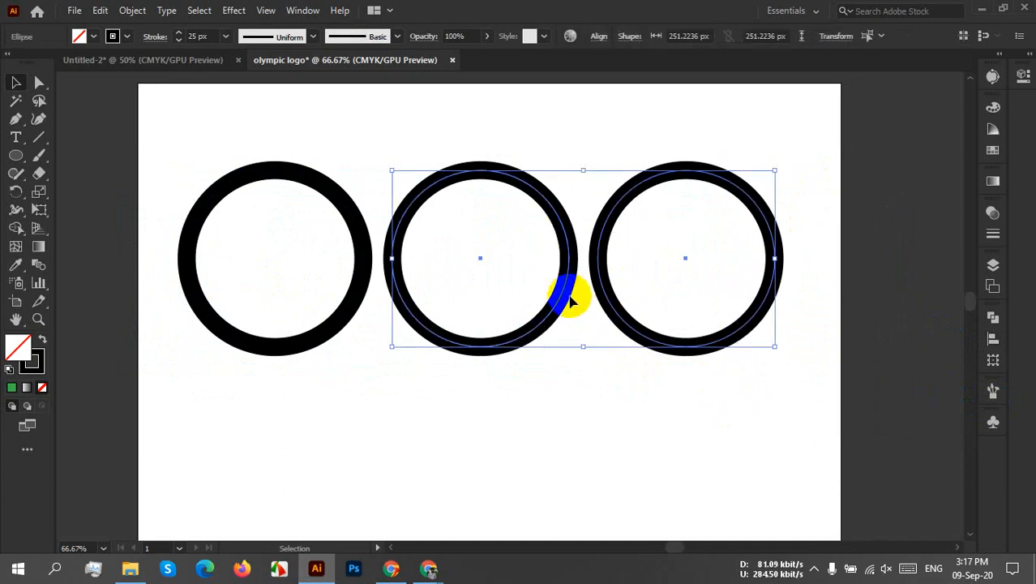
{"action": "left_click", "coordinate": [497, 442]}
{"action": "left_click_drag", "start_coordinate": [497, 441], "coordinate": [302, 279]}
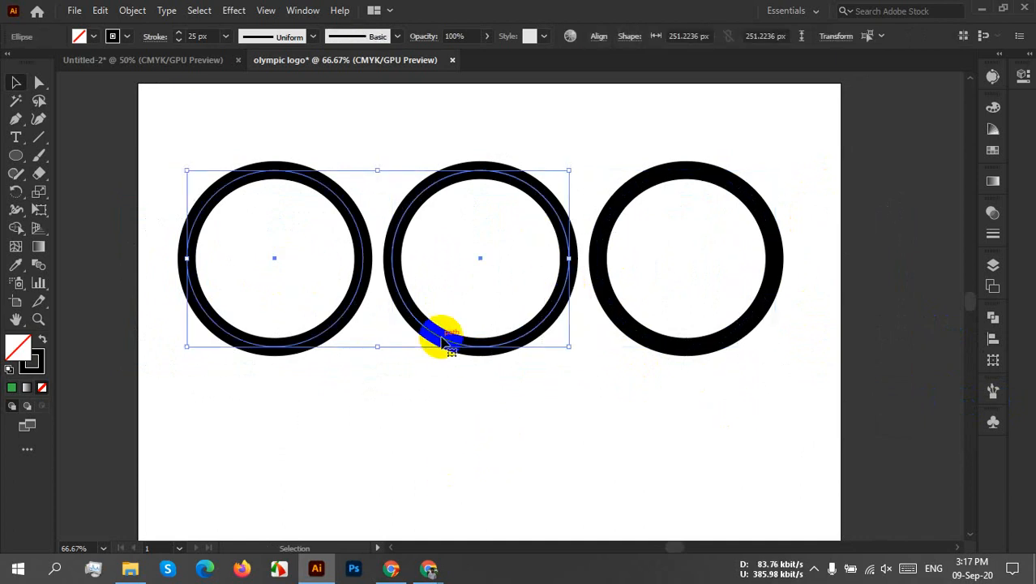
{"action": "left_click_drag", "start_coordinate": [443, 341], "coordinate": [470, 538]}
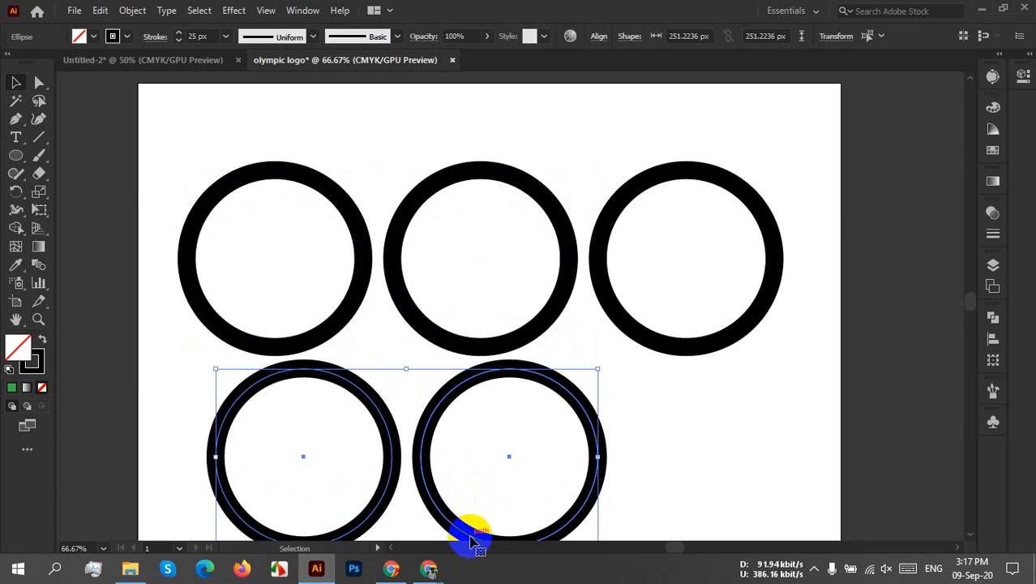
Step: Group the three upper rings together and the two lower rings together as separate groups
{"action": "left_click_drag", "start_coordinate": [155, 155], "coordinate": [822, 262]}
{"action": "right_click", "coordinate": [686, 235]}
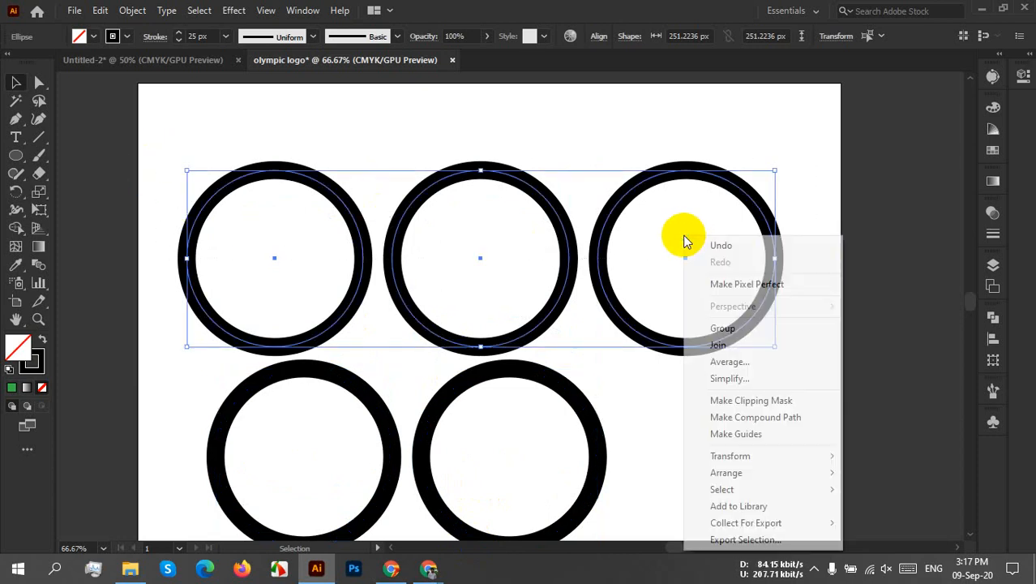
{"action": "left_click", "coordinate": [735, 328]}
{"action": "left_click_drag", "start_coordinate": [655, 436], "coordinate": [293, 460]}
{"action": "right_click", "coordinate": [293, 460]}
{"action": "left_click", "coordinate": [381, 229]}
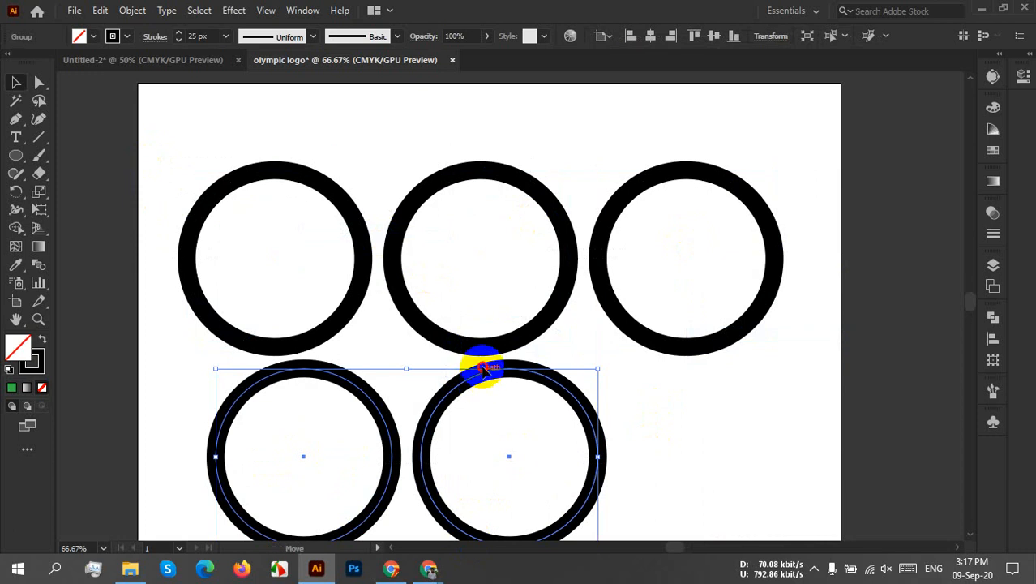
Step: Move the lower pair up to overlap the upper row, and align both groups by horizontal centre
{"action": "left_click_drag", "start_coordinate": [482, 374], "coordinate": [487, 274]}
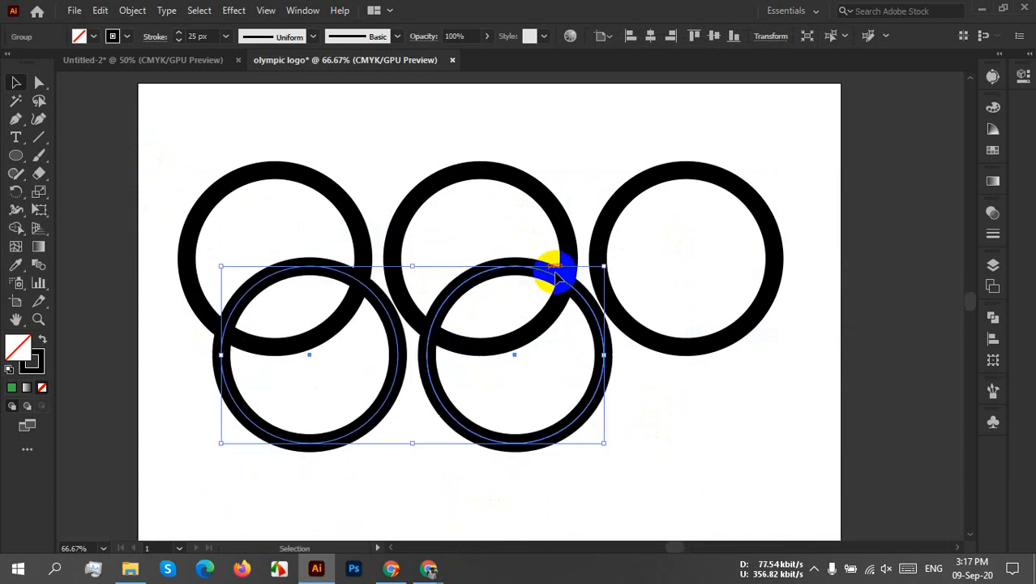
{"action": "left_click_drag", "start_coordinate": [694, 146], "coordinate": [398, 423]}
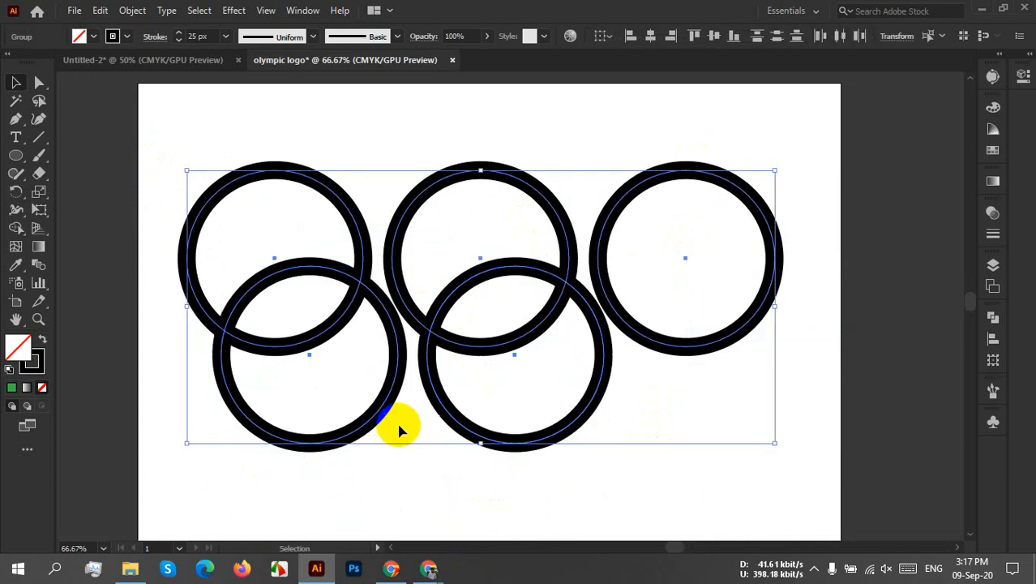
{"action": "left_click", "coordinate": [993, 339]}
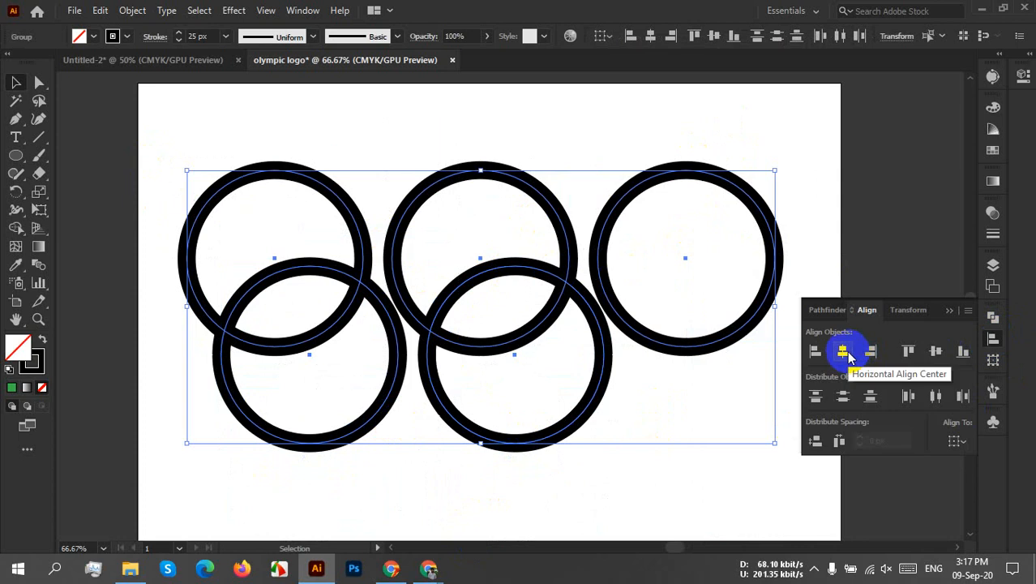
{"action": "left_click", "coordinate": [848, 356]}
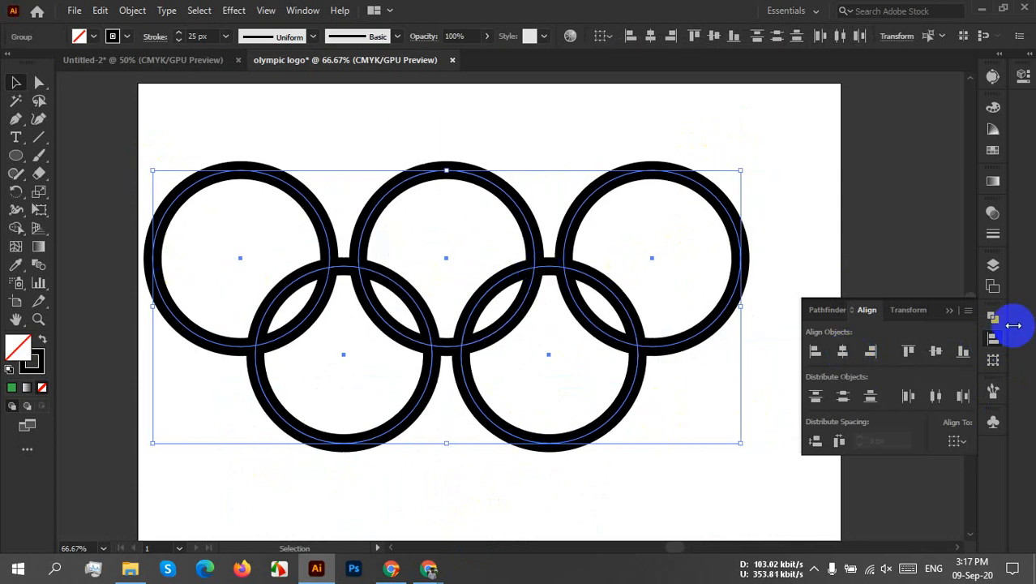
{"action": "left_click", "coordinate": [948, 309]}
{"action": "left_click", "coordinate": [743, 386]}
Step: Raise the lower ring pair slightly to increase its overlap with the upper row, fine-tuning its height with small downward nudges
{"action": "left_click", "coordinate": [618, 410]}
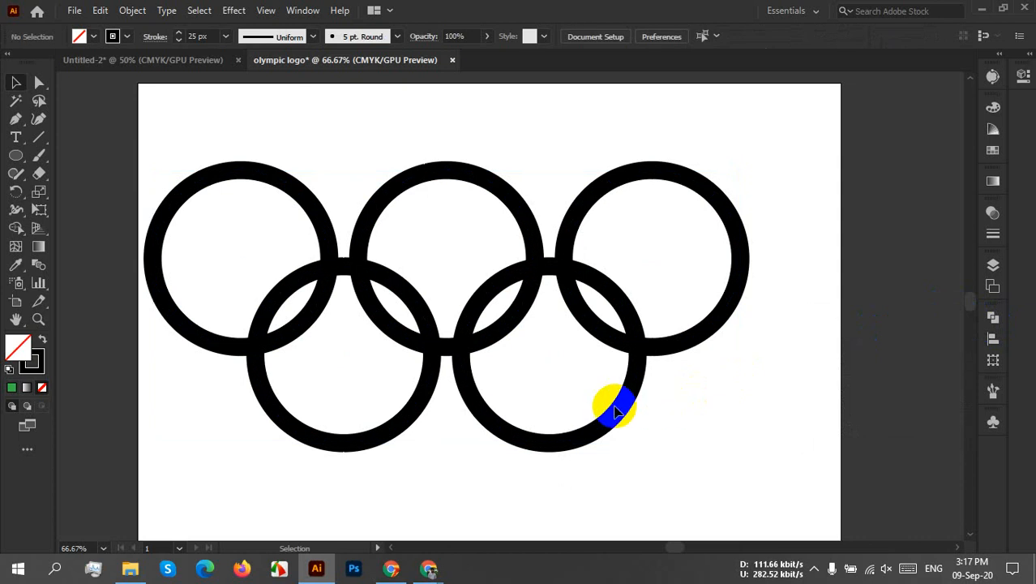
{"action": "left_click_drag", "start_coordinate": [620, 406], "coordinate": [620, 396]}
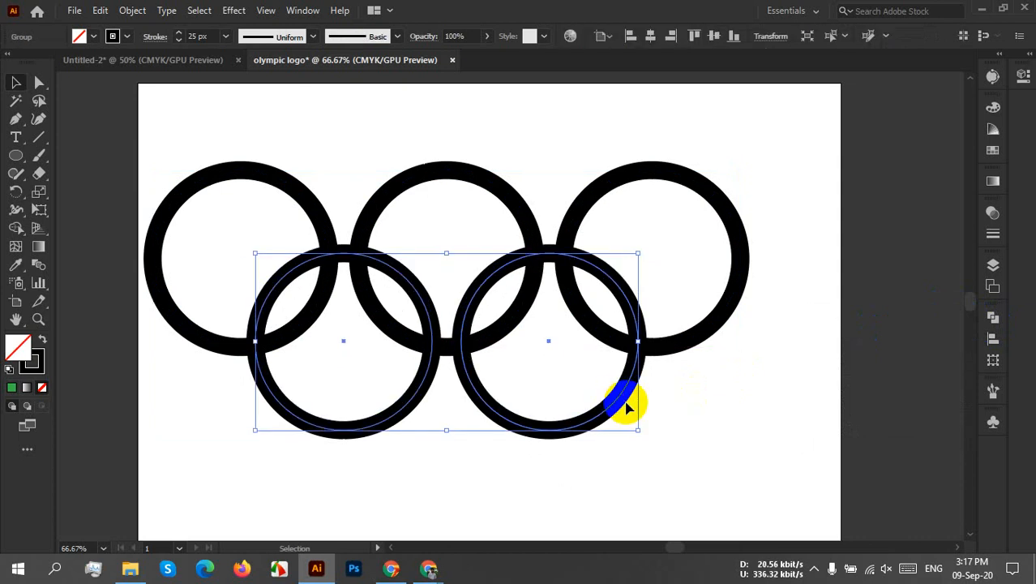
{"action": "key", "text": "Down"}
{"action": "key", "text": "Down"}
{"action": "key", "text": "Down"}
{"action": "key", "text": "Down"}
{"action": "key", "text": "Down"}
Step: Realign the upper and lower ring groups to each other by horizontal centre and deselect them
{"action": "left_click_drag", "start_coordinate": [733, 431], "coordinate": [212, 205]}
{"action": "left_click", "coordinate": [993, 338]}
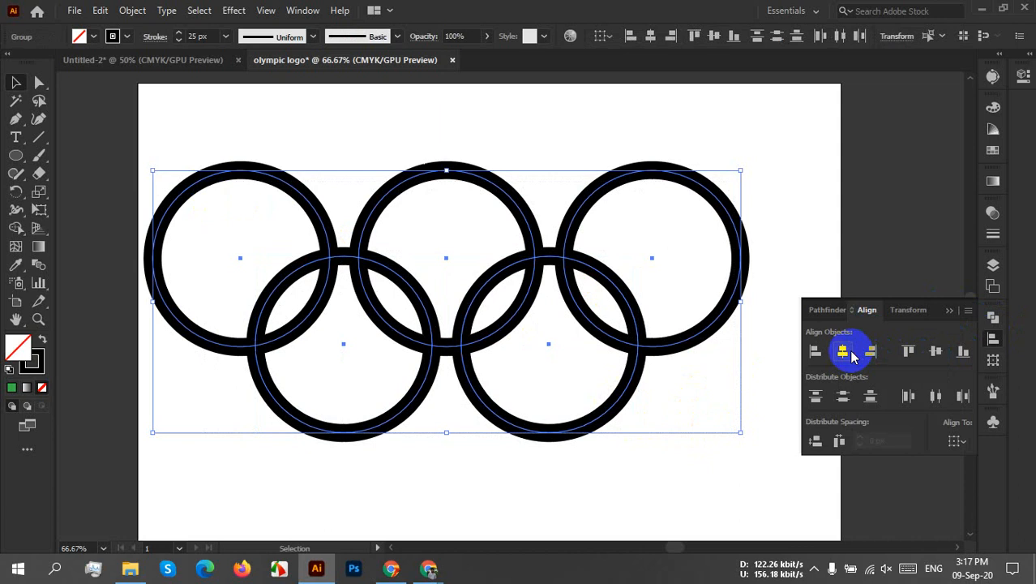
{"action": "left_click", "coordinate": [843, 351]}
{"action": "left_click", "coordinate": [948, 308]}
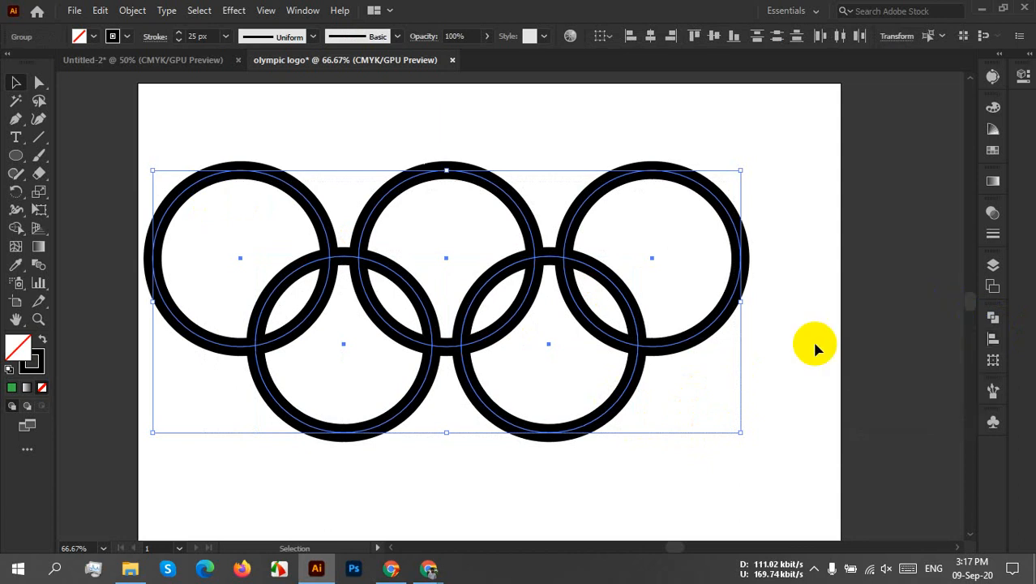
{"action": "left_click", "coordinate": [653, 393]}
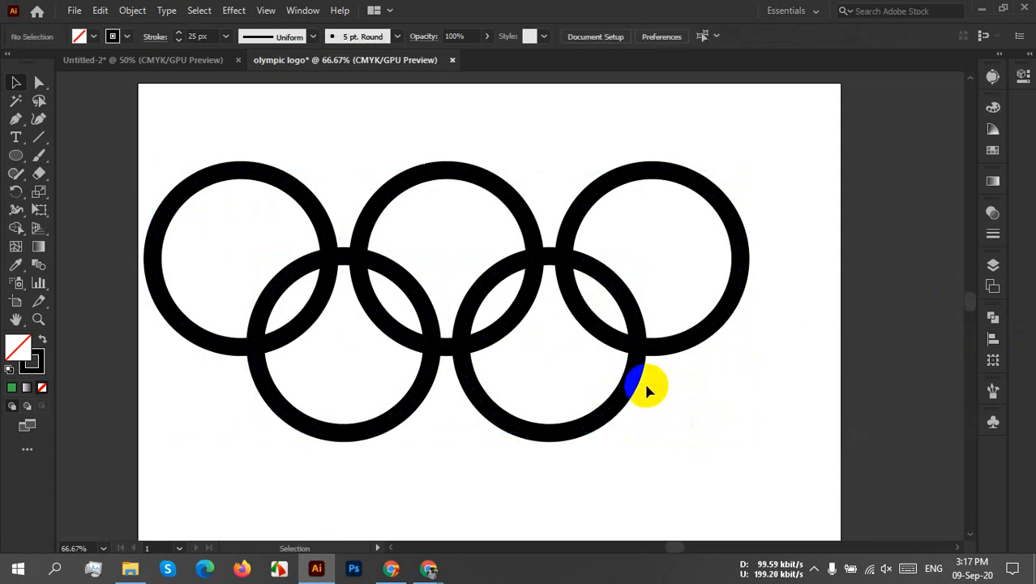
Step: Select both ring groups and ungroup them into five separate rings
{"action": "key", "text": "ctrl+minus"}
{"action": "left_click_drag", "start_coordinate": [671, 398], "coordinate": [637, 396]}
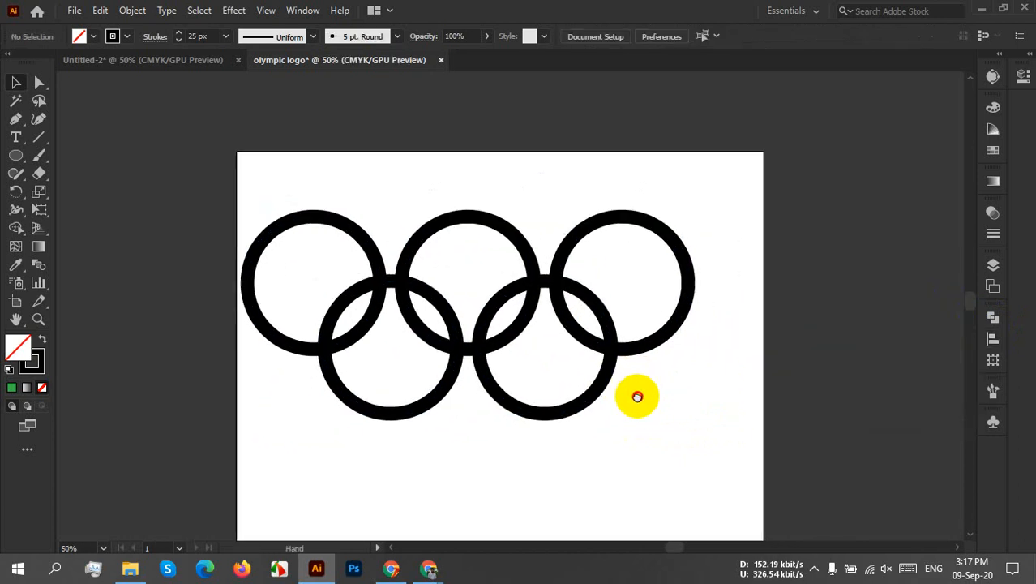
{"action": "left_click", "coordinate": [377, 263]}
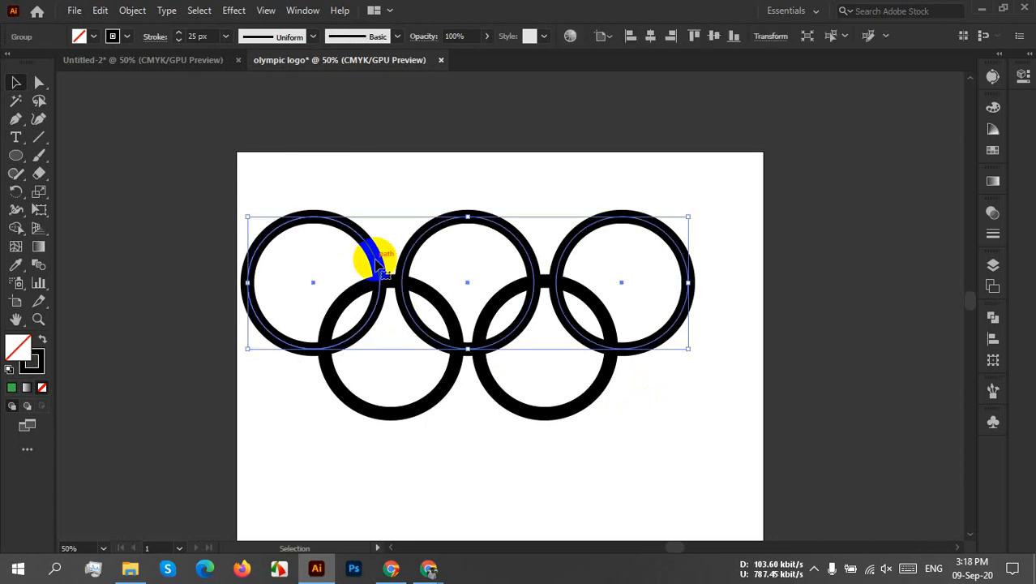
{"action": "left_click_drag", "start_coordinate": [233, 185], "coordinate": [689, 414]}
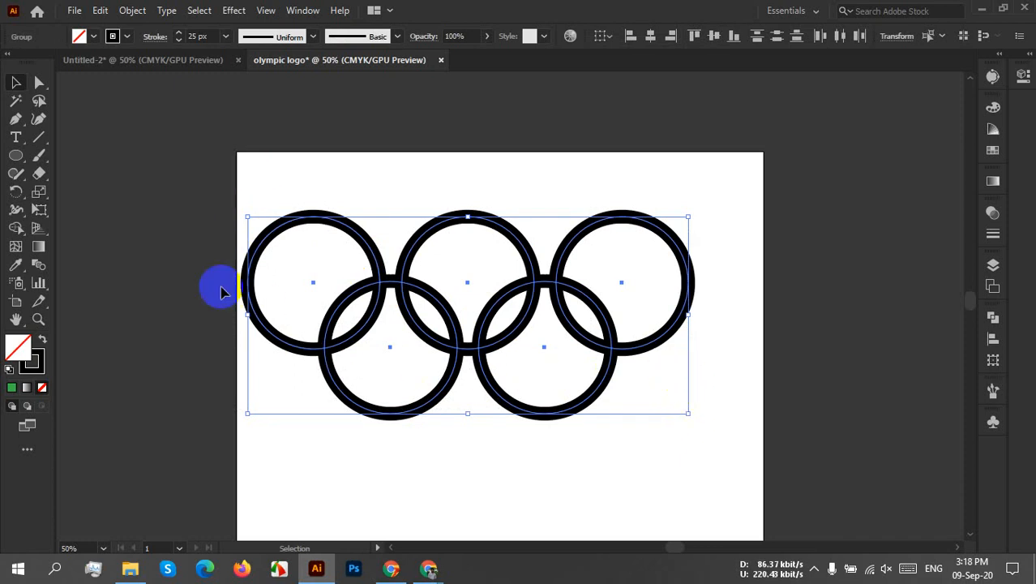
{"action": "right_click", "coordinate": [457, 275]}
{"action": "left_click", "coordinate": [498, 406]}
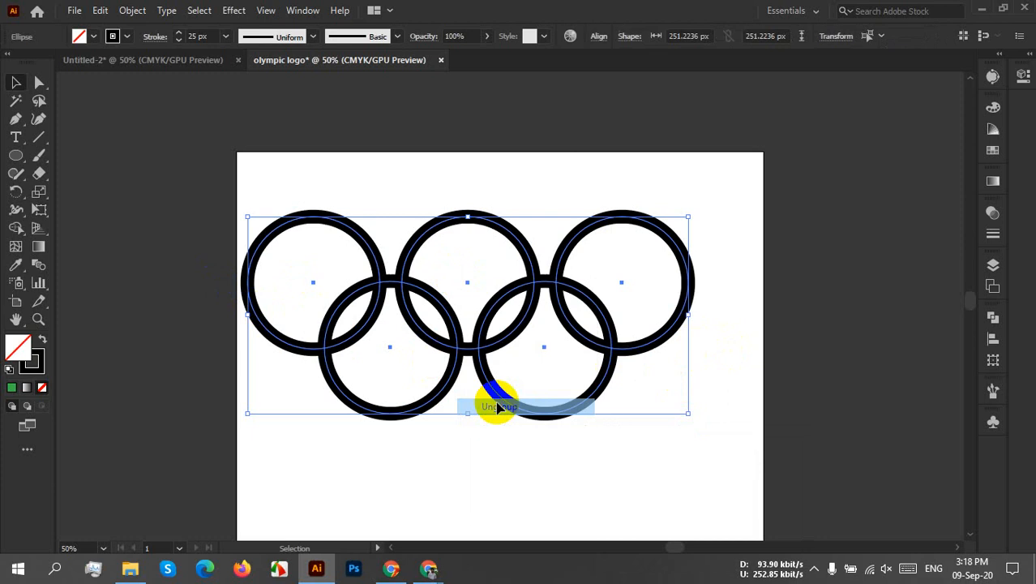
Step: Expand the strokes of all five rings into filled shapes, with the Fill option off and Stroke on
{"action": "left_click", "coordinate": [133, 10]}
{"action": "left_click", "coordinate": [204, 187]}
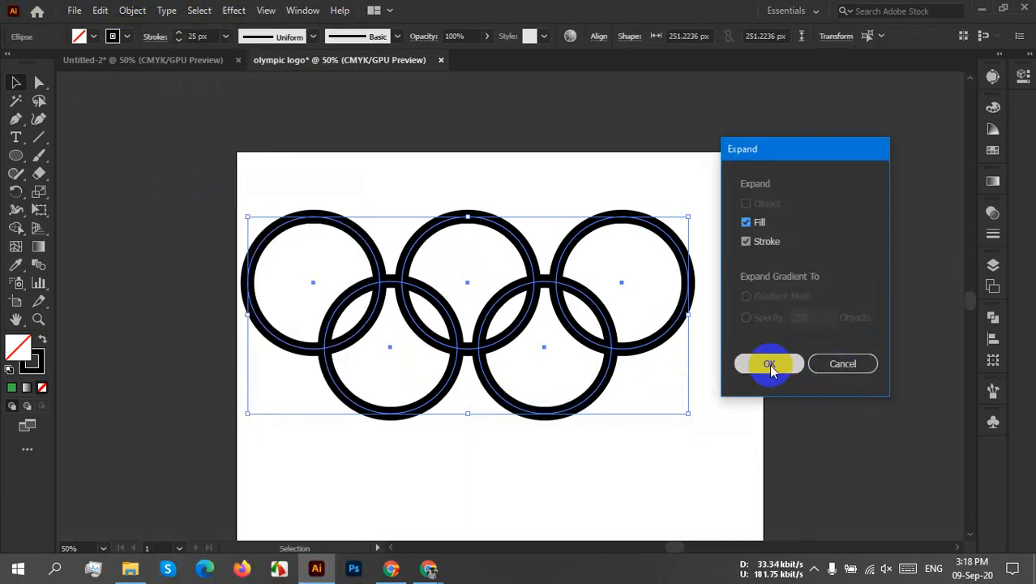
{"action": "left_click", "coordinate": [753, 224]}
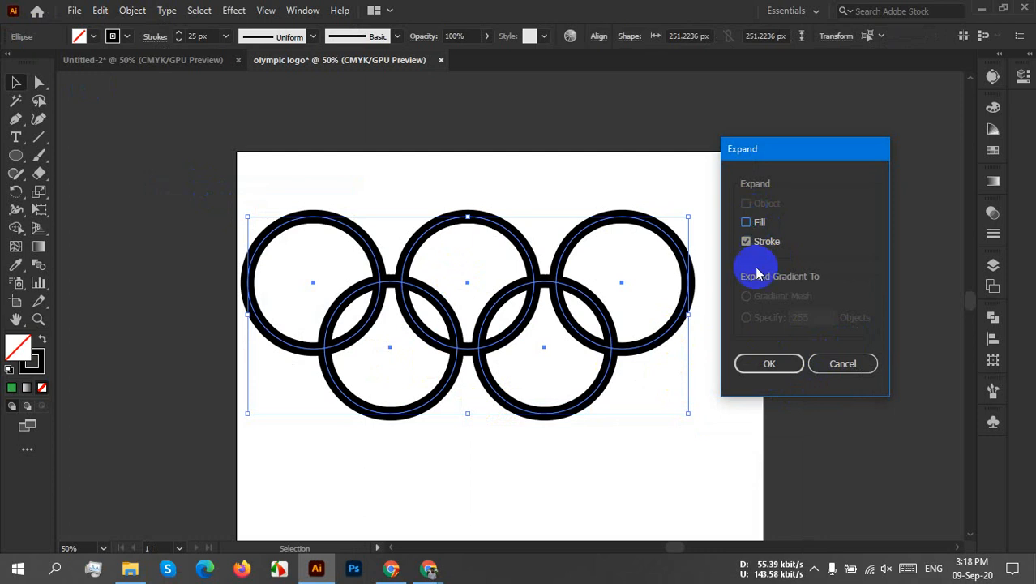
{"action": "left_click", "coordinate": [769, 362]}
{"action": "left_click", "coordinate": [302, 227]}
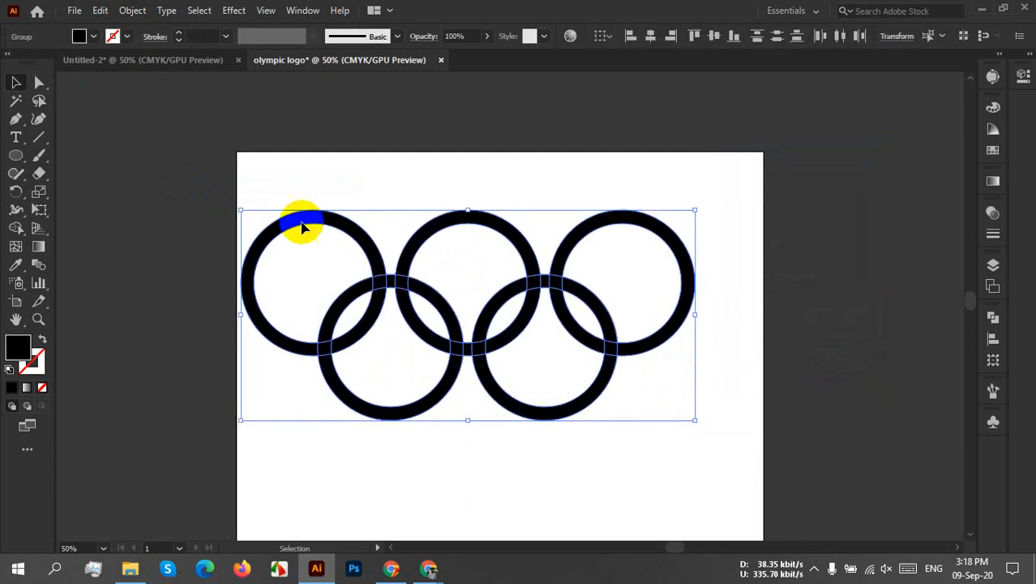
Step: Select all five expanded rings and shift them slightly to the right to centre them across the artboard
{"action": "left_click", "coordinate": [729, 372]}
{"action": "left_click_drag", "start_coordinate": [705, 439], "coordinate": [223, 175]}
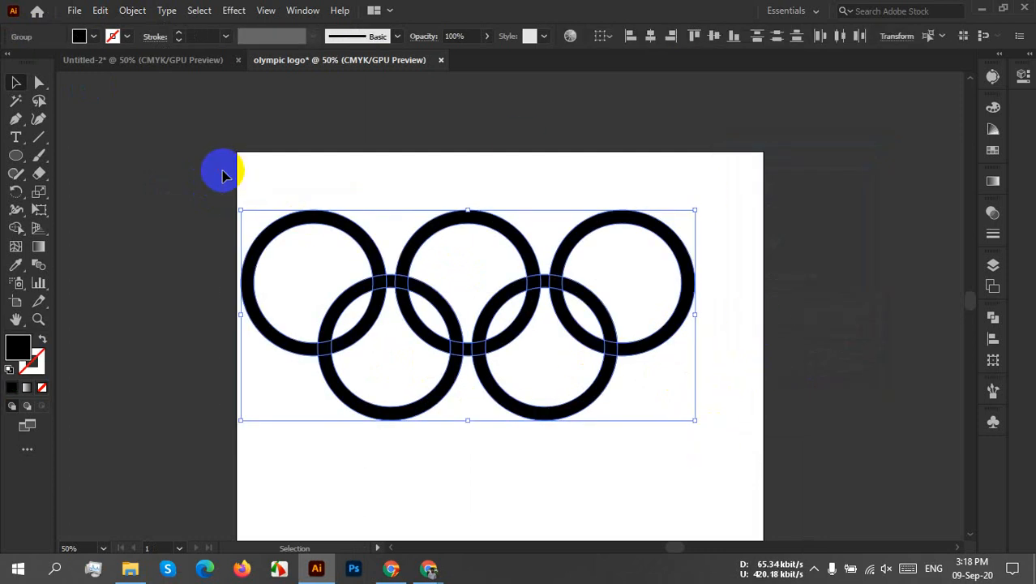
{"action": "left_click_drag", "start_coordinate": [505, 335], "coordinate": [527, 341]}
Step: Offset the paths of all five selected rings by 6 px with round joins and deselect them
{"action": "left_click", "coordinate": [134, 12]}
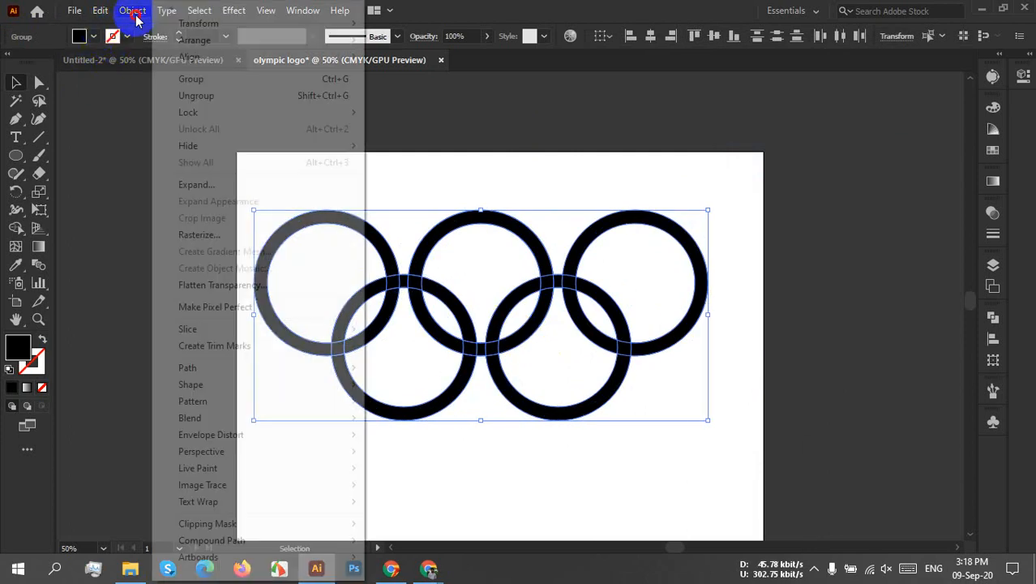
{"action": "mouse_move", "coordinate": [204, 367]}
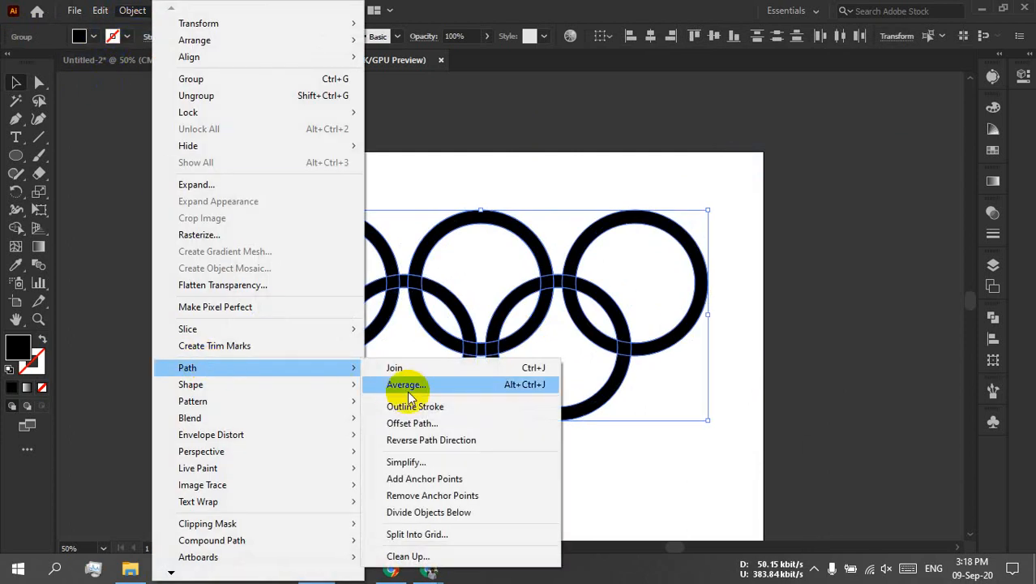
{"action": "left_click", "coordinate": [410, 423]}
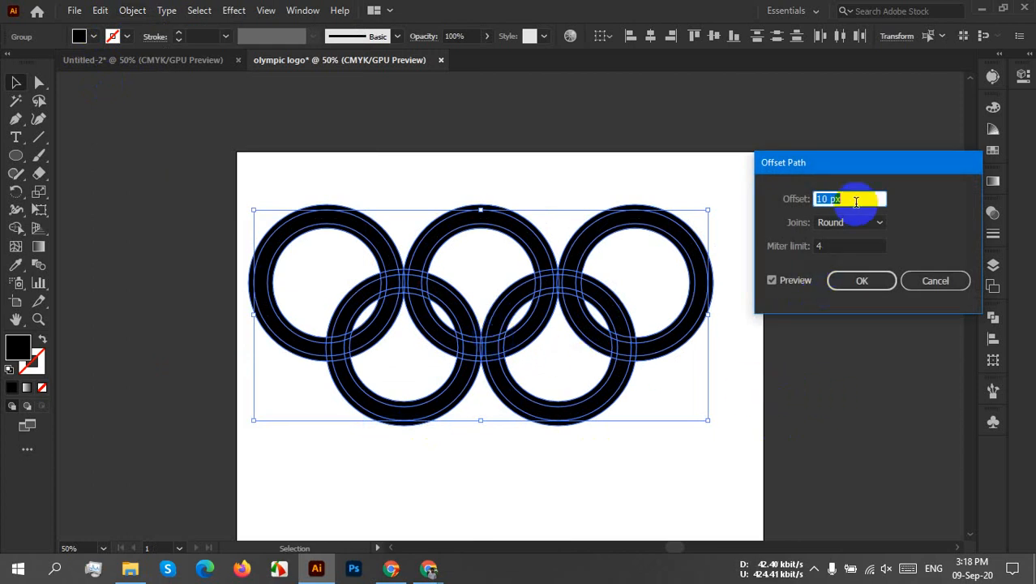
{"action": "key", "text": "Down"}
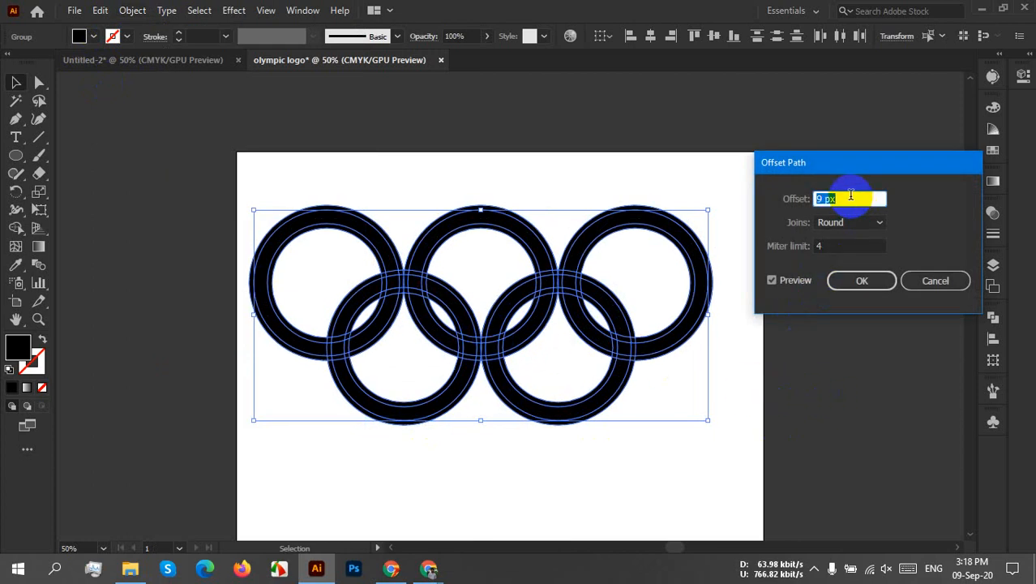
{"action": "key", "text": "Down"}
{"action": "key", "text": "Down"}
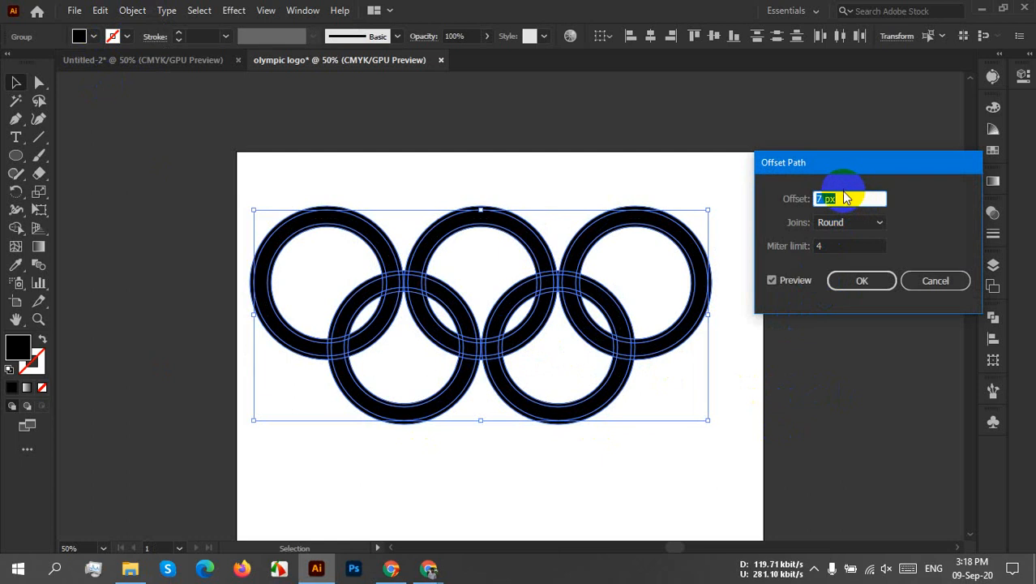
{"action": "key", "text": "Down"}
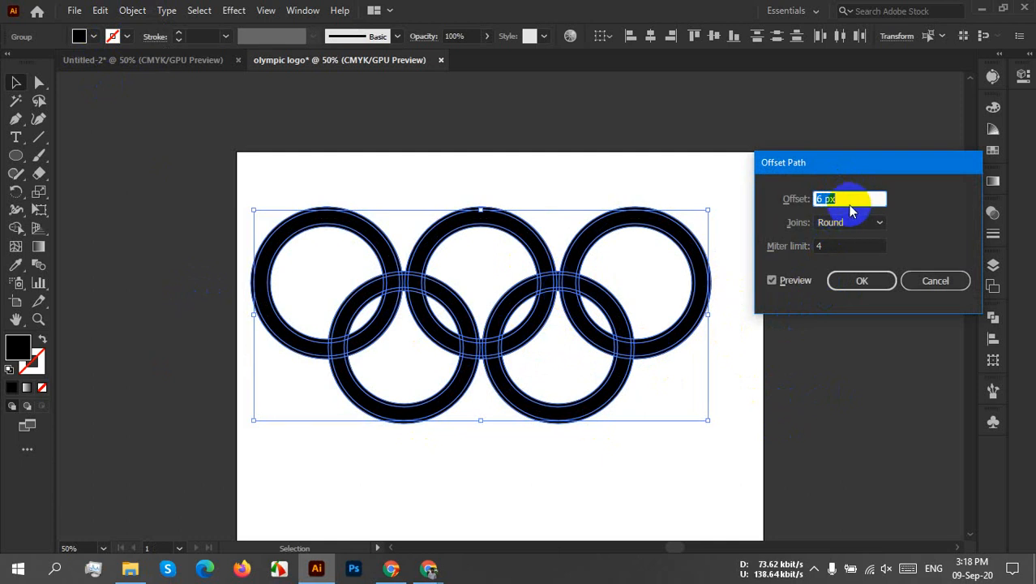
{"action": "left_click", "coordinate": [862, 280]}
{"action": "left_click", "coordinate": [692, 359]}
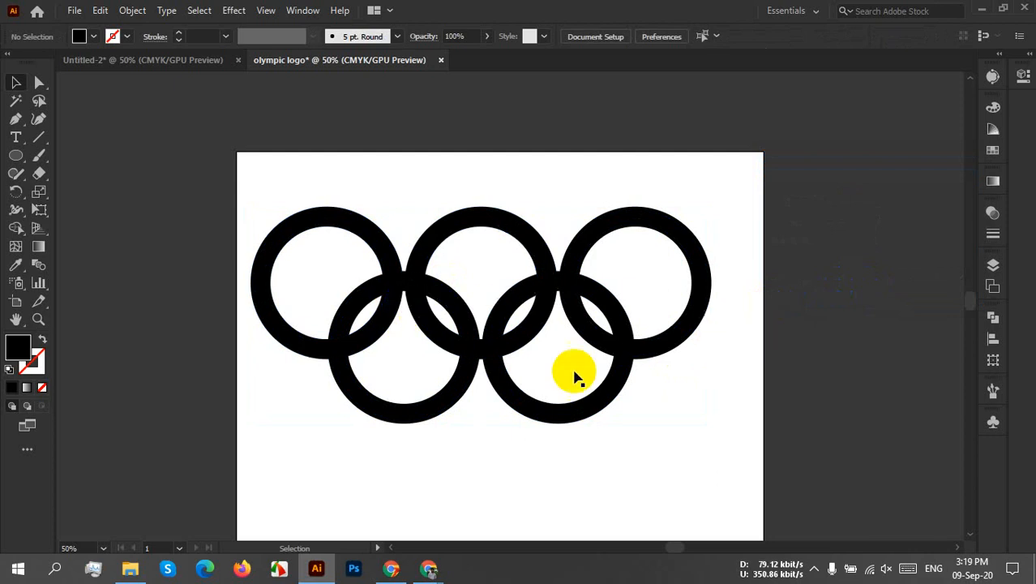
Step: Divide all five rings and their offset outlines with Pathfinder, ungroup the resulting pieces and deselect them
{"action": "left_click_drag", "start_coordinate": [275, 188], "coordinate": [697, 415]}
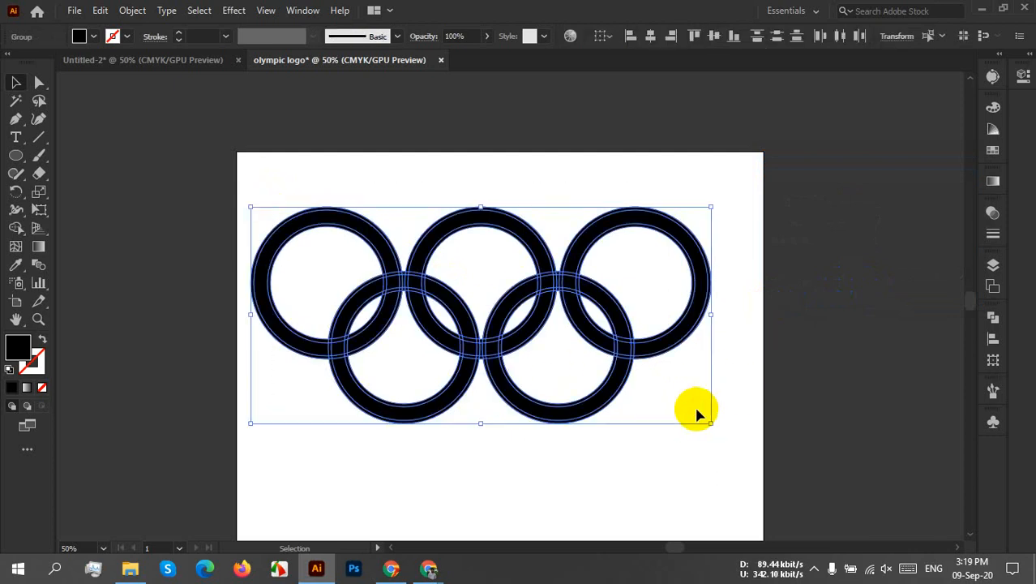
{"action": "left_click", "coordinate": [994, 323]}
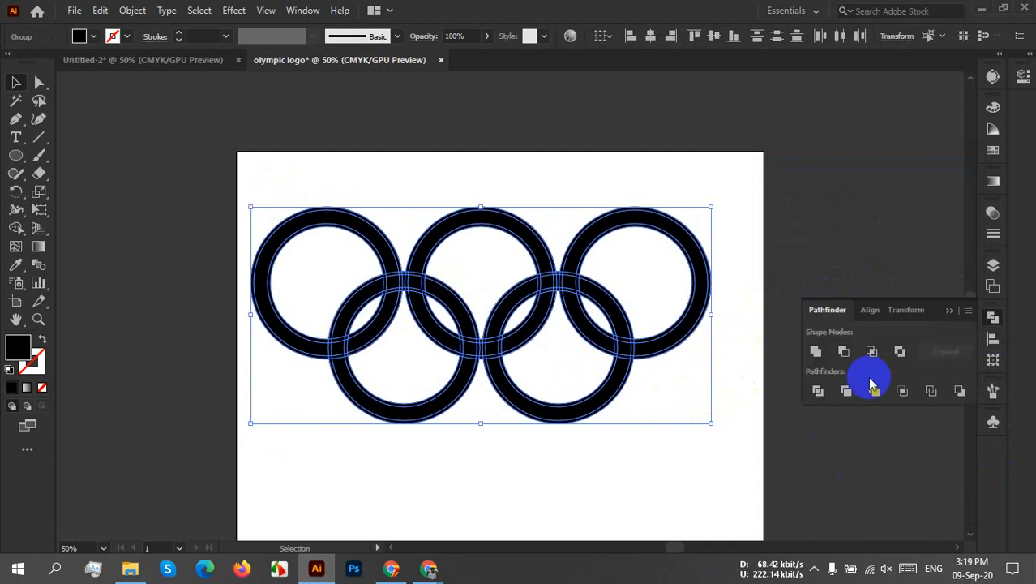
{"action": "left_click", "coordinate": [818, 394]}
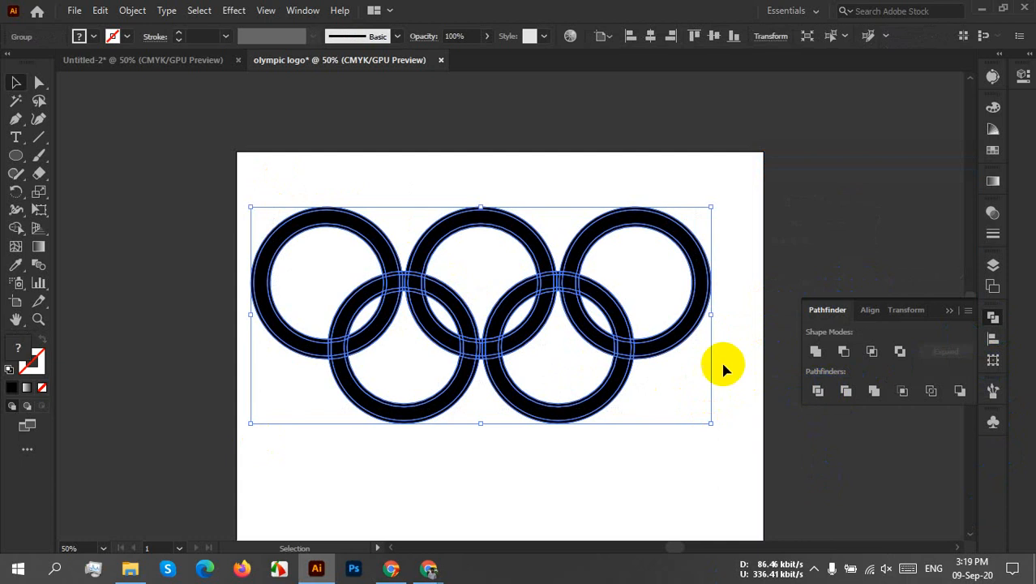
{"action": "right_click", "coordinate": [404, 275]}
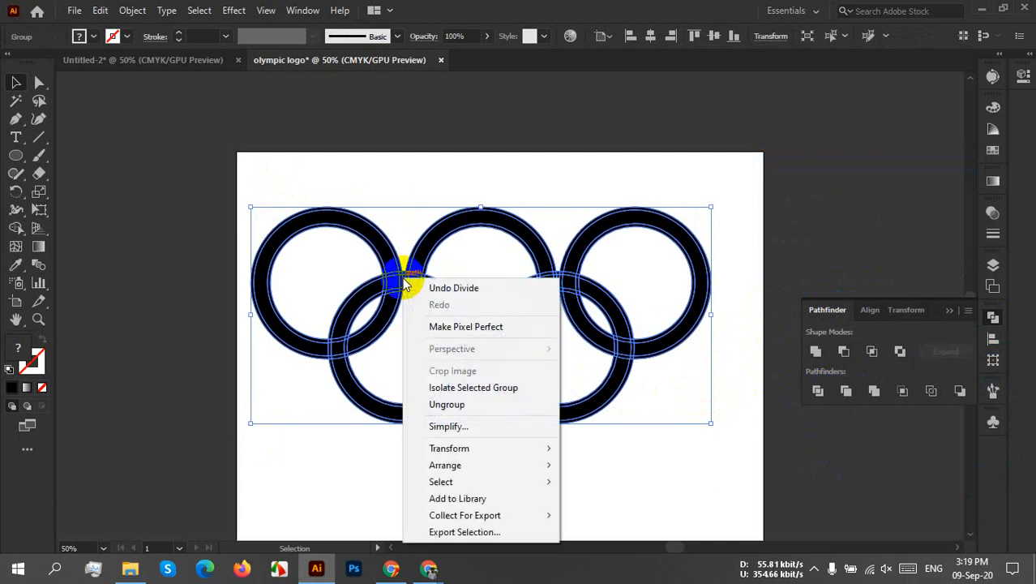
{"action": "left_click", "coordinate": [459, 404]}
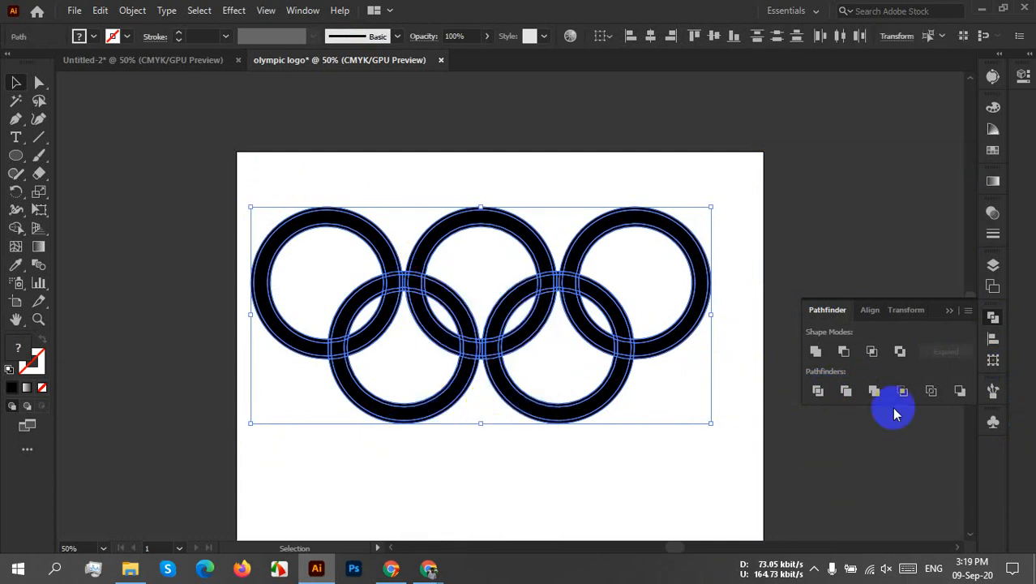
{"action": "left_click", "coordinate": [950, 310]}
{"action": "left_click", "coordinate": [671, 381]}
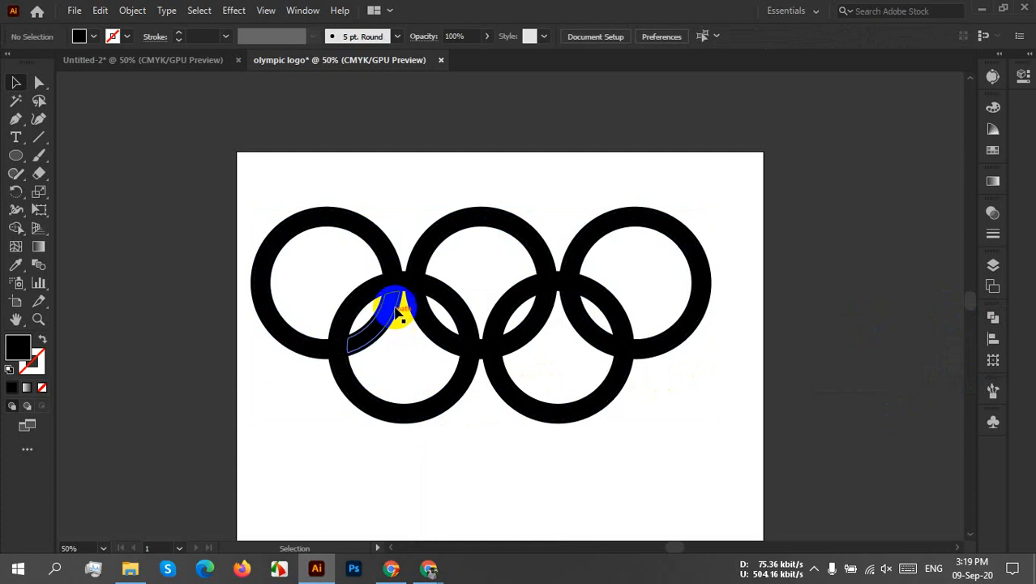
Step: Delete the thin offset strips along the inner and outer edges of the upper-left ring's large arc
{"action": "scroll", "coordinate": [393, 301], "scroll_direction": "up", "scroll_amount": 2}
{"action": "left_click_drag", "start_coordinate": [379, 167], "coordinate": [497, 162]}
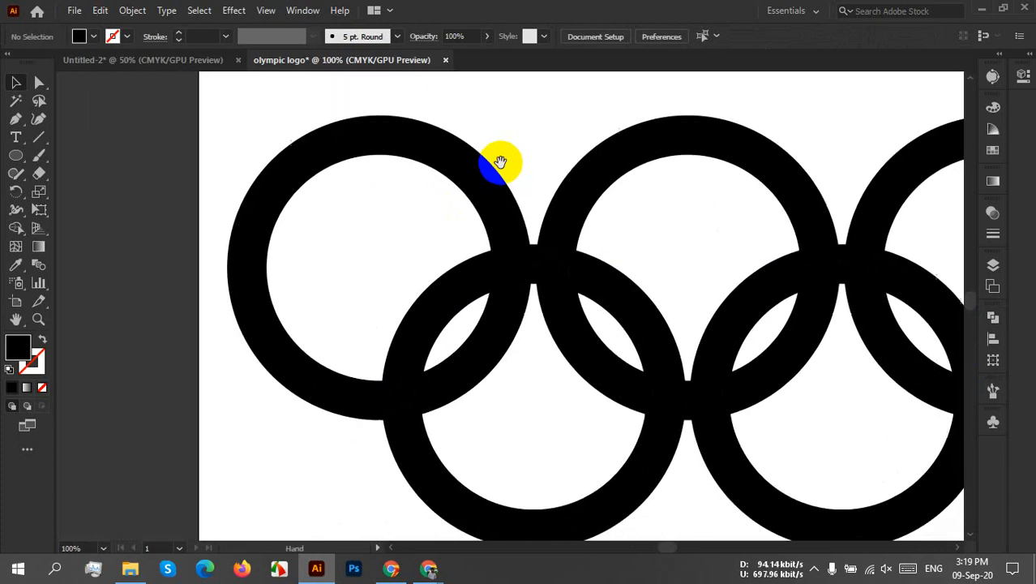
{"action": "scroll", "coordinate": [493, 204], "scroll_direction": "up", "scroll_amount": 2}
{"action": "scroll", "coordinate": [541, 200], "scroll_direction": "down", "scroll_amount": 1}
{"action": "left_click_drag", "start_coordinate": [583, 137], "coordinate": [596, 165]}
{"action": "scroll", "coordinate": [533, 200], "scroll_direction": "down", "scroll_amount": 1}
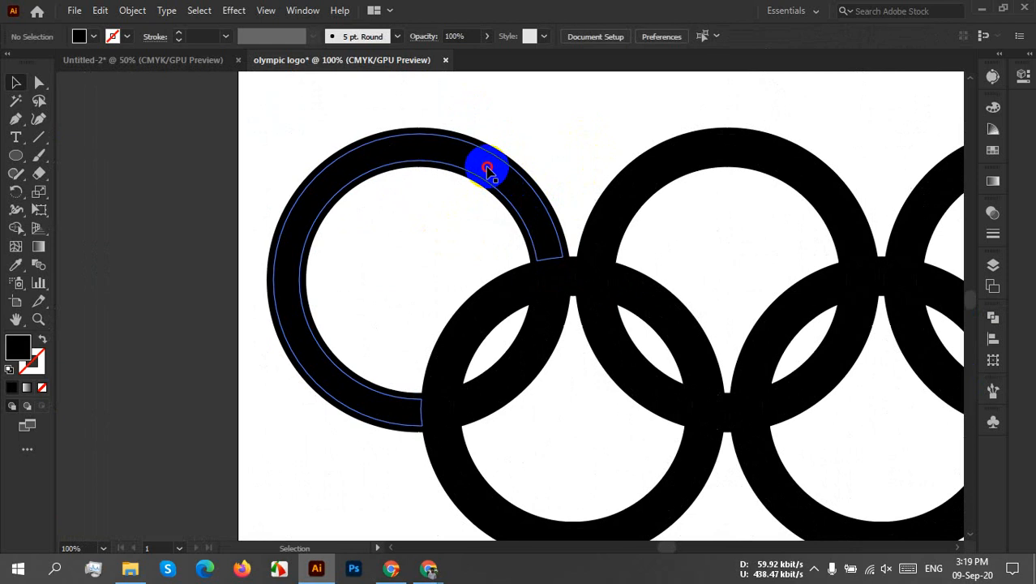
{"action": "left_click", "coordinate": [489, 174]}
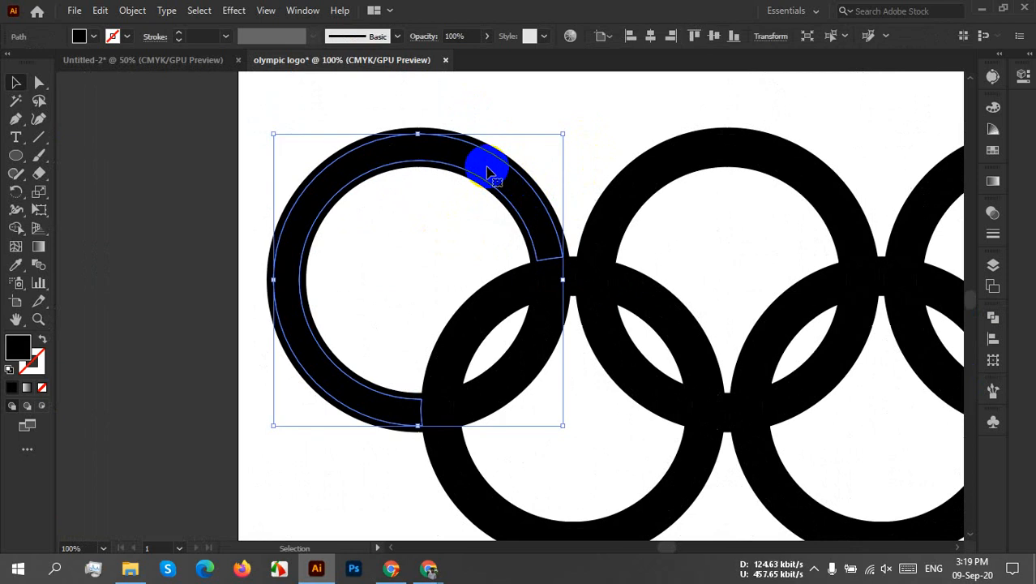
{"action": "left_click", "coordinate": [476, 187]}
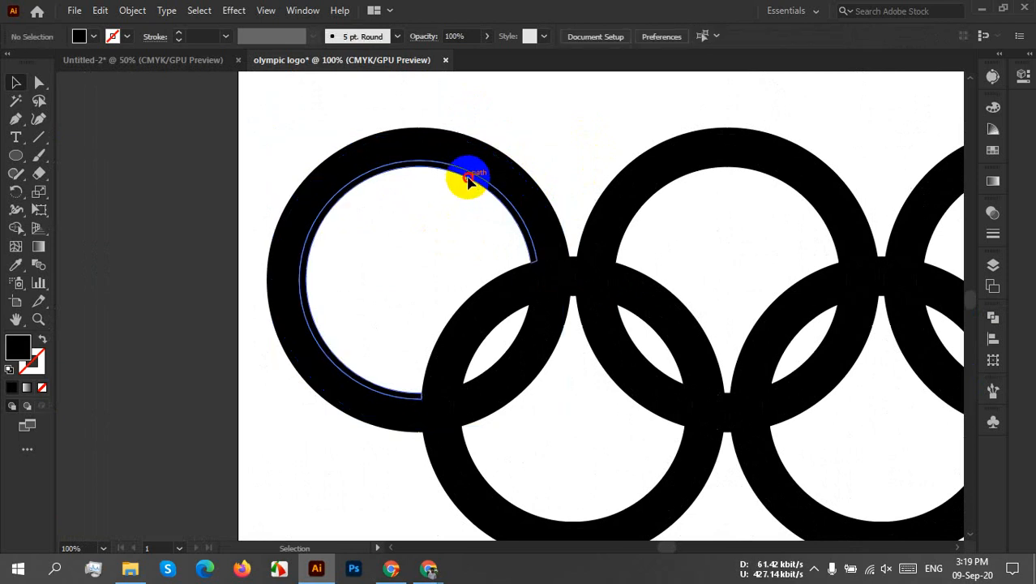
{"action": "left_click", "coordinate": [469, 184]}
{"action": "left_click", "coordinate": [468, 184]}
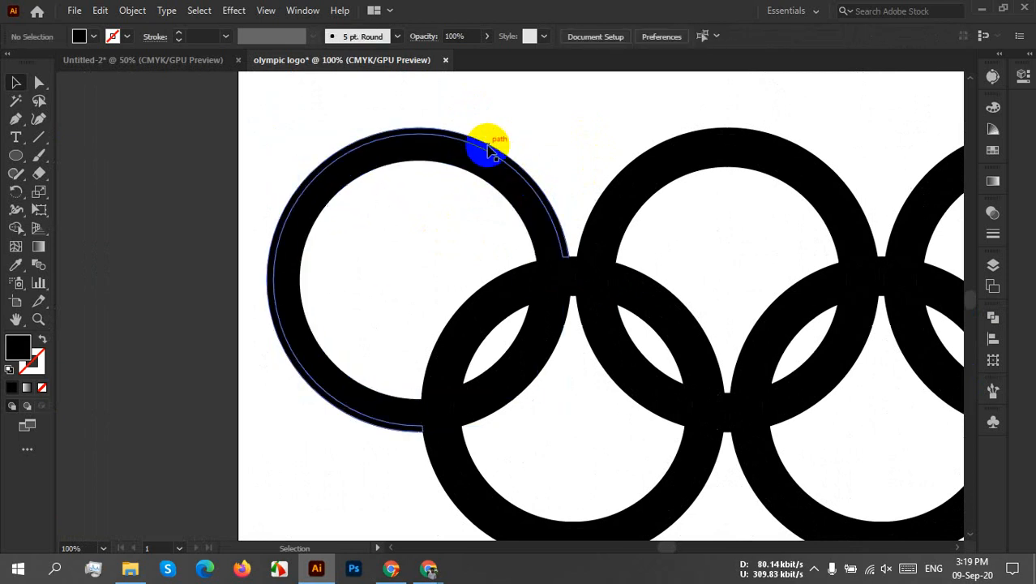
{"action": "left_click", "coordinate": [483, 192]}
{"action": "left_click", "coordinate": [482, 191]}
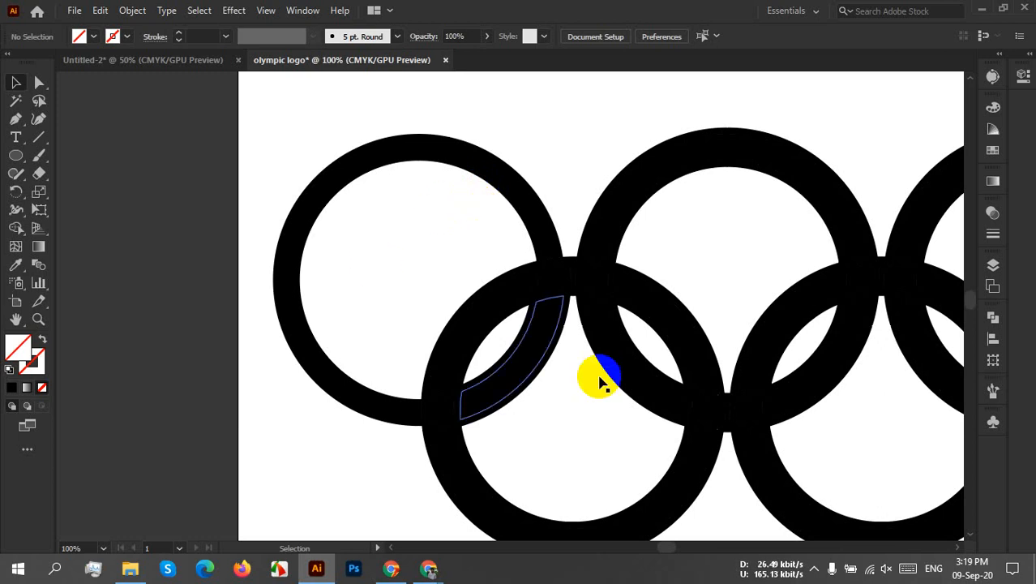
{"action": "left_click", "coordinate": [812, 571]}
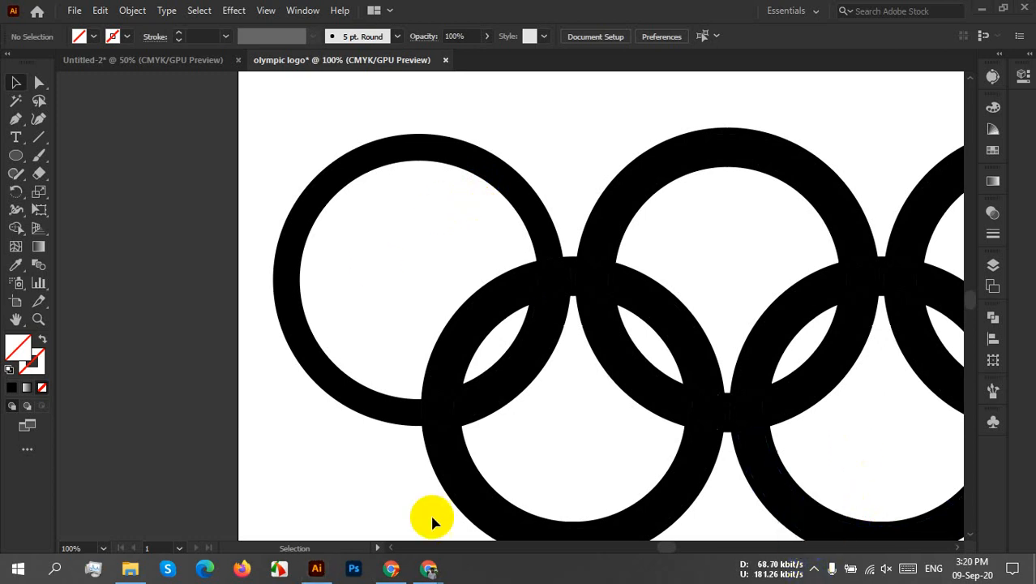
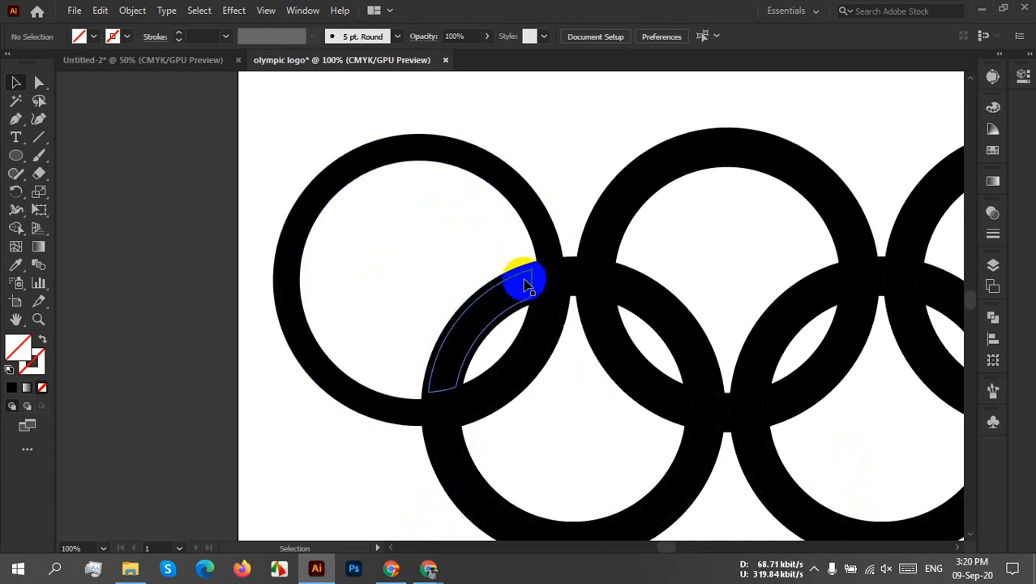
Step: Delete the lower-left ring's outer strip inside the upper-left ring, plus both offset strips of the upper-left ring's arc inside the lower-left ring
{"action": "left_click", "coordinate": [512, 278]}
{"action": "key", "text": "Delete"}
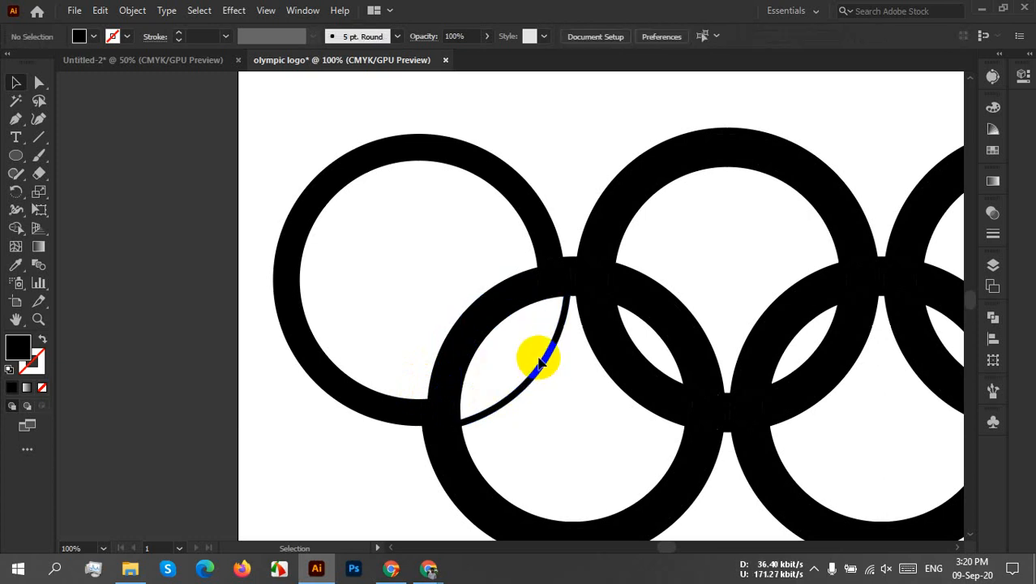
{"action": "left_click", "coordinate": [543, 363]}
{"action": "left_click", "coordinate": [560, 378]}
{"action": "left_click", "coordinate": [548, 365]}
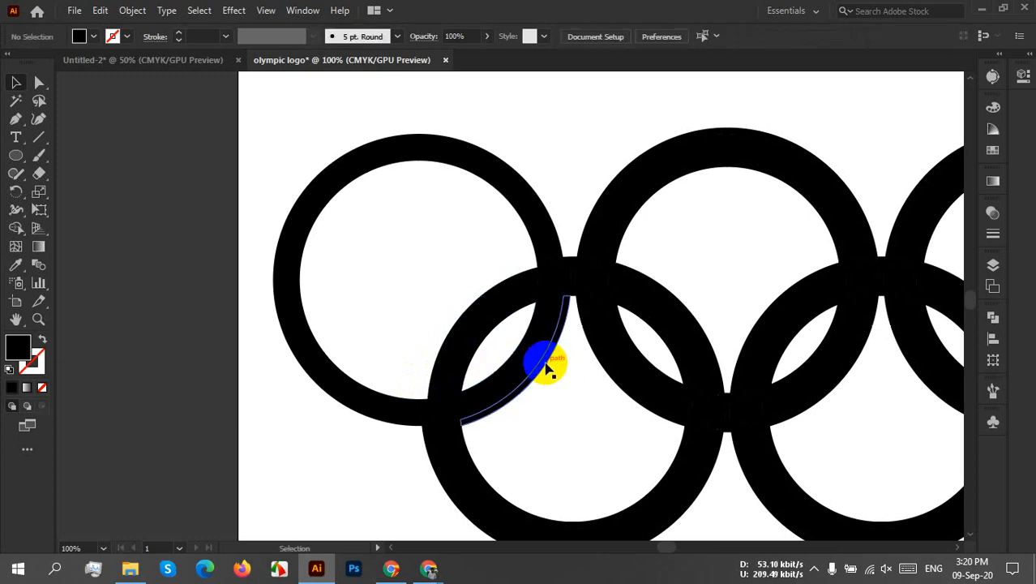
{"action": "left_click", "coordinate": [547, 366]}
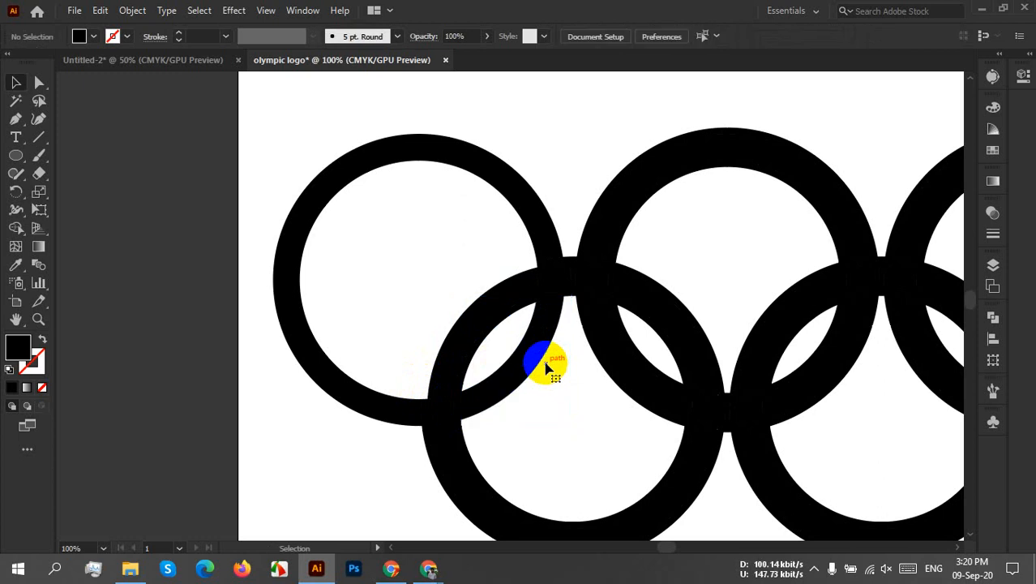
Step: Delete the offset strips along the lower-left ring's bottom arc, the small fragments beside its left crossing and the empty shape within the ring
{"action": "left_click", "coordinate": [424, 435]}
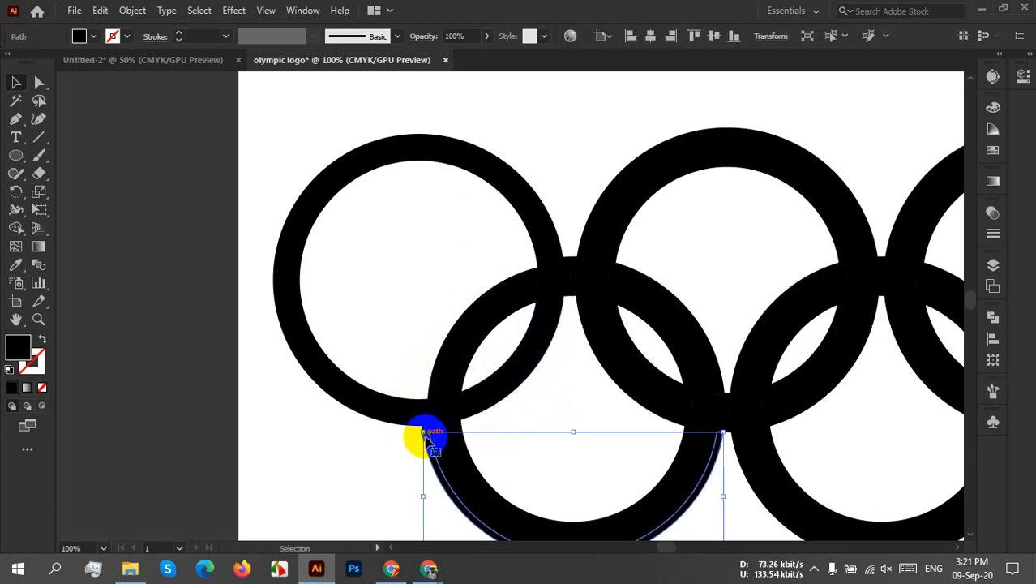
{"action": "key", "text": "Delete"}
{"action": "left_click", "coordinate": [426, 430]}
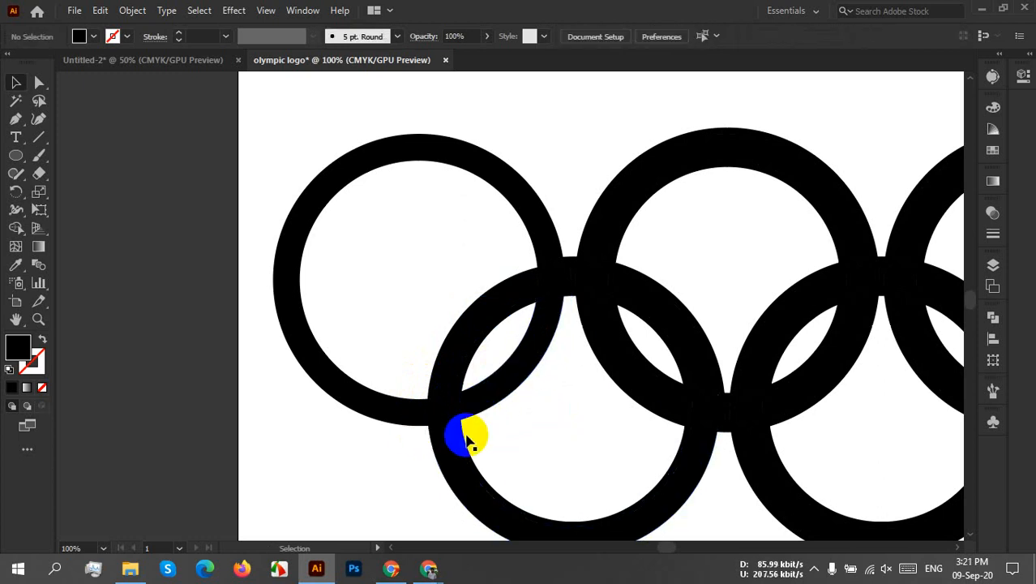
{"action": "left_click", "coordinate": [472, 439]}
{"action": "key", "text": "Delete"}
{"action": "left_click", "coordinate": [457, 424]}
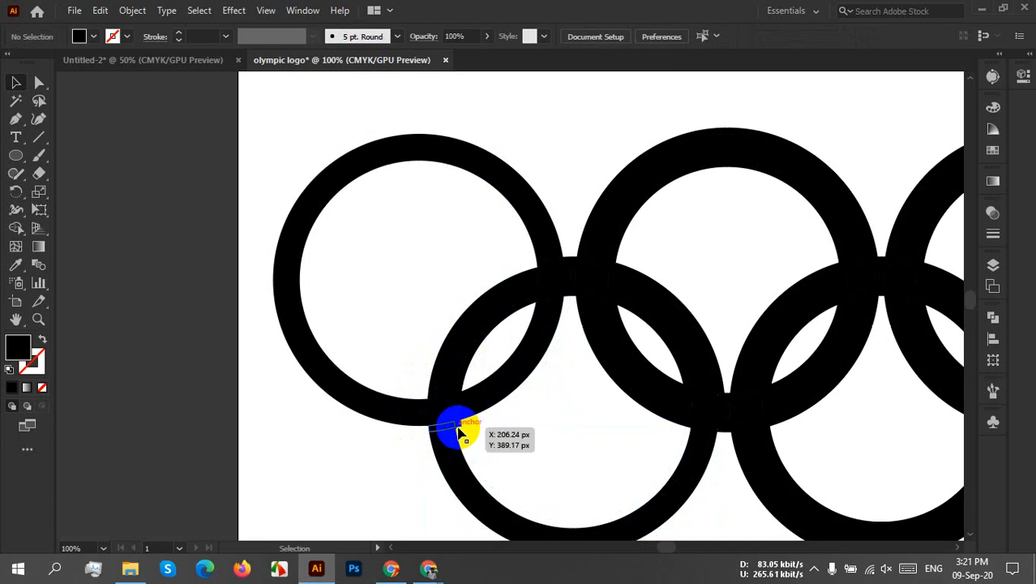
{"action": "key", "text": "Delete"}
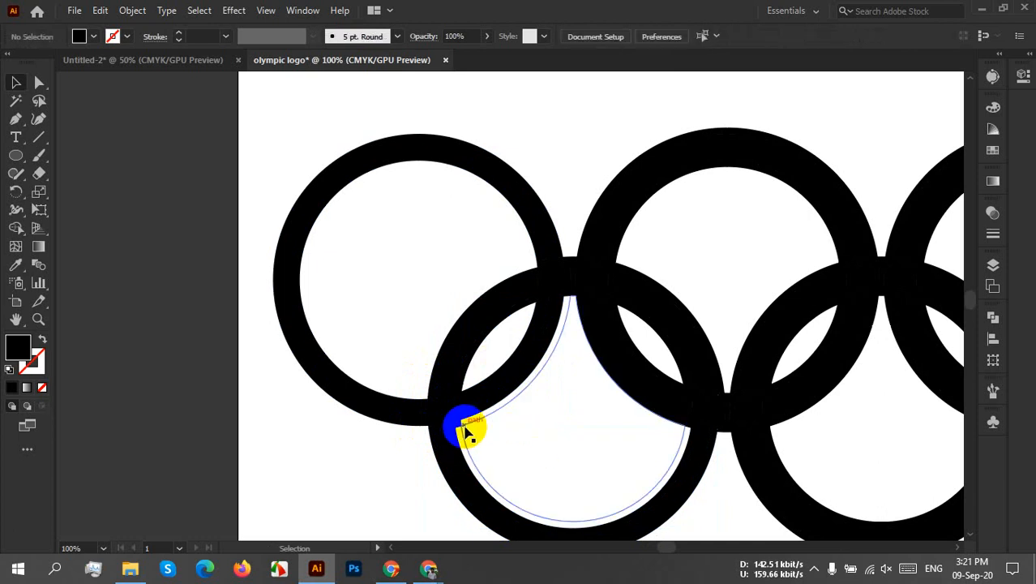
{"action": "left_click", "coordinate": [460, 425]}
{"action": "key", "text": "Delete"}
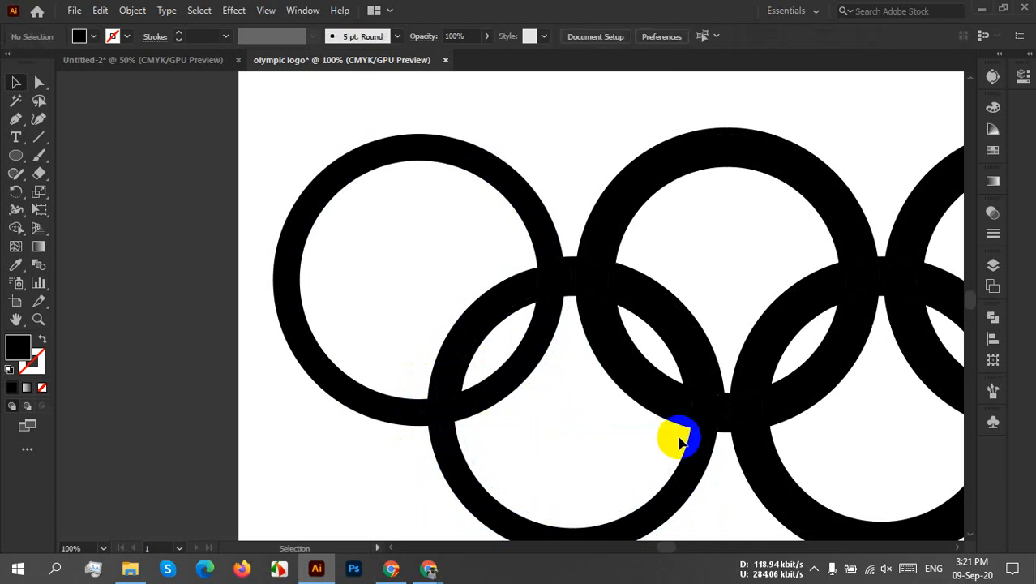
{"action": "left_click", "coordinate": [679, 444]}
{"action": "key", "text": "Delete"}
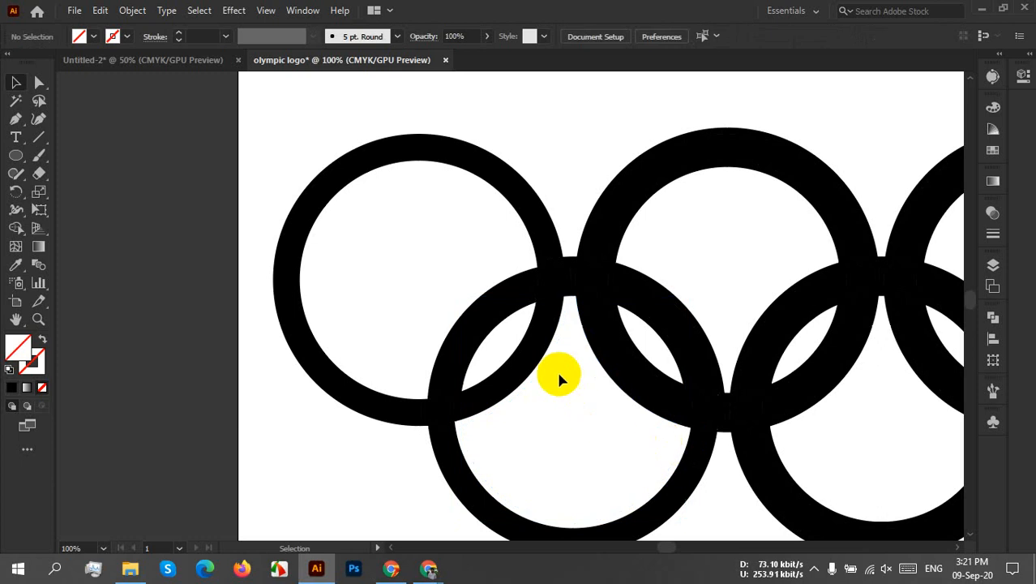
Step: Delete the lower-left ring's inner offset strip inside the upper-left ring and the leftover fragments at their two crossings
{"action": "left_click", "coordinate": [501, 331]}
{"action": "key", "text": "Delete"}
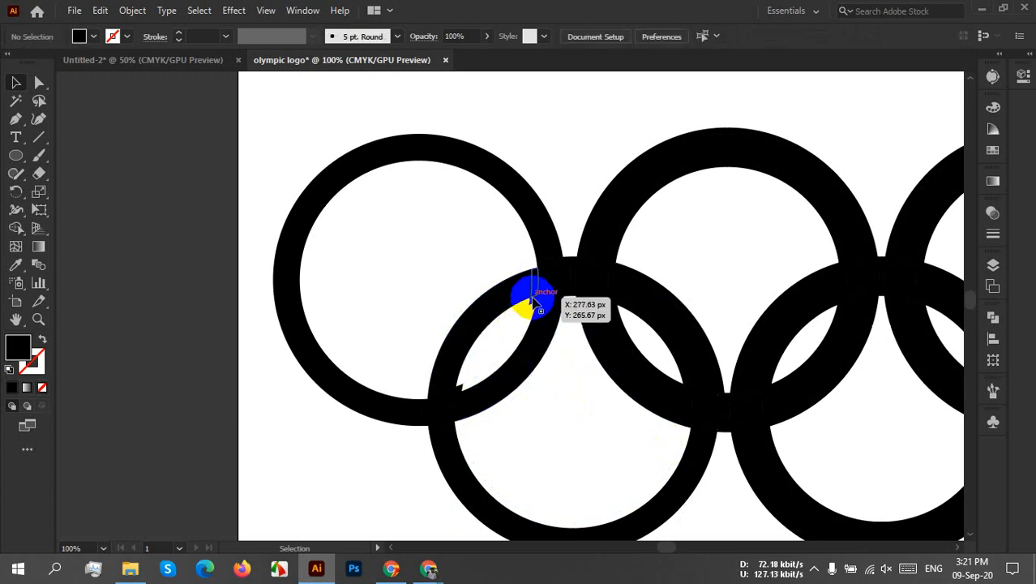
{"action": "left_click", "coordinate": [532, 301]}
{"action": "key", "text": "Delete"}
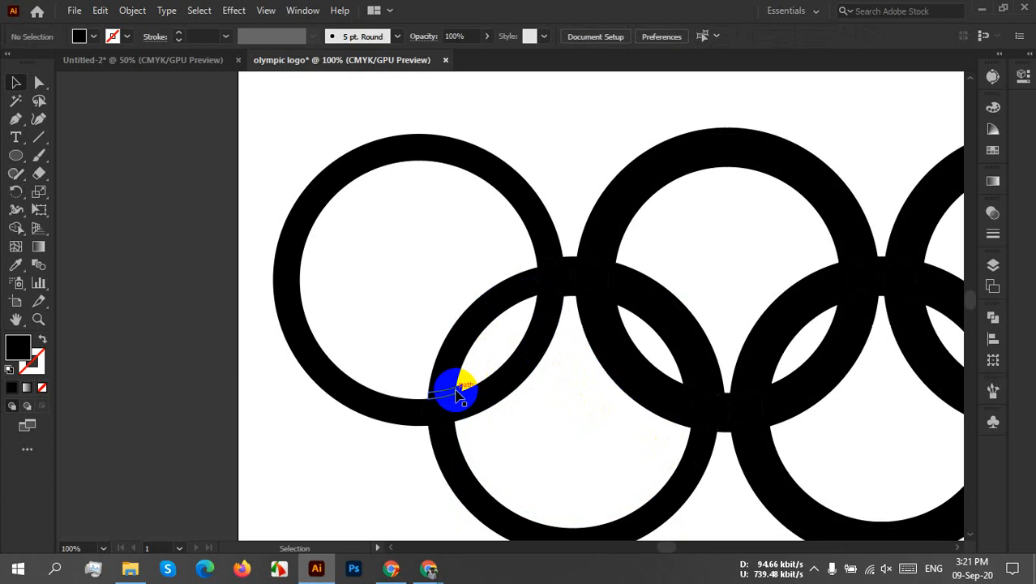
{"action": "left_click", "coordinate": [463, 390]}
{"action": "key", "text": "Delete"}
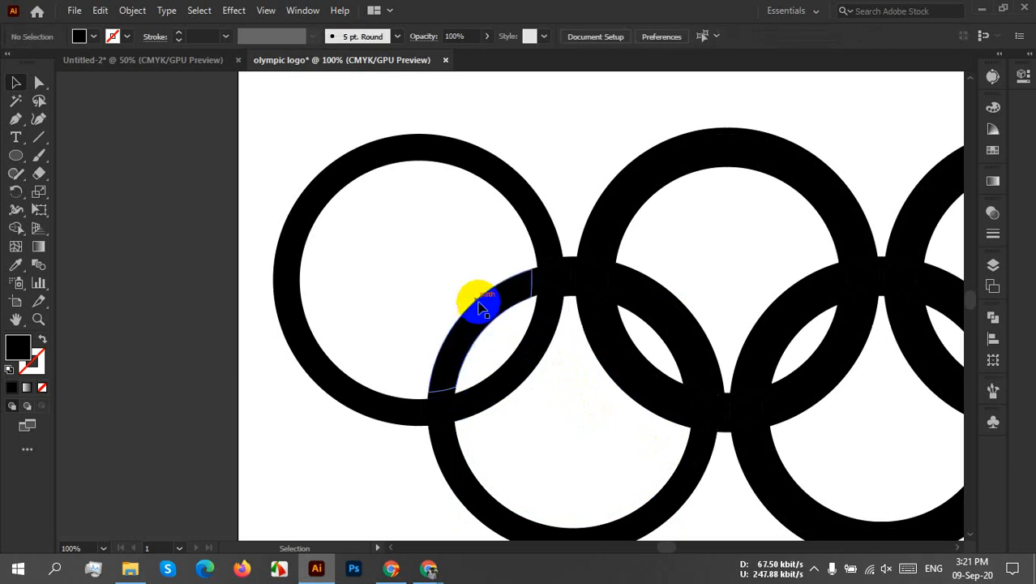
Step: Delete the fragments atop the lower-left ring between the upper rings, plus the upper-middle ring's inner offset strip inside the lower-left ring
{"action": "left_click_drag", "start_coordinate": [560, 280], "coordinate": [572, 299]}
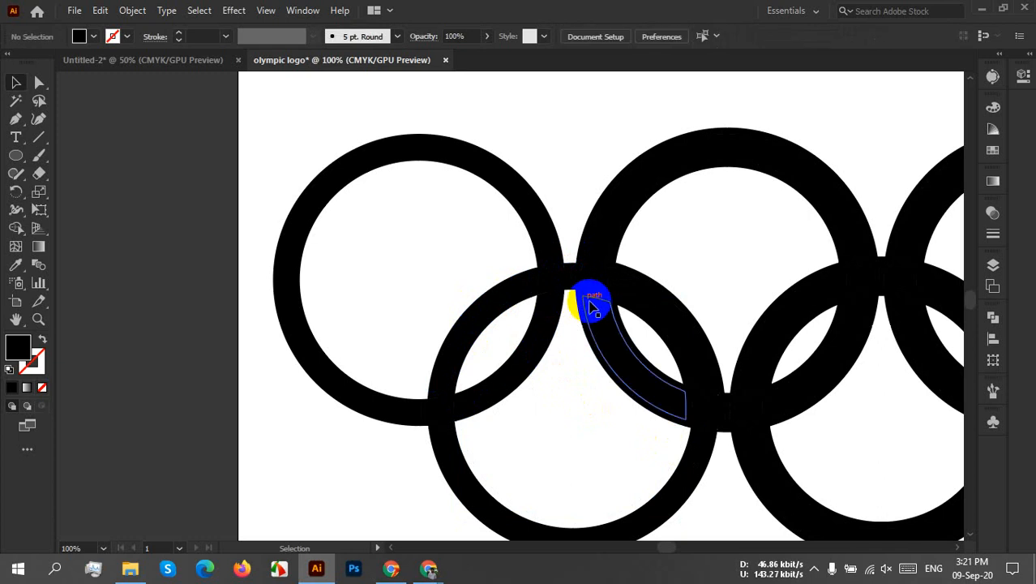
{"action": "left_click", "coordinate": [628, 332]}
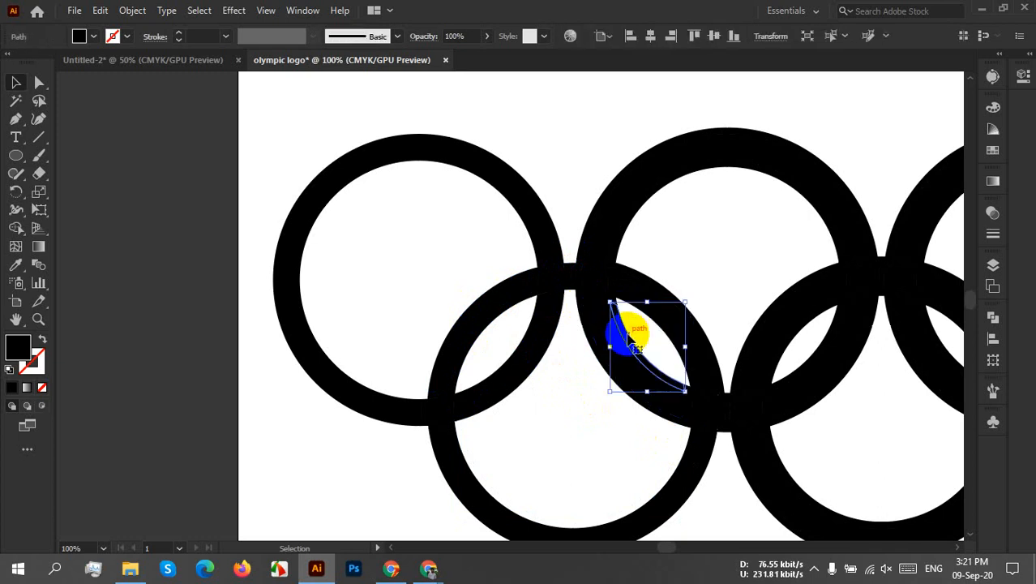
{"action": "key", "text": "Delete"}
{"action": "left_click", "coordinate": [616, 302]}
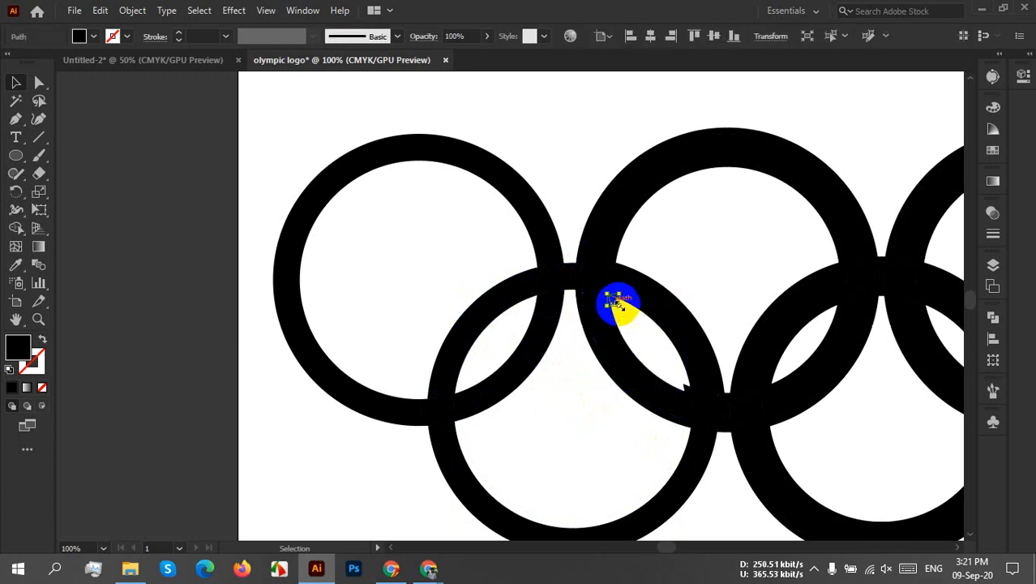
{"action": "left_click_drag", "start_coordinate": [695, 393], "coordinate": [693, 391]}
{"action": "key", "text": "Delete"}
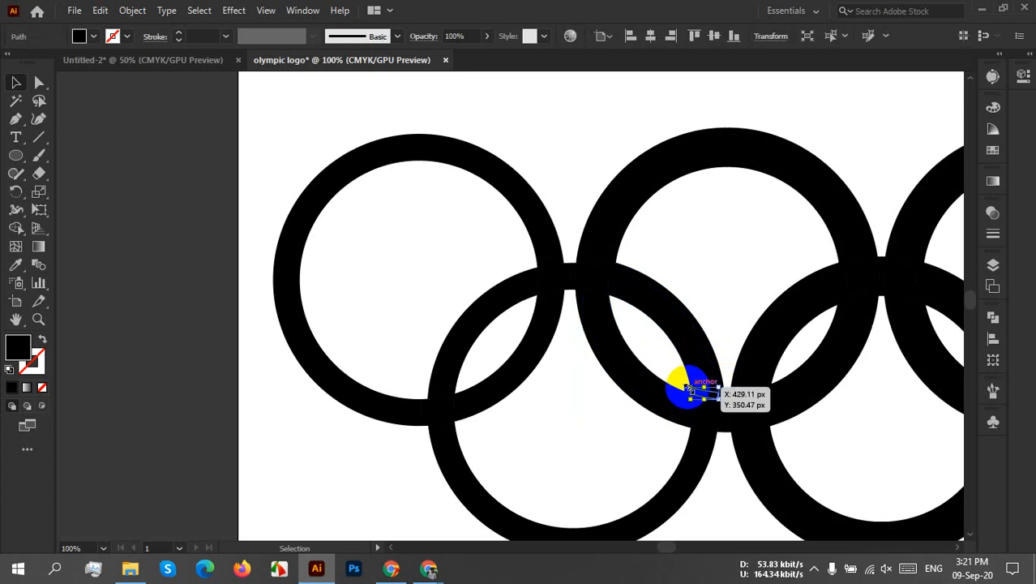
{"action": "left_click", "coordinate": [649, 430]}
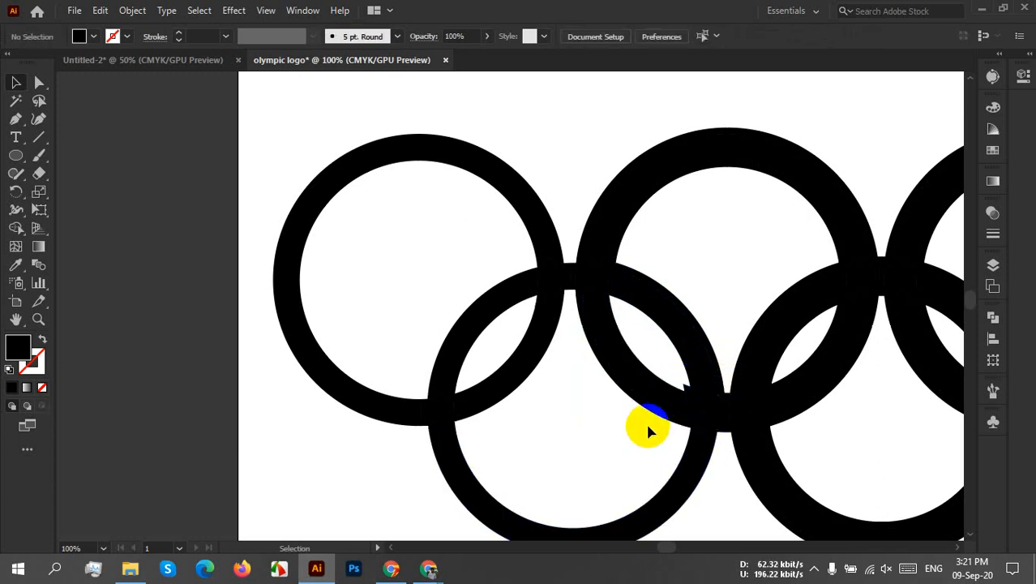
Step: Delete the outer offset strips of the upper-middle and lower-left rings where they overlap, including the small fragments at their crossings
{"action": "scroll", "coordinate": [645, 420], "scroll_direction": "up", "scroll_amount": 2}
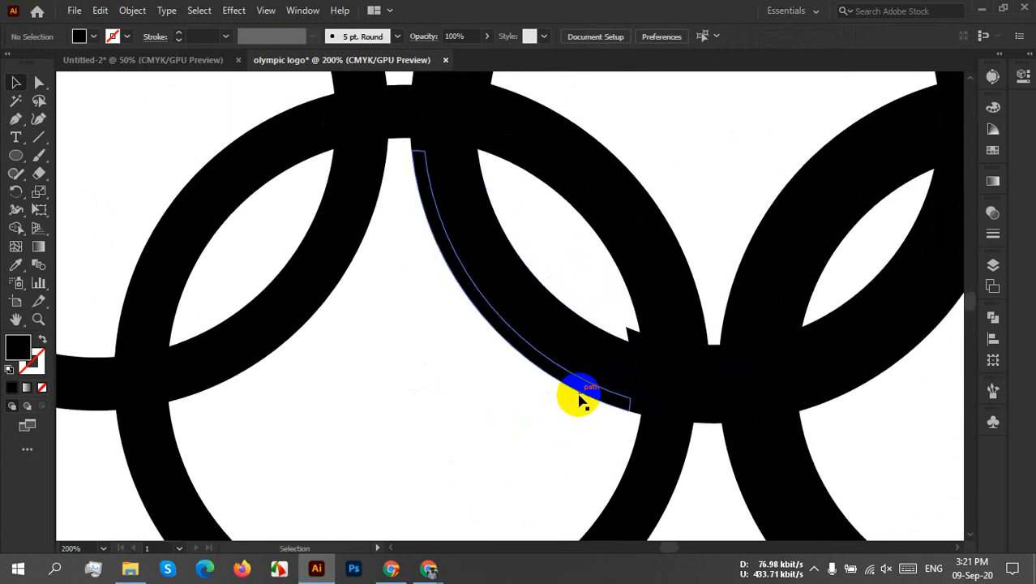
{"action": "left_click", "coordinate": [581, 399]}
{"action": "key", "text": "Delete"}
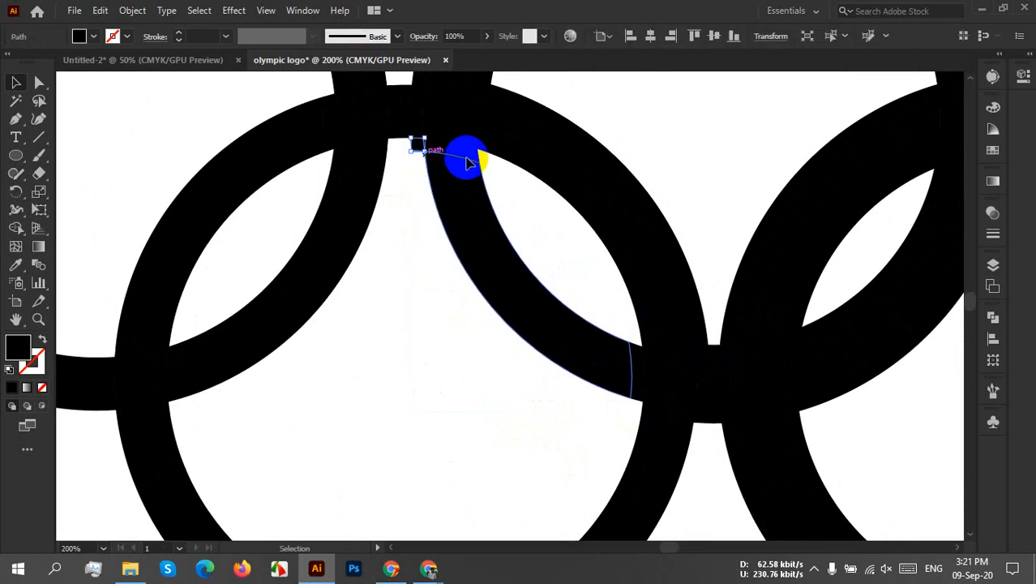
{"action": "left_click", "coordinate": [601, 158]}
{"action": "key", "text": "Delete"}
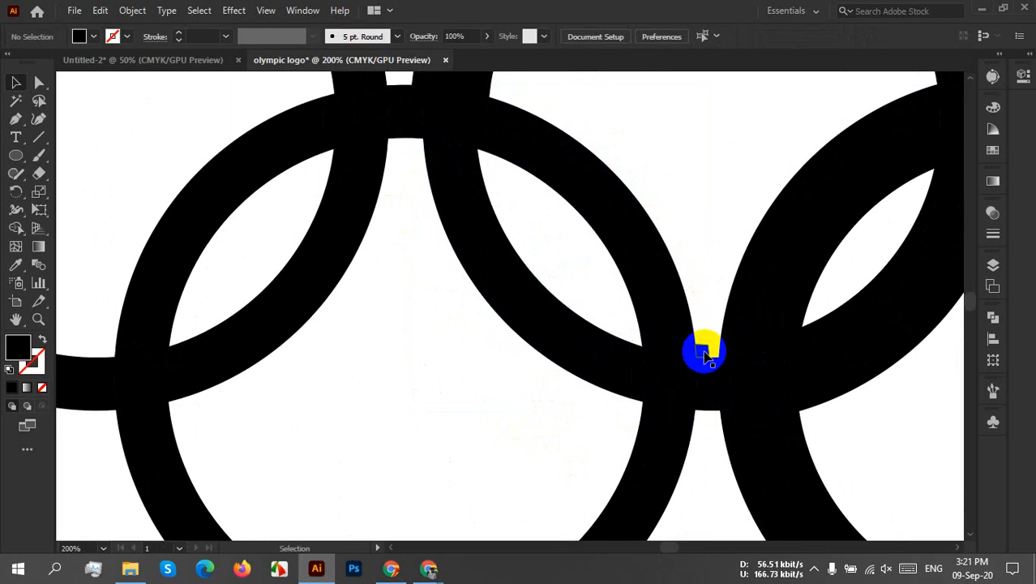
Step: Delete the lower-right ring's outer offset strips above and below its crossing with the bottom of the upper-middle ring, plus the adjoining fragments
{"action": "left_click", "coordinate": [729, 343]}
{"action": "key", "text": "Delete"}
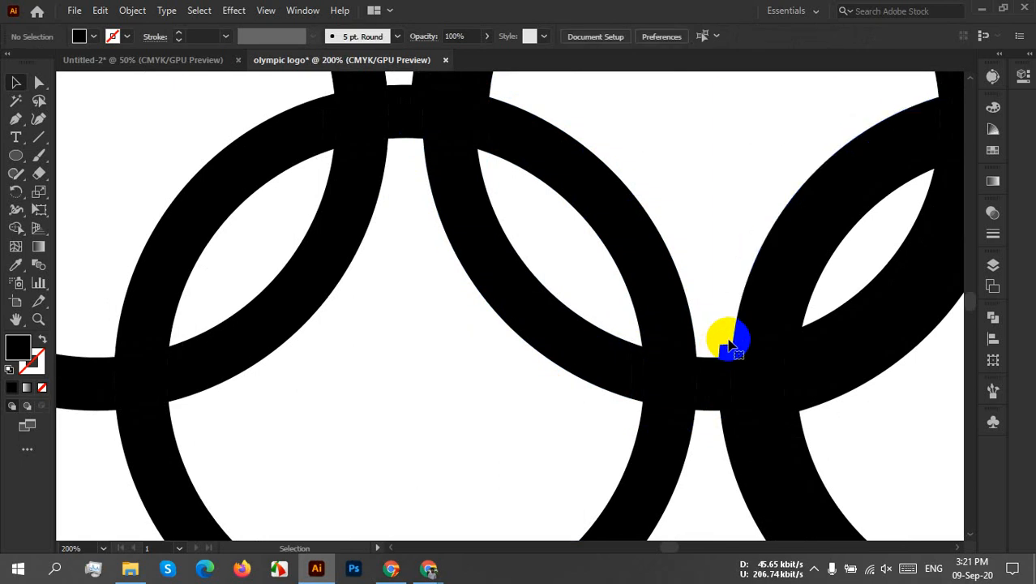
{"action": "left_click", "coordinate": [724, 347]}
{"action": "key", "text": "Delete"}
{"action": "left_click", "coordinate": [731, 431]}
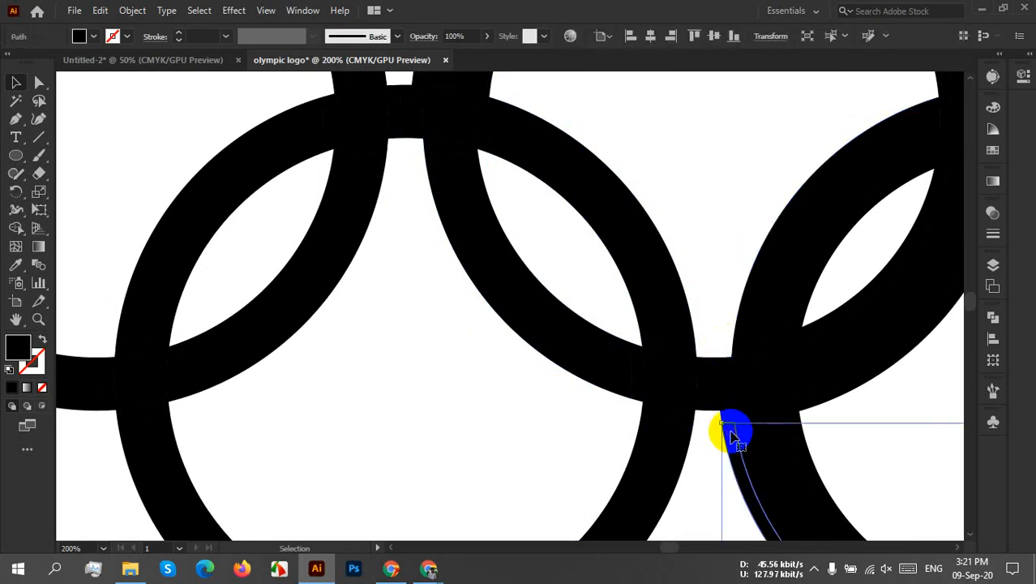
{"action": "key", "text": "Delete"}
{"action": "left_click", "coordinate": [729, 419]}
{"action": "key", "text": "Delete"}
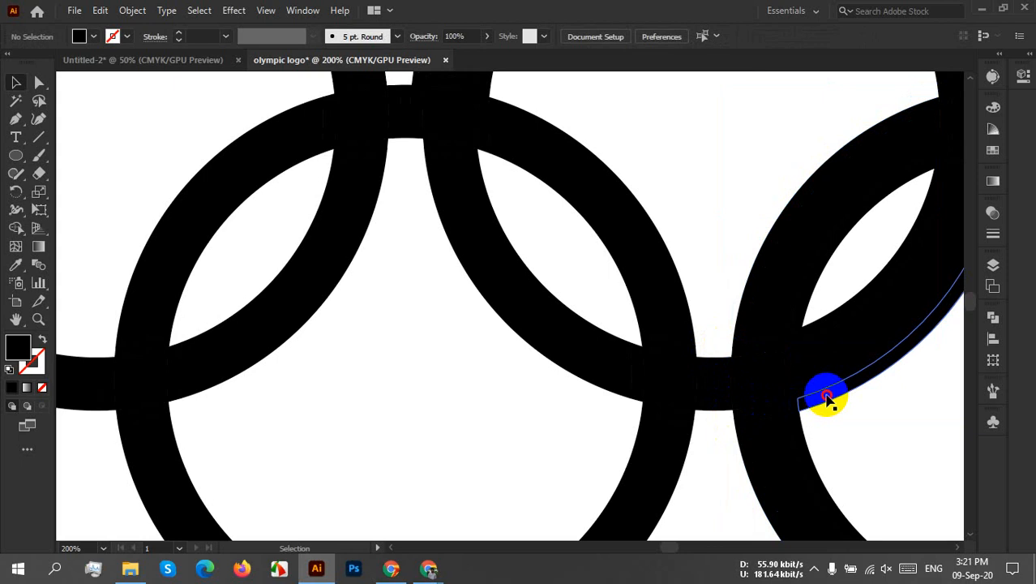
Step: Delete the outer and inner offset strips of the upper-middle ring's arc inside the lower-right ring
{"action": "left_click", "coordinate": [826, 394]}
{"action": "key", "text": "Delete"}
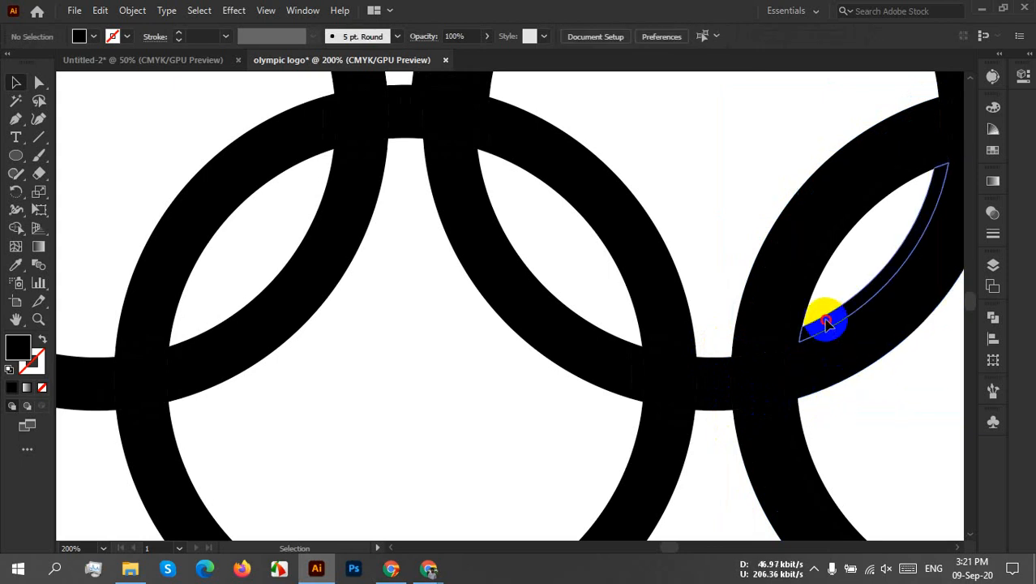
{"action": "left_click", "coordinate": [826, 323]}
{"action": "key", "text": "Delete"}
Step: Delete the lower-right ring's inner offset strip inside the upper-middle ring and the leftover fragments at both ends of that overlap
{"action": "left_click", "coordinate": [809, 287]}
{"action": "key", "text": "Delete"}
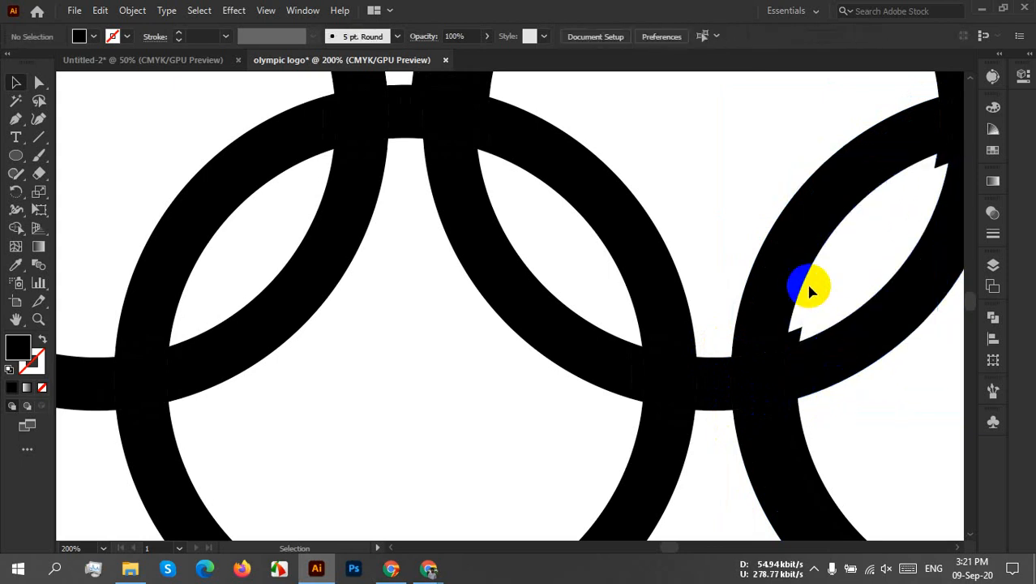
{"action": "left_click", "coordinate": [788, 334]}
{"action": "key", "text": "Delete"}
{"action": "left_click", "coordinate": [936, 162]}
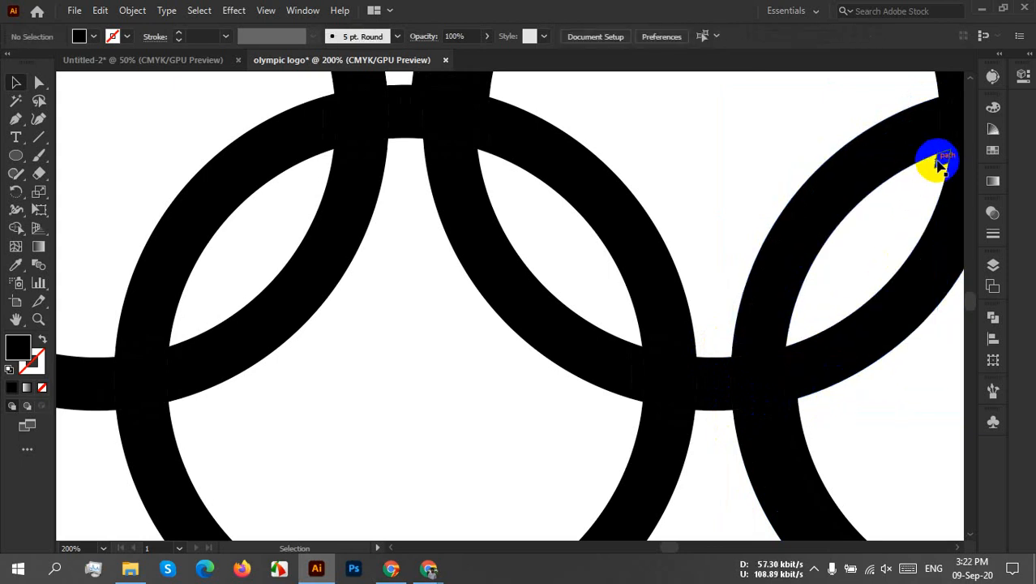
{"action": "key", "text": "Delete"}
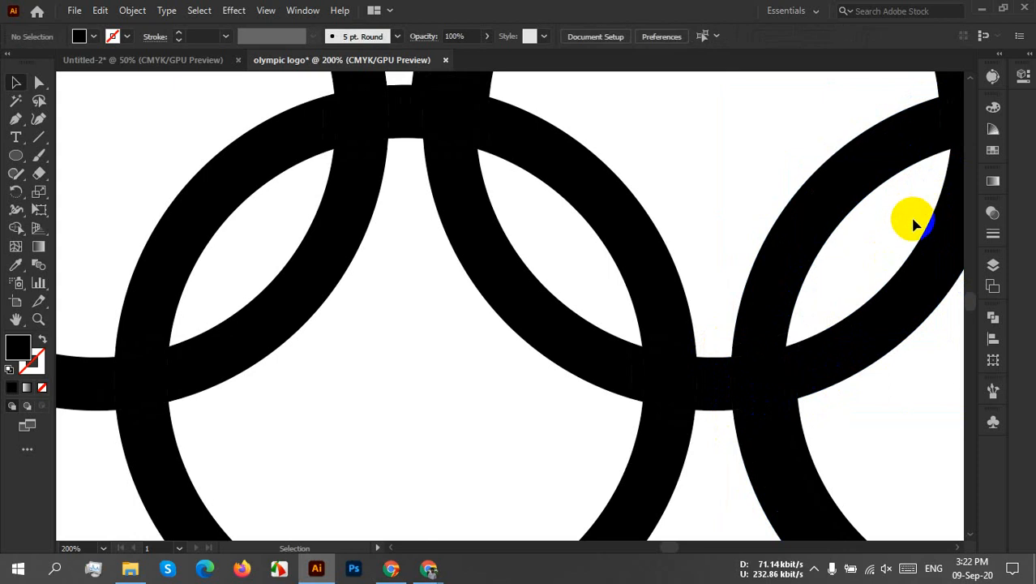
Step: Delete the empty lens-shaped paths inside the three overlaps of the upper-left, lower-left, upper-middle and lower-right rings
{"action": "left_click", "coordinate": [914, 225]}
{"action": "key", "text": "Delete"}
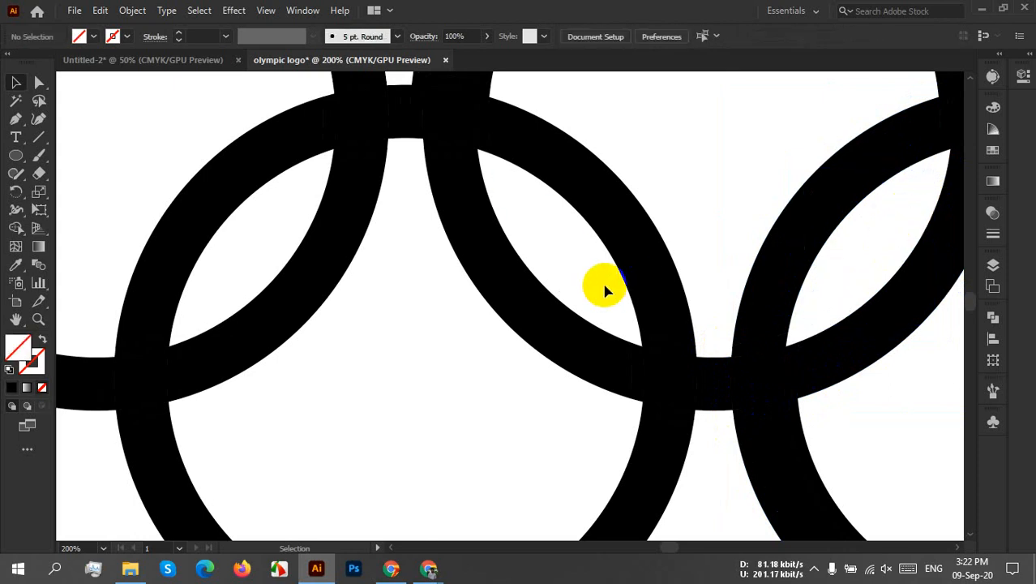
{"action": "left_click", "coordinate": [612, 286]}
{"action": "key", "text": "Delete"}
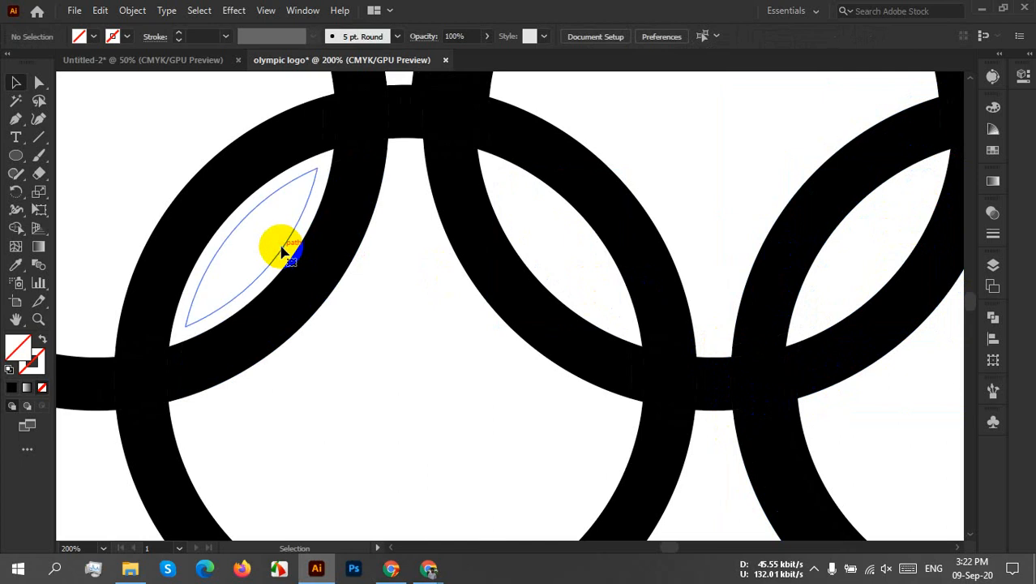
{"action": "left_click", "coordinate": [282, 251]}
{"action": "key", "text": "Delete"}
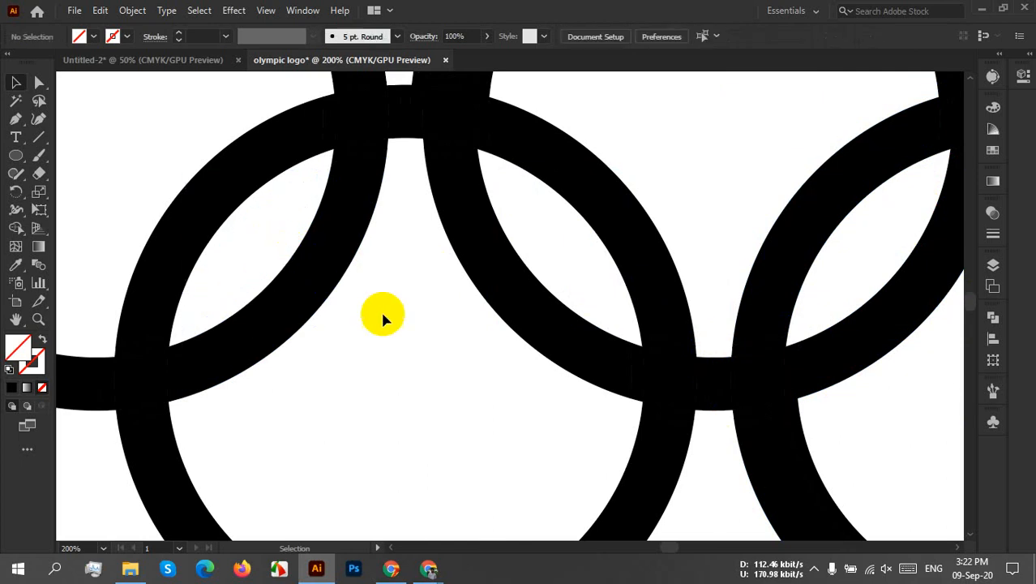
Step: Delete the inner offset strip along the lower-right ring's bottom arc and the fragment beside its crossing with the upper-middle ring
{"action": "left_click", "coordinate": [872, 377]}
{"action": "key", "text": "Delete"}
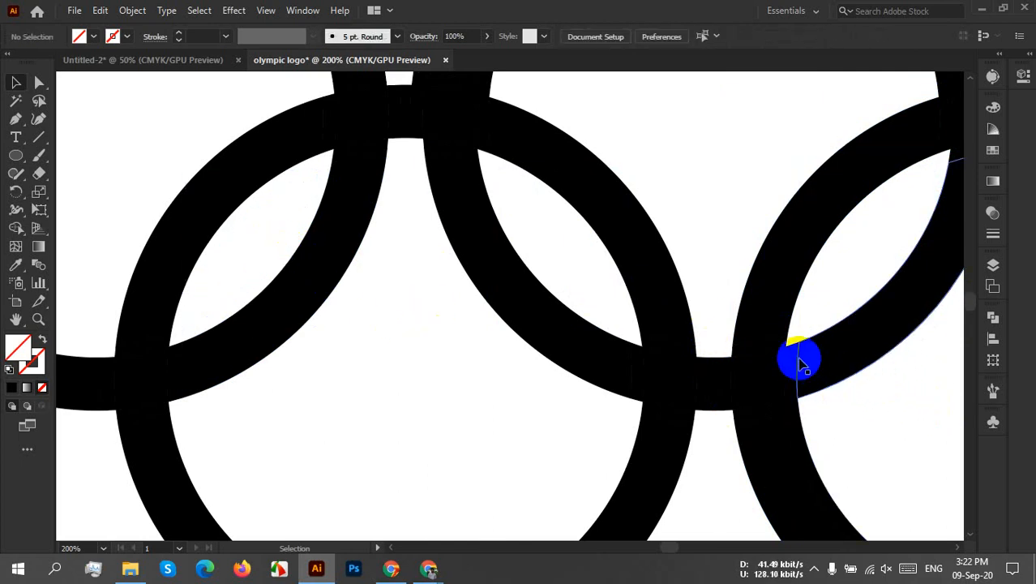
{"action": "left_click", "coordinate": [801, 435]}
{"action": "key", "text": "Delete"}
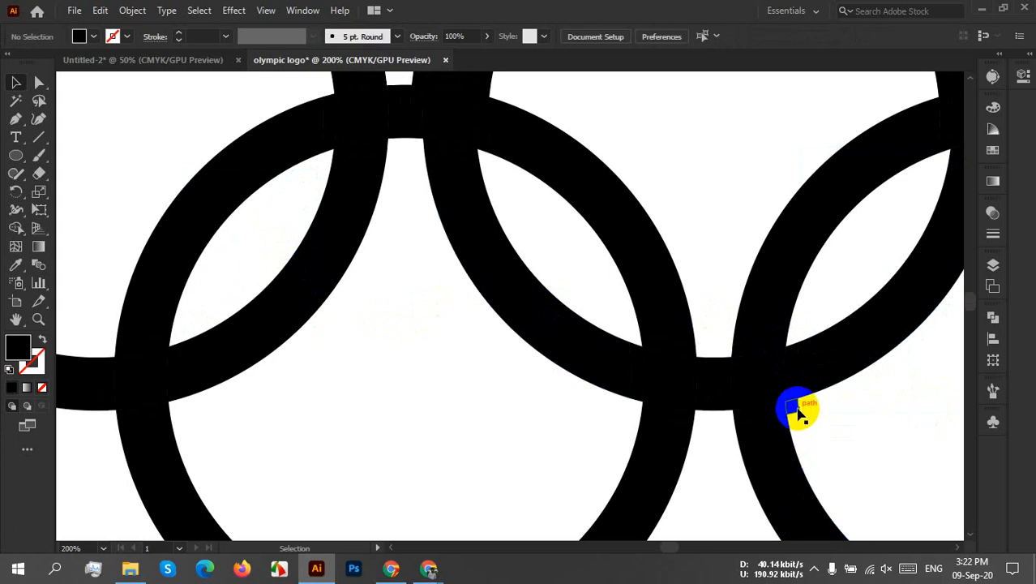
{"action": "left_click", "coordinate": [794, 406]}
{"action": "key", "text": "Delete"}
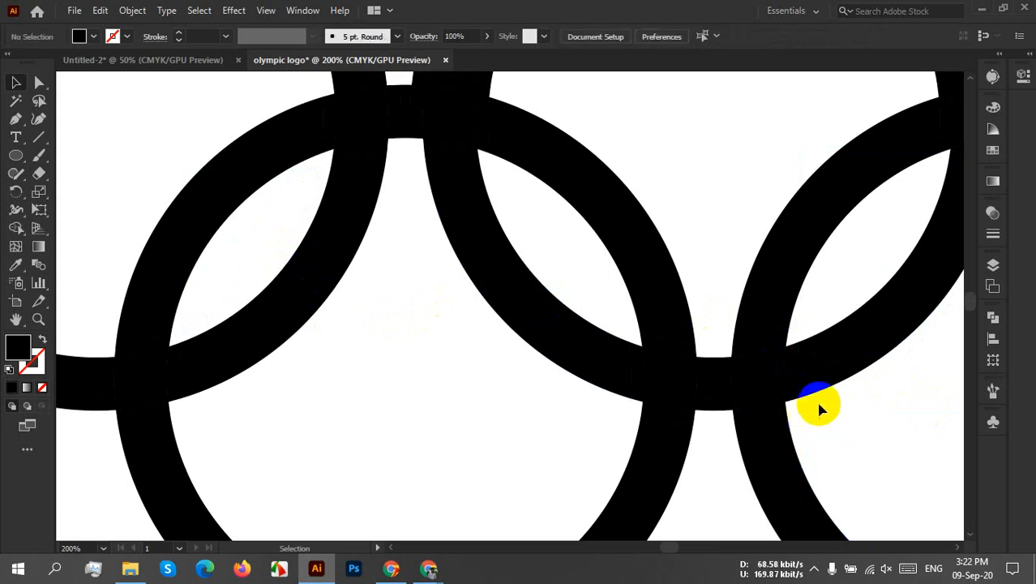
{"action": "left_click", "coordinate": [637, 303]}
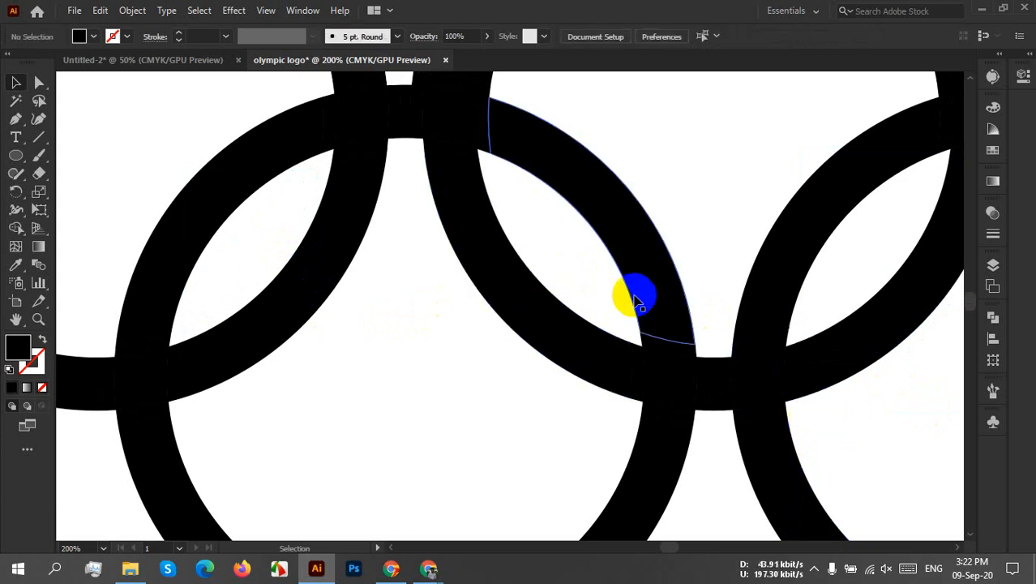
Step: Delete the inner and outer offset strips of the upper-middle ring's large arc and the fragments at its crossing with the lower-left ring
{"action": "scroll", "coordinate": [637, 302], "scroll_direction": "down", "scroll_amount": 1}
{"action": "left_click_drag", "start_coordinate": [537, 290], "coordinate": [487, 290]}
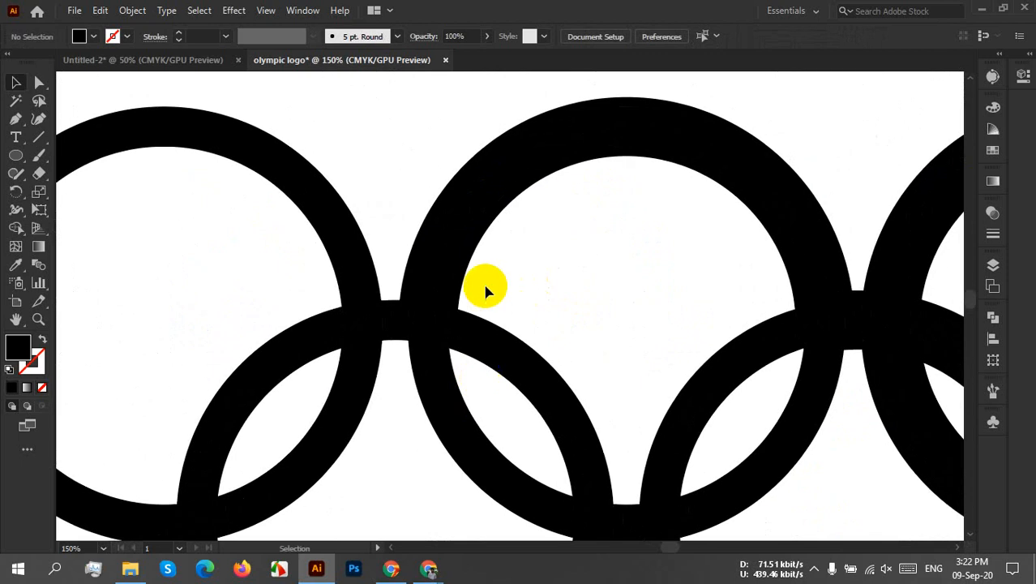
{"action": "left_click", "coordinate": [494, 229]}
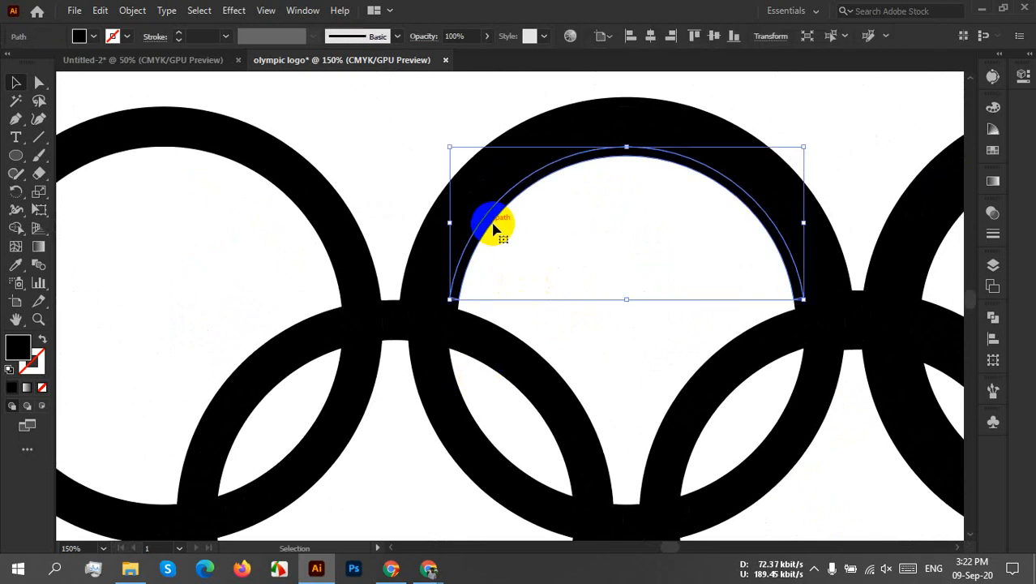
{"action": "left_click", "coordinate": [487, 230]}
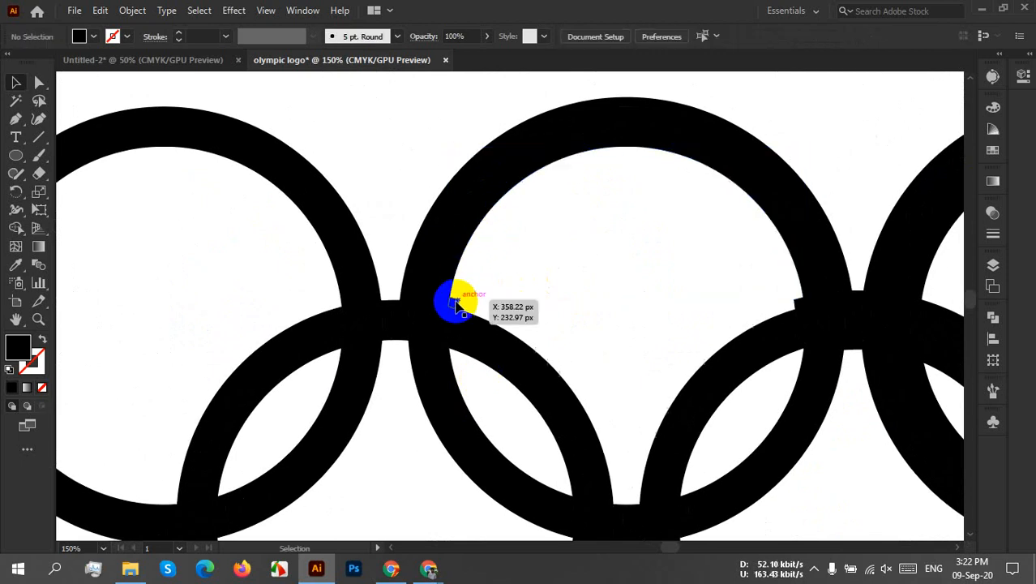
{"action": "left_click", "coordinate": [477, 307]}
{"action": "key", "text": "Delete"}
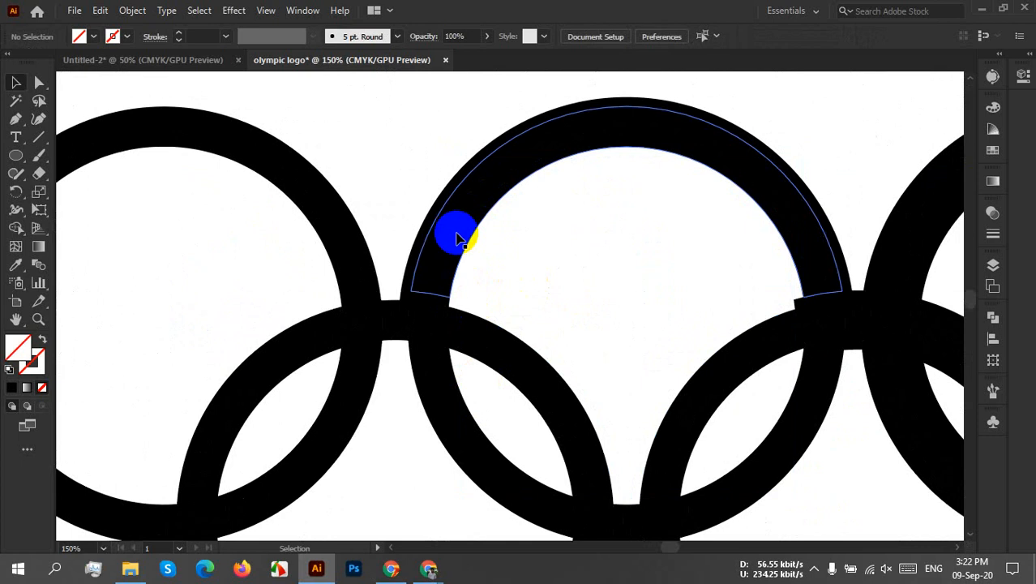
{"action": "left_click", "coordinate": [407, 294]}
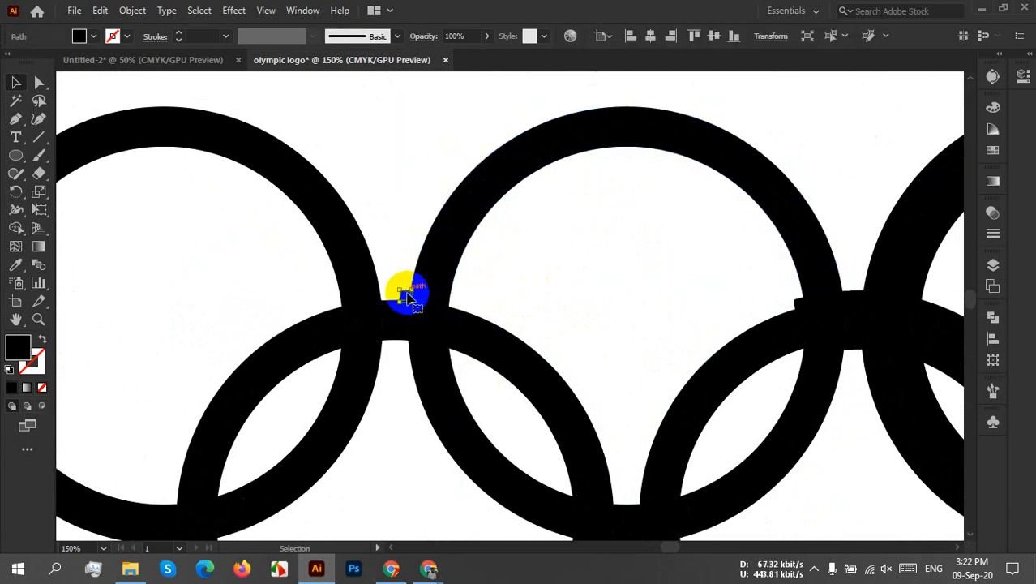
{"action": "key", "text": "Delete"}
Step: Delete the fragments at the upper-middle ring's crossing with the lower-right ring and those in the gap before the upper-right ring
{"action": "left_click", "coordinate": [800, 306]}
{"action": "key", "text": "Delete"}
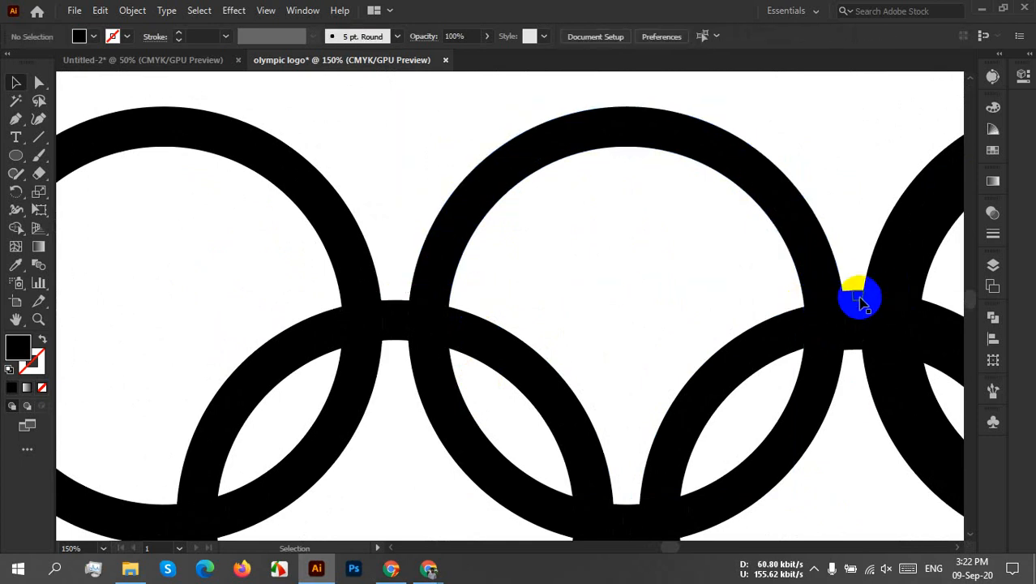
{"action": "left_click", "coordinate": [848, 293]}
{"action": "key", "text": "Delete"}
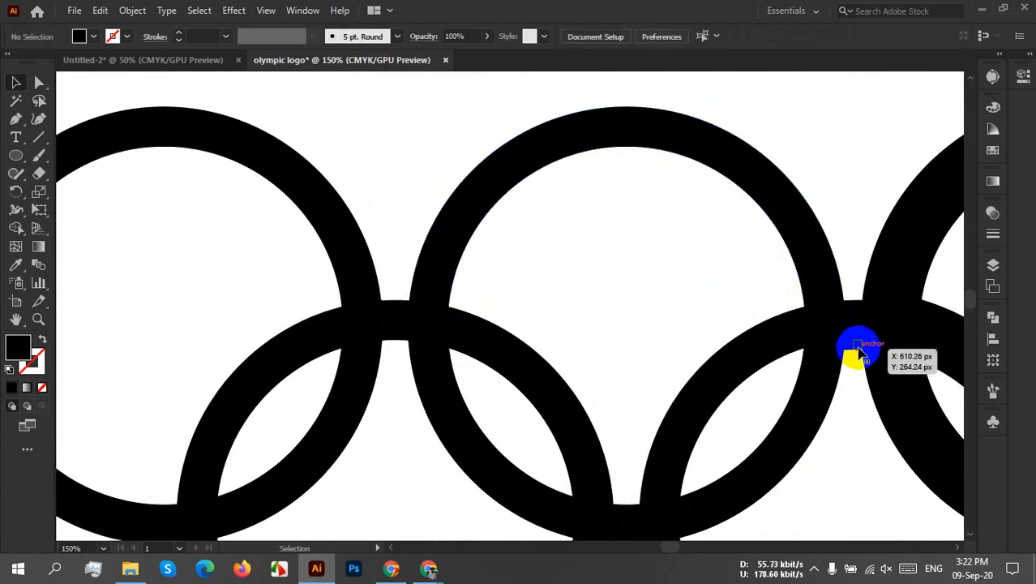
{"action": "left_click", "coordinate": [852, 350]}
{"action": "key", "text": "Delete"}
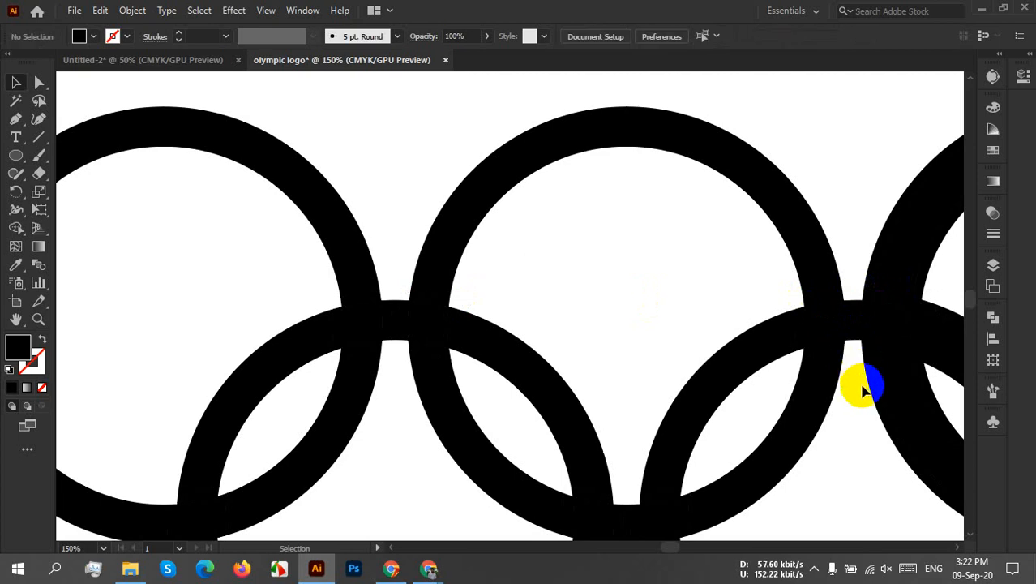
Step: Delete the inner offset strips of the lower-right and upper-right rings within their overlap
{"action": "left_click_drag", "start_coordinate": [859, 417], "coordinate": [456, 322]}
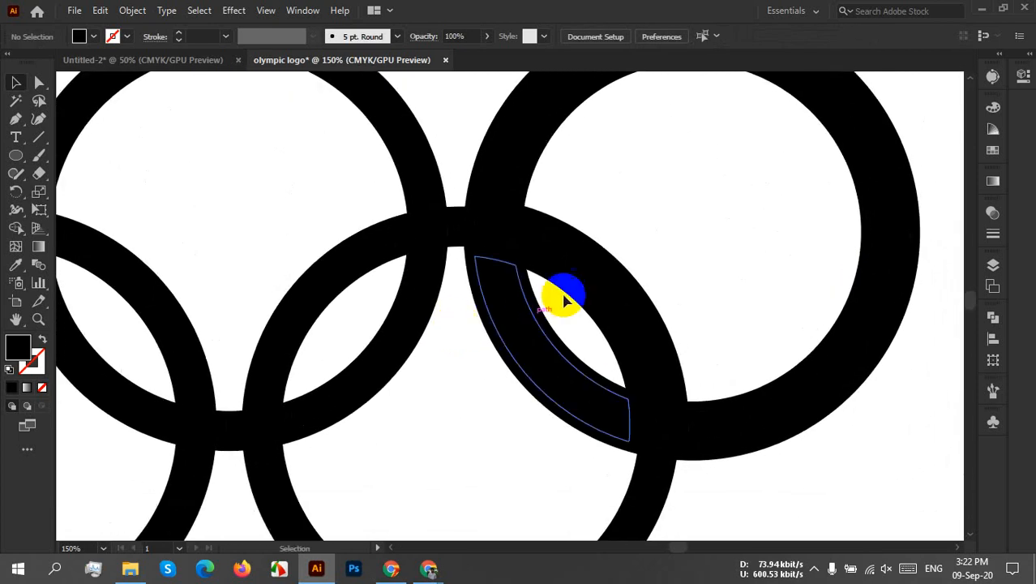
{"action": "left_click", "coordinate": [566, 297]}
{"action": "key", "text": "Delete"}
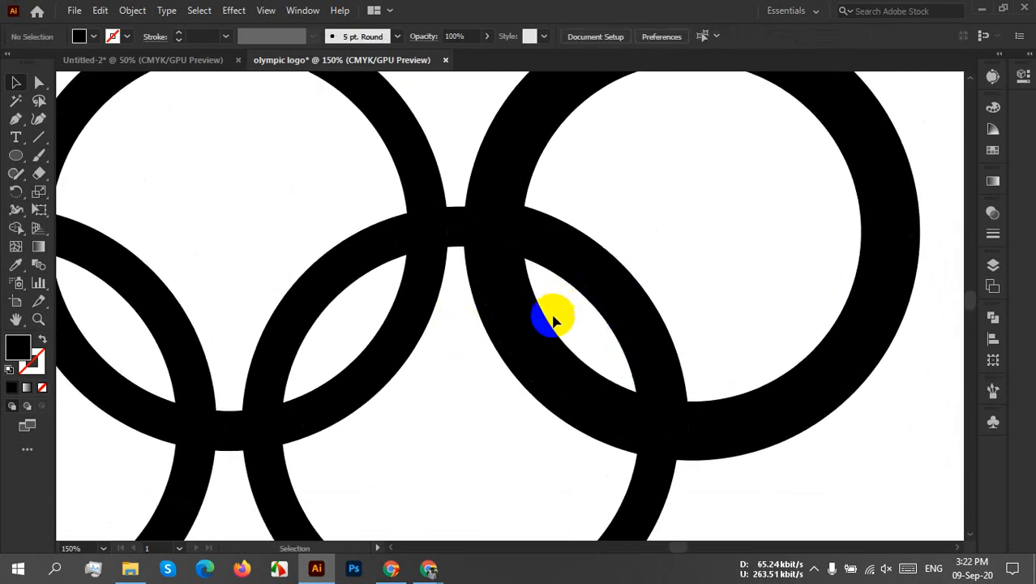
{"action": "left_click", "coordinate": [552, 326]}
{"action": "key", "text": "Delete"}
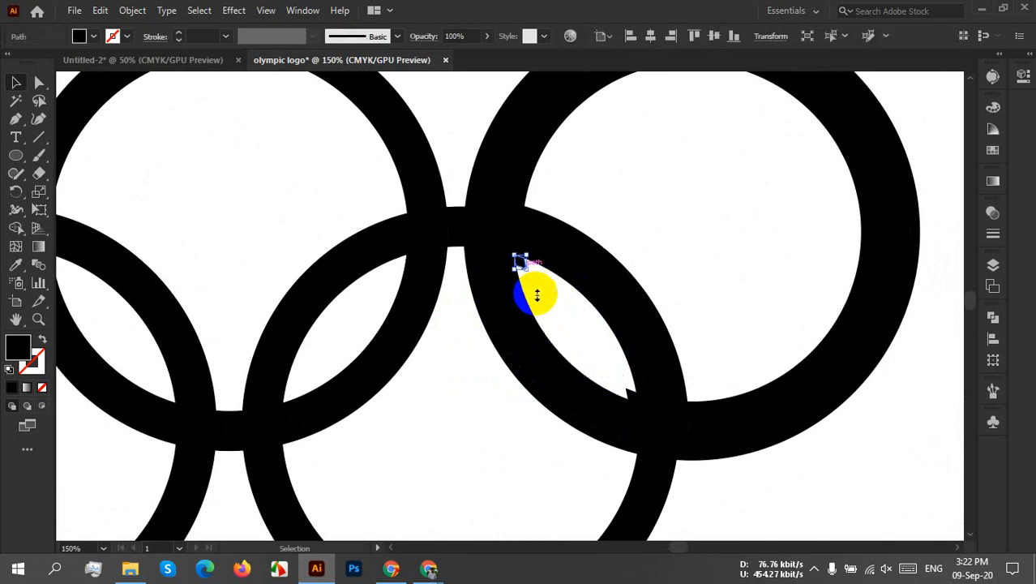
Step: Delete the leftover fragments and the empty lens-shaped path in the overlap of the lower-right and upper-right rings
{"action": "left_click", "coordinate": [630, 396]}
{"action": "key", "text": "Delete"}
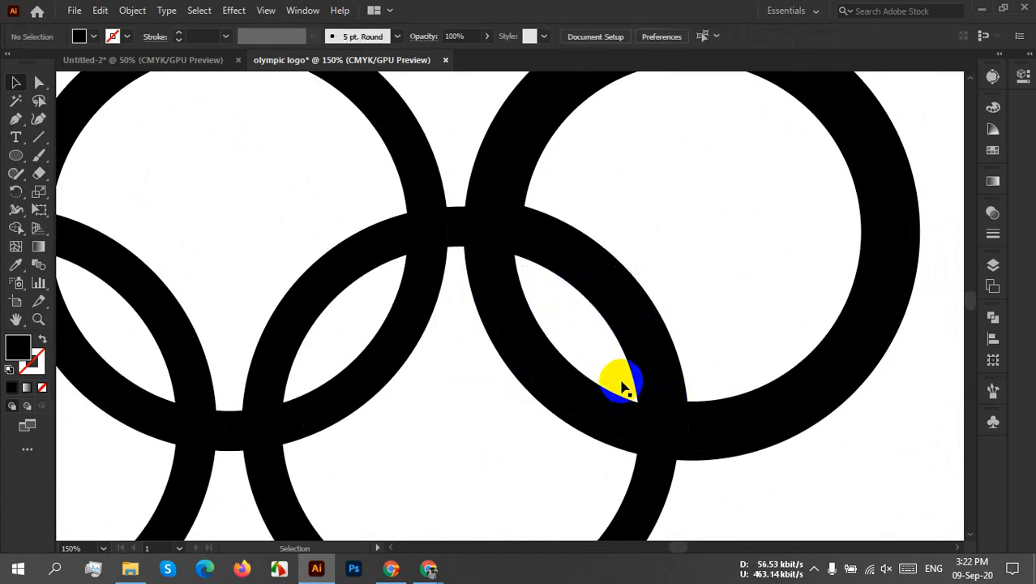
{"action": "left_click", "coordinate": [609, 346]}
{"action": "key", "text": "Delete"}
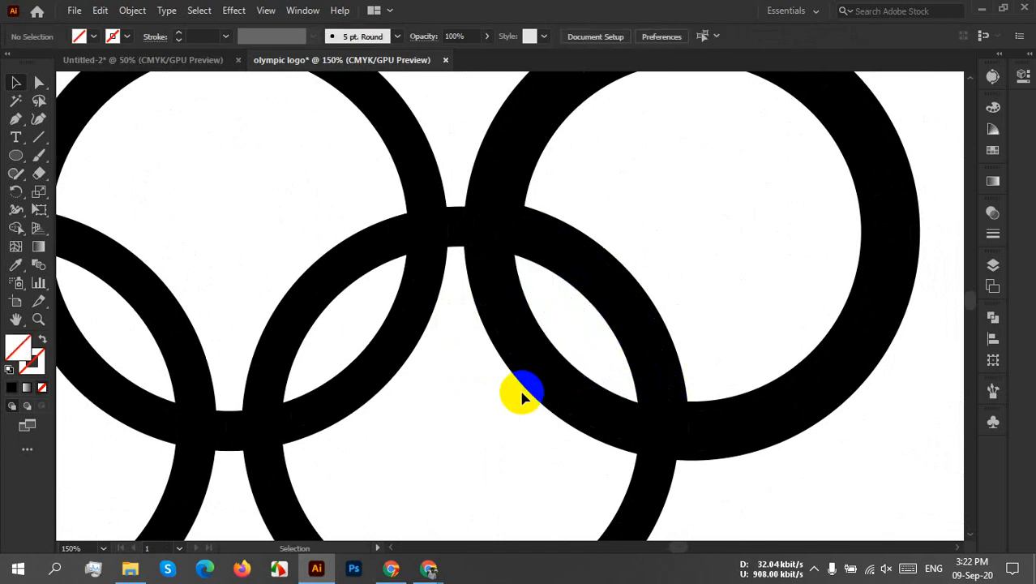
Step: Delete the outer offset strips of the upper-right and lower-right rings at their overlap, plus the fragments beside the upper crossing
{"action": "left_click", "coordinate": [541, 398]}
{"action": "key", "text": "Delete"}
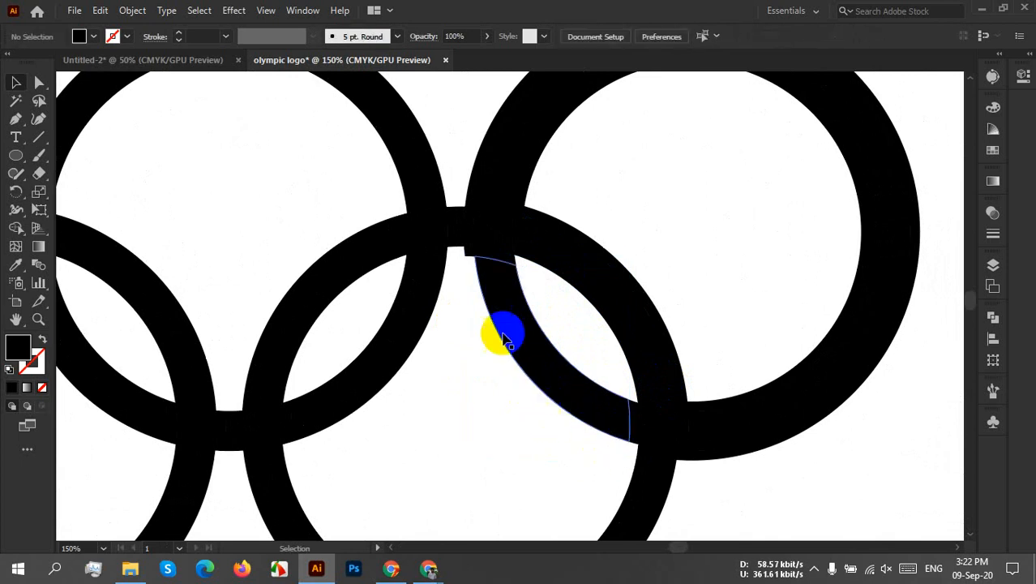
{"action": "left_click_drag", "start_coordinate": [467, 261], "coordinate": [527, 258]}
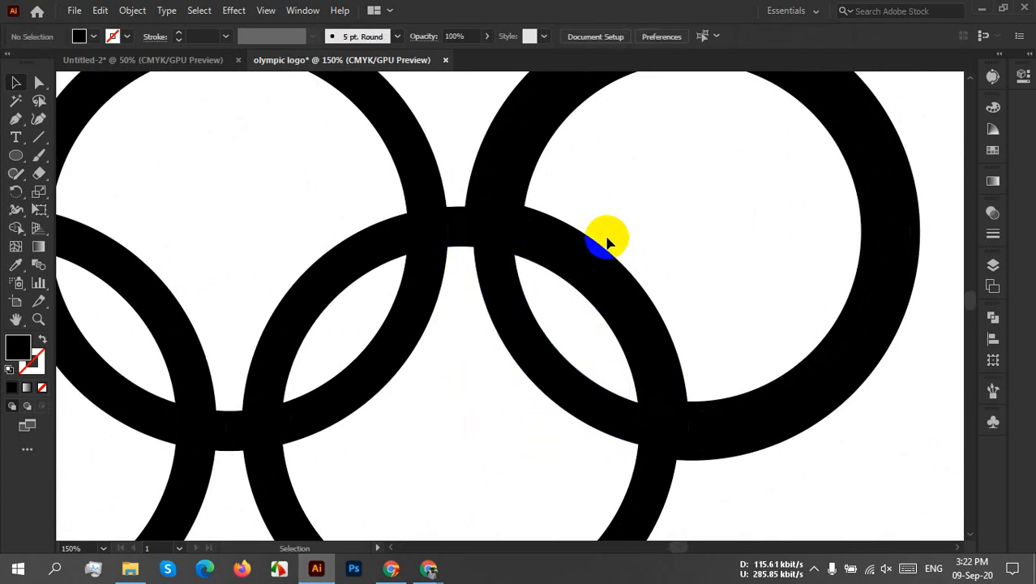
{"action": "left_click", "coordinate": [604, 249]}
{"action": "key", "text": "Delete"}
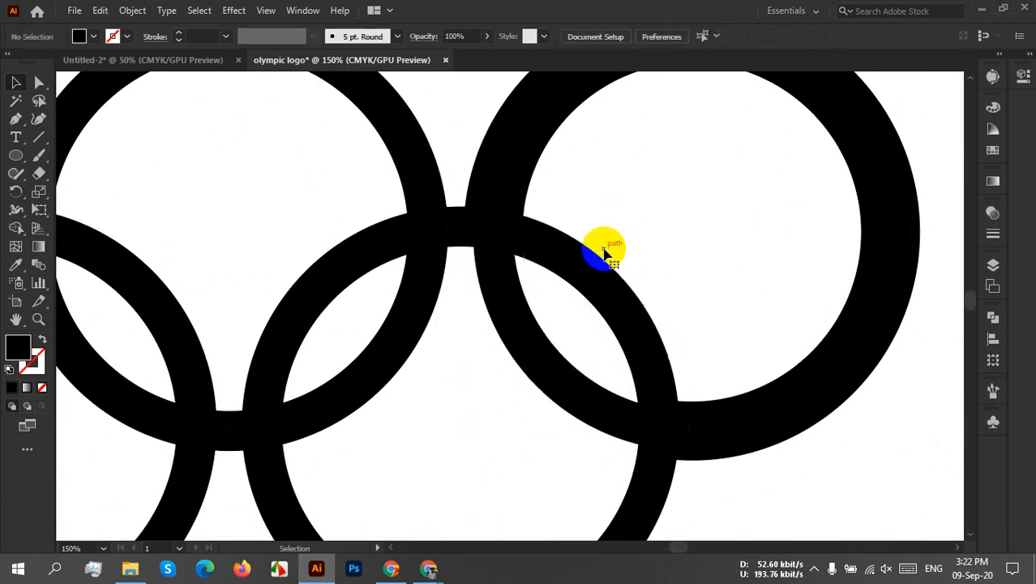
Step: Delete the leftover offset pieces along the inside of the upper-right ring, including its small stubs at the crossings
{"action": "left_click", "coordinate": [745, 401]}
{"action": "key", "text": "Delete"}
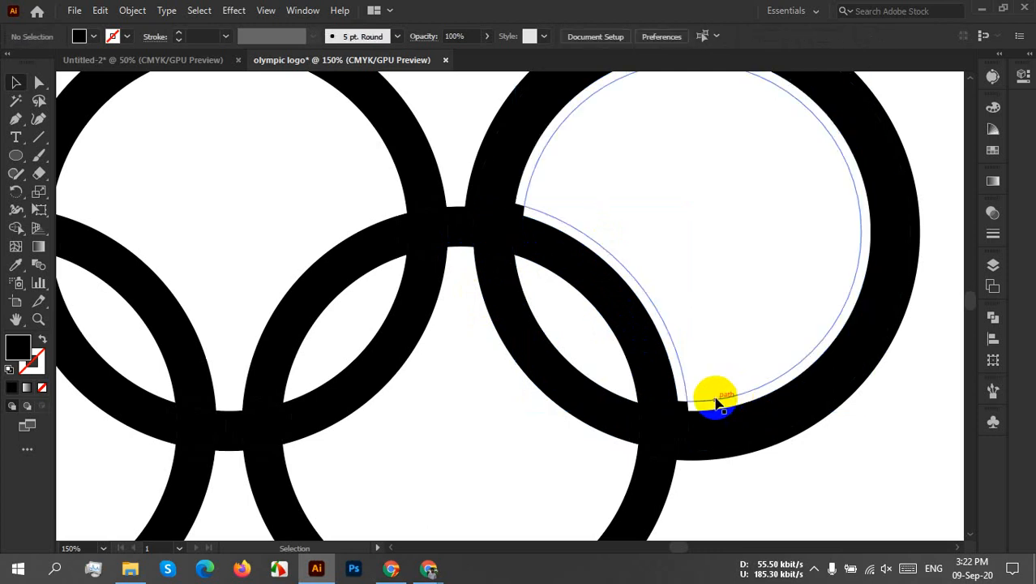
{"action": "left_click", "coordinate": [688, 406]}
{"action": "key", "text": "Delete"}
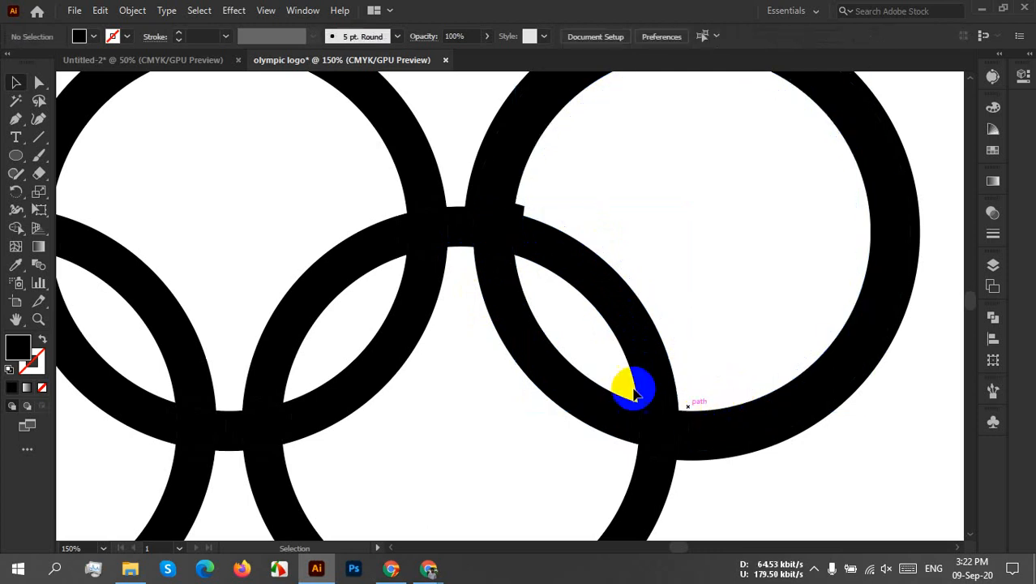
{"action": "left_click", "coordinate": [521, 210]}
{"action": "key", "text": "Delete"}
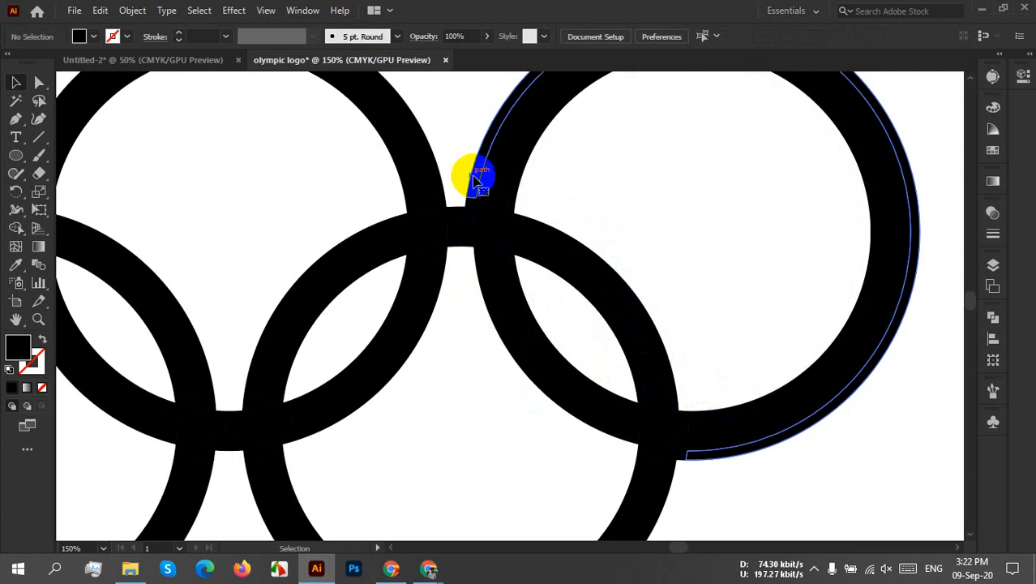
Step: Delete the leftover offset band and small stub outside the upper-right ring, plus the unfilled leftover path inside it
{"action": "left_click", "coordinate": [478, 178]}
{"action": "key", "text": "Delete"}
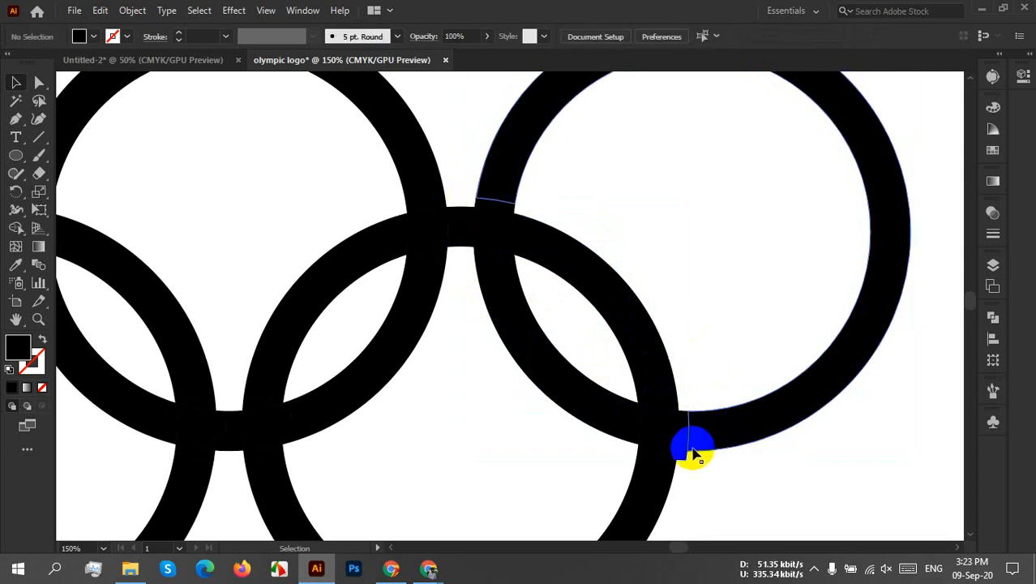
{"action": "left_click", "coordinate": [692, 452]}
{"action": "key", "text": "Delete"}
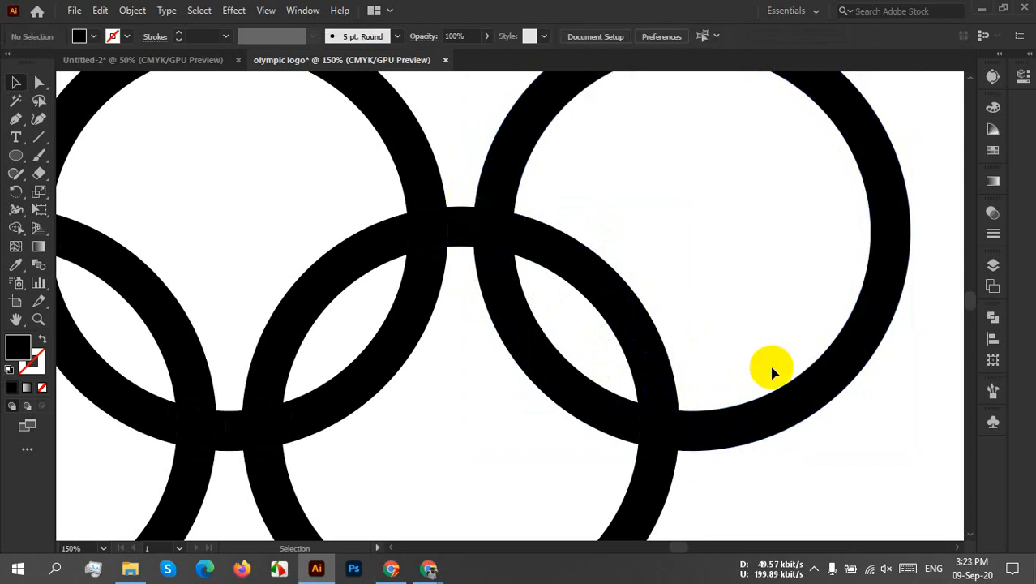
{"action": "left_click", "coordinate": [771, 381]}
{"action": "key", "text": "Delete"}
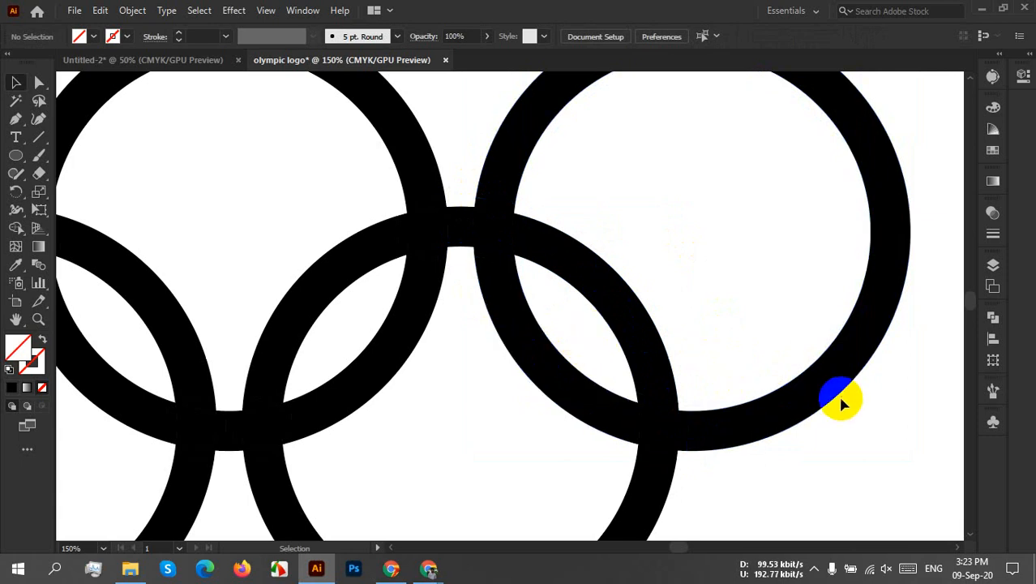
{"action": "scroll", "coordinate": [841, 402], "scroll_direction": "down", "scroll_amount": 2}
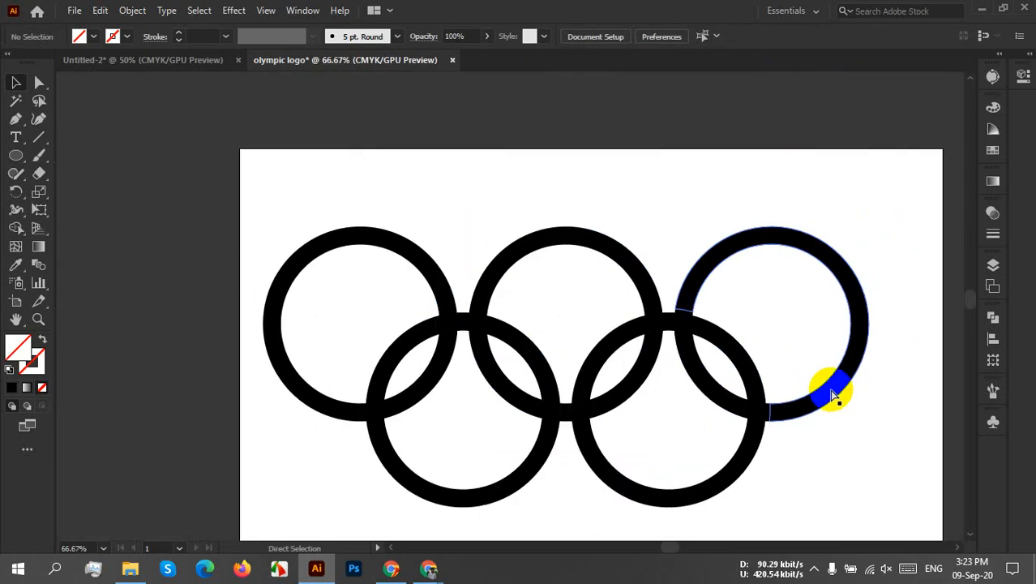
{"action": "key", "text": "ctrl+y"}
{"action": "key", "text": "ctrl+y"}
Step: Delete the thin slices of the lower-left ring on both sides of its upper crossing with the upper-left ring
{"action": "scroll", "coordinate": [802, 418], "scroll_direction": "up", "scroll_amount": 2}
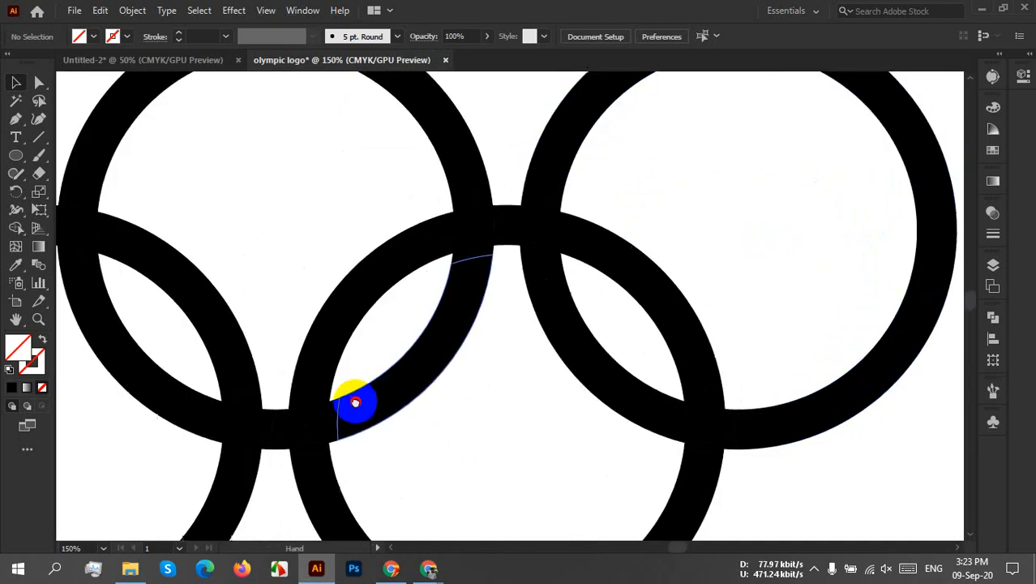
{"action": "left_click_drag", "start_coordinate": [352, 404], "coordinate": [428, 301]}
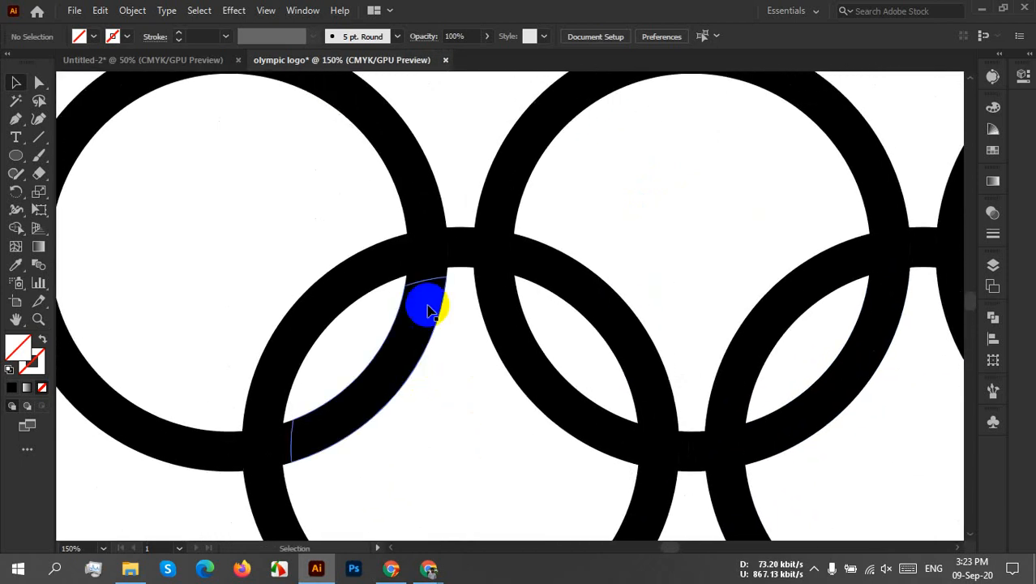
{"action": "left_click", "coordinate": [444, 253]}
{"action": "left_click", "coordinate": [455, 243]}
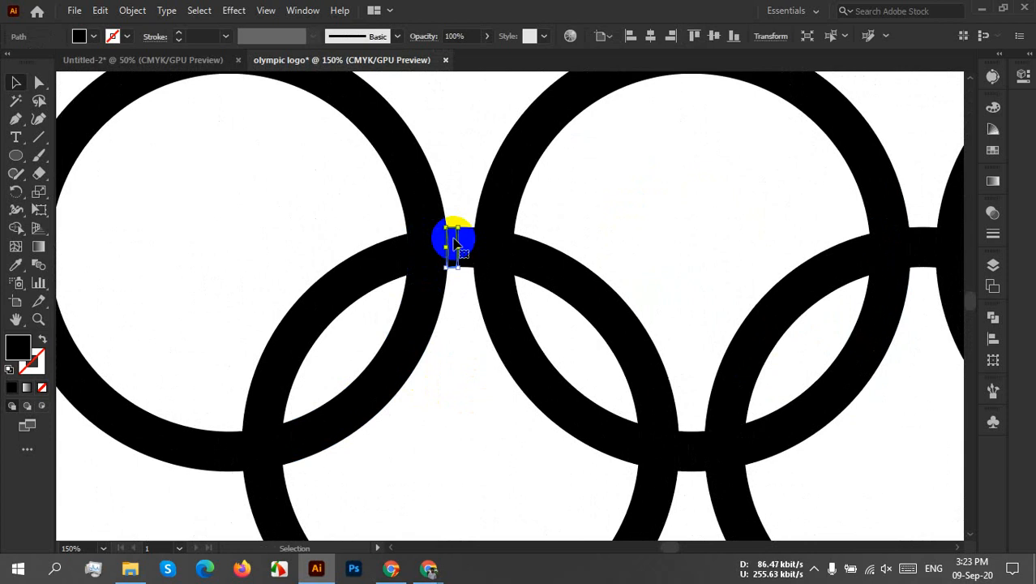
{"action": "key", "text": "Delete"}
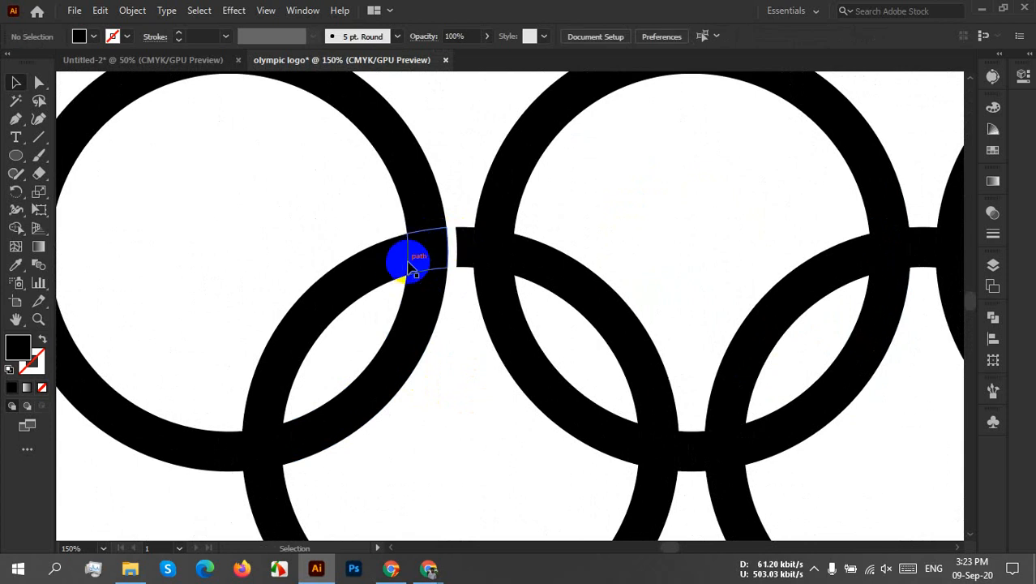
{"action": "key", "text": "Delete"}
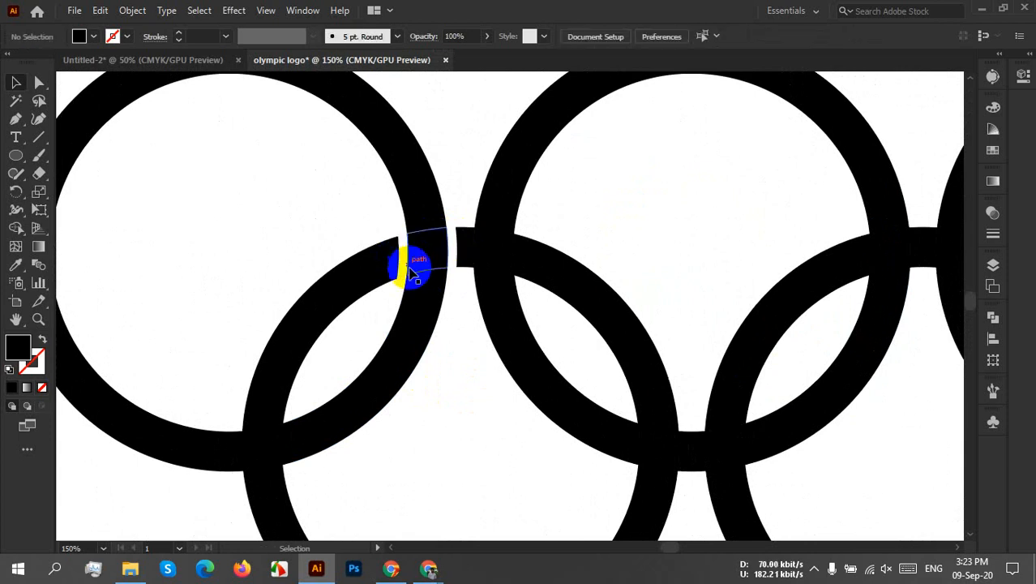
Step: Delete the thin slices bordering both crossings of the upper-middle and lower-left rings, so each ring passes under the other once
{"action": "left_click", "coordinate": [496, 229]}
{"action": "key", "text": "Delete"}
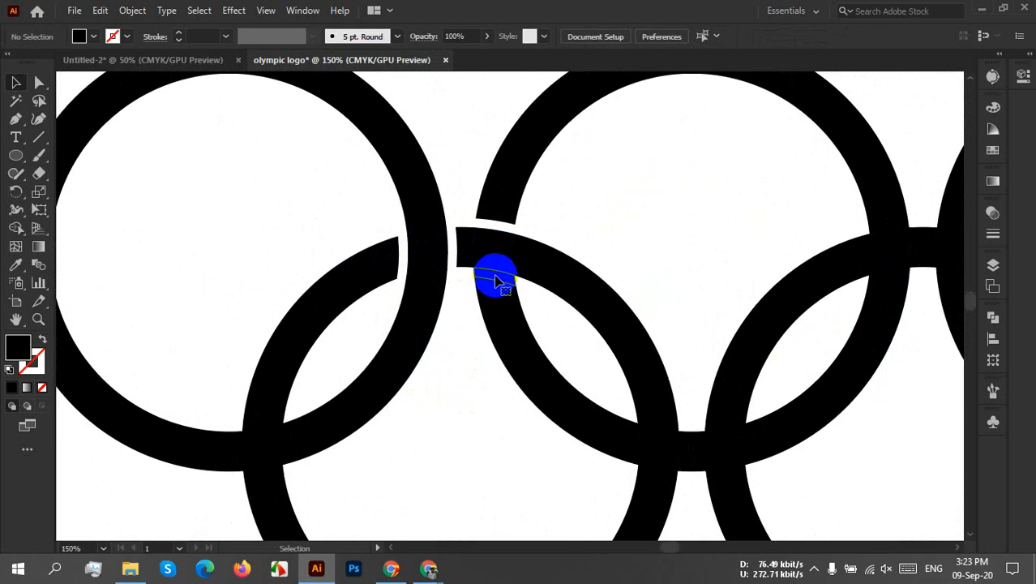
{"action": "left_click", "coordinate": [496, 281], "text": "alt"}
{"action": "left_click", "coordinate": [660, 428]}
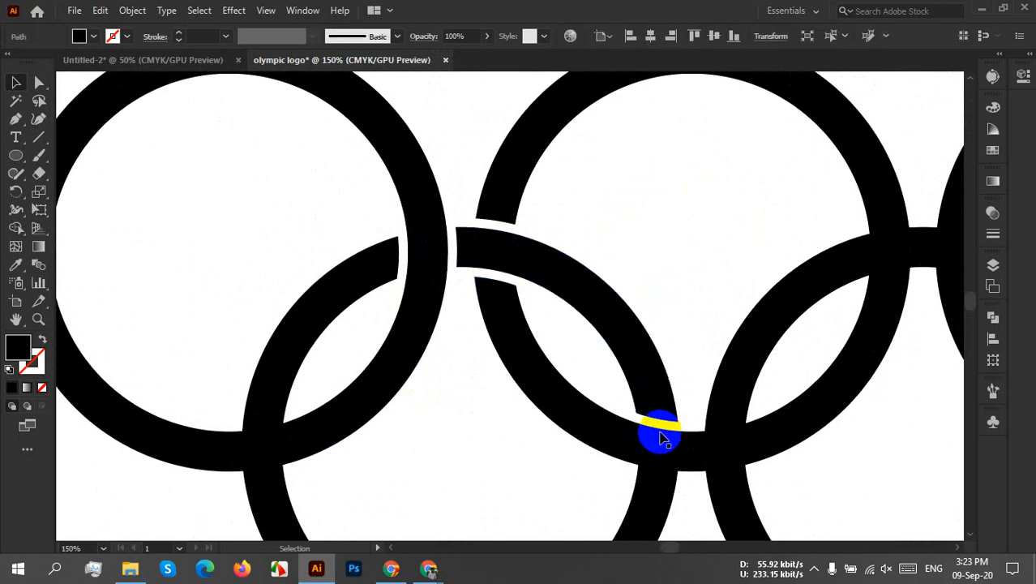
{"action": "key", "text": "Delete"}
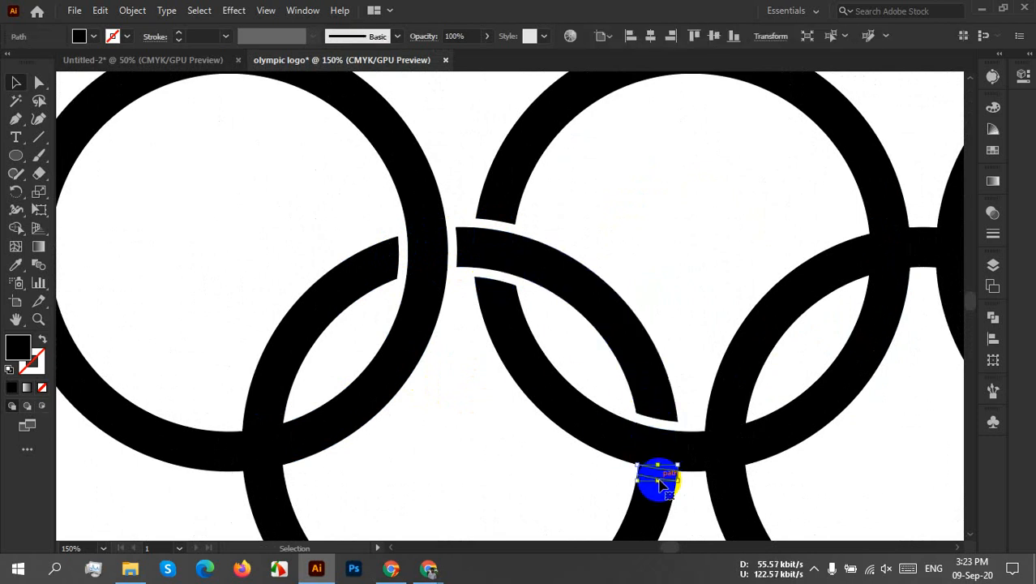
{"action": "left_click", "coordinate": [658, 479], "text": "alt"}
Step: Delete the two thin slices of the upper-left ring on either side of its lower crossing with the lower-left ring
{"action": "left_click", "coordinate": [294, 449]}
{"action": "key", "text": "Delete"}
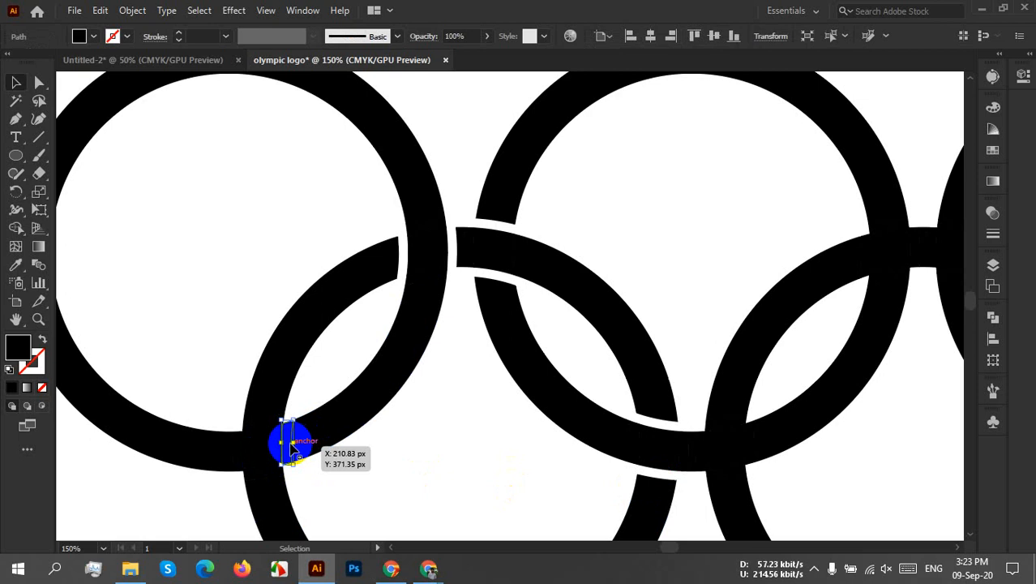
{"action": "left_click", "coordinate": [232, 458]}
{"action": "key", "text": "Delete"}
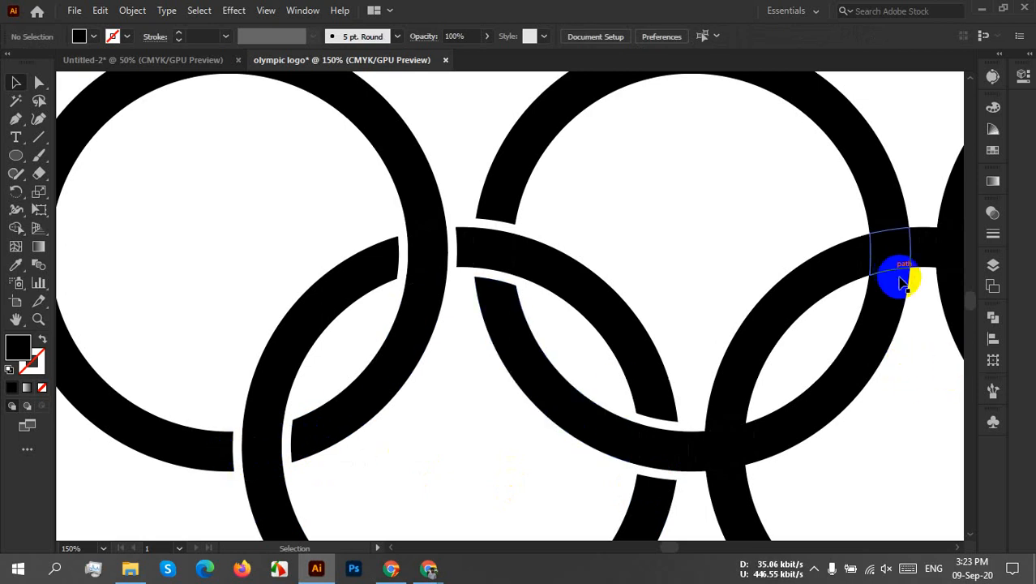
{"action": "left_click_drag", "start_coordinate": [909, 350], "coordinate": [758, 344]}
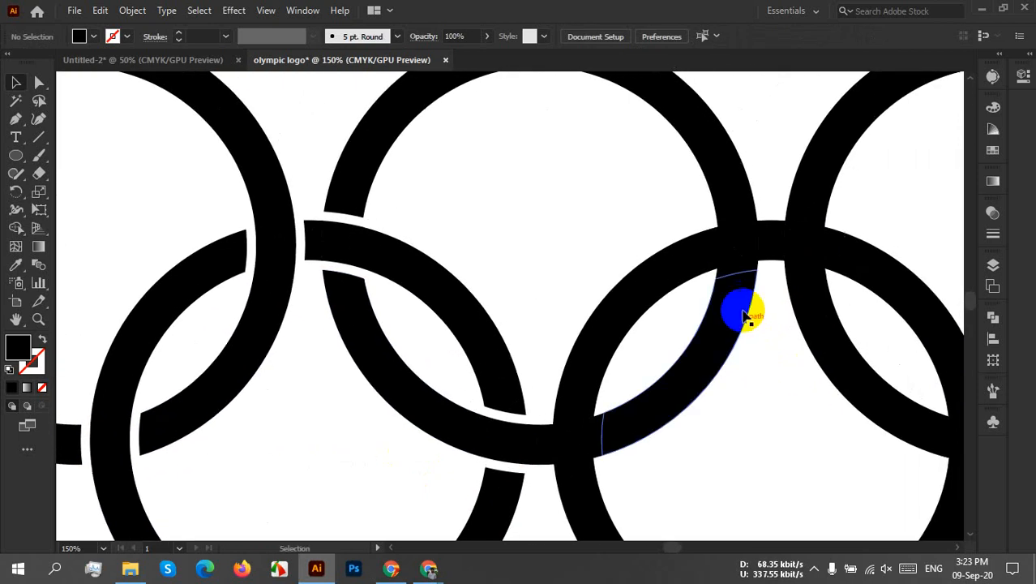
{"action": "left_click", "coordinate": [715, 258]}
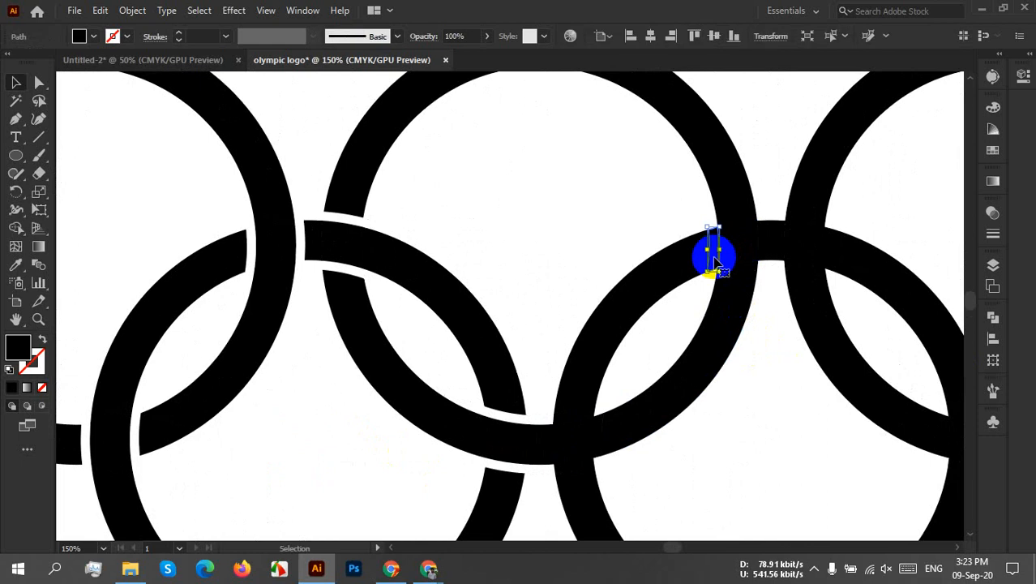
{"action": "key", "text": "Delete"}
{"action": "left_click", "coordinate": [766, 243]}
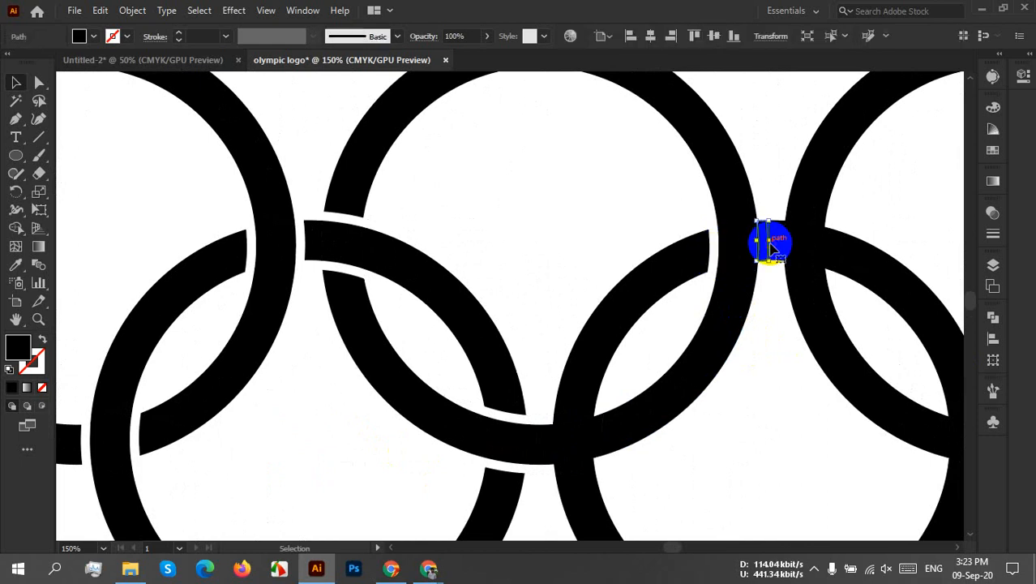
{"action": "key", "text": "Delete"}
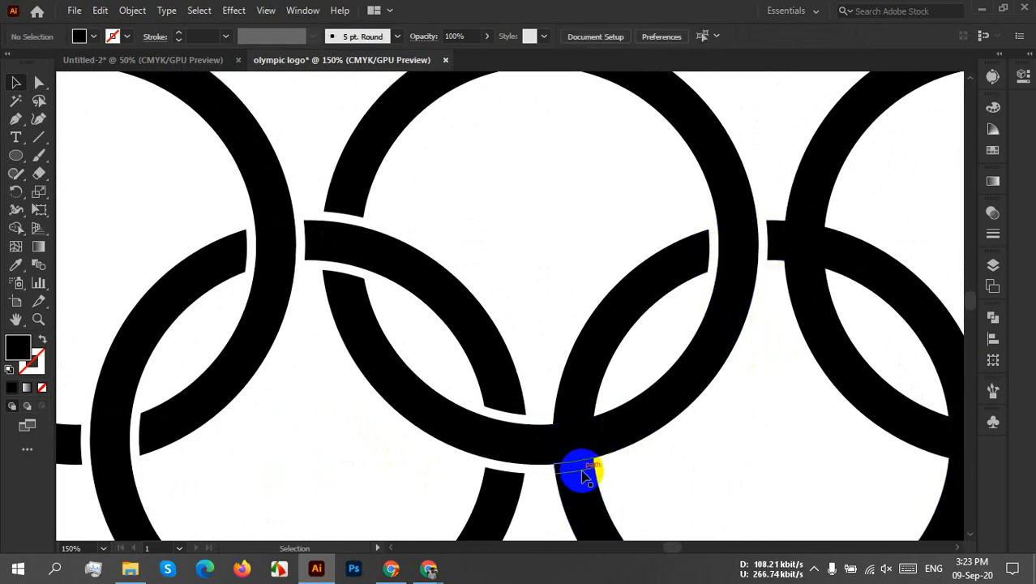
{"action": "key", "text": "ctrl+z"}
{"action": "key", "text": "ctrl+z"}
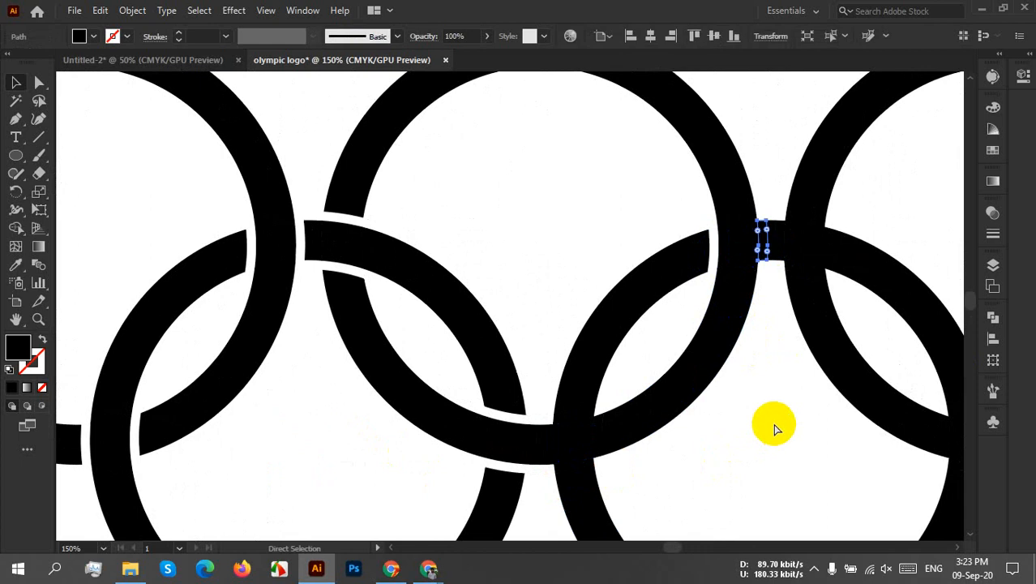
{"action": "left_click", "coordinate": [774, 423]}
Step: Delete the thin slices bordering the lower-right ring's upper crossings with the upper-middle and upper-right rings
{"action": "scroll", "coordinate": [769, 405], "scroll_direction": "down", "scroll_amount": 1}
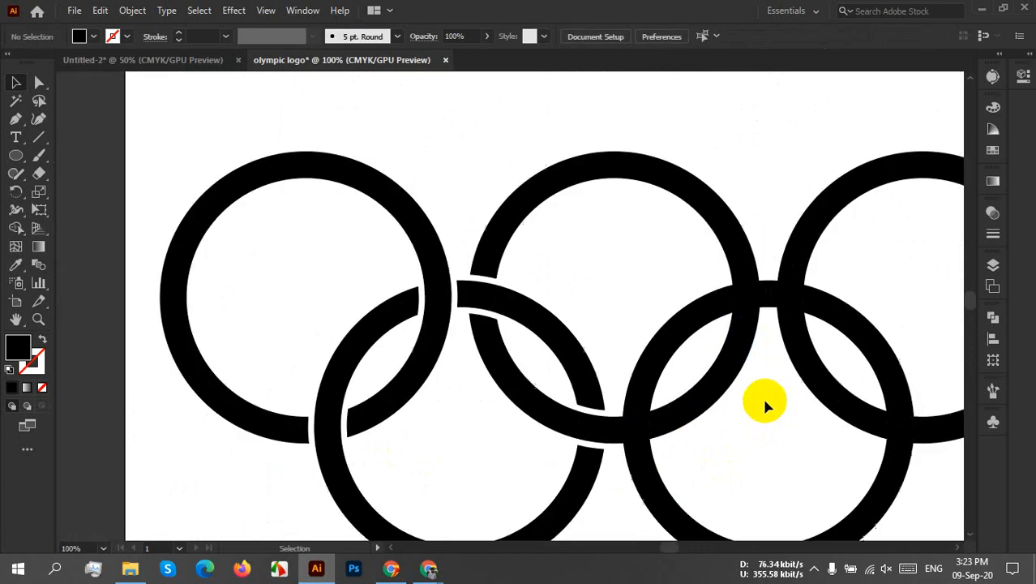
{"action": "left_click_drag", "start_coordinate": [761, 417], "coordinate": [649, 369]}
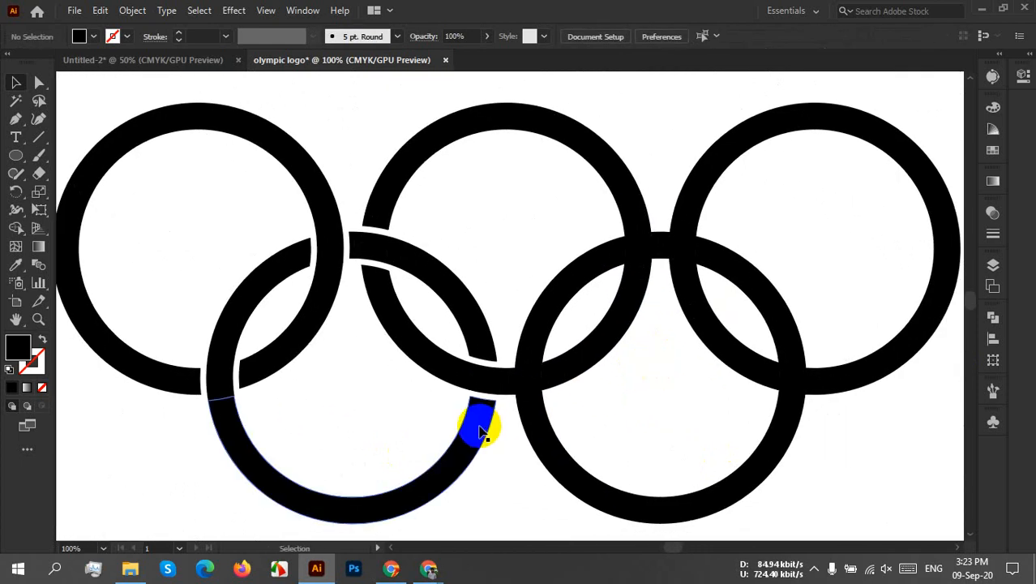
{"action": "left_click", "coordinate": [622, 257]}
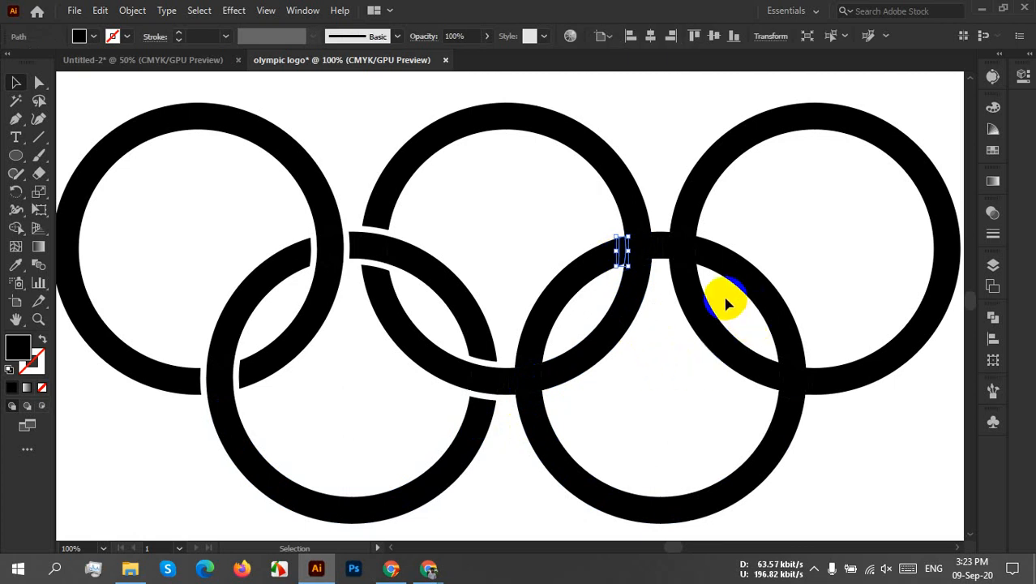
{"action": "key", "text": "Delete"}
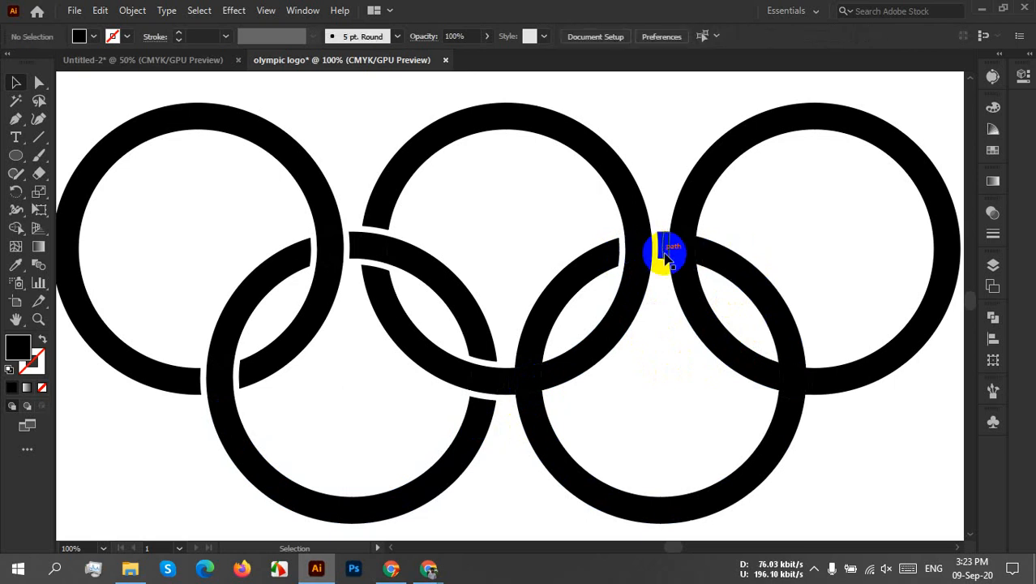
{"action": "left_click_drag", "start_coordinate": [663, 258], "coordinate": [684, 270]}
{"action": "key", "text": "Delete"}
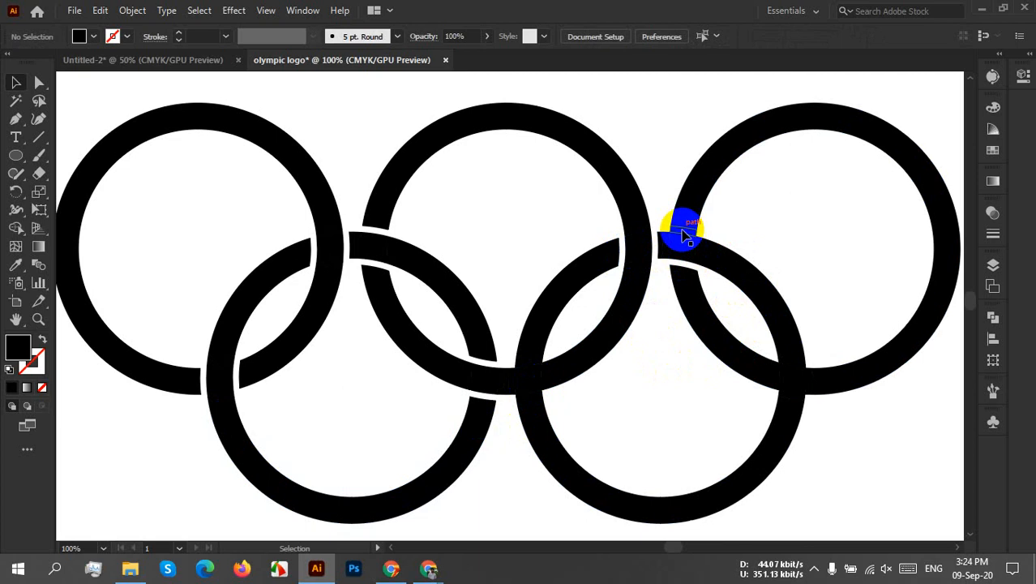
Step: Delete the thin slices bordering the lower-right ring's lower crossings with the upper-right and upper-middle rings
{"action": "left_click", "coordinate": [785, 399]}
{"action": "key", "text": "Delete"}
{"action": "left_click_drag", "start_coordinate": [804, 360], "coordinate": [804, 361]}
{"action": "key", "text": "Delete"}
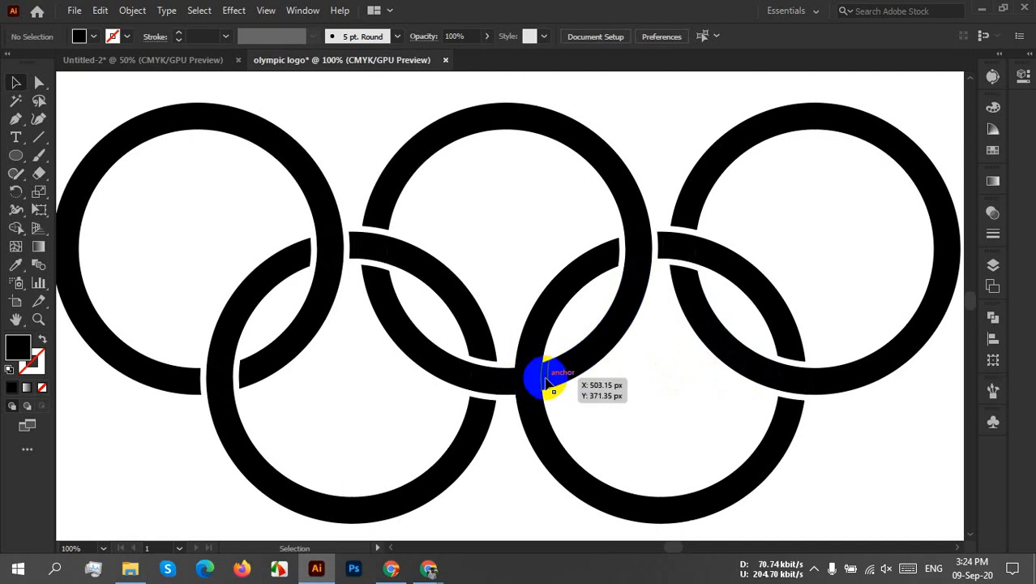
{"action": "left_click_drag", "start_coordinate": [545, 381], "coordinate": [535, 387]}
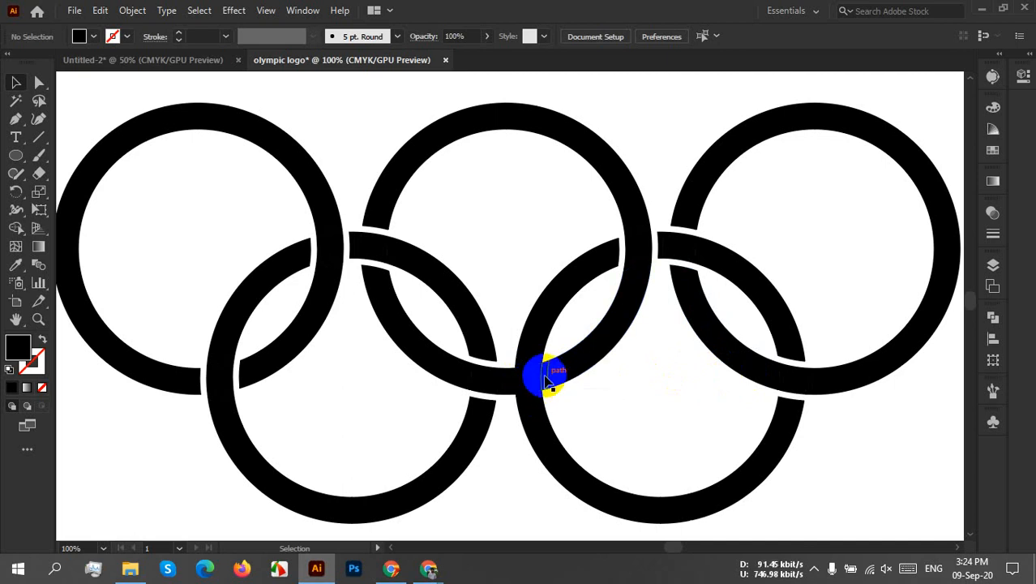
{"action": "key", "text": "Delete"}
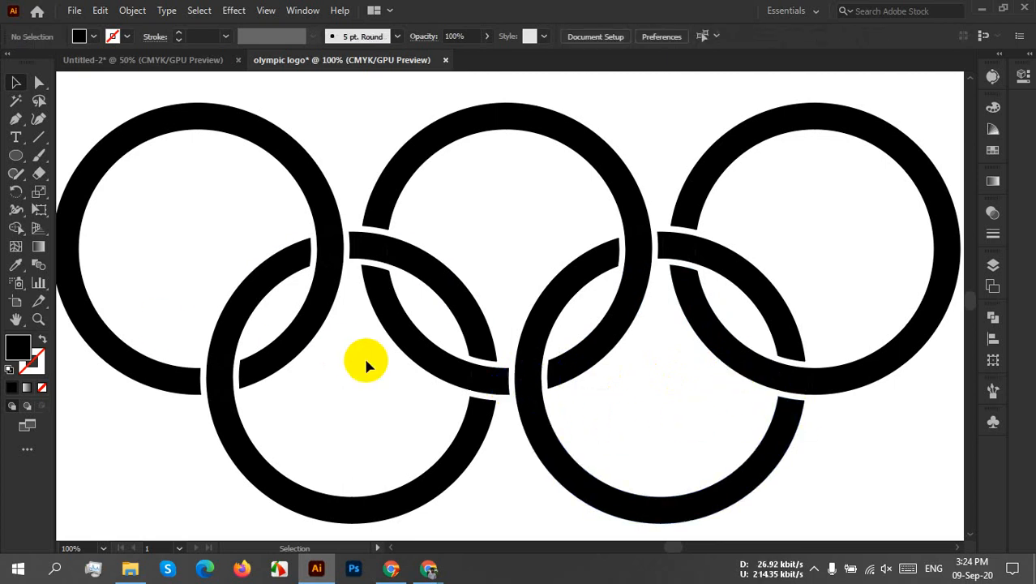
Step: Fill the large segment of the upper-left ring with blue
{"action": "left_click_drag", "start_coordinate": [348, 353], "coordinate": [494, 352]}
{"action": "left_click_drag", "start_coordinate": [284, 229], "coordinate": [238, 321]}
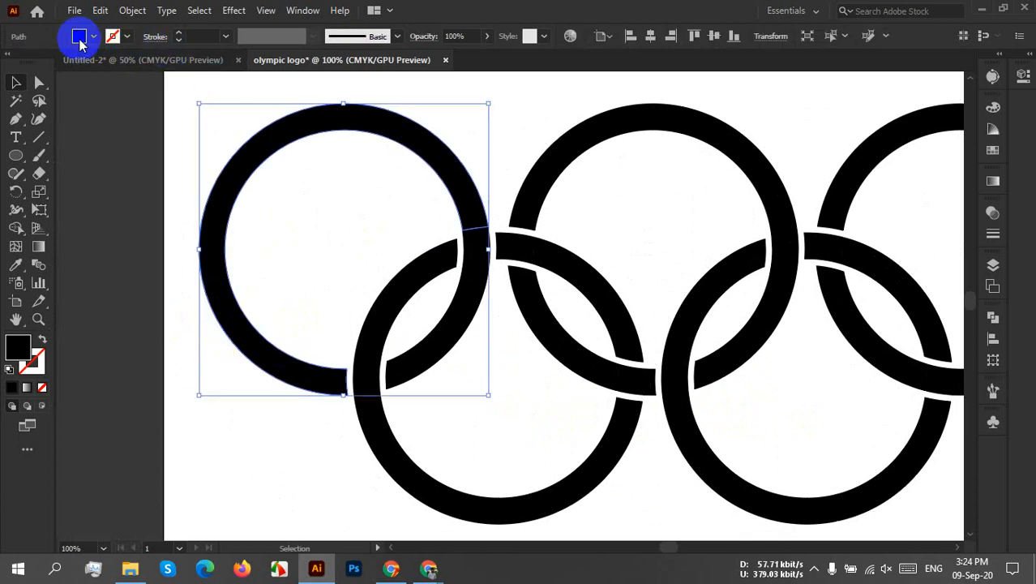
{"action": "left_click", "coordinate": [80, 39]}
{"action": "left_click", "coordinate": [116, 73]}
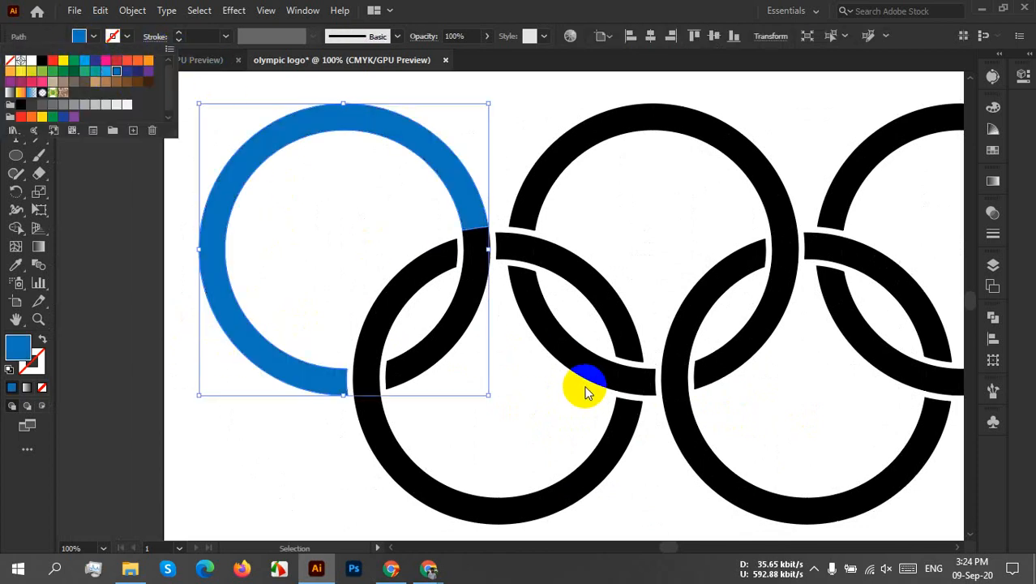
{"action": "left_click", "coordinate": [543, 361]}
Step: Select all the segments of the upper-left ring, including the small slices at its upper crossing, and unite them into one shape
{"action": "scroll", "coordinate": [500, 272], "scroll_direction": "up", "scroll_amount": 1}
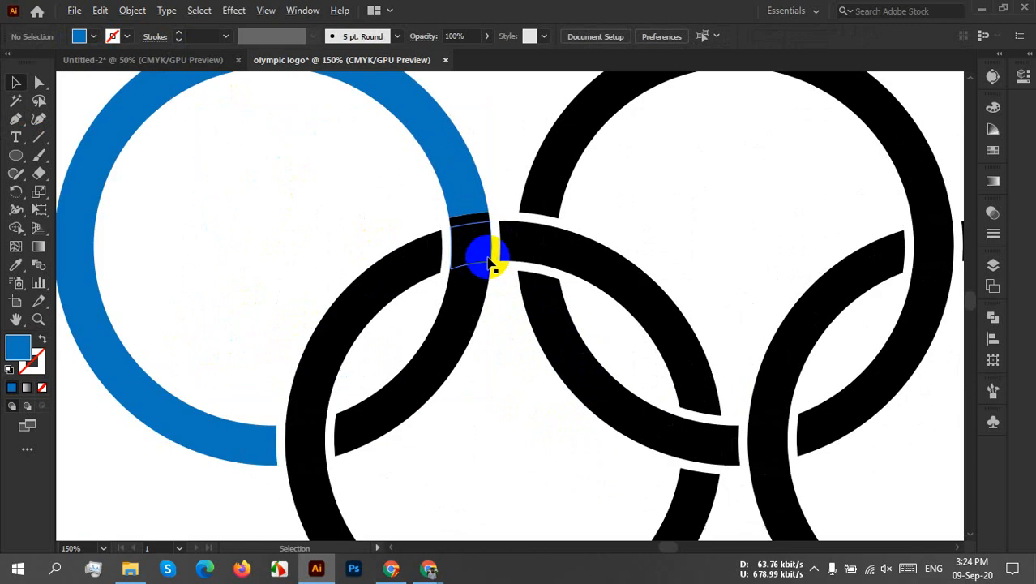
{"action": "left_click", "coordinate": [469, 224]}
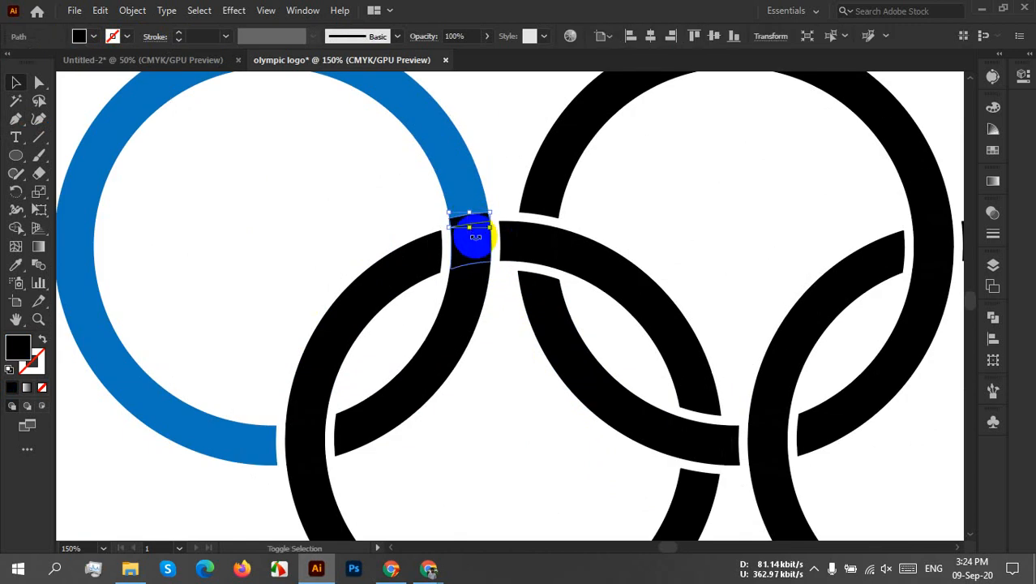
{"action": "left_click_drag", "start_coordinate": [478, 256], "coordinate": [459, 276]}
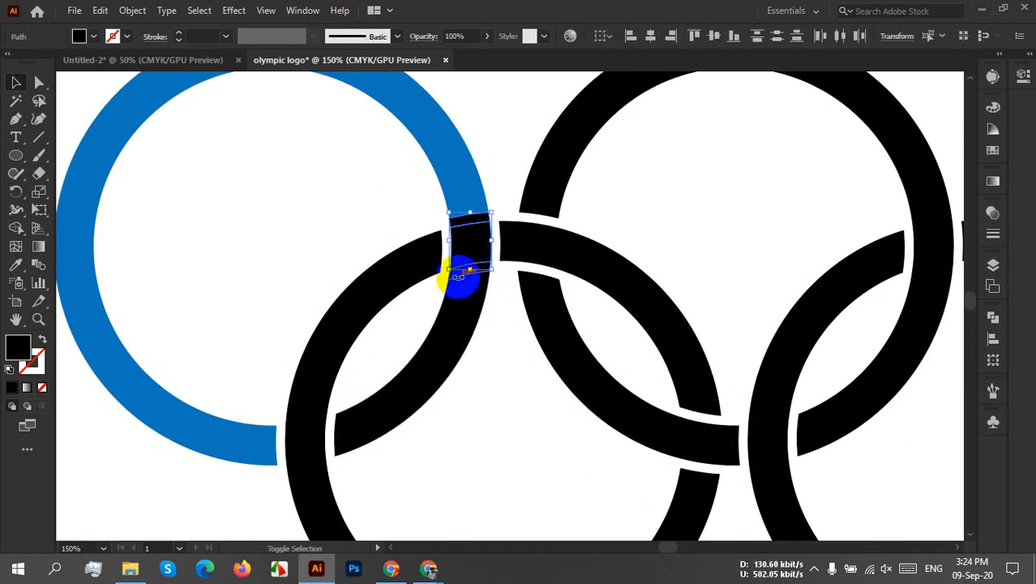
{"action": "scroll", "coordinate": [483, 286], "scroll_direction": "up", "scroll_amount": 3}
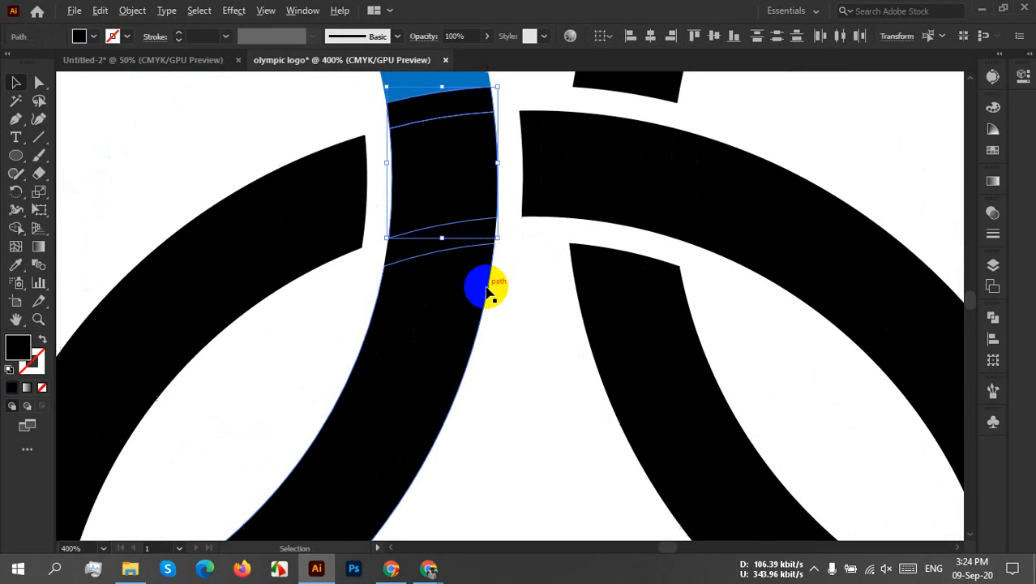
{"action": "left_click", "coordinate": [412, 308]}
{"action": "scroll", "coordinate": [493, 326], "scroll_direction": "down", "scroll_amount": 2}
{"action": "left_click", "coordinate": [466, 172], "text": "shift"}
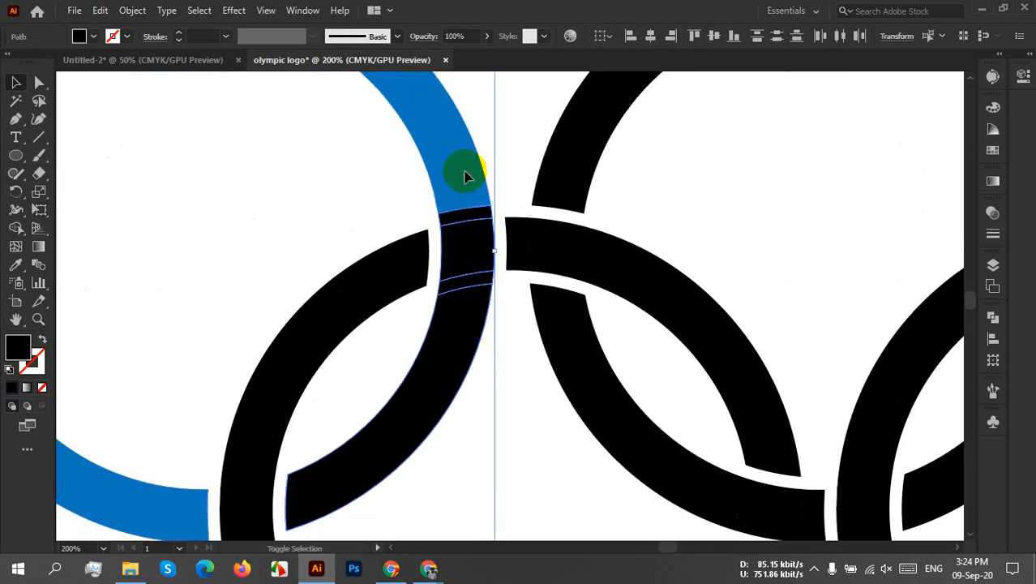
{"action": "left_click", "coordinate": [993, 317]}
{"action": "left_click", "coordinate": [817, 351]}
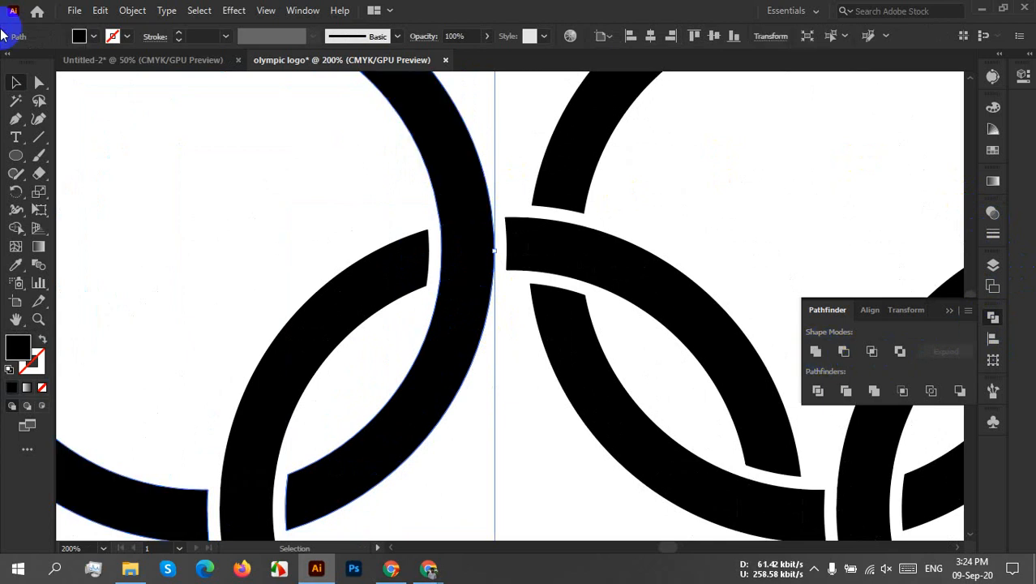
Step: Fill the united upper-left ring with blue and deselect it
{"action": "left_click", "coordinate": [94, 38]}
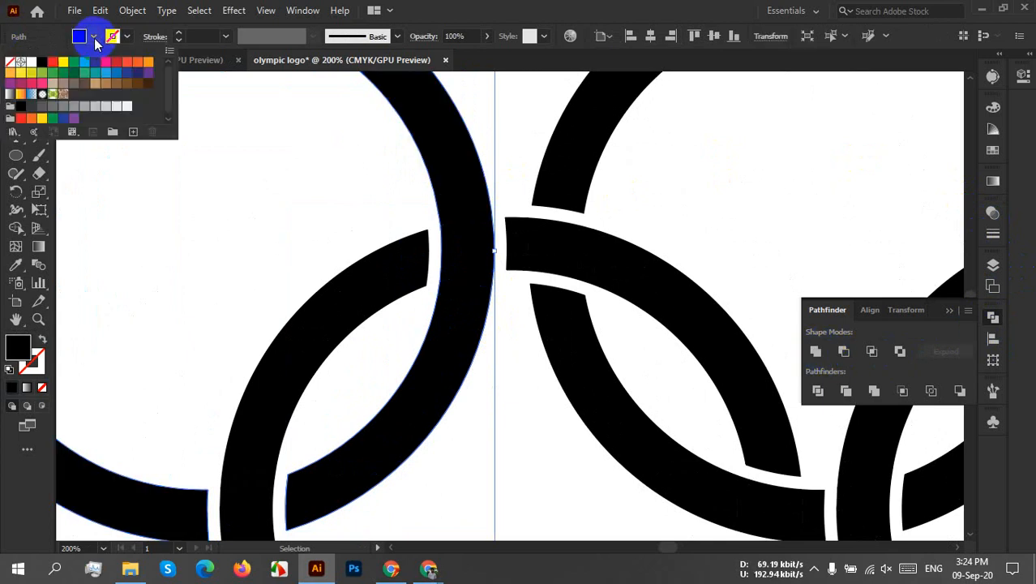
{"action": "left_click", "coordinate": [116, 77]}
{"action": "left_click", "coordinate": [343, 170]}
{"action": "left_click", "coordinate": [343, 170]}
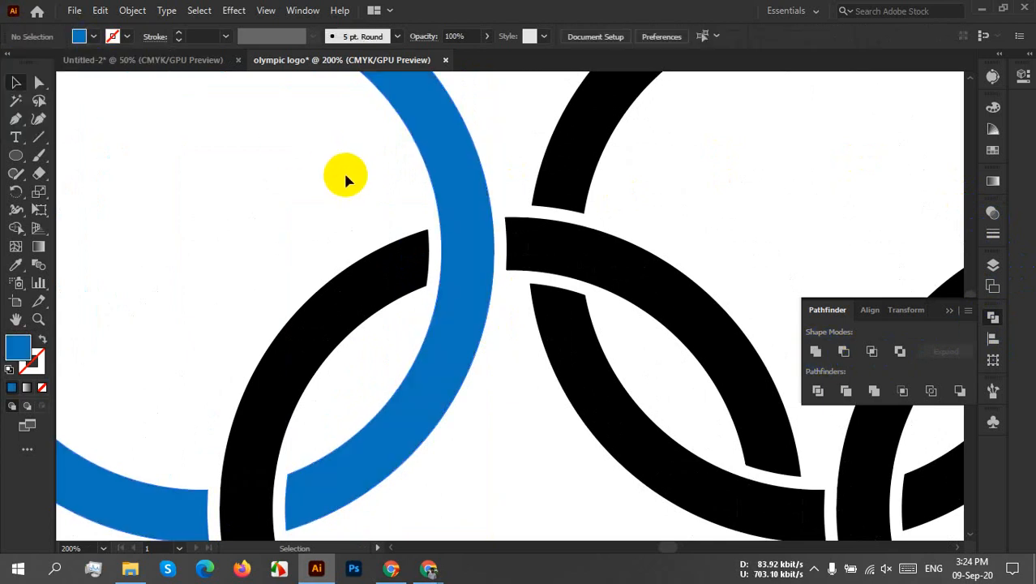
Step: Unite the lower-left ring's upper-left arc, its slices at the crossing with the blue ring, and its large lower segment
{"action": "key", "text": "ctrl+minus"}
{"action": "left_click_drag", "start_coordinate": [492, 157], "coordinate": [445, 226]}
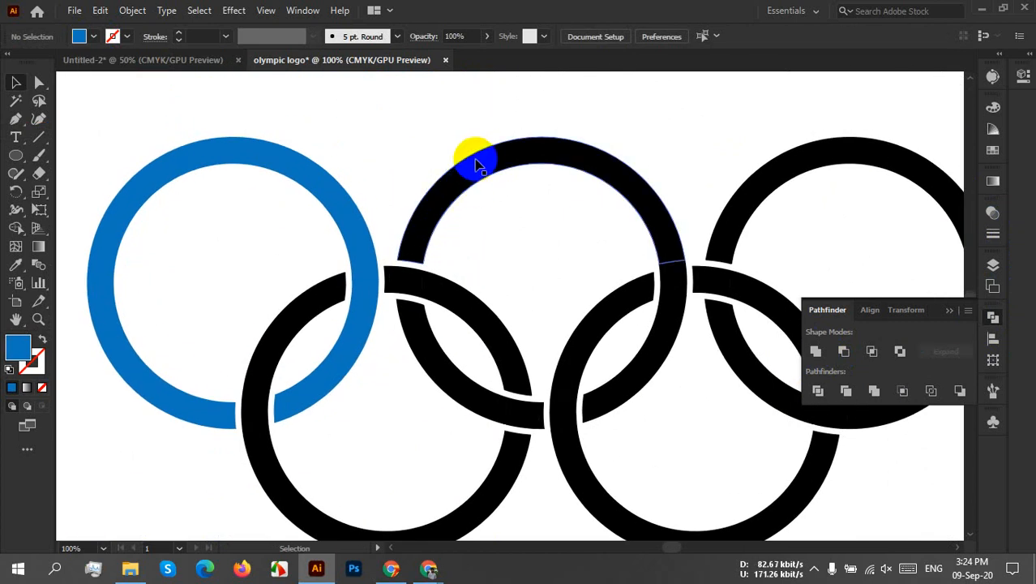
{"action": "scroll", "coordinate": [478, 162], "scroll_direction": "down", "scroll_amount": 3}
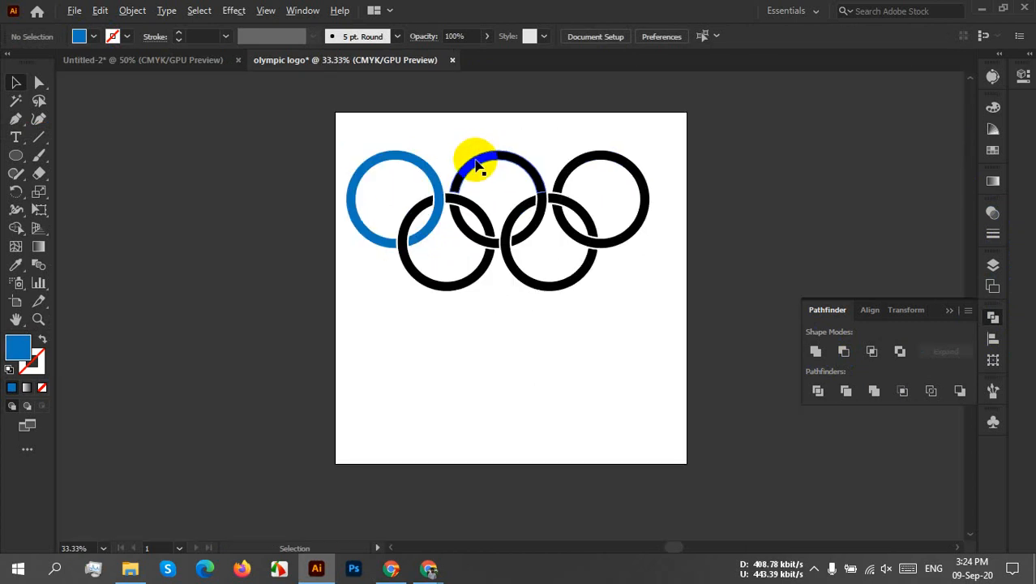
{"action": "scroll", "coordinate": [476, 162], "scroll_direction": "up", "scroll_amount": 4}
{"action": "left_click_drag", "start_coordinate": [384, 243], "coordinate": [521, 100]}
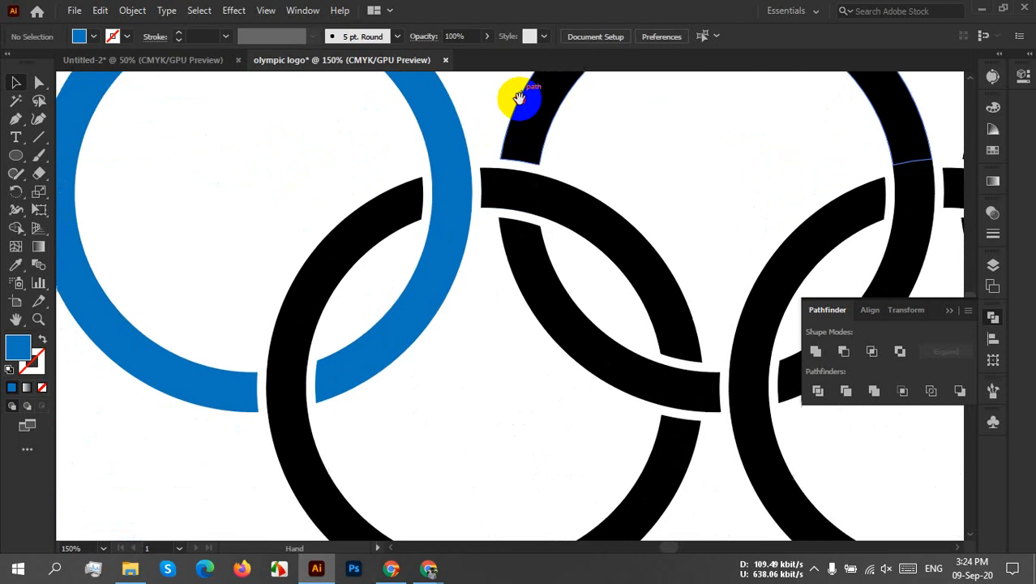
{"action": "left_click", "coordinate": [375, 244]}
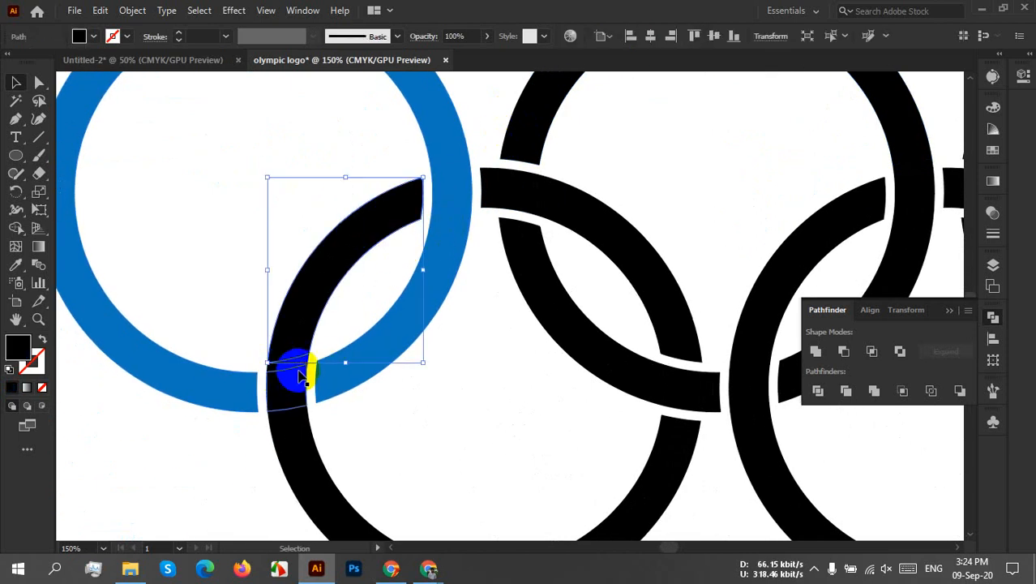
{"action": "scroll", "coordinate": [296, 364], "scroll_direction": "up", "scroll_amount": 4}
{"action": "left_click", "coordinate": [323, 304], "text": "shift"}
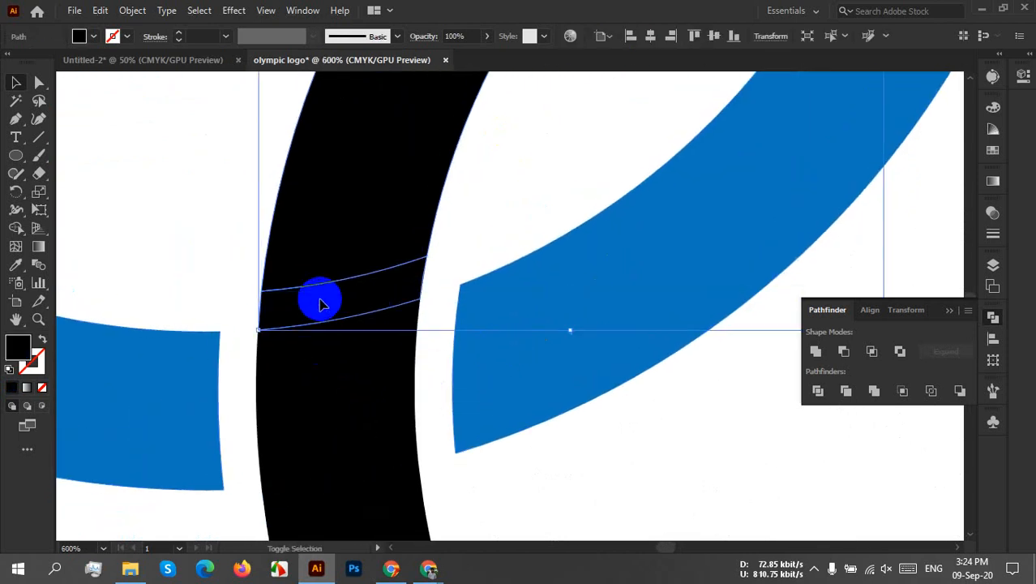
{"action": "left_click", "coordinate": [335, 368], "text": "shift"}
{"action": "scroll", "coordinate": [385, 390], "scroll_direction": "down", "scroll_amount": 6}
{"action": "left_click", "coordinate": [384, 390], "text": "shift"}
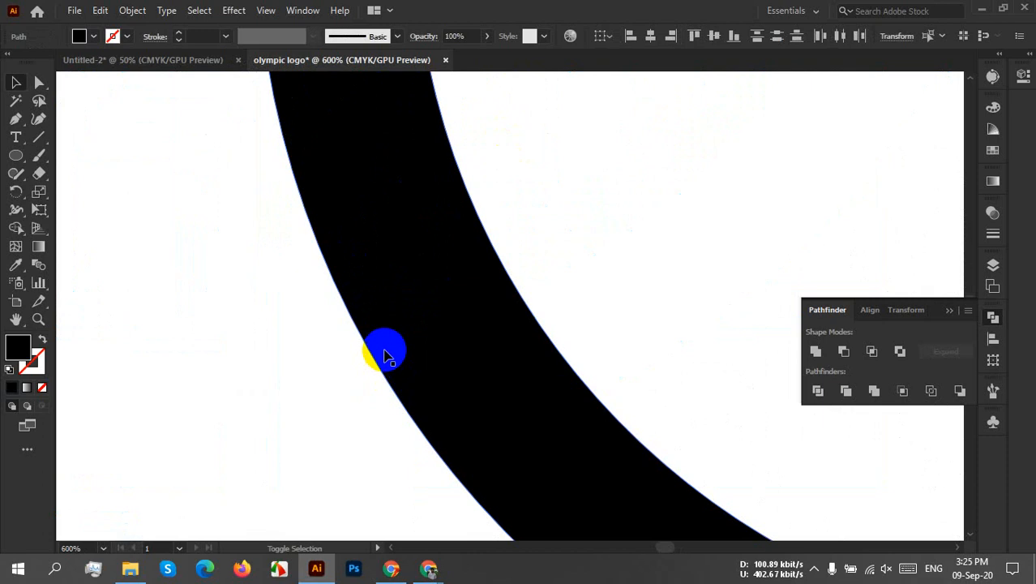
{"action": "scroll", "coordinate": [384, 349], "scroll_direction": "up", "scroll_amount": 3}
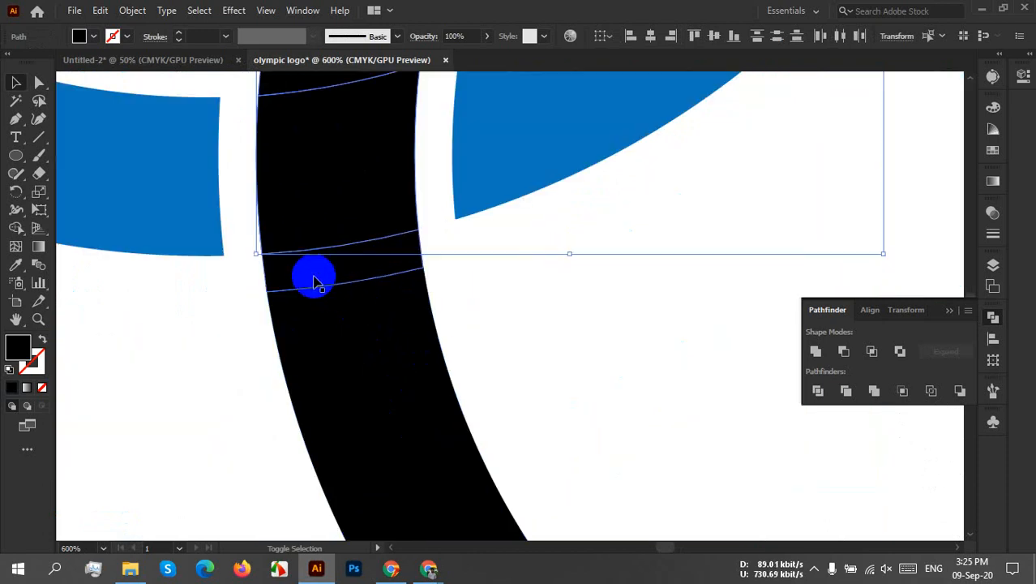
{"action": "left_click", "coordinate": [314, 279], "text": "shift"}
{"action": "left_click", "coordinate": [336, 330], "text": "shift"}
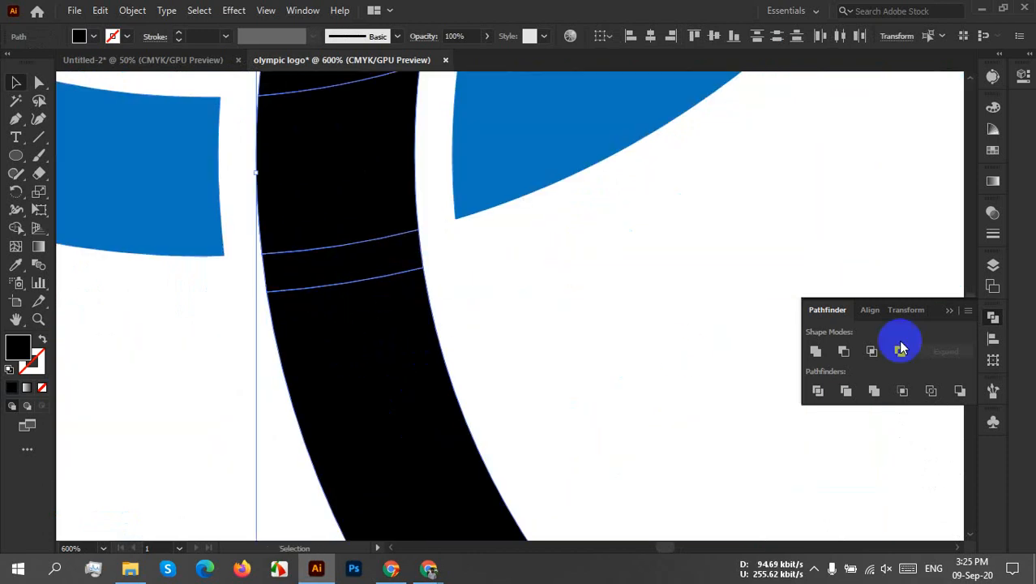
{"action": "left_click", "coordinate": [814, 351]}
{"action": "scroll", "coordinate": [579, 327], "scroll_direction": "down", "scroll_amount": 4}
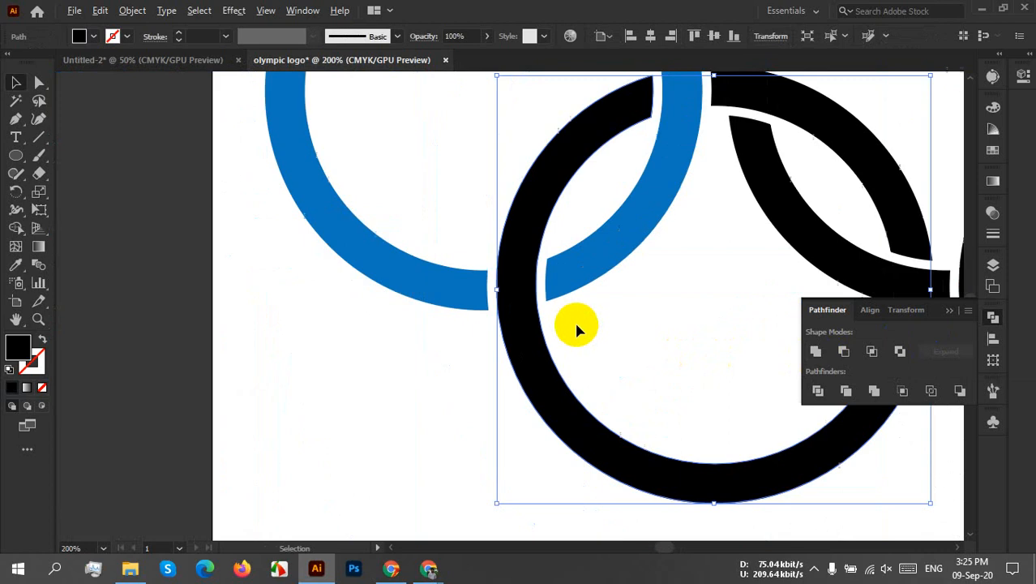
Step: Unite the five segments of the lower-left ring's upper-right arc, from its end beside the blue ring across the upper-middle ring
{"action": "left_click_drag", "start_coordinate": [749, 292], "coordinate": [489, 378]}
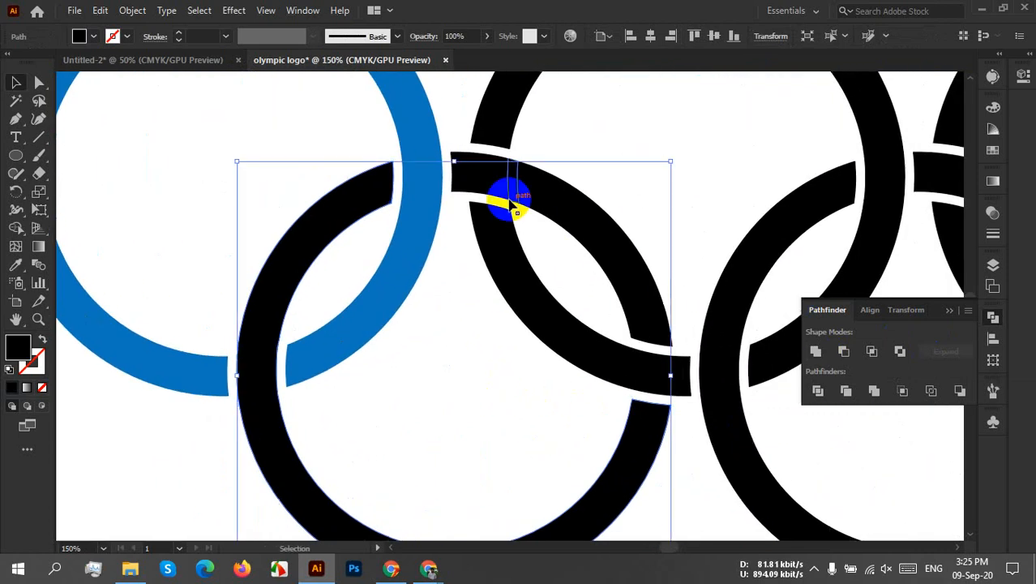
{"action": "left_click", "coordinate": [552, 245]}
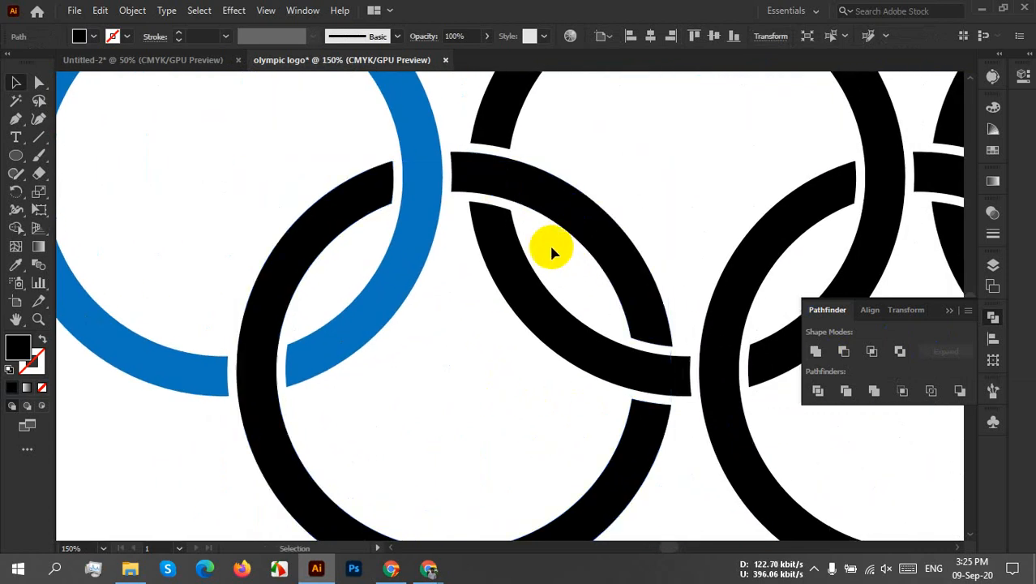
{"action": "left_click", "coordinate": [456, 174]}
{"action": "left_click", "coordinate": [484, 188], "text": "shift"}
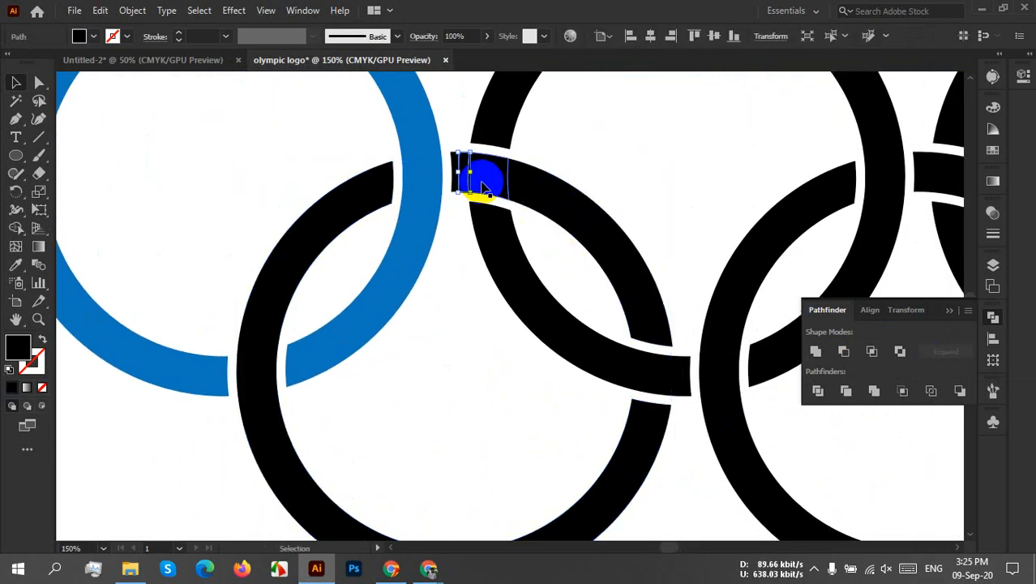
{"action": "scroll", "coordinate": [537, 193], "scroll_direction": "up", "scroll_amount": 4}
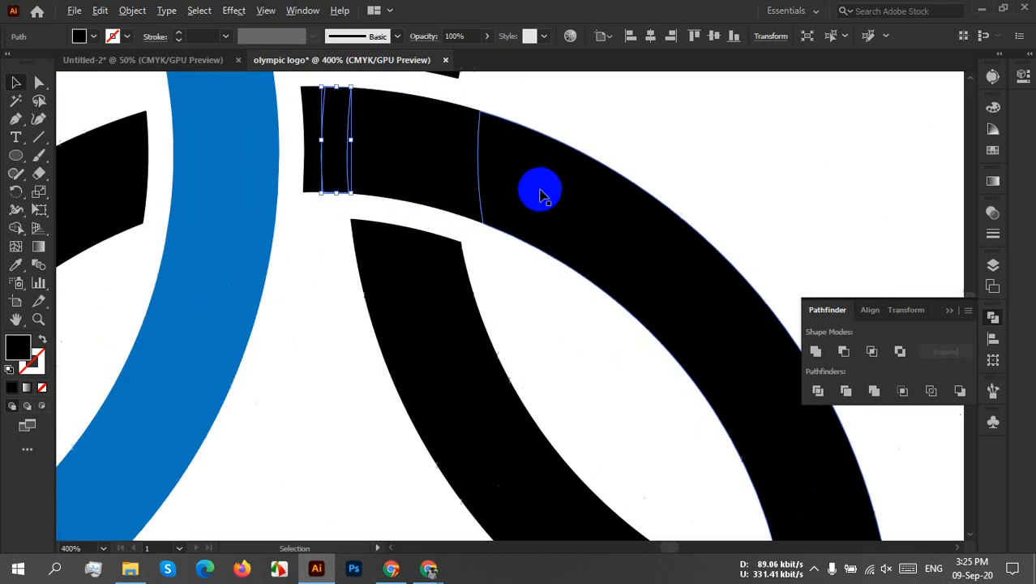
{"action": "left_click_drag", "start_coordinate": [395, 193], "coordinate": [464, 282]}
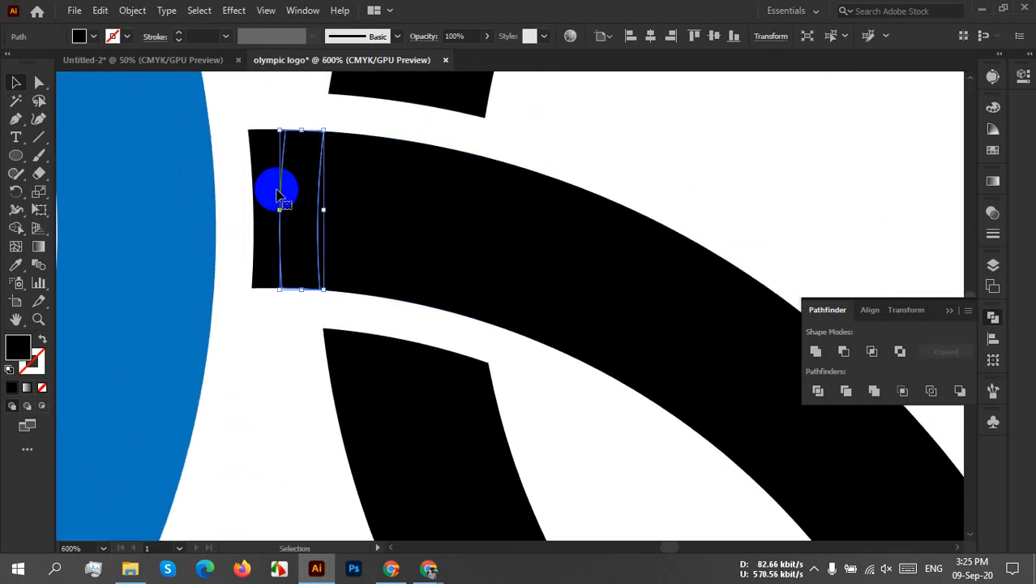
{"action": "left_click", "coordinate": [715, 134]}
{"action": "left_click", "coordinate": [264, 231]}
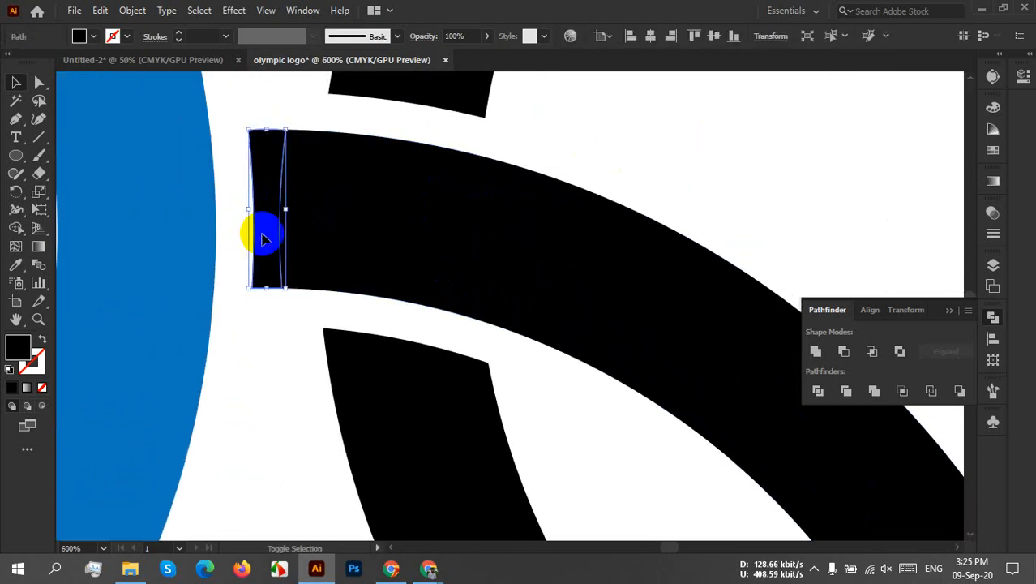
{"action": "left_click", "coordinate": [309, 230], "text": "shift"}
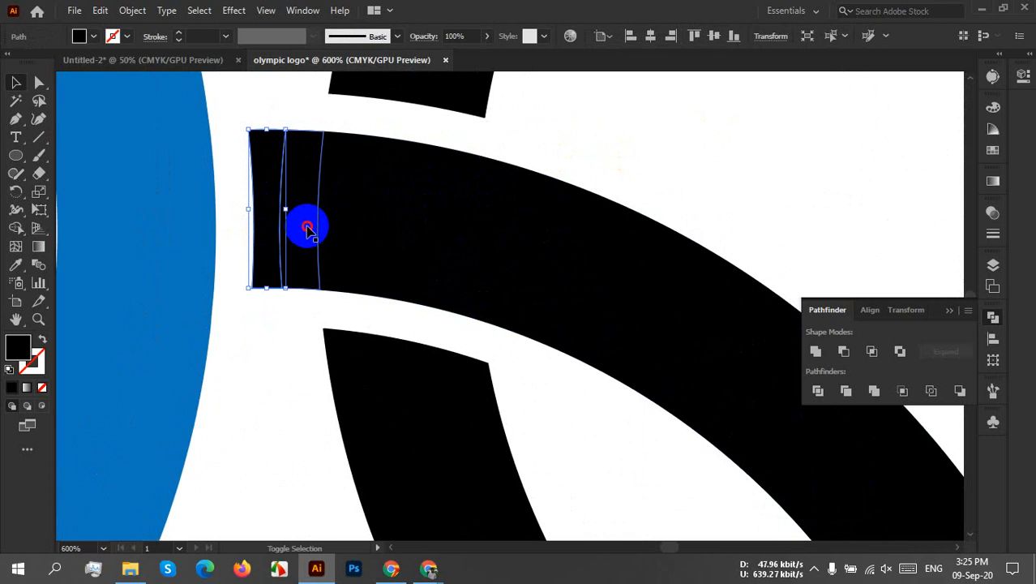
{"action": "left_click", "coordinate": [366, 207], "text": "shift"}
{"action": "left_click", "coordinate": [508, 225], "text": "shift"}
{"action": "left_click", "coordinate": [569, 229], "text": "shift"}
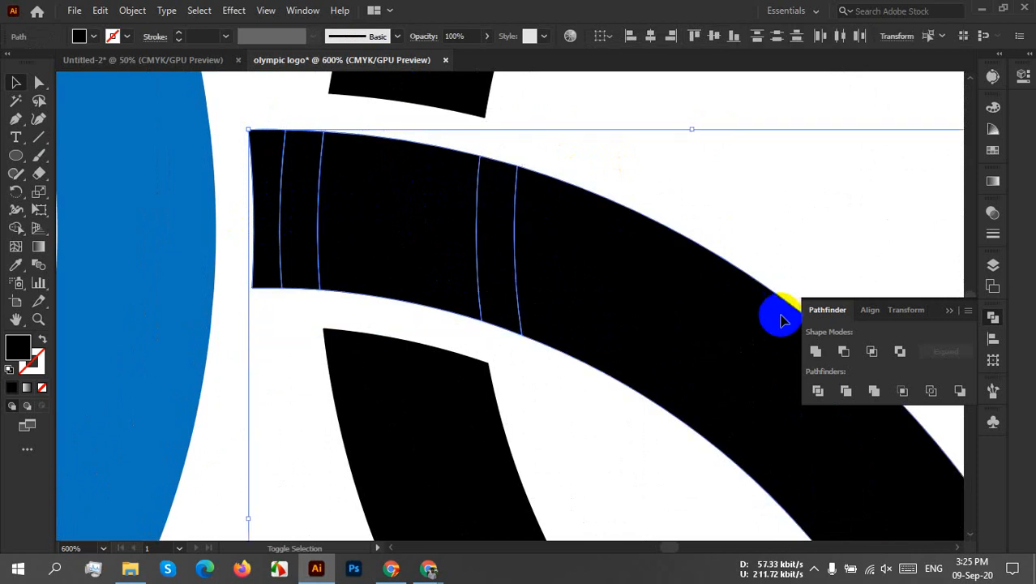
{"action": "left_click", "coordinate": [815, 351]}
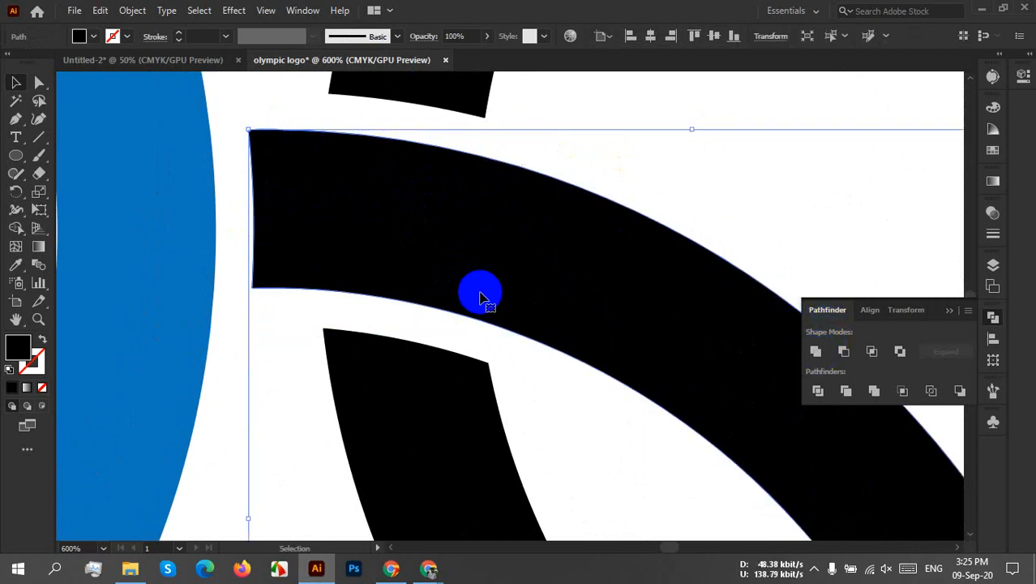
Step: Unite the two remaining parts of the lower-left ring and fill the ring with yellow
{"action": "scroll", "coordinate": [478, 293], "scroll_direction": "down", "scroll_amount": 5}
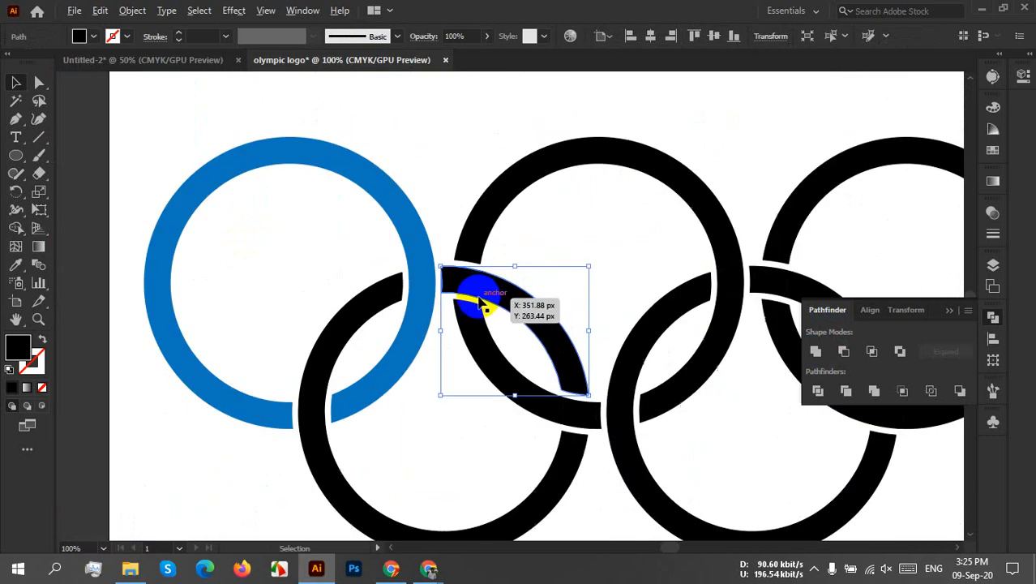
{"action": "left_click", "coordinate": [573, 478], "text": "shift"}
{"action": "left_click", "coordinate": [814, 348]}
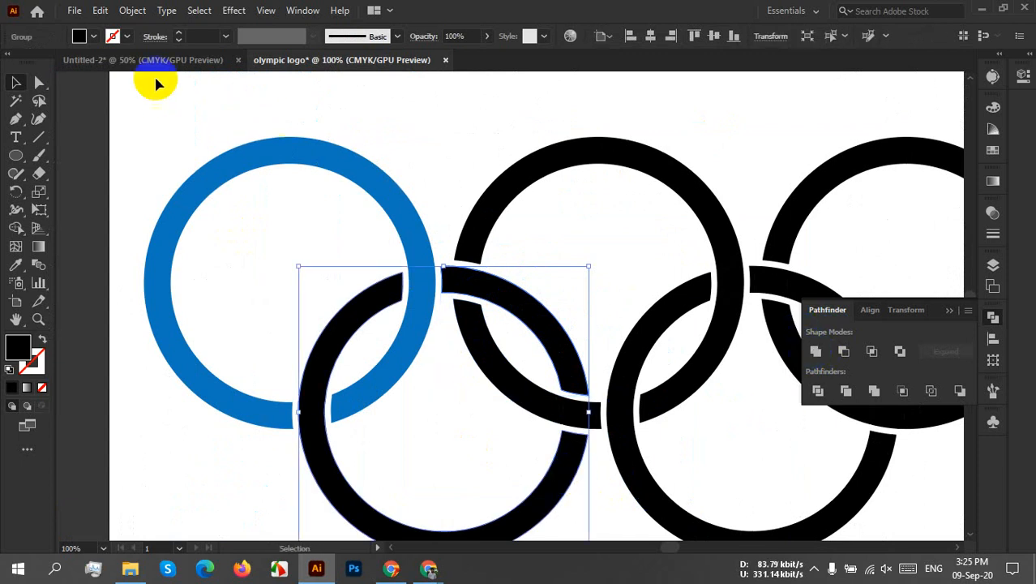
{"action": "left_click", "coordinate": [95, 37]}
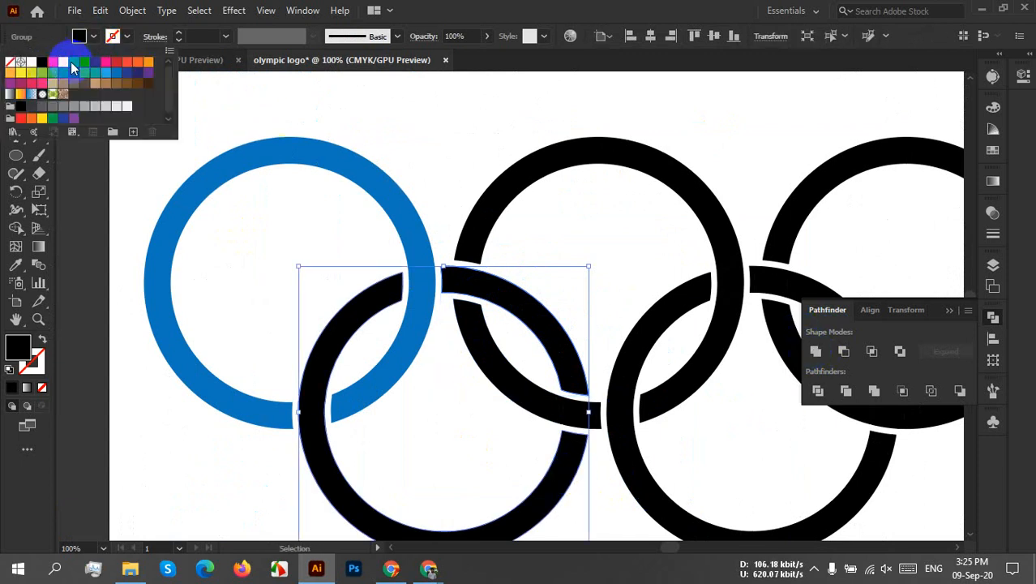
{"action": "left_click", "coordinate": [65, 62]}
{"action": "left_click", "coordinate": [603, 304]}
{"action": "left_click", "coordinate": [597, 238]}
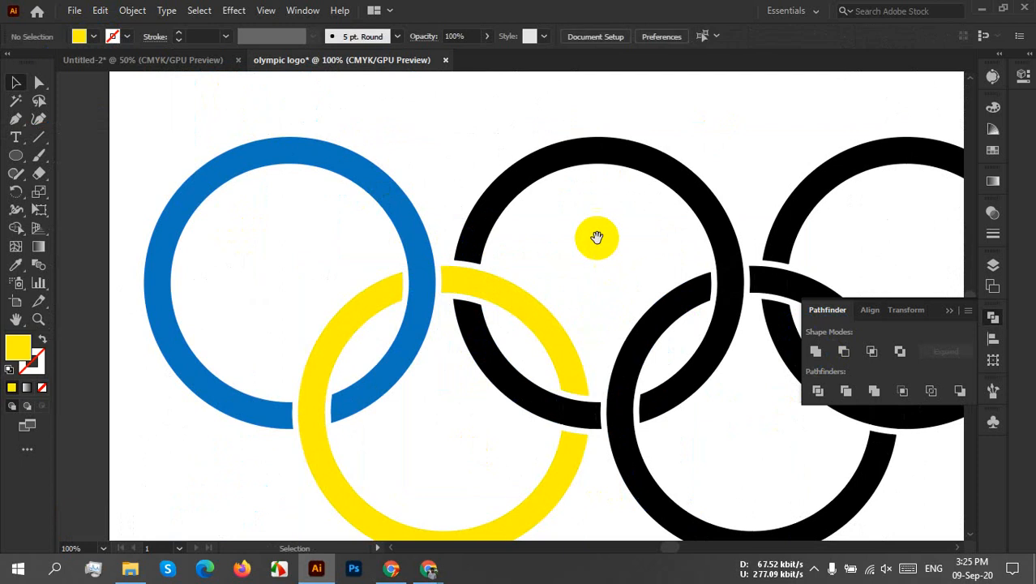
Step: Unite the end slices of the upper-middle ring's lower-left arc with its larger segment at the crossing with the yellow ring
{"action": "left_click_drag", "start_coordinate": [597, 239], "coordinate": [528, 272]}
{"action": "left_click", "coordinate": [421, 264]}
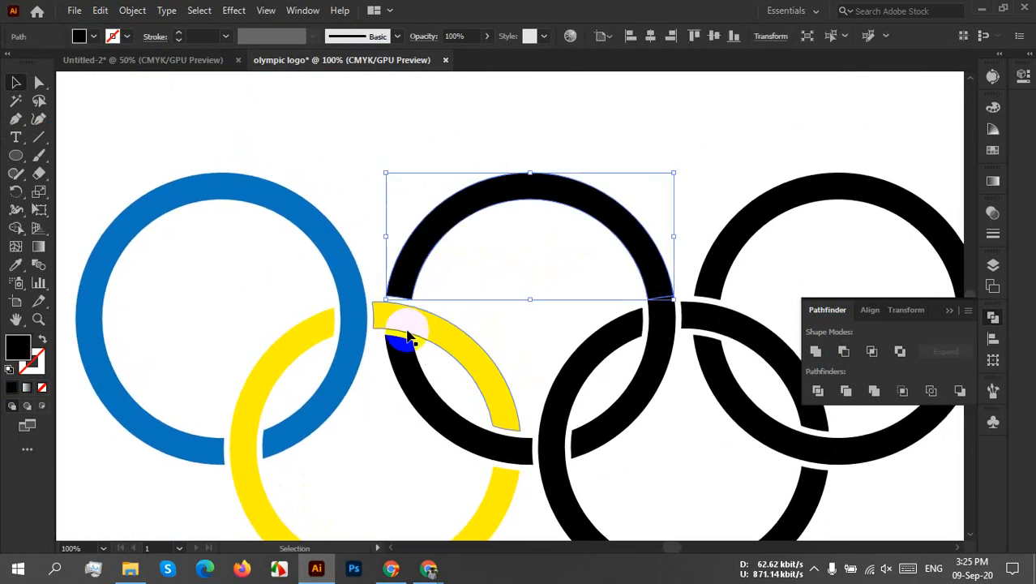
{"action": "scroll", "coordinate": [526, 451], "scroll_direction": "up", "scroll_amount": 3}
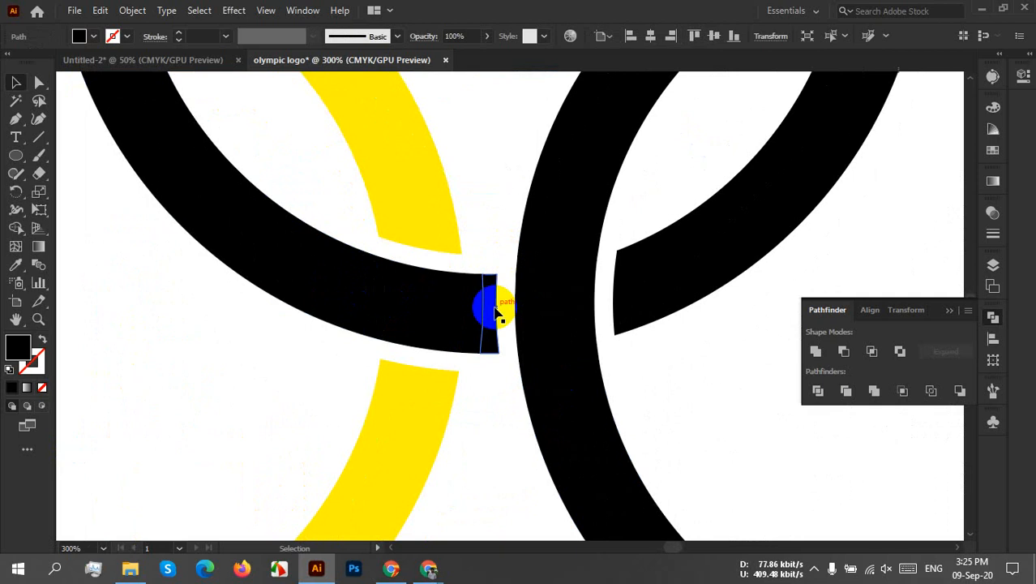
{"action": "left_click", "coordinate": [488, 316]}
{"action": "left_click_drag", "start_coordinate": [480, 332], "coordinate": [360, 314]}
{"action": "left_click", "coordinate": [339, 299], "text": "shift"}
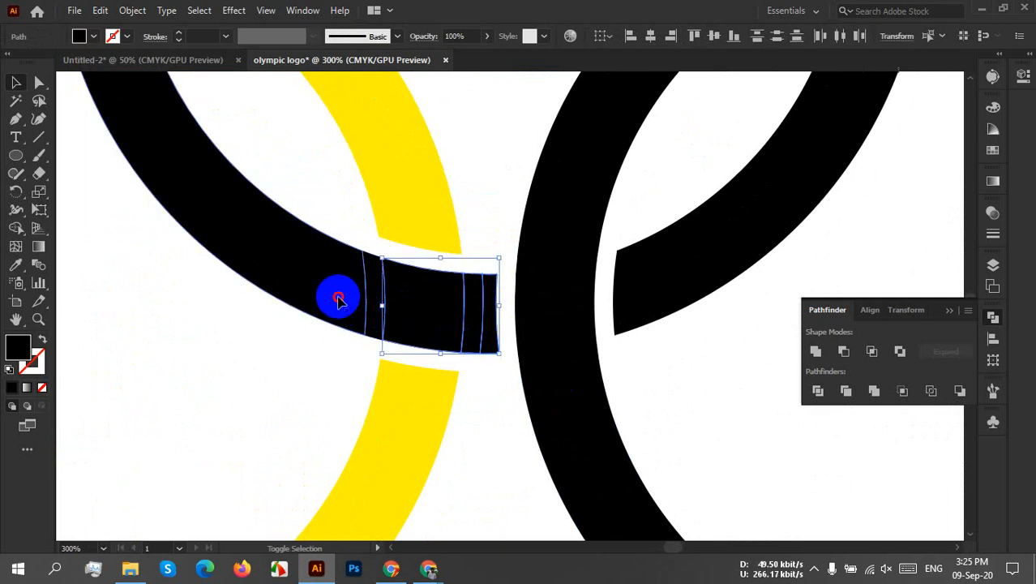
{"action": "left_click", "coordinate": [816, 351]}
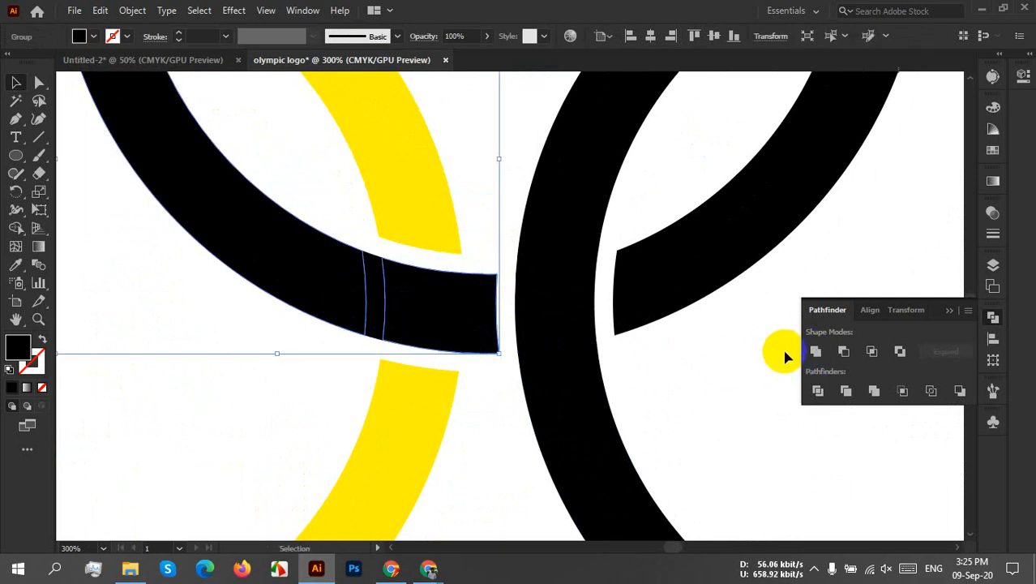
{"action": "left_click", "coordinate": [818, 351]}
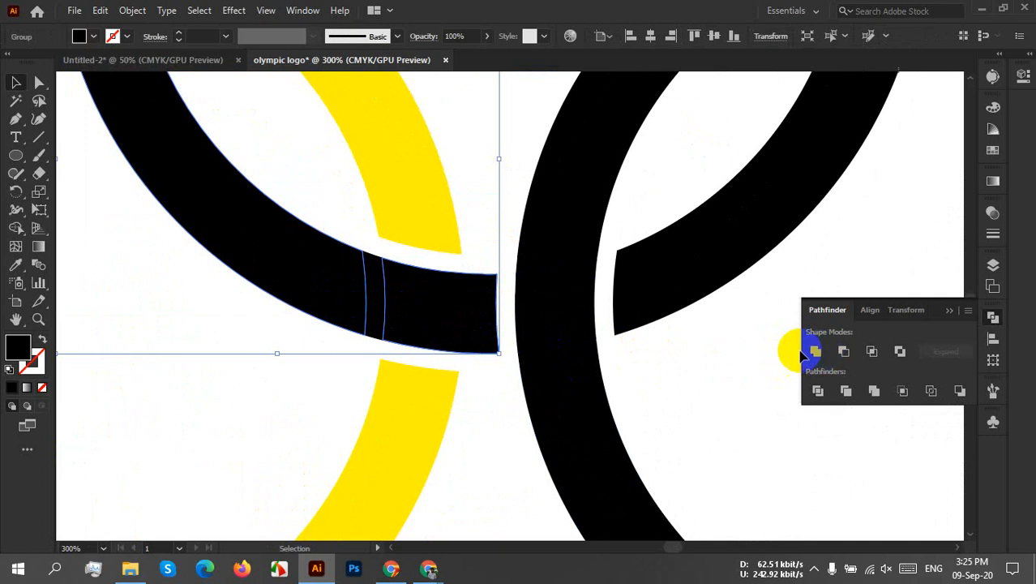
Step: Unite the remaining thin slice at the yellow ring's lower crossing with the upper-middle ring's lower-left arc and deselect it
{"action": "left_click", "coordinate": [357, 365]}
{"action": "left_click", "coordinate": [381, 308]}
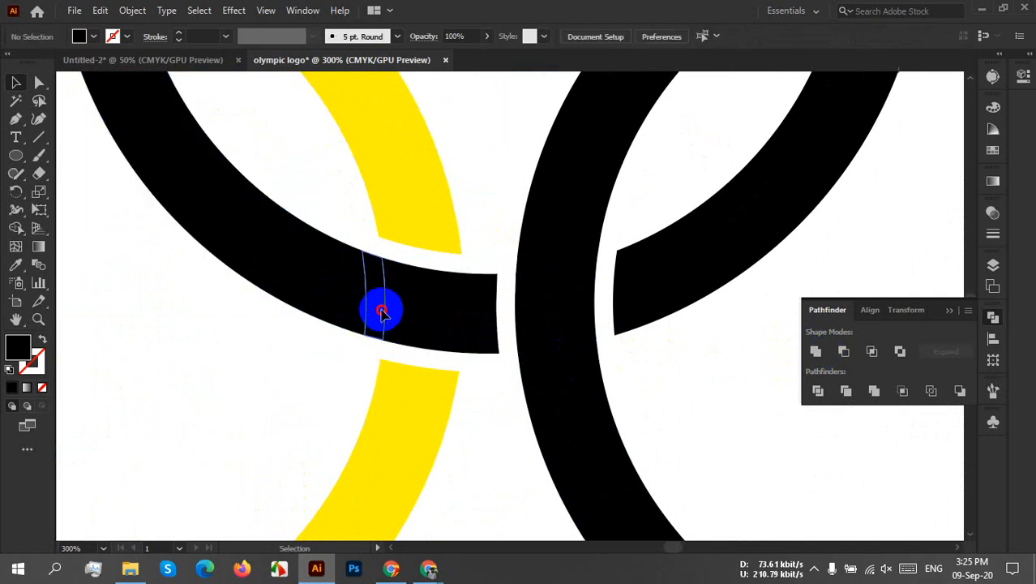
{"action": "left_click", "coordinate": [430, 328], "text": "shift"}
{"action": "left_click", "coordinate": [815, 351]}
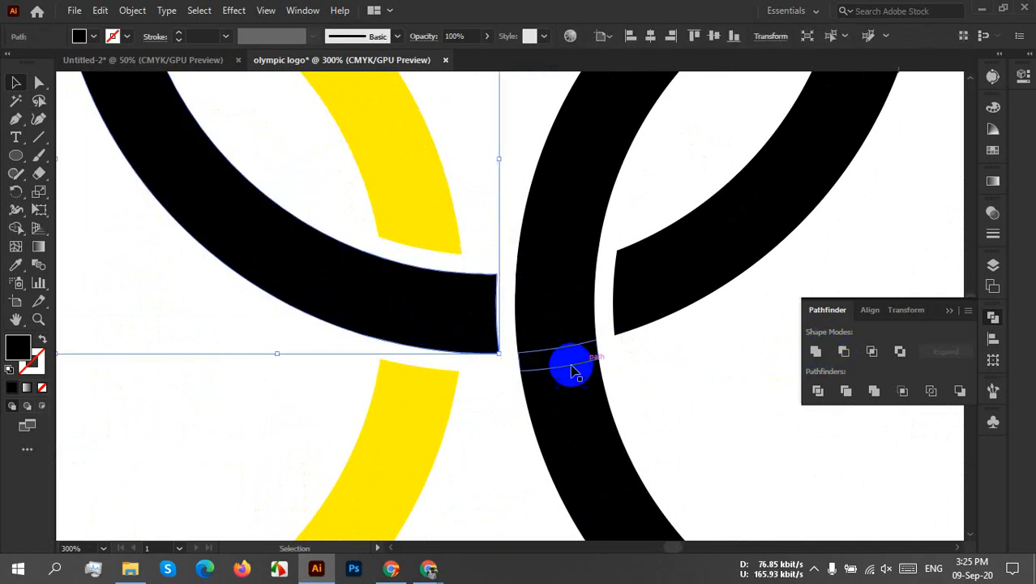
{"action": "left_click", "coordinate": [490, 374]}
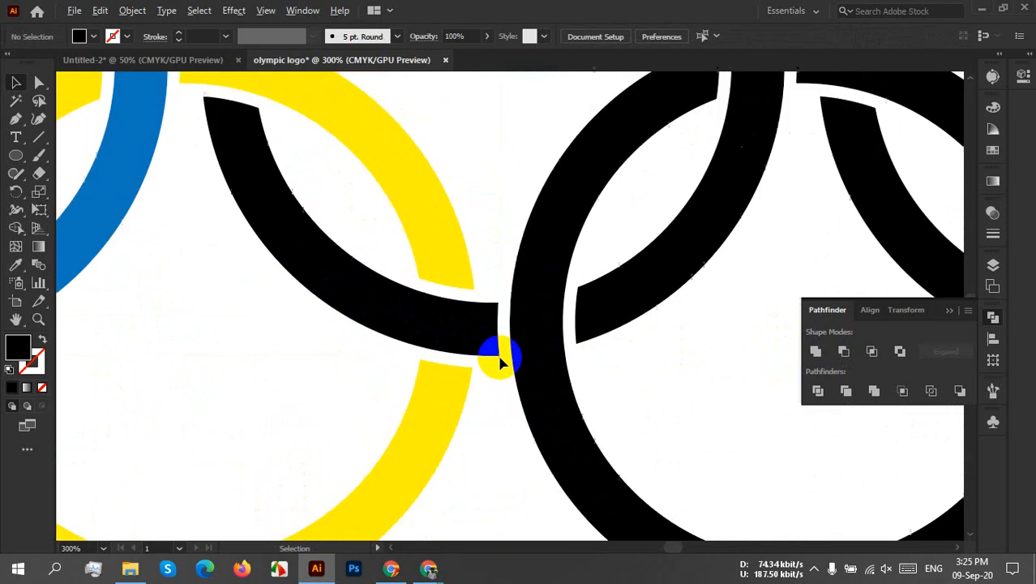
Step: Unite the upper-middle ring's top arc, its slices at the crossing with the lower-right ring, and its lower-right arc
{"action": "scroll", "coordinate": [501, 357], "scroll_direction": "down", "scroll_amount": 1}
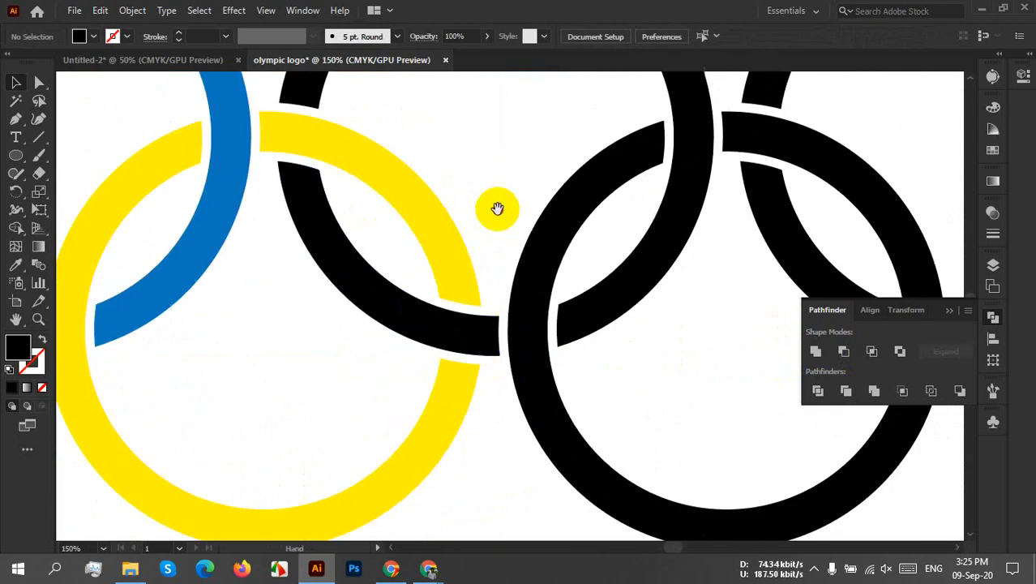
{"action": "left_click_drag", "start_coordinate": [497, 209], "coordinate": [393, 339]}
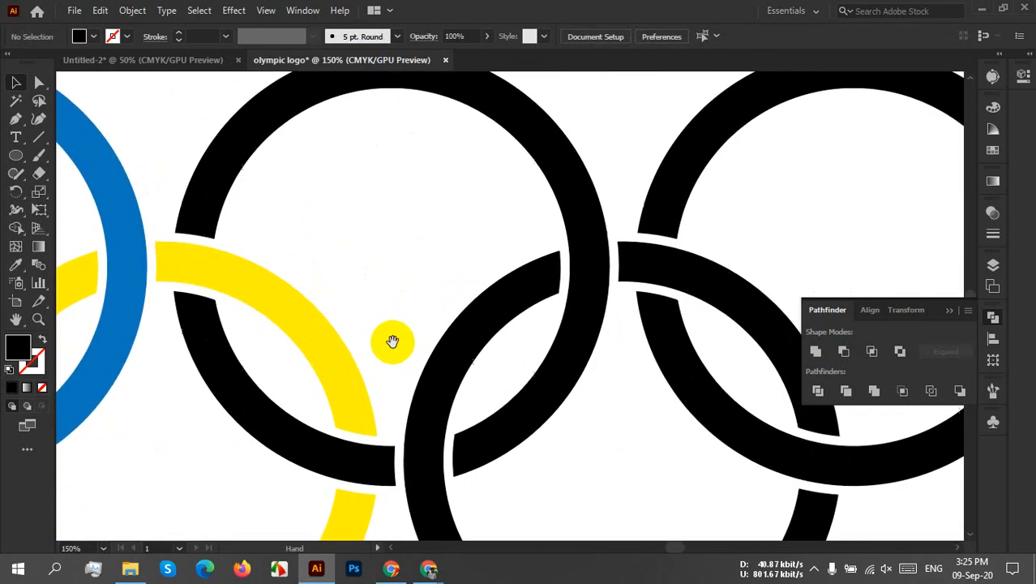
{"action": "left_click", "coordinate": [581, 209]}
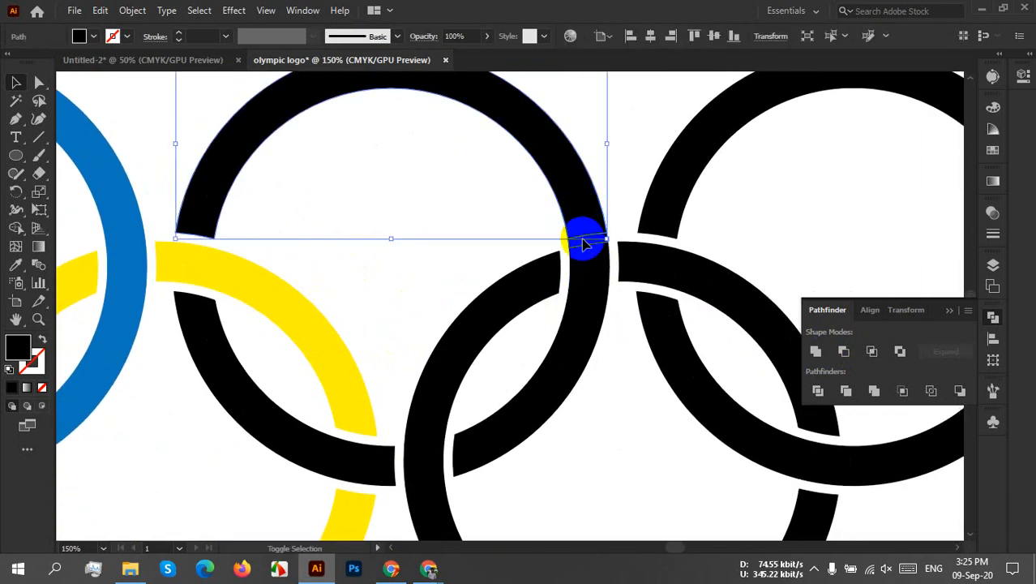
{"action": "left_click", "coordinate": [582, 243], "text": "shift"}
{"action": "left_click", "coordinate": [585, 263], "text": "shift"}
{"action": "left_click", "coordinate": [582, 301], "text": "shift"}
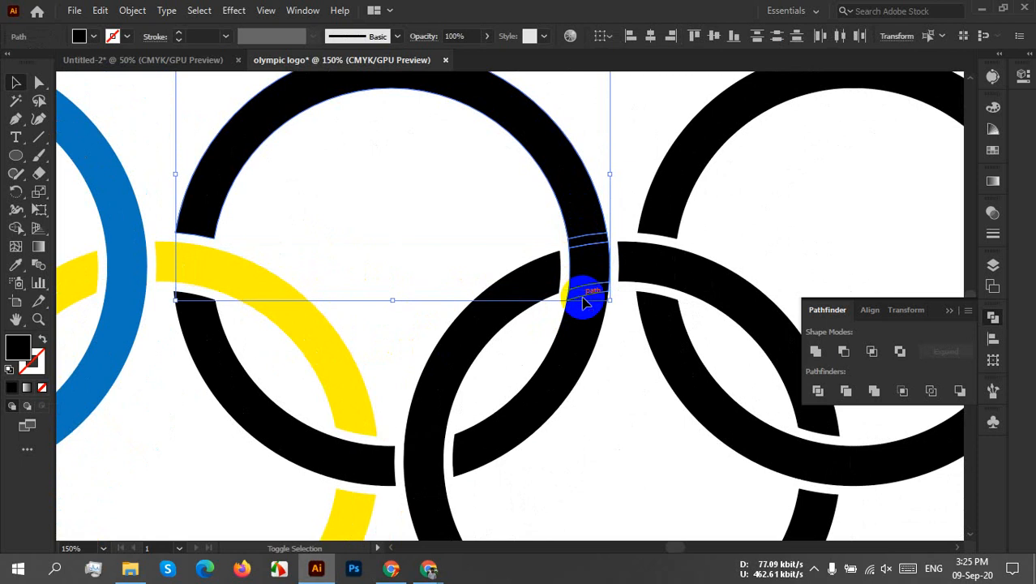
{"action": "left_click", "coordinate": [583, 319], "text": "shift"}
{"action": "left_click", "coordinate": [815, 351]}
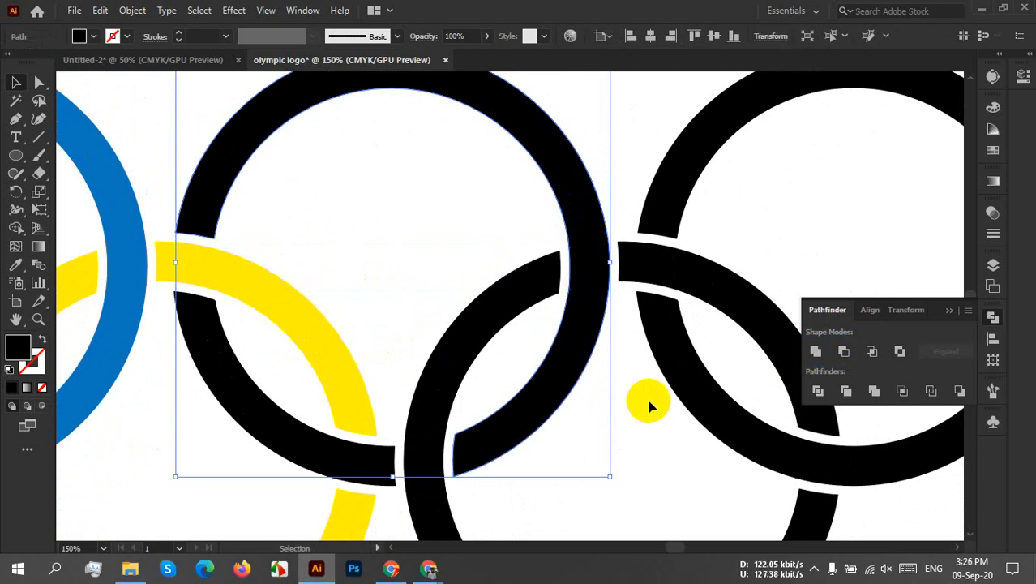
Step: Unite the lower-right ring's upper-left arc, crossing slices and large lower segment, and join its upper-right arc pieces to them
{"action": "left_click_drag", "start_coordinate": [639, 408], "coordinate": [405, 271]}
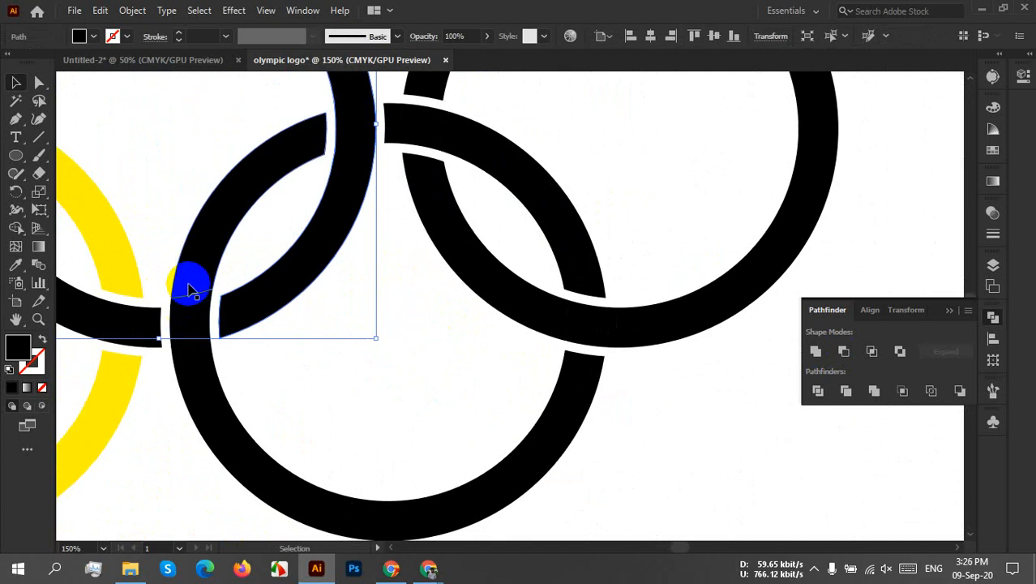
{"action": "left_click", "coordinate": [190, 283]}
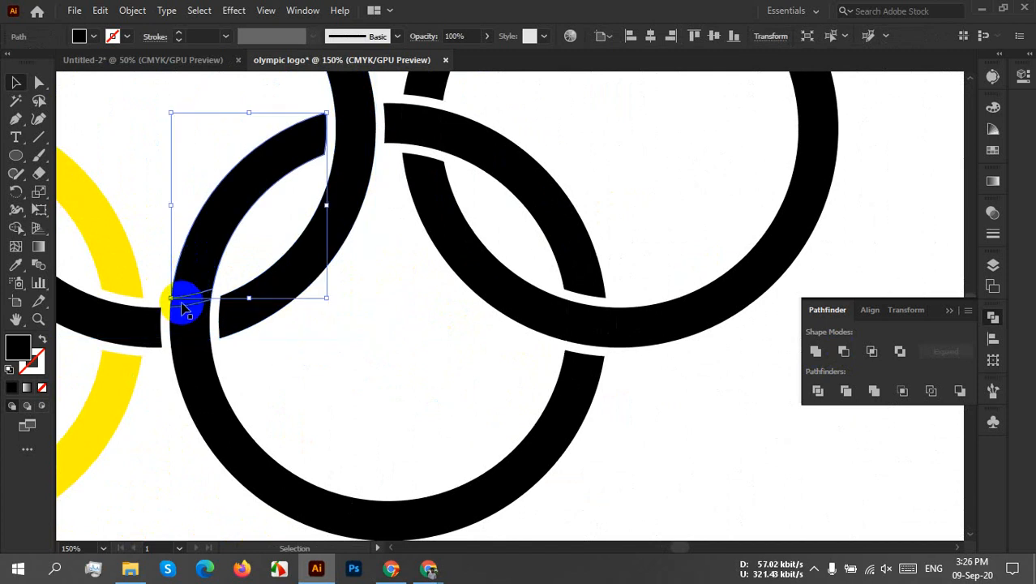
{"action": "left_click", "coordinate": [192, 367], "text": "shift"}
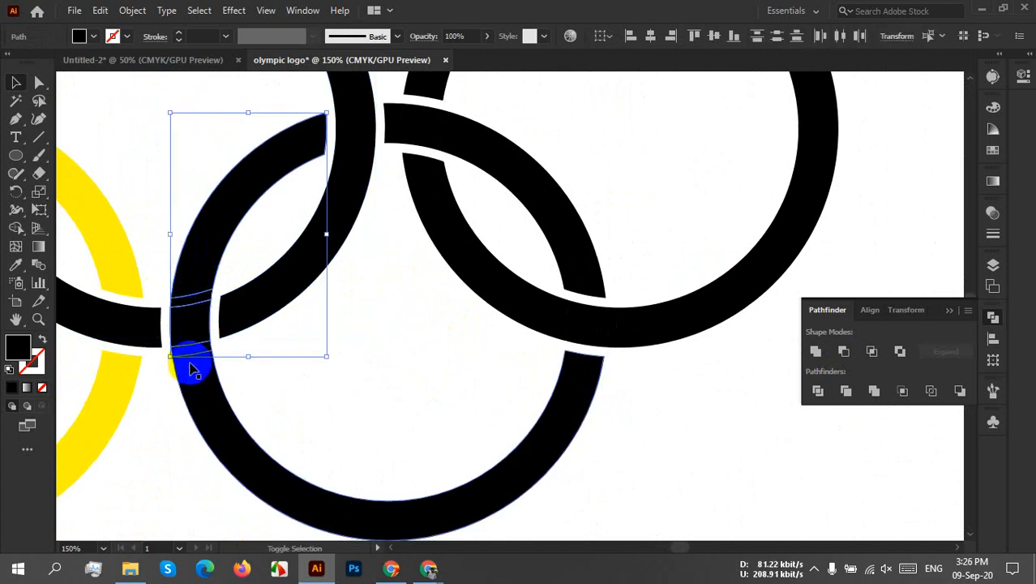
{"action": "left_click", "coordinate": [191, 370], "text": "shift"}
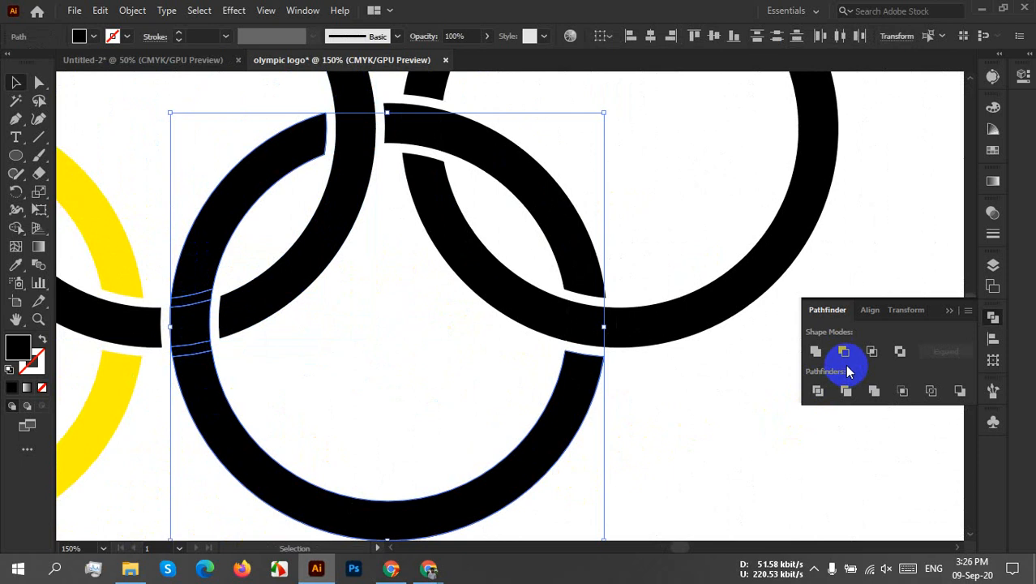
{"action": "left_click", "coordinate": [816, 351]}
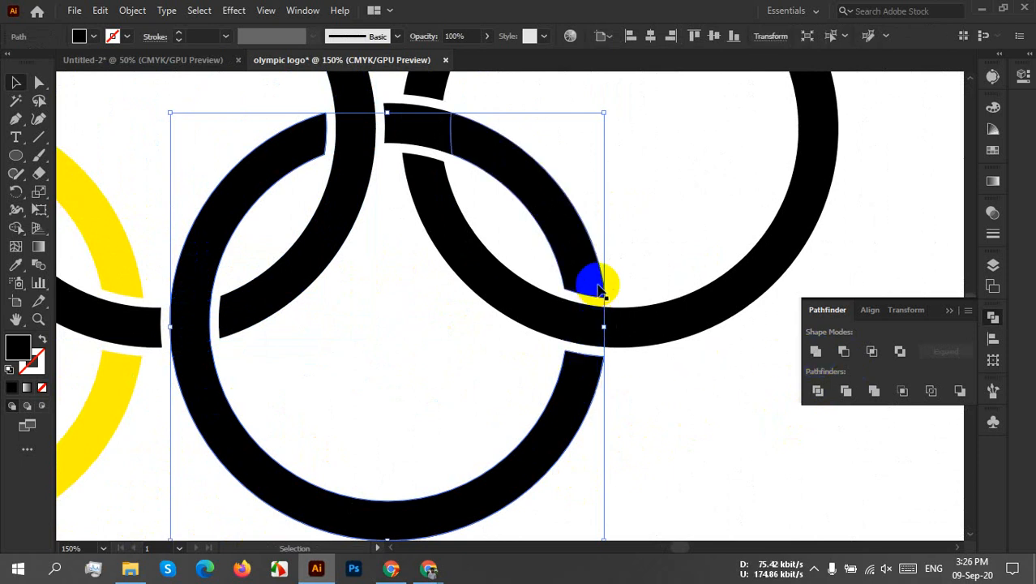
{"action": "left_click", "coordinate": [388, 123], "text": "shift"}
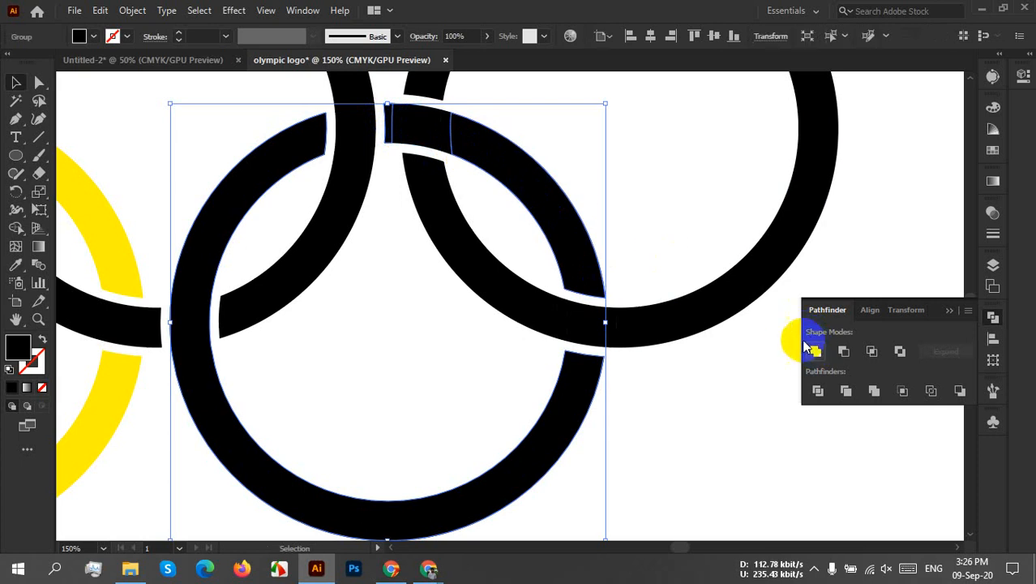
Step: Fill the united parts of the lower-right ring with green and deselect them
{"action": "left_click", "coordinate": [81, 36]}
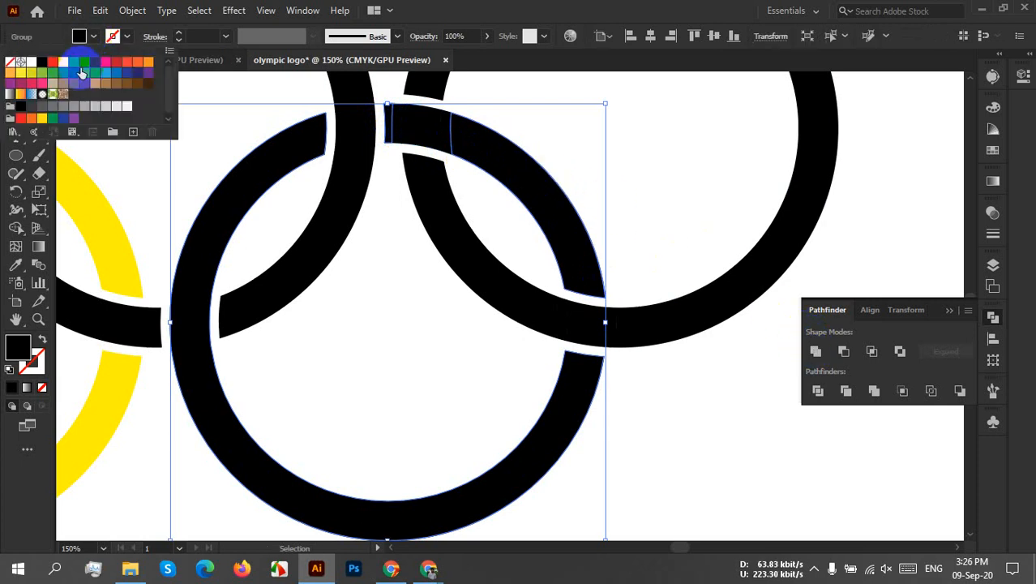
{"action": "left_click", "coordinate": [62, 73]}
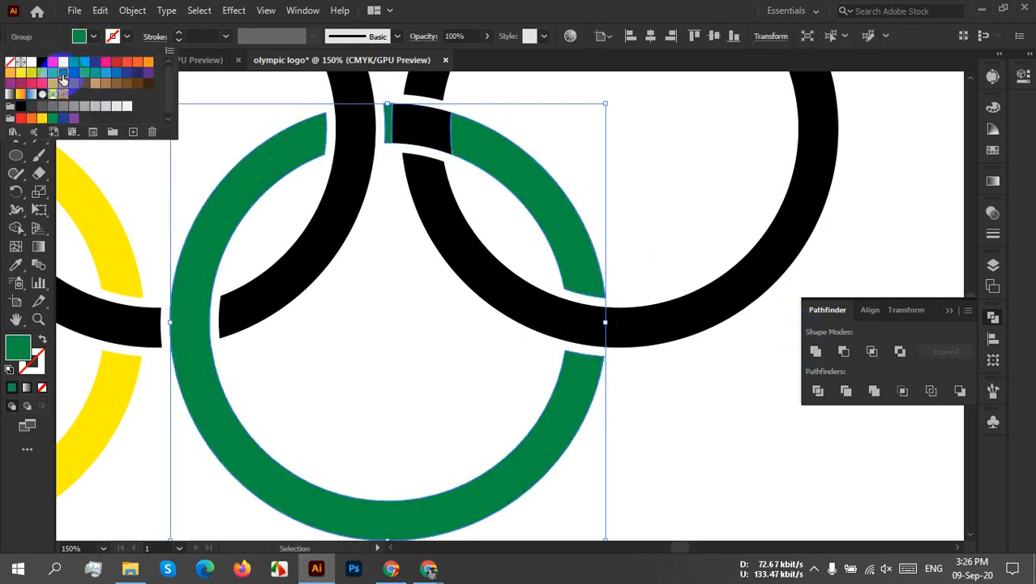
{"action": "left_click", "coordinate": [544, 213]}
{"action": "left_click", "coordinate": [636, 169]}
Step: Unite the lower-right ring's black slices at its upper crossing with the upper-right ring
{"action": "left_click", "coordinate": [421, 131]}
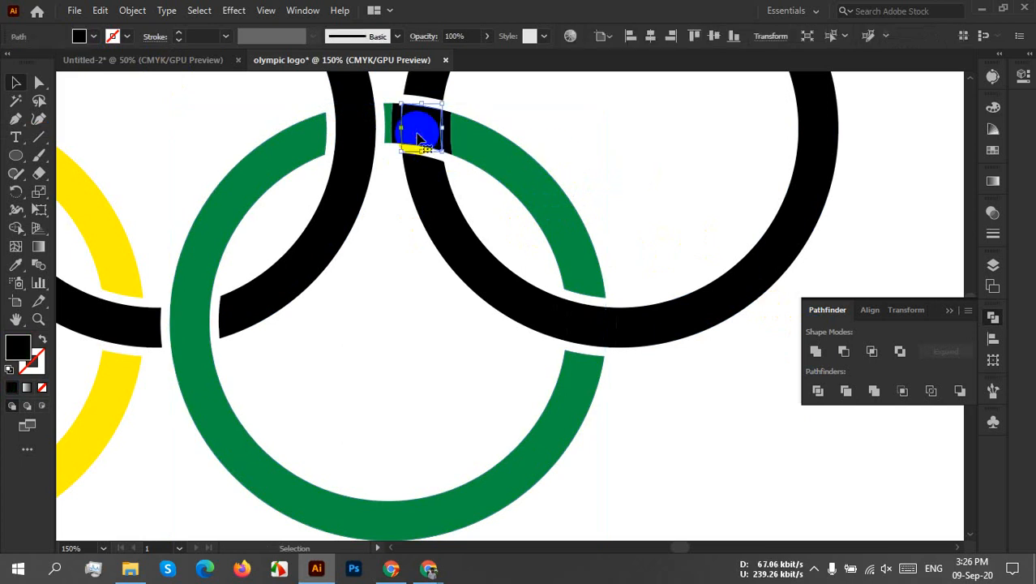
{"action": "scroll", "coordinate": [419, 134], "scroll_direction": "up", "scroll_amount": 2}
{"action": "left_click", "coordinate": [609, 214]}
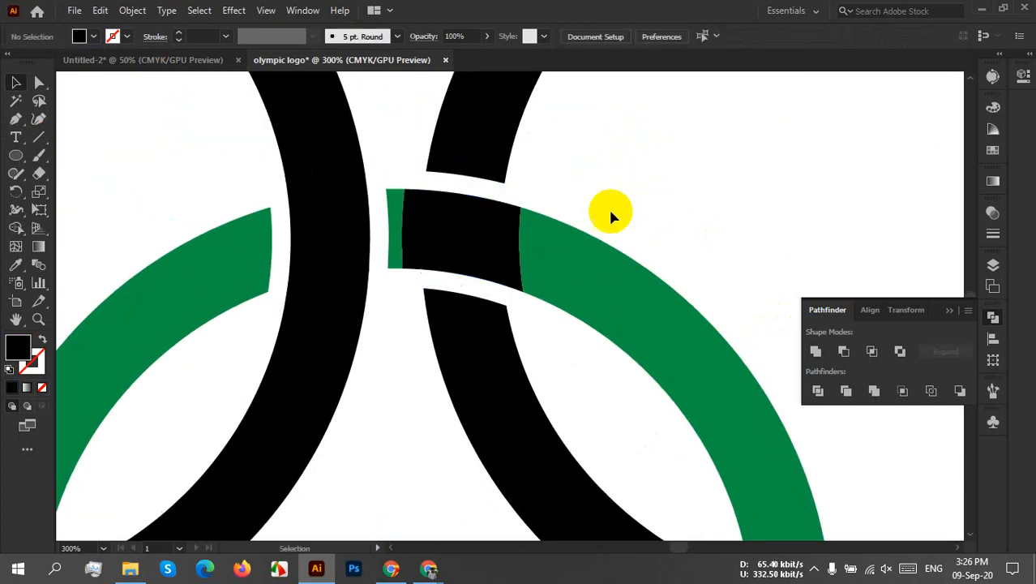
{"action": "left_click", "coordinate": [399, 228]}
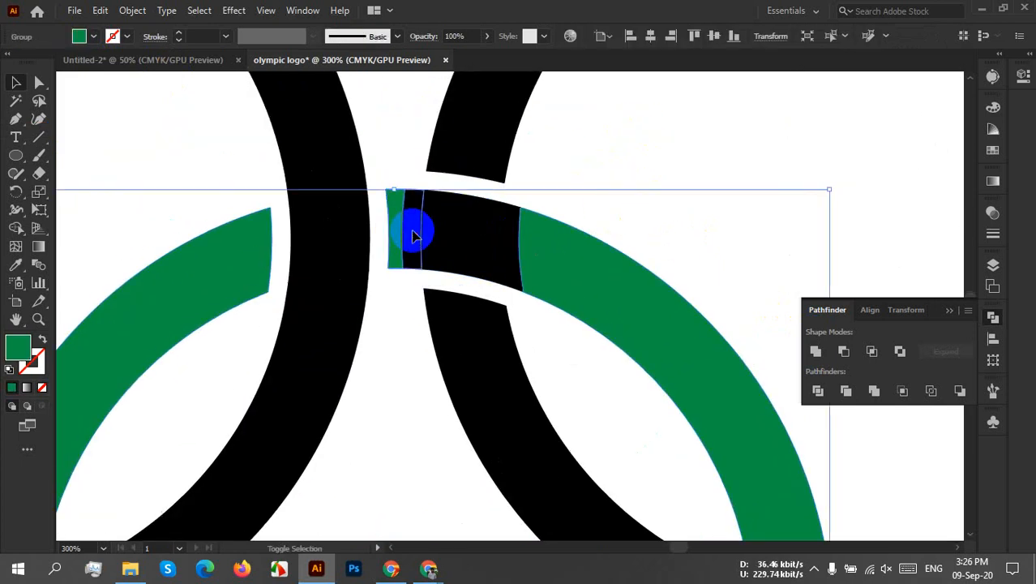
{"action": "left_click", "coordinate": [437, 240], "text": "shift"}
{"action": "left_click", "coordinate": [513, 240], "text": "shift"}
{"action": "left_click", "coordinate": [556, 259], "text": "shift"}
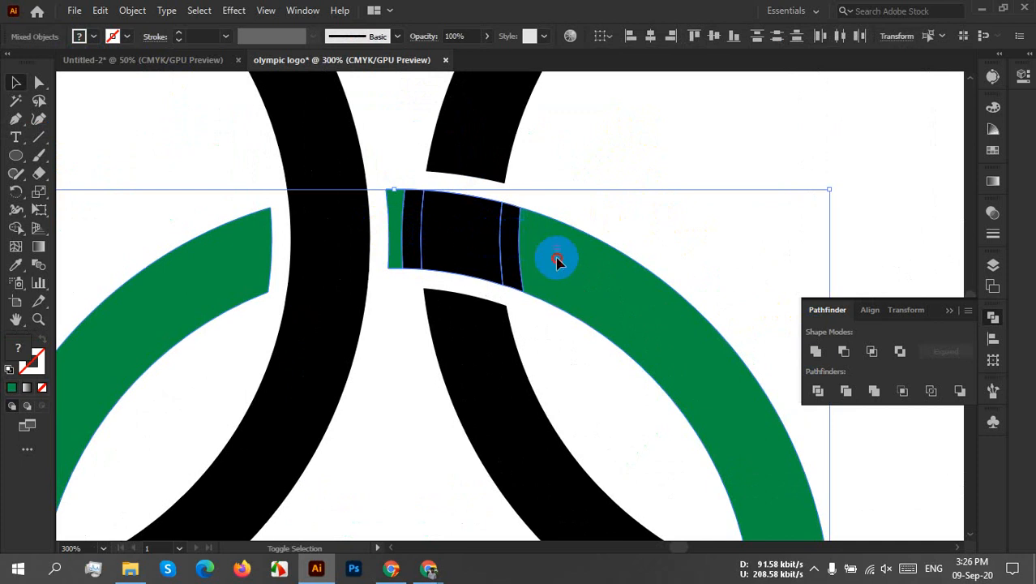
{"action": "left_click", "coordinate": [817, 350]}
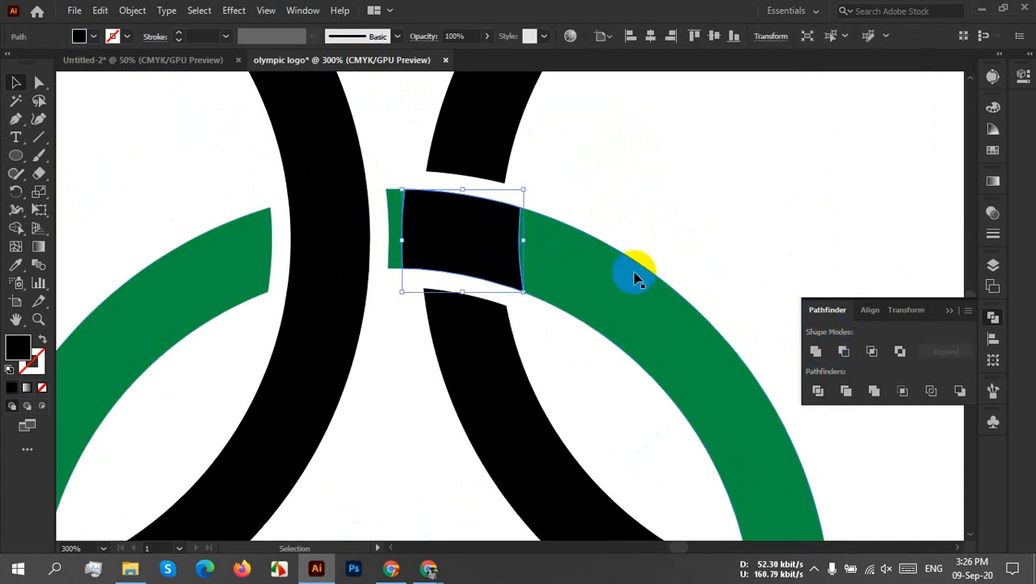
Step: Unite the black crossing piece with the green parts of the lower-right ring and deselect the result
{"action": "left_click", "coordinate": [570, 209]}
{"action": "left_click", "coordinate": [492, 237]}
{"action": "left_click", "coordinate": [575, 261], "text": "shift"}
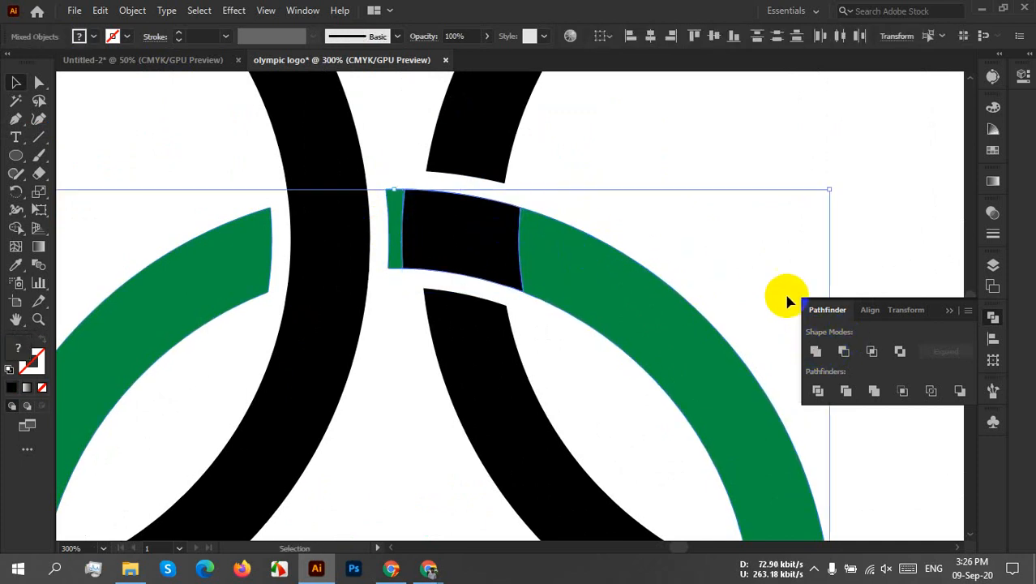
{"action": "left_click", "coordinate": [816, 350]}
{"action": "left_click", "coordinate": [691, 239]}
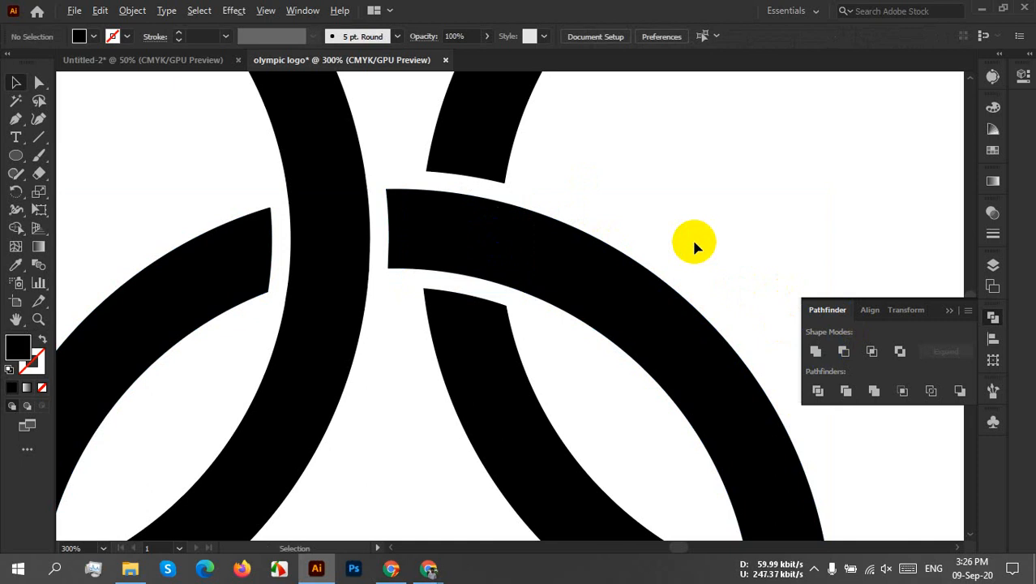
Step: Fill the whole lower-right ring with green and deselect it
{"action": "scroll", "coordinate": [692, 238], "scroll_direction": "down", "scroll_amount": 4}
{"action": "left_click", "coordinate": [636, 235]}
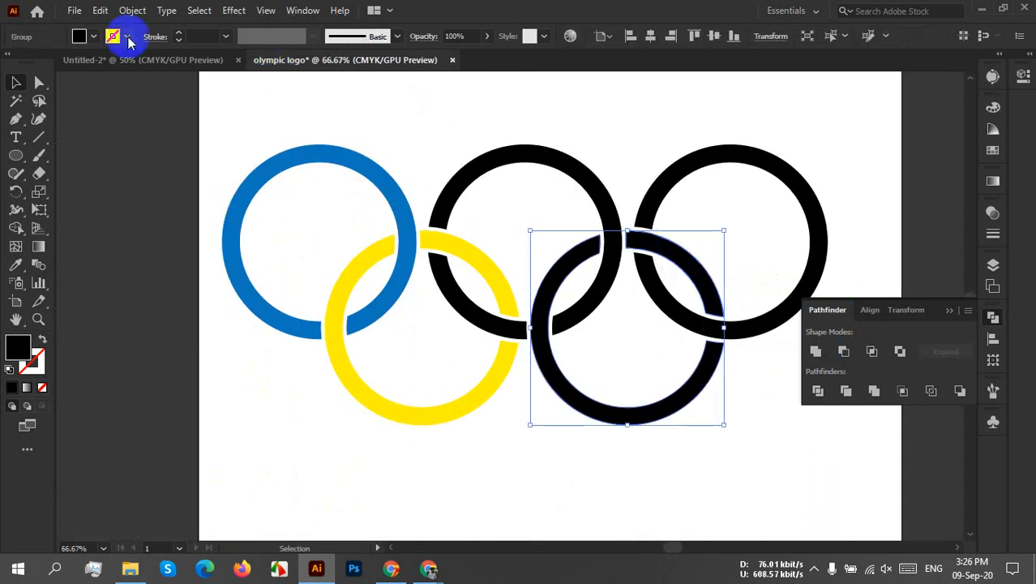
{"action": "left_click", "coordinate": [93, 37]}
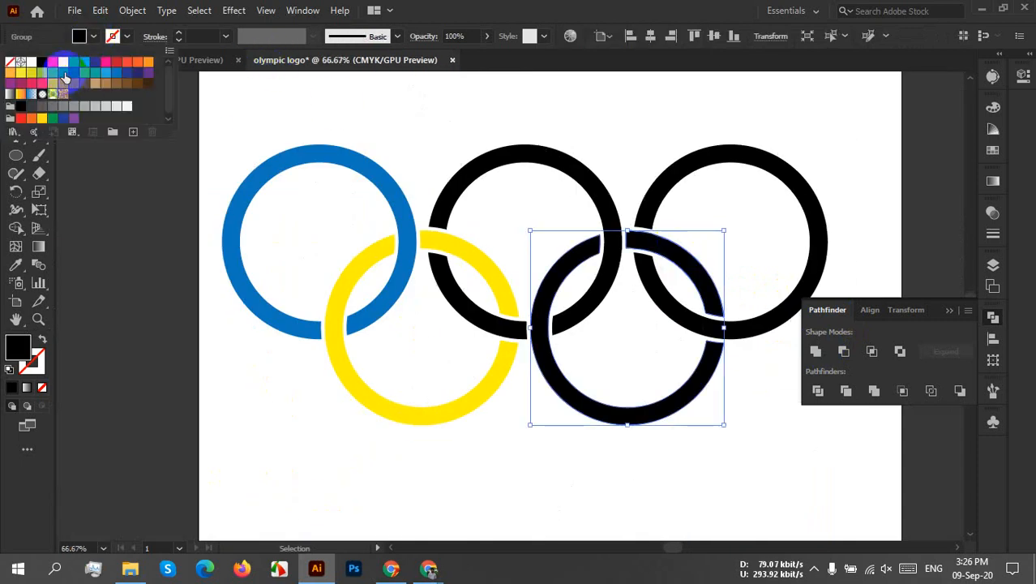
{"action": "left_click", "coordinate": [54, 72]}
{"action": "left_click", "coordinate": [745, 220]}
{"action": "left_click", "coordinate": [748, 219]}
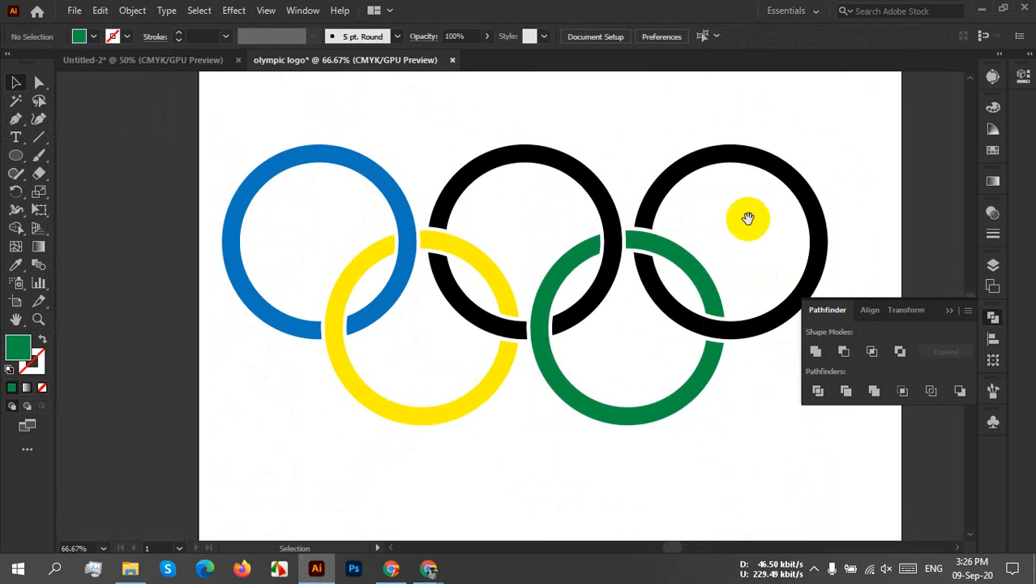
Step: Fill the large segment of the upper-right ring with red
{"action": "left_click_drag", "start_coordinate": [747, 219], "coordinate": [532, 231]}
{"action": "scroll", "coordinate": [580, 289], "scroll_direction": "up", "scroll_amount": 1}
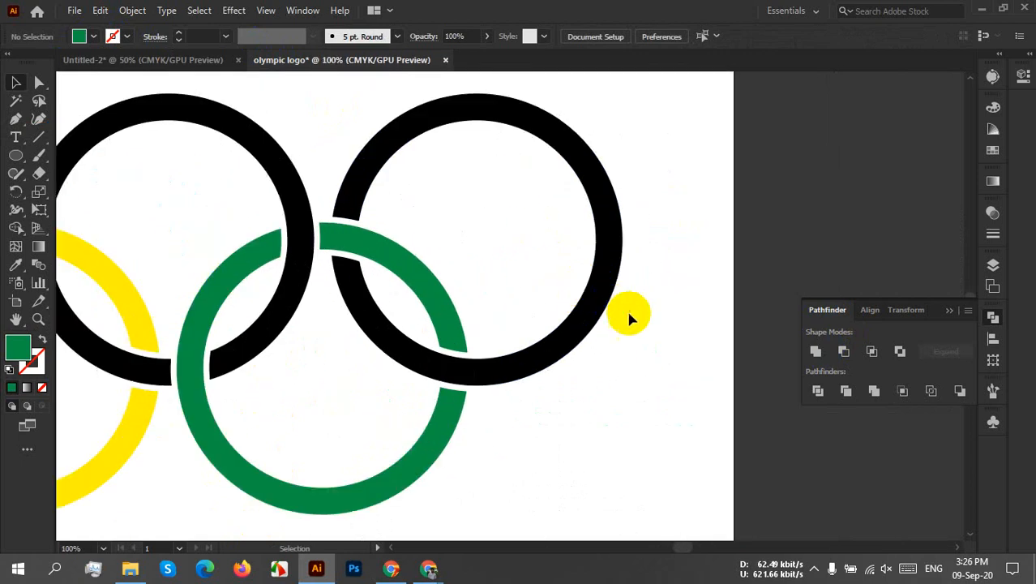
{"action": "left_click", "coordinate": [588, 158]}
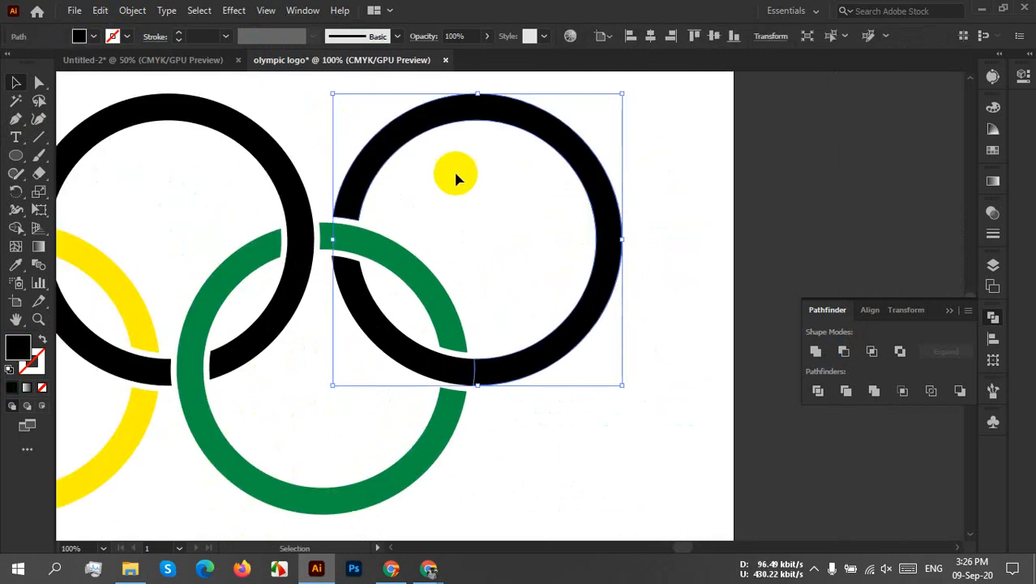
{"action": "left_click", "coordinate": [81, 40]}
{"action": "left_click", "coordinate": [52, 62]}
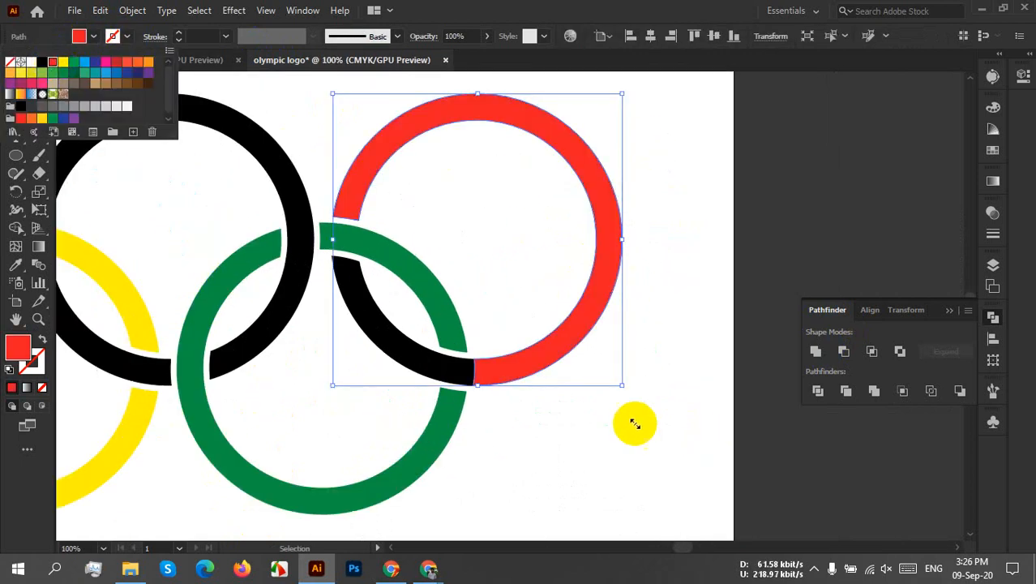
Step: Unite the upper-right ring's red segment with the black slices at its lower crossing with the green ring
{"action": "scroll", "coordinate": [484, 394], "scroll_direction": "up", "scroll_amount": 3}
{"action": "left_click", "coordinate": [463, 377], "text": "shift"}
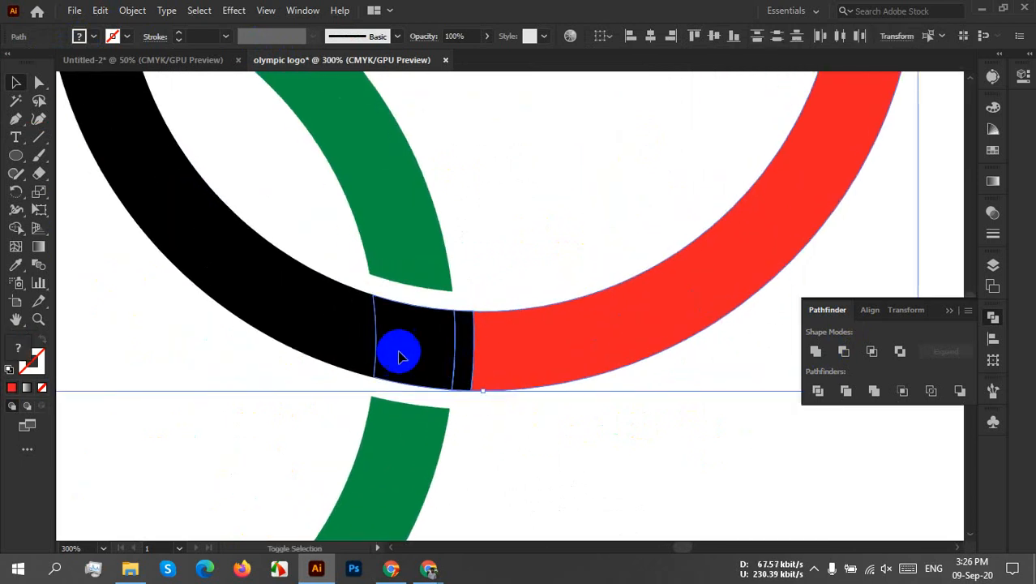
{"action": "left_click", "coordinate": [361, 335], "text": "shift"}
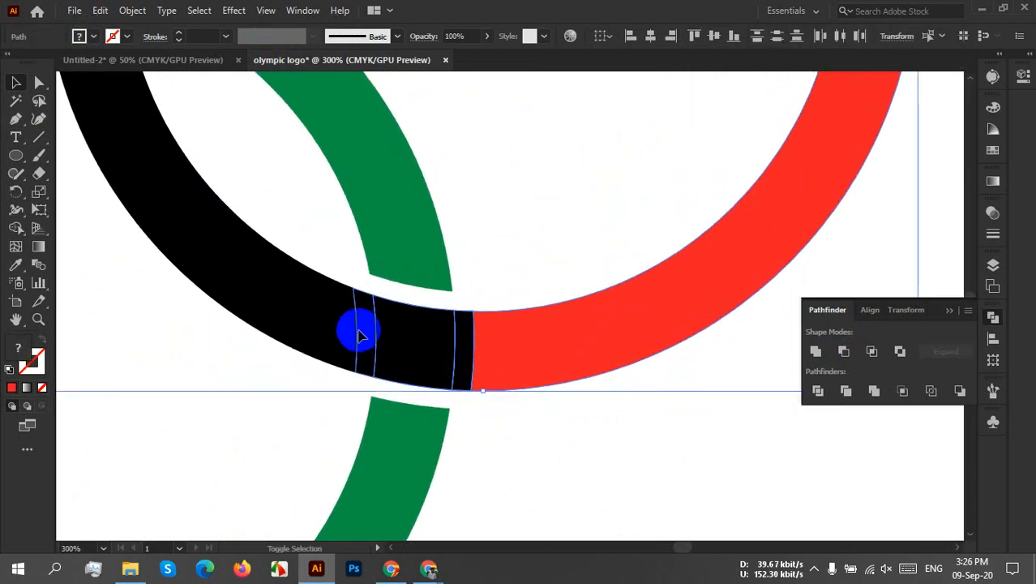
{"action": "left_click", "coordinate": [816, 350]}
{"action": "scroll", "coordinate": [525, 363], "scroll_direction": "down", "scroll_amount": 4}
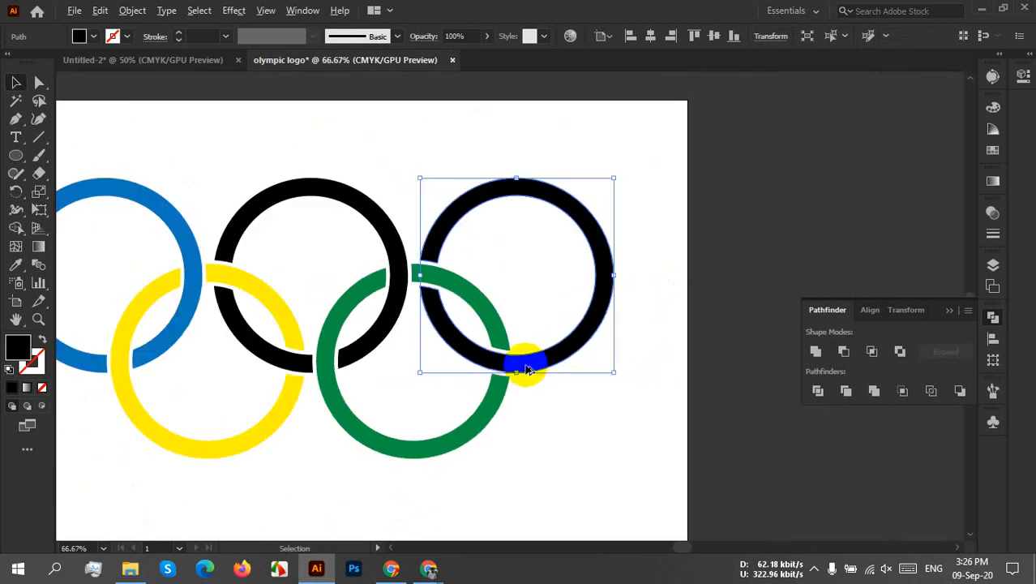
Step: Fill the whole united upper-right ring with red and deselect it
{"action": "left_click", "coordinate": [90, 46]}
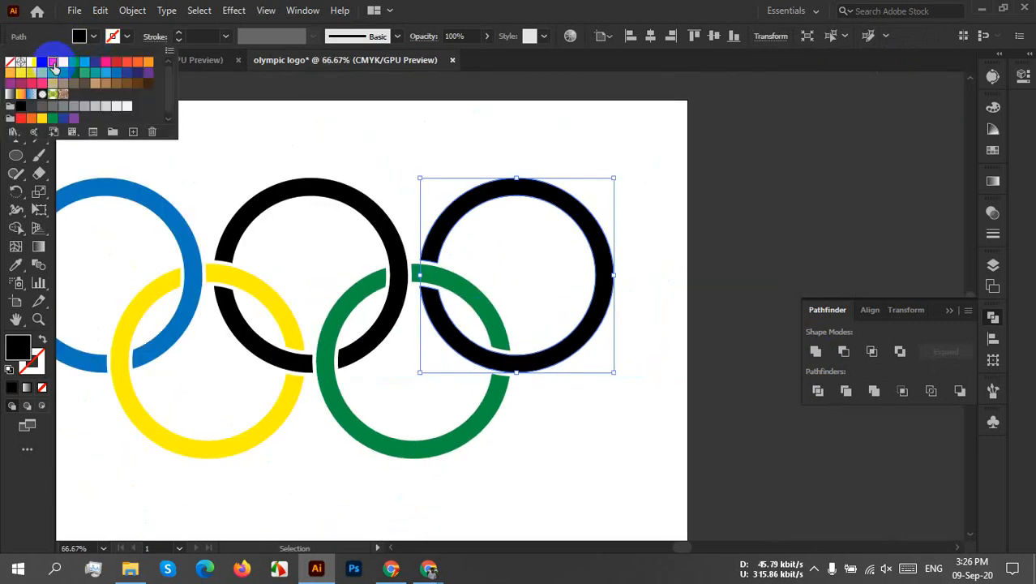
{"action": "left_click", "coordinate": [50, 54]}
{"action": "left_click", "coordinate": [548, 403]}
{"action": "left_click", "coordinate": [551, 388]}
{"action": "scroll", "coordinate": [537, 405], "scroll_direction": "down", "scroll_amount": 3}
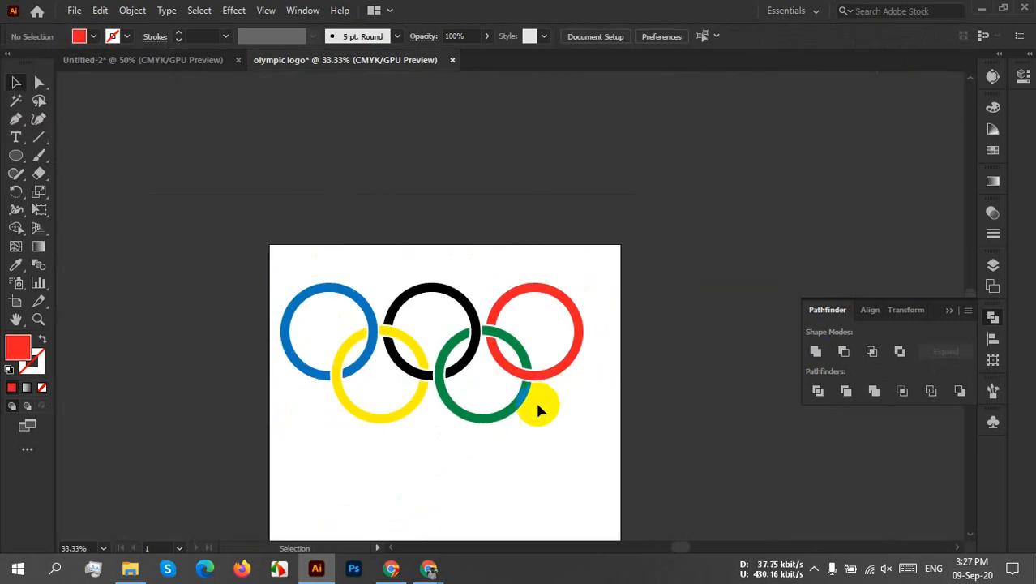
{"action": "scroll", "coordinate": [614, 306], "scroll_direction": "up", "scroll_amount": 2}
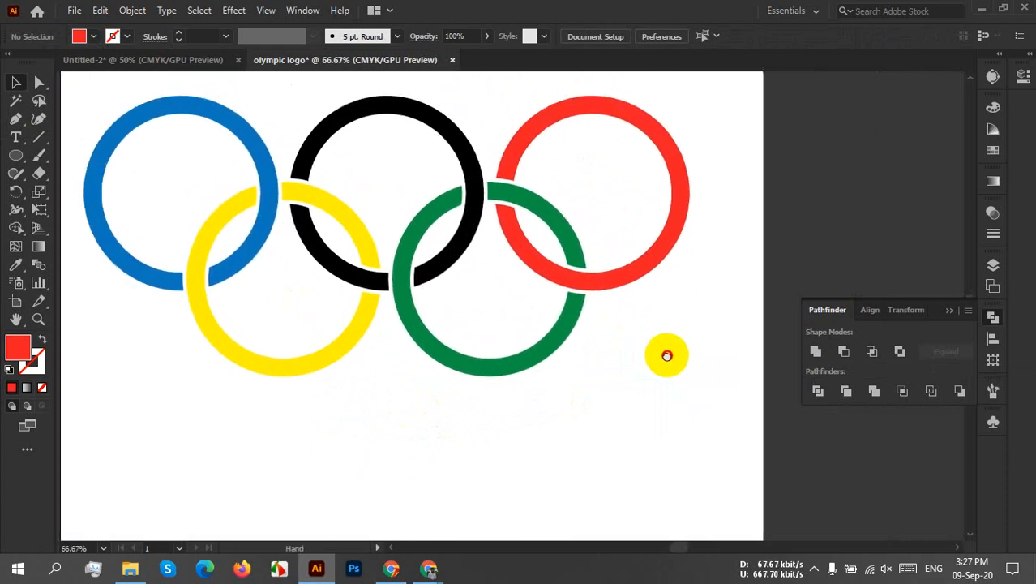
Step: Move all five rings together slightly down the artboard, deselect them and close Pathfinder
{"action": "left_click_drag", "start_coordinate": [703, 414], "coordinate": [146, 118]}
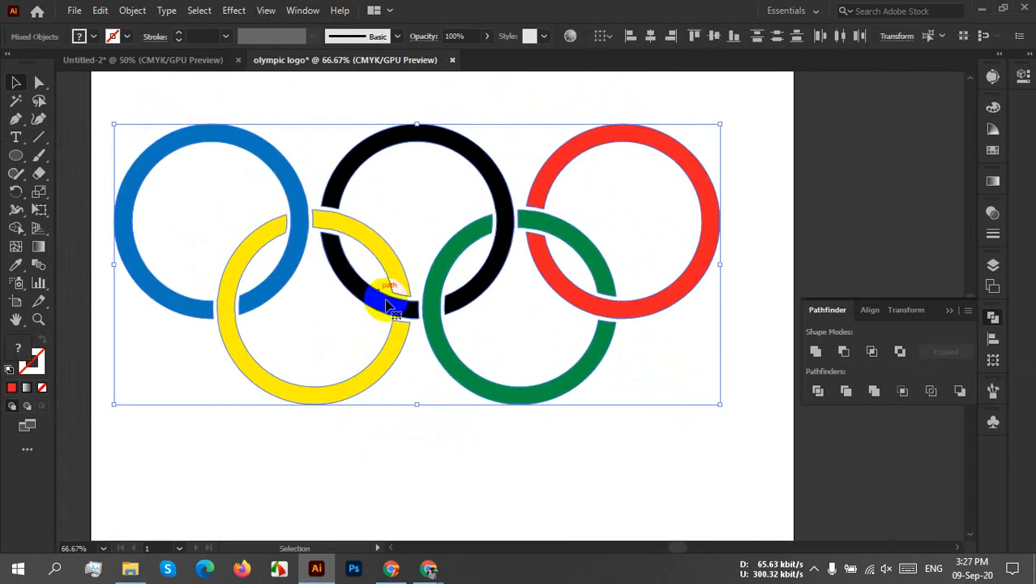
{"action": "left_click_drag", "start_coordinate": [447, 355], "coordinate": [455, 388]}
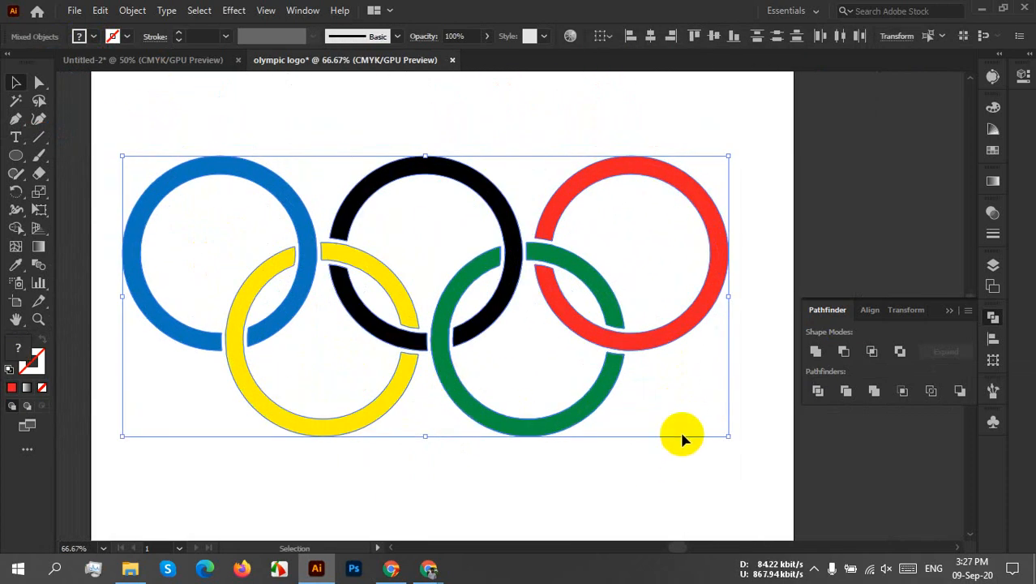
{"action": "left_click", "coordinate": [768, 377]}
{"action": "left_click", "coordinate": [949, 310]}
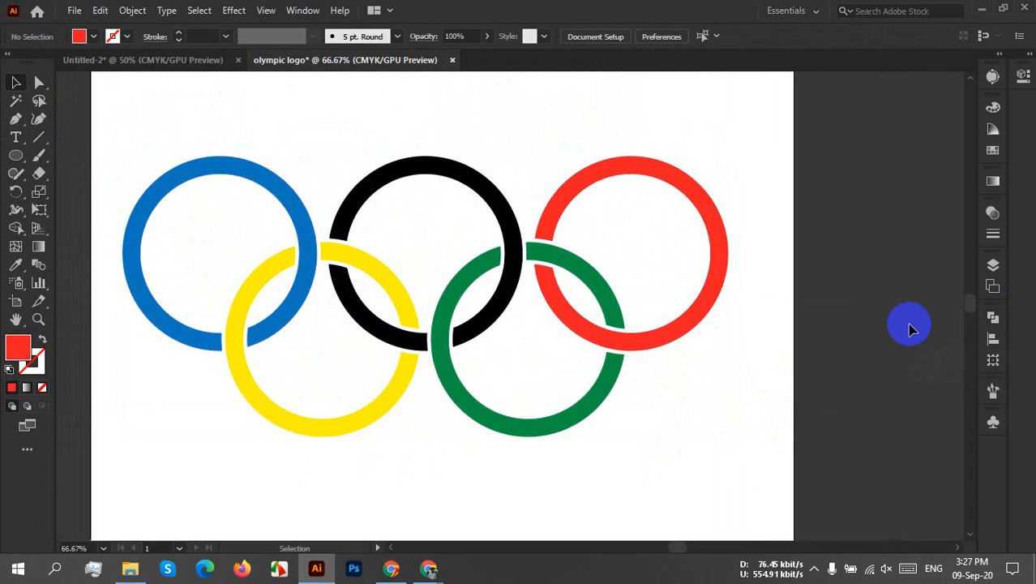
Step: Move the complete five-ring logo down to about the vertical middle of the artboard and deselect it
{"action": "scroll", "coordinate": [729, 393], "scroll_direction": "down", "scroll_amount": 1}
{"action": "left_click_drag", "start_coordinate": [672, 419], "coordinate": [638, 347]}
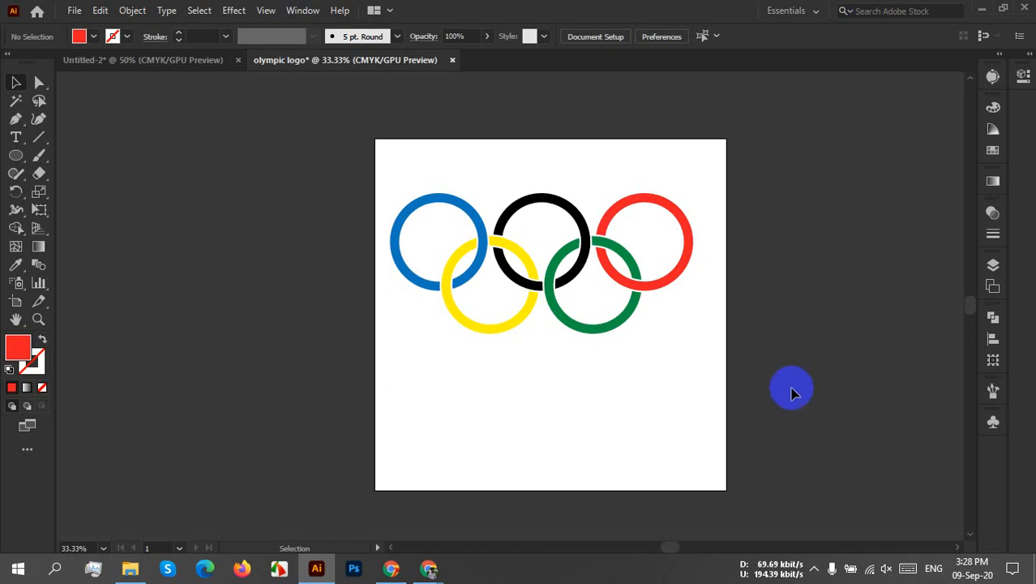
{"action": "left_click_drag", "start_coordinate": [691, 359], "coordinate": [365, 168]}
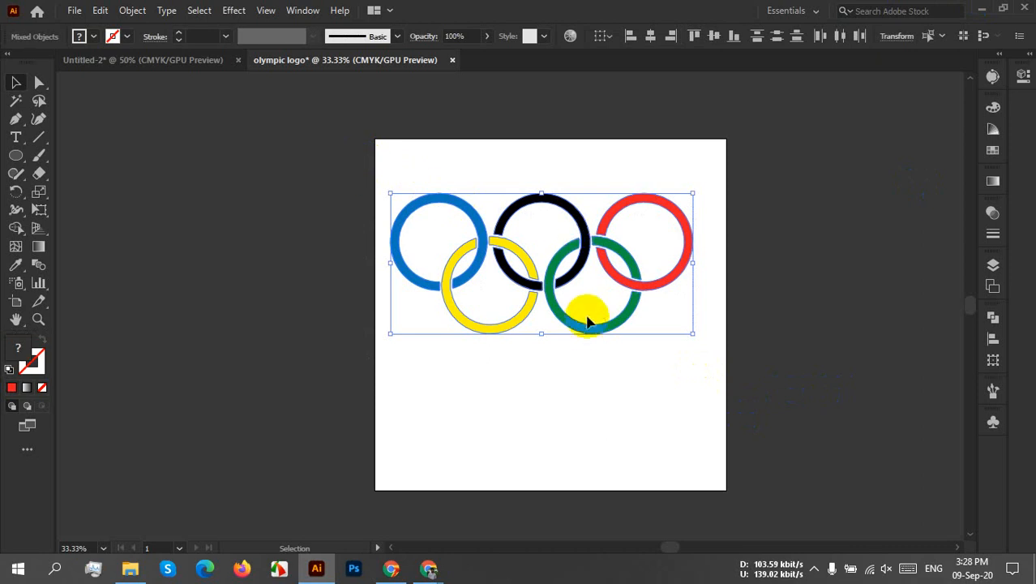
{"action": "left_click_drag", "start_coordinate": [588, 334], "coordinate": [593, 389]}
{"action": "left_click", "coordinate": [620, 427]}
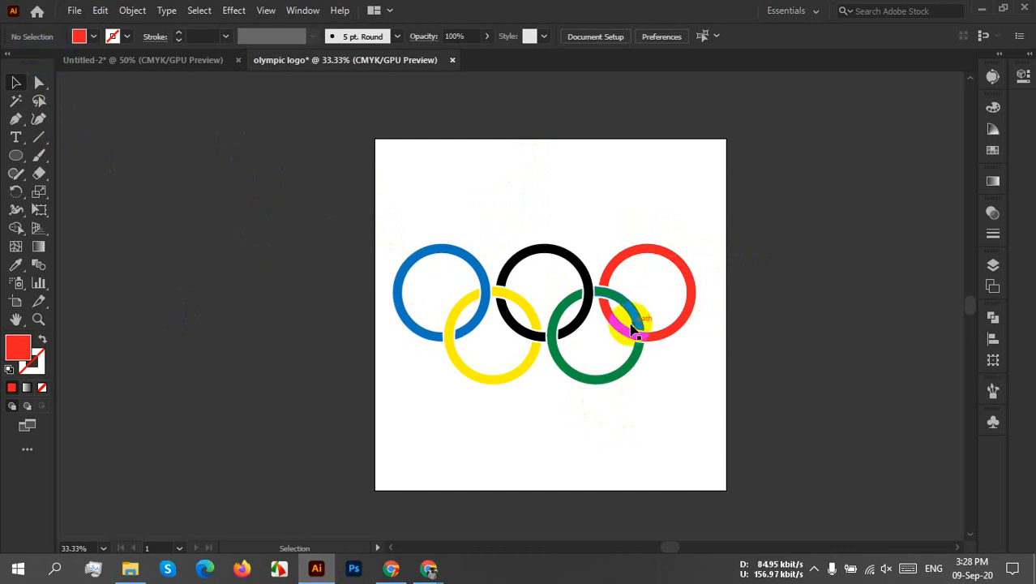
Step: Start saving the document under a new name, olympic logo 207, in the Desktop folder
{"action": "left_click", "coordinate": [74, 10]}
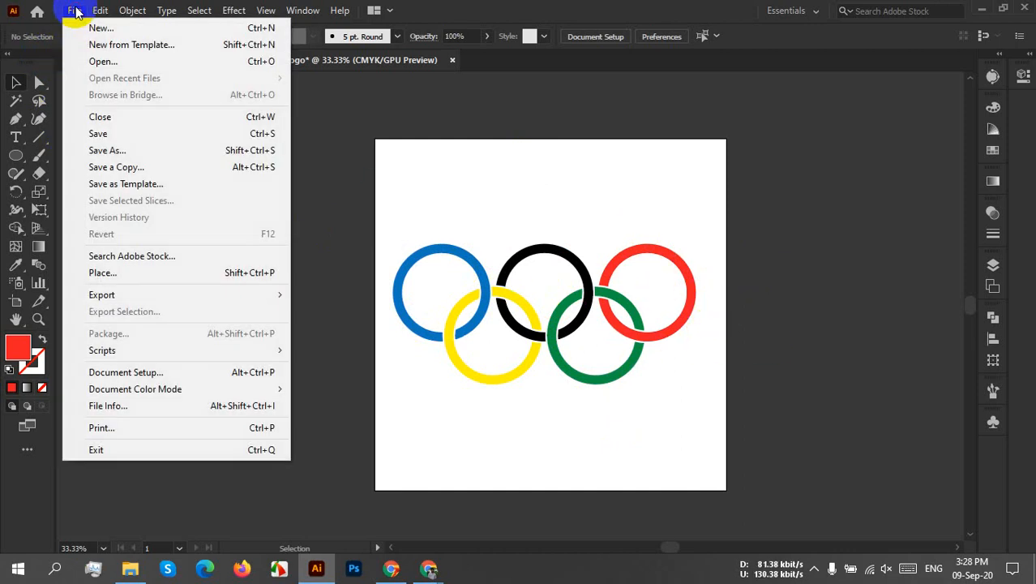
{"action": "left_click", "coordinate": [124, 151]}
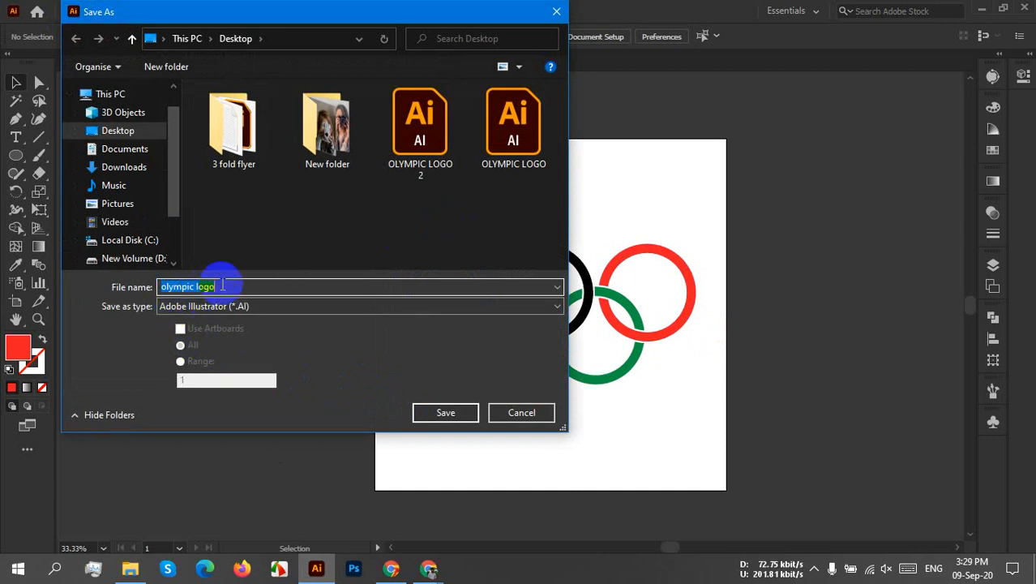
{"action": "left_click", "coordinate": [222, 285]}
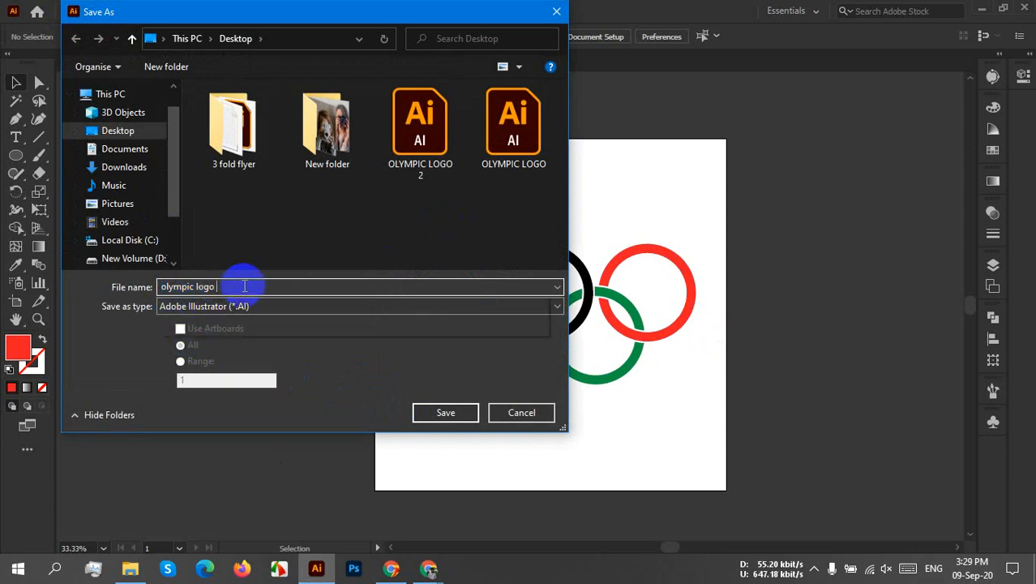
{"action": "type", "text": "20"}
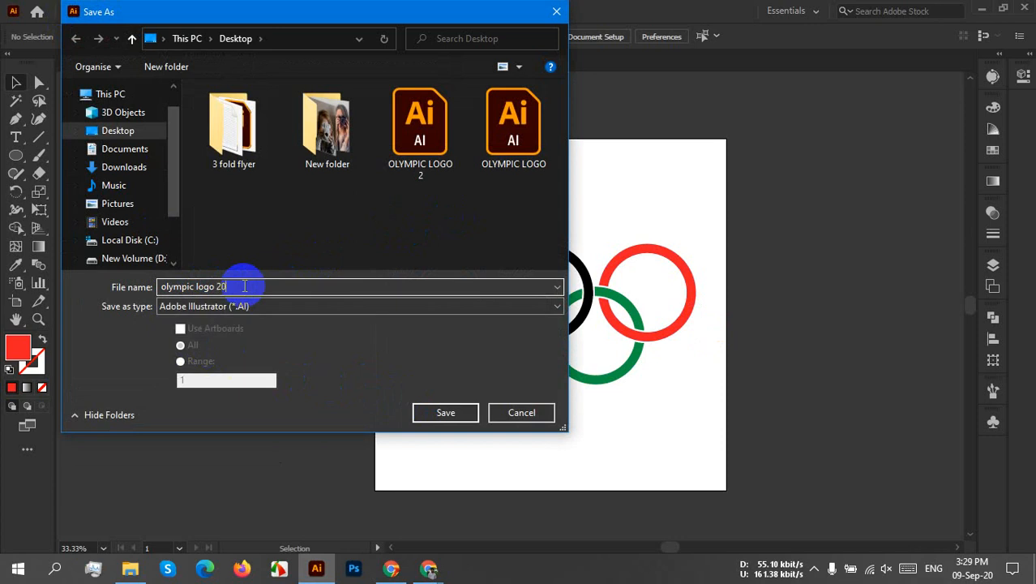
{"action": "type", "text": "7"}
{"action": "left_click", "coordinate": [117, 134]}
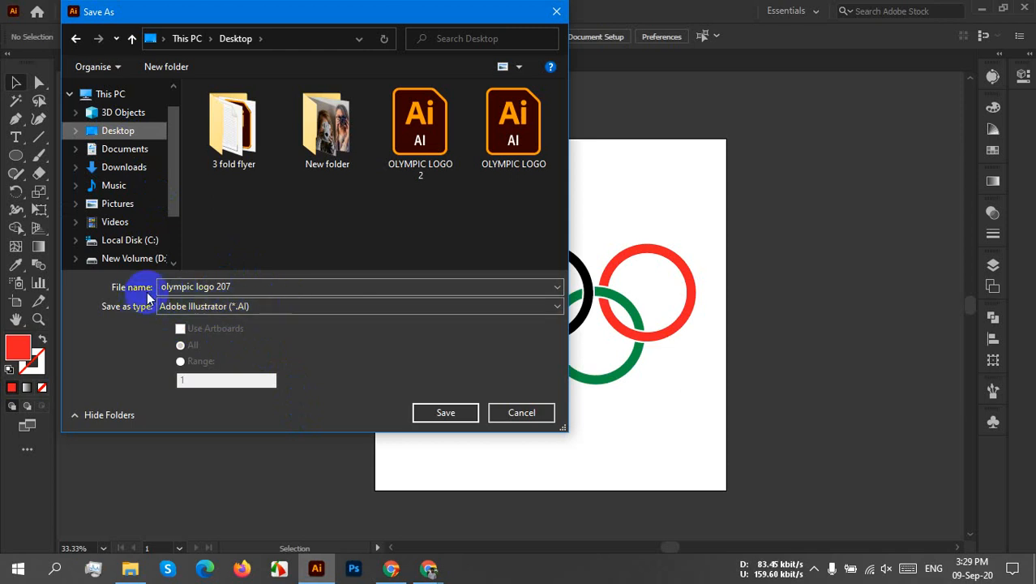
{"action": "left_click_drag", "start_coordinate": [261, 282], "coordinate": [191, 282]}
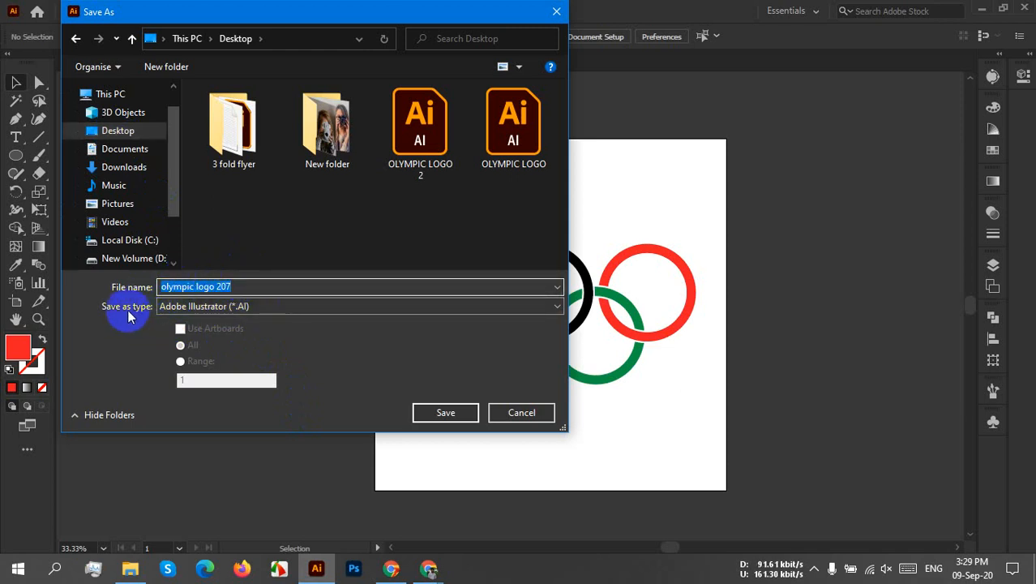
Step: Save it as Adobe Illustrator (*.AI) with the default Illustrator 2020 options and check the file in the Desktop folder
{"action": "left_click", "coordinate": [282, 306]}
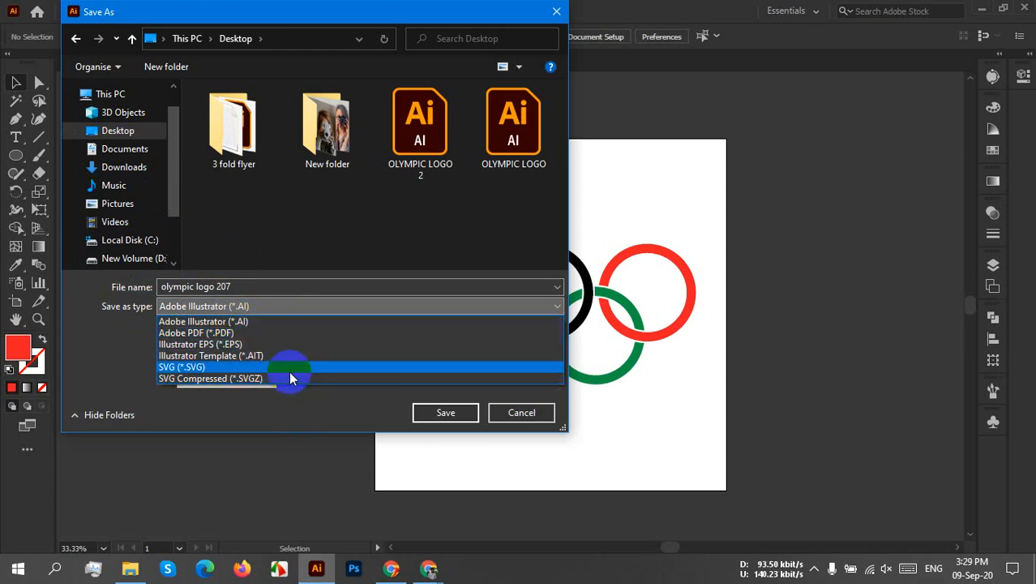
{"action": "left_click", "coordinate": [271, 322]}
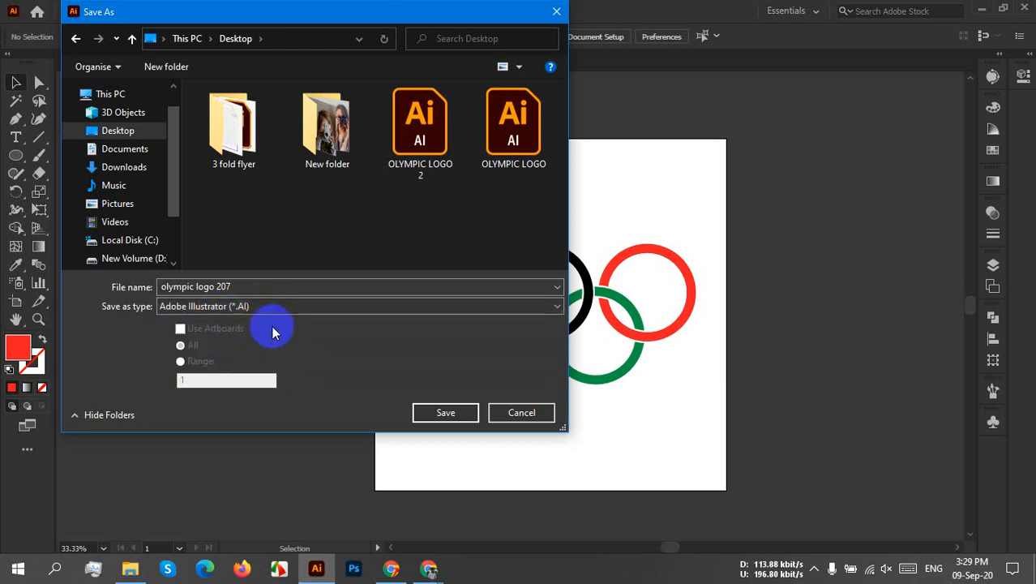
{"action": "left_click", "coordinate": [445, 412]}
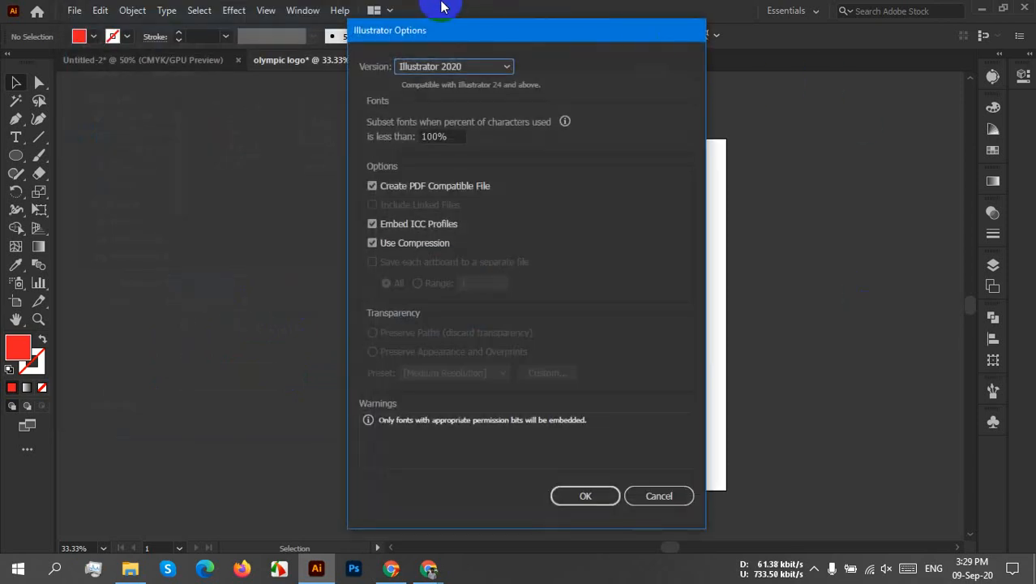
{"action": "left_click", "coordinate": [597, 496]}
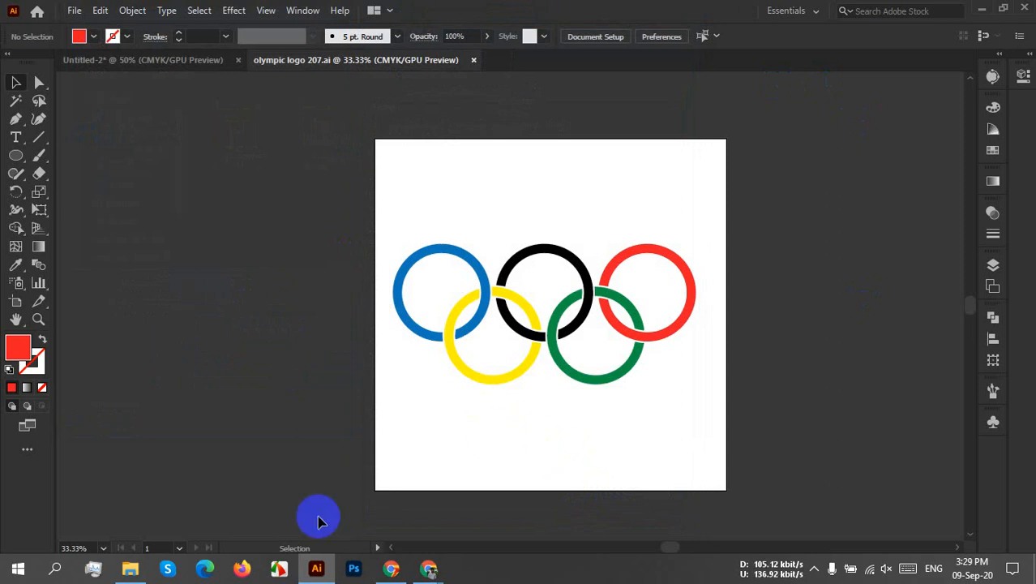
{"action": "left_click", "coordinate": [130, 569]}
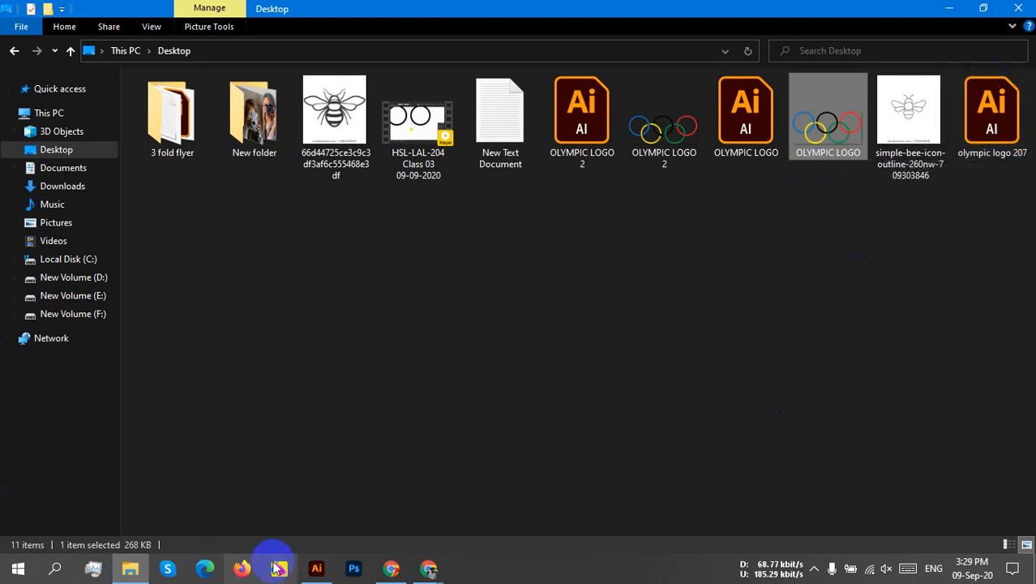
{"action": "left_click", "coordinate": [316, 569]}
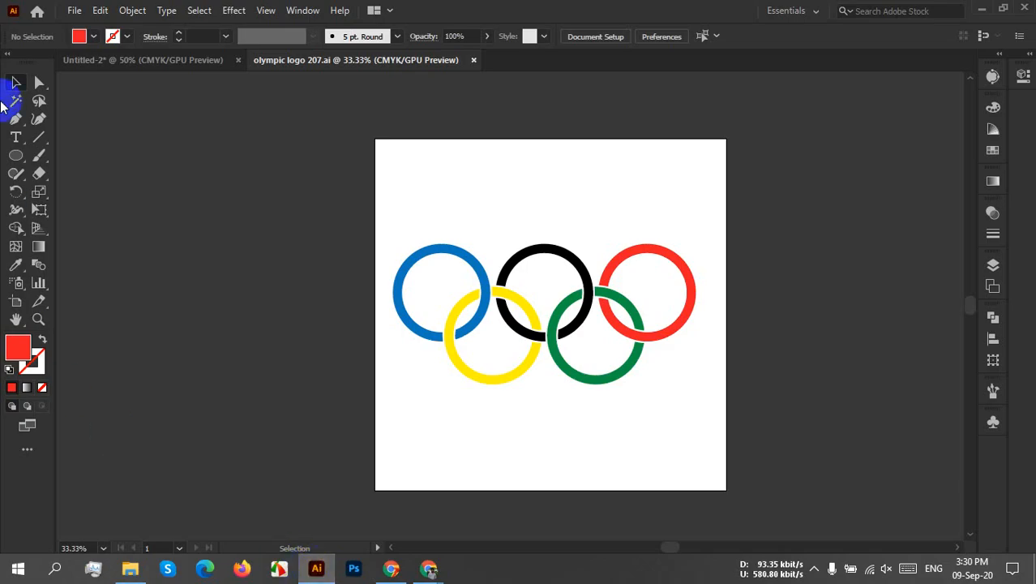
Step: Start exporting the logo to the Desktop folder as a PNG named olympic logo 207
{"action": "left_click", "coordinate": [73, 11]}
{"action": "mouse_move", "coordinate": [161, 300]}
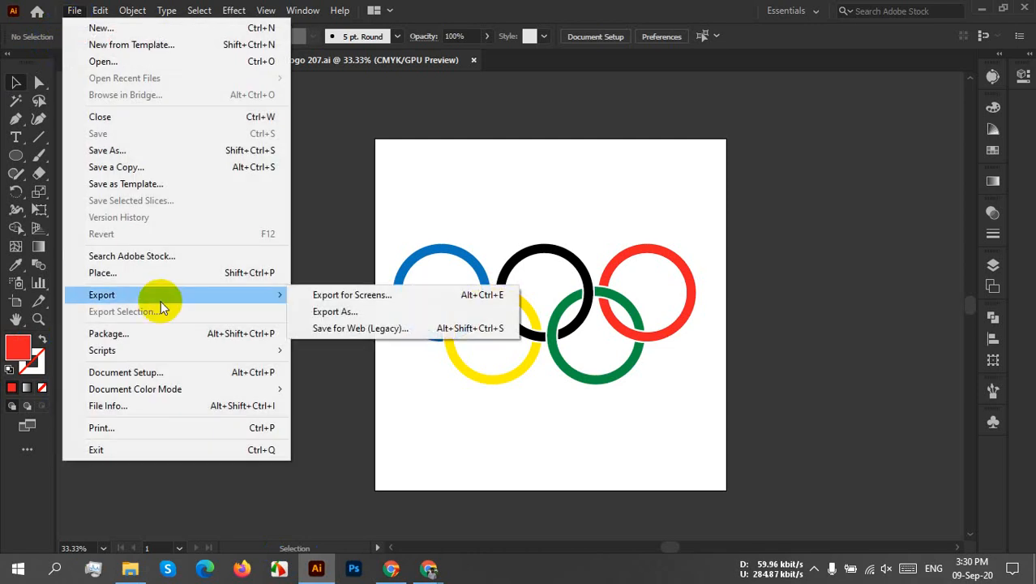
{"action": "left_click", "coordinate": [371, 312]}
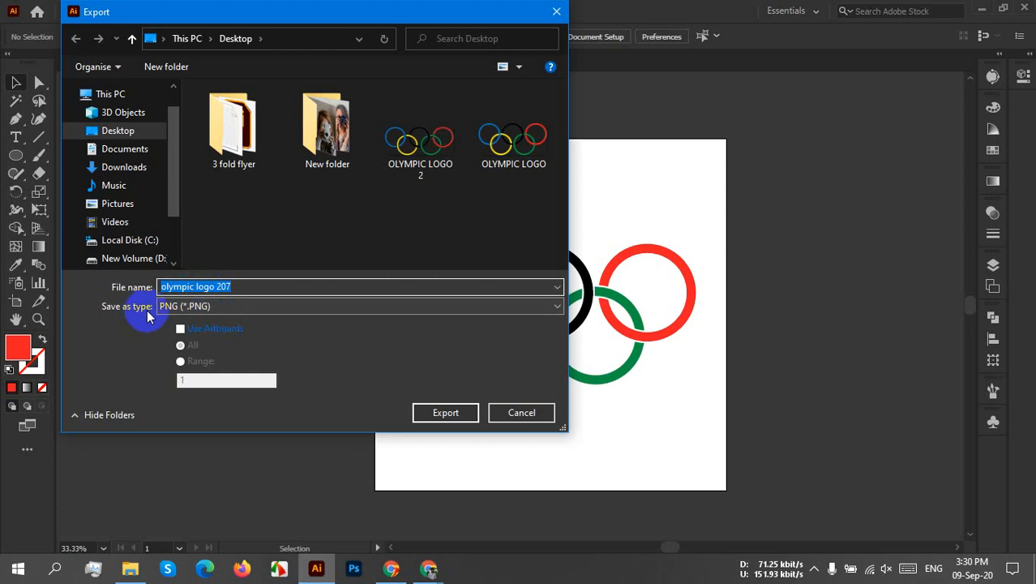
{"action": "left_click", "coordinate": [231, 307]}
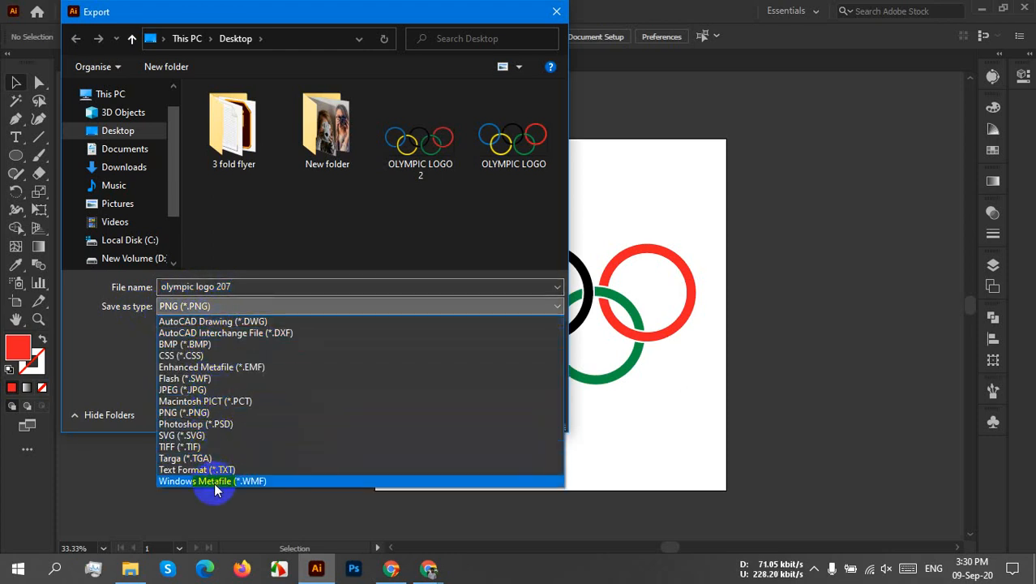
{"action": "left_click", "coordinate": [191, 411]}
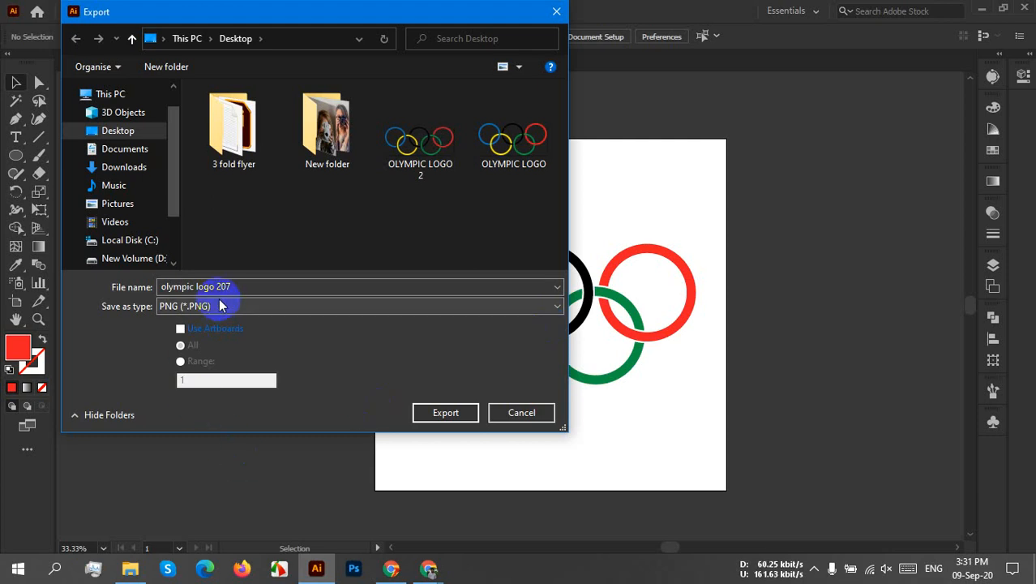
{"action": "left_click", "coordinate": [457, 413]}
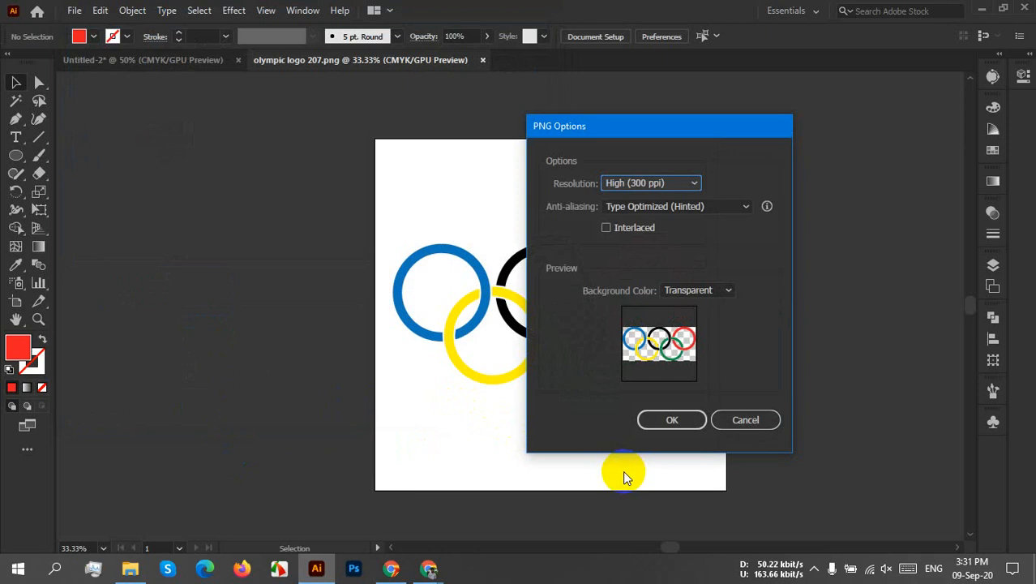
Step: Set the PNG resolution to High (300 ppi), finish the transparent-background export and check the file in the Desktop folder
{"action": "left_click", "coordinate": [640, 184]}
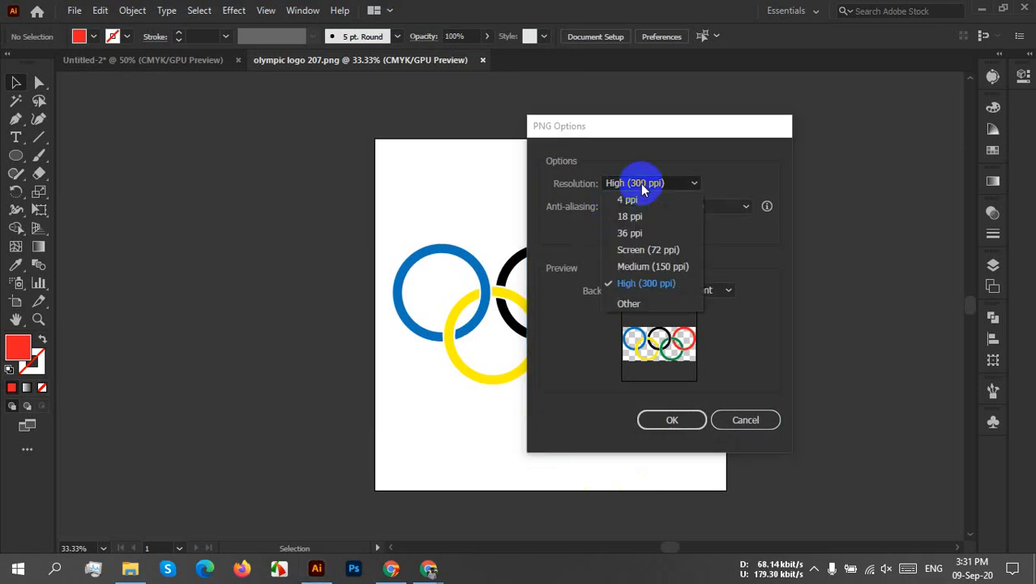
{"action": "left_click", "coordinate": [644, 251]}
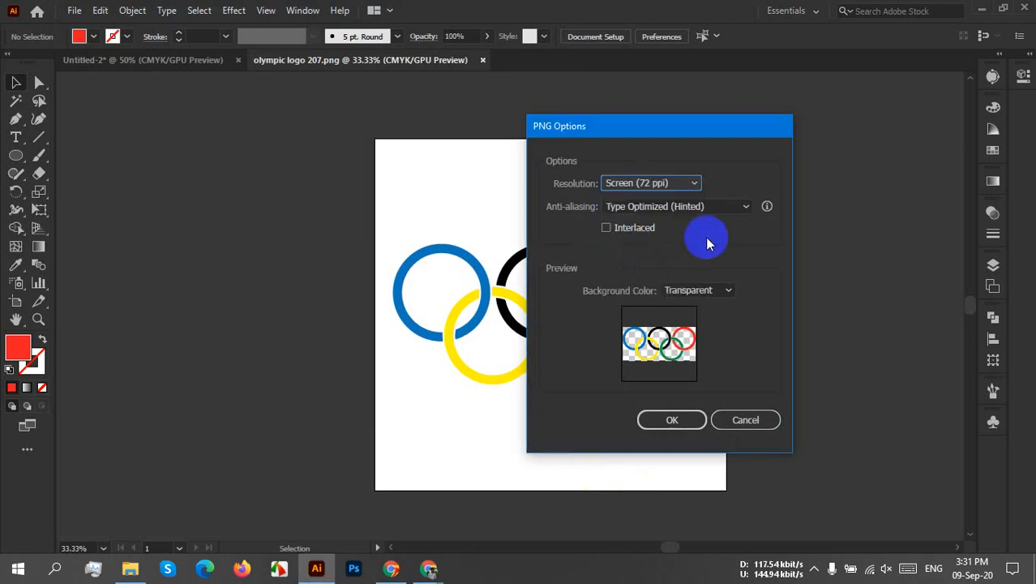
{"action": "left_click", "coordinate": [658, 186]}
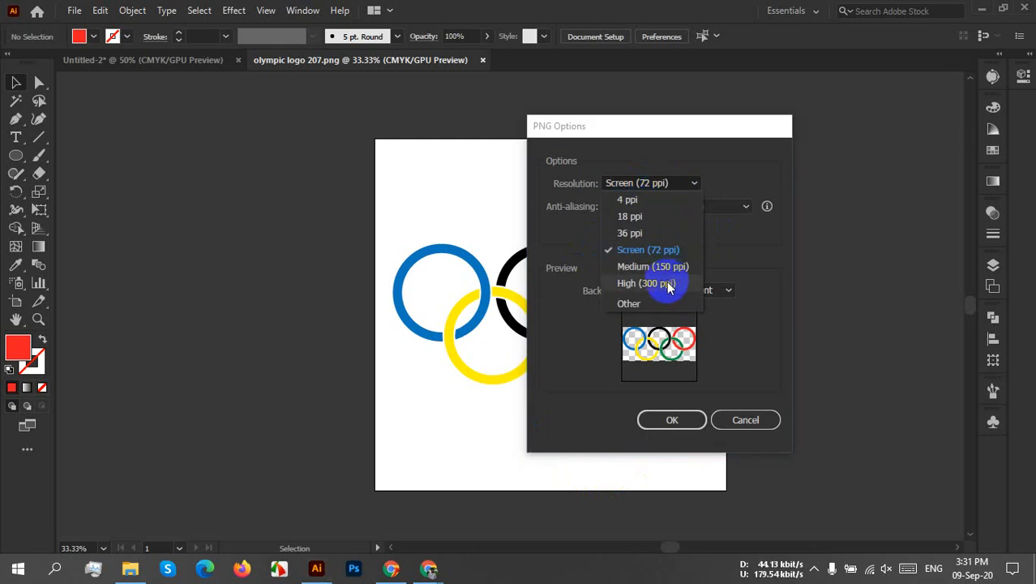
{"action": "left_click", "coordinate": [668, 283]}
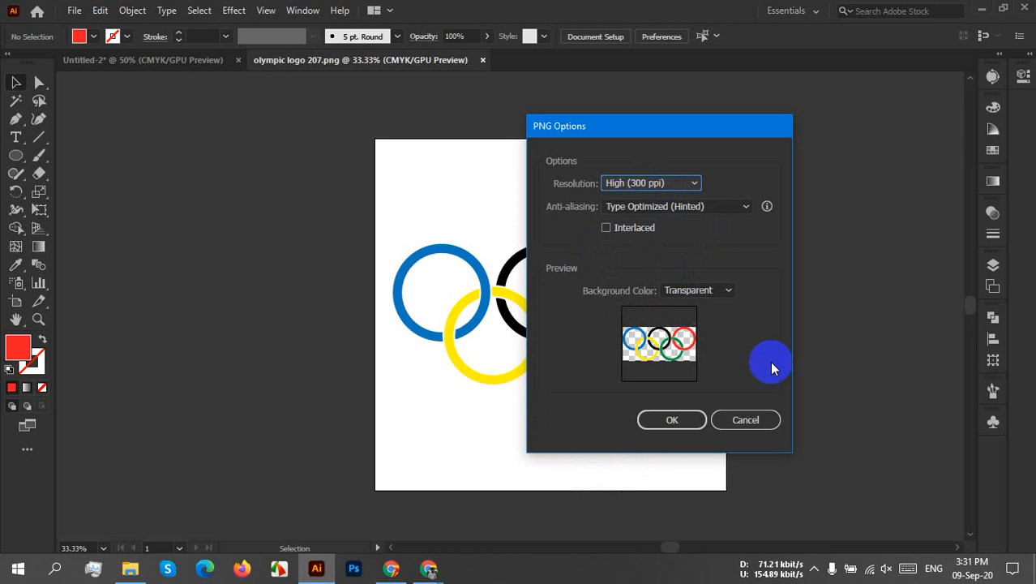
{"action": "left_click", "coordinate": [688, 418]}
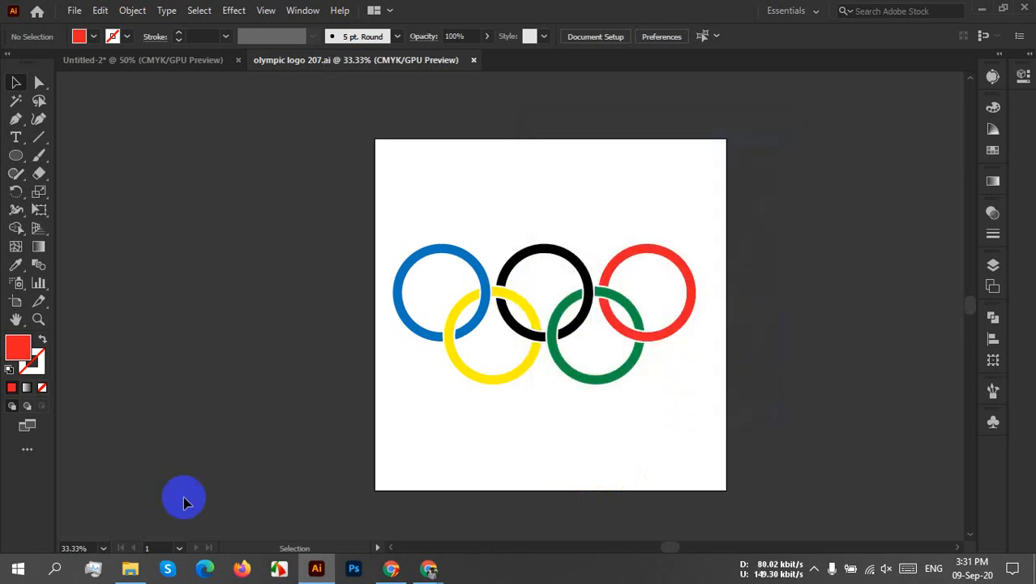
{"action": "left_click", "coordinate": [130, 570]}
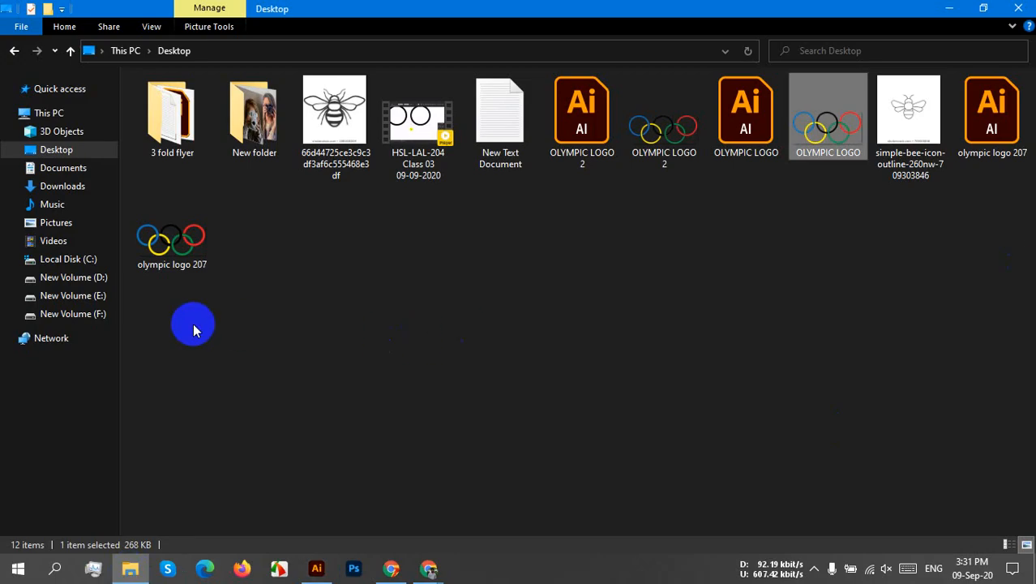
Step: Open the exported olympic logo 207 PNG from the Desktop folder in Photos, inspect the ring crossings up close and close it
{"action": "left_click", "coordinate": [167, 240]}
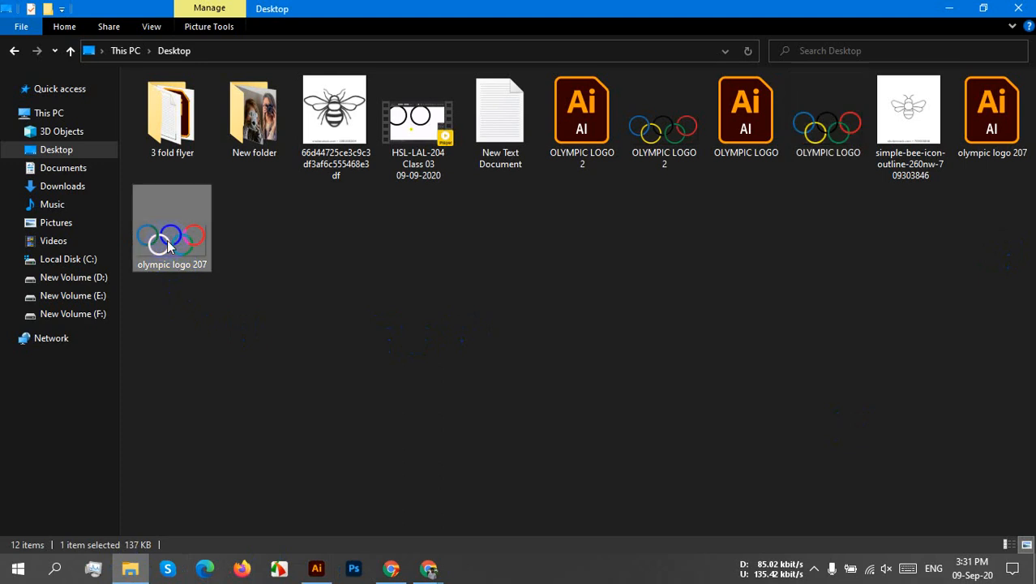
{"action": "right_click", "coordinate": [167, 240]}
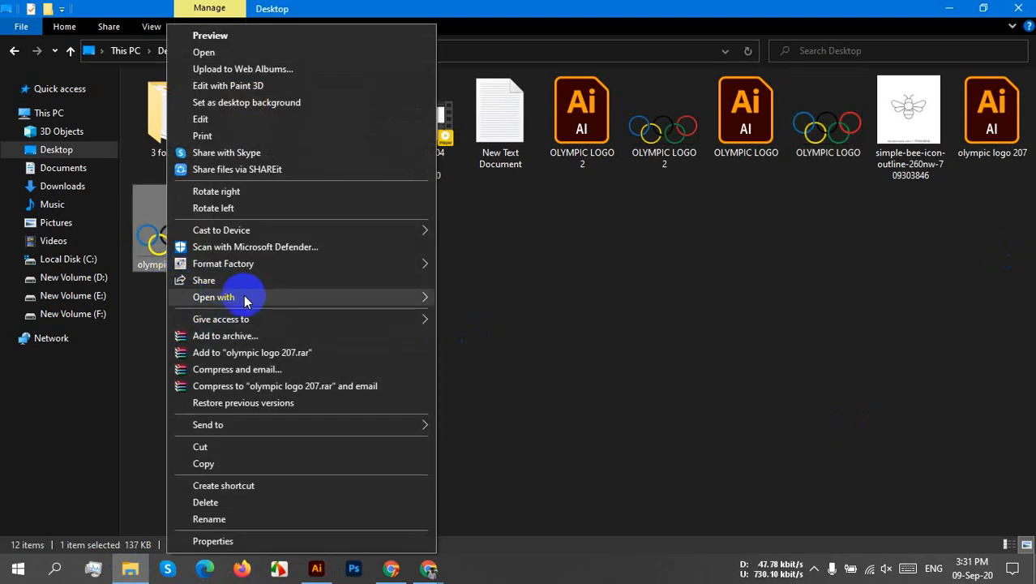
{"action": "mouse_move", "coordinate": [247, 297]}
{"action": "left_click", "coordinate": [473, 365]}
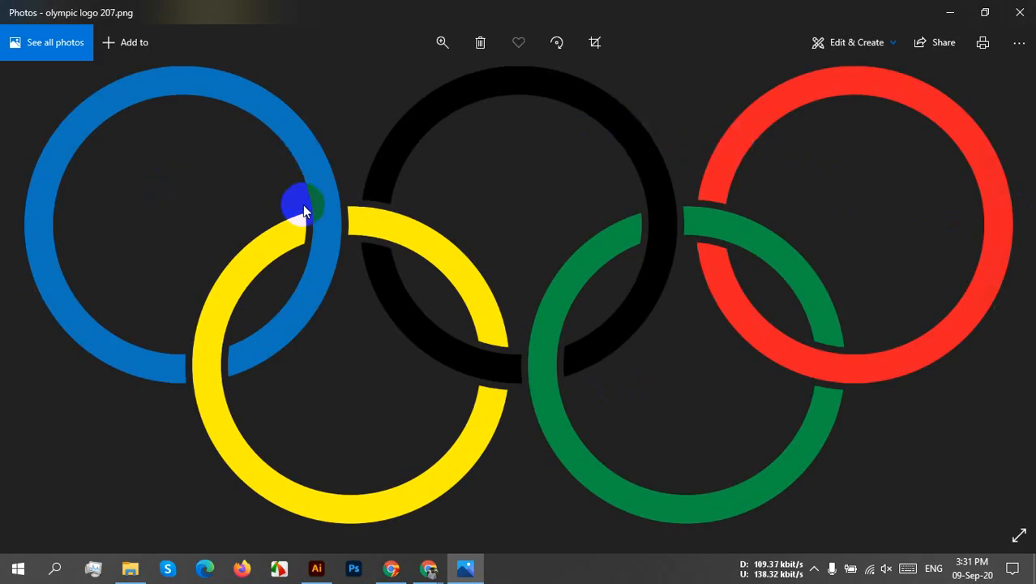
{"action": "scroll", "coordinate": [390, 211], "scroll_direction": "up", "scroll_amount": 1}
{"action": "scroll", "coordinate": [446, 186], "scroll_direction": "down", "scroll_amount": 1}
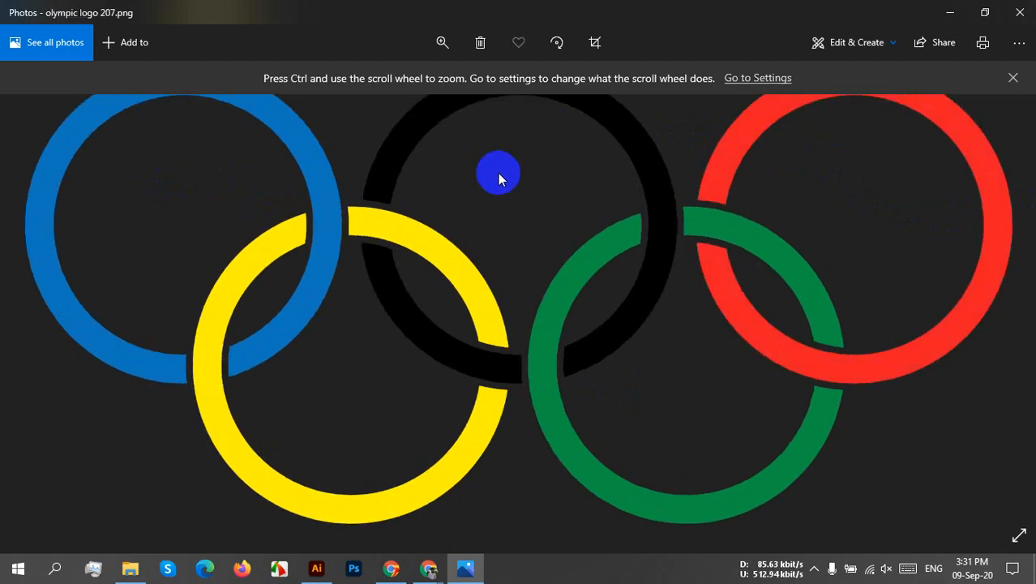
{"action": "scroll", "coordinate": [417, 189], "scroll_direction": "up", "scroll_amount": 3}
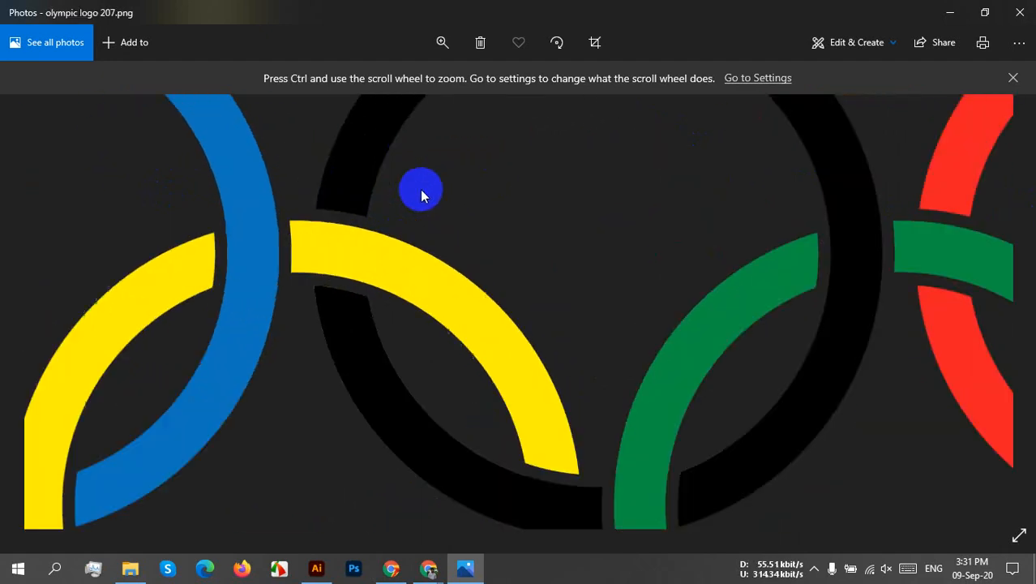
{"action": "left_click_drag", "start_coordinate": [279, 197], "coordinate": [463, 143]}
{"action": "left_click_drag", "start_coordinate": [409, 210], "coordinate": [445, 250]}
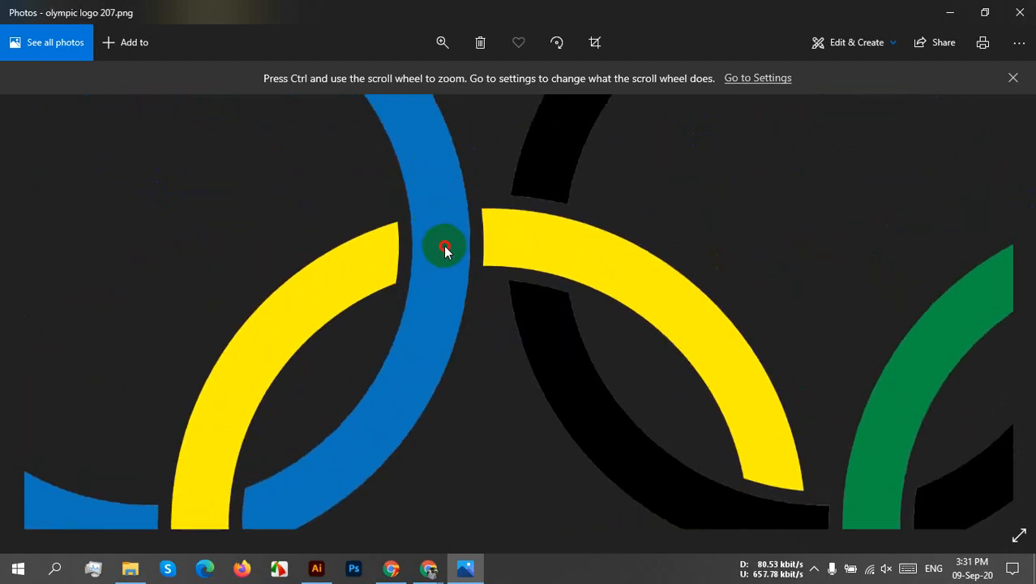
{"action": "scroll", "coordinate": [373, 237], "scroll_direction": "down", "scroll_amount": 3}
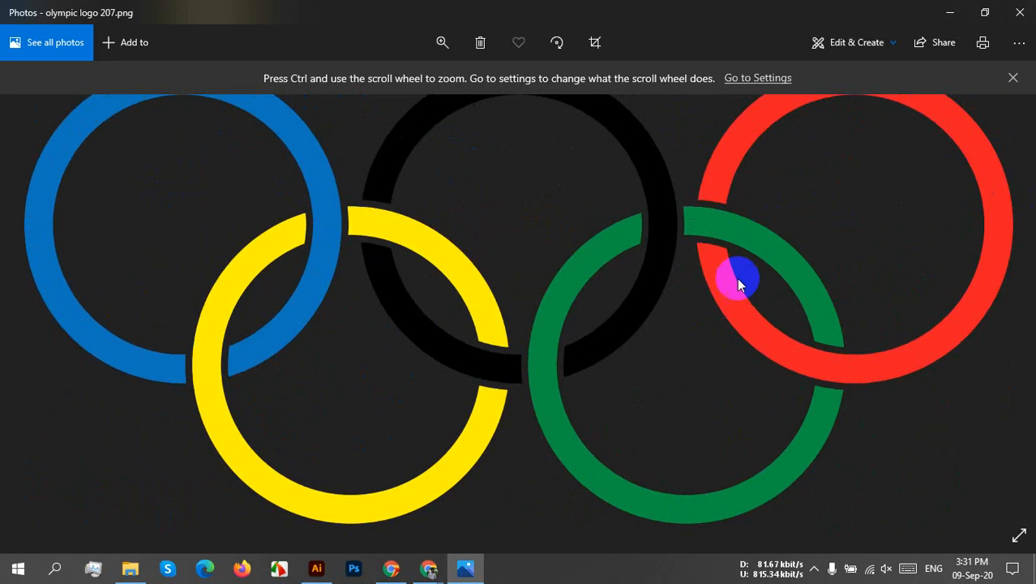
{"action": "left_click", "coordinate": [1013, 78]}
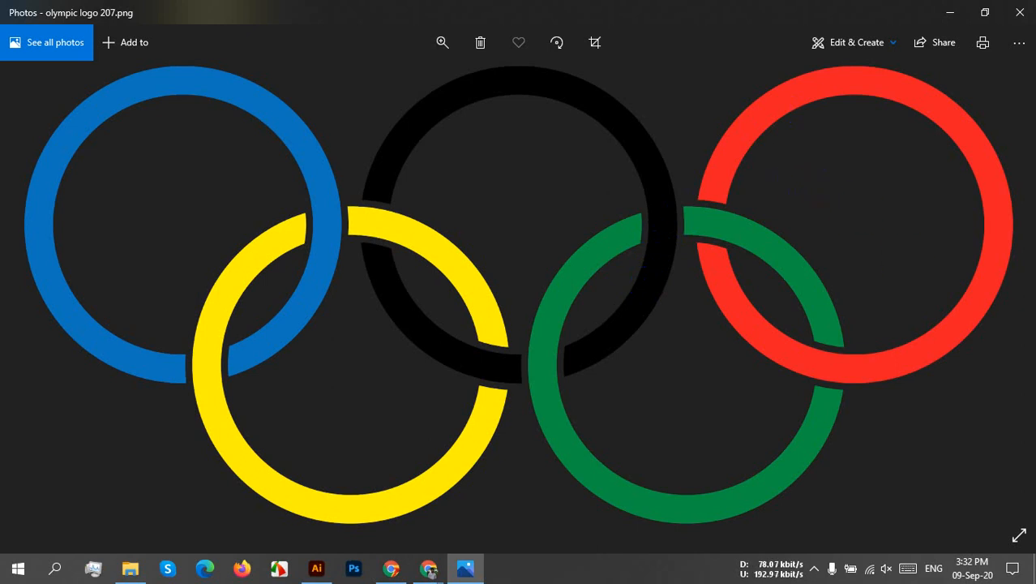
{"action": "left_click", "coordinate": [1030, 10]}
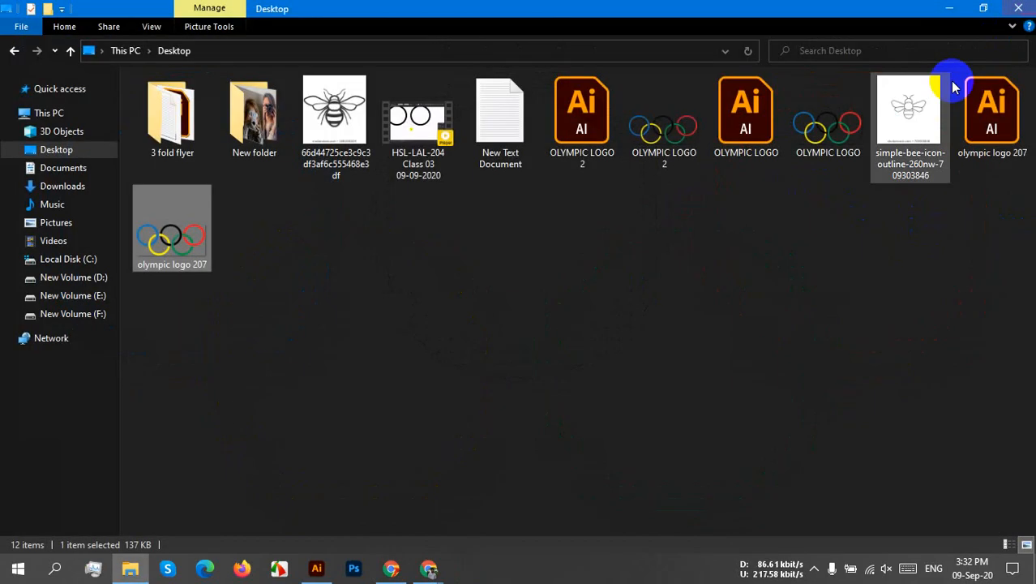
Step: Switch to Illustrator and create a new 1000 x 1000 px document in CMYK Color with High (300 ppi) raster effects
{"action": "left_click", "coordinate": [318, 569]}
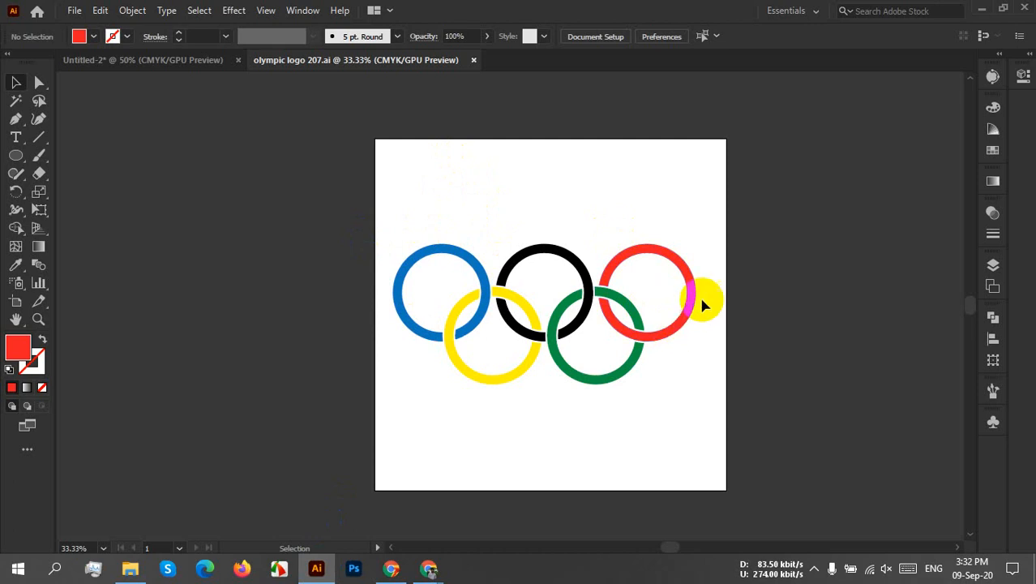
{"action": "left_click", "coordinate": [75, 10]}
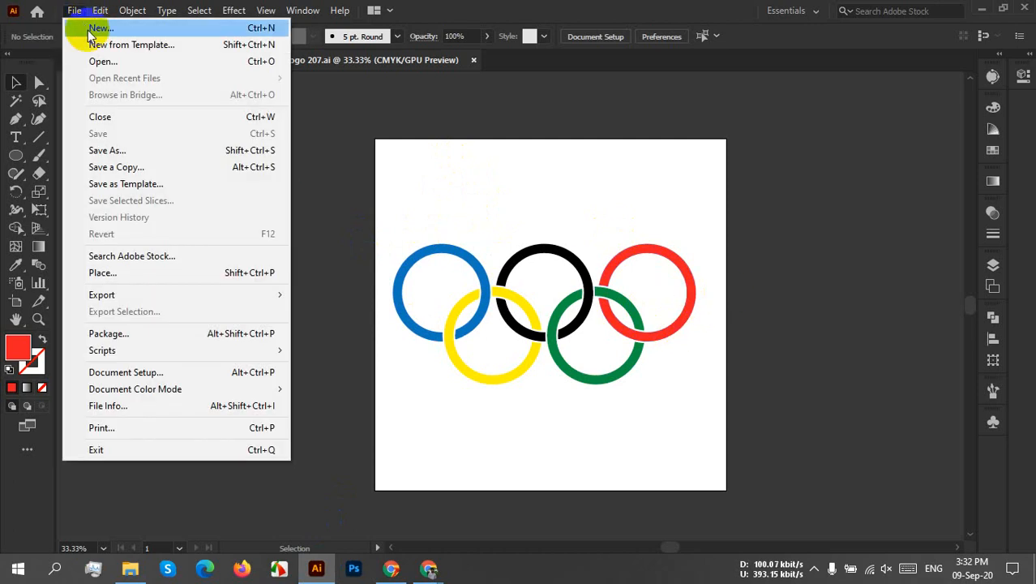
{"action": "left_click", "coordinate": [87, 30]}
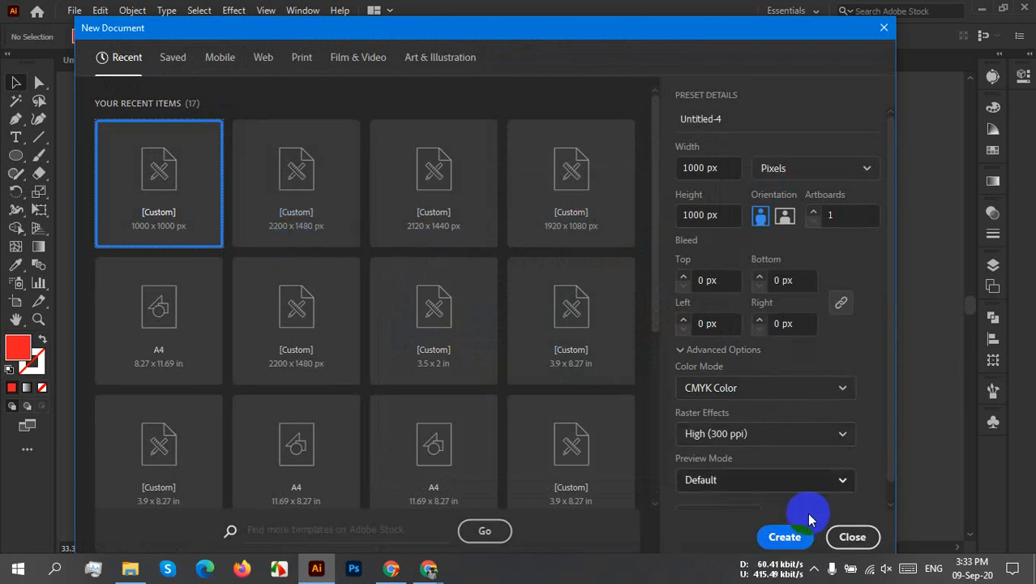
{"action": "left_click", "coordinate": [775, 535]}
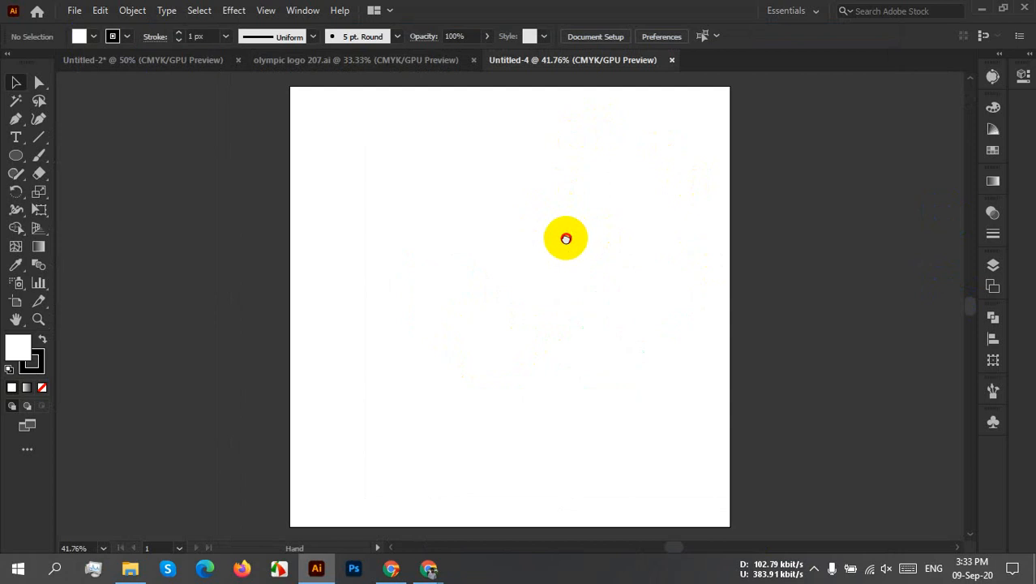
{"action": "left_click_drag", "start_coordinate": [566, 238], "coordinate": [536, 228]}
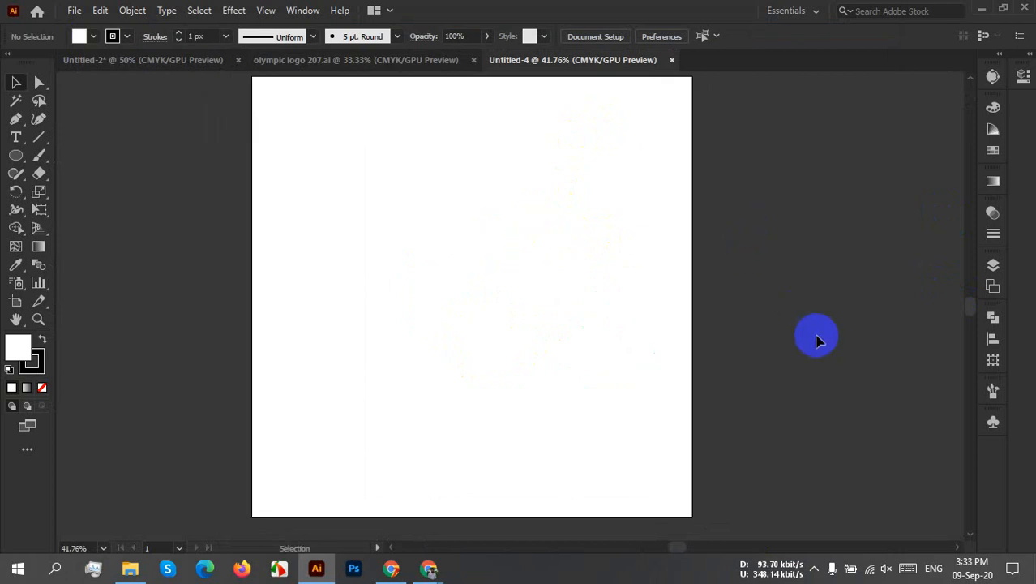
{"action": "left_click", "coordinate": [814, 568]}
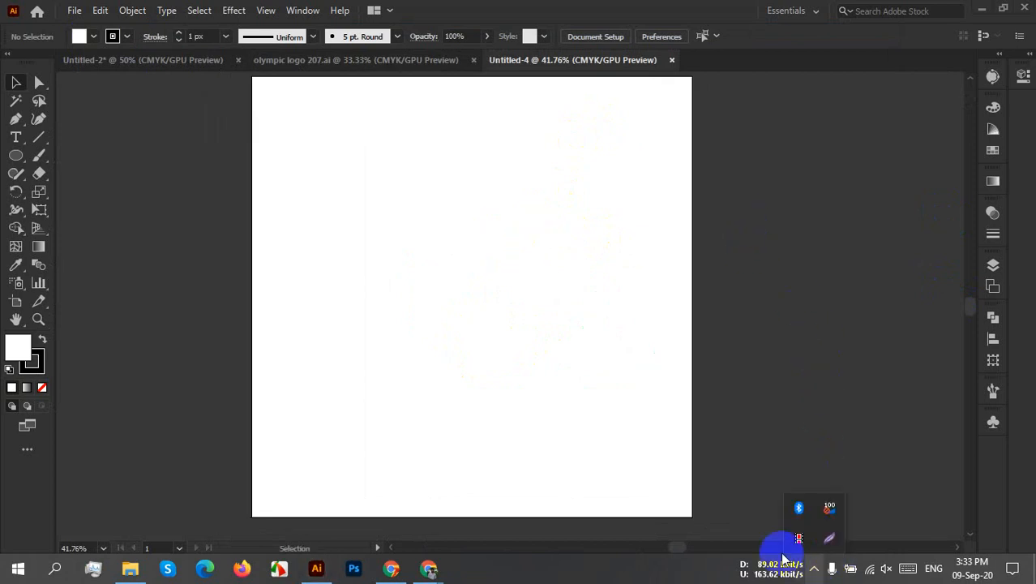
{"action": "left_click", "coordinate": [783, 558]}
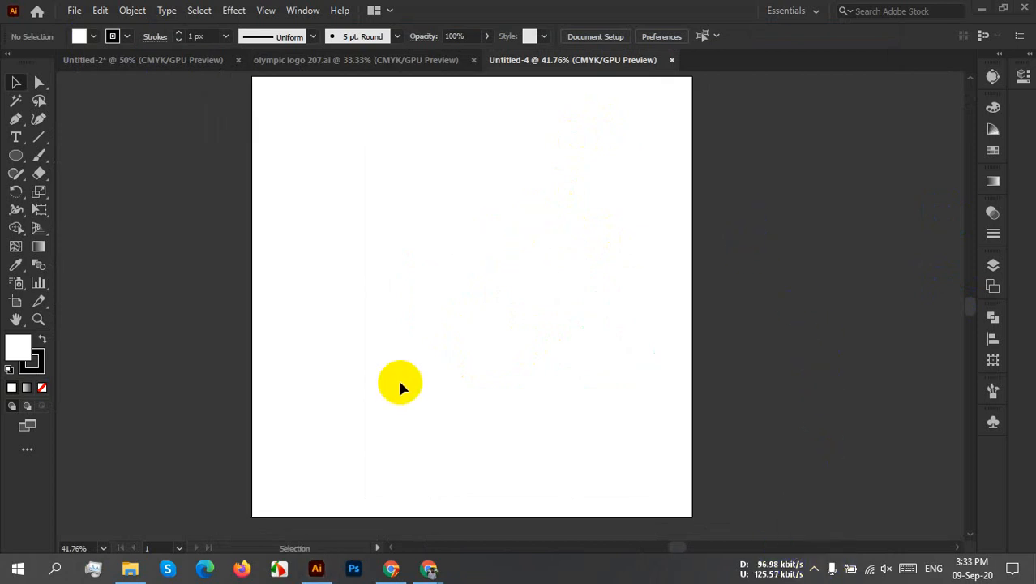
Step: Draw a circle about 253 px across in the upper-left part of the artboard, with no fill and a 25 px black stroke
{"action": "left_click", "coordinate": [15, 155]}
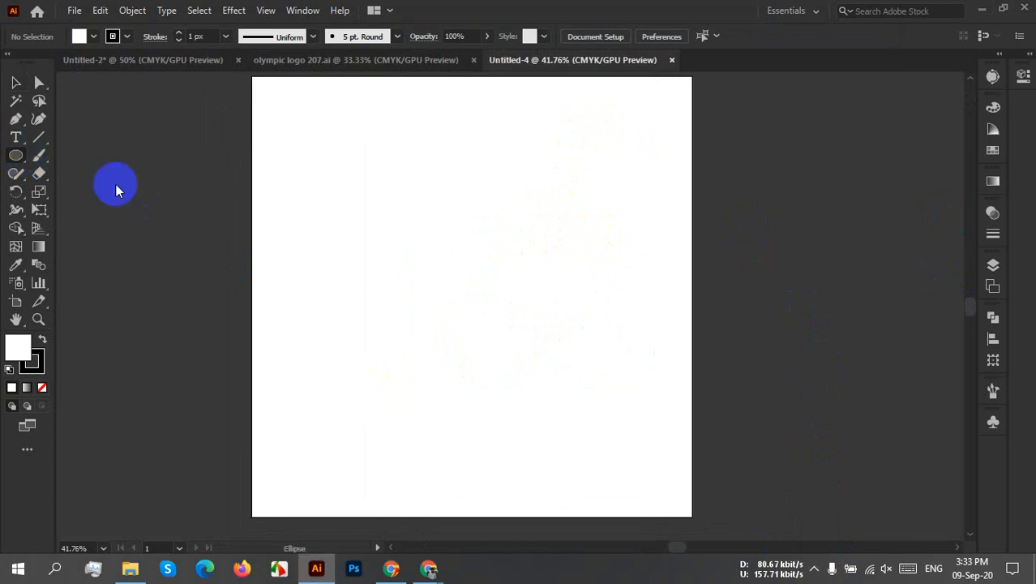
{"action": "left_click_drag", "start_coordinate": [301, 182], "coordinate": [411, 271]}
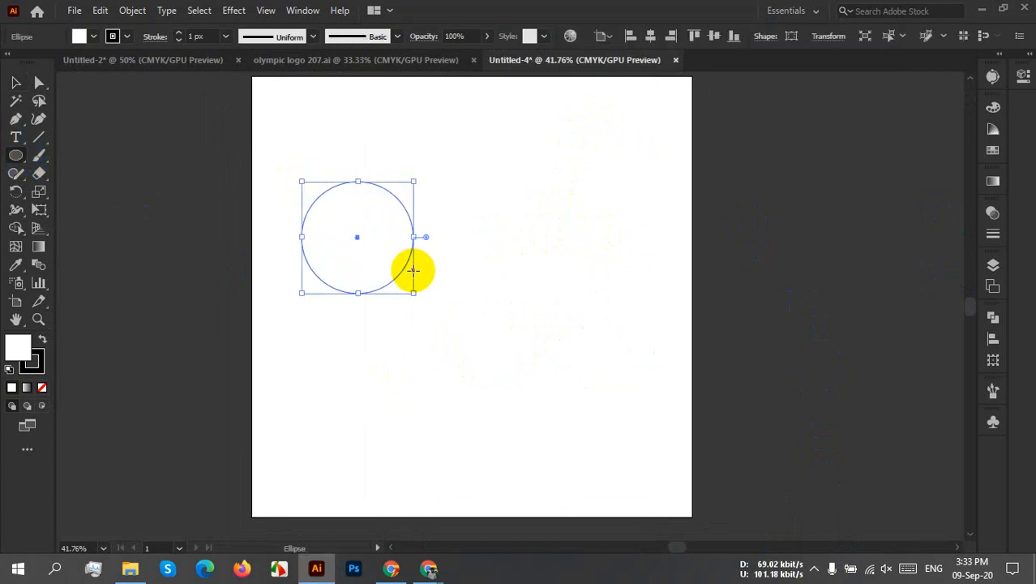
{"action": "left_click", "coordinate": [84, 37]}
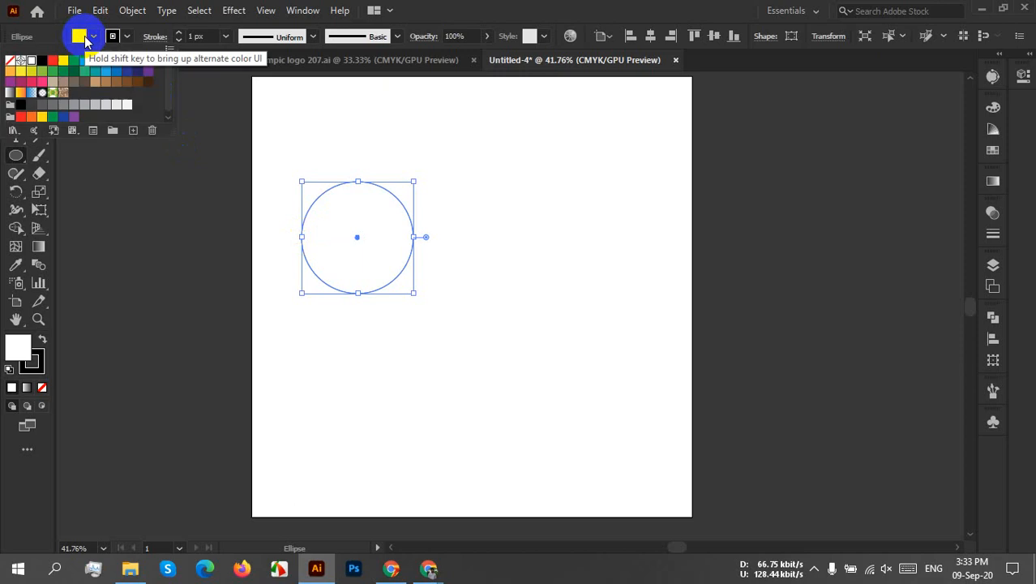
{"action": "left_click", "coordinate": [10, 60]}
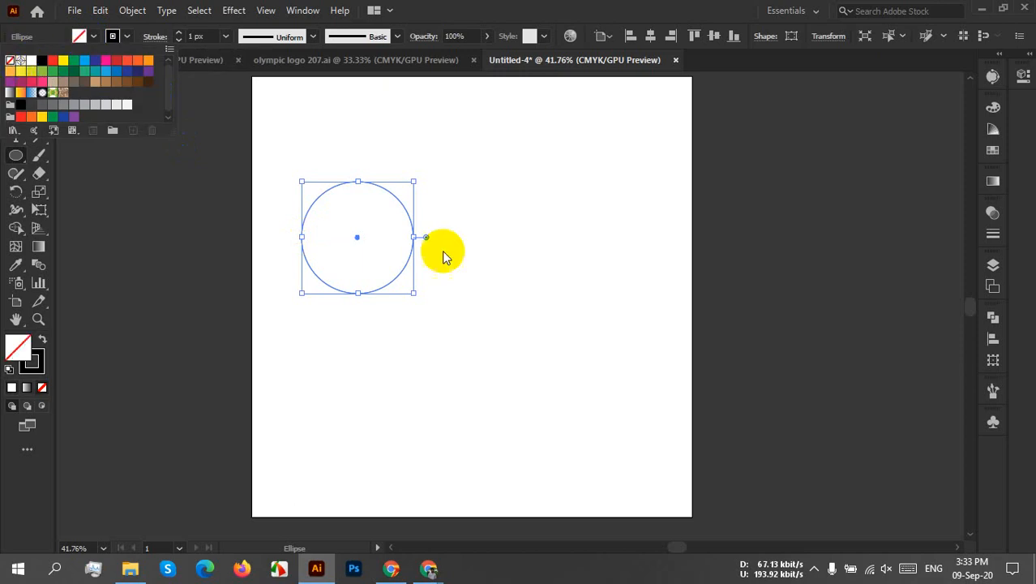
{"action": "left_click", "coordinate": [204, 36]}
{"action": "left_click_drag", "start_coordinate": [204, 36], "coordinate": [184, 35]}
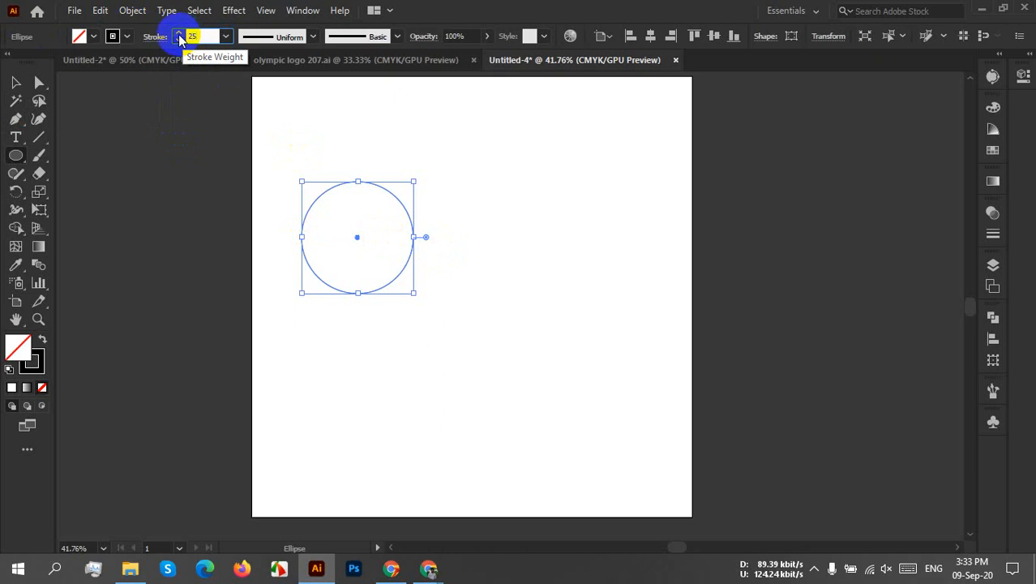
{"action": "key", "text": "Return"}
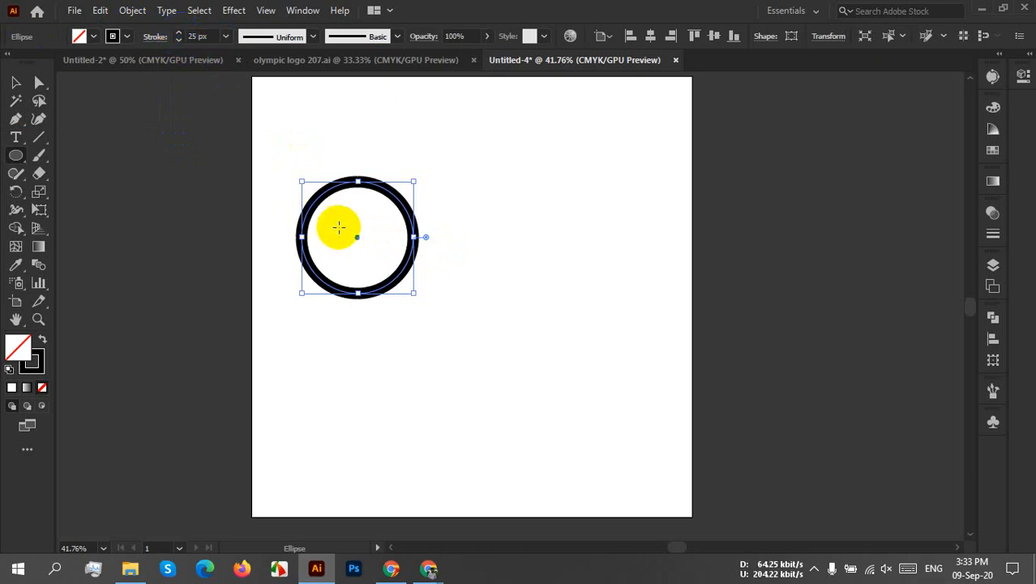
Step: Duplicate the ring twice to form a horizontal row of three across the upper part of the artboard
{"action": "key", "text": "v"}
{"action": "left_click", "coordinate": [460, 239]}
{"action": "left_click_drag", "start_coordinate": [404, 264], "coordinate": [664, 244]}
Step: Distribute the three rings in the row evenly by their horizontal centers
{"action": "left_click_drag", "start_coordinate": [641, 329], "coordinate": [203, 211]}
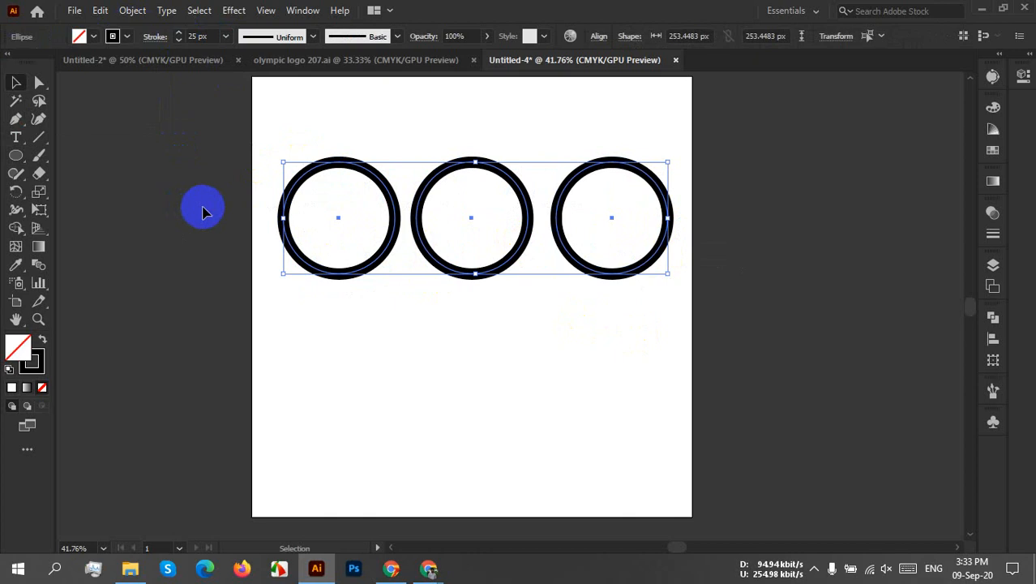
{"action": "left_click", "coordinate": [991, 339]}
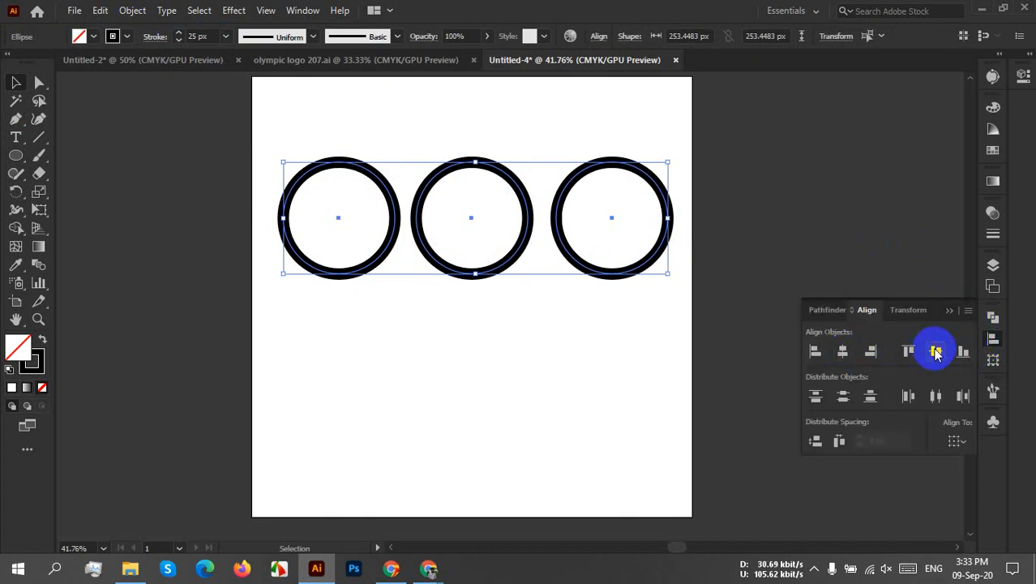
{"action": "left_click", "coordinate": [934, 395]}
{"action": "left_click", "coordinate": [551, 382]}
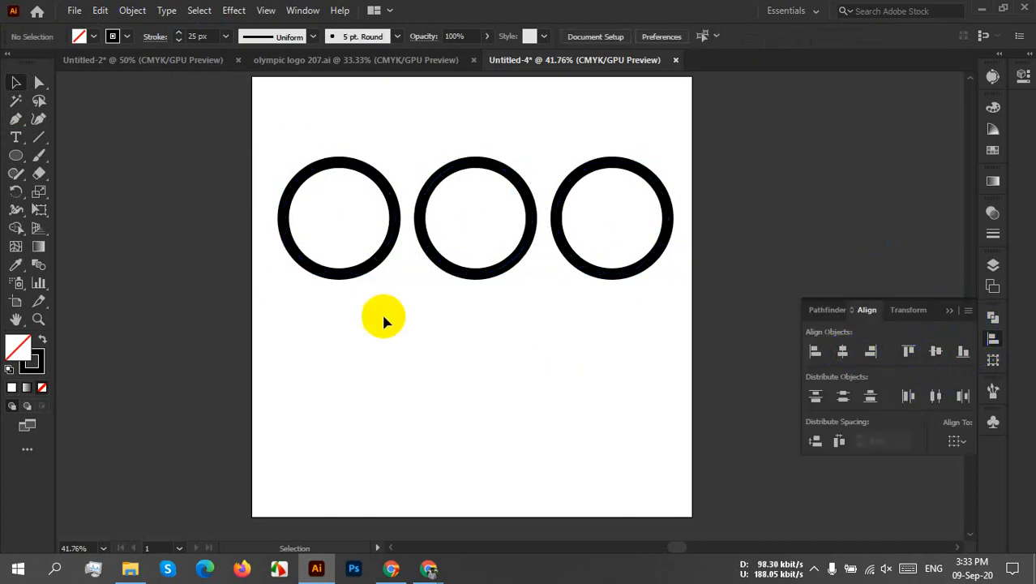
Step: Copy the middle and right rings of the row to a spot directly below it
{"action": "left_click_drag", "start_coordinate": [619, 314], "coordinate": [203, 248]}
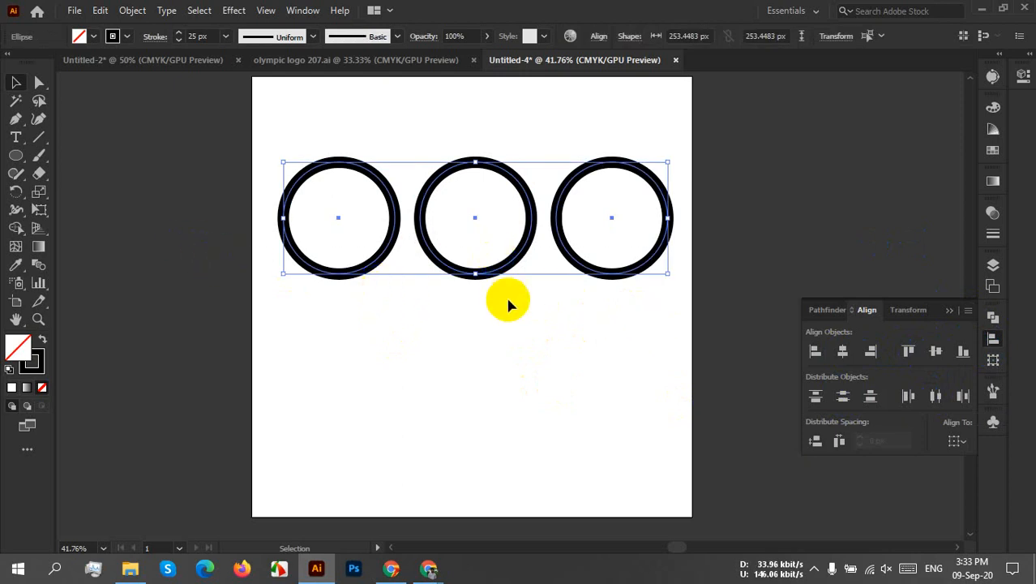
{"action": "left_click", "coordinate": [660, 310]}
{"action": "left_click_drag", "start_coordinate": [662, 313], "coordinate": [504, 404]}
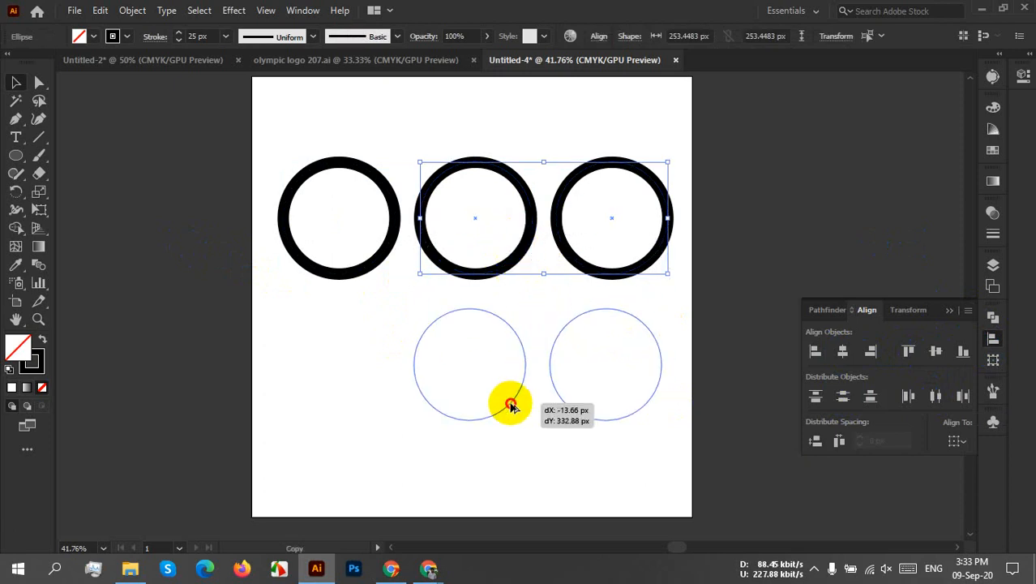
Step: Group the three upper rings, and group the two lower rings separately
{"action": "left_click_drag", "start_coordinate": [358, 144], "coordinate": [661, 203]}
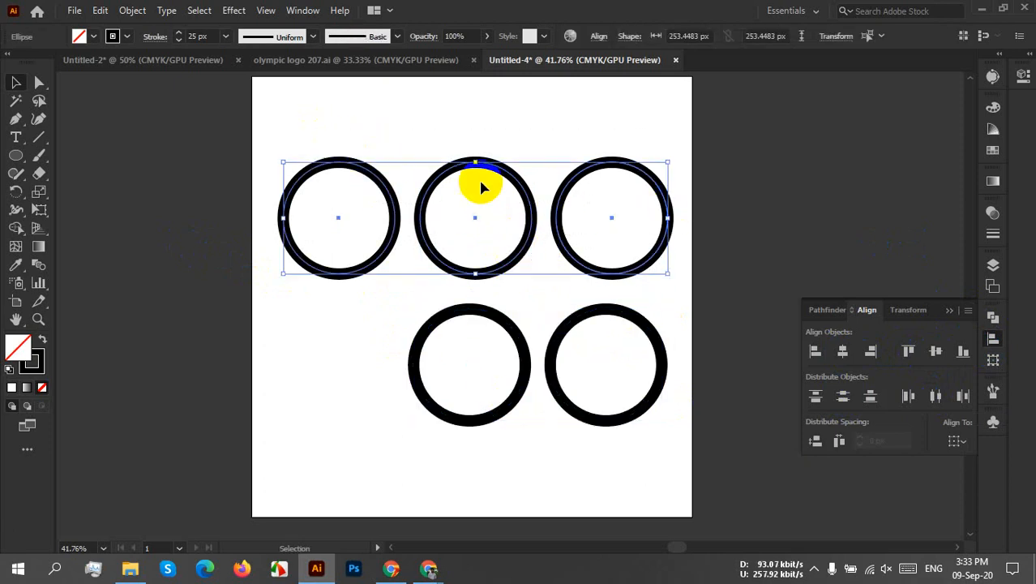
{"action": "right_click", "coordinate": [480, 186]}
{"action": "left_click", "coordinate": [512, 275]}
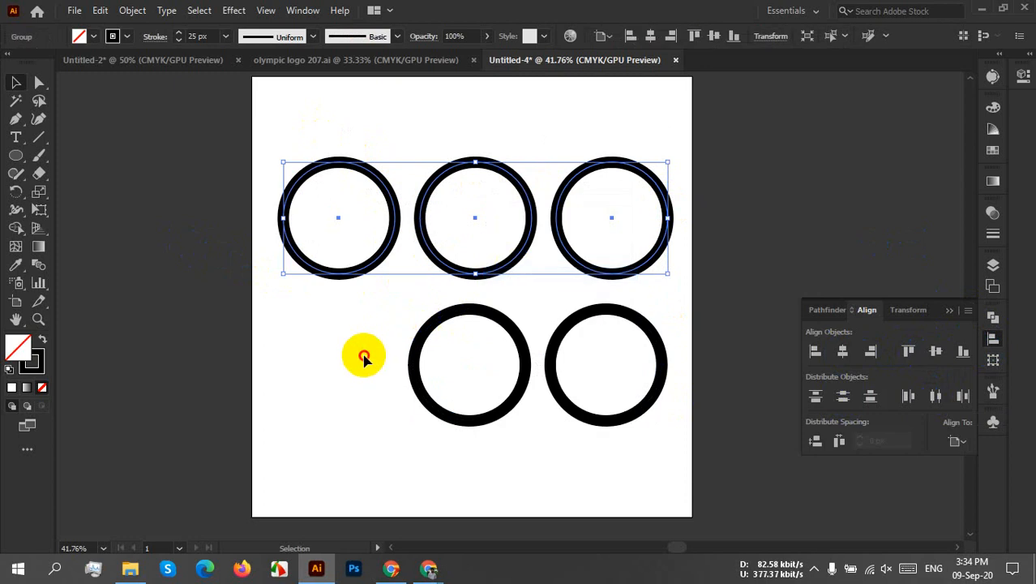
{"action": "left_click_drag", "start_coordinate": [358, 352], "coordinate": [637, 415]}
{"action": "right_click", "coordinate": [470, 365]}
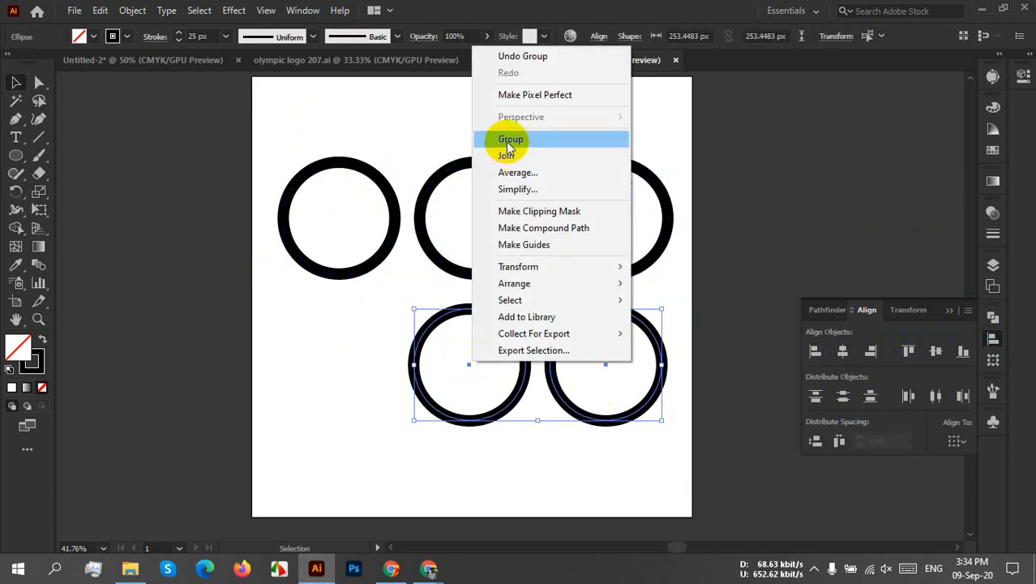
{"action": "left_click", "coordinate": [506, 141]}
Step: Move the lower pair of rings up to overlap the top row, and align both groups by their horizontal centers
{"action": "left_click_drag", "start_coordinate": [517, 350], "coordinate": [465, 269]}
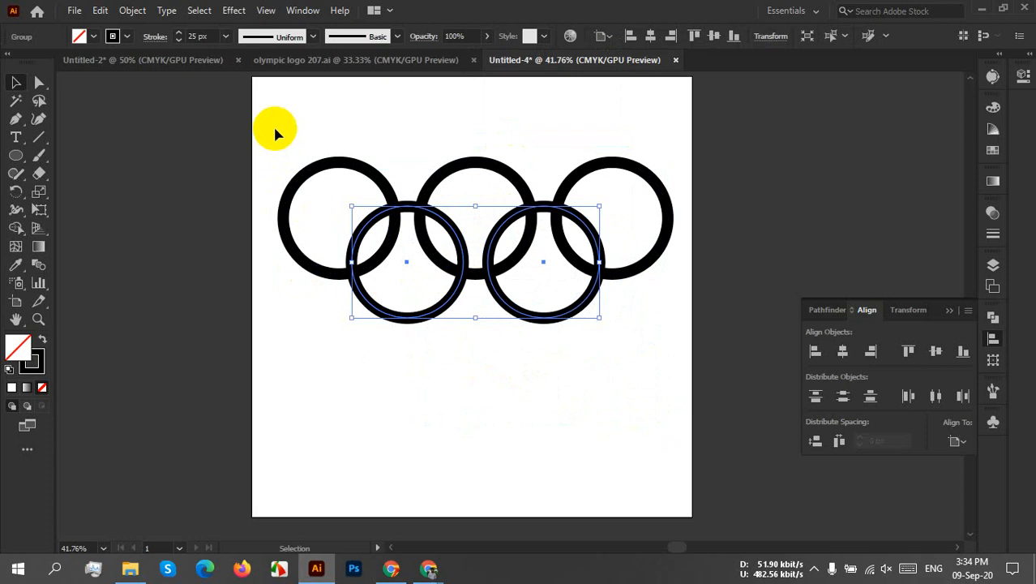
{"action": "left_click_drag", "start_coordinate": [444, 307], "coordinate": [446, 315]}
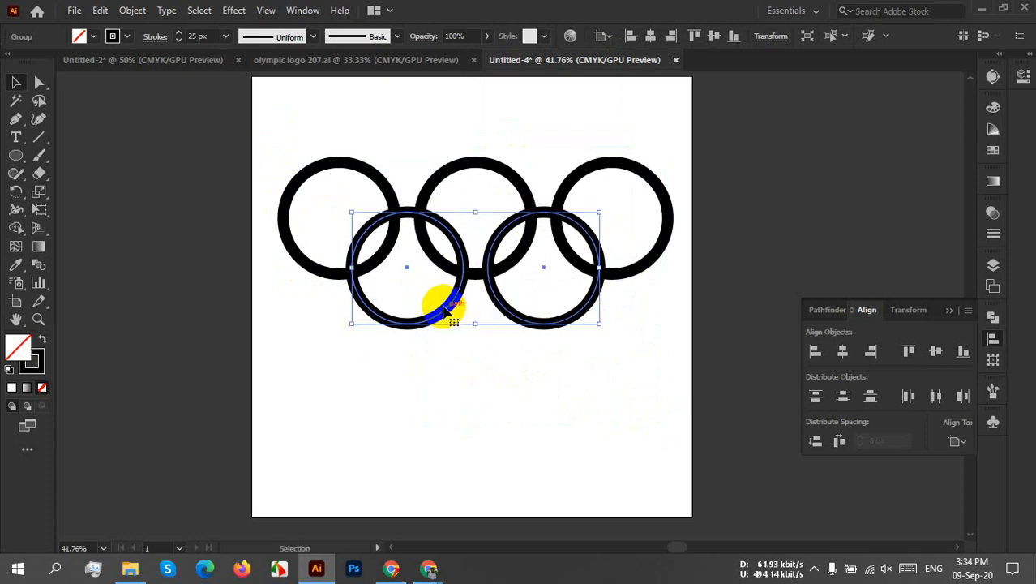
{"action": "left_click_drag", "start_coordinate": [231, 97], "coordinate": [708, 407]}
{"action": "left_click", "coordinate": [844, 352]}
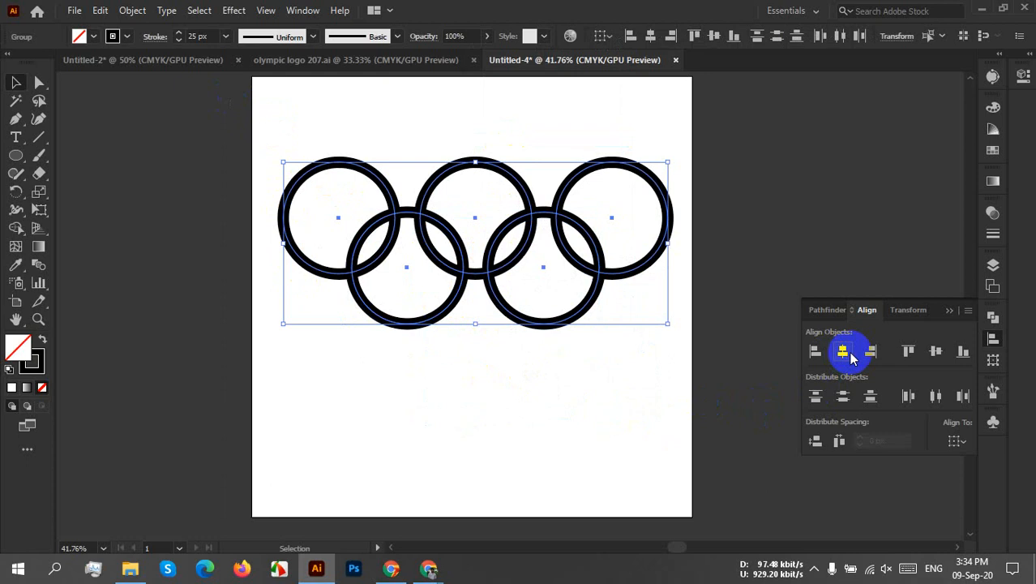
{"action": "left_click", "coordinate": [618, 371]}
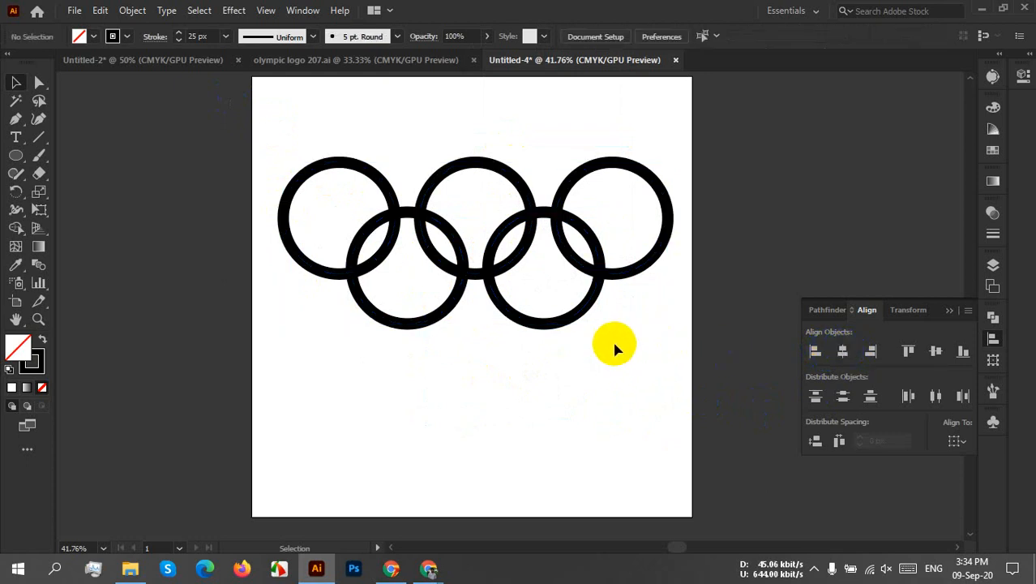
{"action": "left_click_drag", "start_coordinate": [265, 140], "coordinate": [705, 352]}
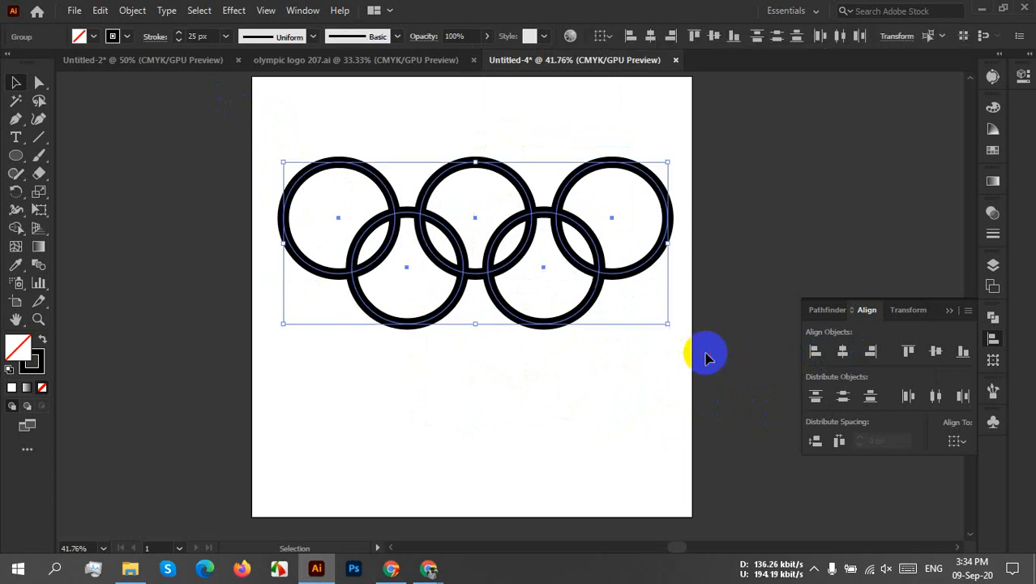
Step: Ungroup the five rings and expand their strokes into filled shapes
{"action": "right_click", "coordinate": [538, 259]}
{"action": "left_click", "coordinate": [584, 394]}
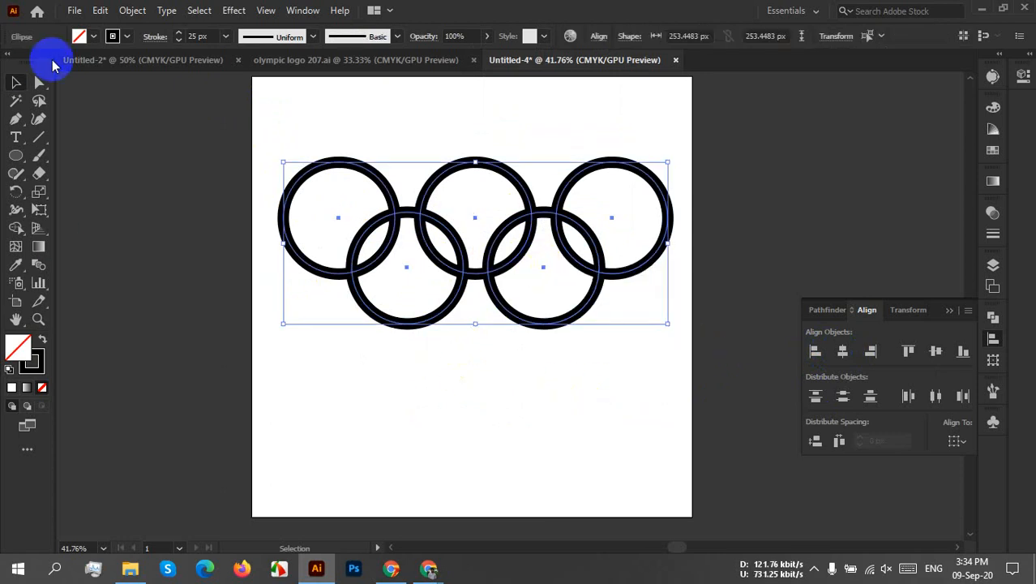
{"action": "left_click", "coordinate": [132, 11]}
{"action": "left_click", "coordinate": [191, 184]}
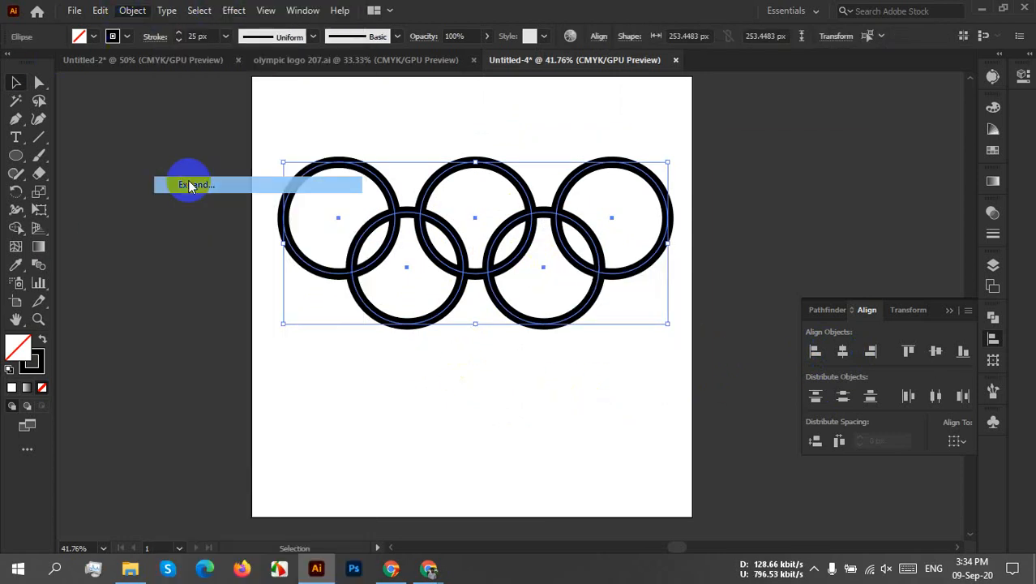
{"action": "left_click", "coordinate": [778, 369]}
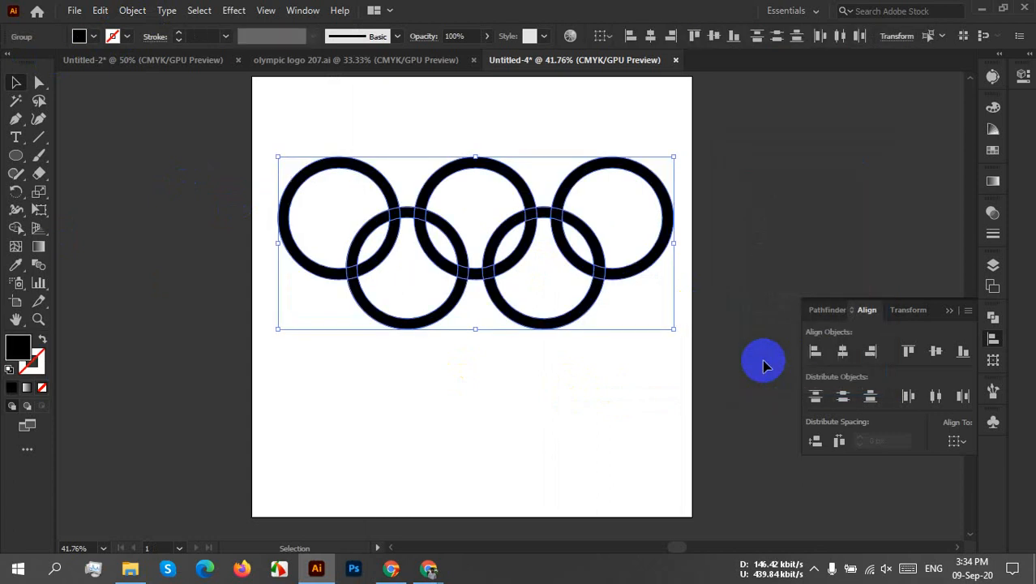
{"action": "left_click", "coordinate": [559, 380]}
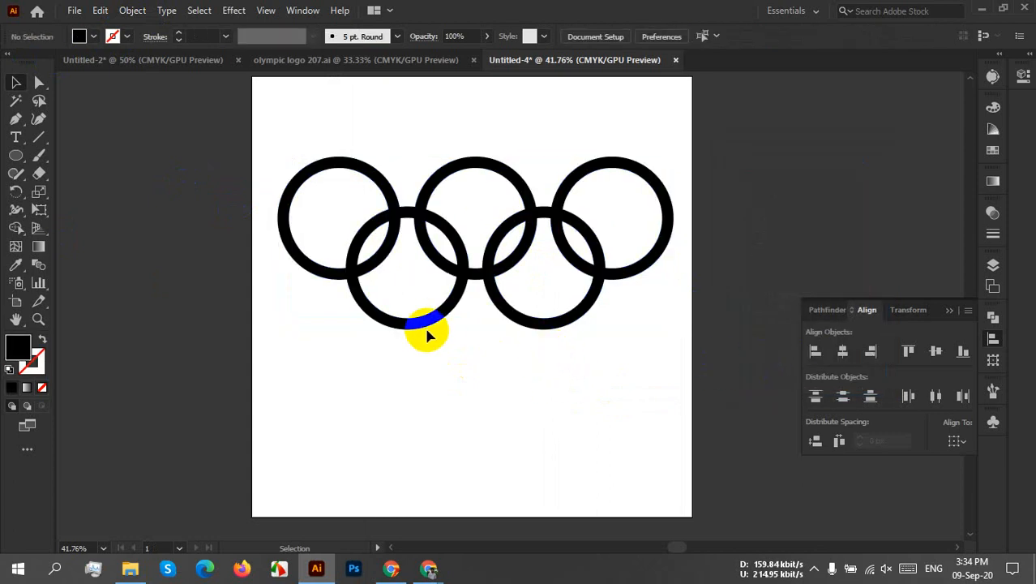
Step: Move four of the expanded rings apart to check that they are separate shapes, and undo the moves
{"action": "left_click_drag", "start_coordinate": [415, 324], "coordinate": [406, 433]}
{"action": "left_click_drag", "start_coordinate": [583, 316], "coordinate": [635, 444]}
{"action": "left_click_drag", "start_coordinate": [605, 277], "coordinate": [663, 251]}
{"action": "left_click_drag", "start_coordinate": [480, 267], "coordinate": [486, 217]}
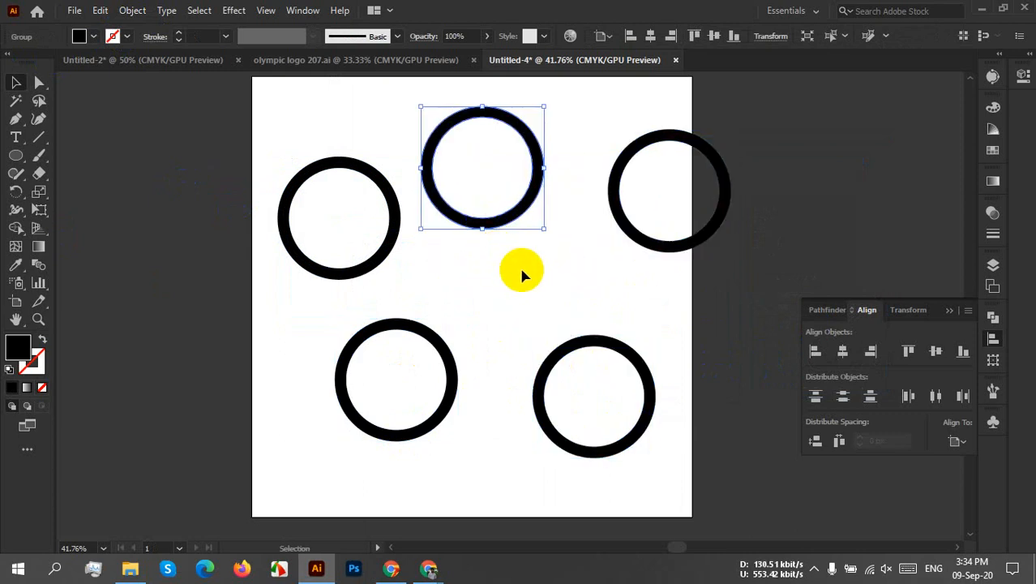
{"action": "key", "text": "a"}
{"action": "key", "text": "ctrl+z"}
{"action": "key", "text": "ctrl+z"}
{"action": "key", "text": "ctrl+z"}
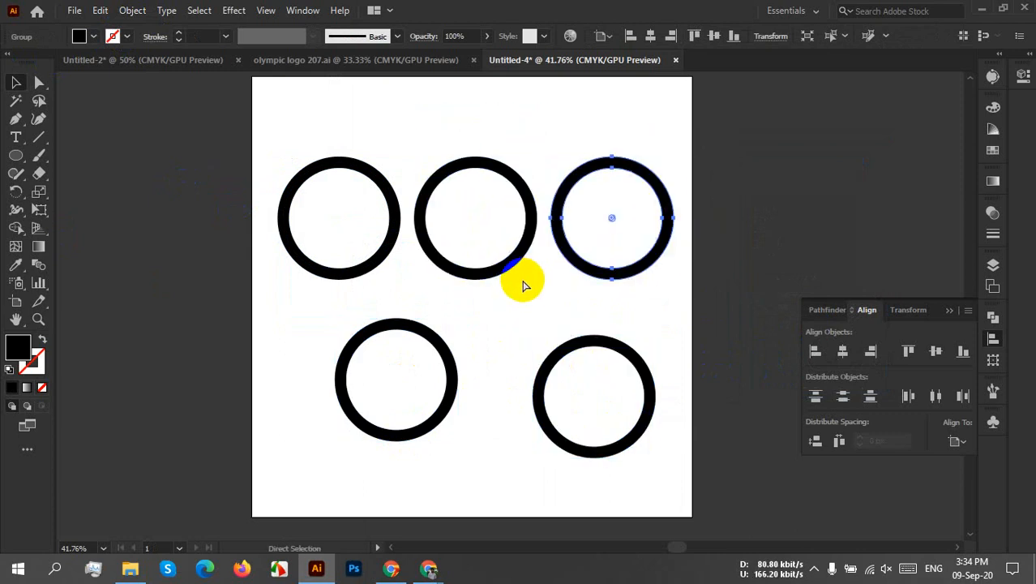
{"action": "key", "text": "ctrl+z"}
{"action": "key", "text": "v"}
{"action": "left_click", "coordinate": [634, 352]}
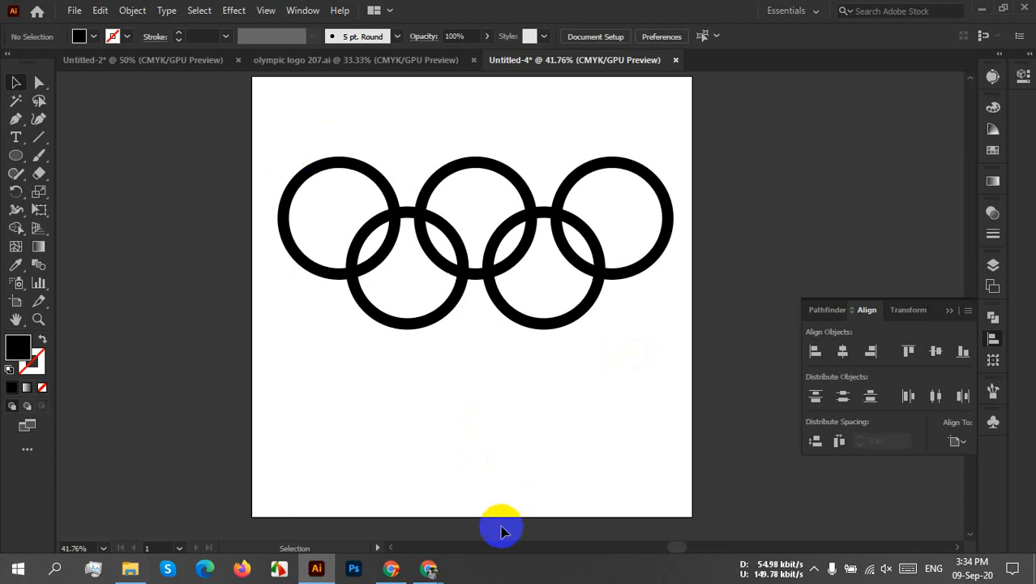
Step: Divide all five overlapping rings with Pathfinder and ungroup the resulting pieces
{"action": "mouse_move", "coordinate": [440, 557]}
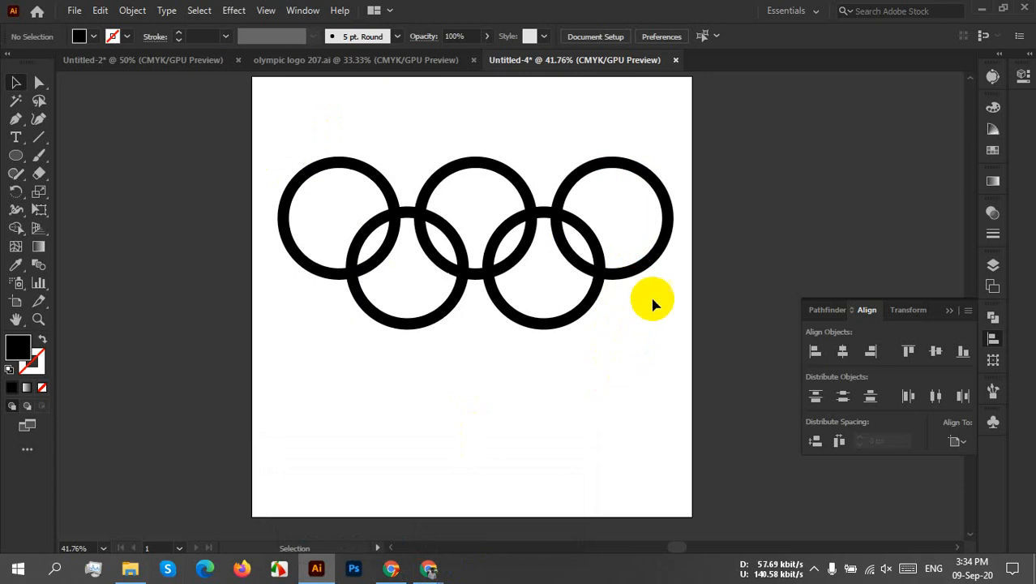
{"action": "left_click_drag", "start_coordinate": [268, 136], "coordinate": [668, 324]}
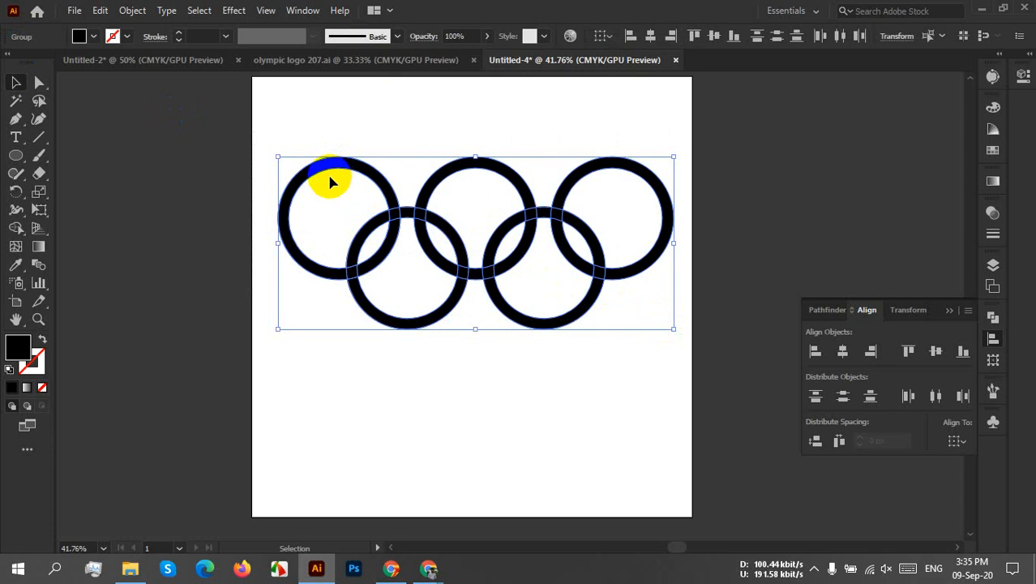
{"action": "left_click", "coordinate": [813, 313]}
{"action": "left_click", "coordinate": [358, 243]}
{"action": "left_click", "coordinate": [567, 270]}
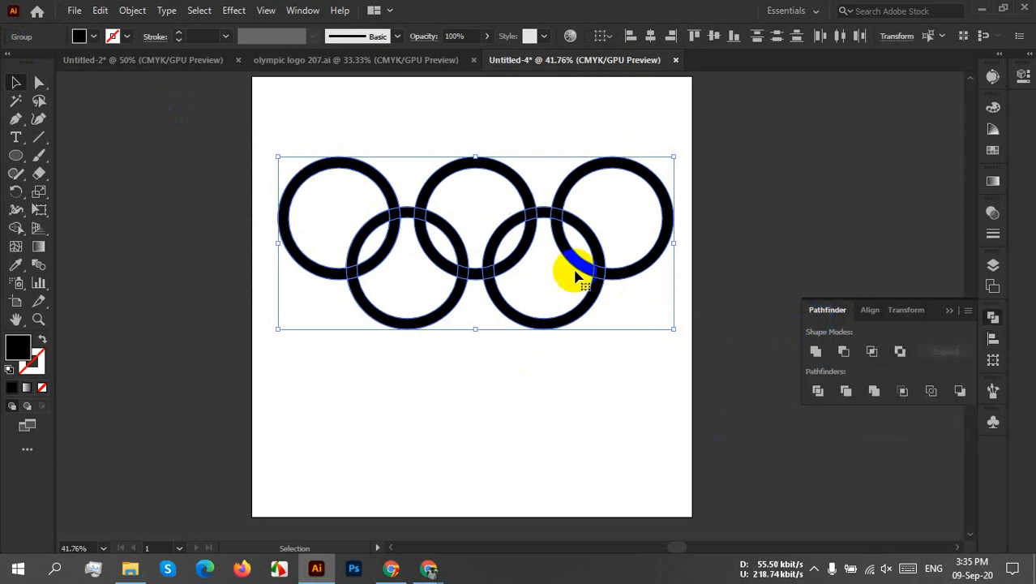
{"action": "left_click", "coordinate": [825, 399]}
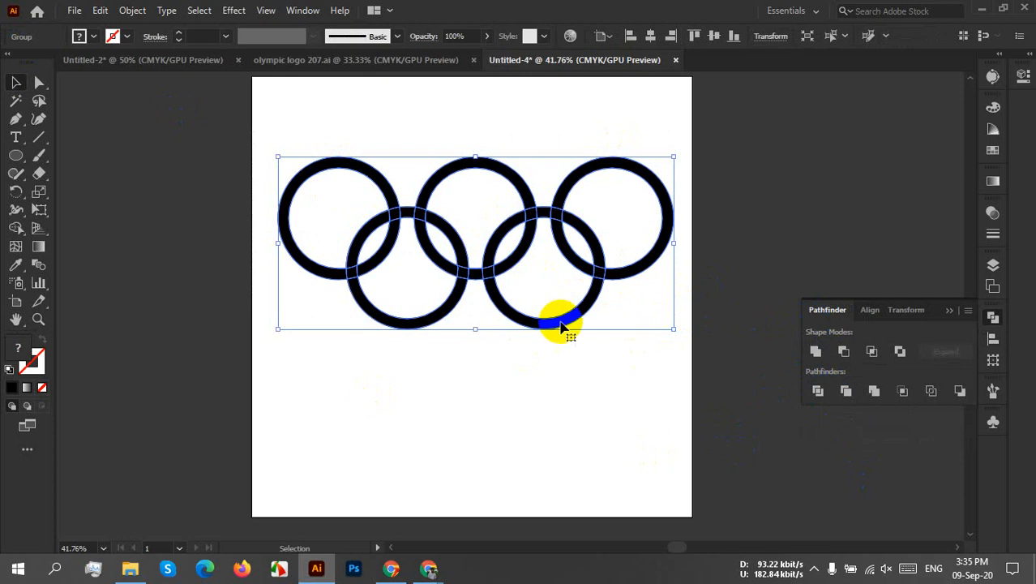
{"action": "right_click", "coordinate": [534, 283]}
{"action": "left_click", "coordinate": [619, 418]}
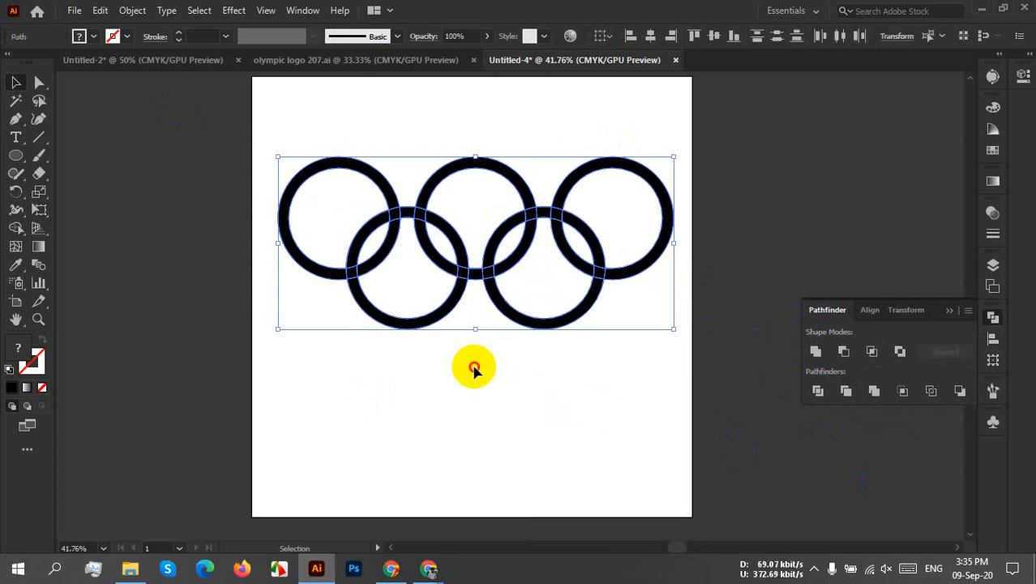
{"action": "left_click", "coordinate": [473, 369]}
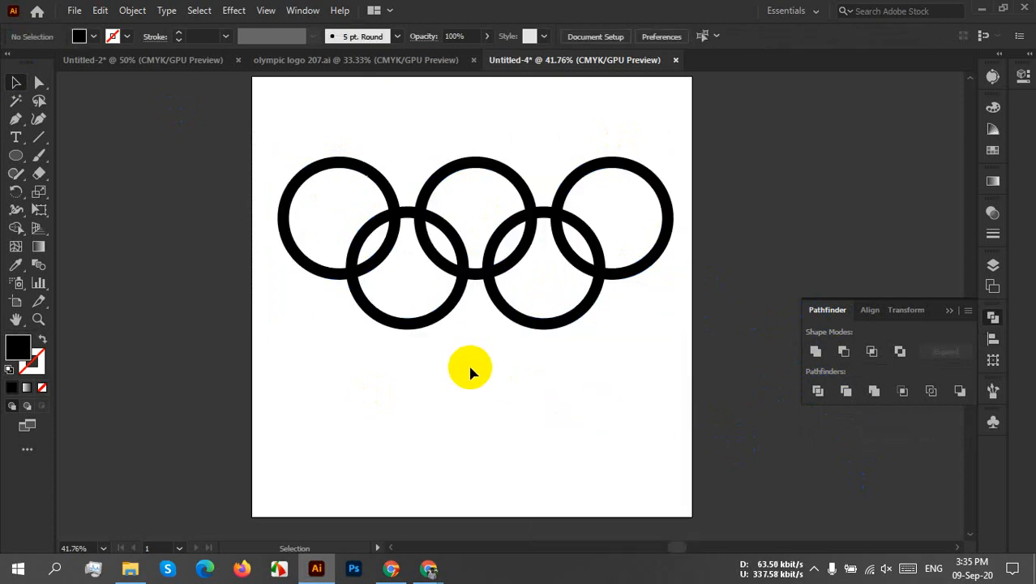
Step: Pull the divided ring segments apart to check that every overlap is cut into its own piece
{"action": "left_click_drag", "start_coordinate": [307, 160], "coordinate": [223, 137]}
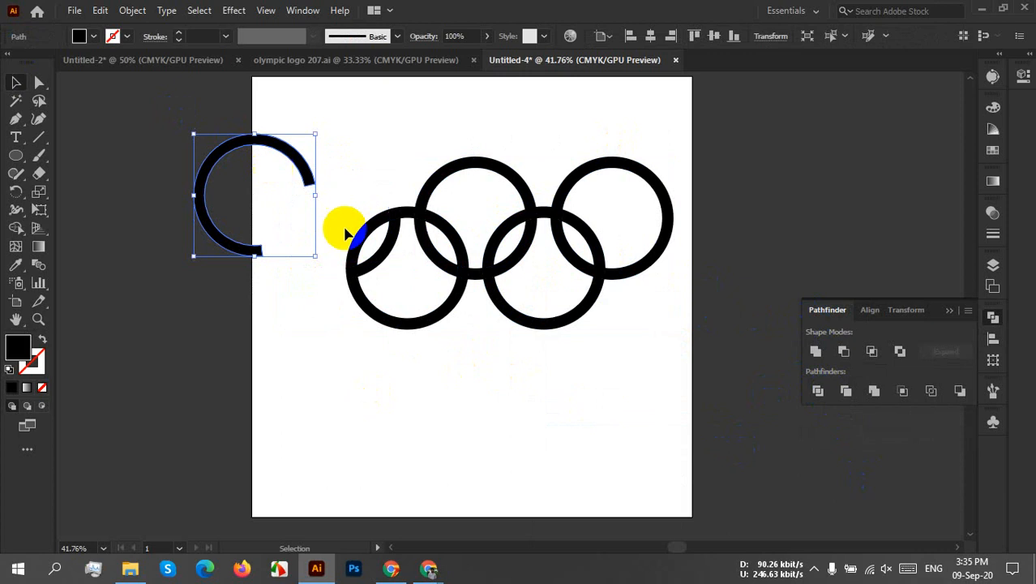
{"action": "left_click_drag", "start_coordinate": [407, 319], "coordinate": [427, 440]}
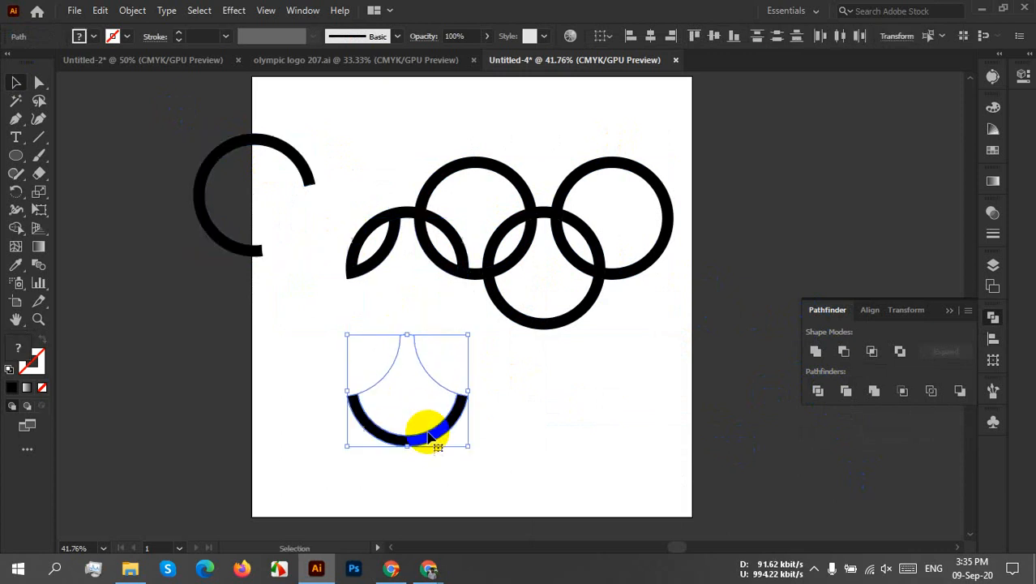
{"action": "left_click_drag", "start_coordinate": [363, 242], "coordinate": [347, 213]}
{"action": "left_click_drag", "start_coordinate": [388, 254], "coordinate": [404, 293]}
{"action": "left_click_drag", "start_coordinate": [448, 240], "coordinate": [474, 222]}
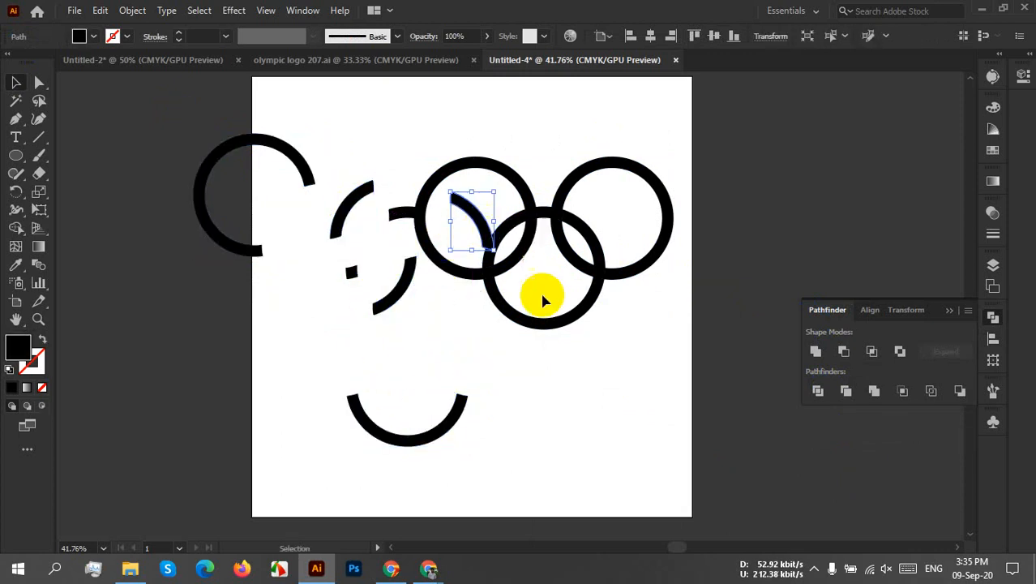
{"action": "left_click_drag", "start_coordinate": [561, 316], "coordinate": [618, 392]}
{"action": "left_click_drag", "start_coordinate": [640, 276], "coordinate": [762, 261]}
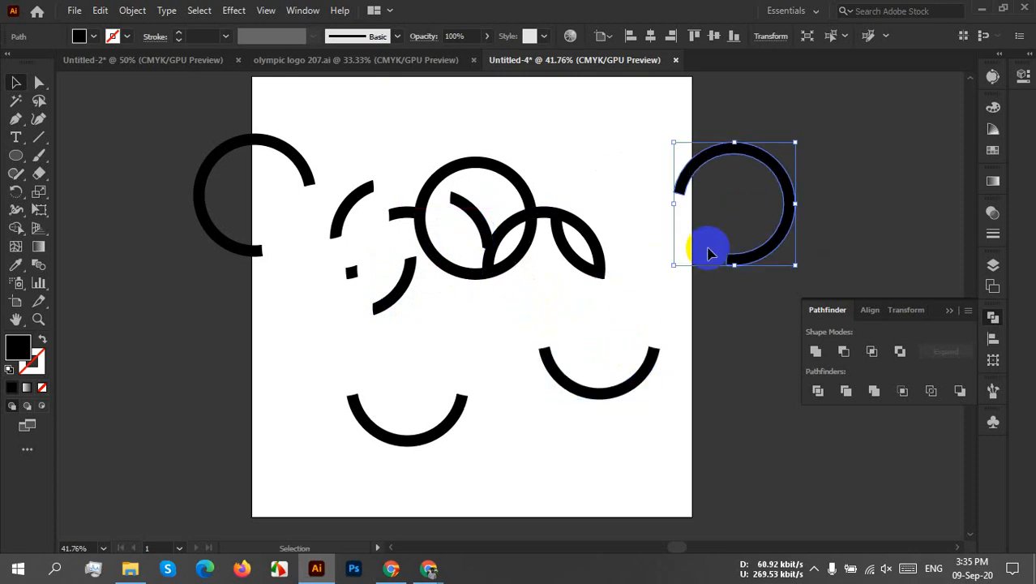
{"action": "left_click_drag", "start_coordinate": [596, 238], "coordinate": [629, 174]}
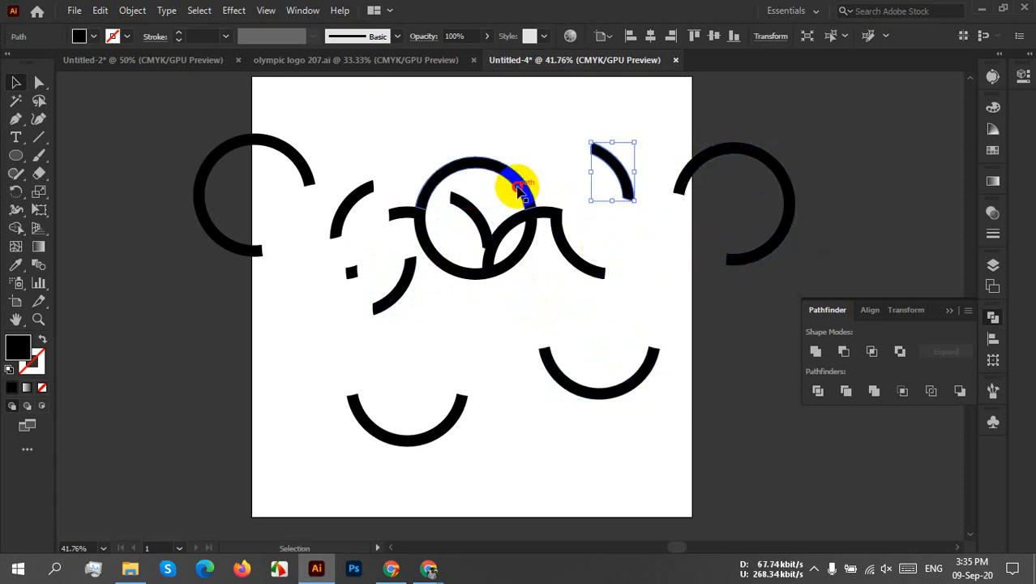
{"action": "left_click_drag", "start_coordinate": [521, 185], "coordinate": [533, 128]}
{"action": "left_click_drag", "start_coordinate": [488, 248], "coordinate": [470, 176]}
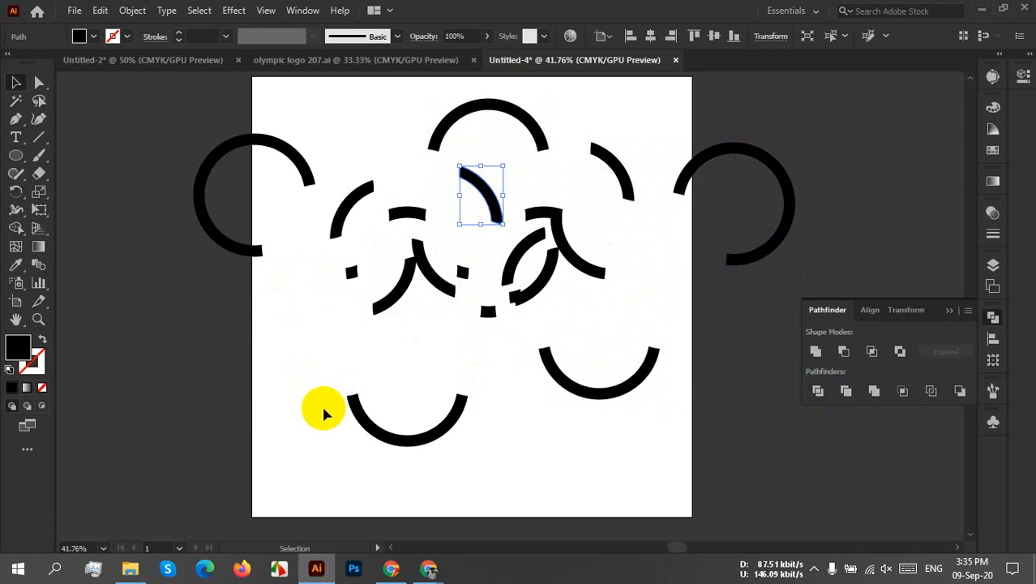
Step: Undo all the segment moves to bring the pieces back into the five-ring arrangement
{"action": "key", "text": "ctrl+z"}
{"action": "key", "text": "ctrl+z"}
{"action": "key", "text": "ctrl+z"}
{"action": "key", "text": "ctrl+z"}
{"action": "key", "text": "ctrl+z"}
{"action": "key", "text": "ctrl+z"}
{"action": "key", "text": "ctrl+z"}
{"action": "key", "text": "ctrl+z"}
{"action": "key", "text": "ctrl+z"}
{"action": "key", "text": "ctrl+z"}
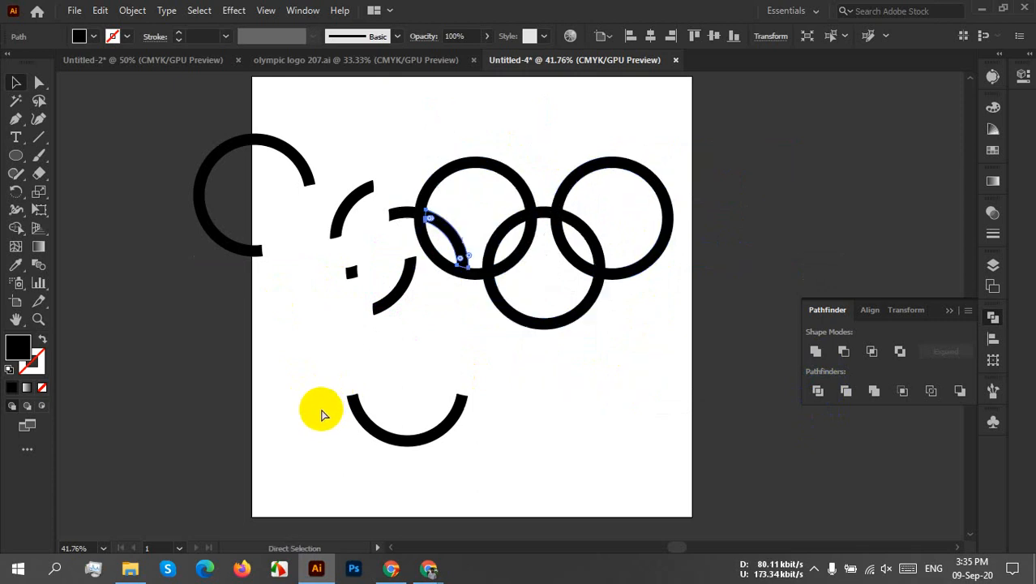
{"action": "key", "text": "ctrl+z"}
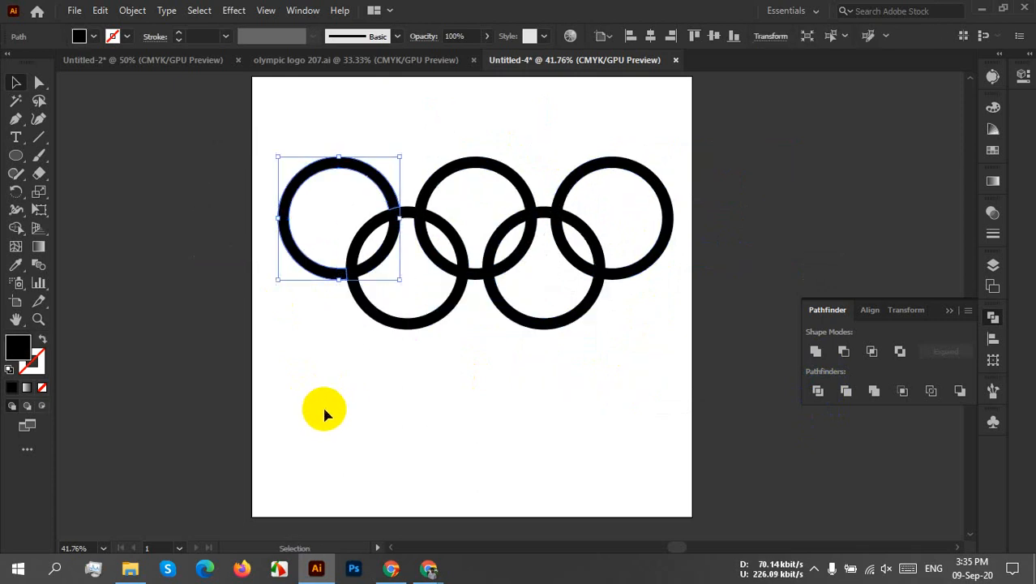
{"action": "left_click", "coordinate": [273, 388]}
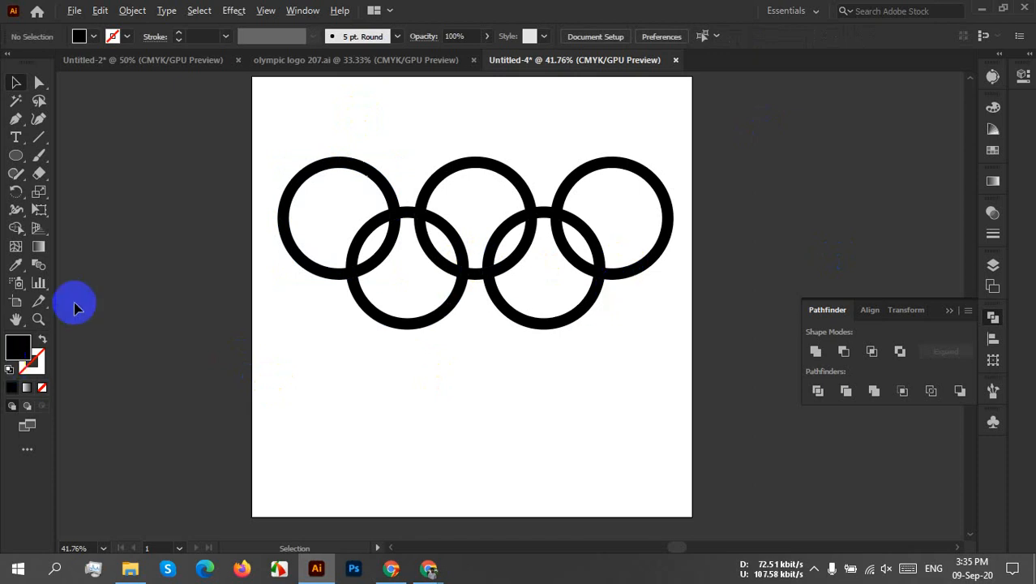
Step: Fill the outer arc and the inner segment of the upper-left ring with blue
{"action": "scroll", "coordinate": [74, 302], "scroll_direction": "up", "scroll_amount": 1}
{"action": "left_click_drag", "start_coordinate": [428, 284], "coordinate": [449, 357]}
{"action": "scroll", "coordinate": [451, 316], "scroll_direction": "up", "scroll_amount": 2}
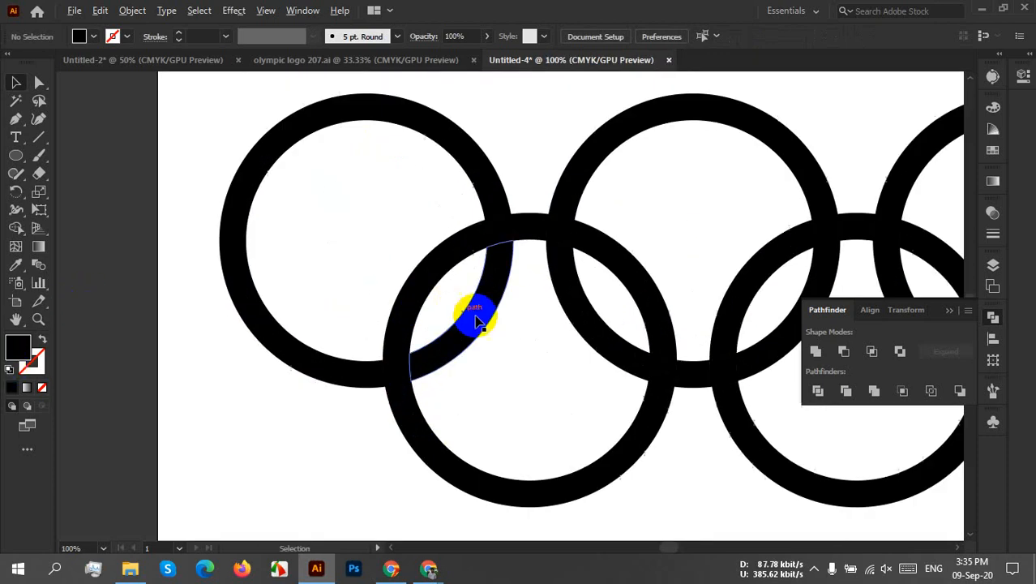
{"action": "left_click_drag", "start_coordinate": [532, 352], "coordinate": [503, 386]}
{"action": "left_click", "coordinate": [469, 321]}
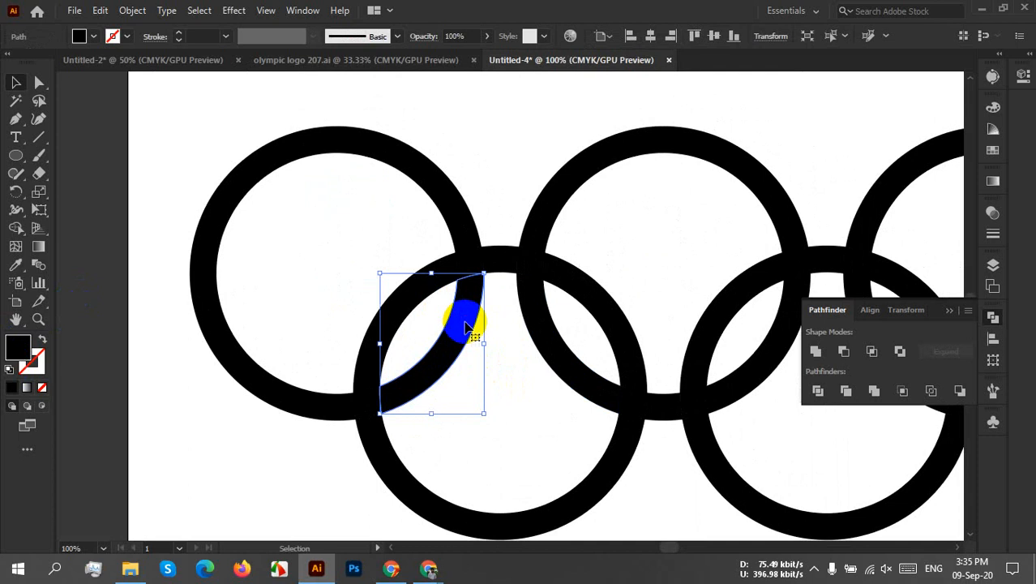
{"action": "left_click", "coordinate": [205, 301]}
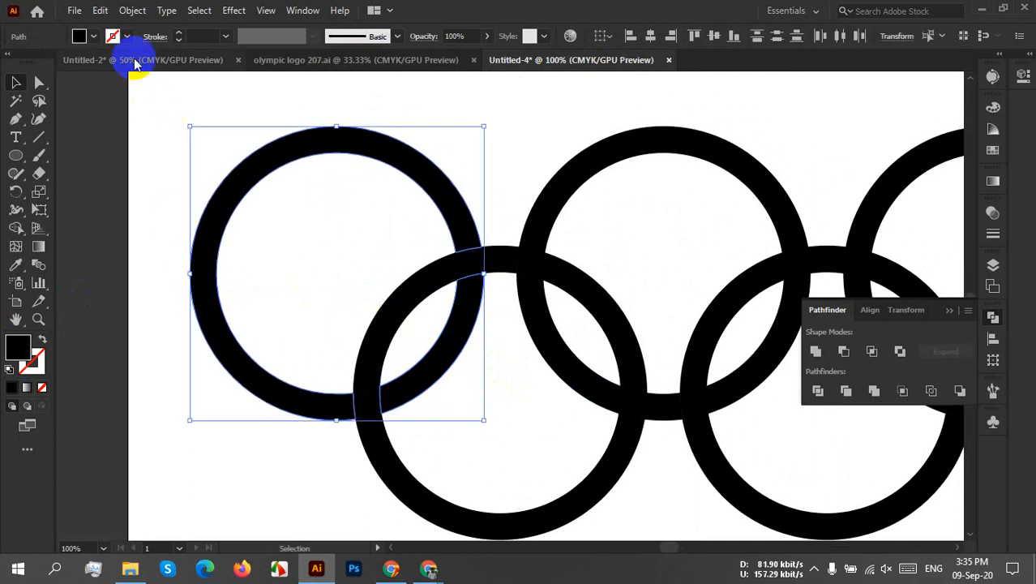
{"action": "left_click", "coordinate": [81, 36]}
{"action": "left_click", "coordinate": [117, 75]}
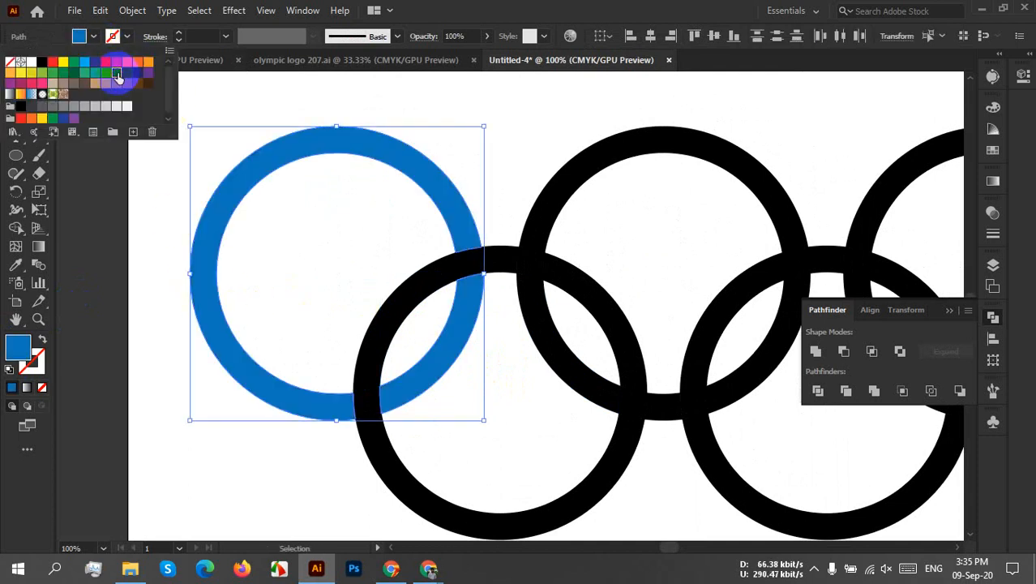
{"action": "left_click", "coordinate": [518, 409]}
{"action": "left_click", "coordinate": [514, 406]}
Step: Color the upper overlap piece between the first two rings with the blue sampled from the upper-left ring
{"action": "scroll", "coordinate": [514, 406], "scroll_direction": "down", "scroll_amount": 1}
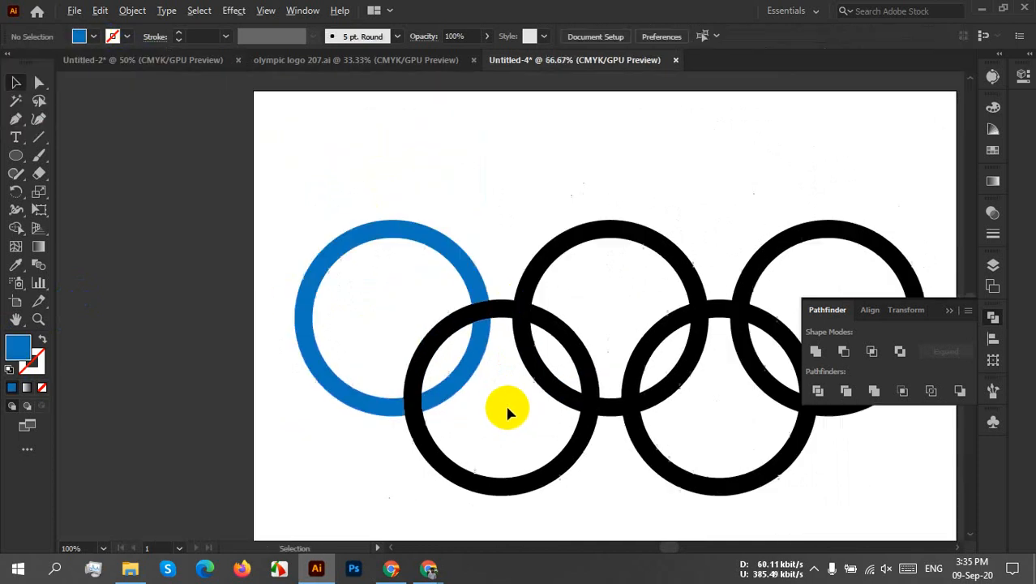
{"action": "left_click_drag", "start_coordinate": [503, 431], "coordinate": [448, 418]}
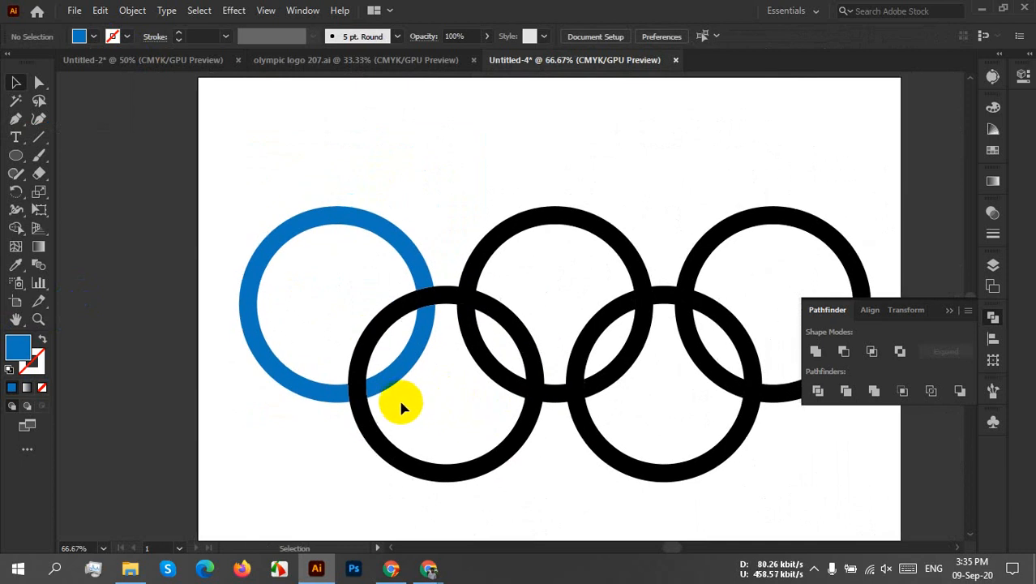
{"action": "left_click", "coordinate": [427, 298]}
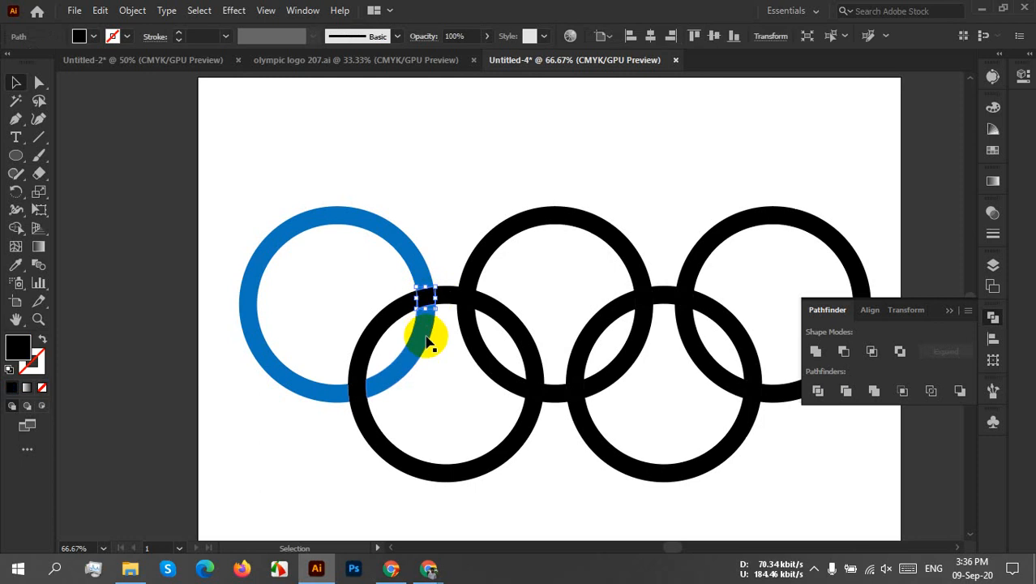
{"action": "left_click", "coordinate": [11, 265]}
{"action": "left_click", "coordinate": [425, 326]}
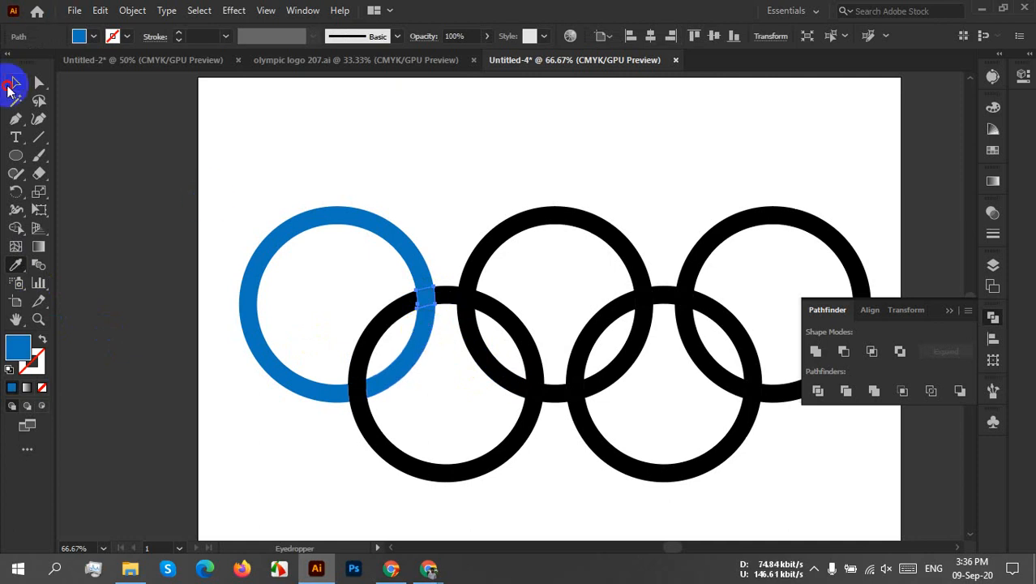
{"action": "left_click", "coordinate": [15, 82]}
Step: Unite the blue overlap piece with the upper-left ring's other blue segments into one shape
{"action": "scroll", "coordinate": [483, 322], "scroll_direction": "up", "scroll_amount": 2}
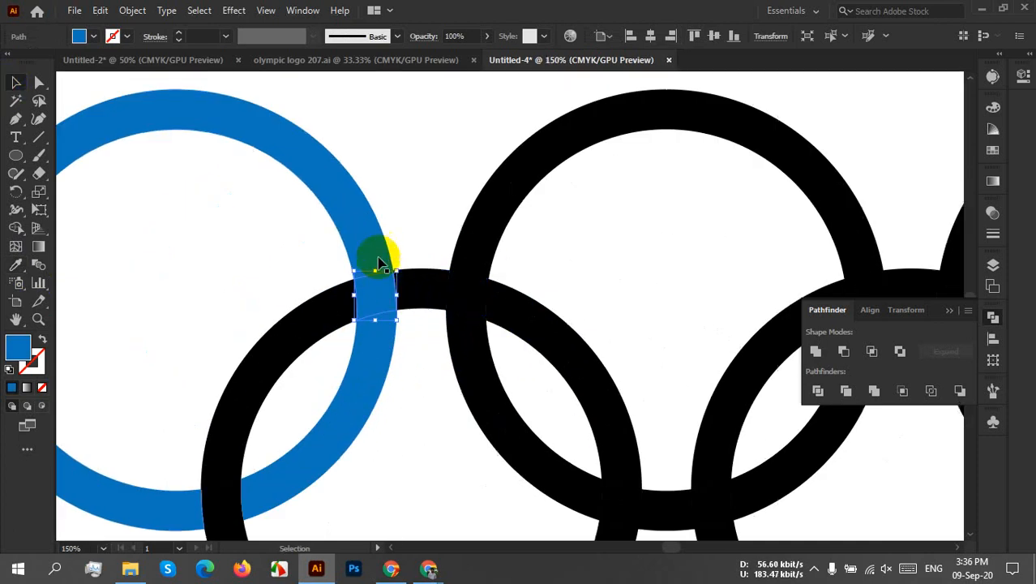
{"action": "left_click", "coordinate": [363, 233], "text": "shift"}
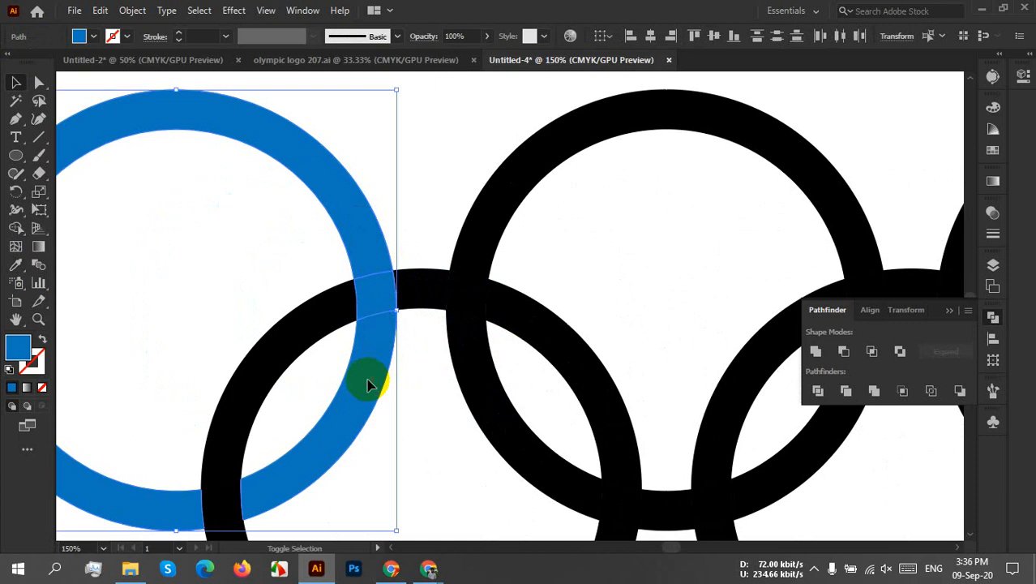
{"action": "left_click", "coordinate": [816, 350]}
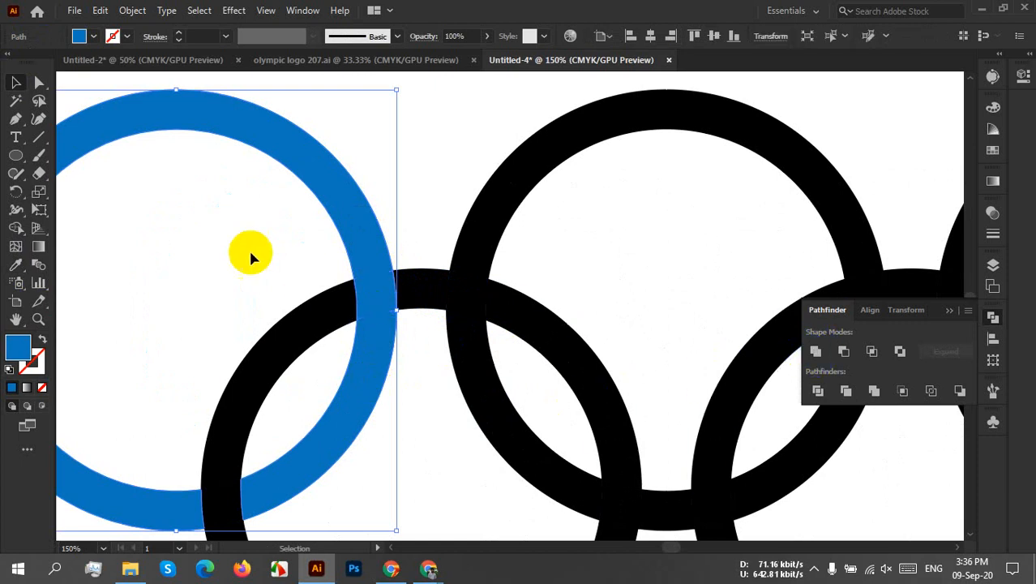
{"action": "left_click", "coordinate": [249, 272]}
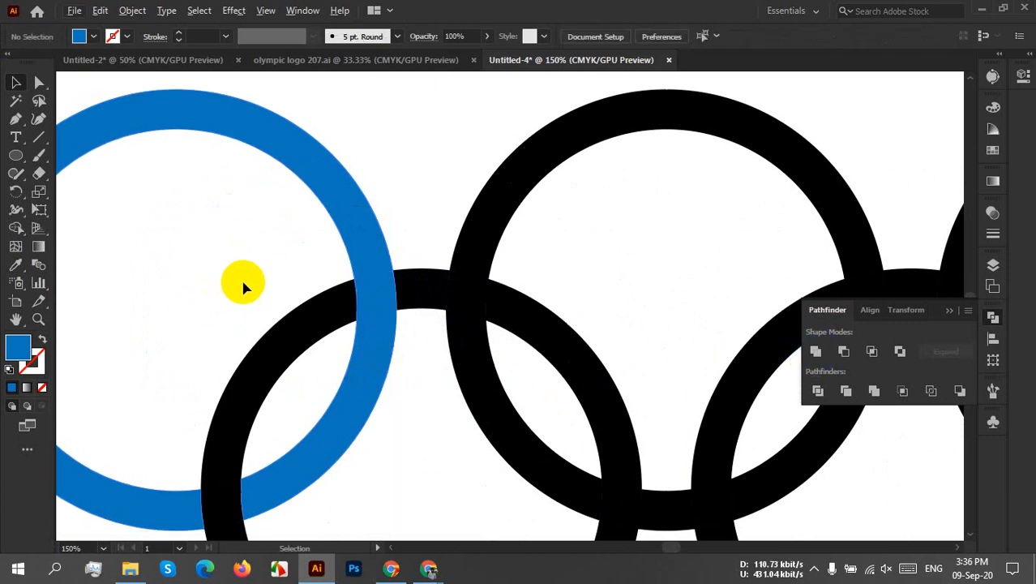
Step: Move the united blue ring away from the other rings to check that it is a single shape
{"action": "scroll", "coordinate": [247, 282], "scroll_direction": "down", "scroll_amount": 2}
{"action": "left_click_drag", "start_coordinate": [247, 282], "coordinate": [479, 319]}
{"action": "left_click_drag", "start_coordinate": [416, 266], "coordinate": [288, 257]}
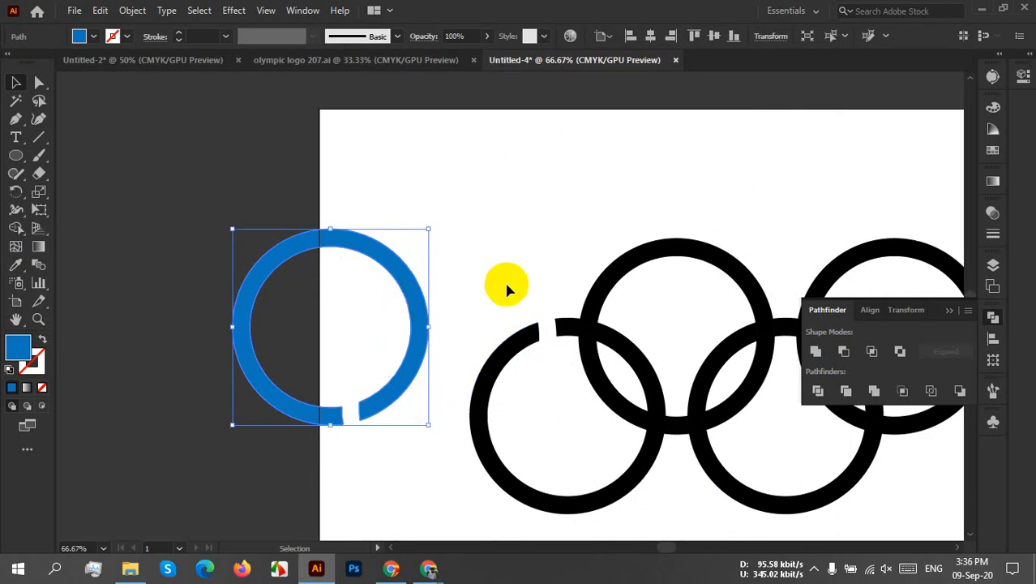
Step: Undo the blue ring's move and check the rings' paths in Outline view before returning to Preview
{"action": "key", "text": "ctrl+z"}
{"action": "left_click", "coordinate": [459, 298]}
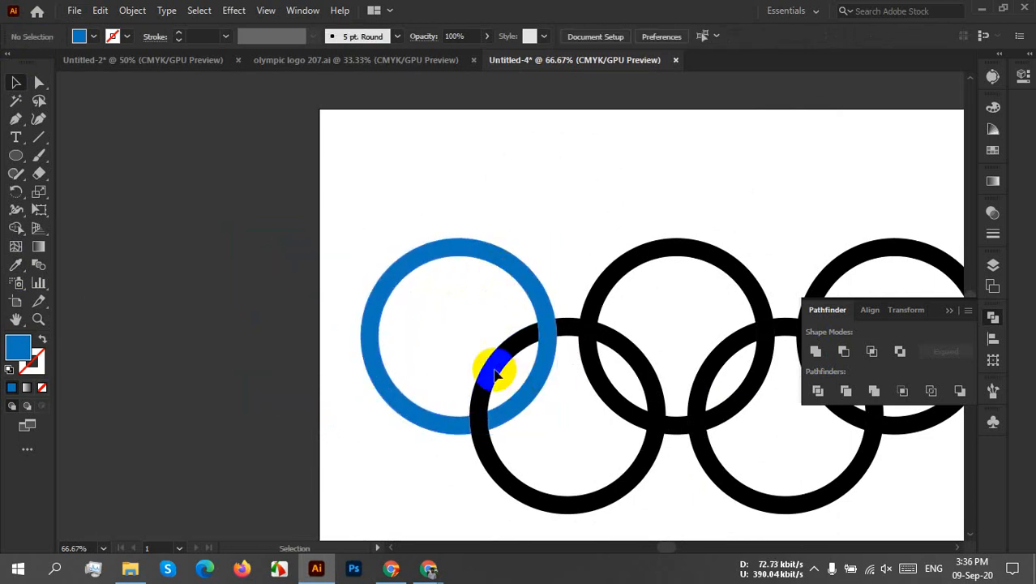
{"action": "key", "text": "ctrl+y"}
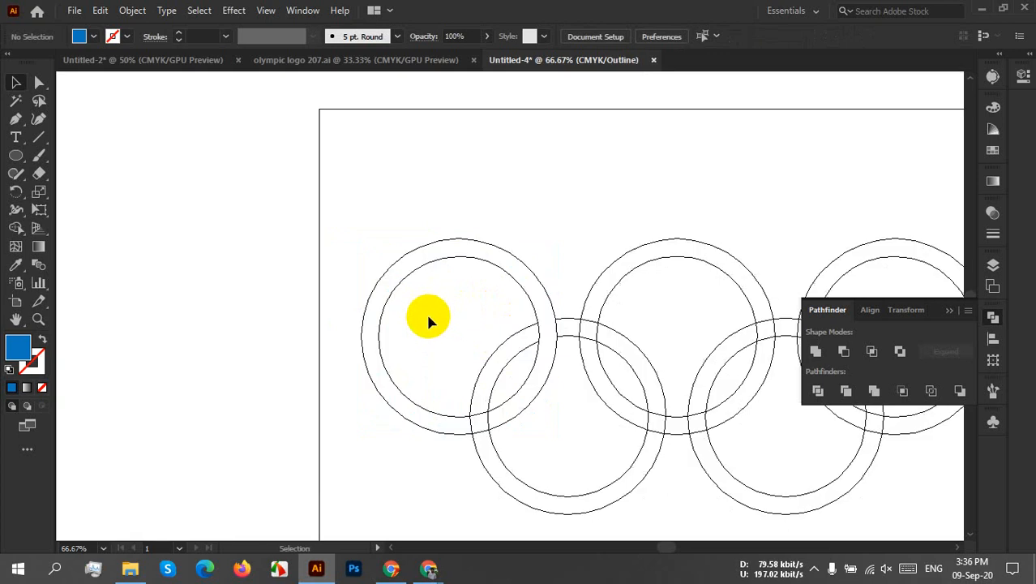
{"action": "left_click_drag", "start_coordinate": [412, 299], "coordinate": [445, 364]}
{"action": "key", "text": "ctrl+y"}
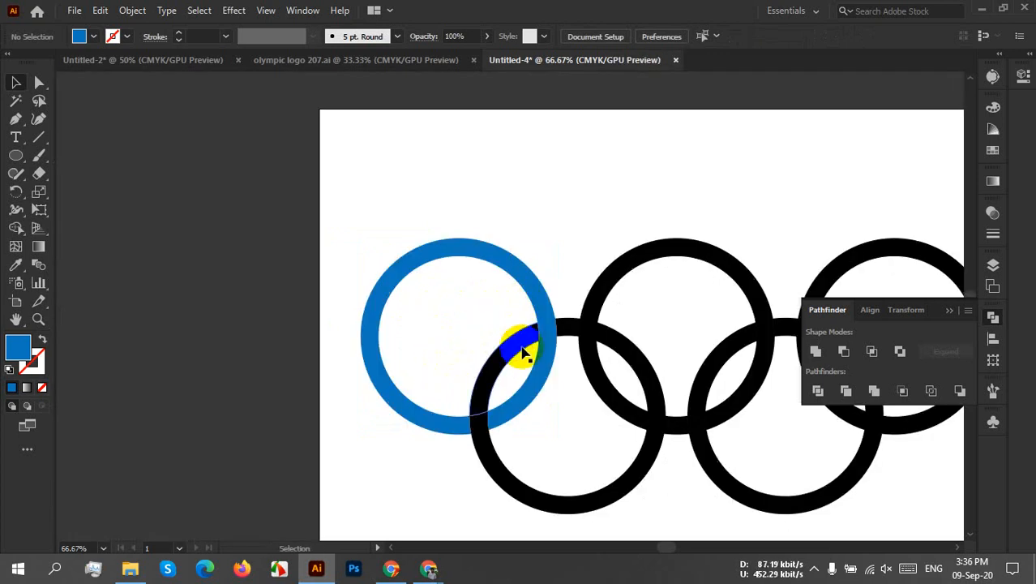
{"action": "left_click_drag", "start_coordinate": [564, 412], "coordinate": [396, 406]}
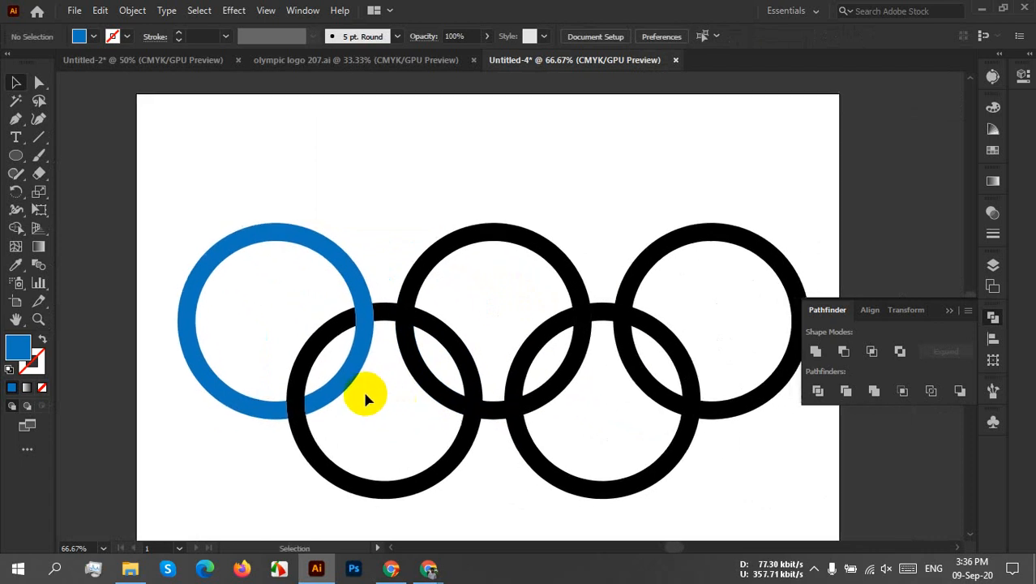
{"action": "left_click", "coordinate": [322, 247]}
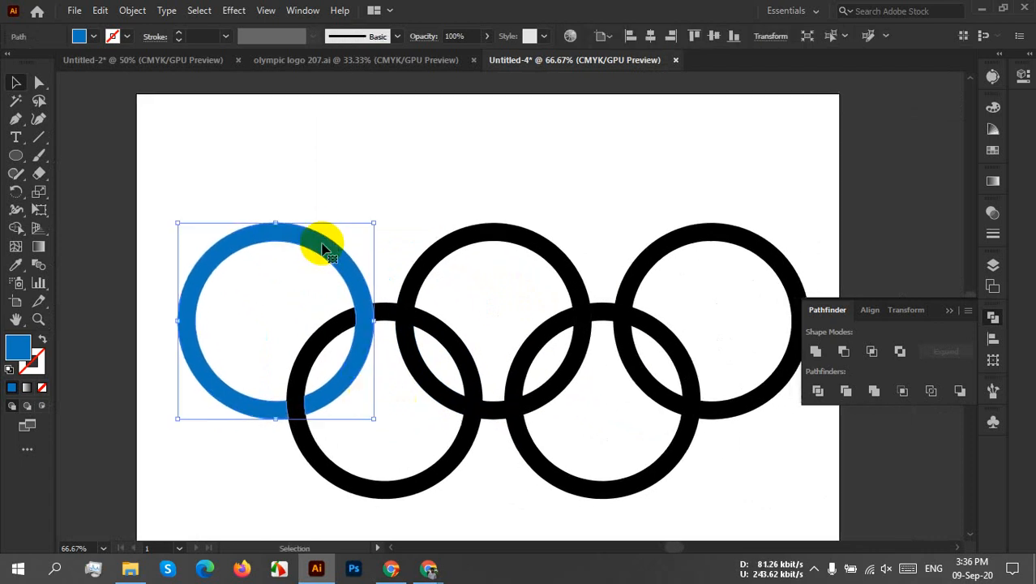
Step: Unite the lower-left ring's segments, including its lower overlap with the blue ring and its upper overlap with the middle ring
{"action": "left_click", "coordinate": [321, 334]}
{"action": "scroll", "coordinate": [332, 409], "scroll_direction": "up", "scroll_amount": 2}
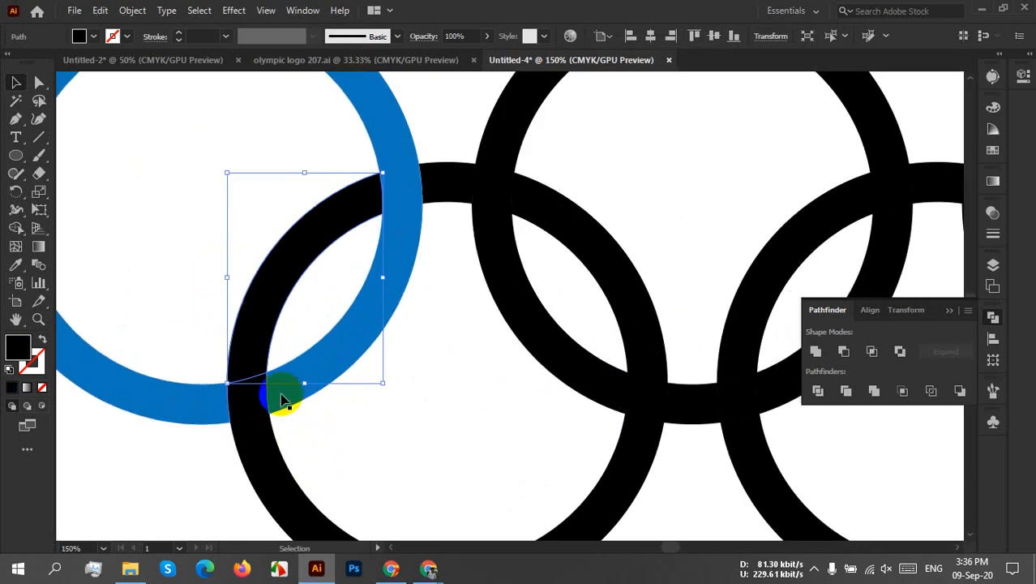
{"action": "left_click", "coordinate": [266, 473], "text": "shift"}
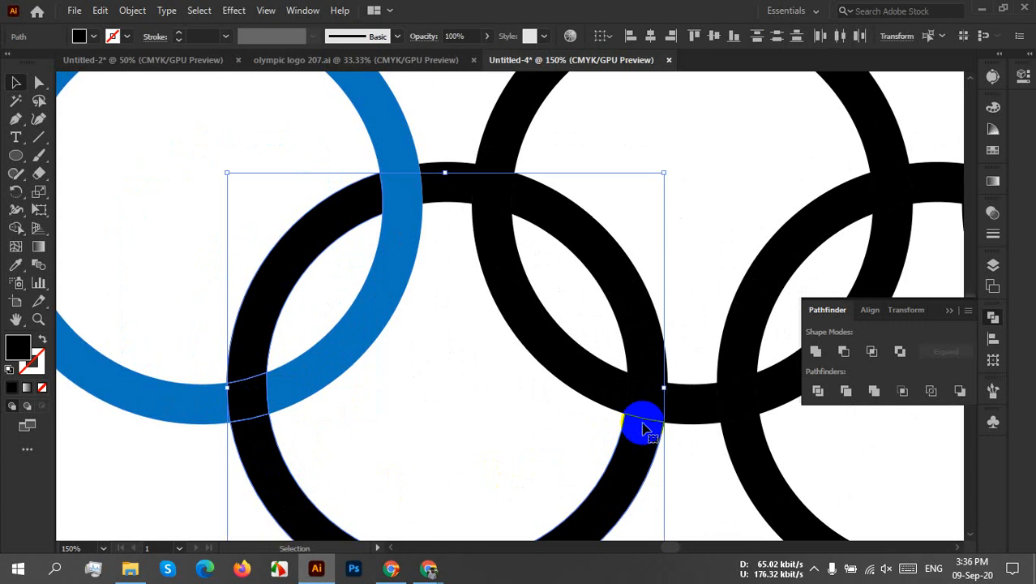
{"action": "left_click", "coordinate": [643, 350], "text": "shift"}
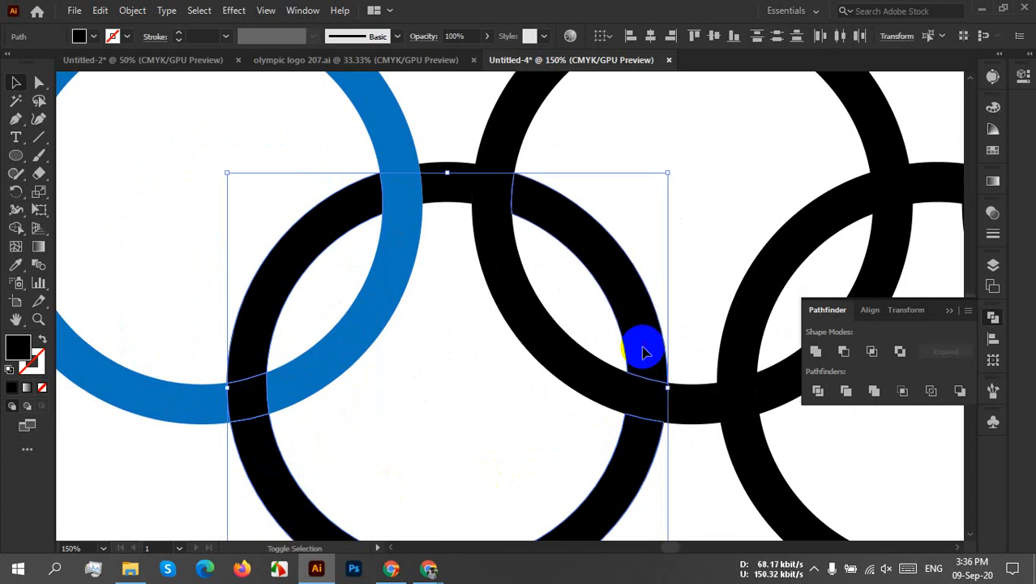
{"action": "left_click", "coordinate": [491, 186], "text": "shift"}
{"action": "left_click", "coordinate": [447, 186], "text": "shift"}
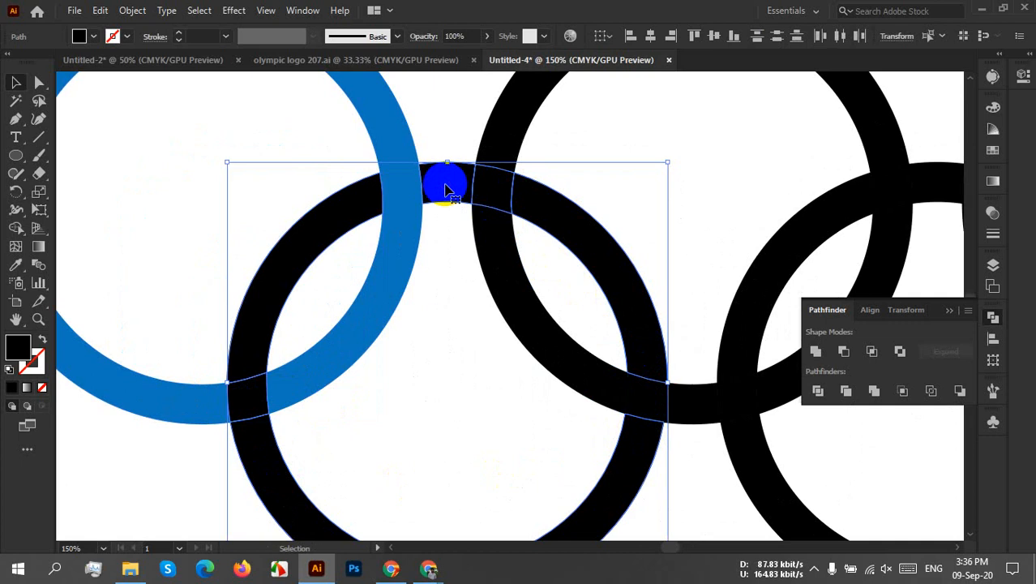
{"action": "left_click", "coordinate": [815, 350]}
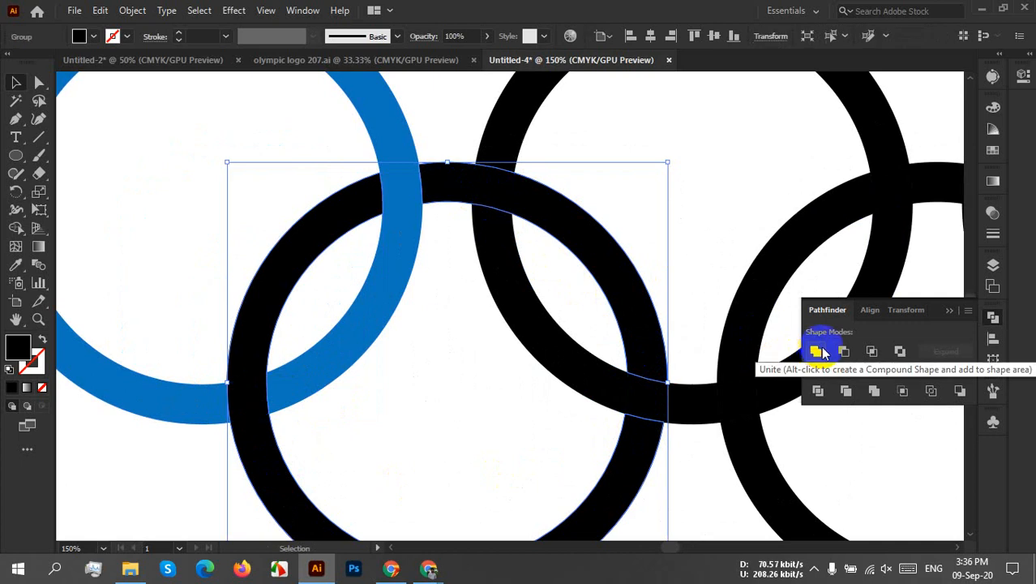
Step: Fill the united lower-left ring with yellow
{"action": "left_click", "coordinate": [93, 35]}
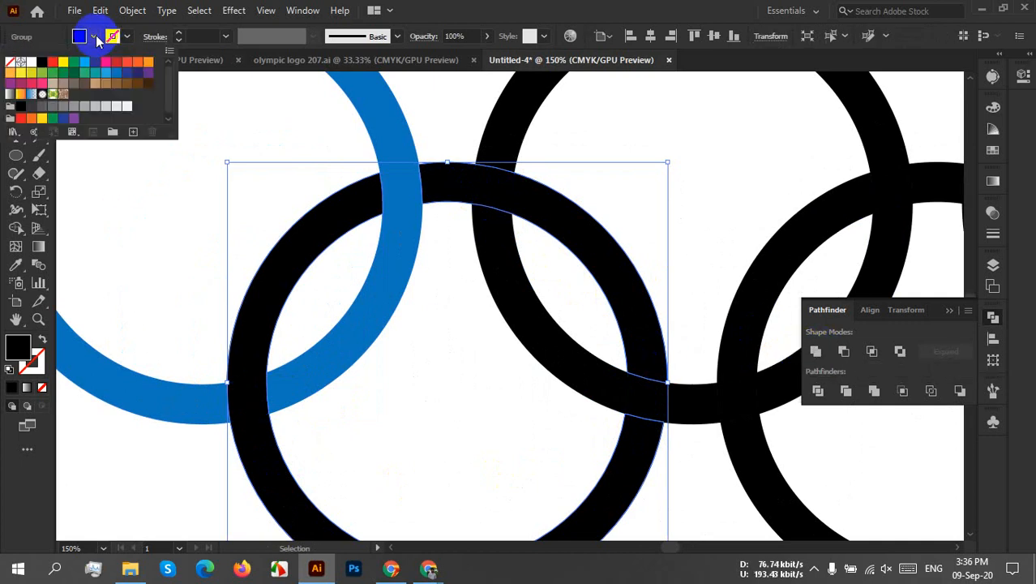
{"action": "left_click", "coordinate": [63, 62]}
{"action": "left_click", "coordinate": [648, 231]}
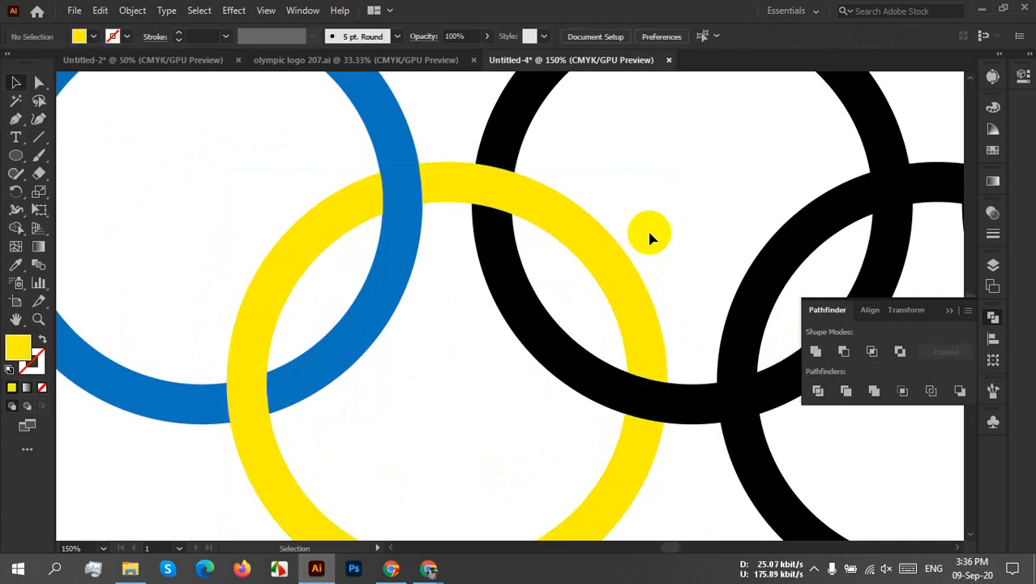
Step: Unite the upper-middle ring's segment inside the yellow ring with their lower overlap piece and the adjoining short bottom segment
{"action": "key", "text": "ctrl+1"}
{"action": "scroll", "coordinate": [647, 231], "scroll_direction": "down", "scroll_amount": 2}
{"action": "scroll", "coordinate": [573, 339], "scroll_direction": "up", "scroll_amount": 3}
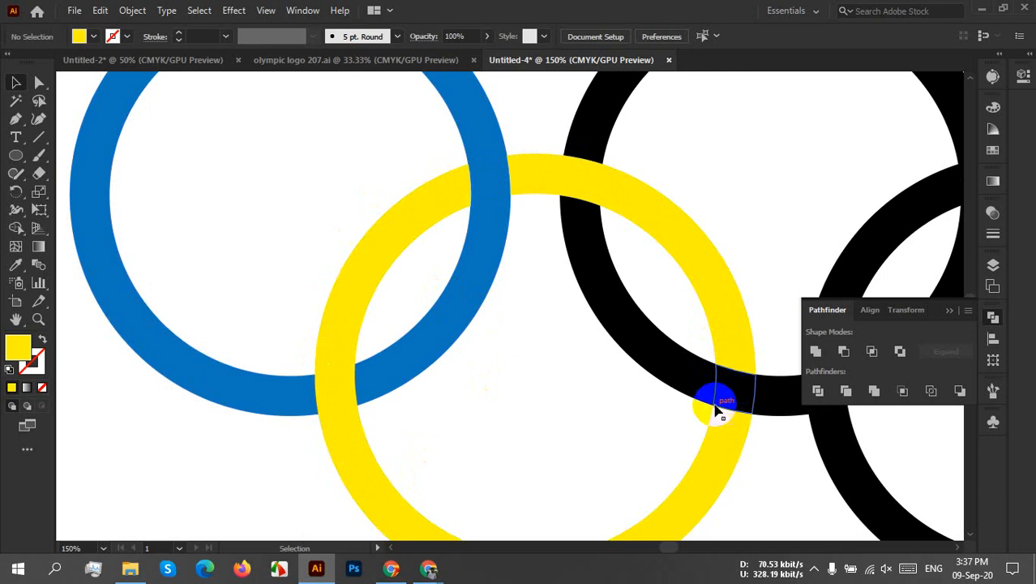
{"action": "scroll", "coordinate": [696, 415], "scroll_direction": "down", "scroll_amount": 1}
{"action": "left_click_drag", "start_coordinate": [622, 399], "coordinate": [379, 374]}
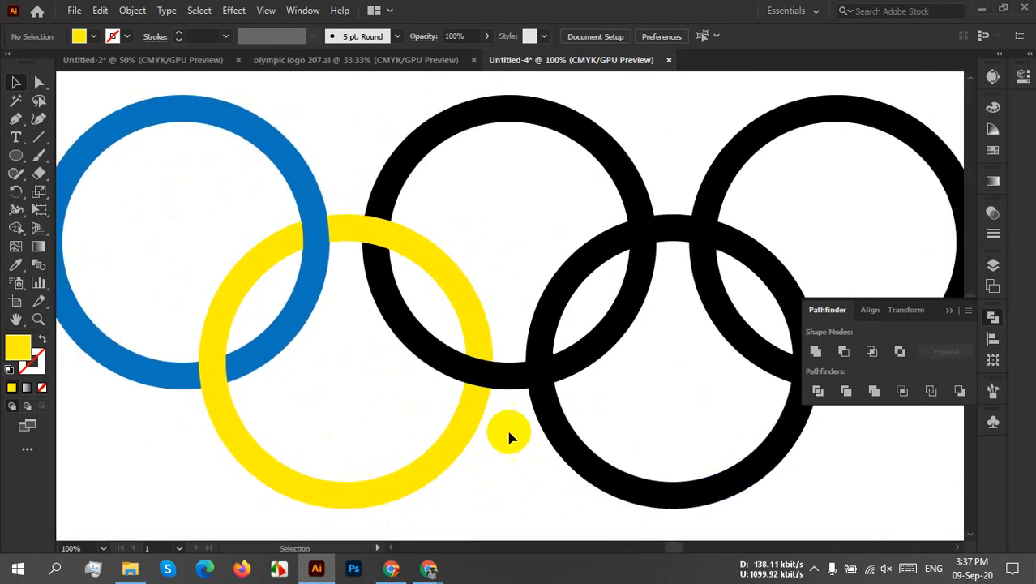
{"action": "left_click", "coordinate": [377, 268]}
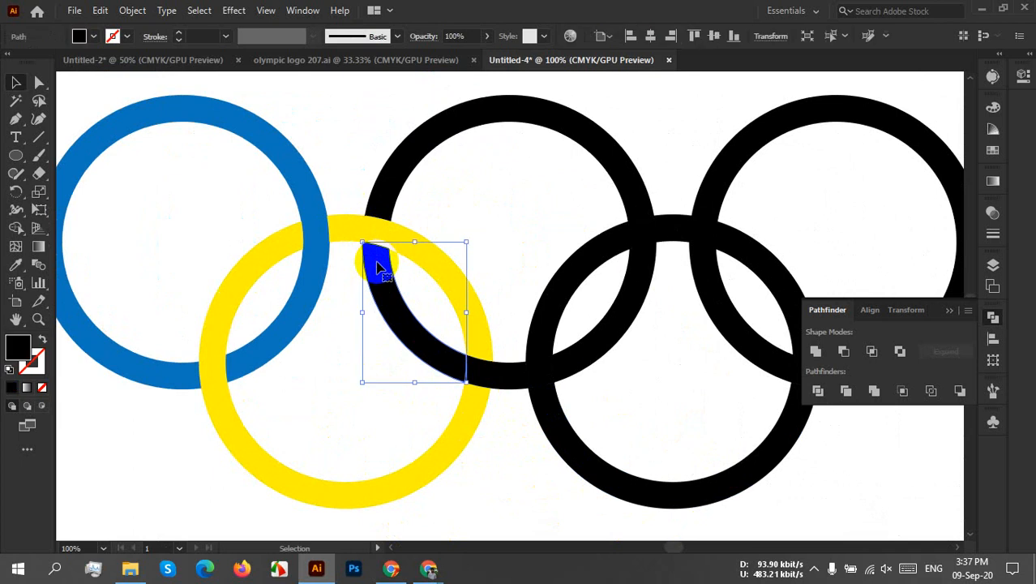
{"action": "left_click", "coordinate": [484, 383], "text": "shift"}
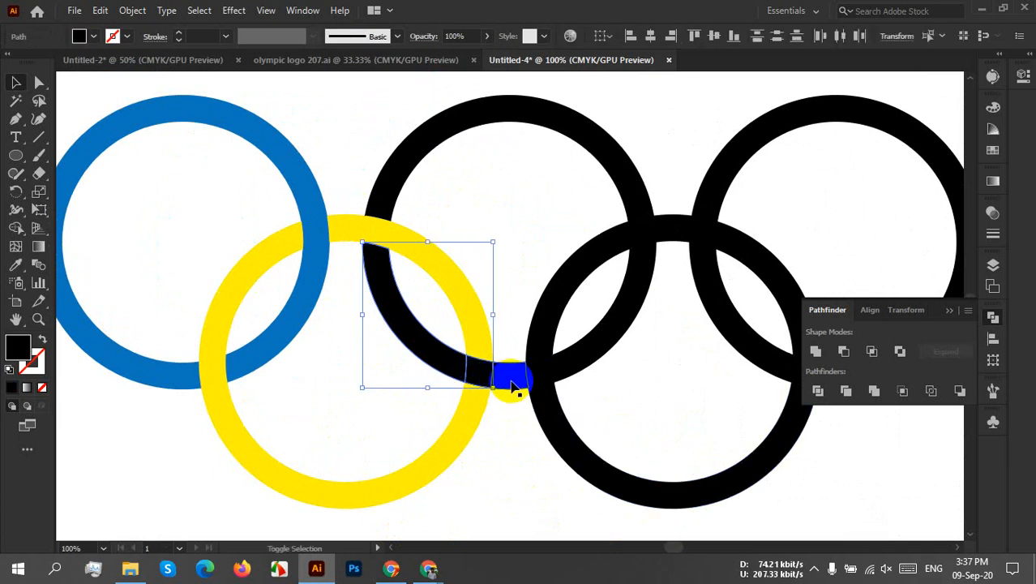
{"action": "left_click", "coordinate": [512, 385], "text": "shift"}
{"action": "left_click", "coordinate": [816, 350]}
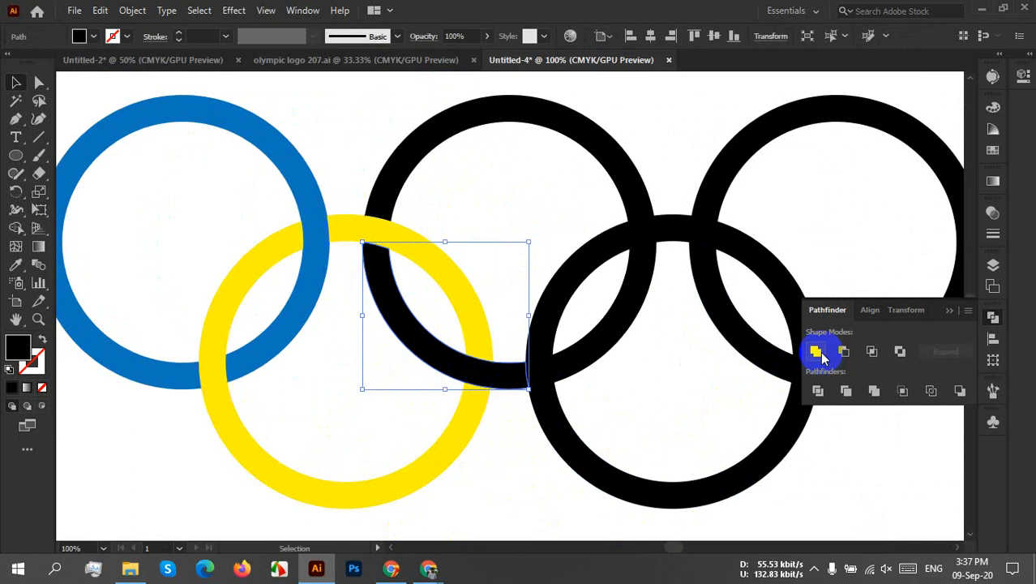
Step: Unite the upper-middle ring's remaining arcs with its lower part and the upper overlap piece shared with the lower-right ring
{"action": "left_click_drag", "start_coordinate": [638, 402], "coordinate": [581, 451]}
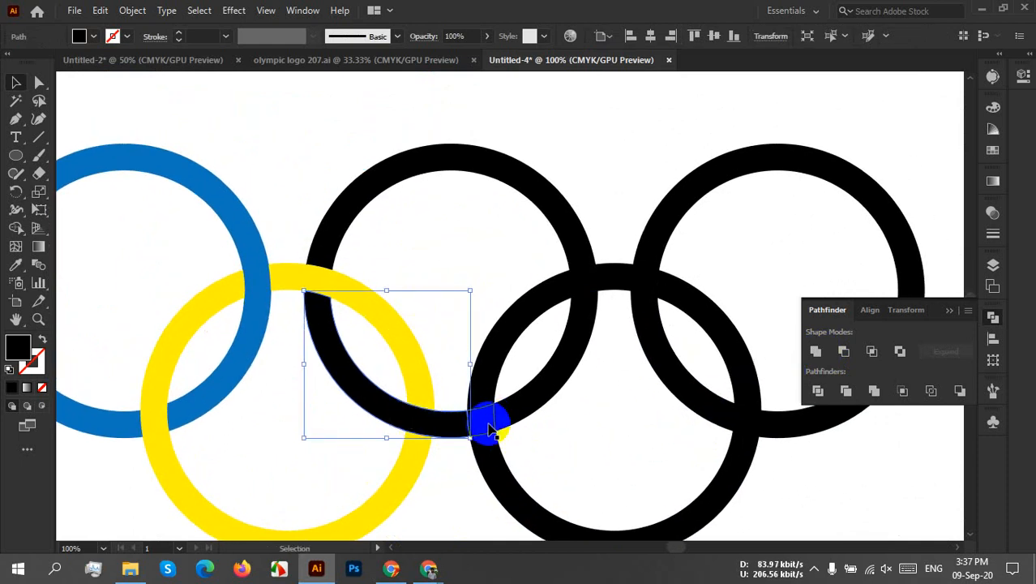
{"action": "left_click", "coordinate": [524, 405], "text": "shift"}
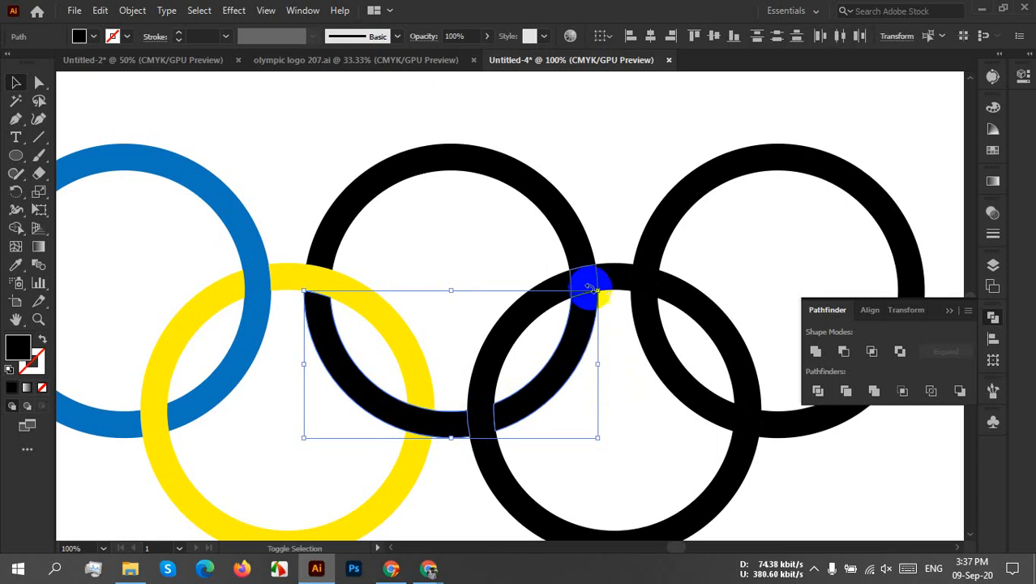
{"action": "left_click", "coordinate": [814, 351]}
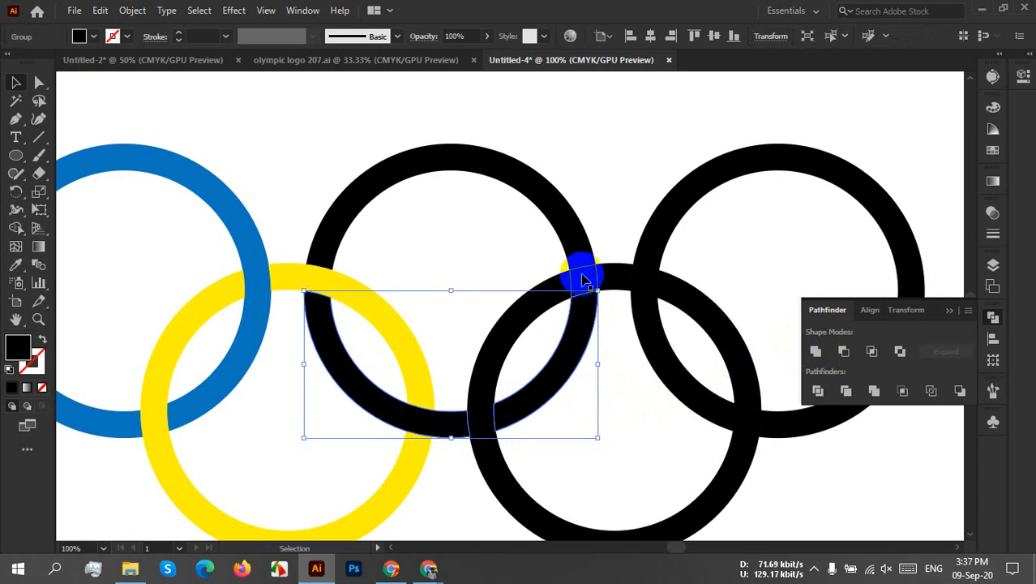
{"action": "left_click", "coordinate": [580, 235], "text": "shift"}
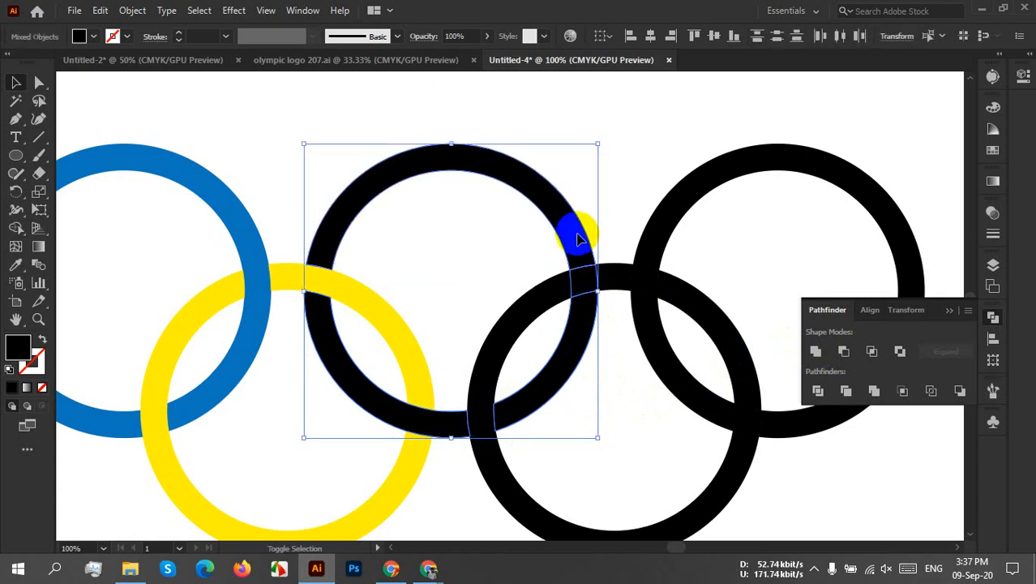
{"action": "left_click", "coordinate": [819, 351]}
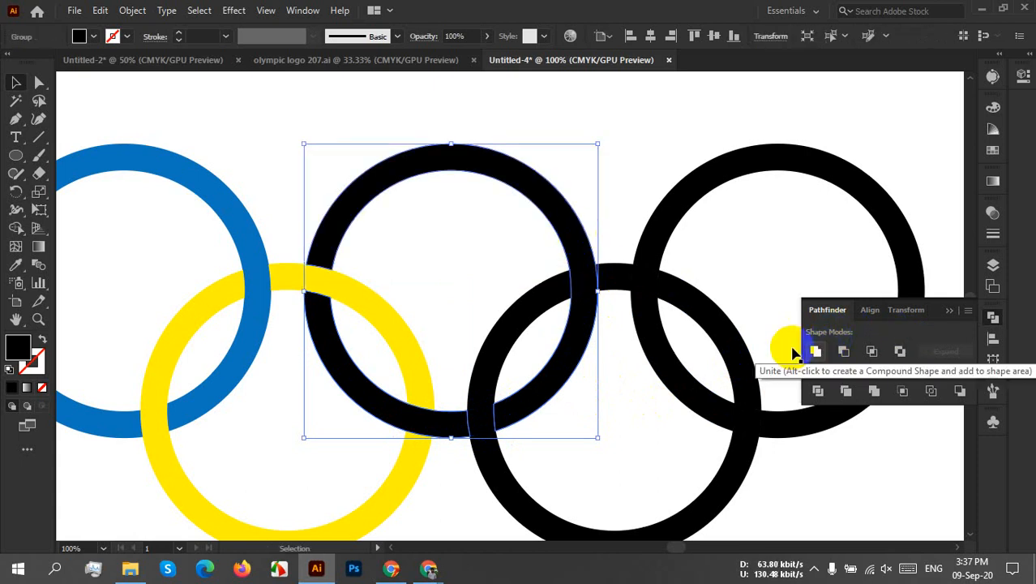
Step: Unite the lower-right ring's segments, including its upper overlap with the upper-right ring and its lower overlap with the middle ring
{"action": "key", "text": "space"}
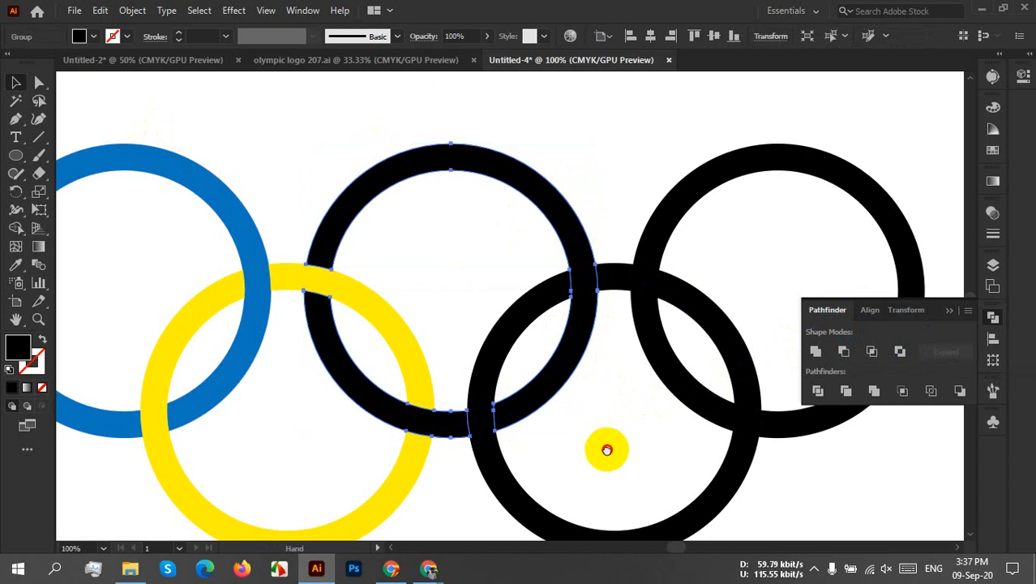
{"action": "left_click_drag", "start_coordinate": [608, 448], "coordinate": [475, 381]}
{"action": "left_click", "coordinate": [642, 422]}
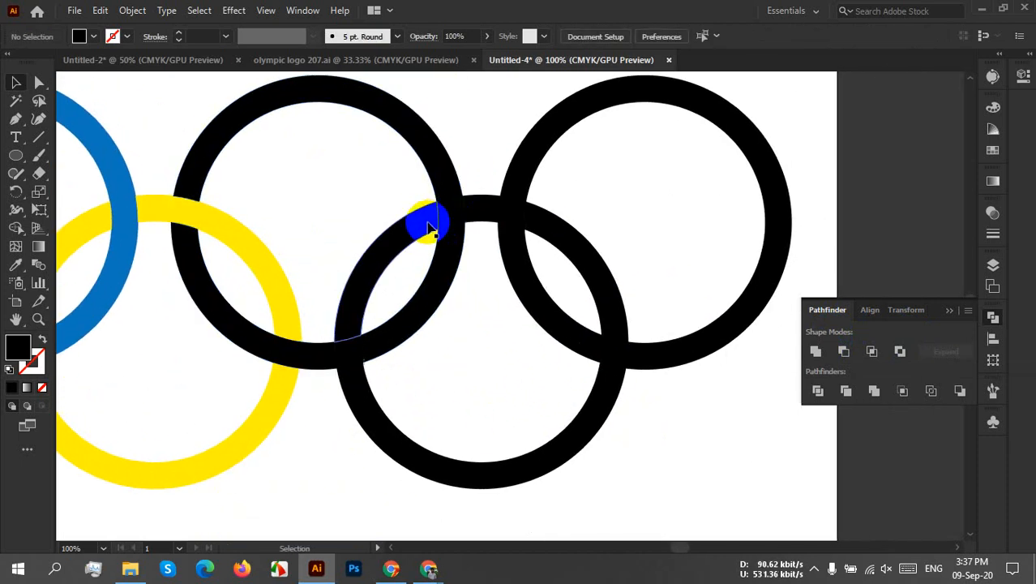
{"action": "left_click", "coordinate": [476, 213]}
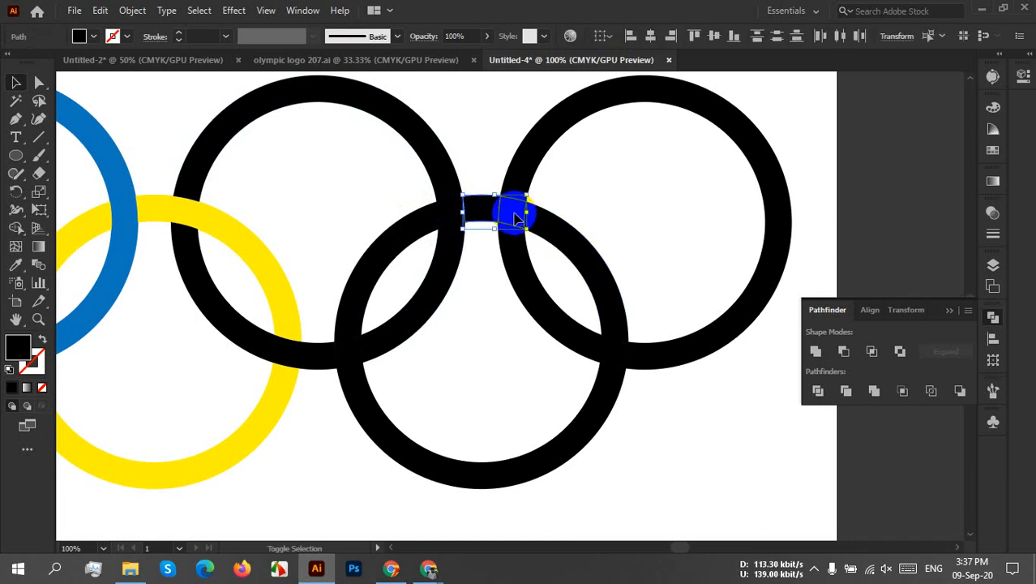
{"action": "left_click", "coordinate": [519, 217], "text": "shift"}
{"action": "left_click", "coordinate": [552, 234], "text": "shift"}
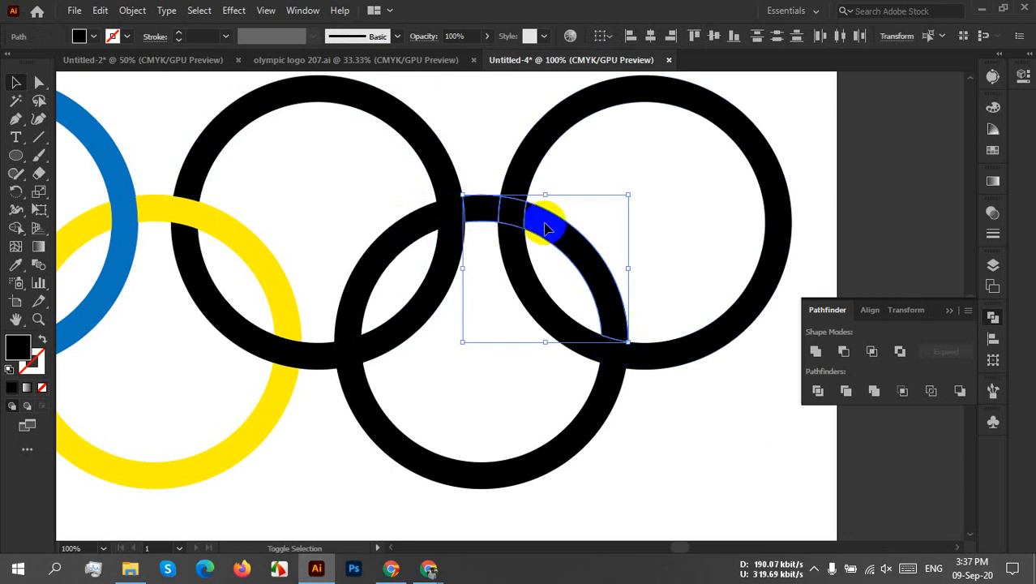
{"action": "left_click", "coordinate": [615, 387], "text": "shift"}
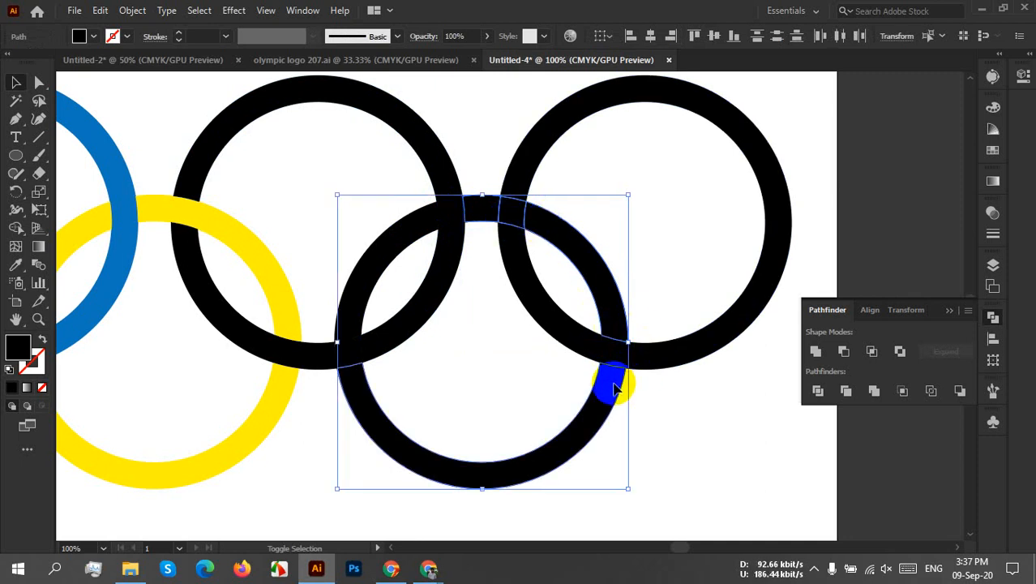
{"action": "left_click", "coordinate": [816, 353]}
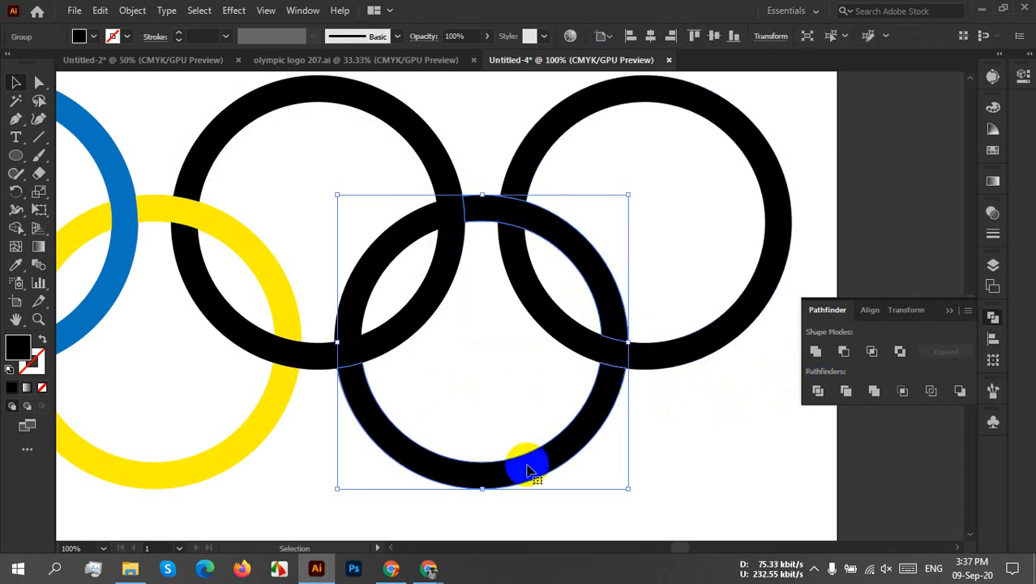
{"action": "left_click", "coordinate": [345, 357], "text": "shift"}
{"action": "left_click", "coordinate": [828, 345]}
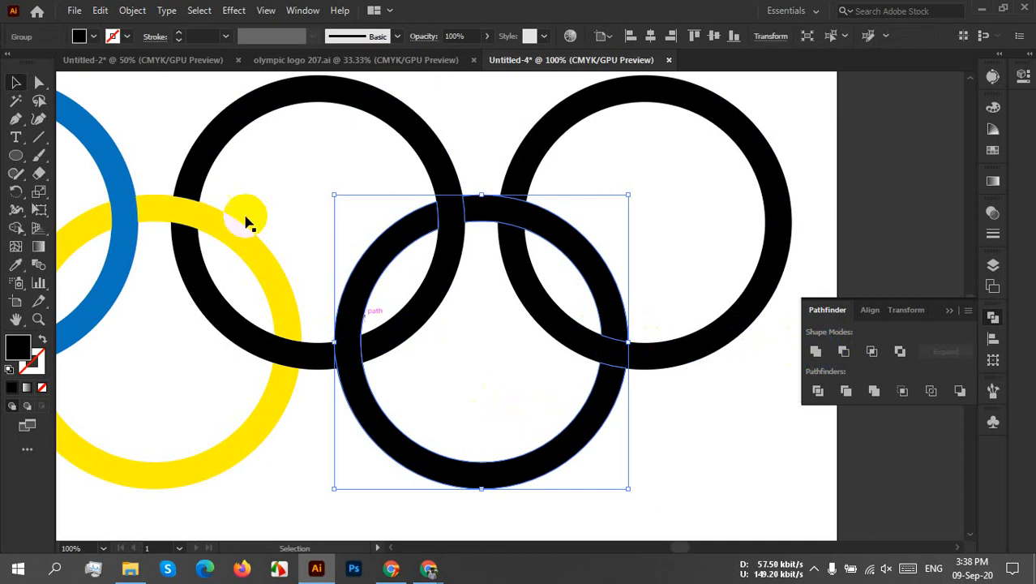
Step: Fill the united lower-right ring with green
{"action": "left_click", "coordinate": [93, 36]}
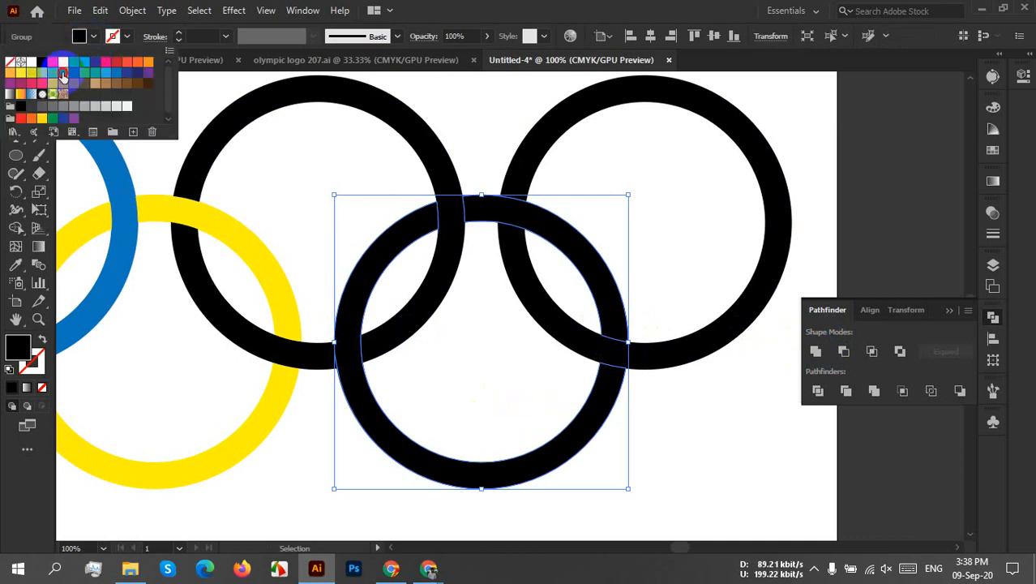
{"action": "left_click", "coordinate": [62, 73]}
{"action": "left_click", "coordinate": [689, 398]}
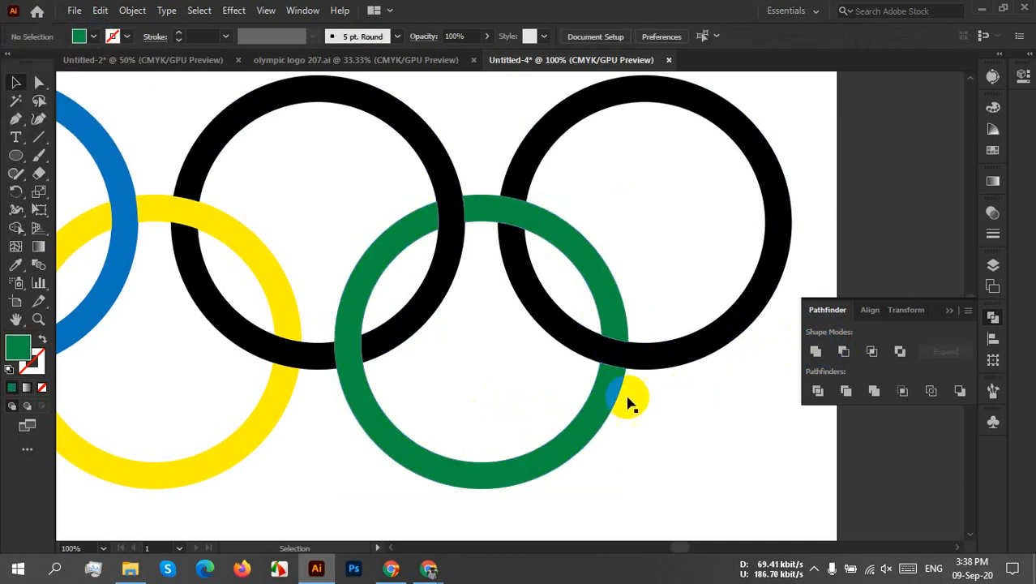
Step: Fill the large outer arc of the upper-right ring with red
{"action": "left_click_drag", "start_coordinate": [497, 386], "coordinate": [450, 385]}
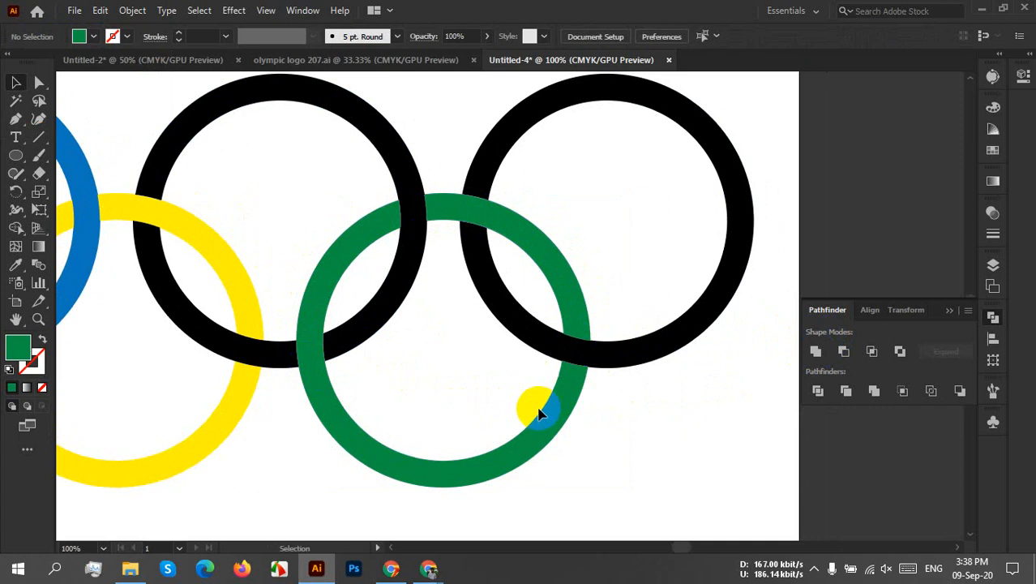
{"action": "left_click", "coordinate": [680, 342]}
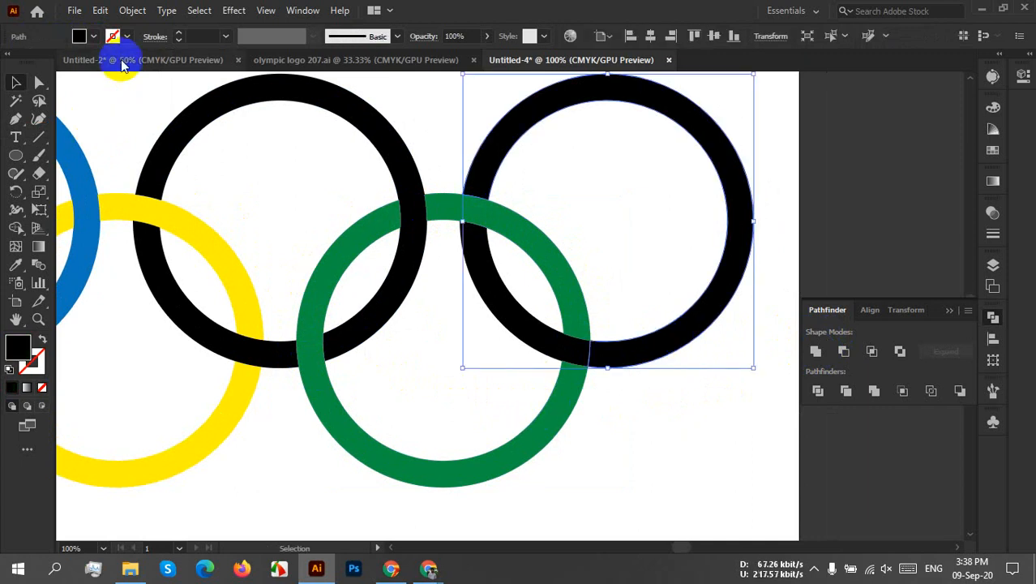
{"action": "left_click", "coordinate": [96, 38]}
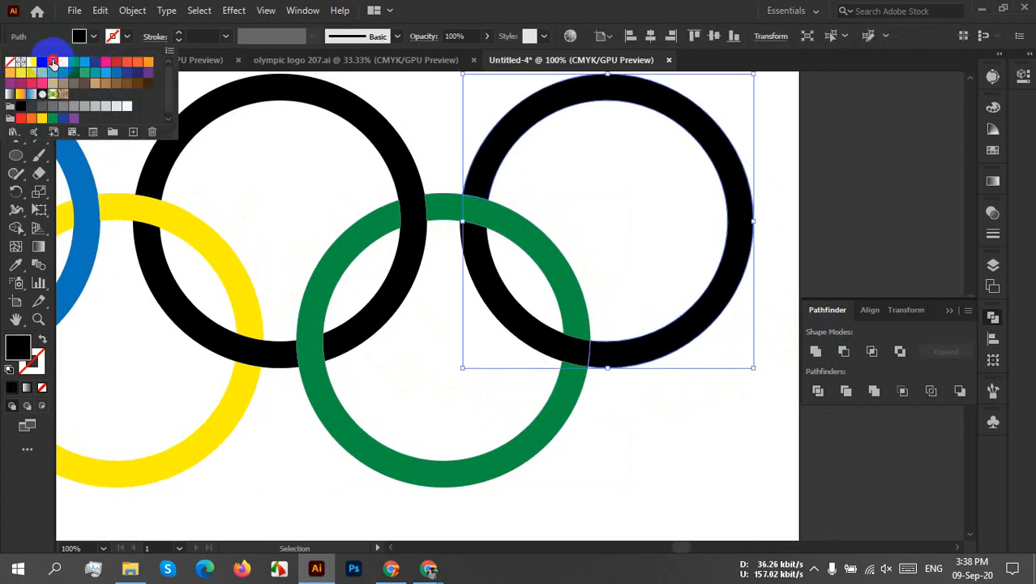
{"action": "left_click", "coordinate": [53, 63]}
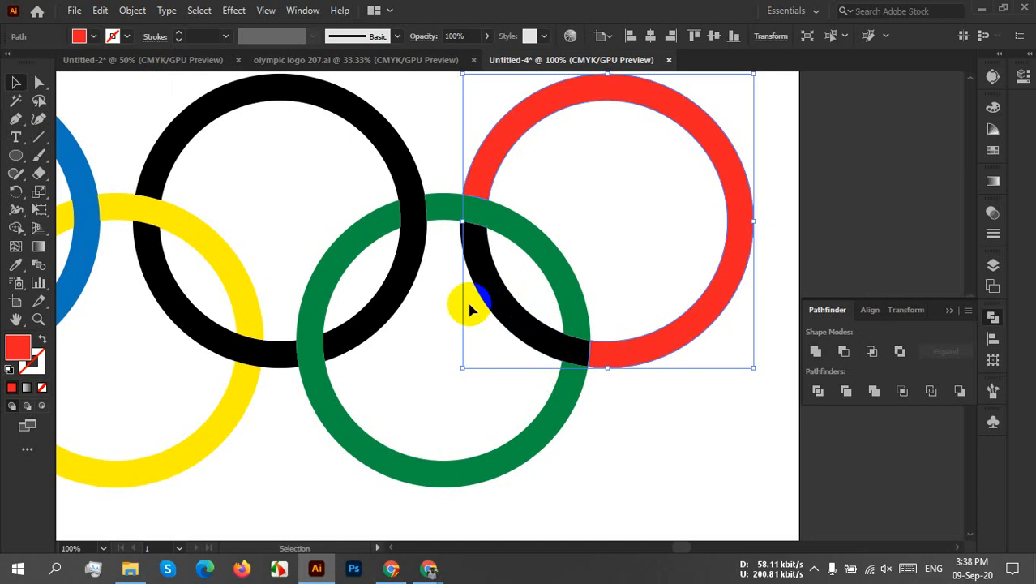
Step: Color the black lower-left arc of the upper-right ring with the red sampled from its large outer arc
{"action": "left_click", "coordinate": [529, 340]}
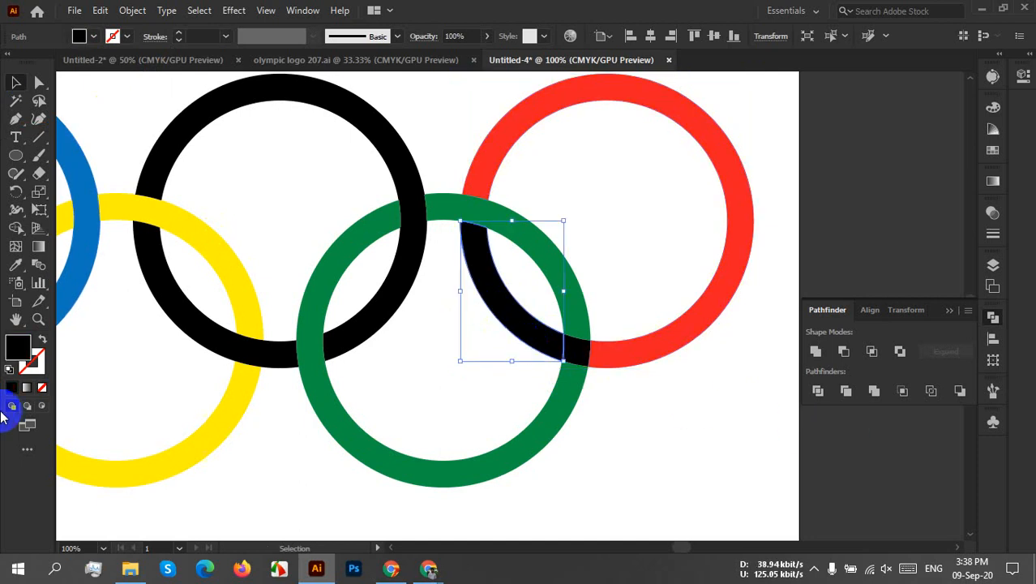
{"action": "left_click", "coordinate": [16, 264]}
{"action": "left_click", "coordinate": [665, 354]}
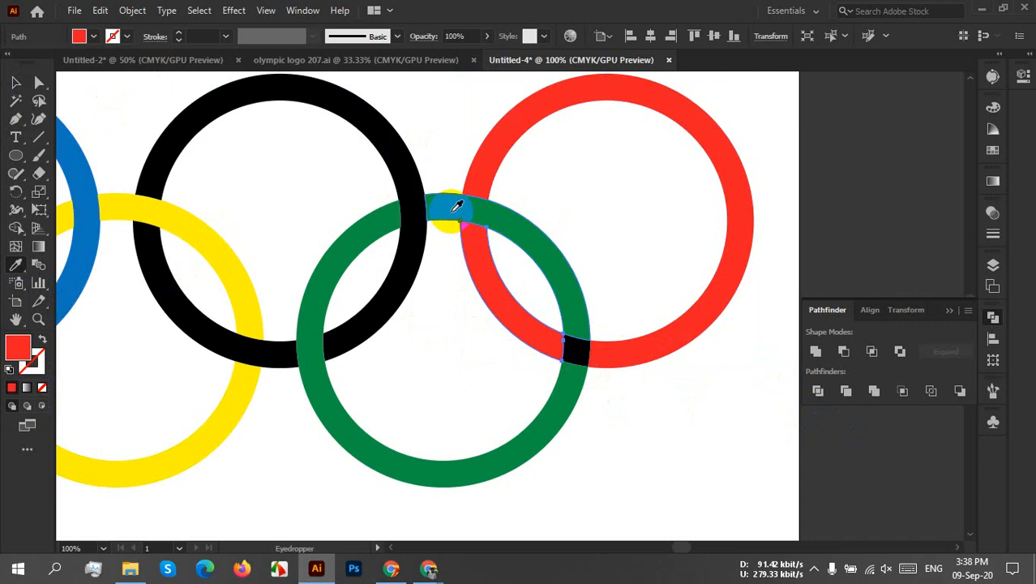
{"action": "left_click", "coordinate": [582, 360]}
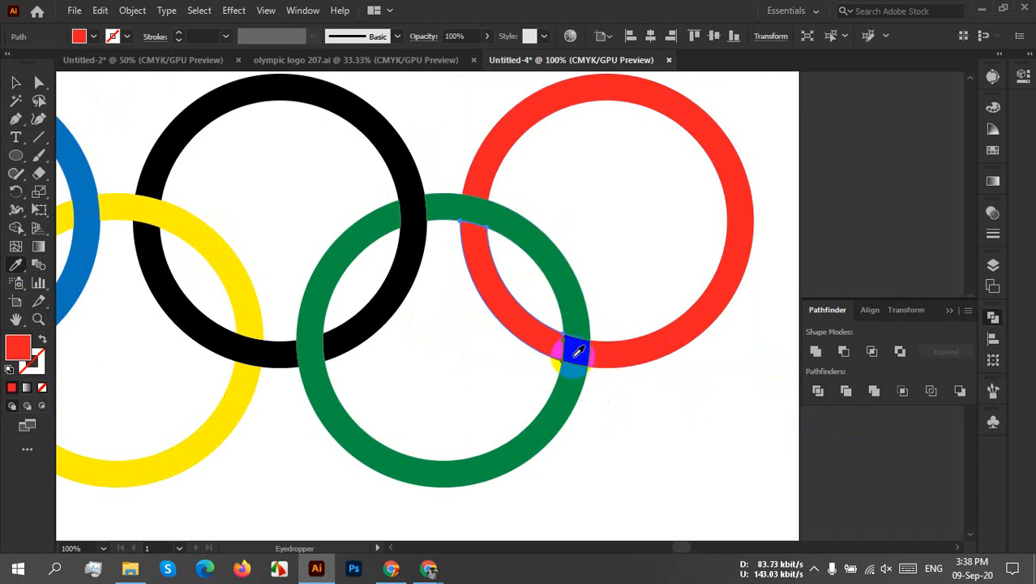
Step: Unite the upper-right ring's outer arc, lower-left arc and the small black overlap piece shared with the green ring
{"action": "key", "text": "v"}
{"action": "left_click", "coordinate": [582, 359]}
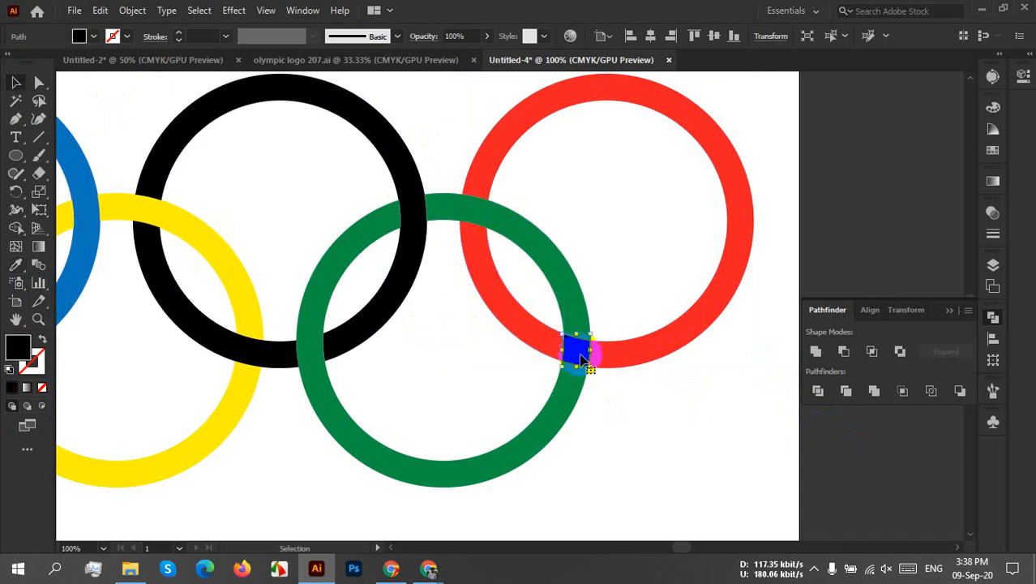
{"action": "left_click", "coordinate": [640, 359], "text": "shift"}
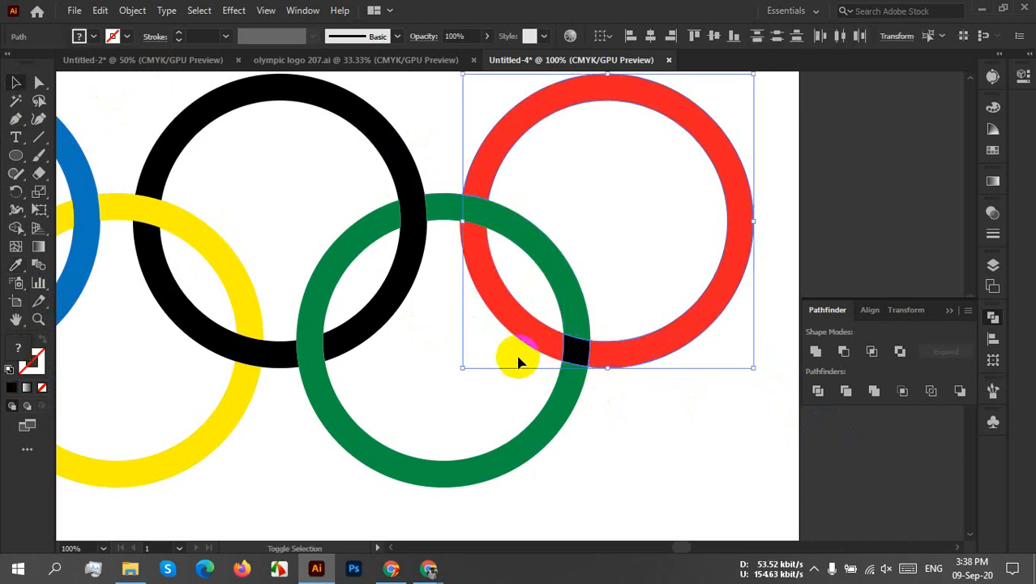
{"action": "left_click", "coordinate": [816, 352]}
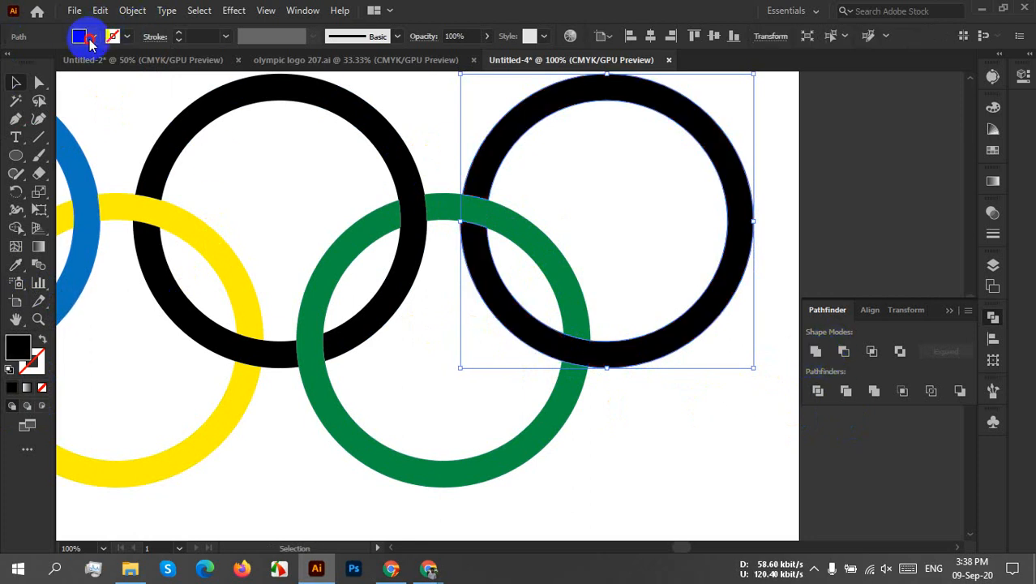
Step: Fill the united upper-right ring with red and deselect it
{"action": "left_click", "coordinate": [89, 38]}
{"action": "left_click", "coordinate": [54, 63]}
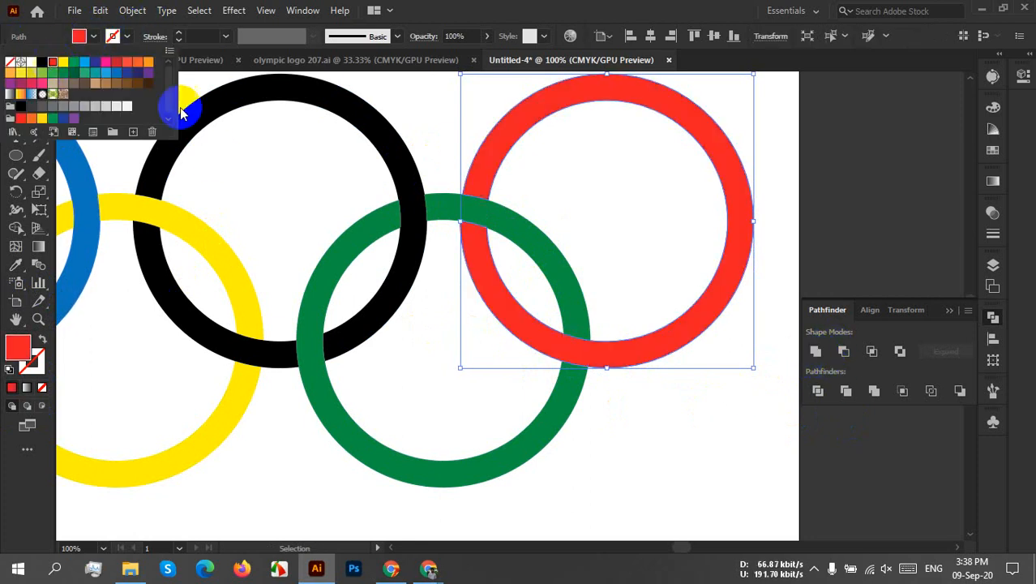
{"action": "left_click", "coordinate": [641, 386]}
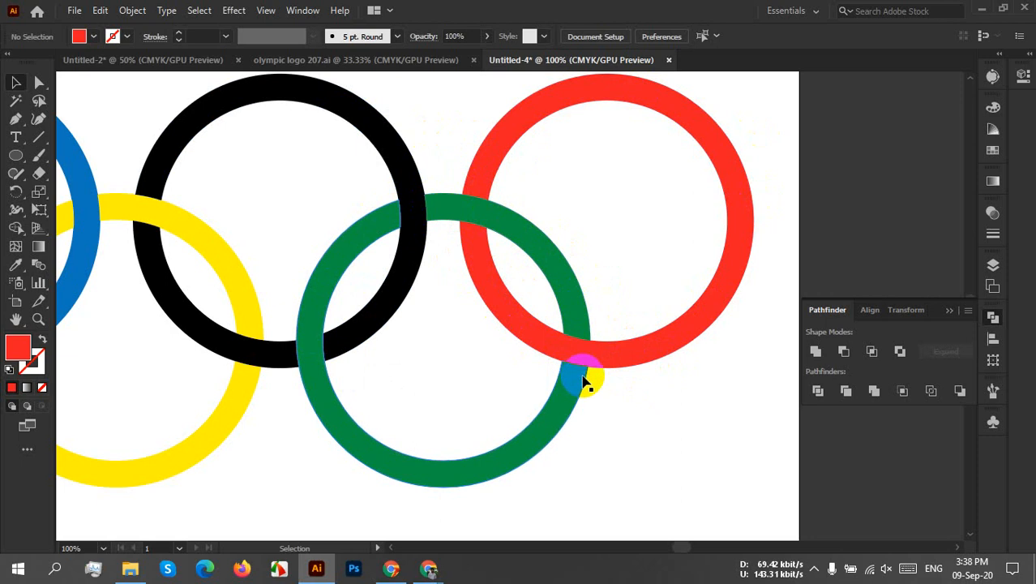
Step: Collapse the Pathfinder panel and examine the overlaps and colors of the five interlocked rings
{"action": "scroll", "coordinate": [585, 386], "scroll_direction": "down", "scroll_amount": 2}
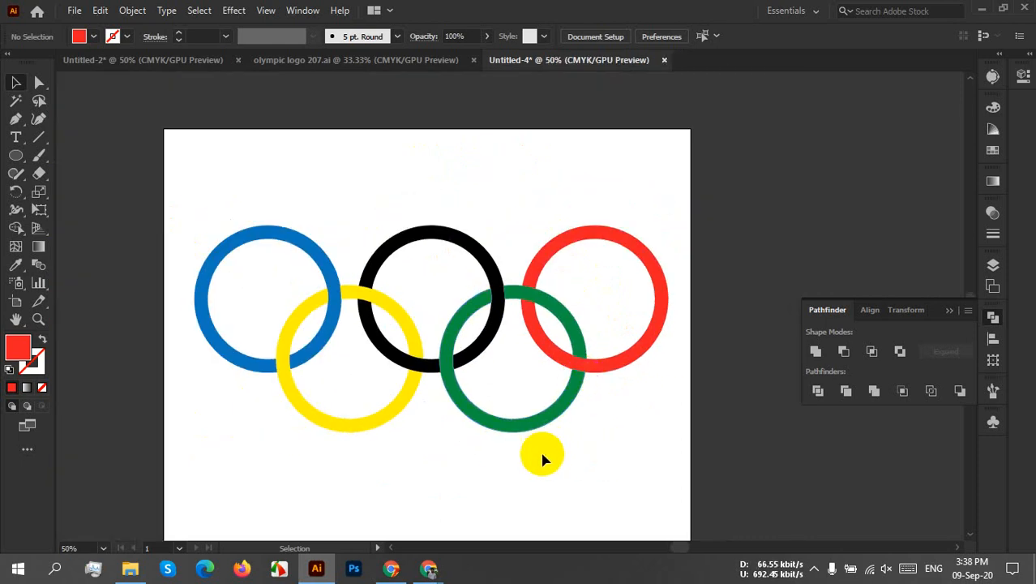
{"action": "scroll", "coordinate": [546, 385], "scroll_direction": "up", "scroll_amount": 1}
{"action": "left_click_drag", "start_coordinate": [504, 397], "coordinate": [605, 362]}
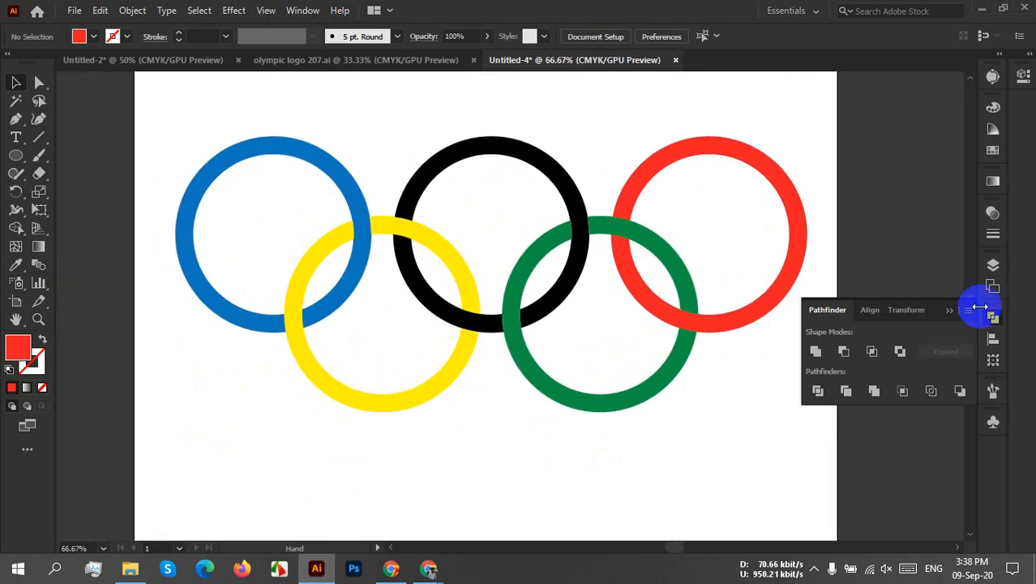
{"action": "left_click", "coordinate": [952, 309]}
{"action": "scroll", "coordinate": [621, 328], "scroll_direction": "up", "scroll_amount": 1}
{"action": "left_click_drag", "start_coordinate": [601, 277], "coordinate": [678, 331]}
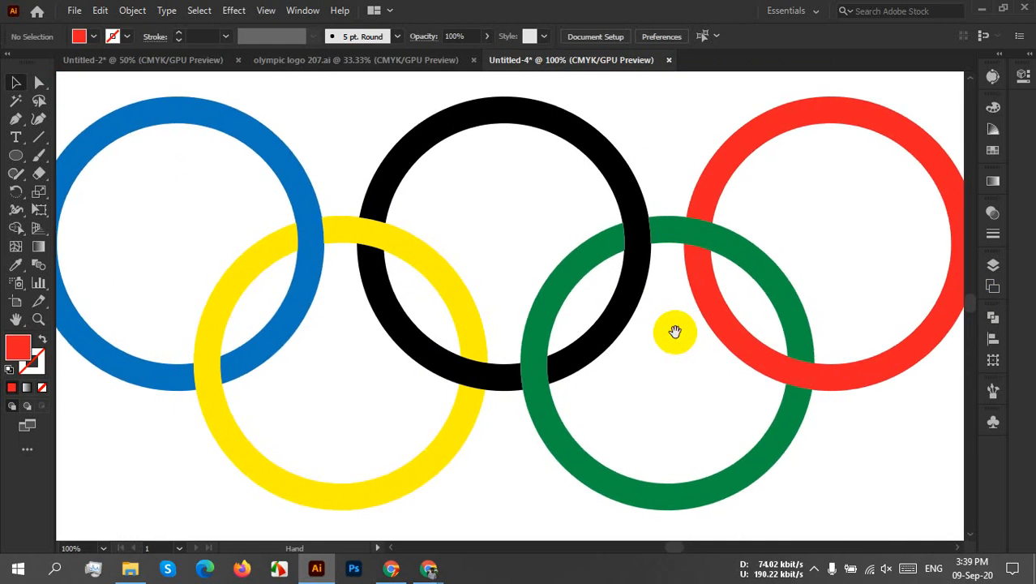
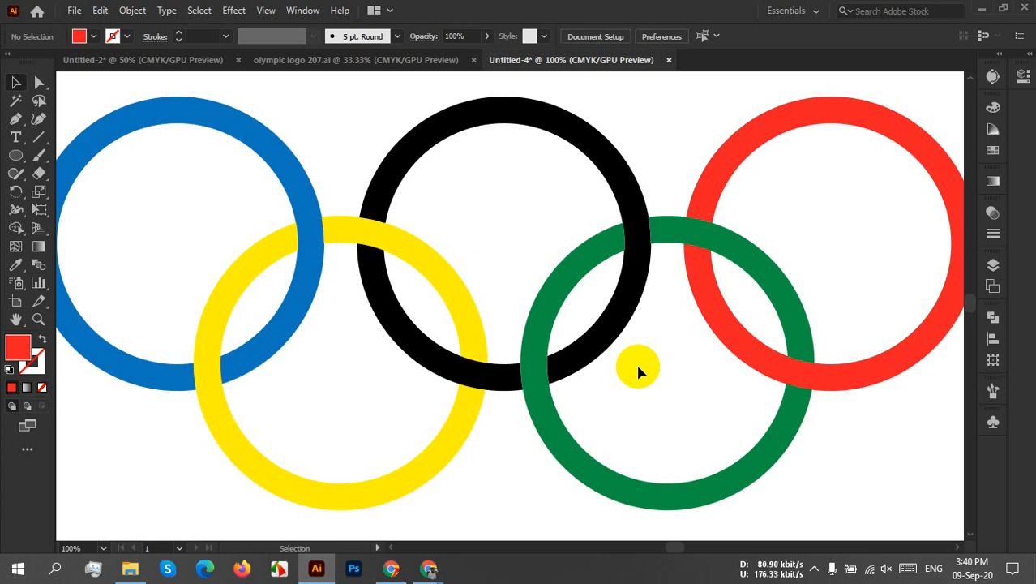
{"action": "scroll", "coordinate": [687, 422], "scroll_direction": "down", "scroll_amount": 2}
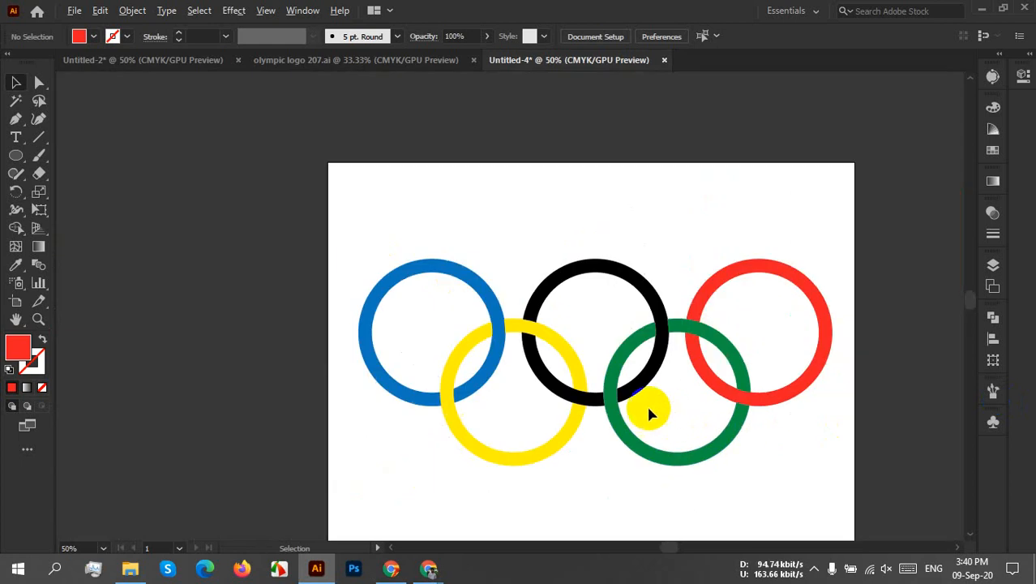
{"action": "left_click_drag", "start_coordinate": [716, 346], "coordinate": [601, 231]}
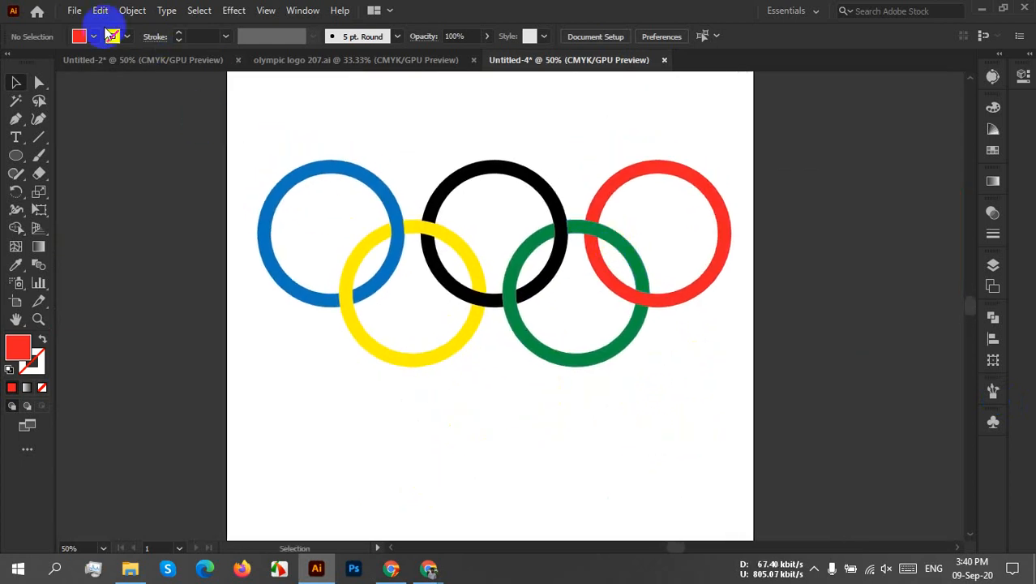
Step: Save the document to the Desktop as an Adobe Illustrator file named "olympic logo 207 2" in Illustrator 2020 format
{"action": "left_click", "coordinate": [73, 10]}
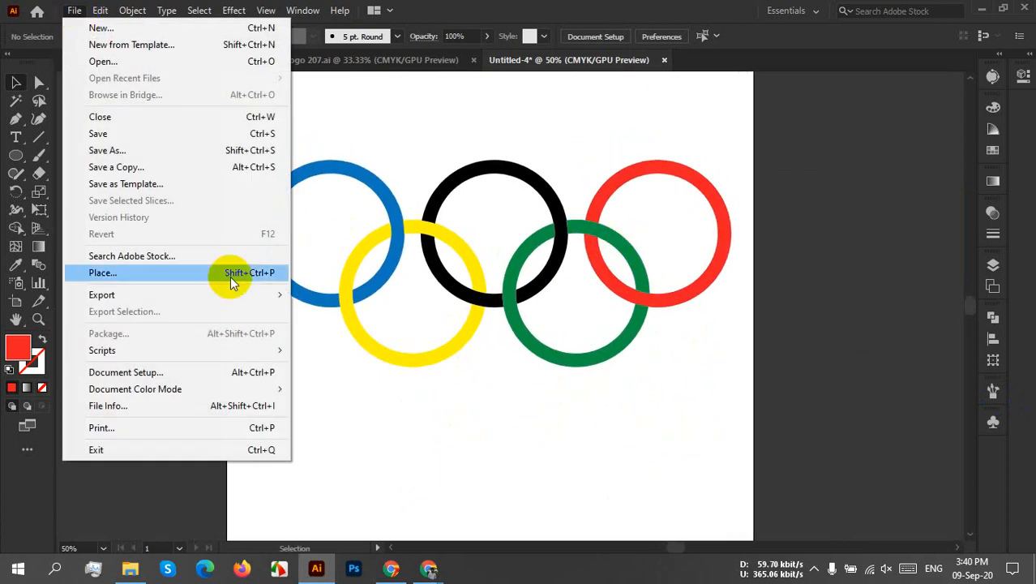
{"action": "left_click", "coordinate": [110, 152]}
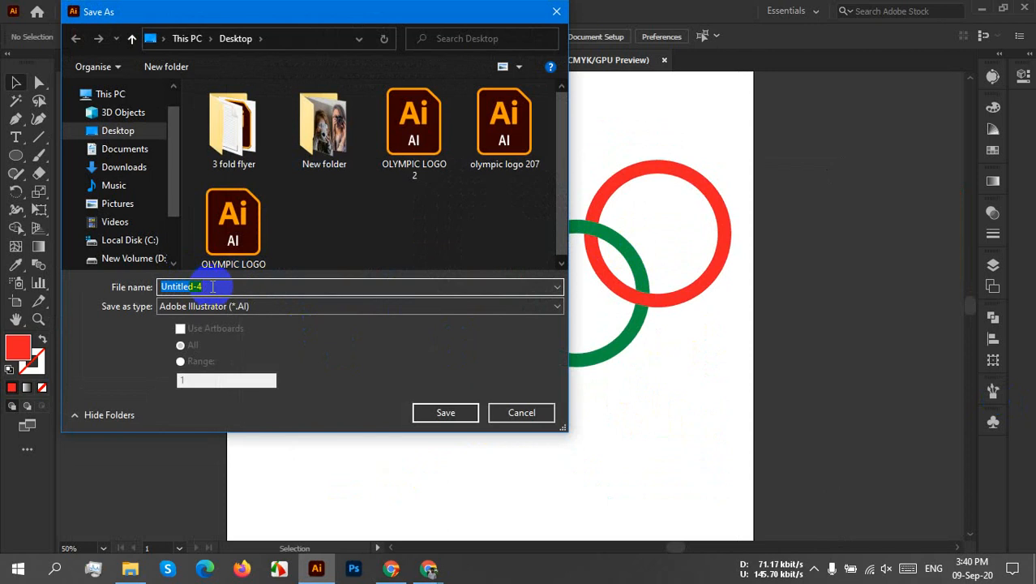
{"action": "type", "text": "o"}
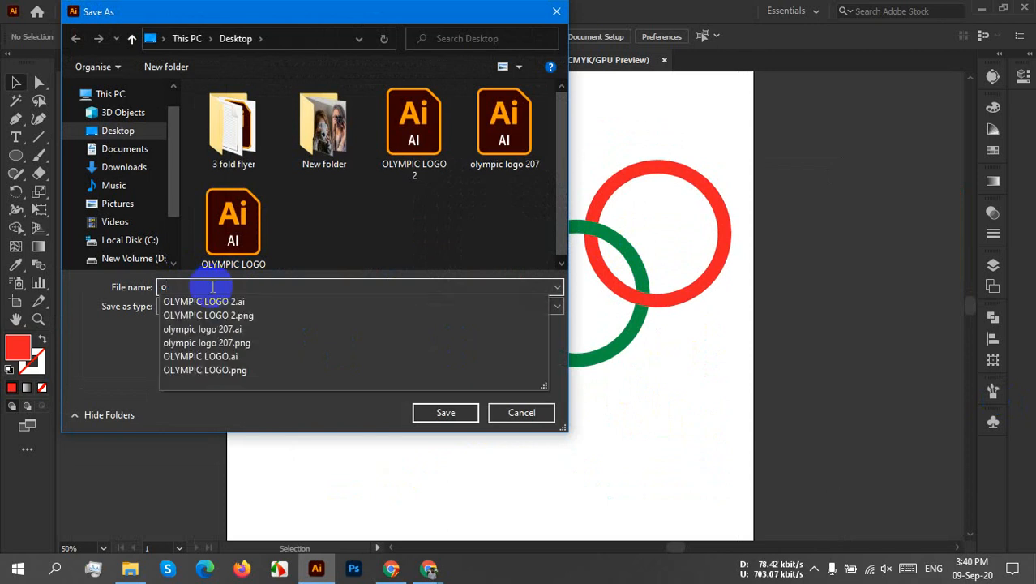
{"action": "type", "text": "lympic logo"}
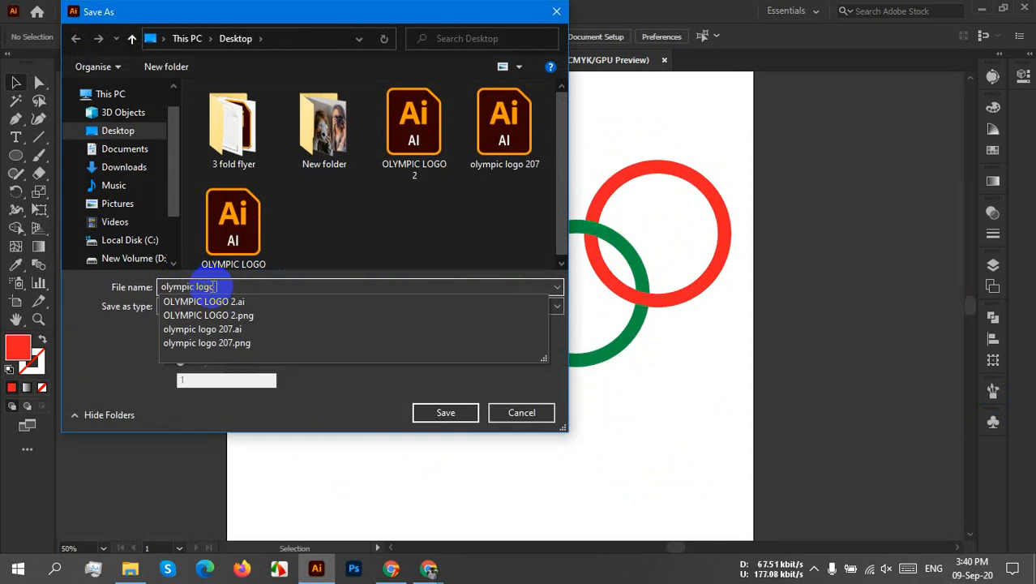
{"action": "type", "text": " 207 2"}
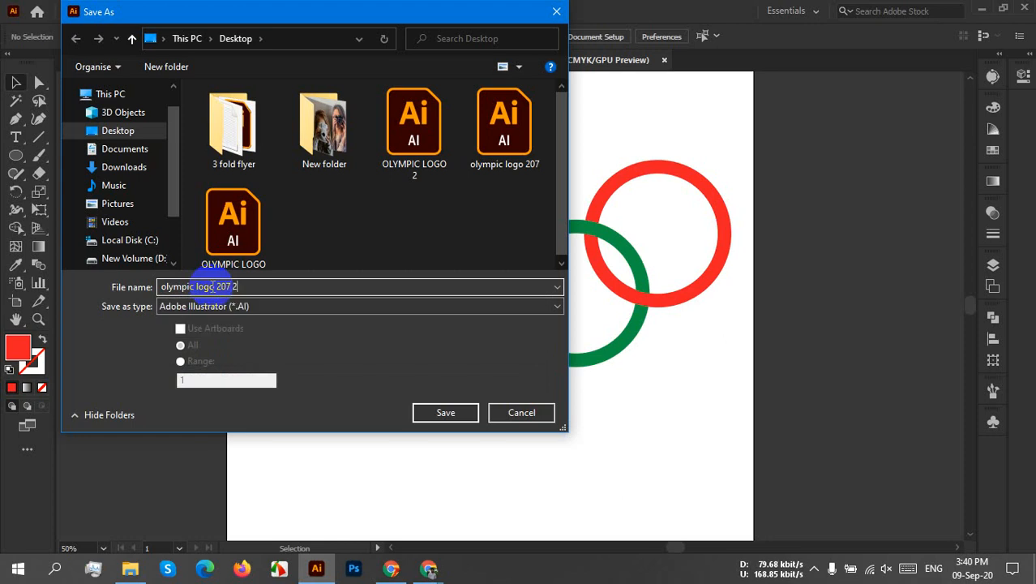
{"action": "left_click", "coordinate": [468, 411]}
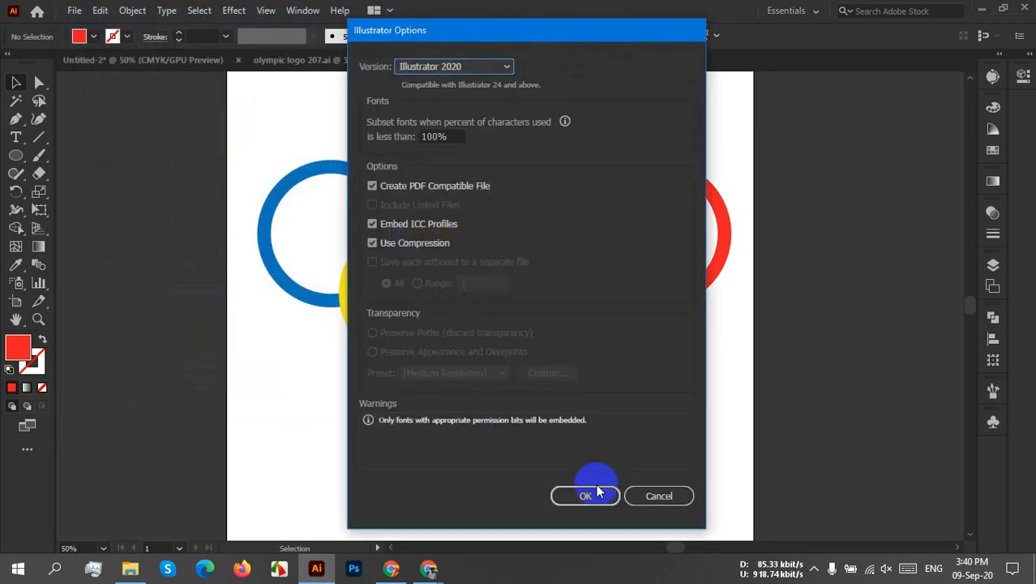
{"action": "left_click", "coordinate": [580, 485]}
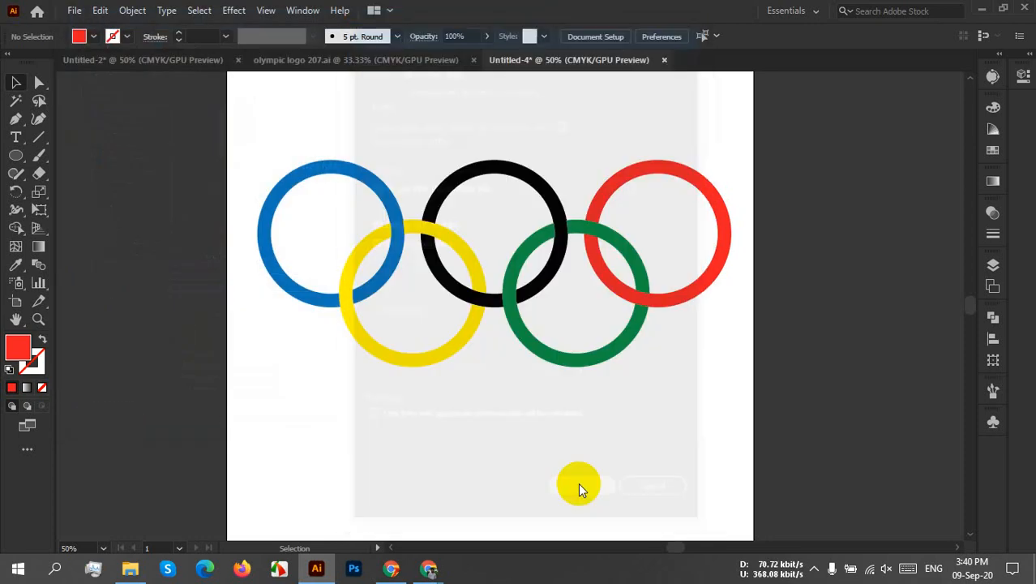
Step: Export the logo to the Desktop as the PNG "olympic logo 207 2" at High (300 ppi) with a transparent background
{"action": "left_click", "coordinate": [74, 10]}
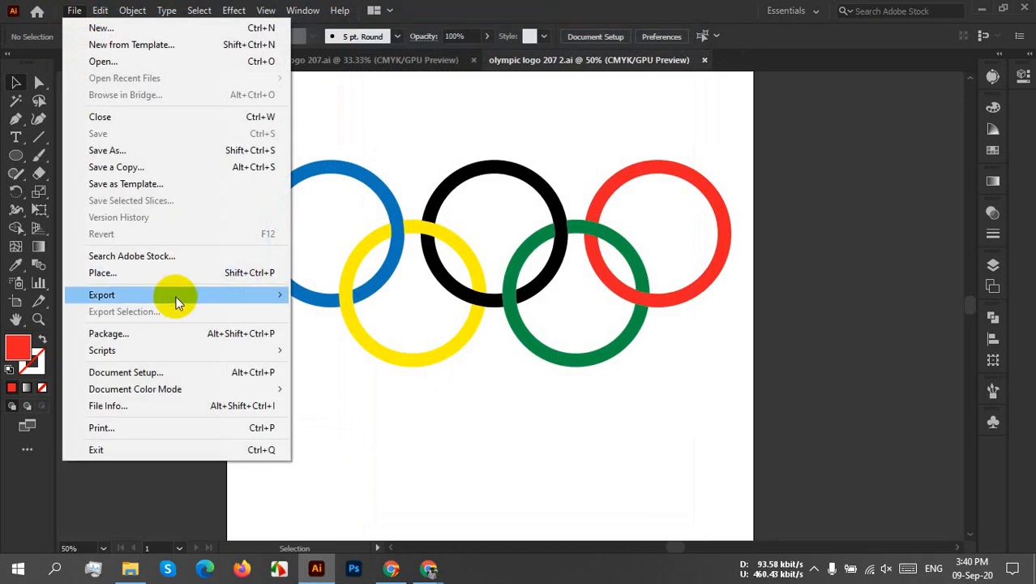
{"action": "mouse_move", "coordinate": [155, 301]}
{"action": "left_click", "coordinate": [334, 316]}
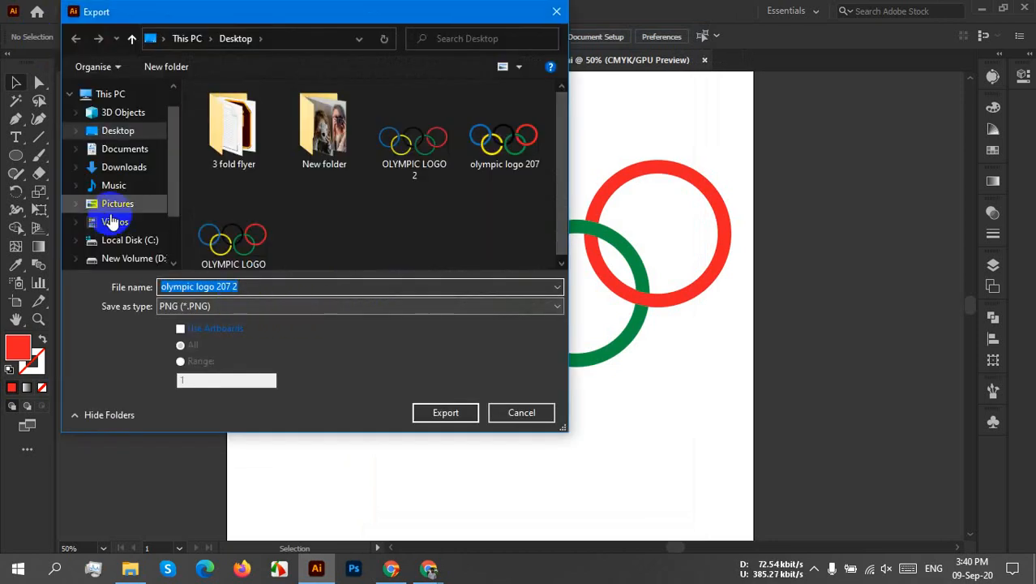
{"action": "left_click", "coordinate": [421, 411]}
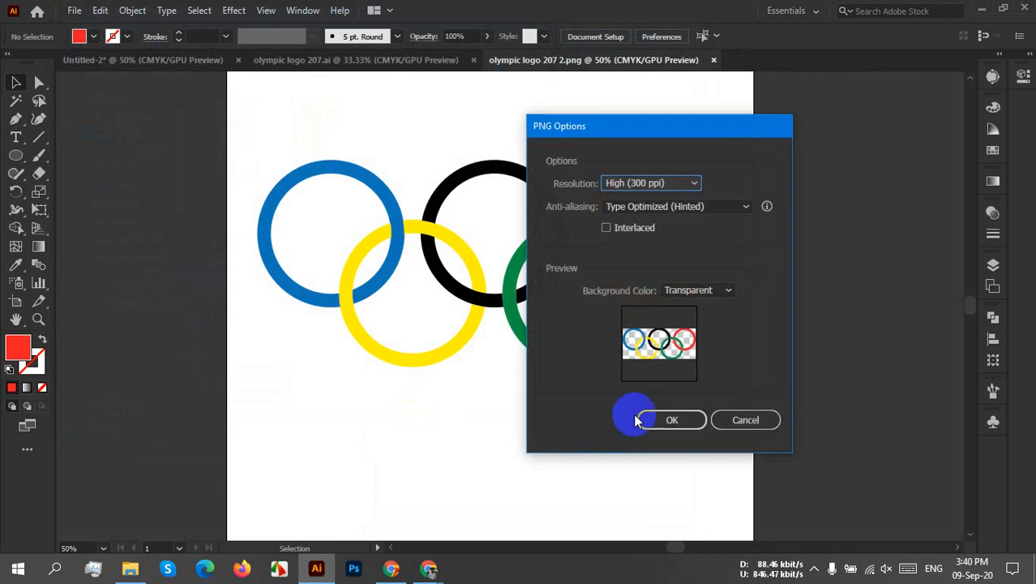
{"action": "left_click", "coordinate": [637, 420]}
Step: Switch to File Explorer, preview the exported "olympic logo 207 2" PNG and refresh the Desktop folder
{"action": "left_click", "coordinate": [130, 567]}
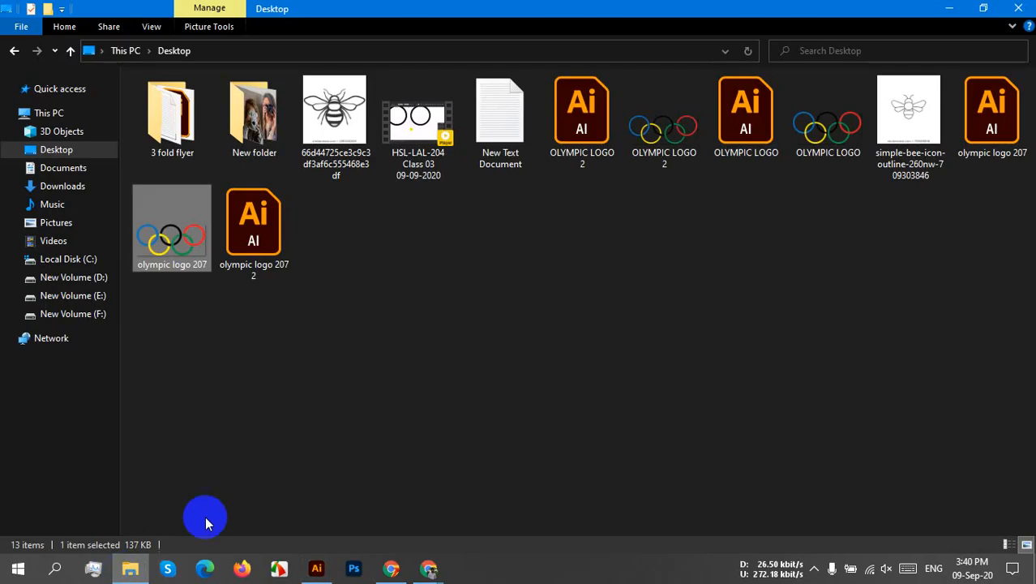
{"action": "double_click", "coordinate": [334, 237]}
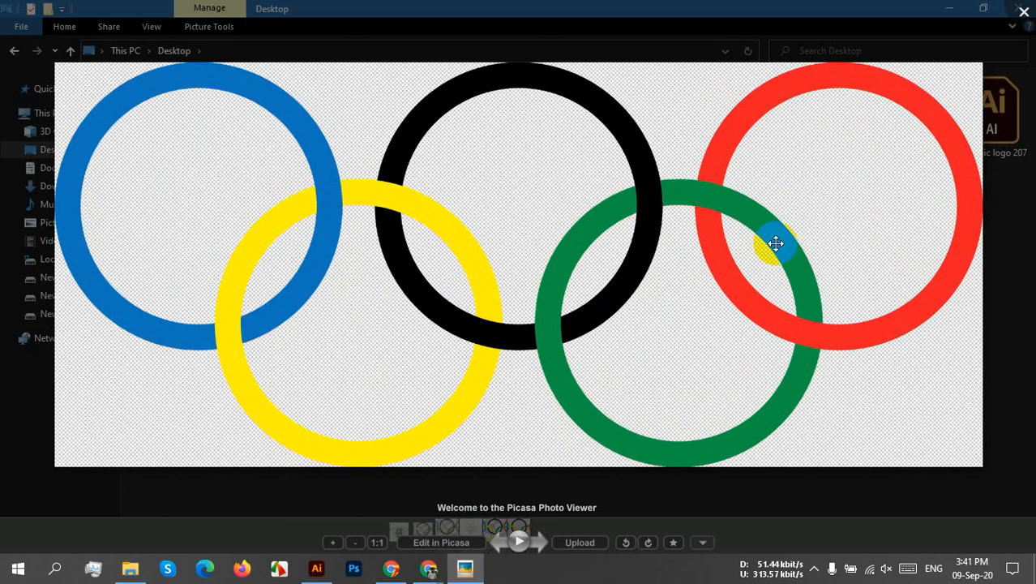
{"action": "left_click", "coordinate": [1023, 13]}
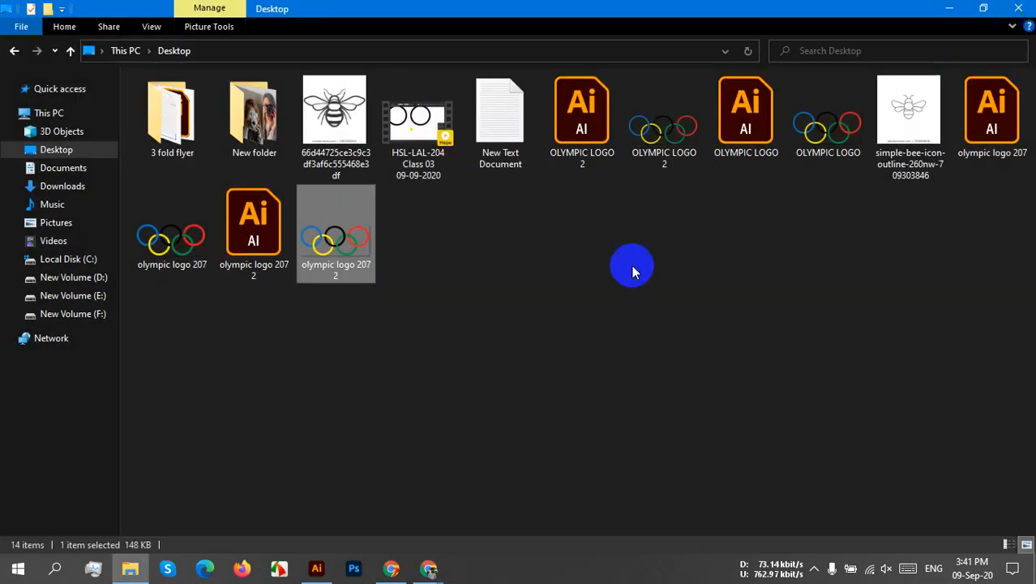
{"action": "right_click", "coordinate": [510, 246]}
{"action": "left_click", "coordinate": [551, 305]}
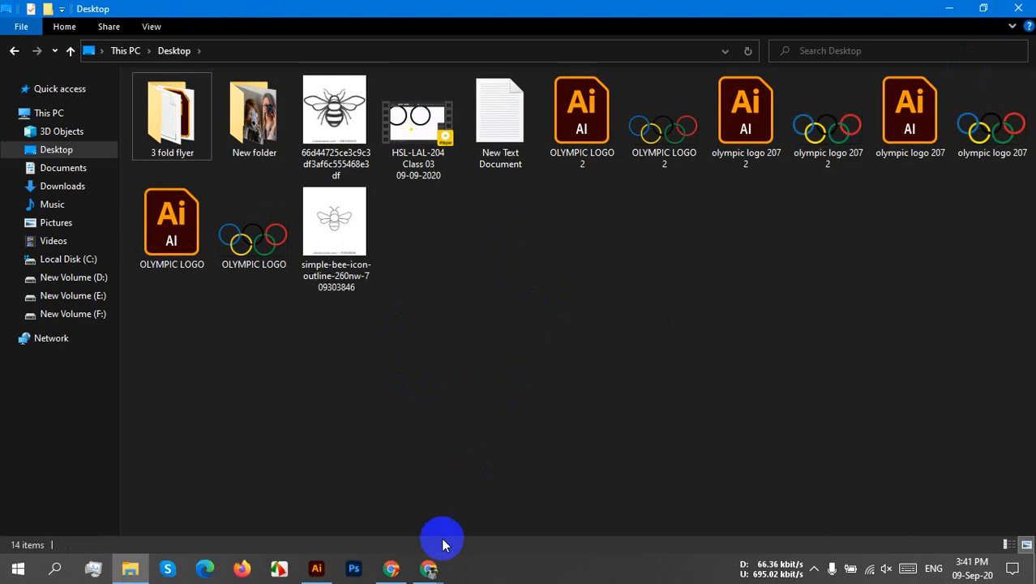
Step: Switch to the Google Meet call in Chrome and read the latest participant questions in the meeting chat
{"action": "mouse_move", "coordinate": [429, 567]}
{"action": "left_click", "coordinate": [361, 525]}
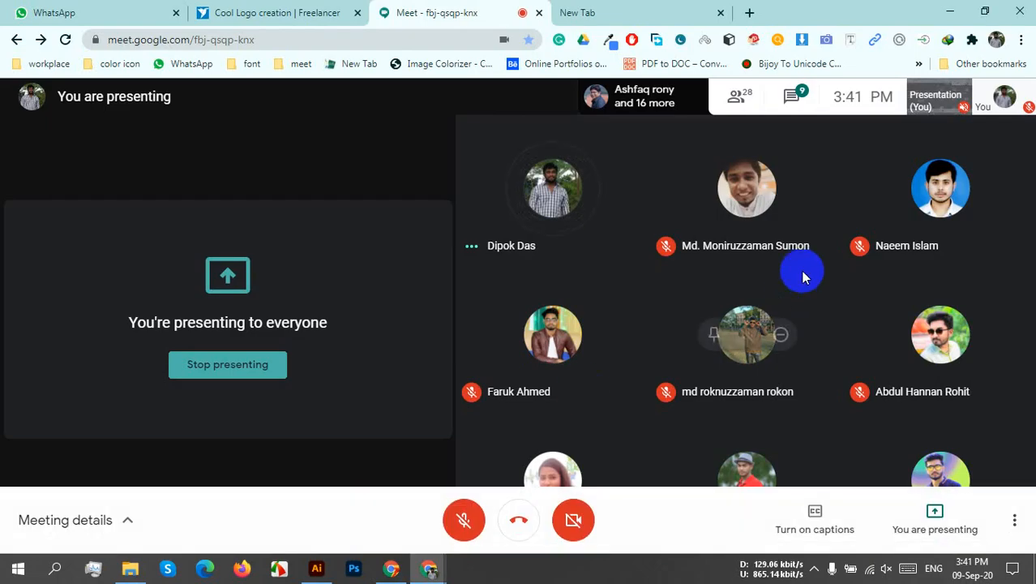
{"action": "left_click", "coordinate": [800, 95]}
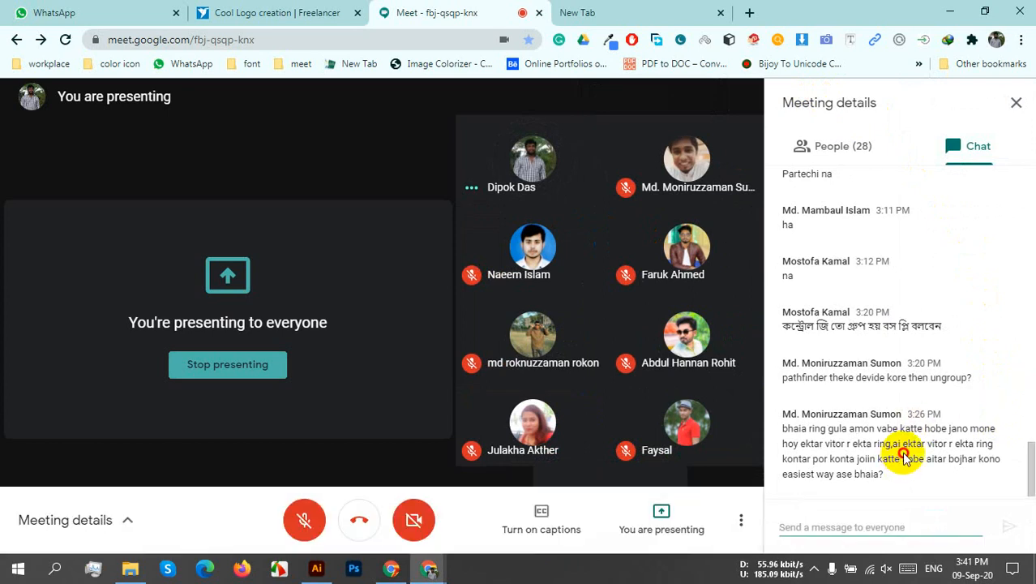
{"action": "left_click_drag", "start_coordinate": [902, 460], "coordinate": [966, 465]}
{"action": "left_click", "coordinate": [962, 486]}
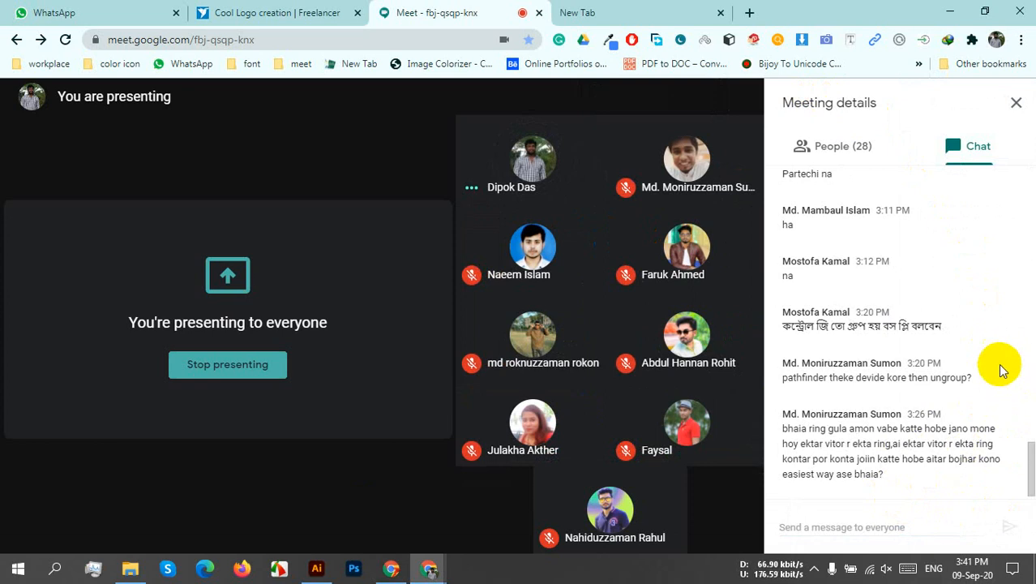
Step: Close the meeting chat and stop presenting the screen to the call
{"action": "left_click", "coordinate": [1016, 102]}
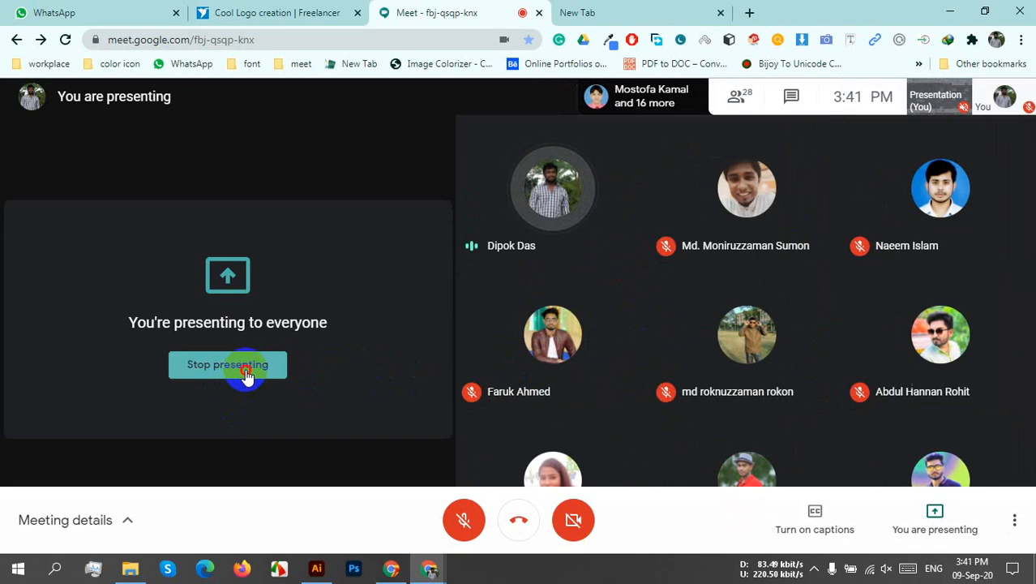
{"action": "left_click", "coordinate": [247, 367]}
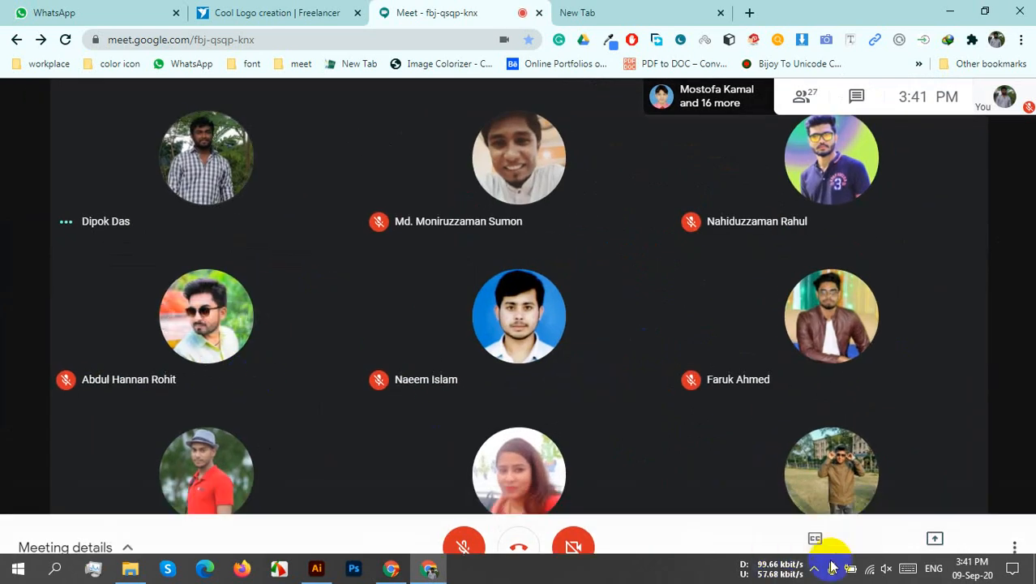
{"action": "left_click", "coordinate": [813, 567]}
{"action": "left_click", "coordinate": [798, 540]}
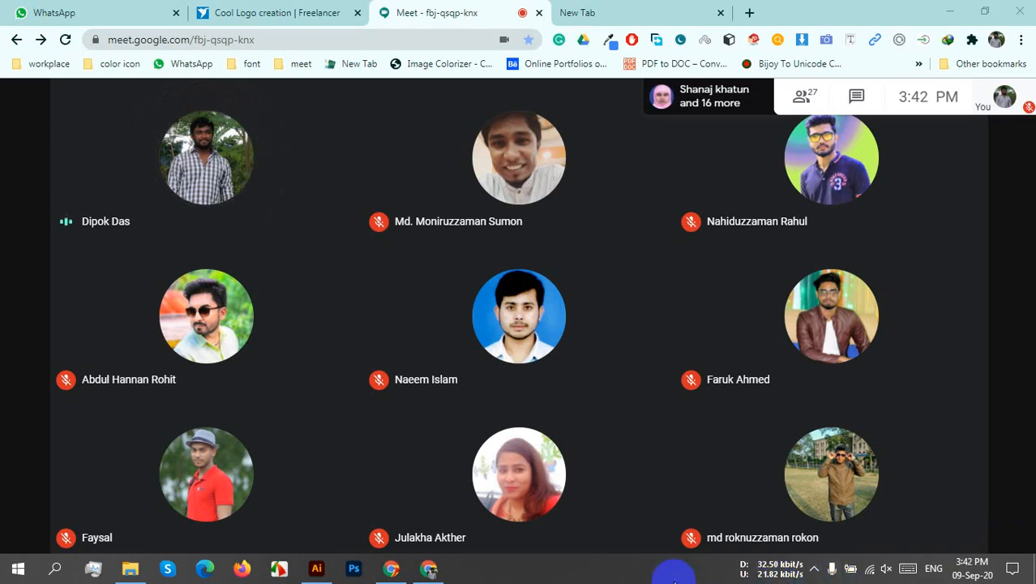
{"action": "left_click", "coordinate": [821, 570]}
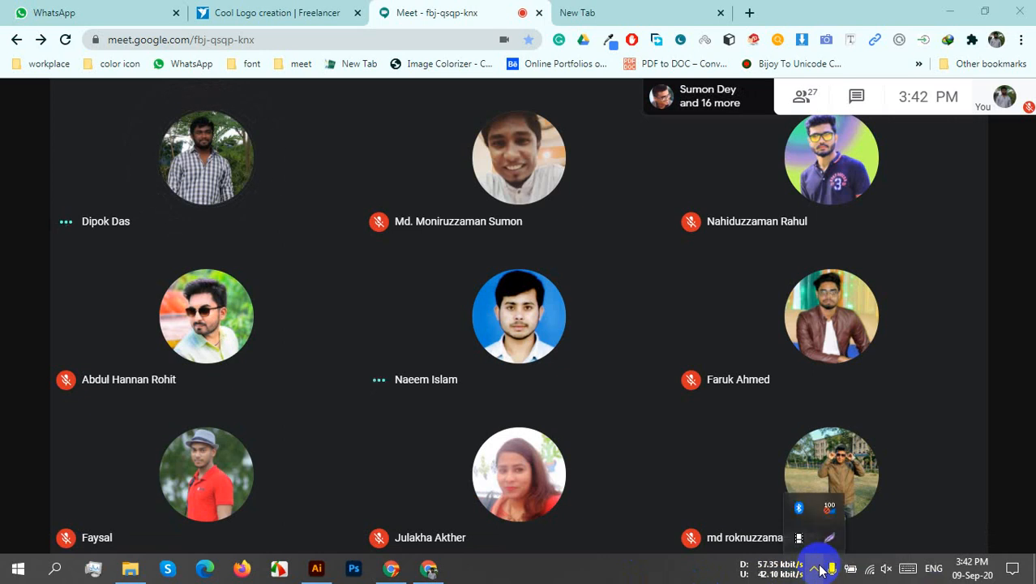